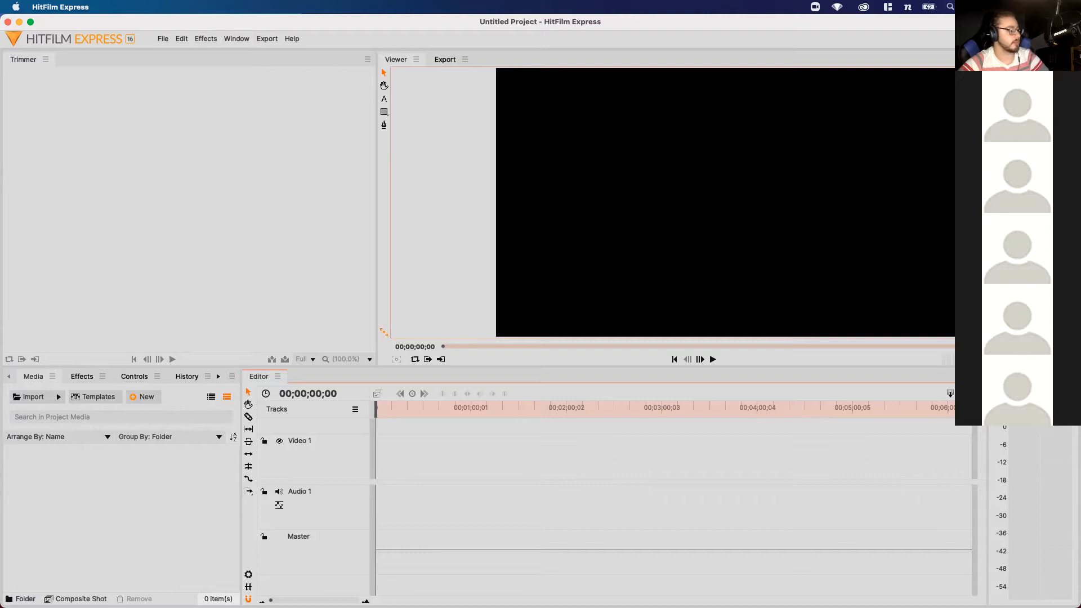
Exit the program from the empty untitled project
mouse_move(376, 409)
left_mouse_down()
mouse_move(445, 409)
mouse_move(375, 409)
left_mouse_up()
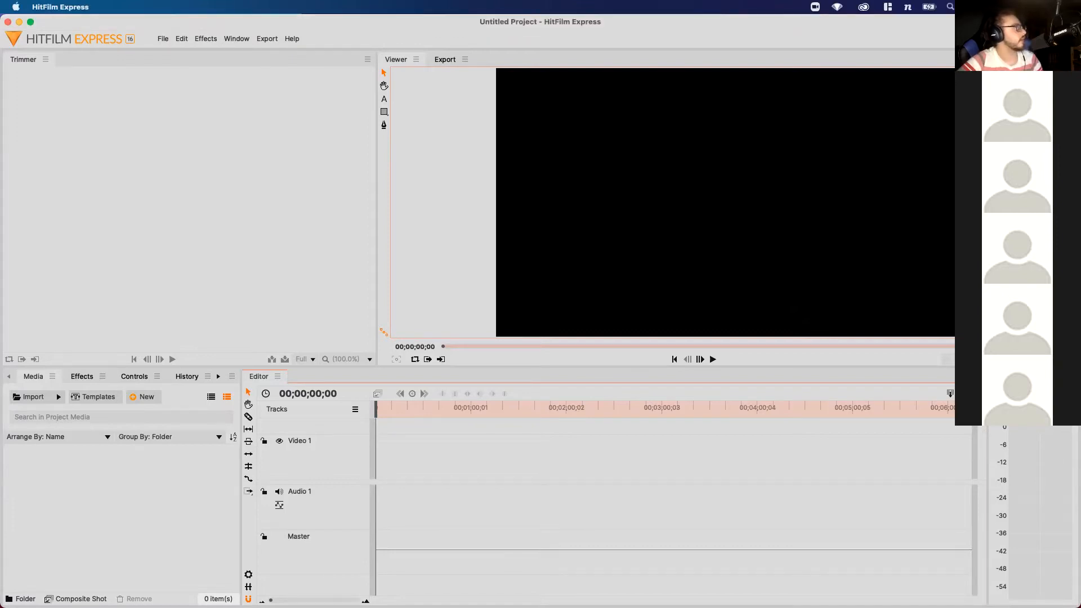
left_click(163, 39)
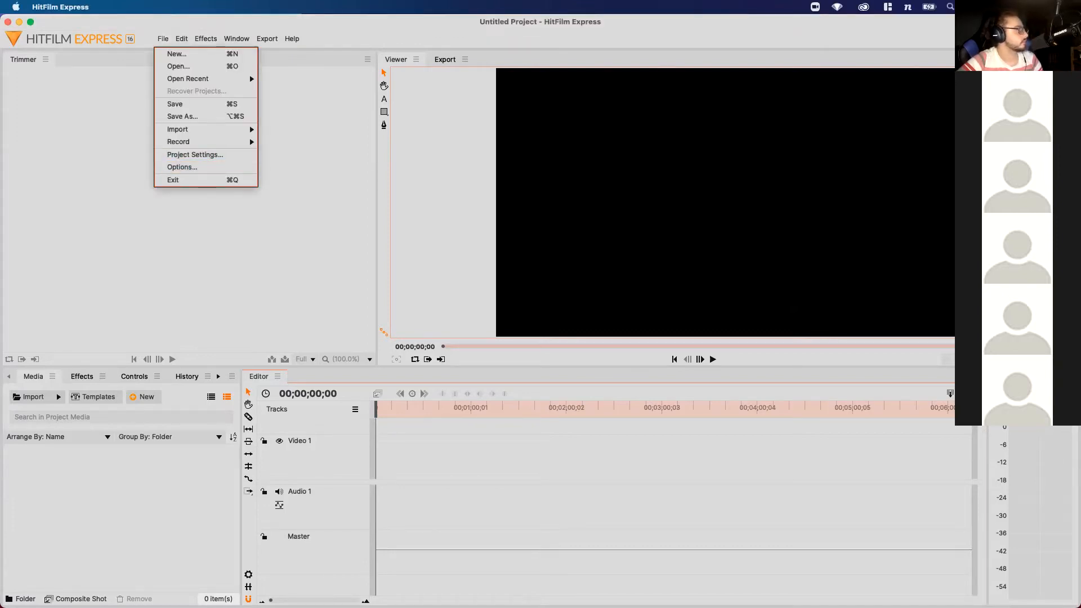
left_click(194, 180)
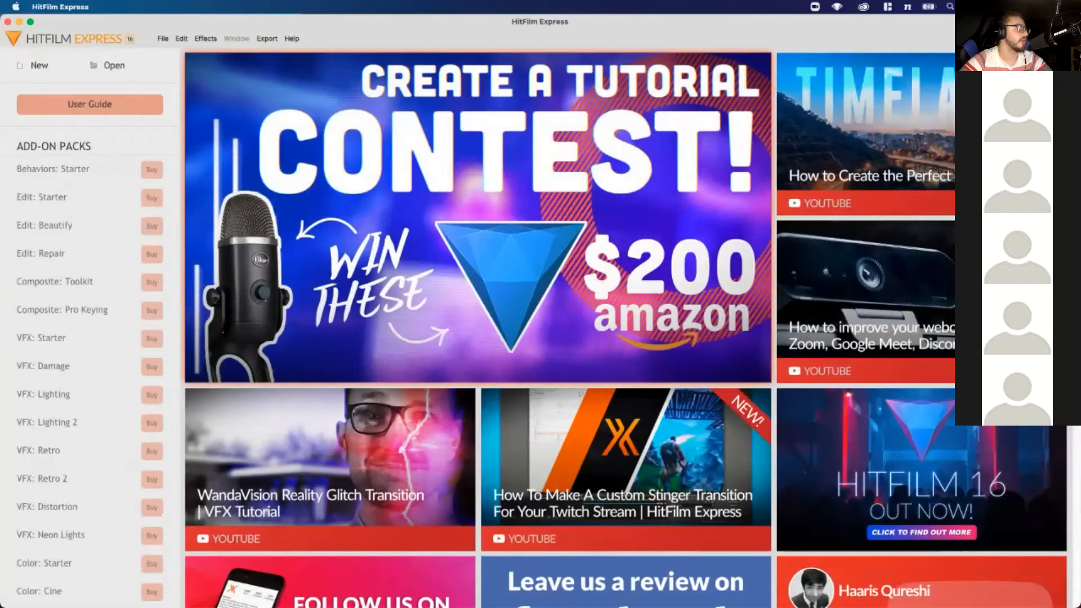
Look through the tutorial and news tiles on the start screen
scroll(624, 327, "down", 3)
scroll(625, 326, "up", 3)
scroll(624, 327, "down", 2)
scroll(625, 327, "down", 3)
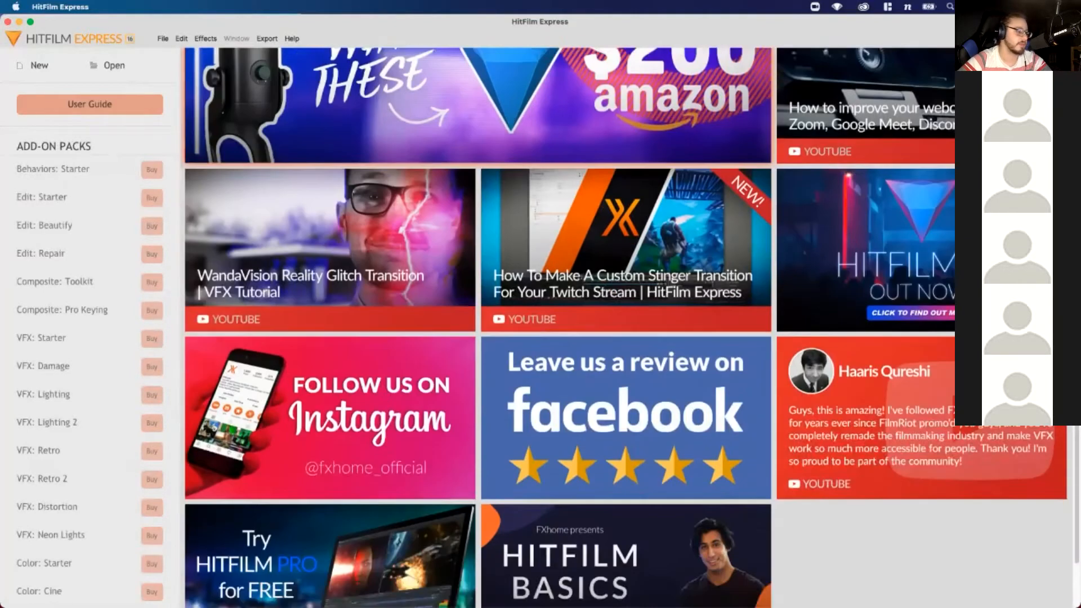
scroll(625, 327, "up", 3)
scroll(625, 326, "down", 5)
scroll(625, 327, "up", 5)
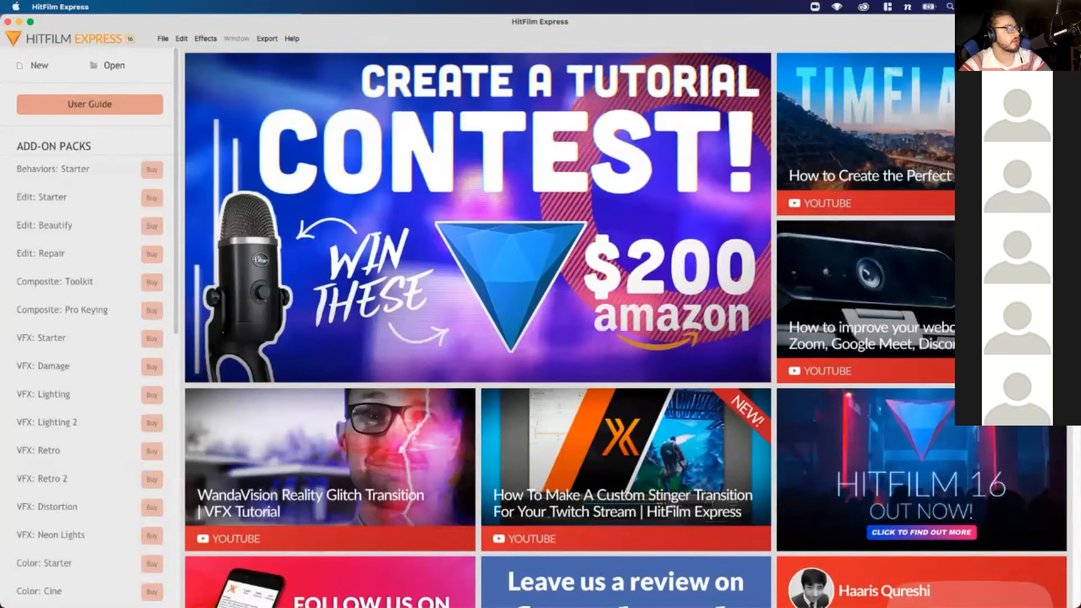
Start a new project, apply the 720p HD @ 23.976 fps template, and look through the other available templates
key("super+n")
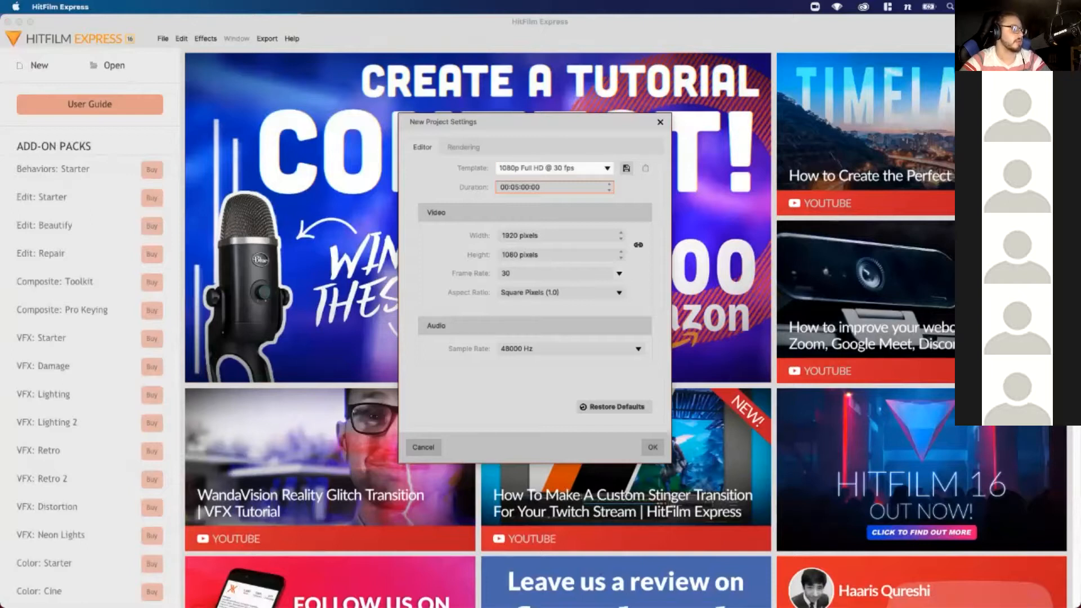
left_click(563, 168)
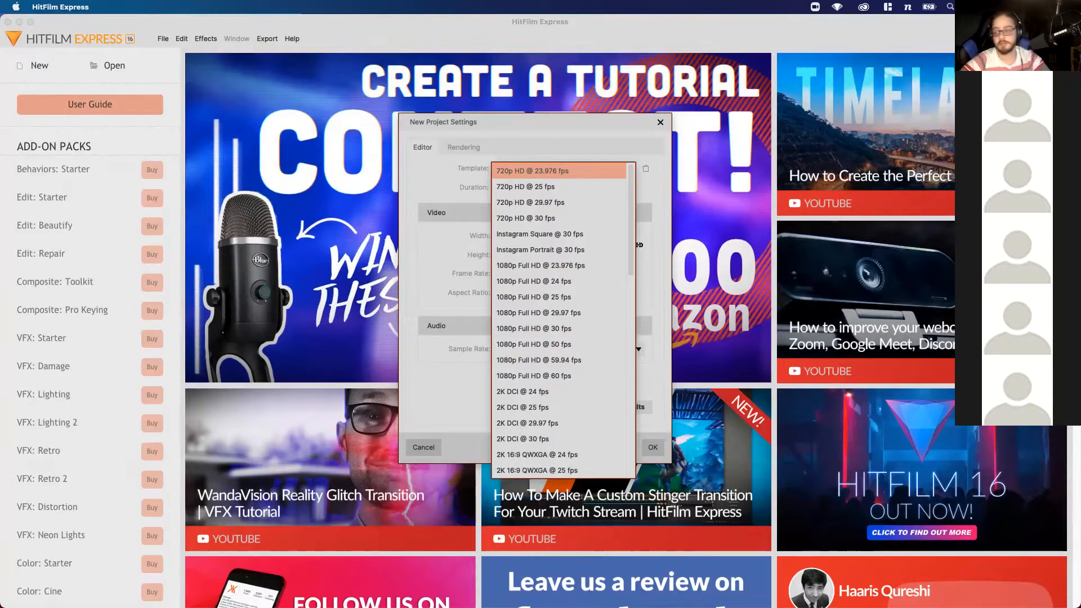
left_click(561, 171)
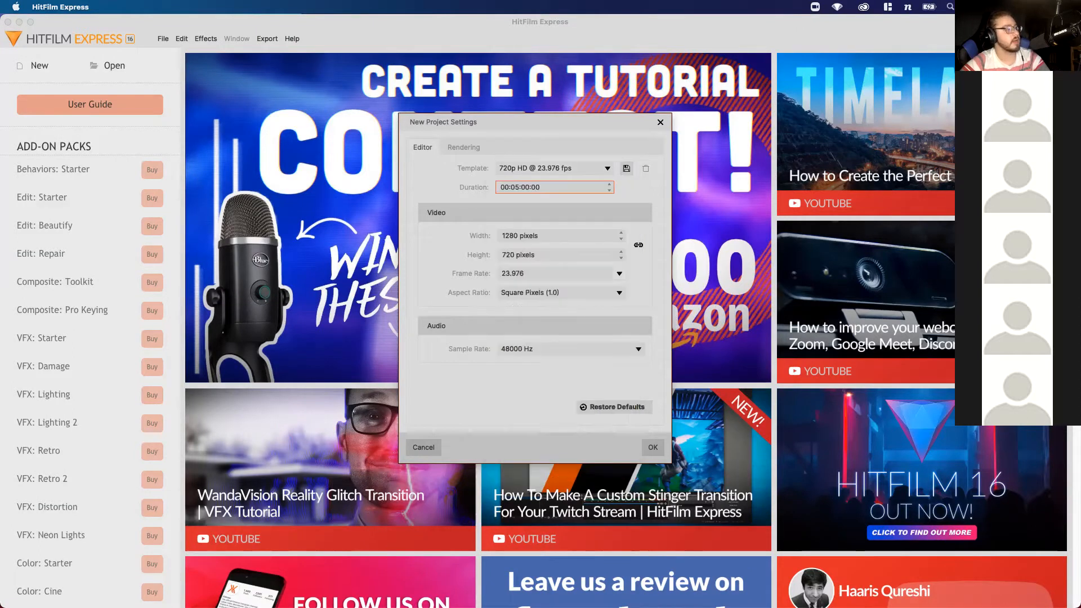
left_click(561, 169)
scroll(561, 276, "down", 6)
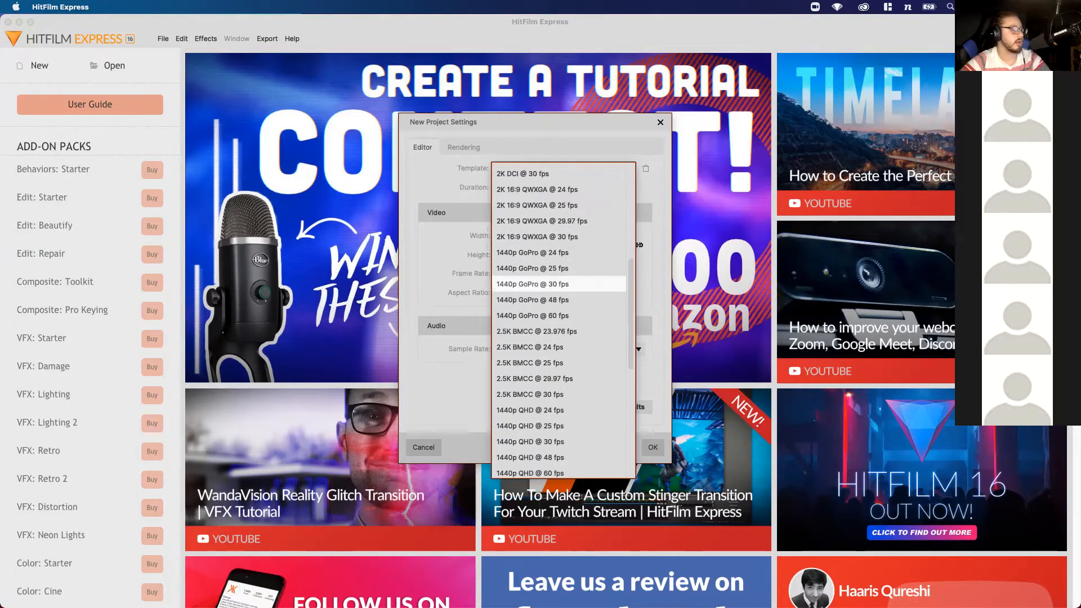
scroll(560, 276, "up", 6)
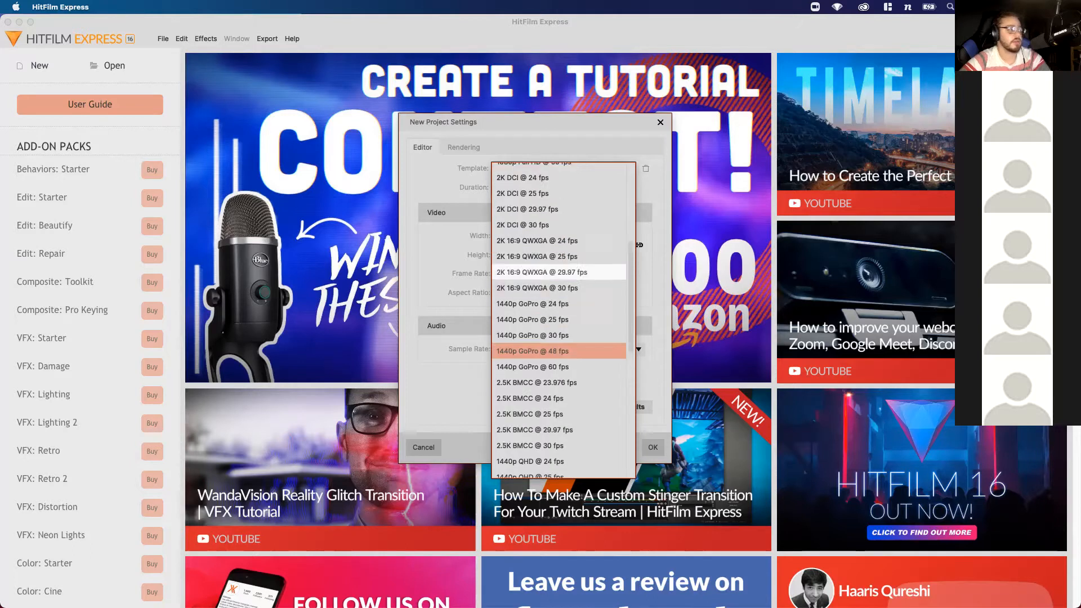
left_click(561, 218)
Check the width and height fields, keep them at 1280 by 720 pixels, and create the project
key("Tab")
key("Right")
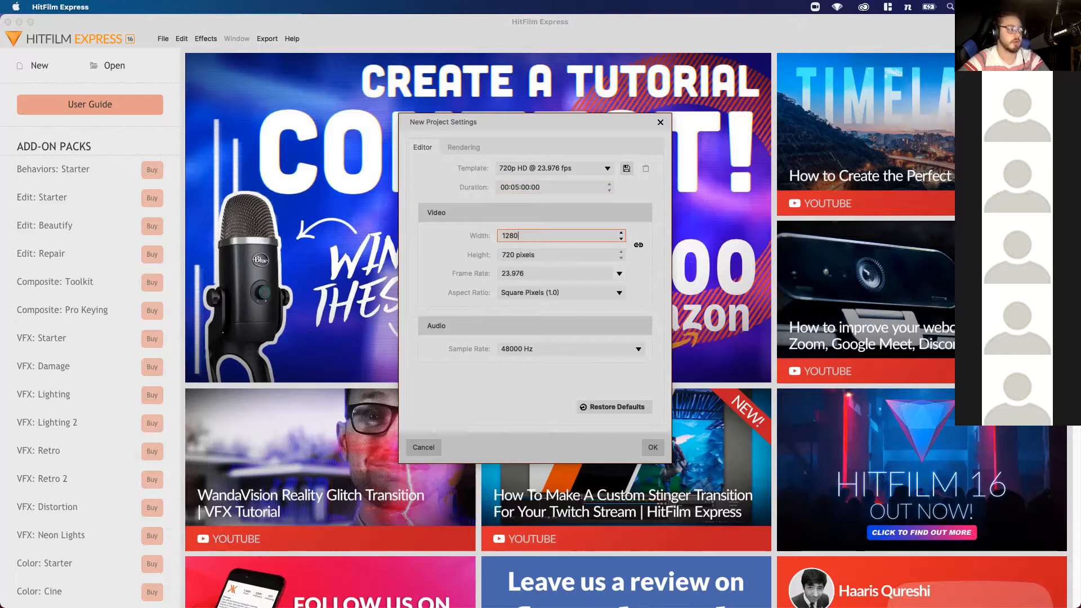
key("Tab")
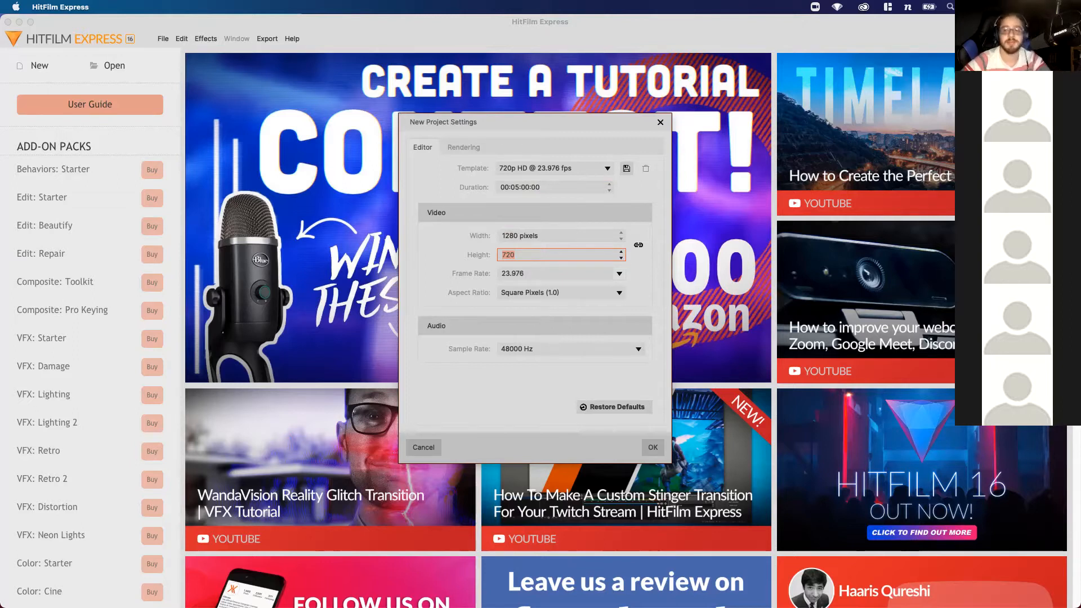
left_click(515, 255)
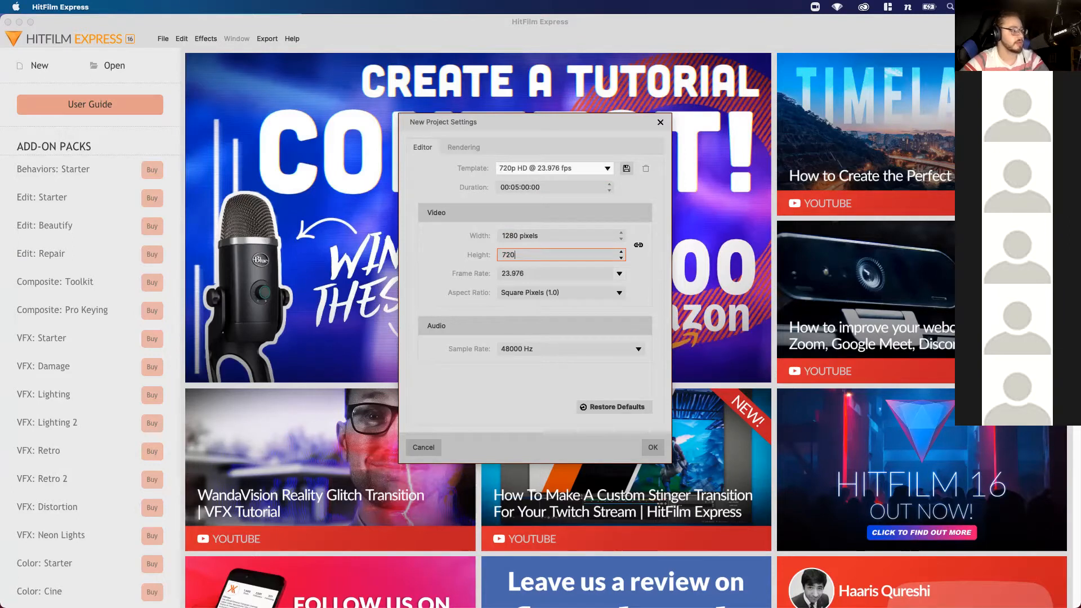
left_click(653, 447)
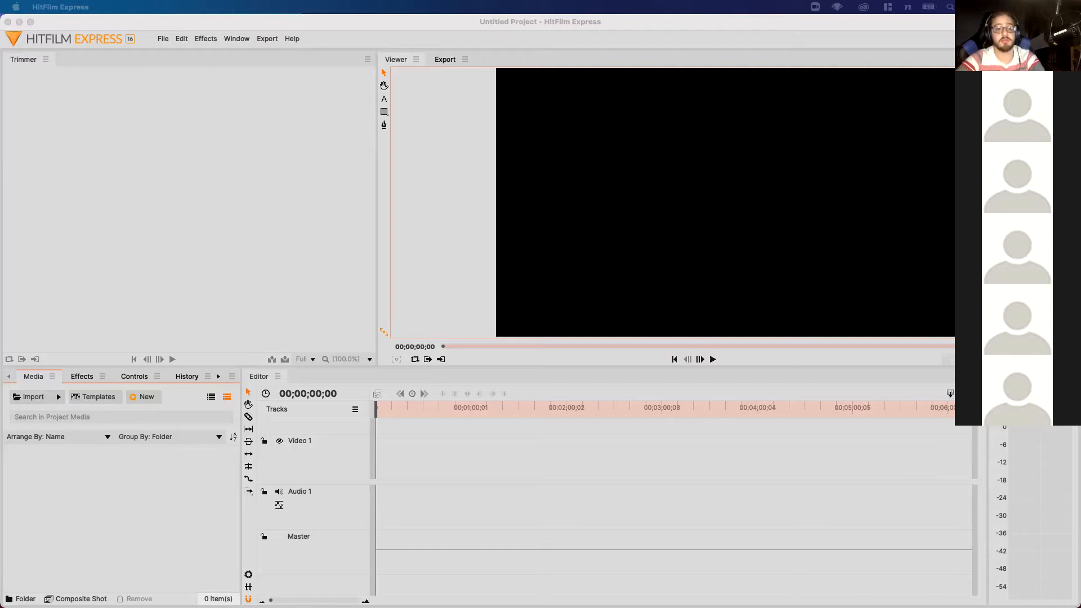
Import Exported Video.mp4, Secondary Clip.mp4 and ZOOM0002_LR.WAV from the Masterclass Week 2 folder in Finder into the project media
left_click_drag(1080, 219, 720, 104)
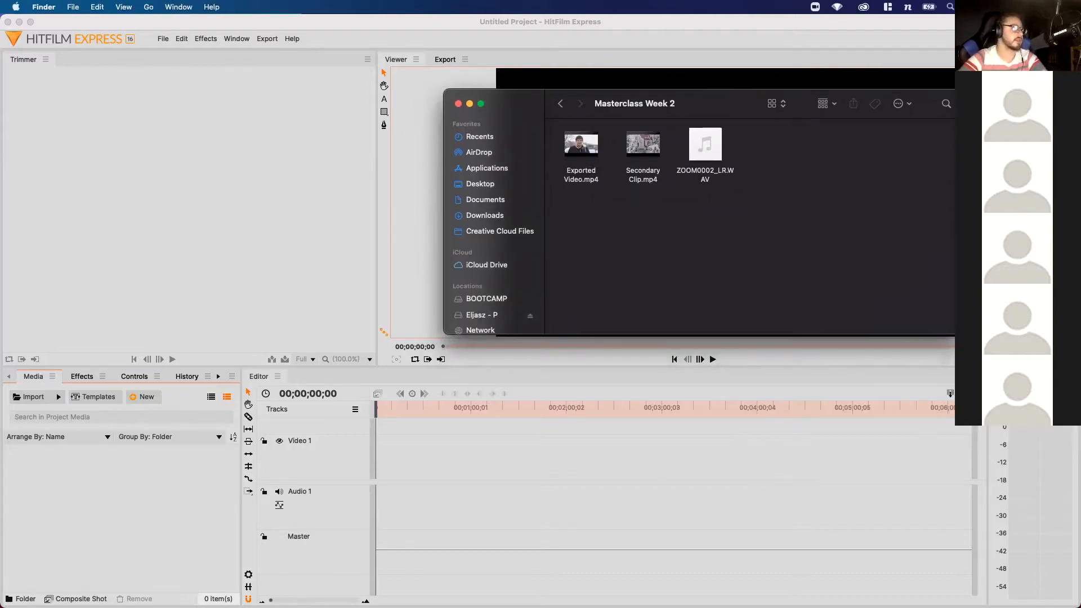
left_click_drag(787, 211, 131, 496)
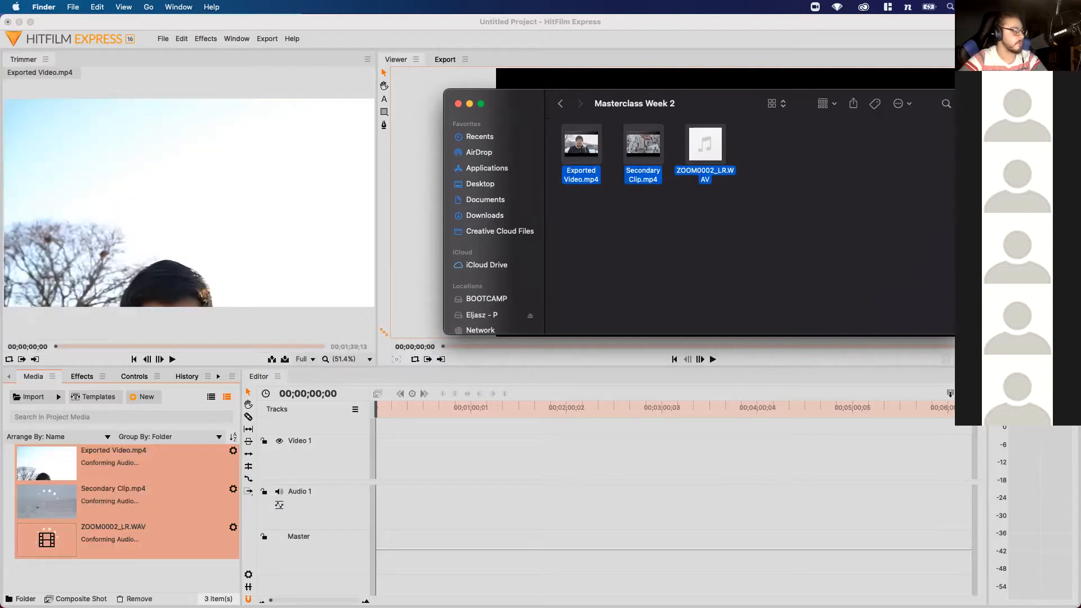
left_click(715, 242)
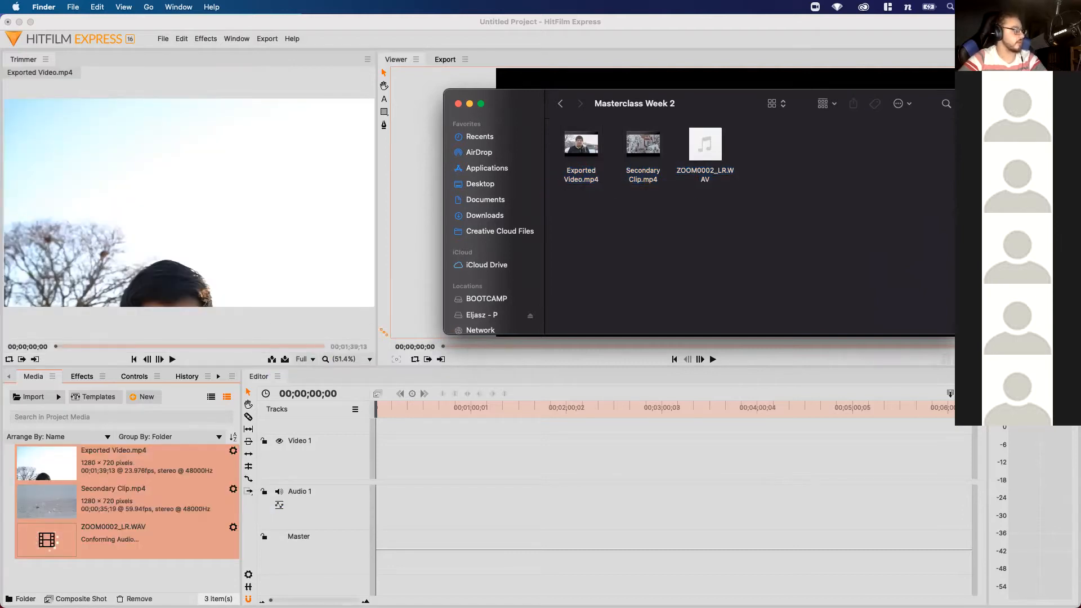
left_click(183, 398)
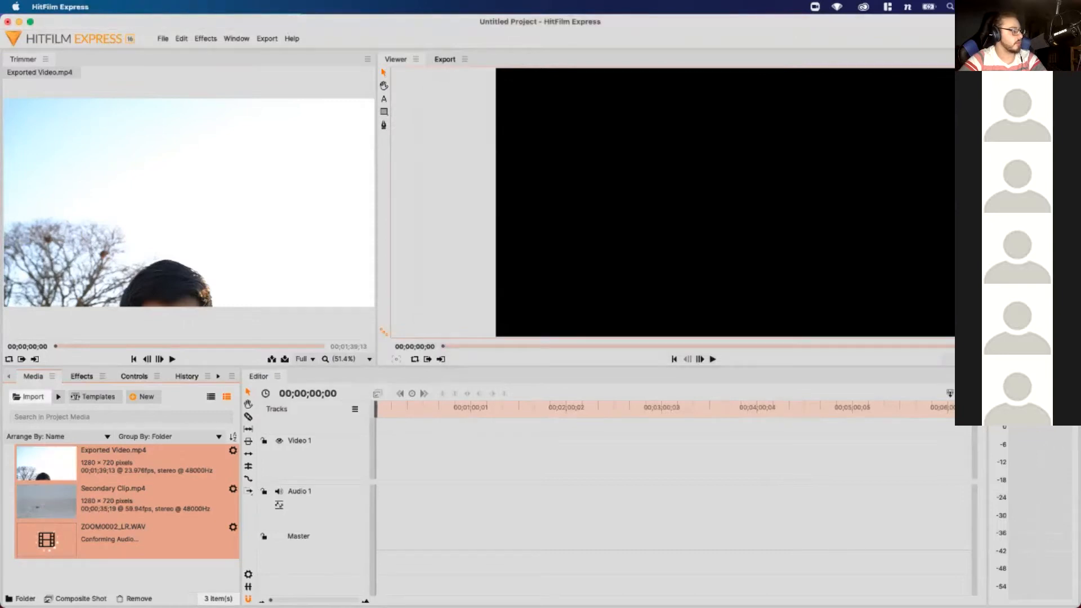
left_click(29, 397)
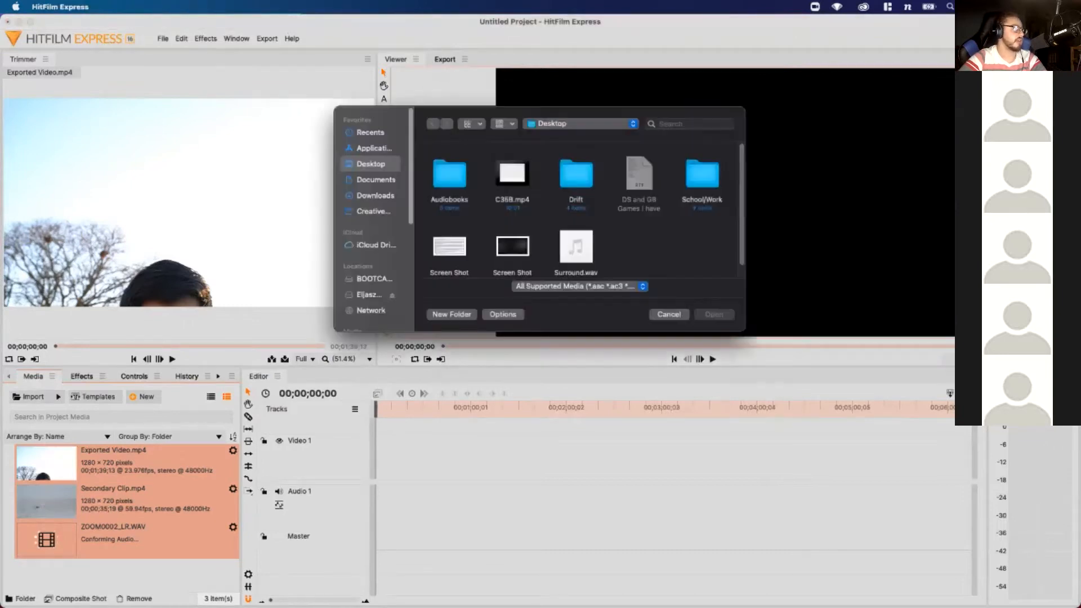
scroll(372, 236, "down", 3)
left_click(369, 233)
left_click(448, 175)
double_click(448, 175)
double_click(512, 174)
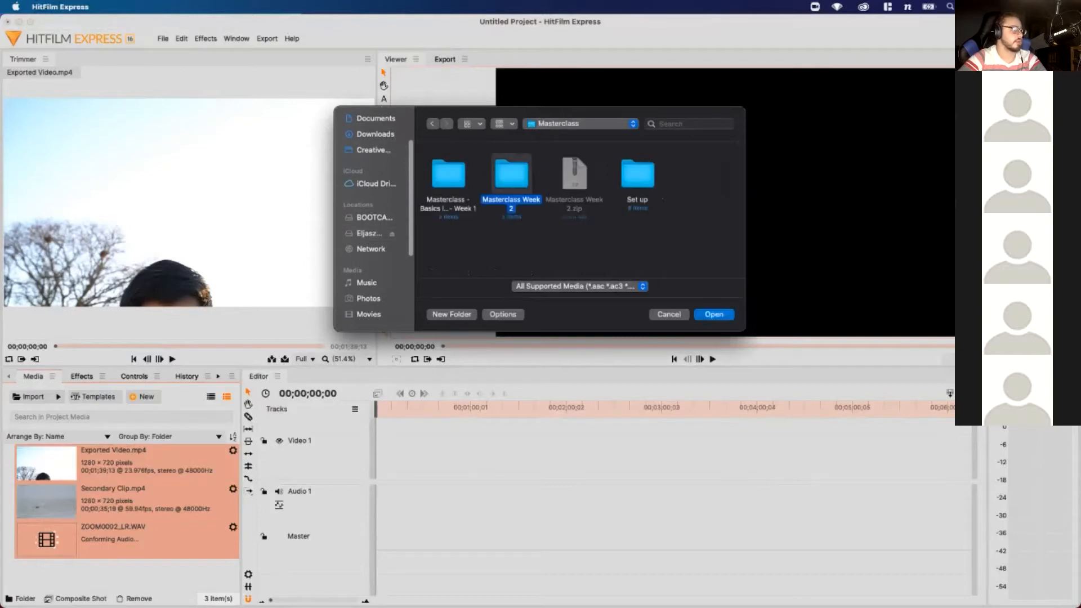
left_click_drag(654, 225, 429, 152)
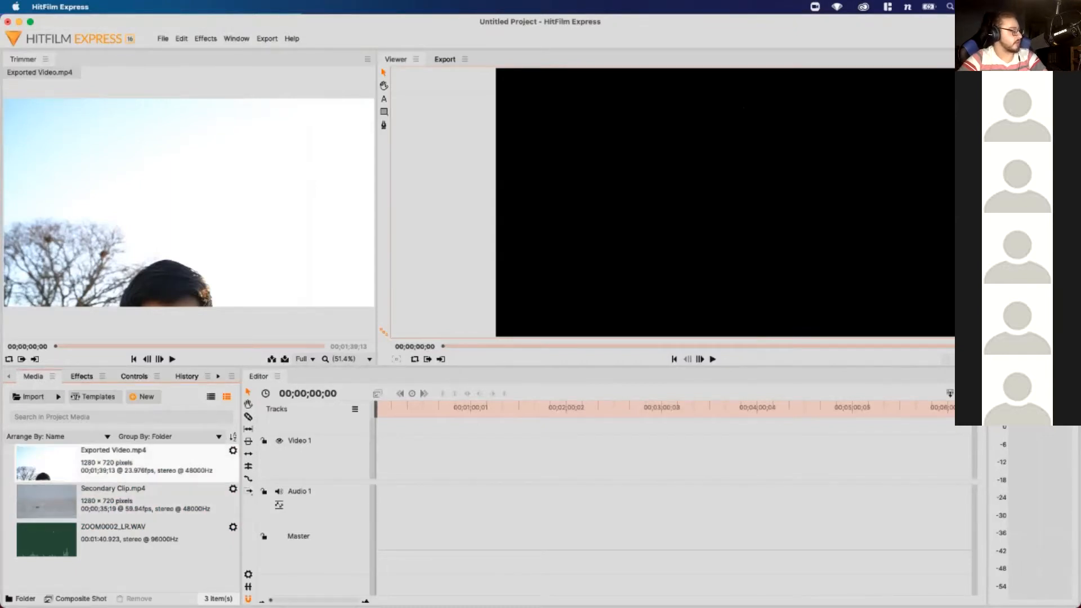
Place Exported Video.mp4 on the timeline a little after its start and set the playhead to 00;00;34;08, just before the clip
left_click(124, 461)
left_click_drag(124, 462, 435, 488)
left_click_drag(434, 406, 425, 407)
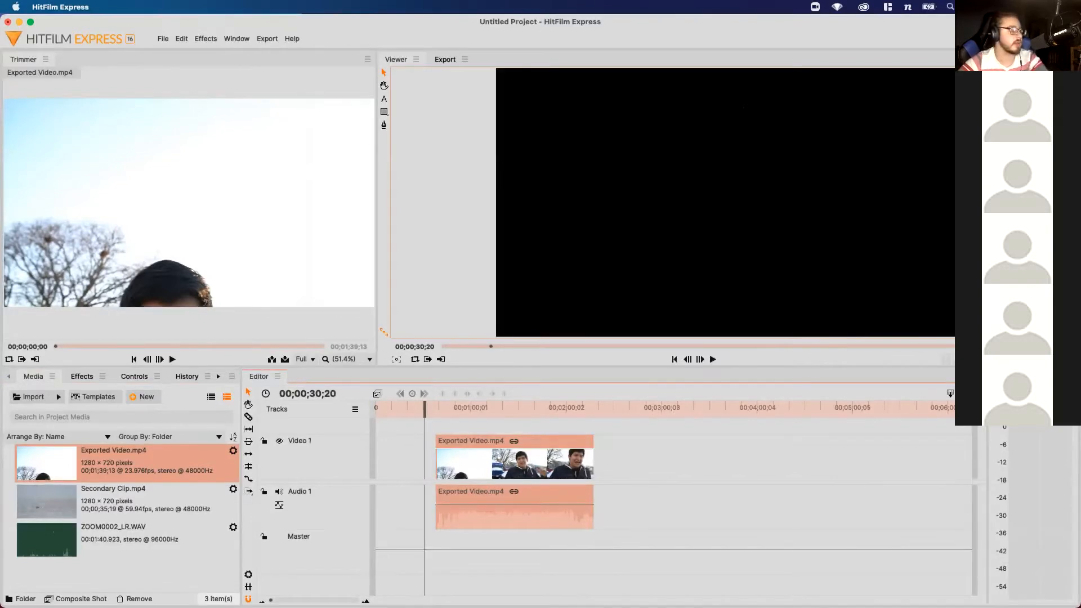
left_click_drag(425, 409, 428, 409)
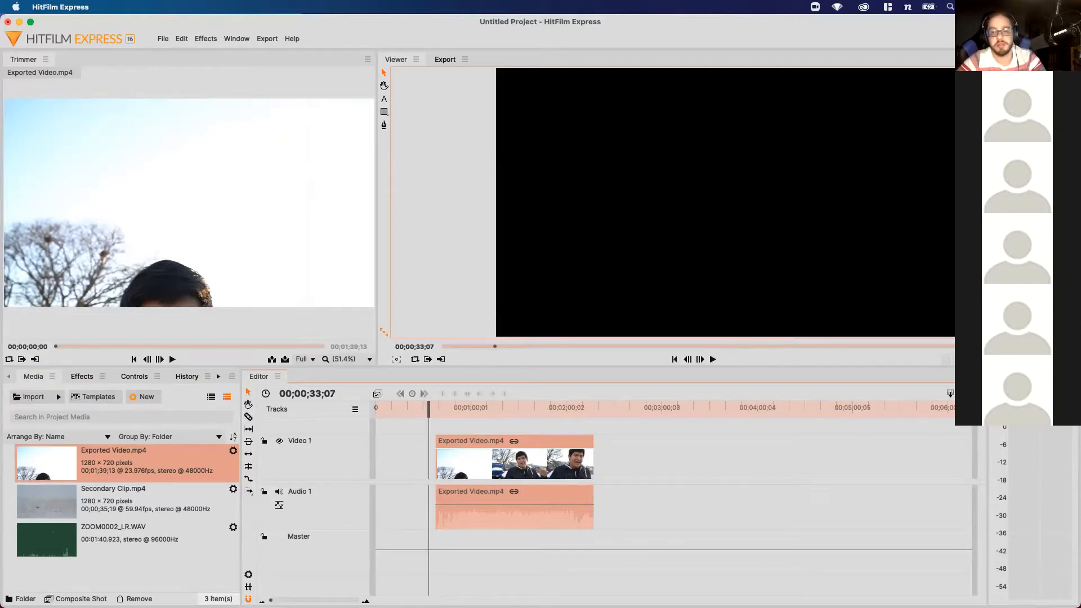
left_click_drag(428, 408, 430, 409)
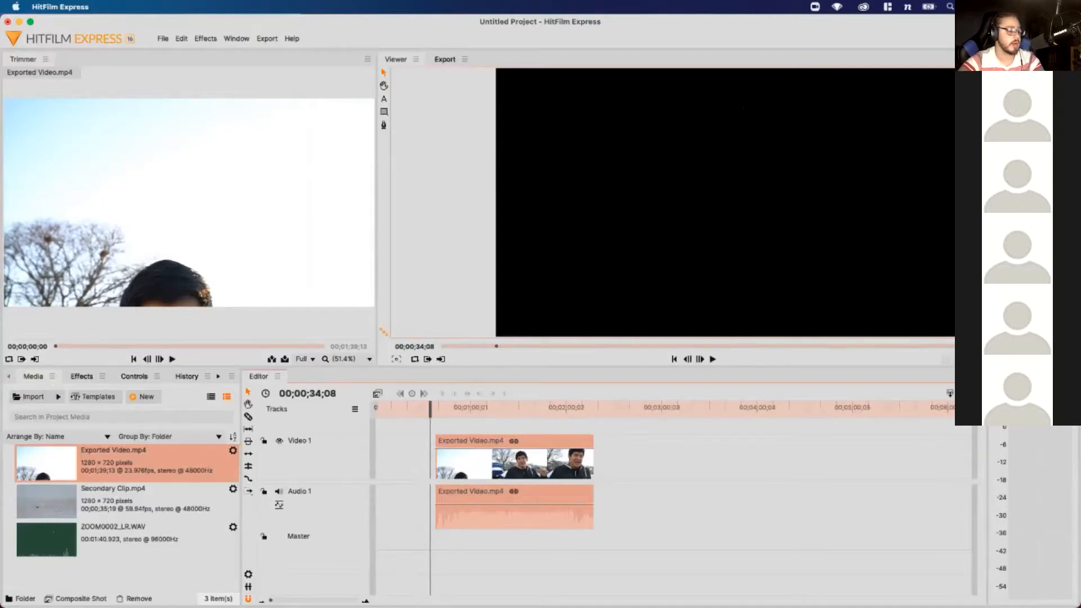
Play the timeline through the whole Exported Video.mp4 clip, deselect everything, and stop playback past the clip's end
key("space")
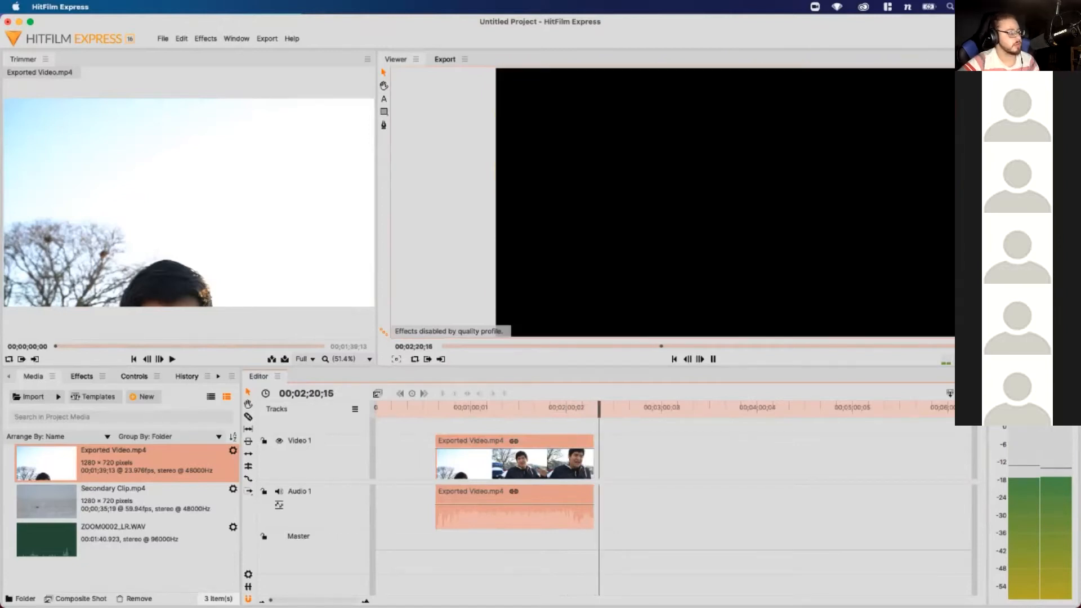
key("super+shift+a")
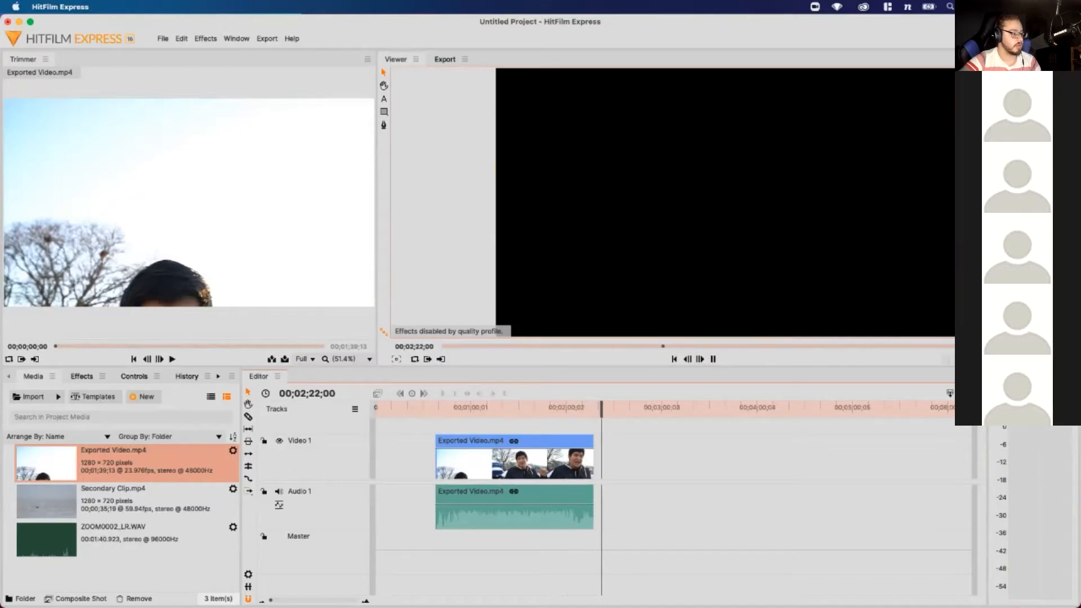
key("space")
Move the linked video and audio of the Exported Video.mp4 clip slightly earlier on the timeline
left_click_drag(629, 449, 977, 418)
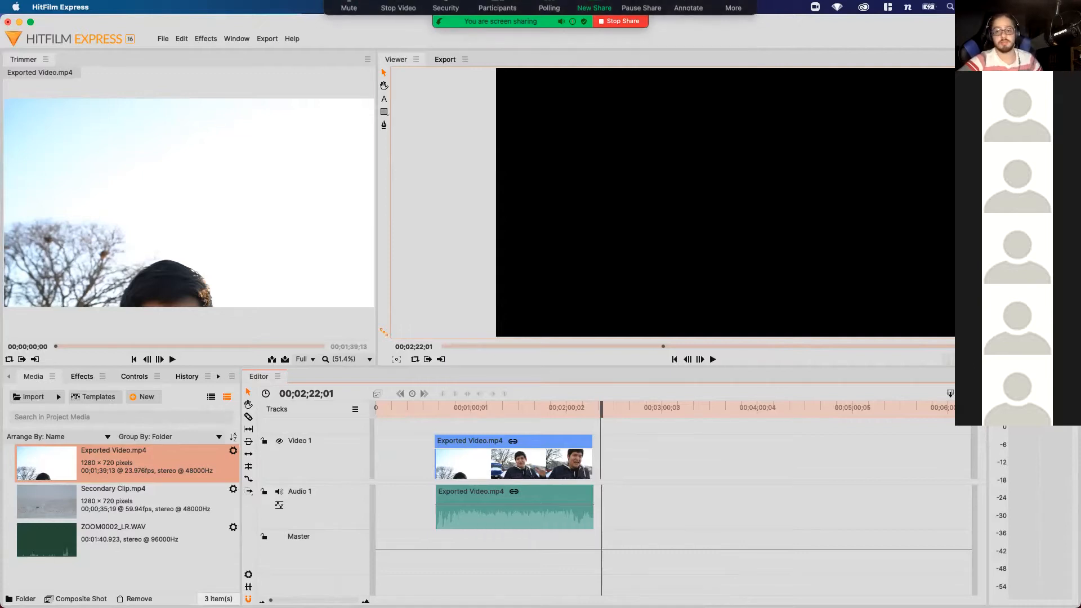
left_click(514, 464)
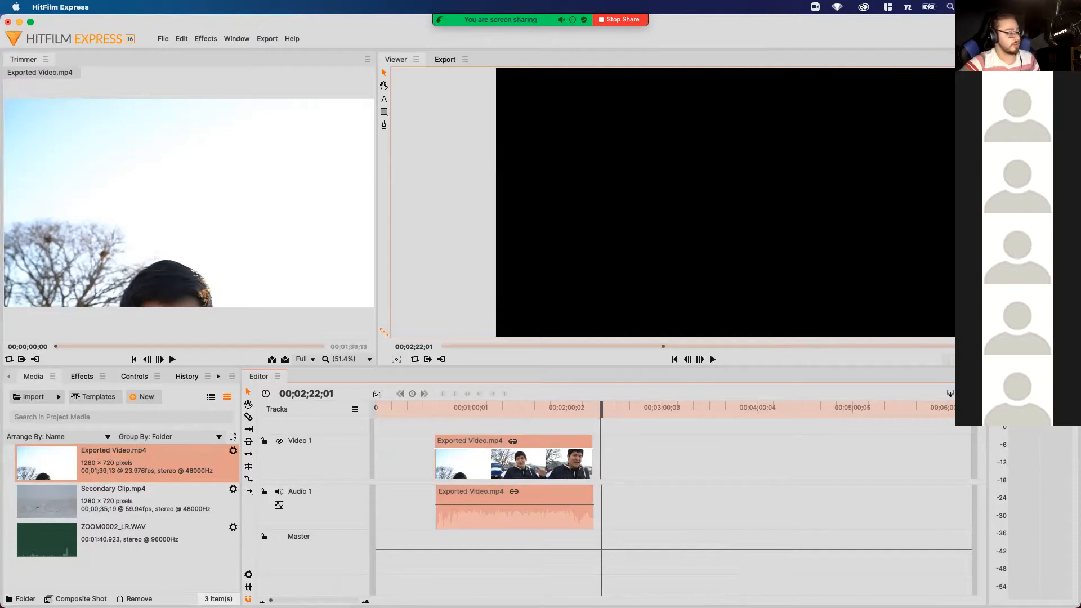
left_click_drag(513, 464, 503, 464)
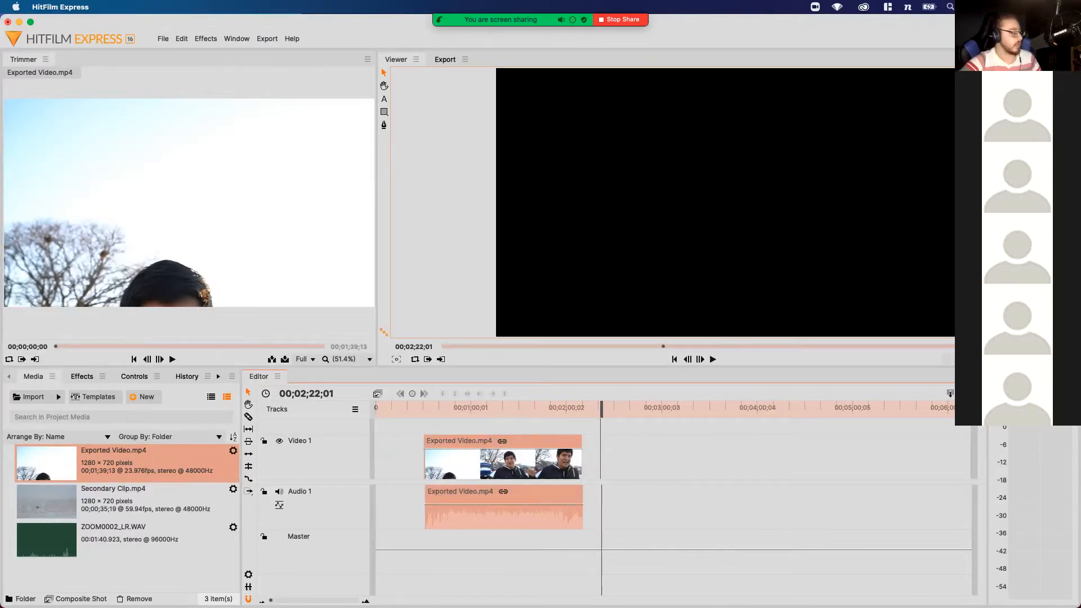
Load ZOOM0002_LR.WAV into the Trimmer and play the timeline clip from about 00;00;48 to hear its camera audio
left_click(126, 540)
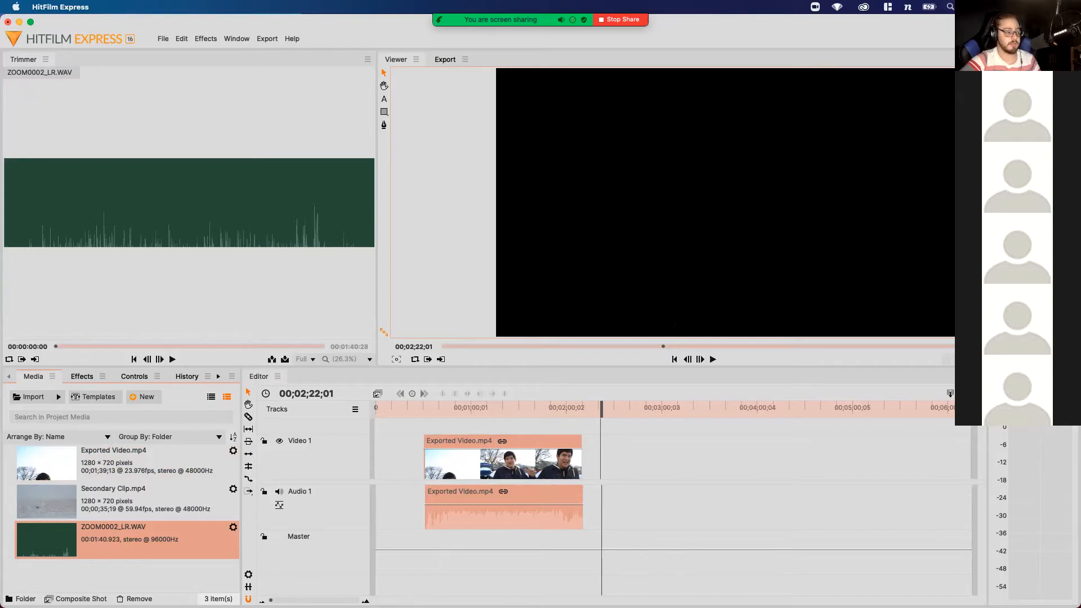
left_click_drag(601, 409, 454, 410)
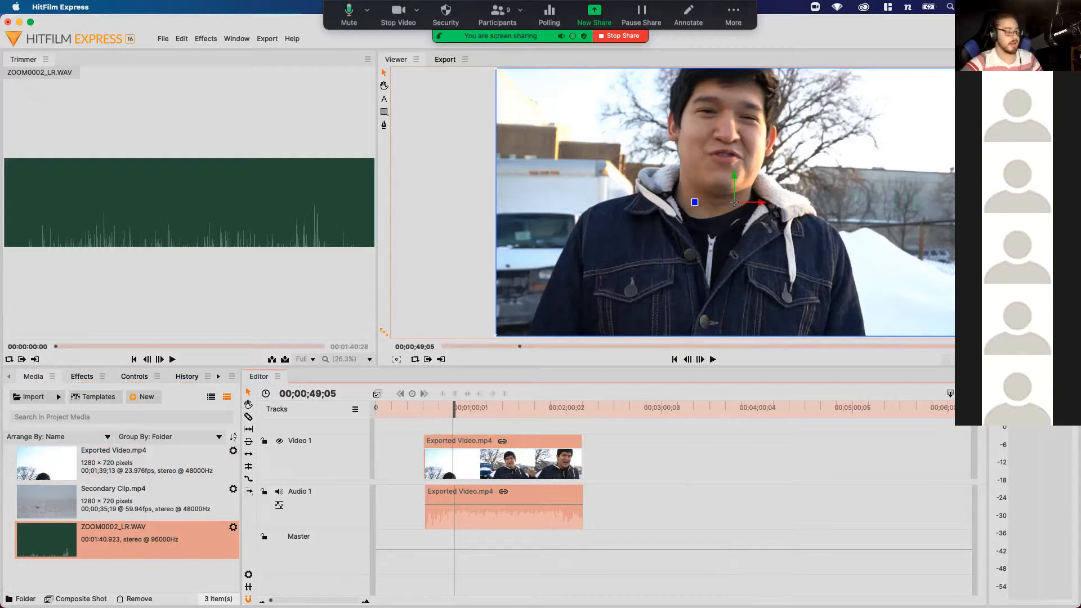
key("space")
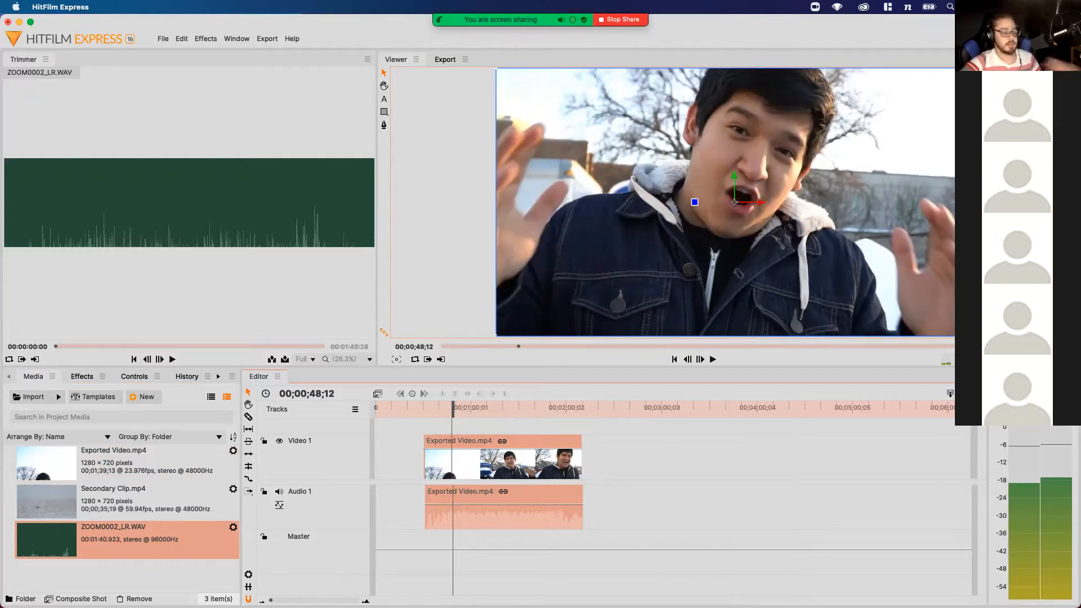
key("space")
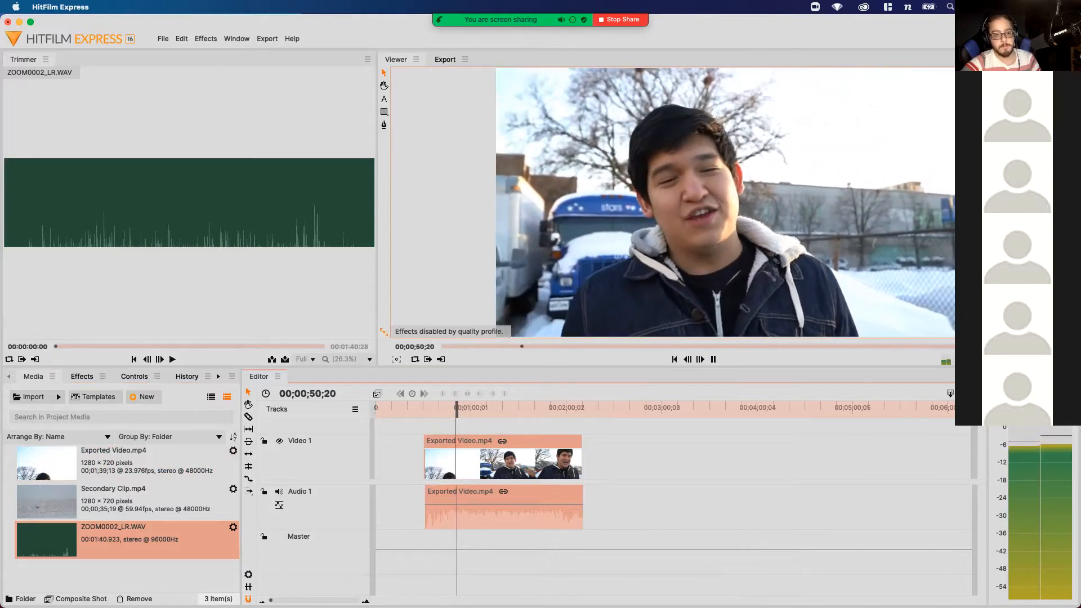
key("space")
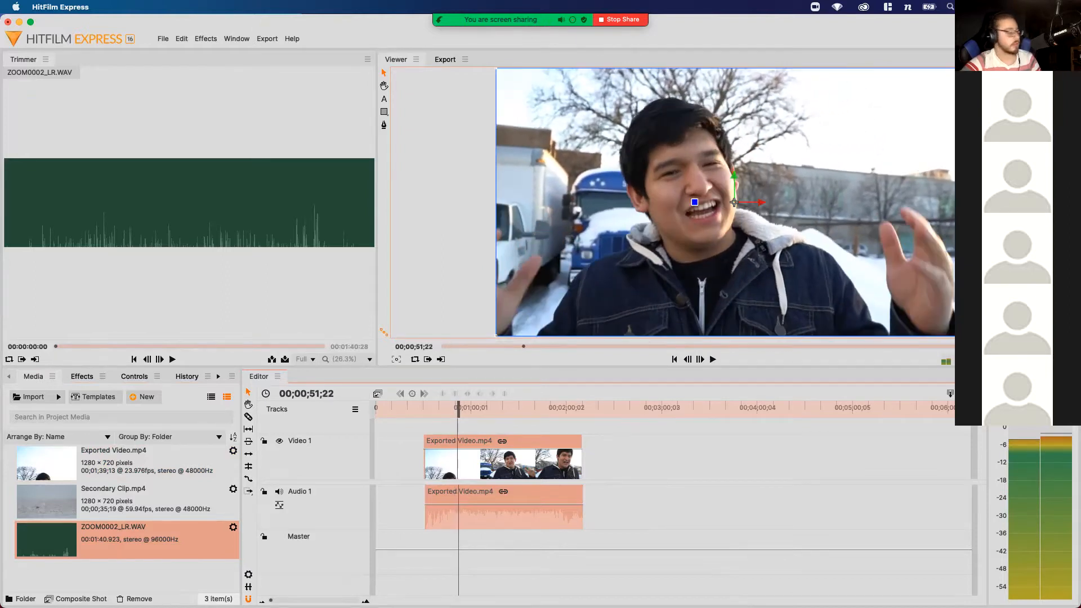
left_click(127, 539)
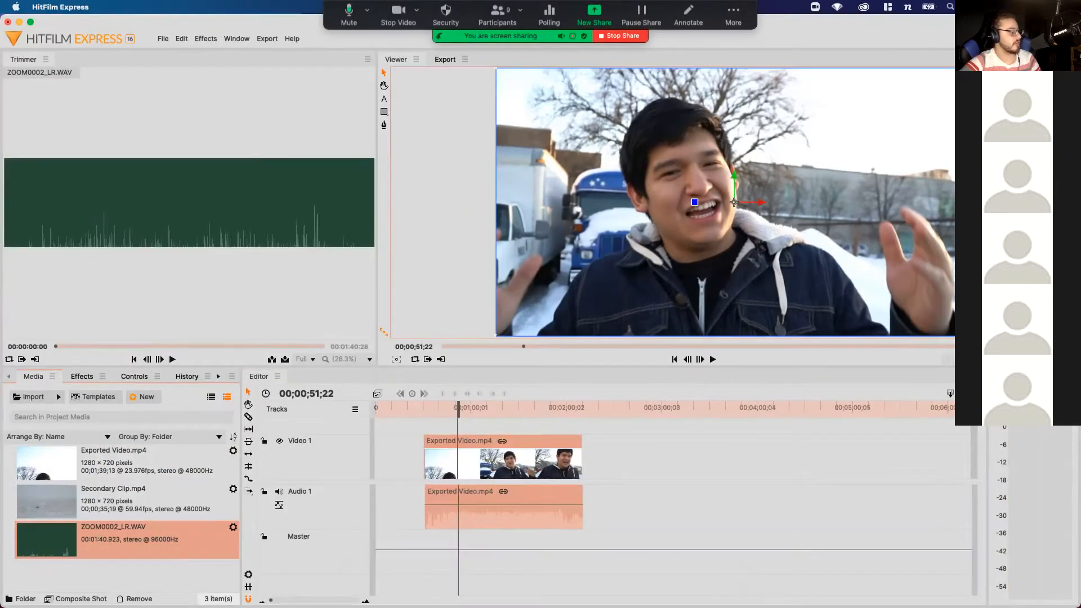
Play ZOOM0002_LR.WAV in the Trimmer up to 00:00:25:29 to hear the separately recorded audio
left_click(114, 346)
key("space")
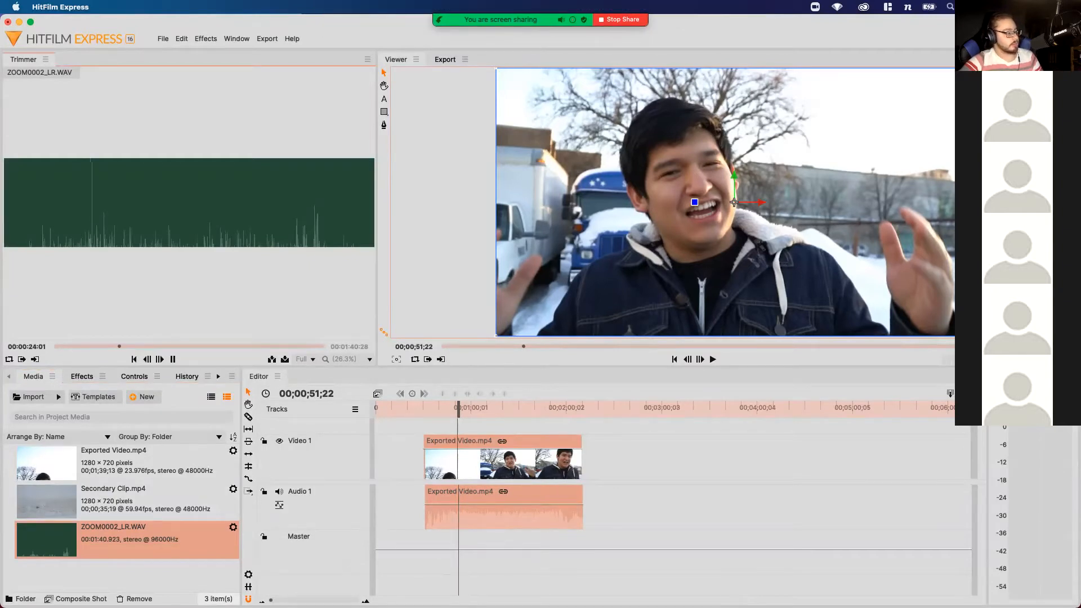
key("space")
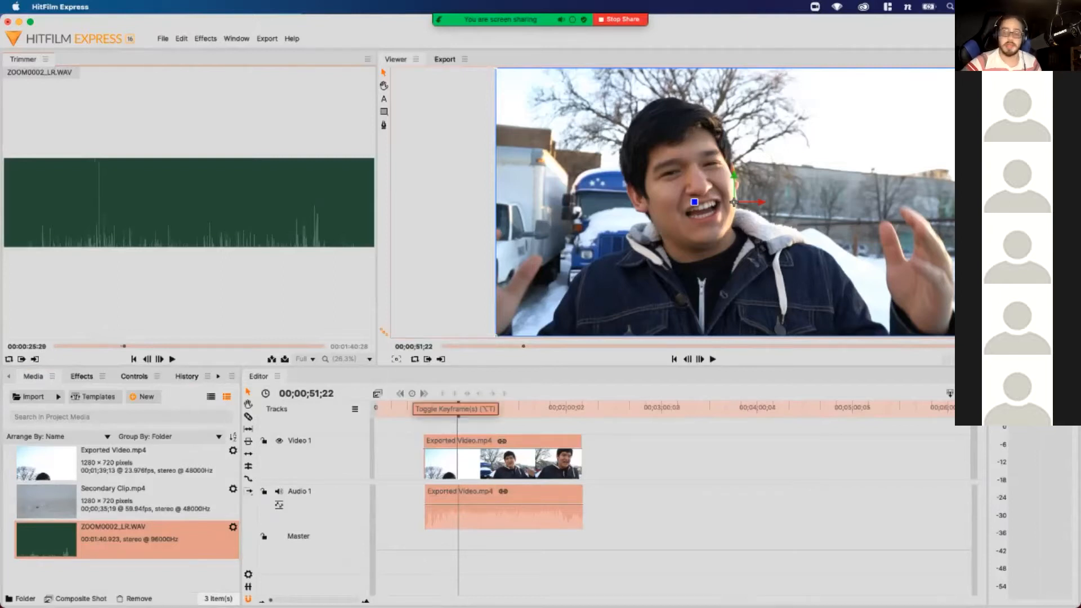
Place ZOOM0002_LR.WAV on a new audio track aligned with the start of Exported Video.mp4 and play both together until 00;00;54;09
left_click_drag(46, 540, 445, 568)
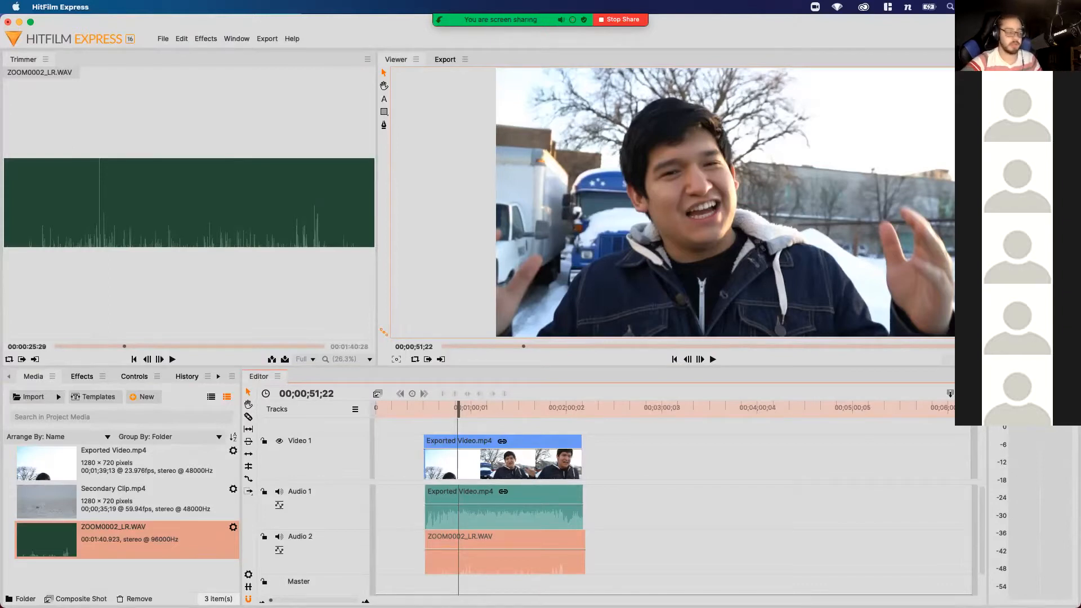
key("space")
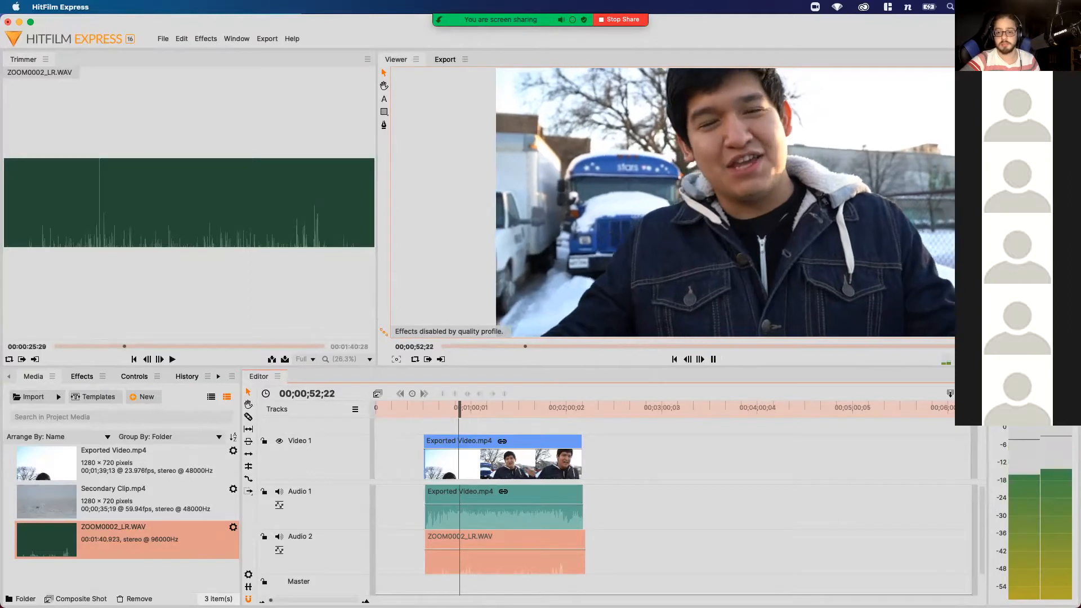
key("space")
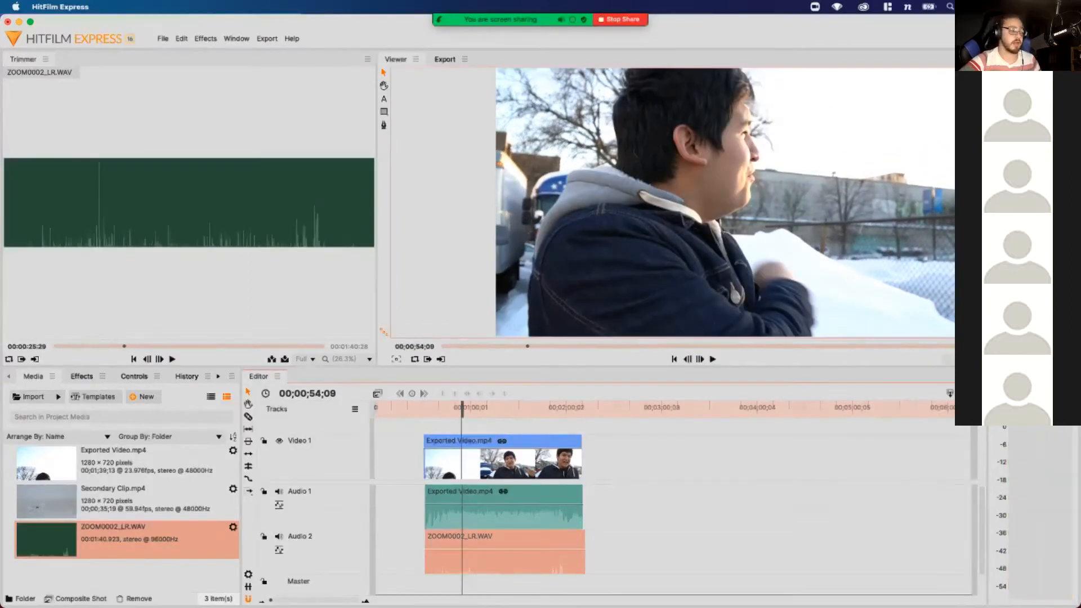
Near the clips' start, lower the volume of the Exported Video.mp4 audio and raise the volume of ZOOM0002_LR.WAV
left_click_drag(270, 600, 329, 600)
scroll(674, 506, "left", 10)
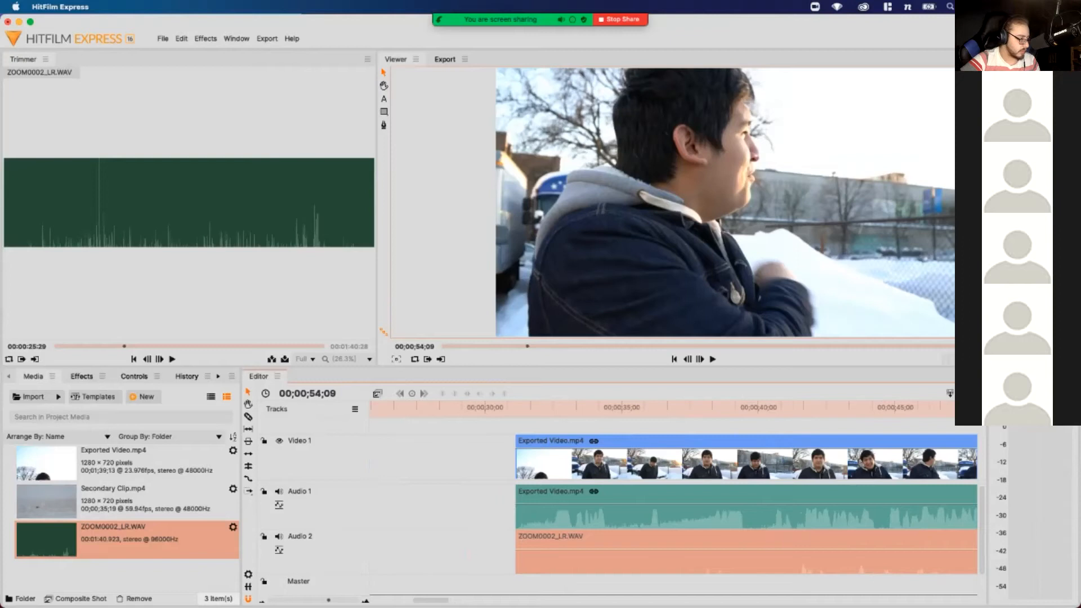
left_click(531, 407)
left_click_drag(329, 600, 345, 600)
scroll(673, 507, "right", 2)
scroll(674, 507, "right", 1)
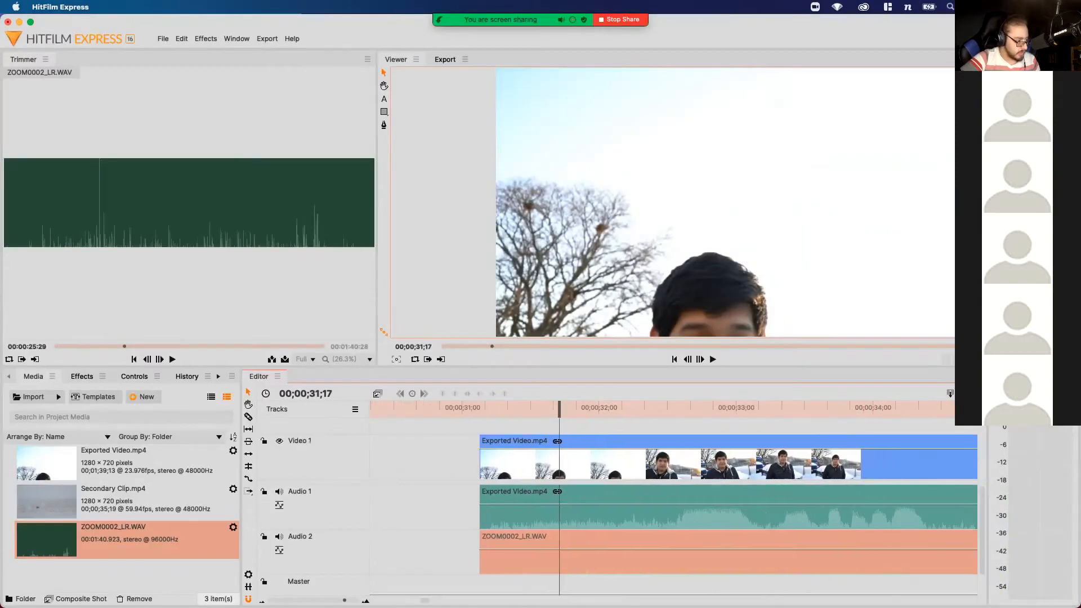
scroll(754, 550, "down", 2)
scroll(753, 551, "up", 2)
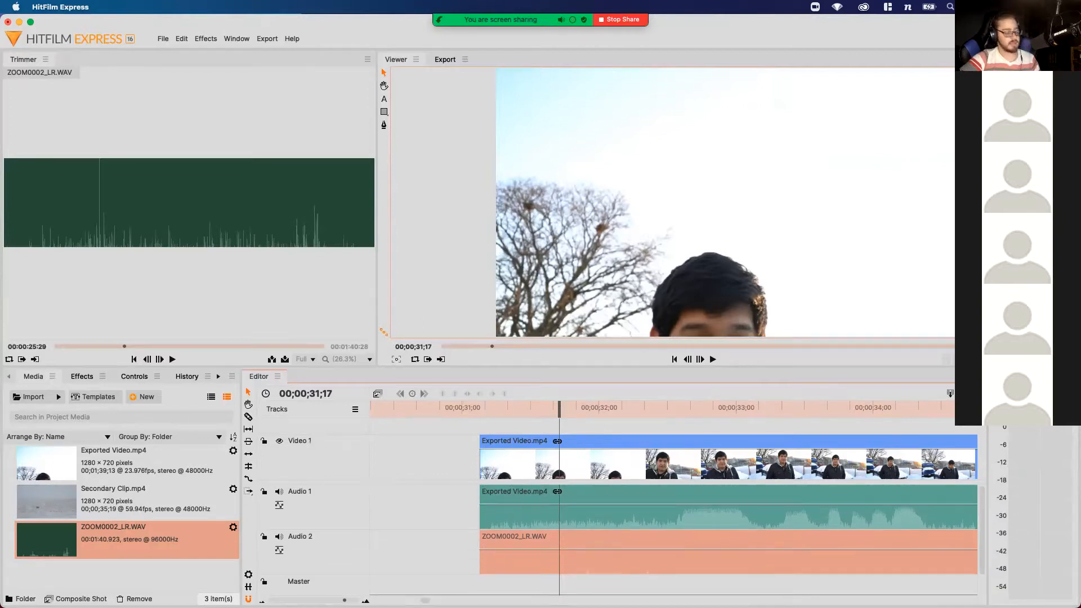
left_click_drag(513, 549, 515, 511)
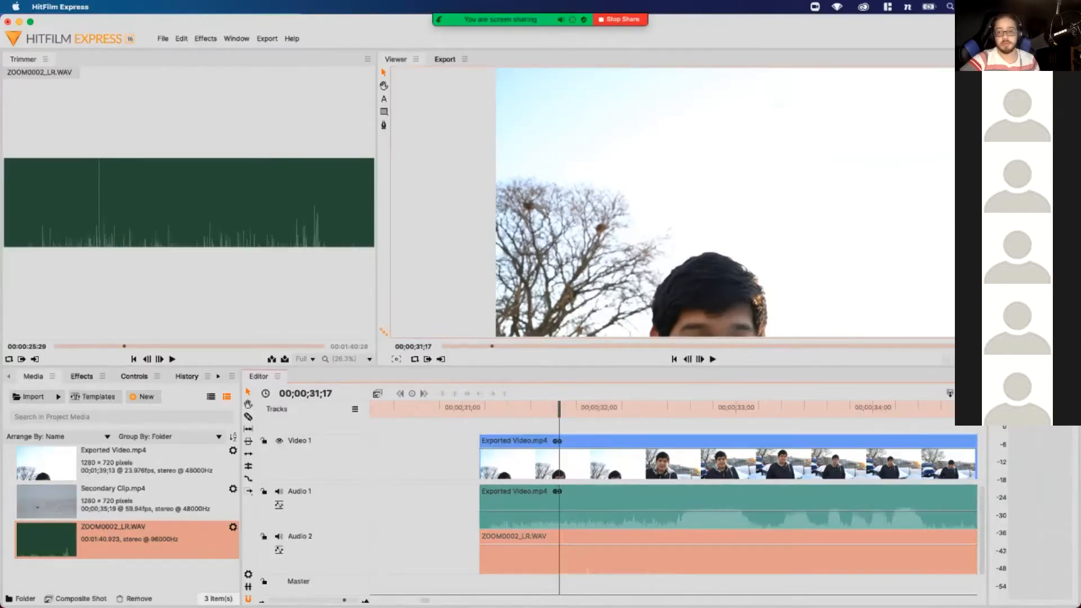
Move ZOOM0002_LR.WAV slightly before the video clip's start and play from 00;00;31;06 to 00;00;33;23 to judge the sync
key("equal")
key("equal")
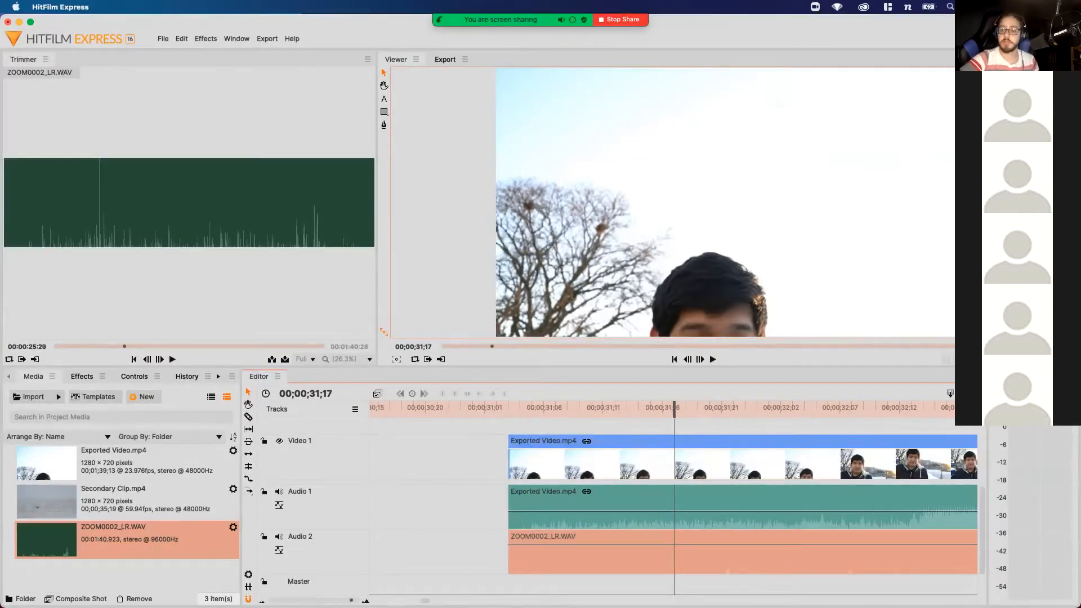
left_click_drag(608, 557, 596, 557)
left_click(544, 407)
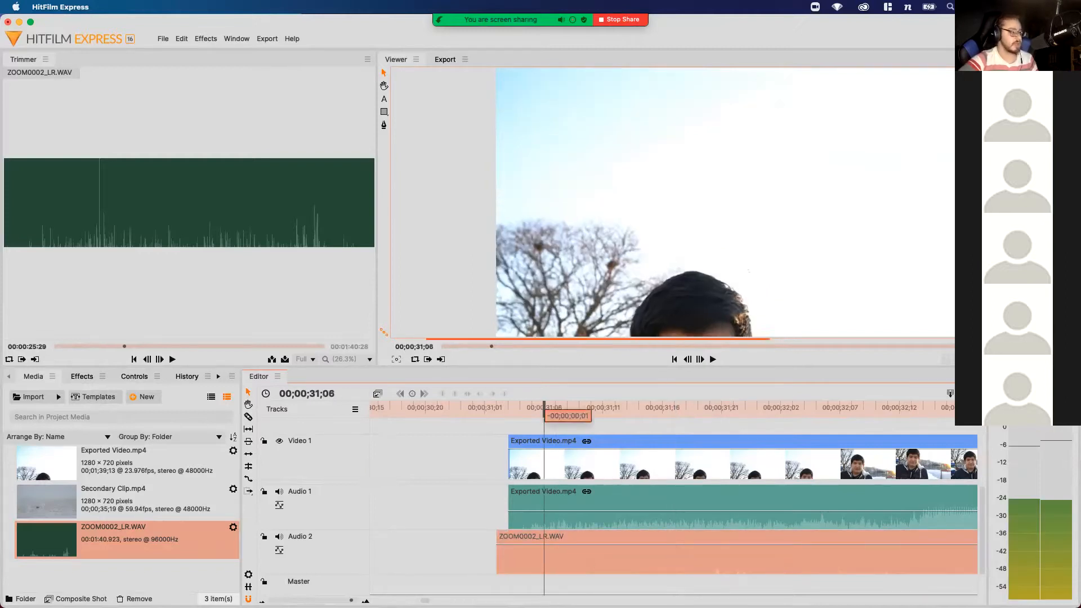
key("space")
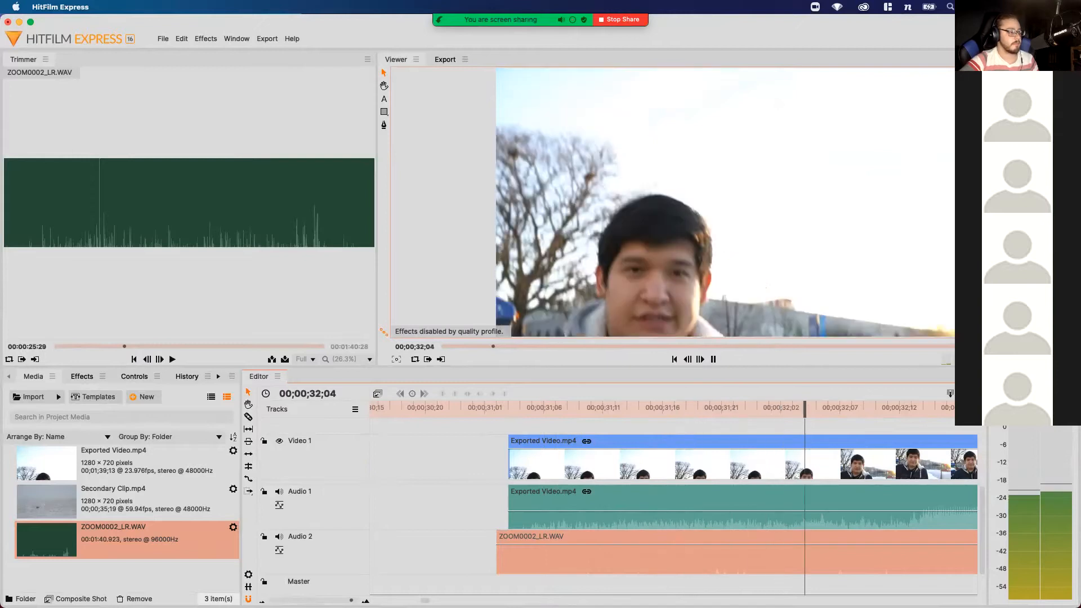
key("space")
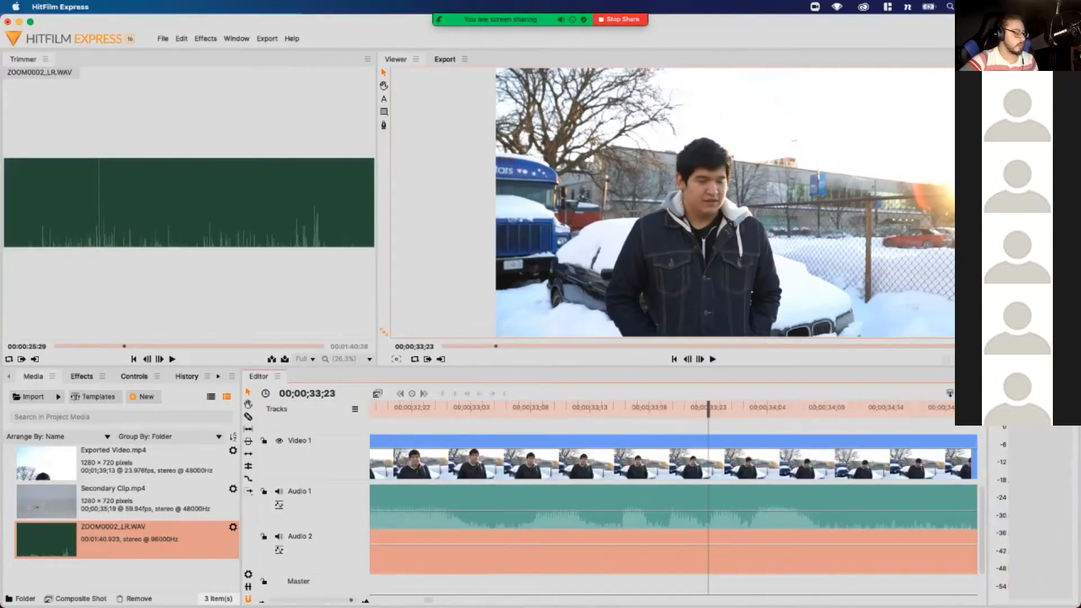
Play the timeline in short stretches from 00;00;33;23 to 00;00;39;00 and compare the timing of both audio tracks
key("space")
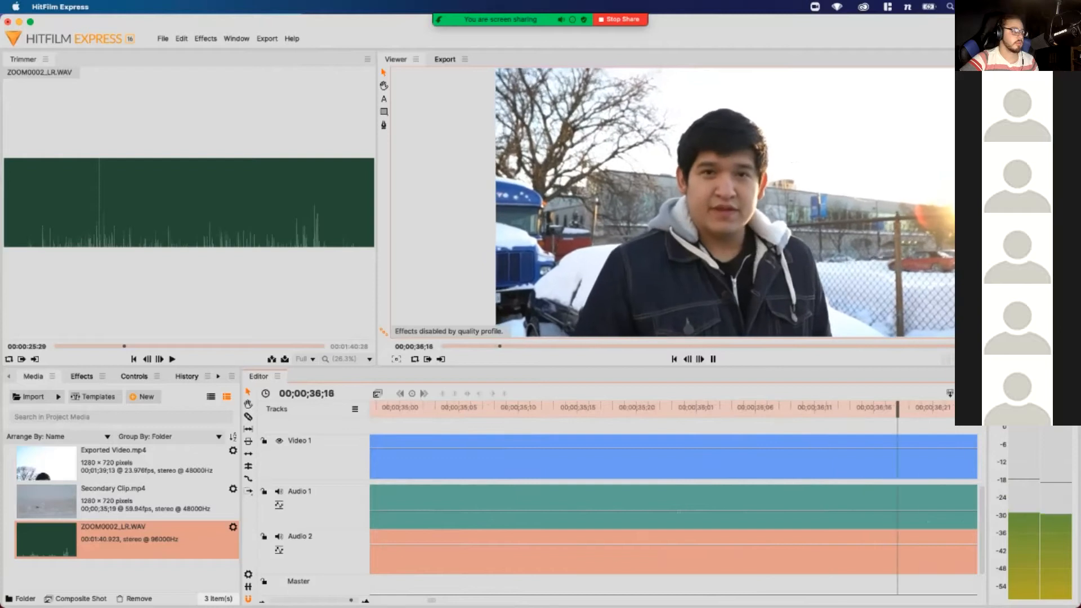
key("space")
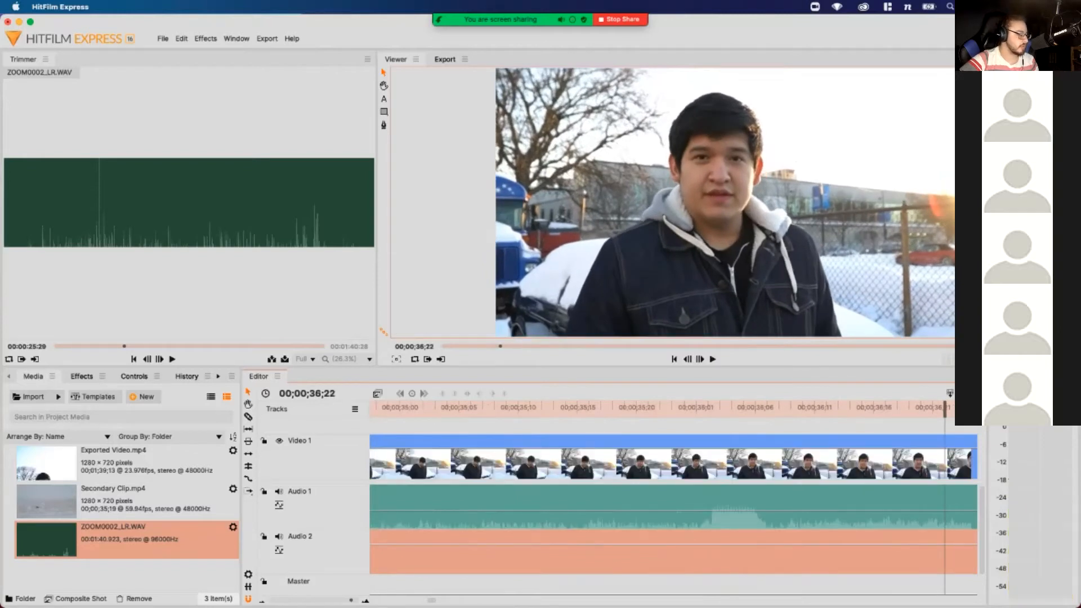
key("equal")
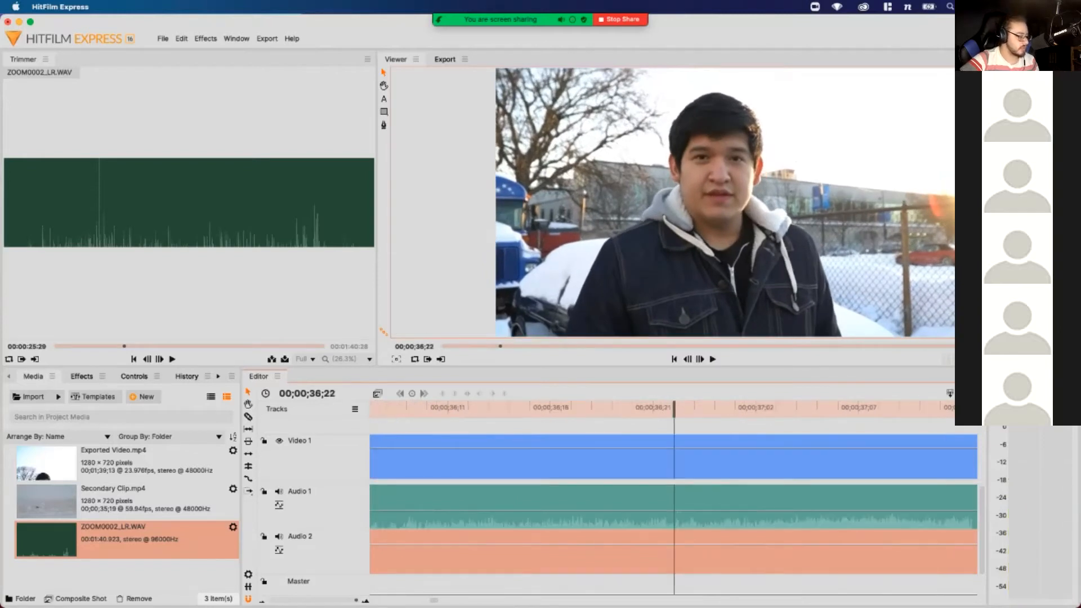
key("space")
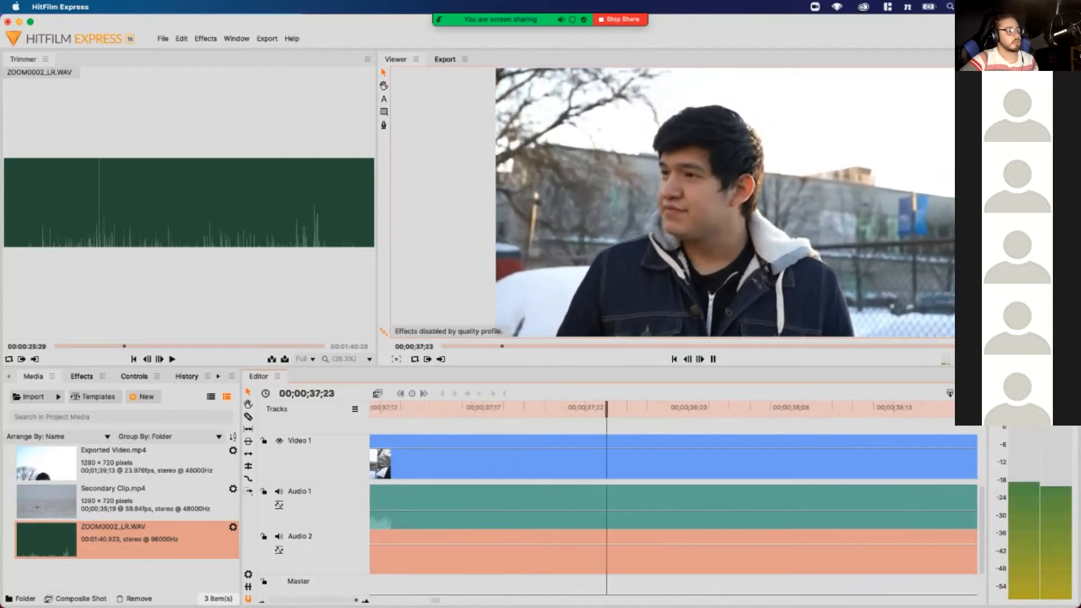
key("space")
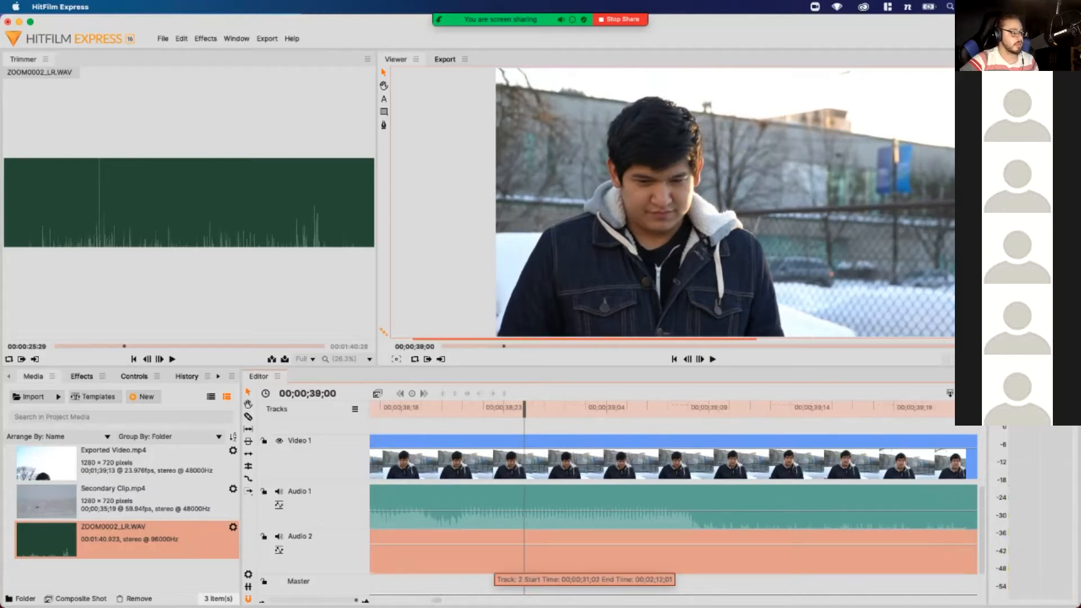
Nudge ZOOM0002_LR.WAV later in small moves to start at 00;00;31;05, replaying the passage around 00;00;40 between moves
key("space")
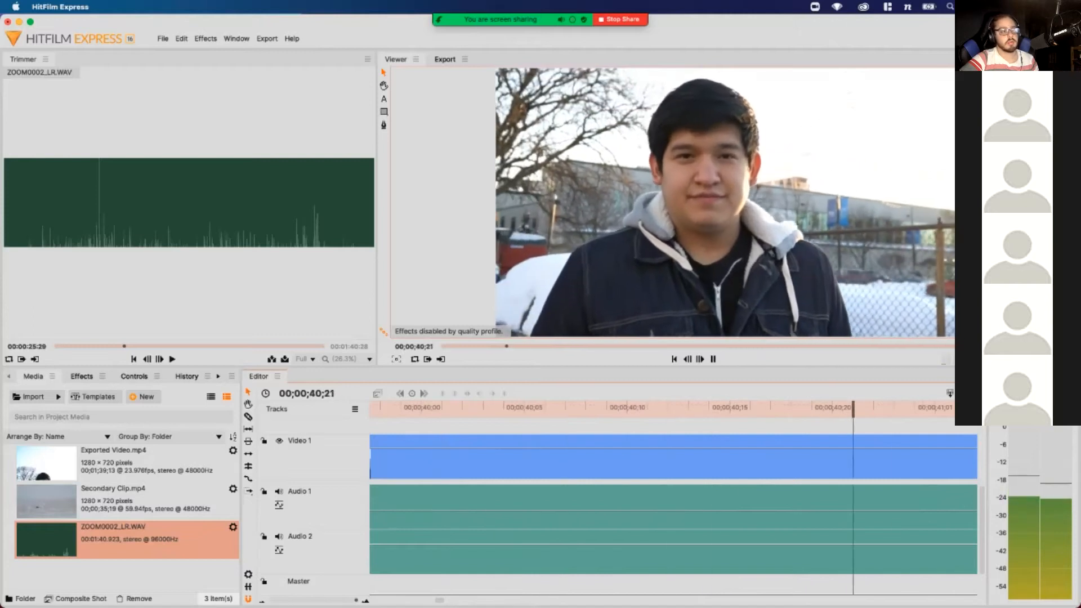
key("space")
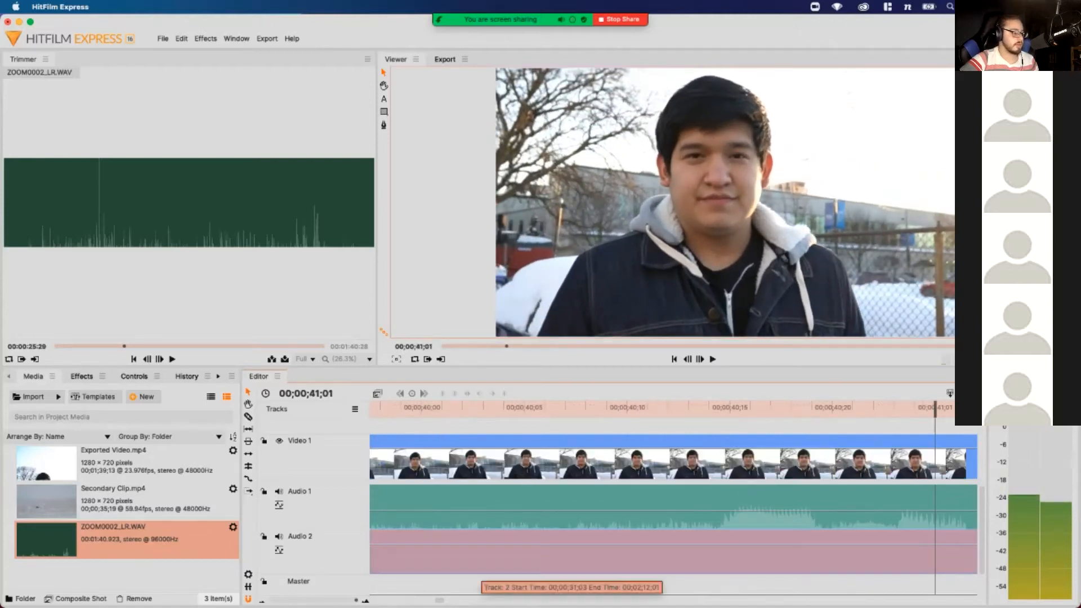
left_click(401, 407)
key("space")
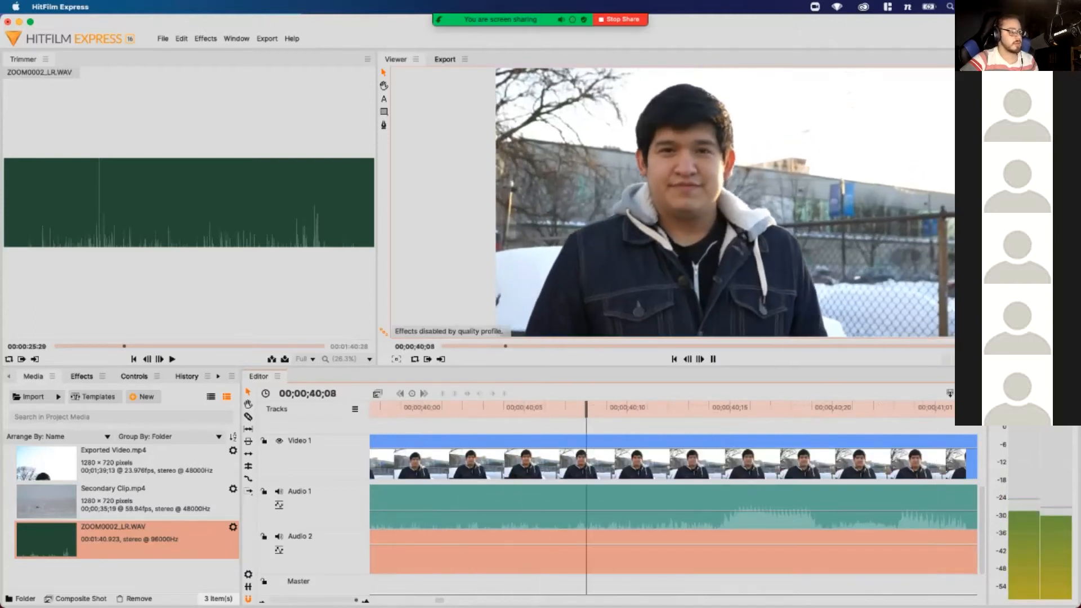
key("space")
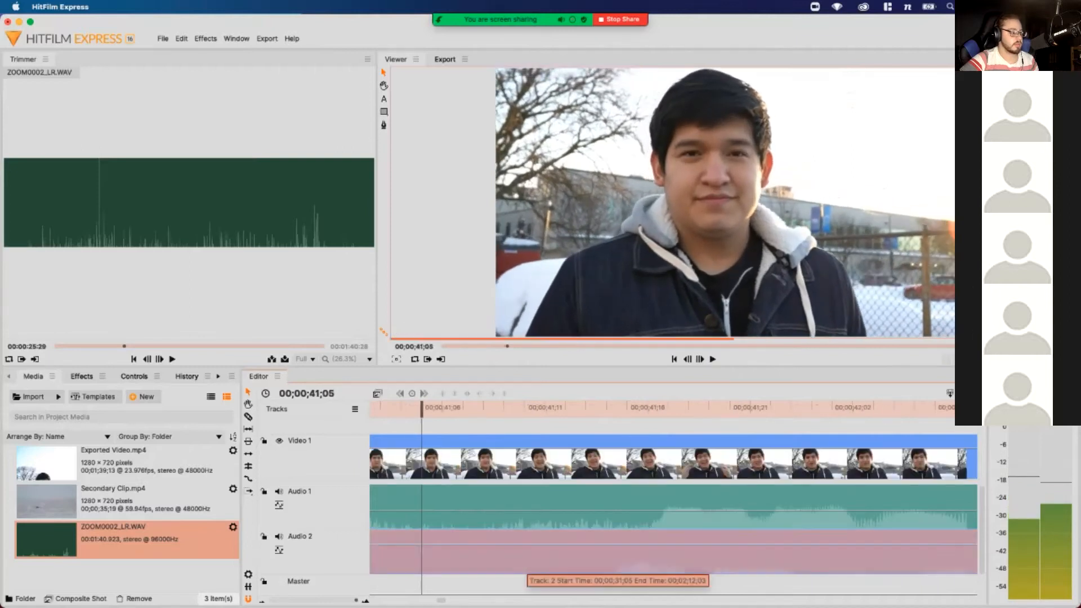
Replay the passage around 00;00;41;12 and move ZOOM0002_LR.WAV to start at 00;00;31;06
key("space")
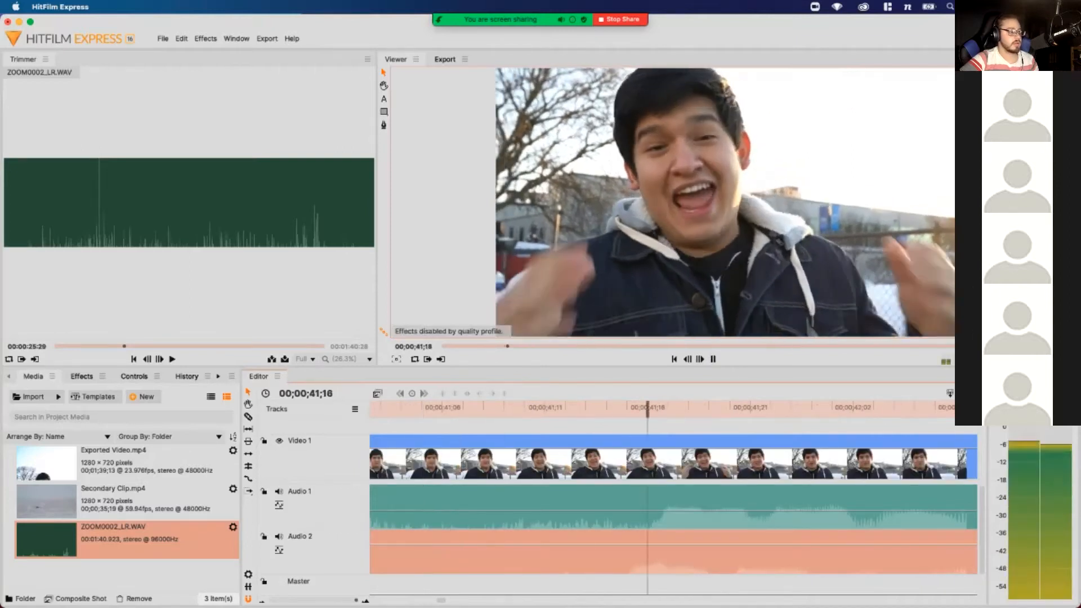
key("space")
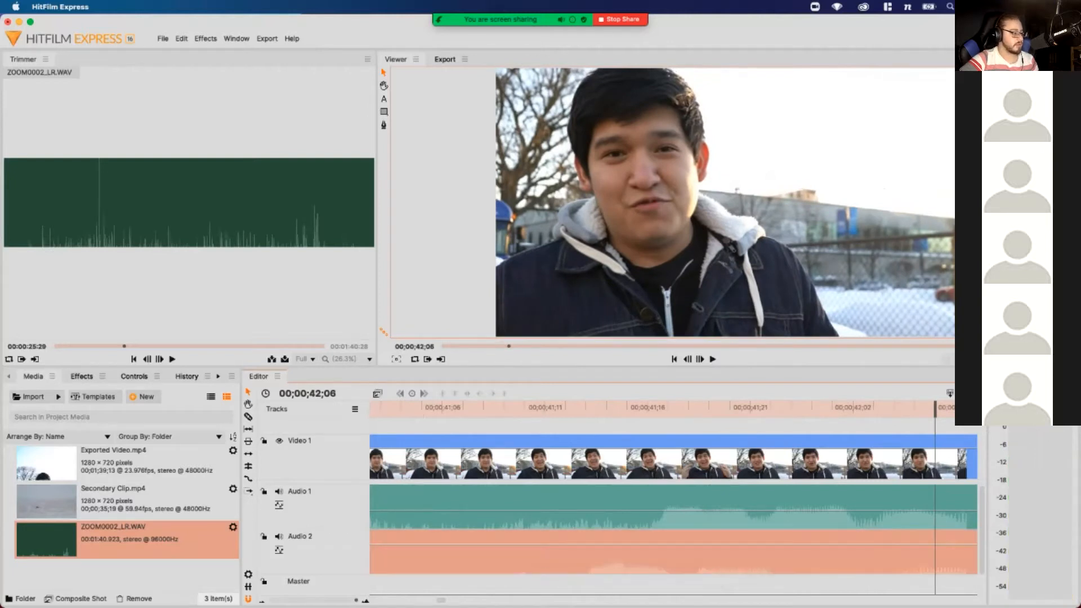
key("space")
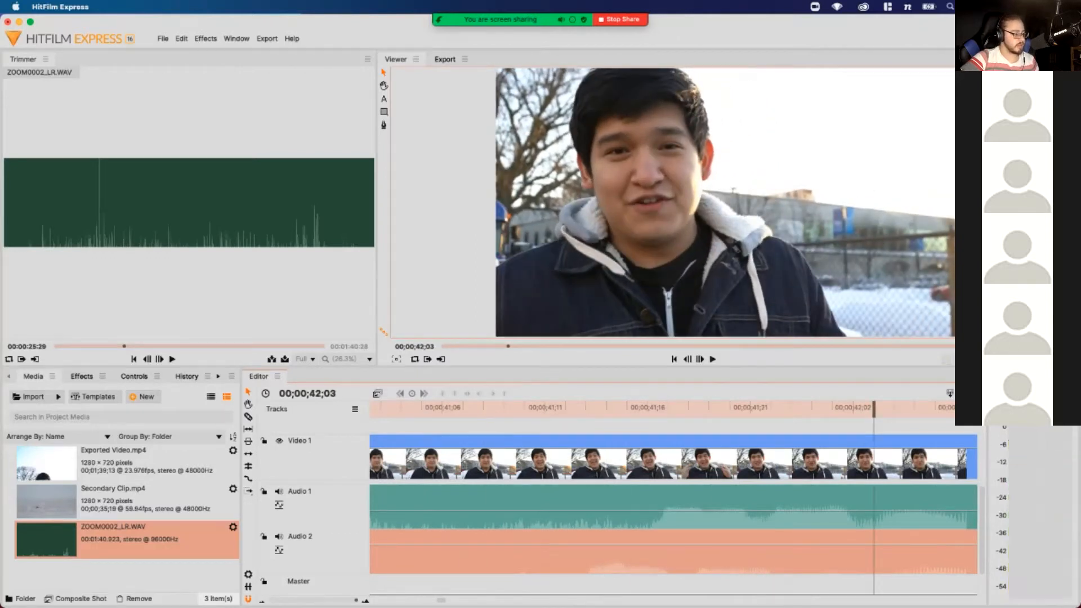
key("space")
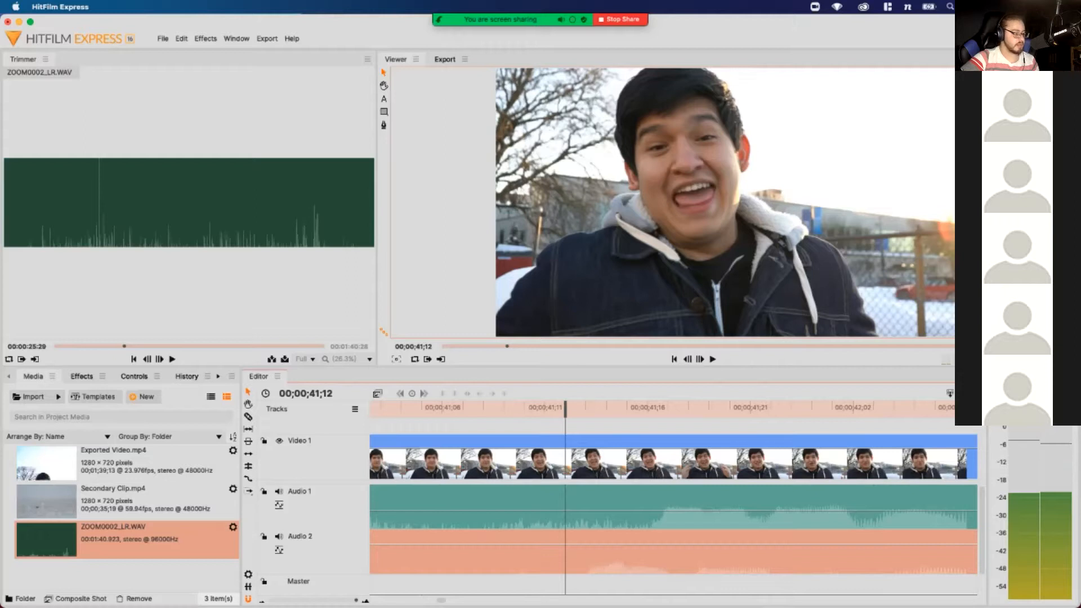
key("space")
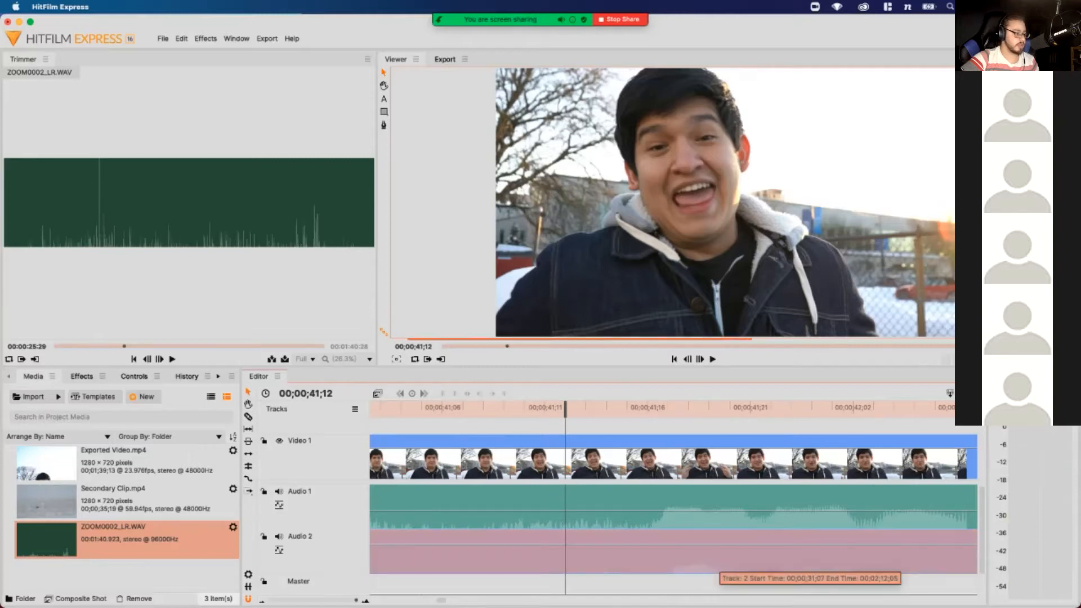
left_click_drag(712, 555, 693, 555)
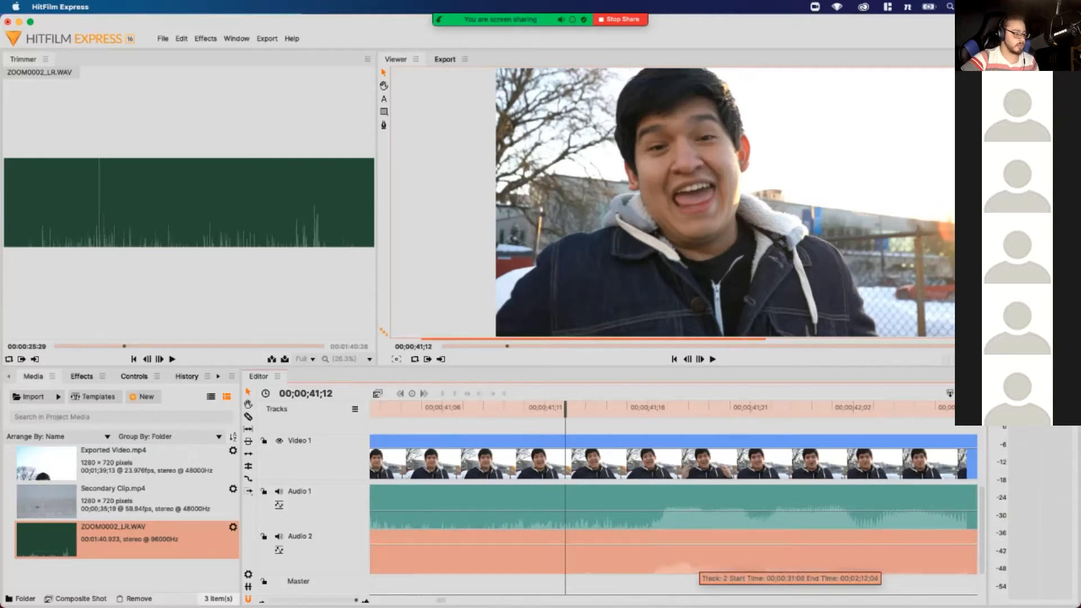
Play the clips from shortly before 00;00;41;12 into the laughing passage near 00;00;42;15 to check the audio sync
left_click_drag(565, 409, 484, 409)
key("space")
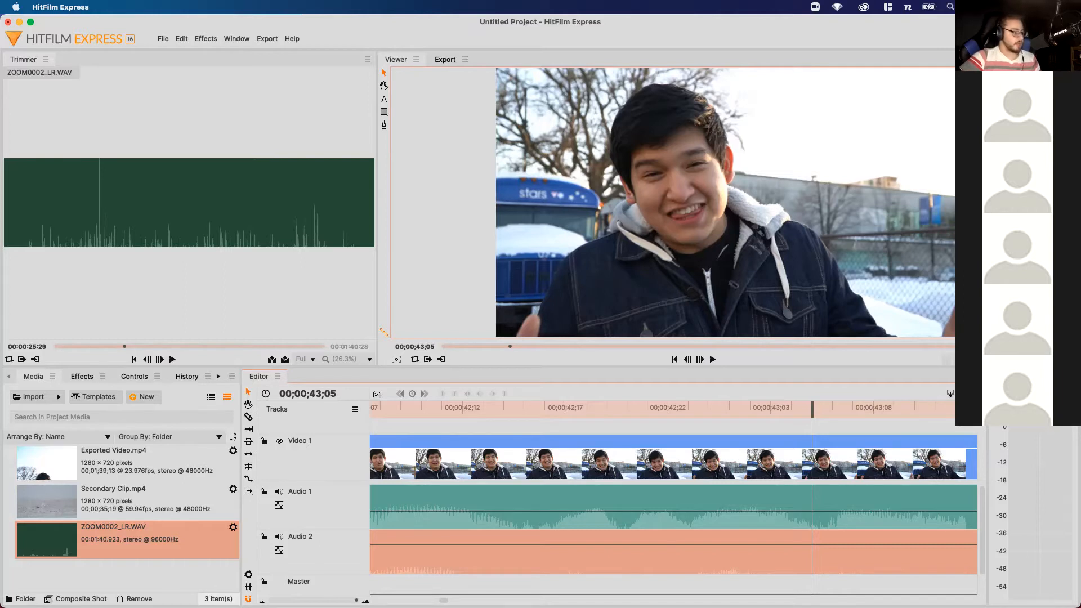
key("space")
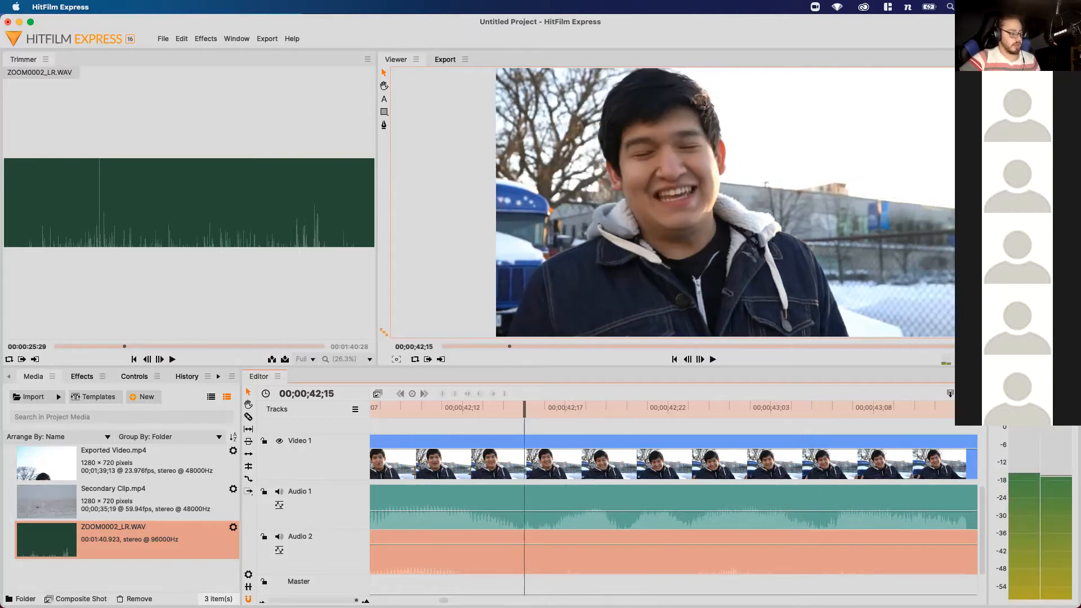
key("space")
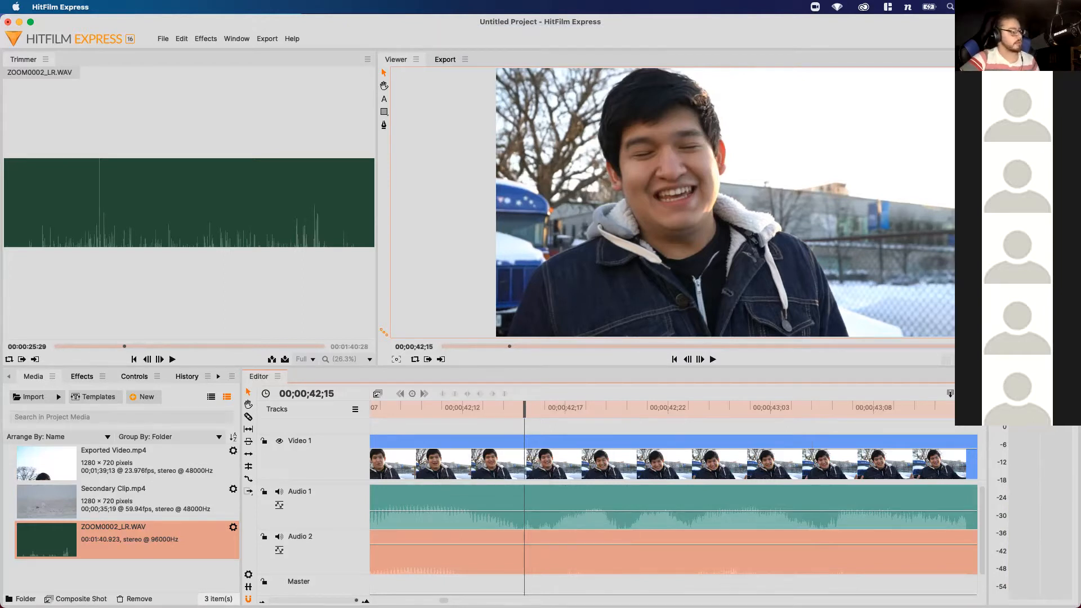
Play the synced clips through to 00;00;46;17 and return the playhead to the clips' start at 00;00;30;23
left_click(384, 408)
key("space")
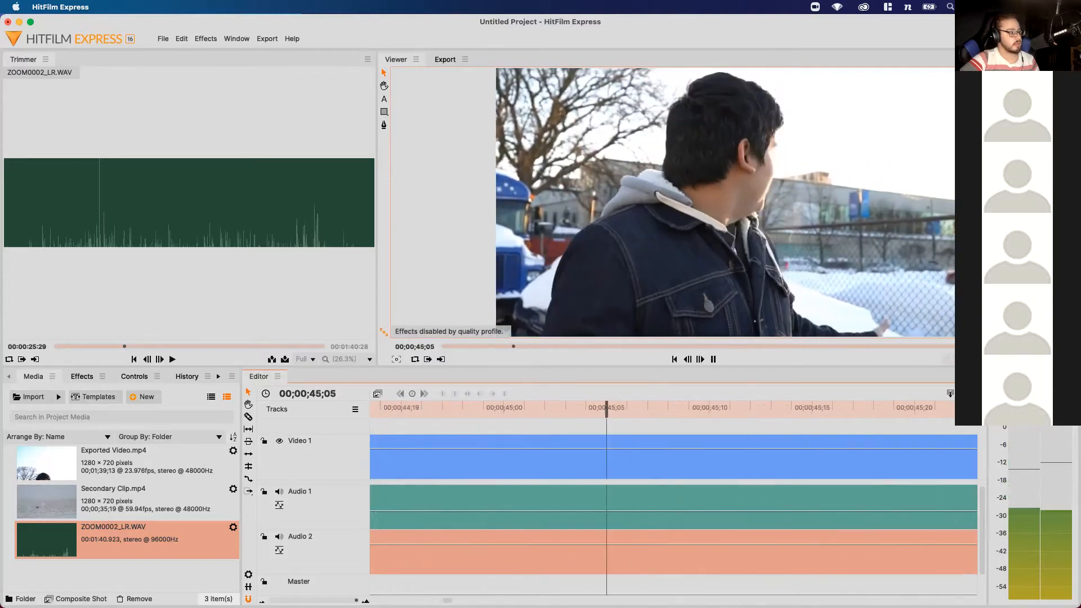
key("space")
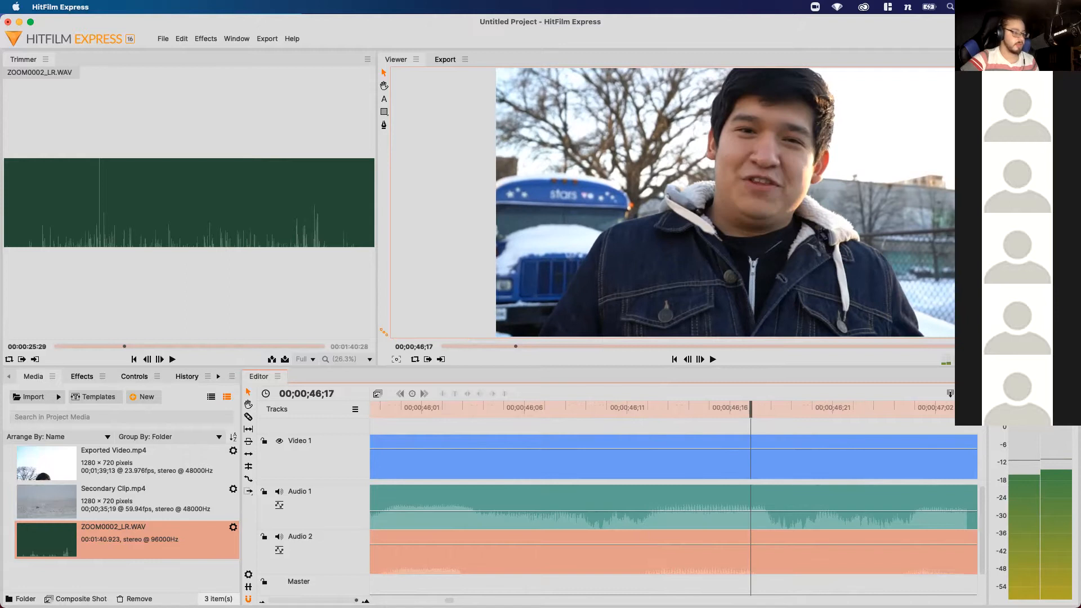
left_click_drag(355, 600, 286, 600)
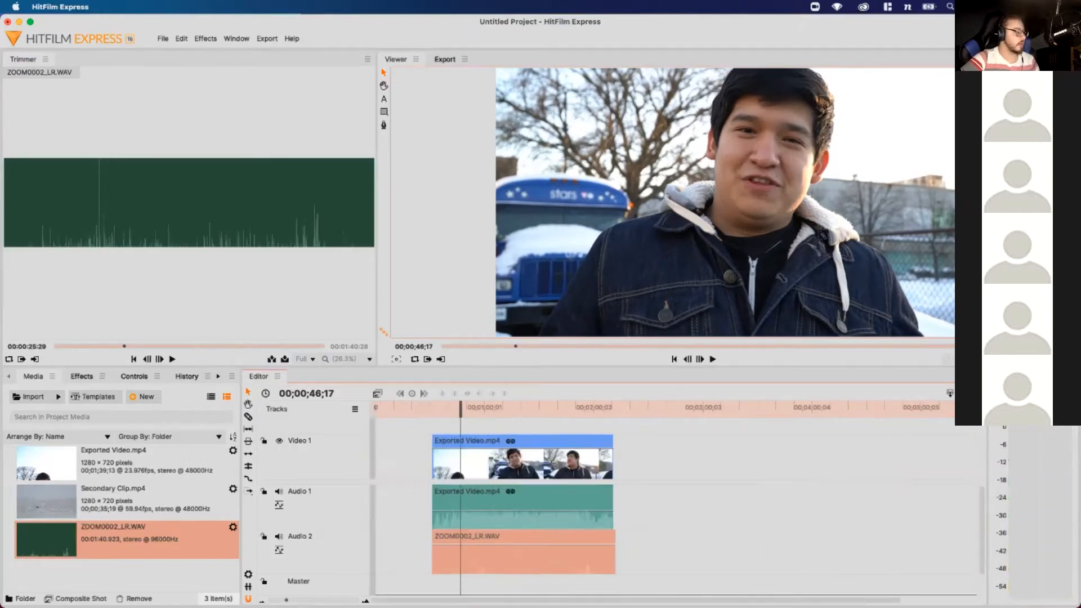
key("Up")
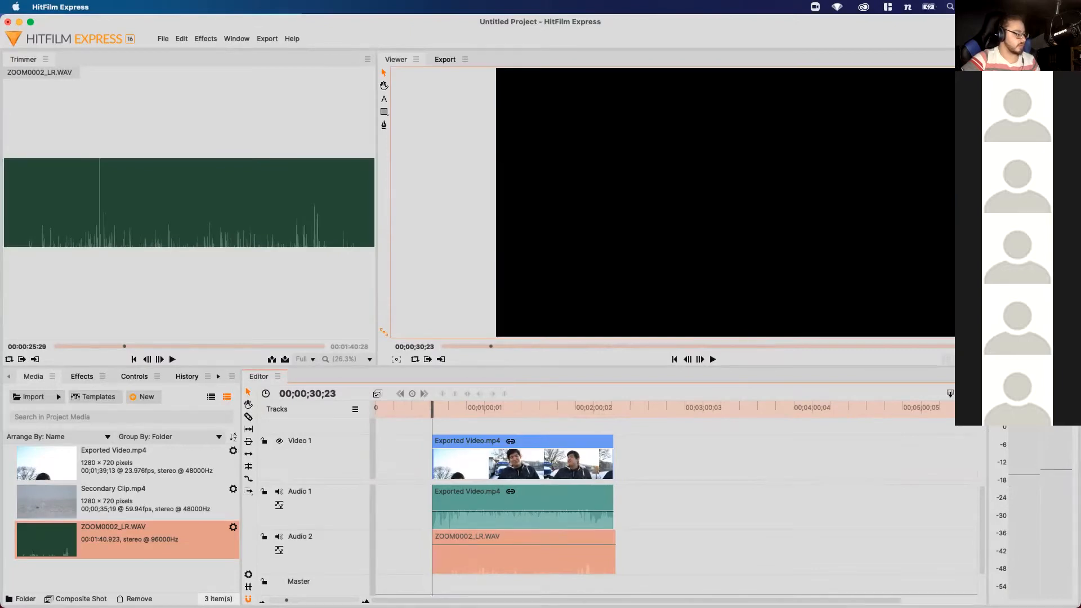
Trim the start of Exported Video.mp4 and its linked audio to line up with the start of ZOOM0002_LR.WAV
key("equal")
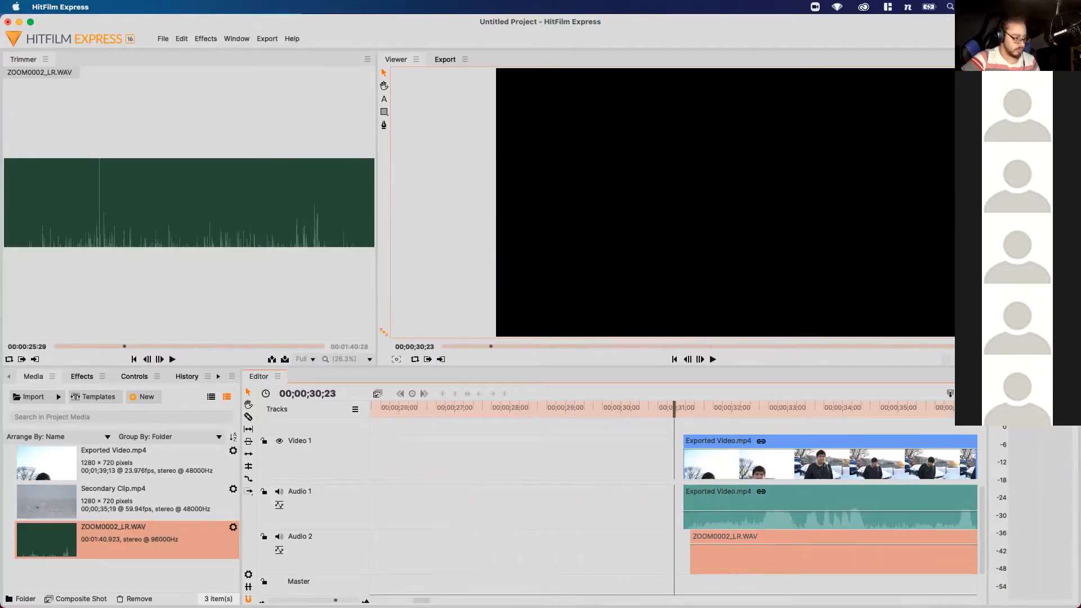
left_click_drag(697, 545, 698, 545)
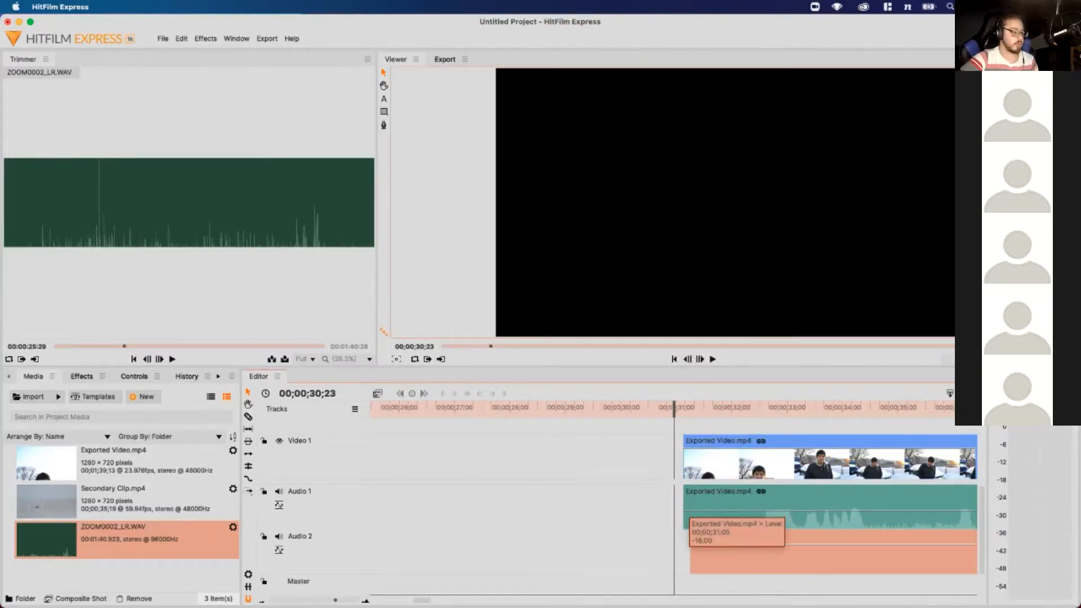
left_click(692, 509)
left_click_drag(693, 510, 700, 509)
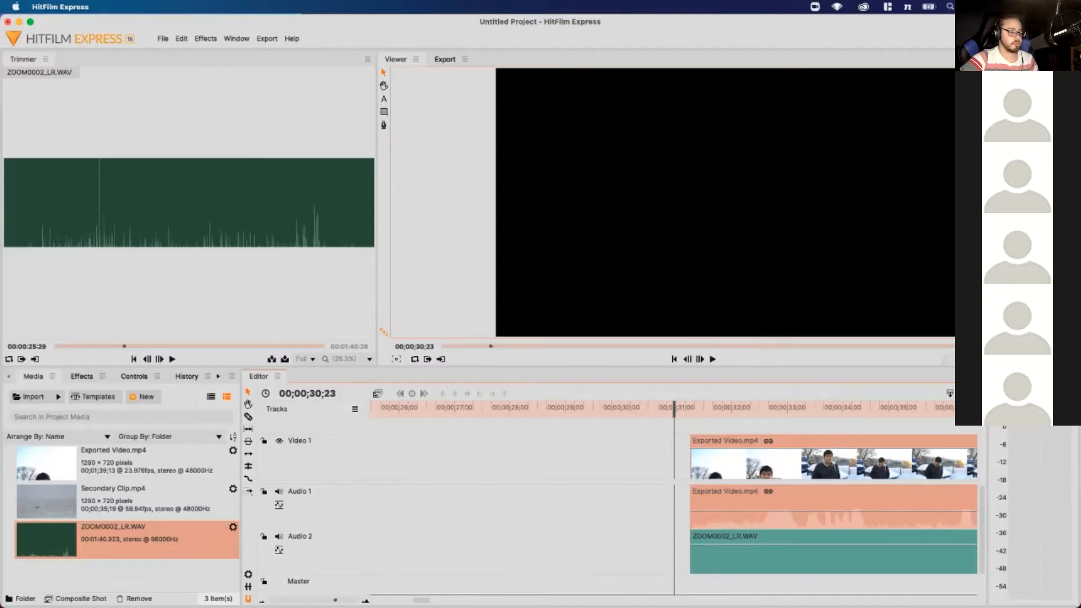
Trim the end of ZOOM0002_LR.WAV on Audio 2 to match the end of Exported Video.mp4
left_click(698, 545)
scroll(673, 501, "right", 10)
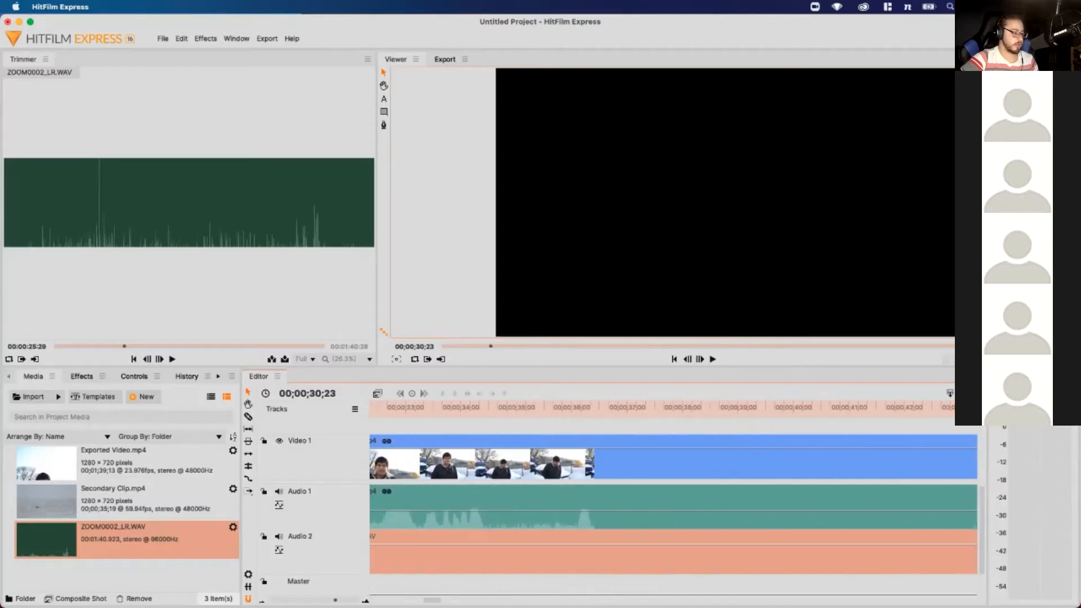
scroll(673, 501, "right", 20)
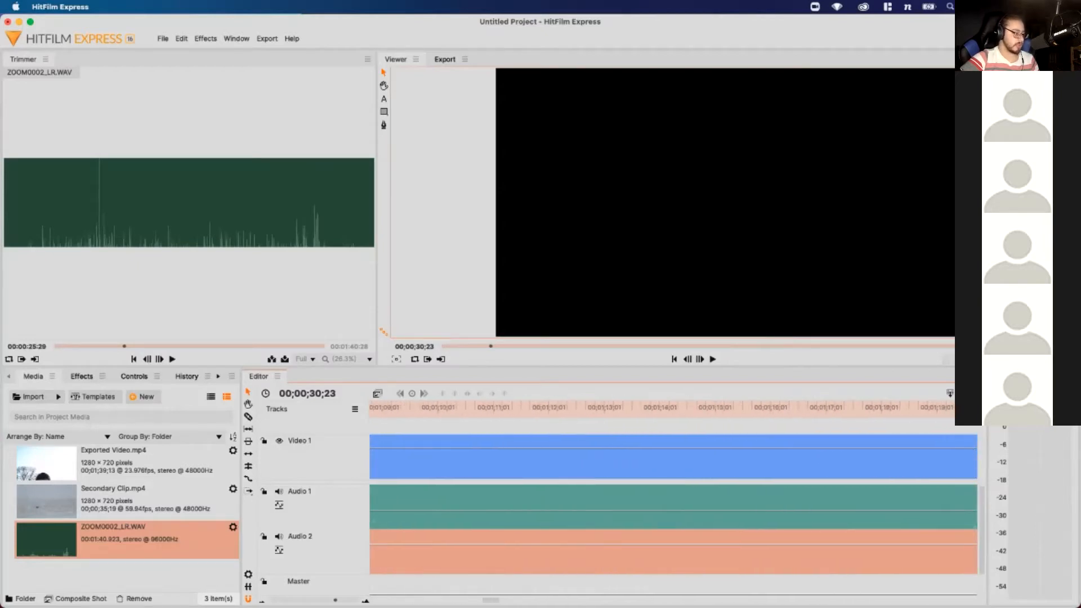
scroll(673, 501, "right", 15)
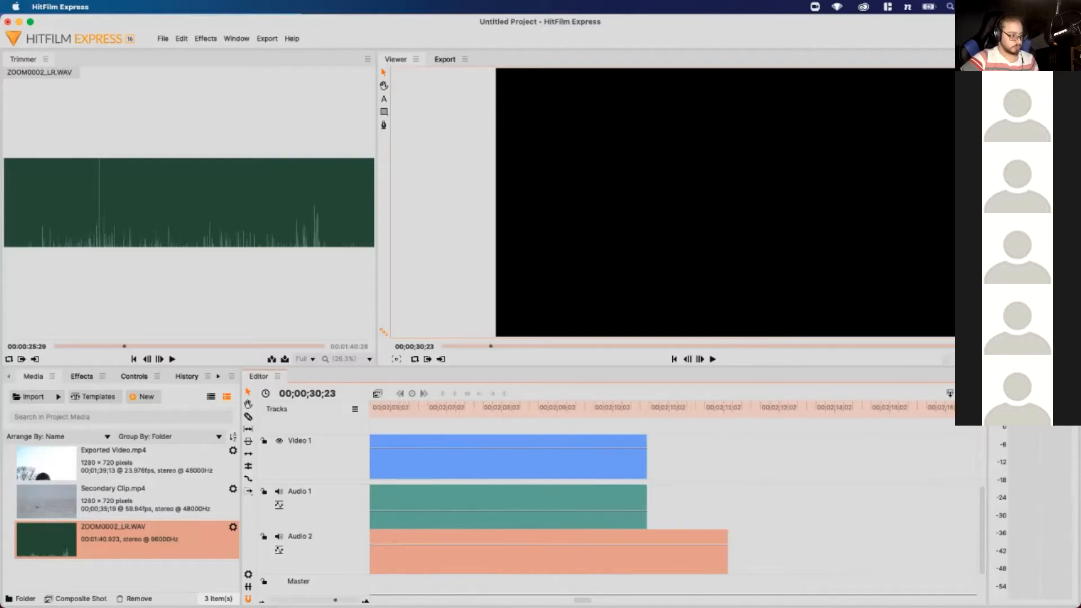
left_click(643, 515)
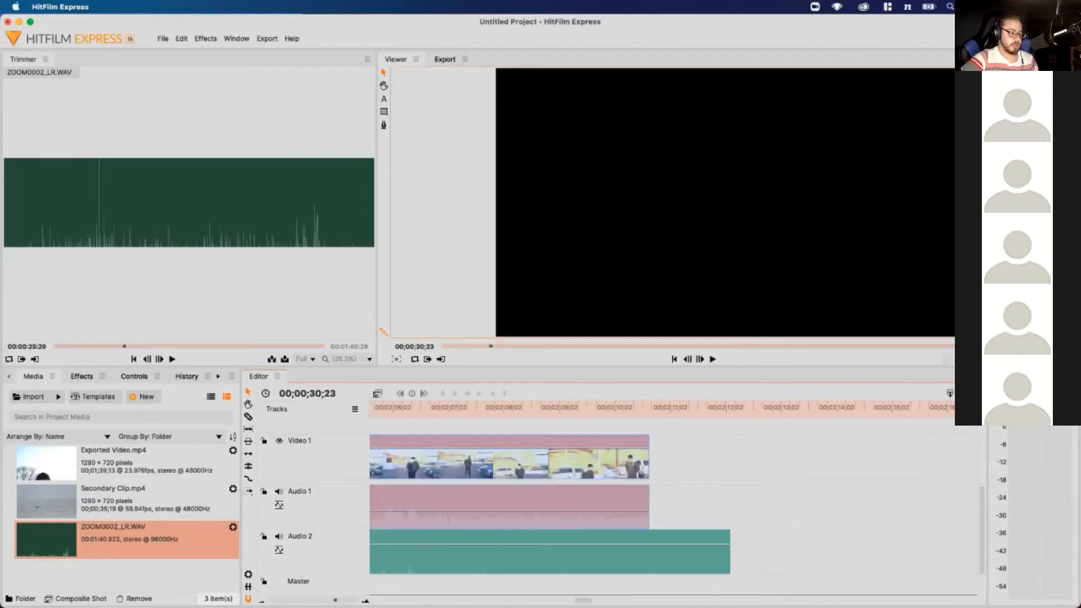
left_click_drag(731, 549, 643, 549)
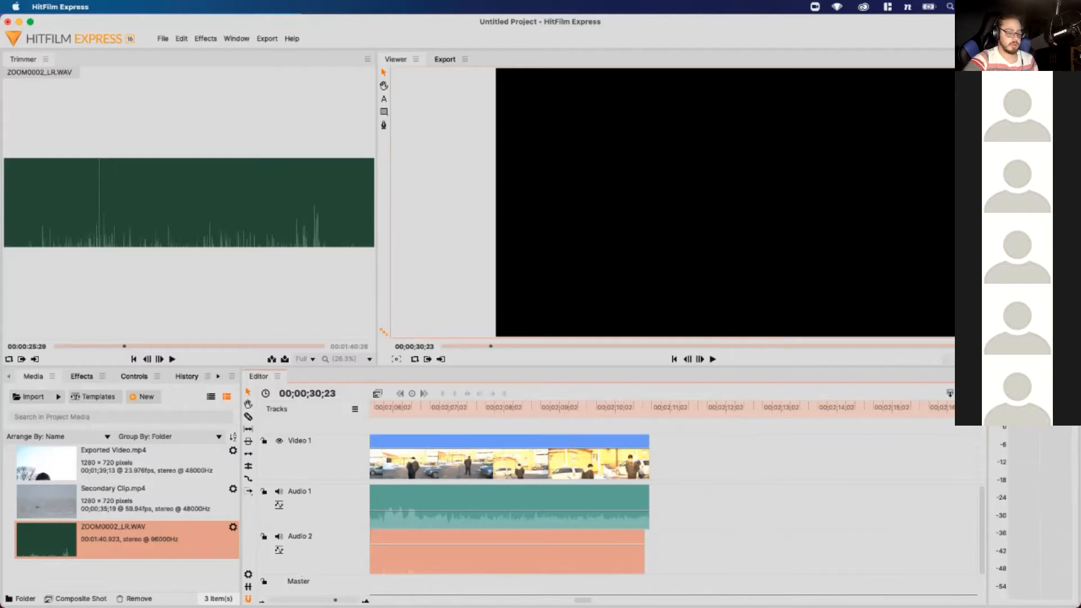
key("super+z")
left_click_drag(730, 549, 649, 549)
Unlink Exported Video.mp4 from its camera audio and delete that audio clip from Audio 1
left_click(586, 503)
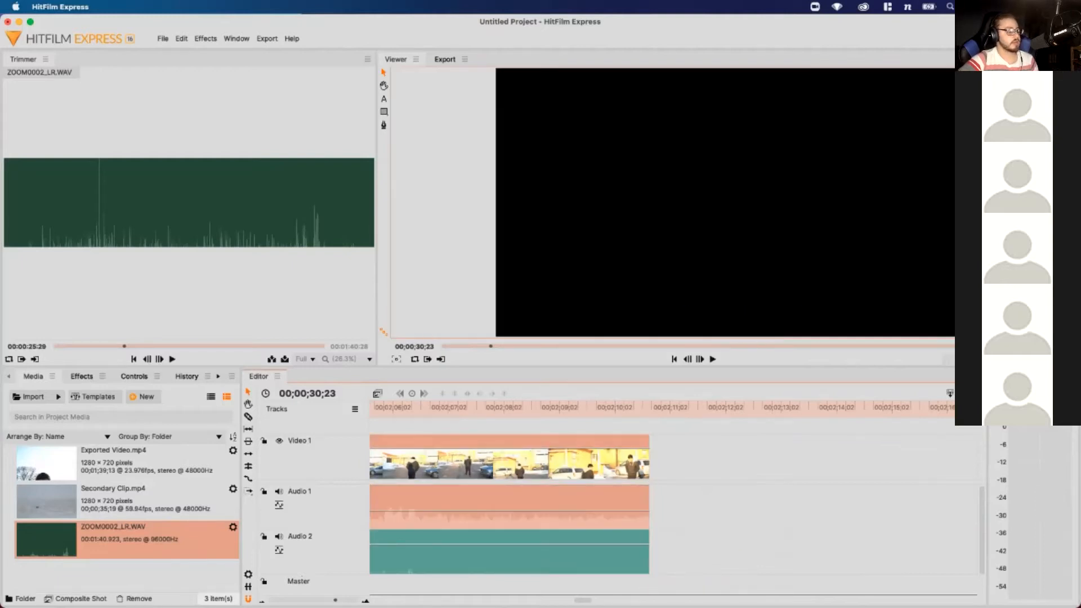
scroll(728, 494, "left", 5)
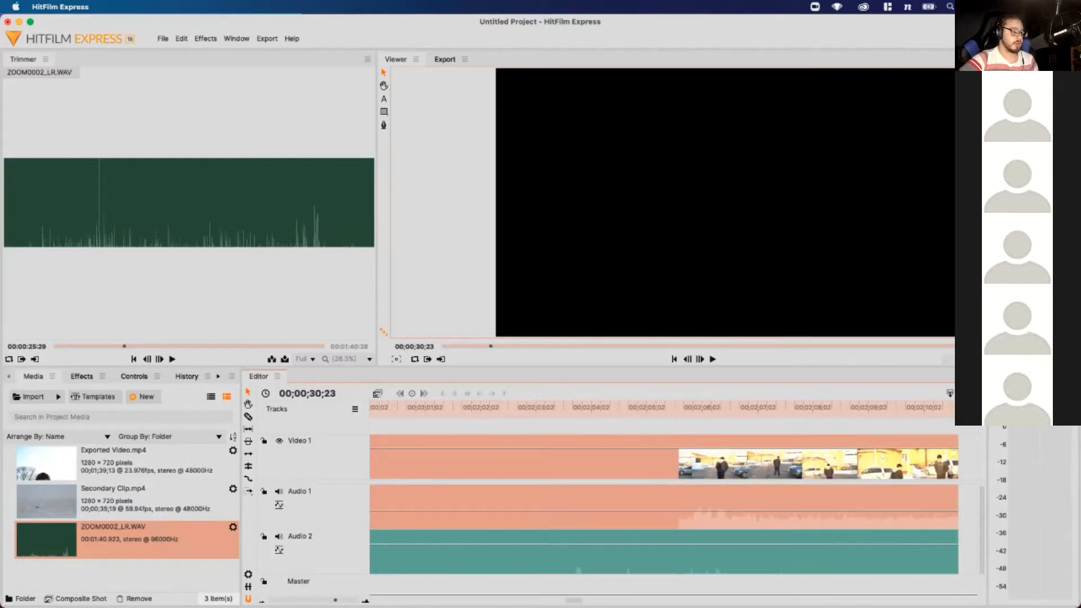
right_click(728, 494)
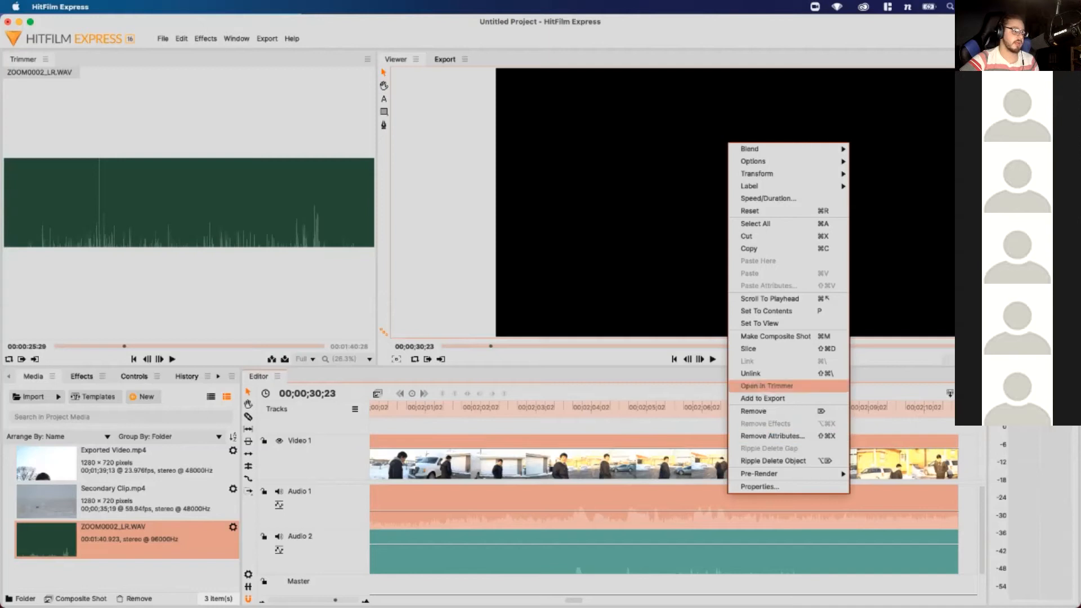
left_click(751, 373)
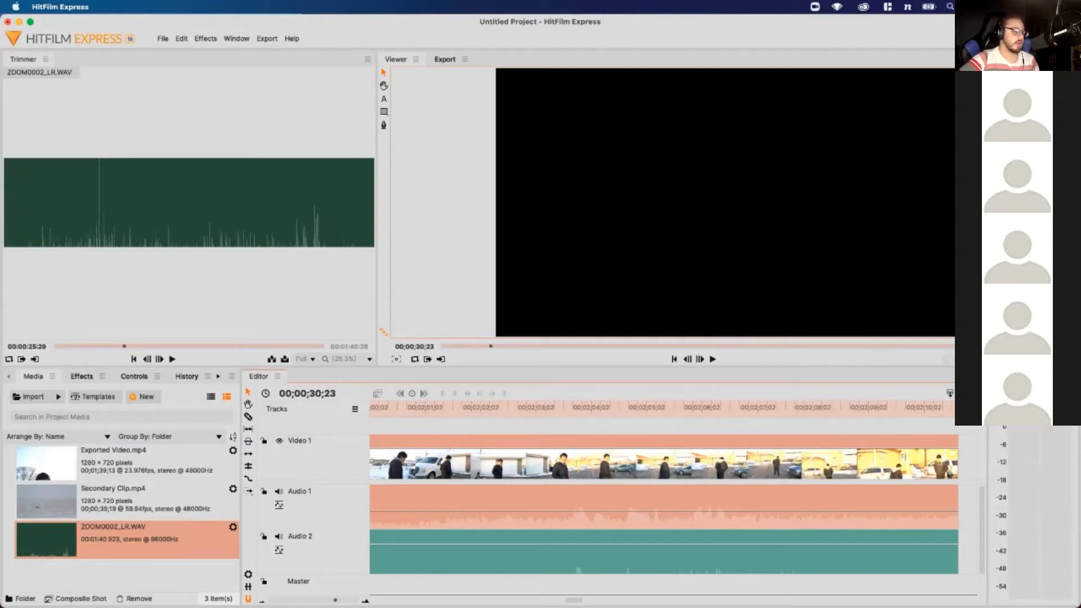
left_click(750, 424)
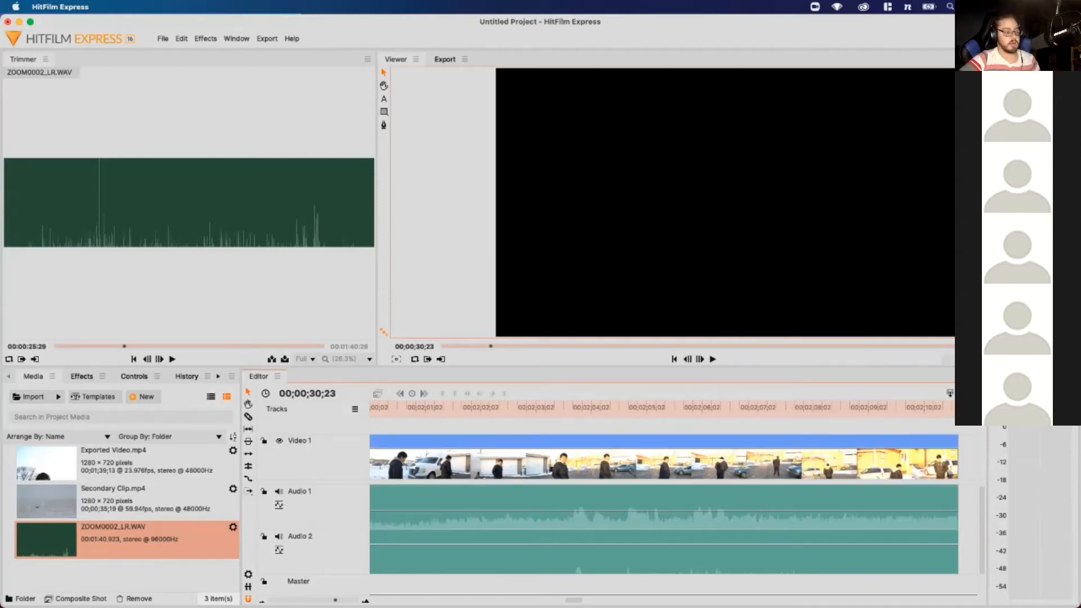
left_click(751, 506)
key("Delete")
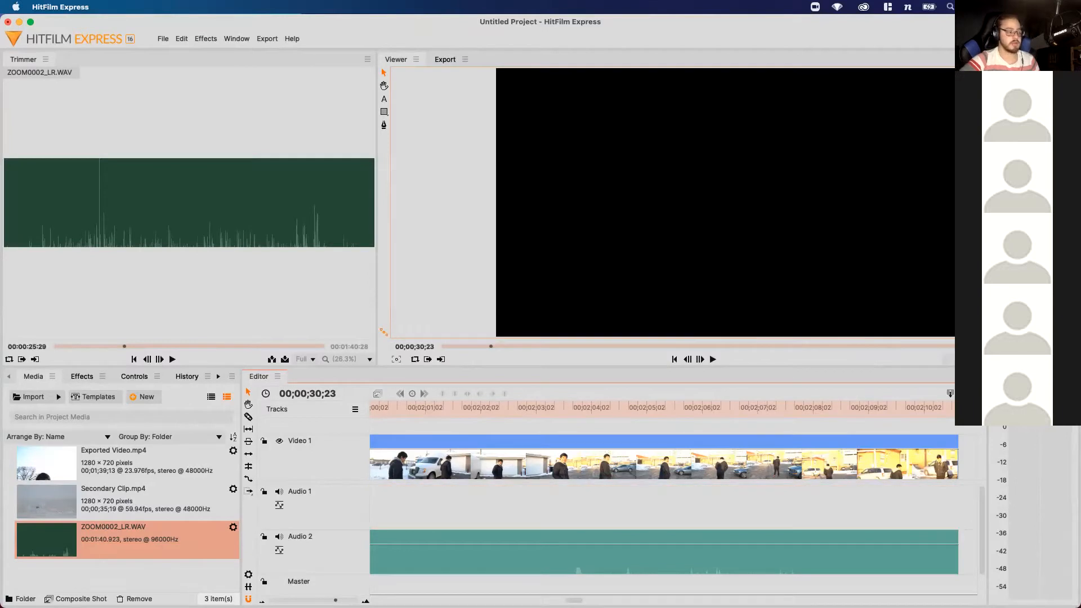
Move ZOOM0002_LR.WAV up to Audio 1 without shifting its timing and link it with Exported Video.mp4
left_click_drag(732, 554, 732, 527)
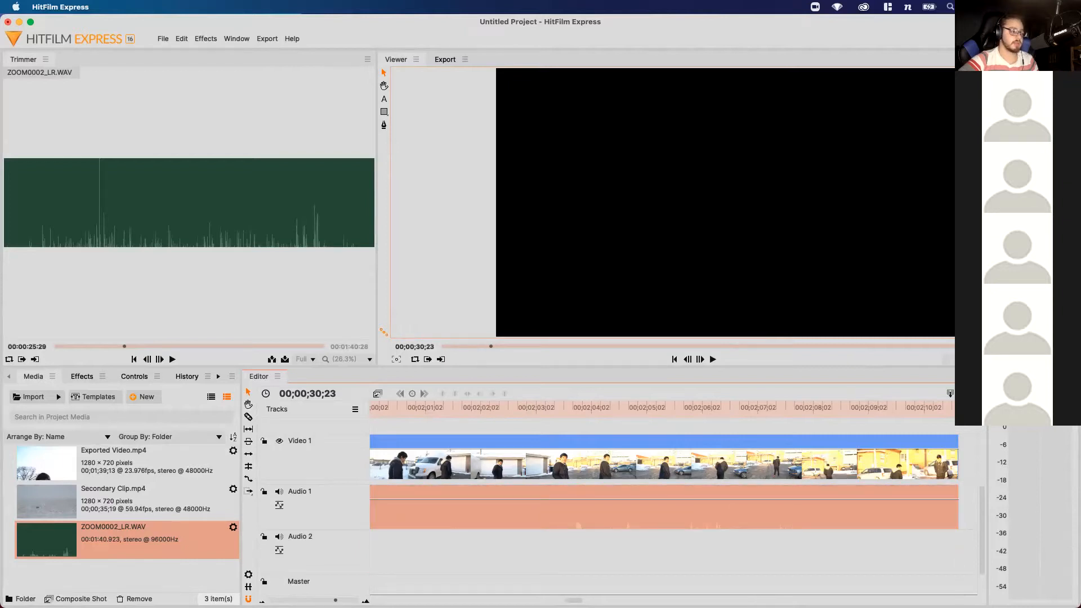
left_click_drag(725, 564, 804, 418)
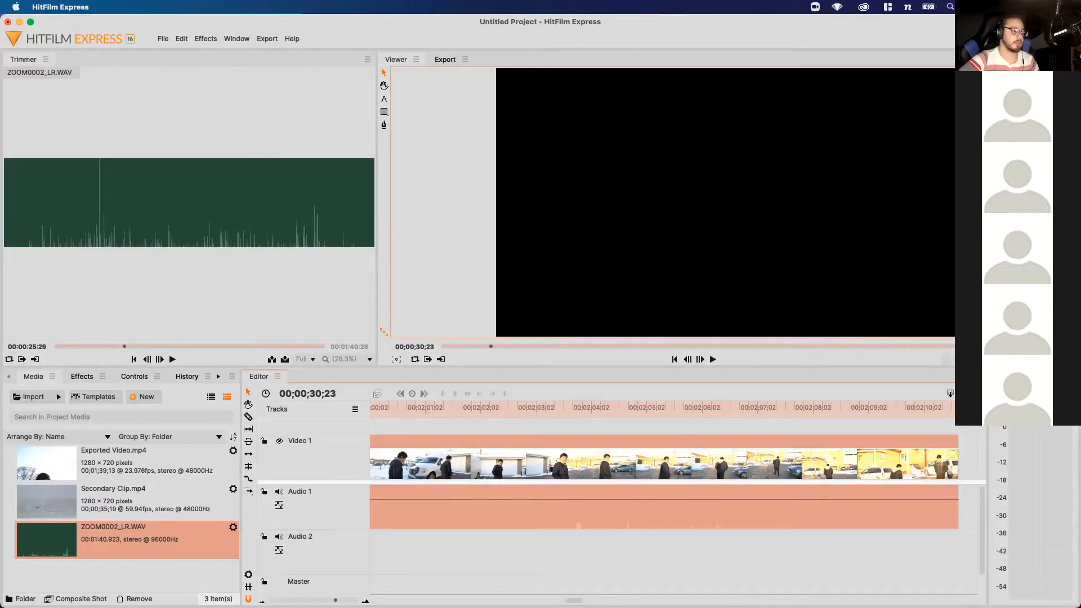
right_click(777, 466)
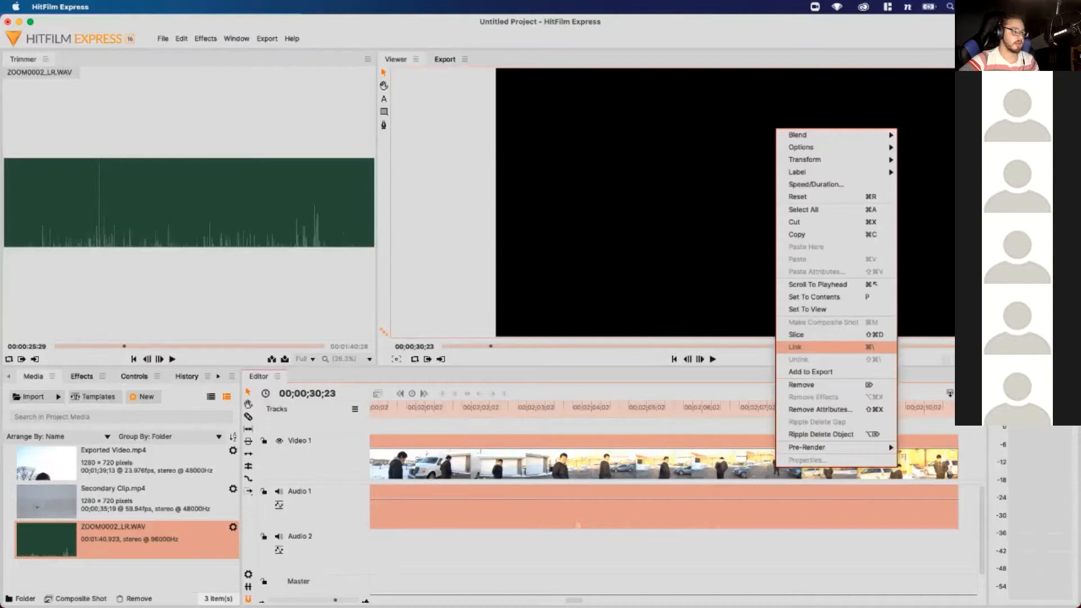
left_click(796, 347)
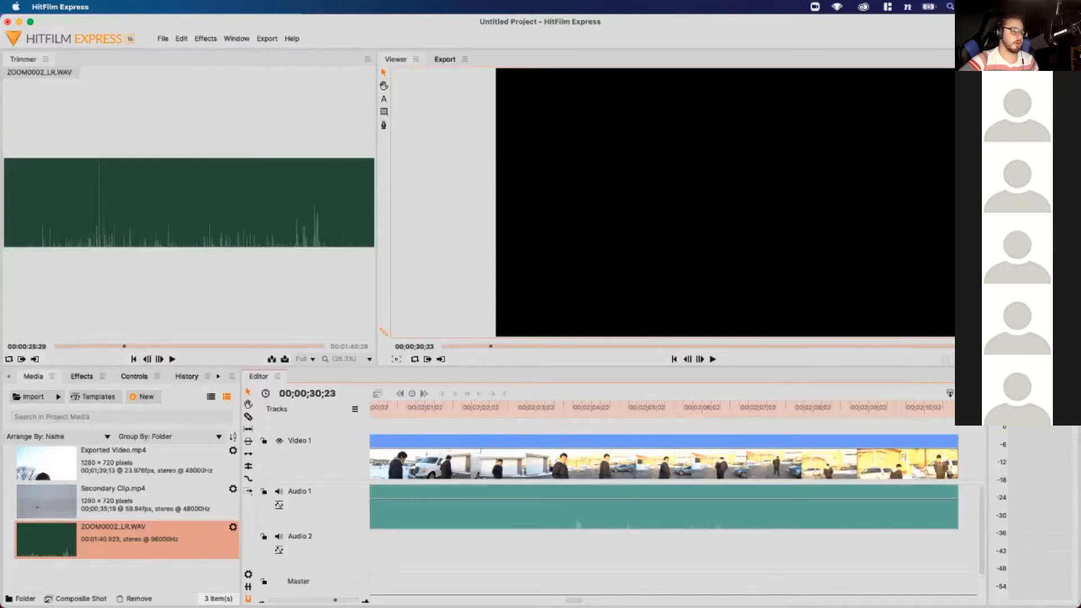
Move the linked Exported Video.mp4 and ZOOM0002_LR.WAV together along the timeline as a test, and undo the move
left_click_drag(335, 600, 305, 600)
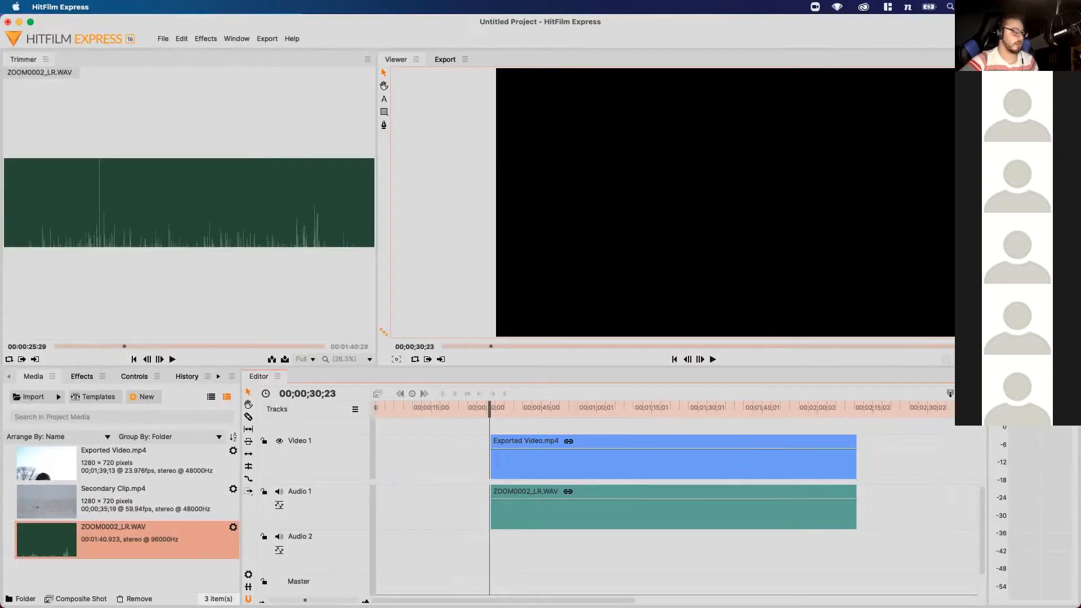
mouse_move(572, 464)
left_mouse_down()
mouse_move(674, 465)
mouse_move(570, 476)
left_mouse_up()
key("super+z")
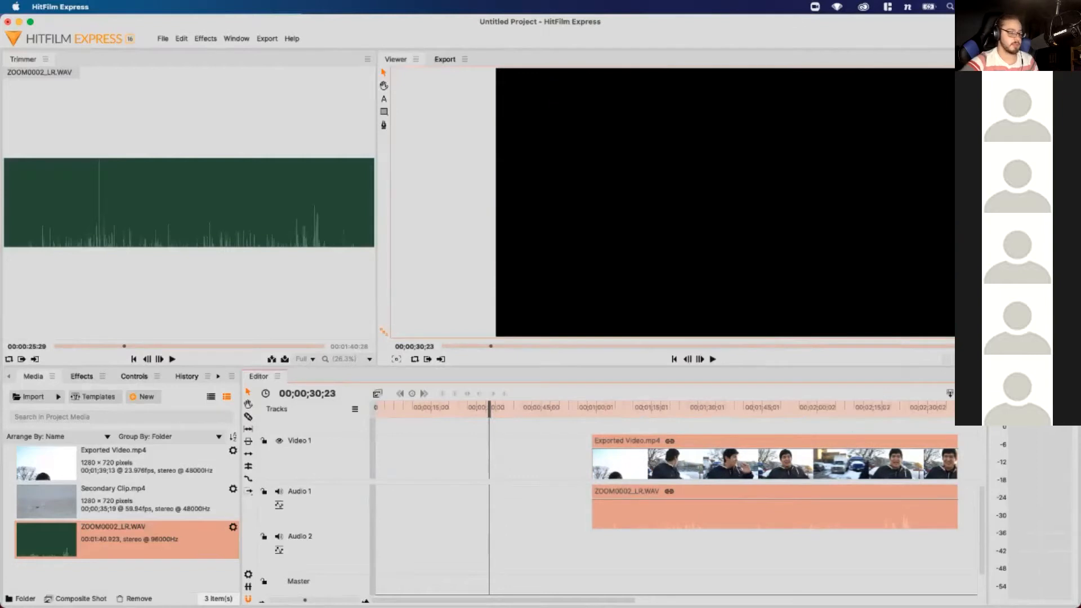
Undo the link, move Exported Video.mp4 and ZOOM0002_LR.WAV separately to show they are independent, and undo those moves
key("super+z")
left_click_drag(607, 464, 743, 465)
left_click(647, 555)
left_click_drag(738, 510, 615, 510)
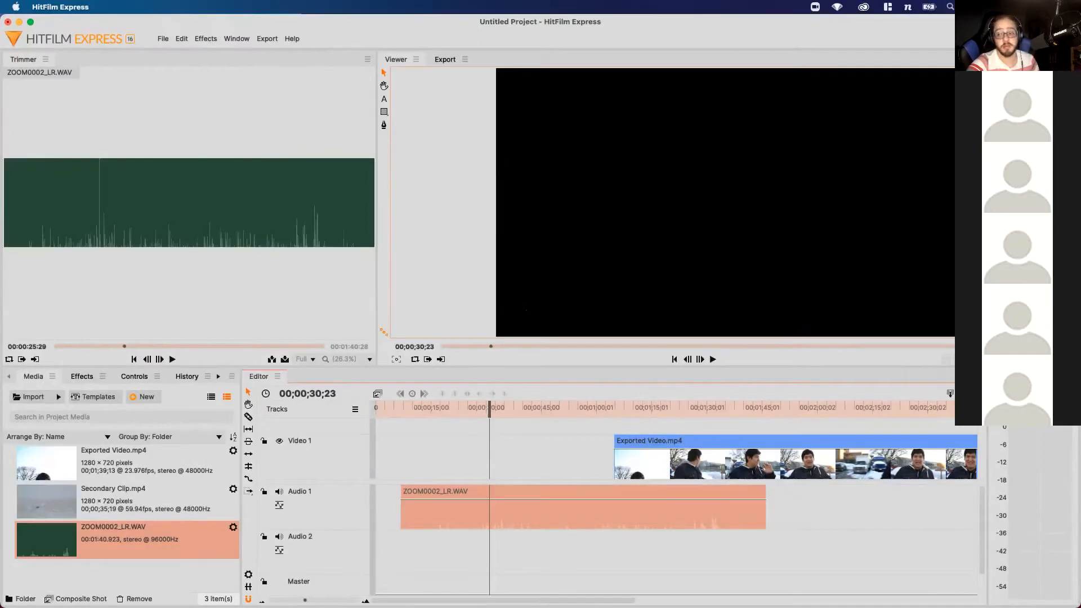
key("super+z")
key("super+z")
key("super+z")
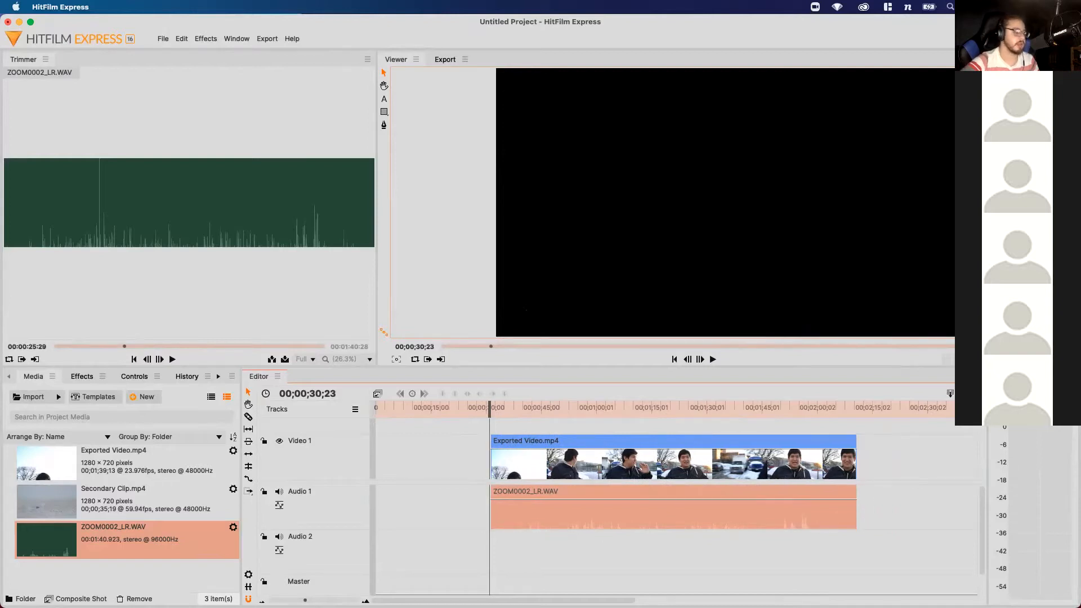
key("super+z")
key("super+z")
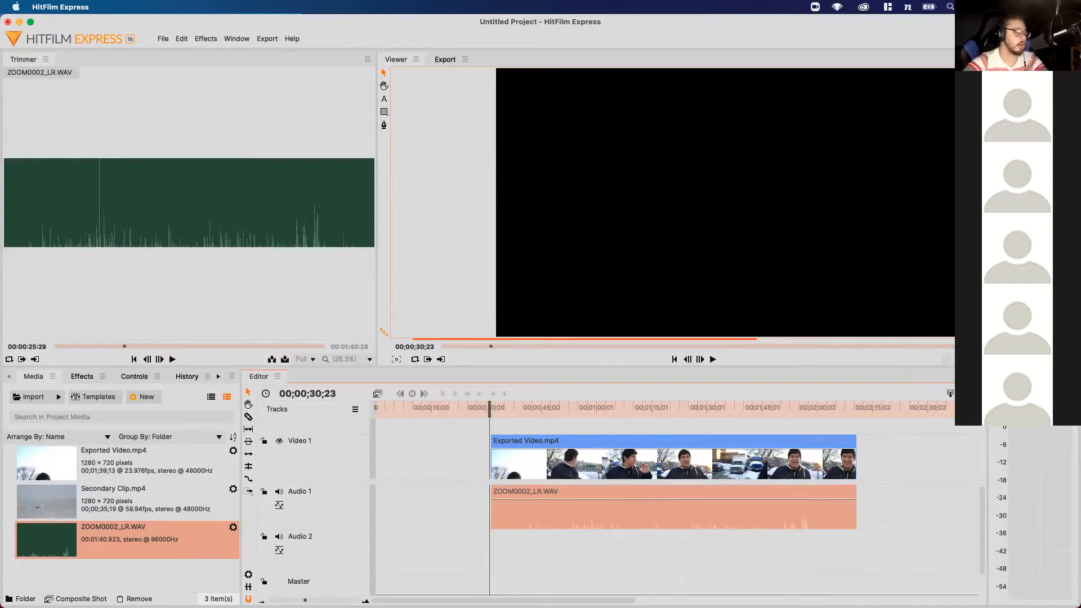
Select both Exported Video.mp4 and ZOOM0002_LR.WAV and link them again
right_click(622, 459)
left_click(541, 553)
left_click_drag(541, 553, 678, 453)
right_click(678, 452)
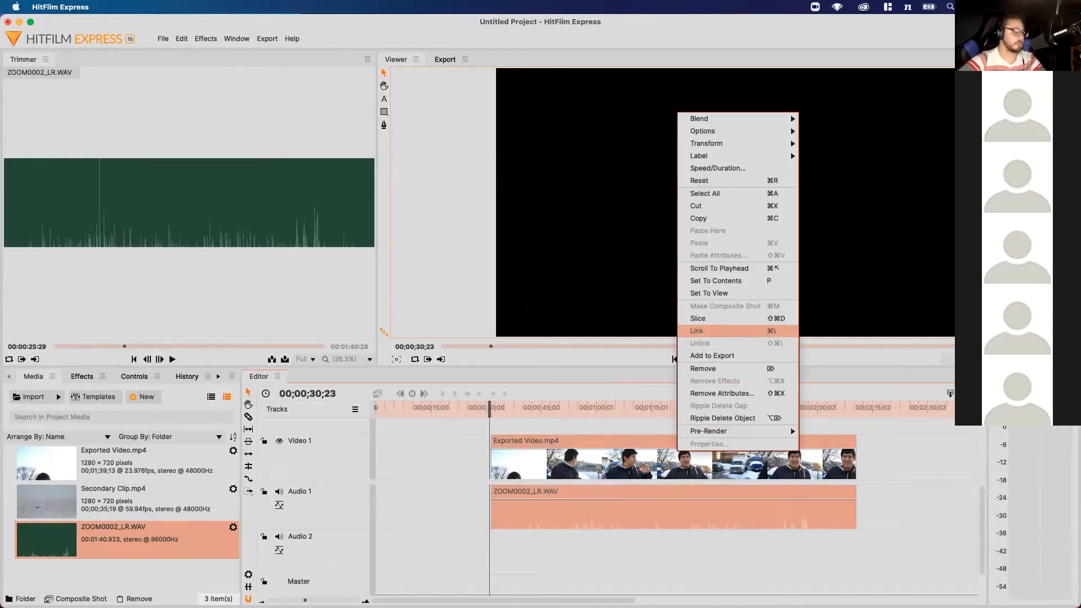
left_click(697, 331)
Move the linked clips earlier on the timeline and play them up to 00;00;29;15
left_click_drag(526, 441, 434, 409)
key("space")
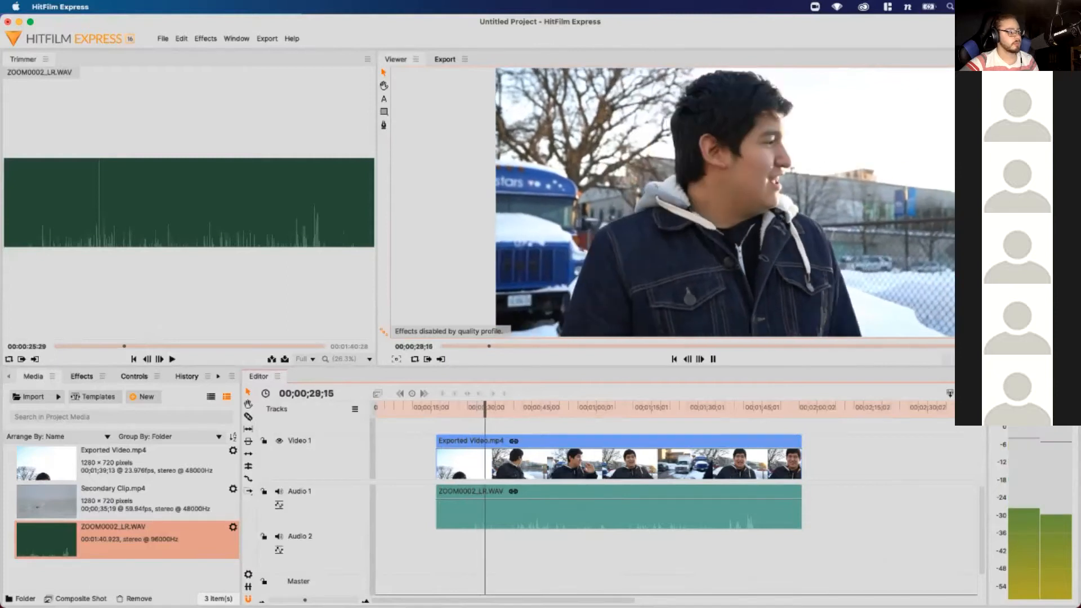
key("space")
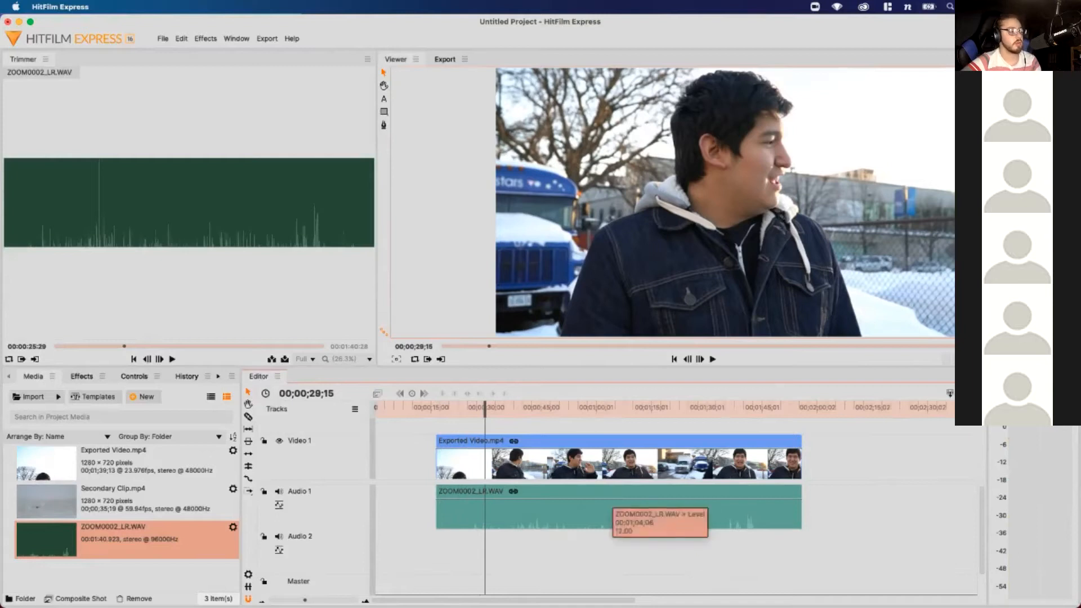
Lower the audio level of ZOOM0002_LR.WAV on Audio 1 and play on to 00;00;31;15 to hear the change
left_click_drag(614, 469, 635, 504)
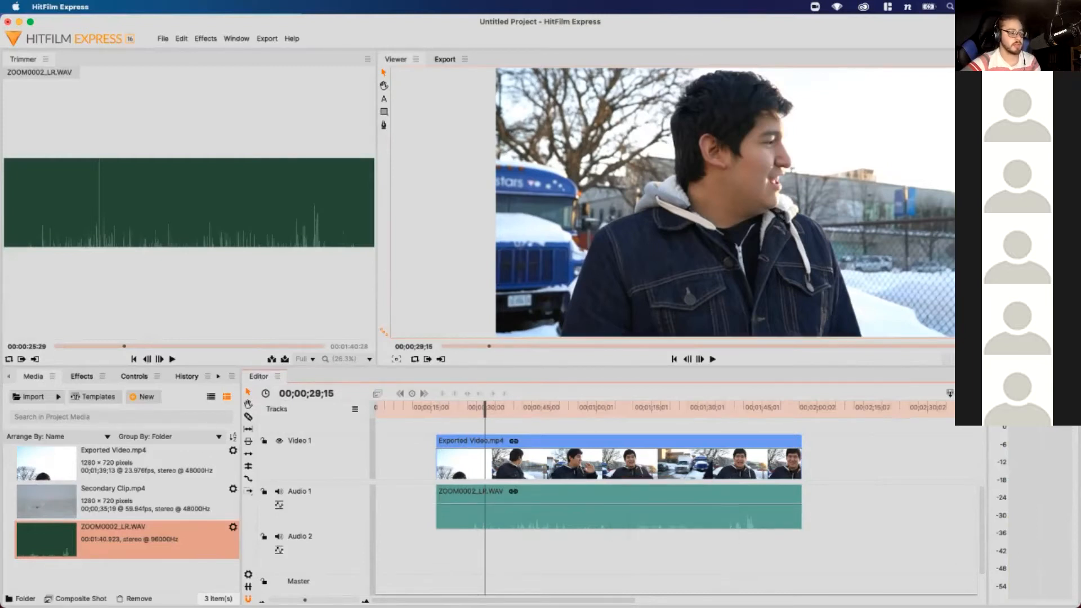
key("space")
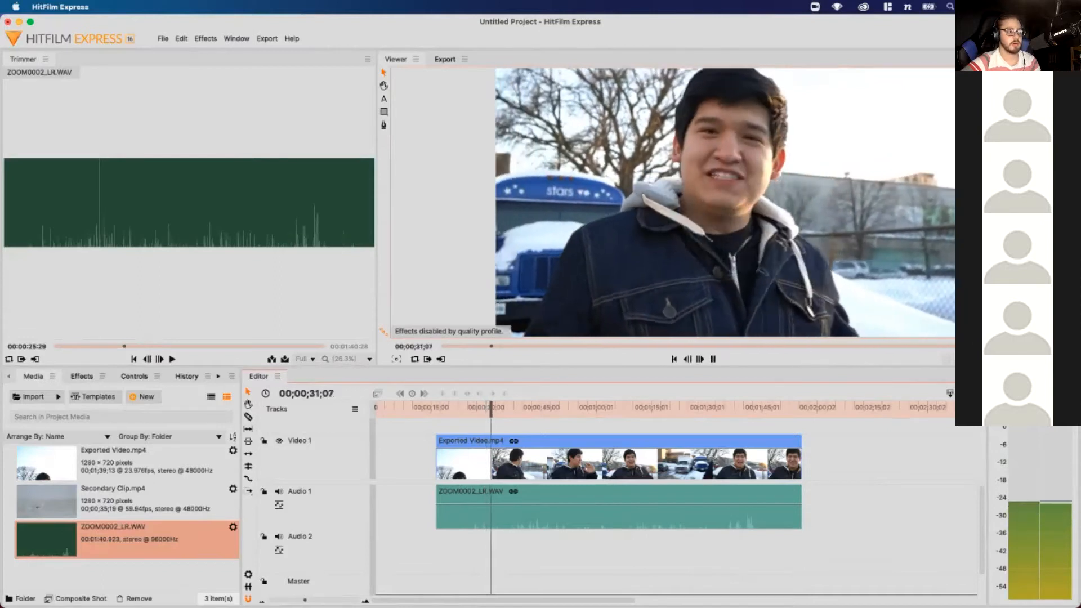
key("space")
Raise the audio level of ZOOM0002_LR.WAV and replay the preceding passage up to 00;00;29;06
left_click_drag(634, 504, 622, 503)
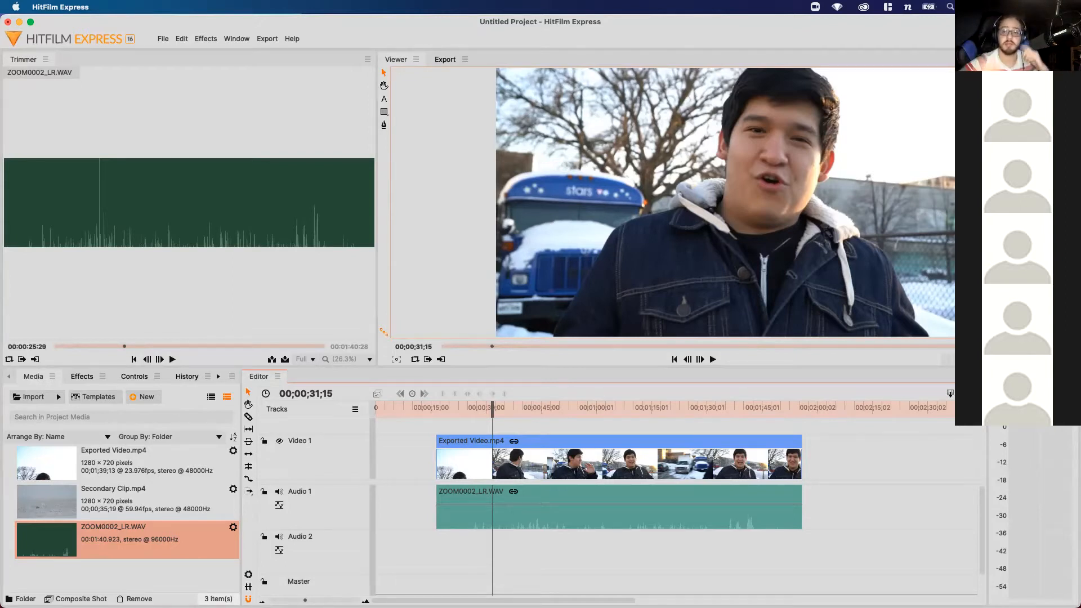
left_click_drag(597, 504, 597, 499)
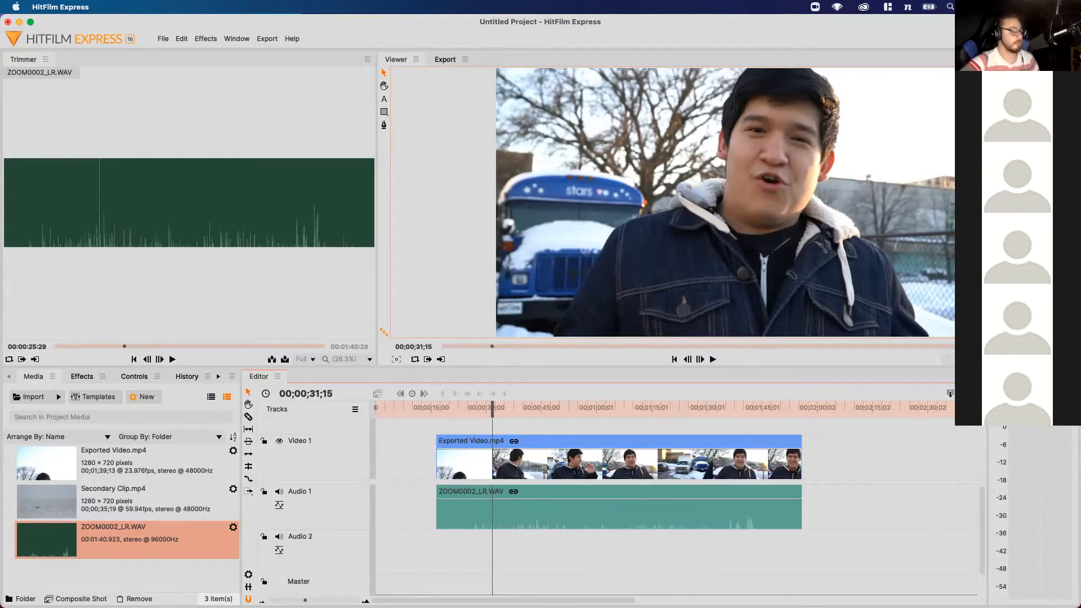
left_click_drag(493, 407, 473, 407)
key("space")
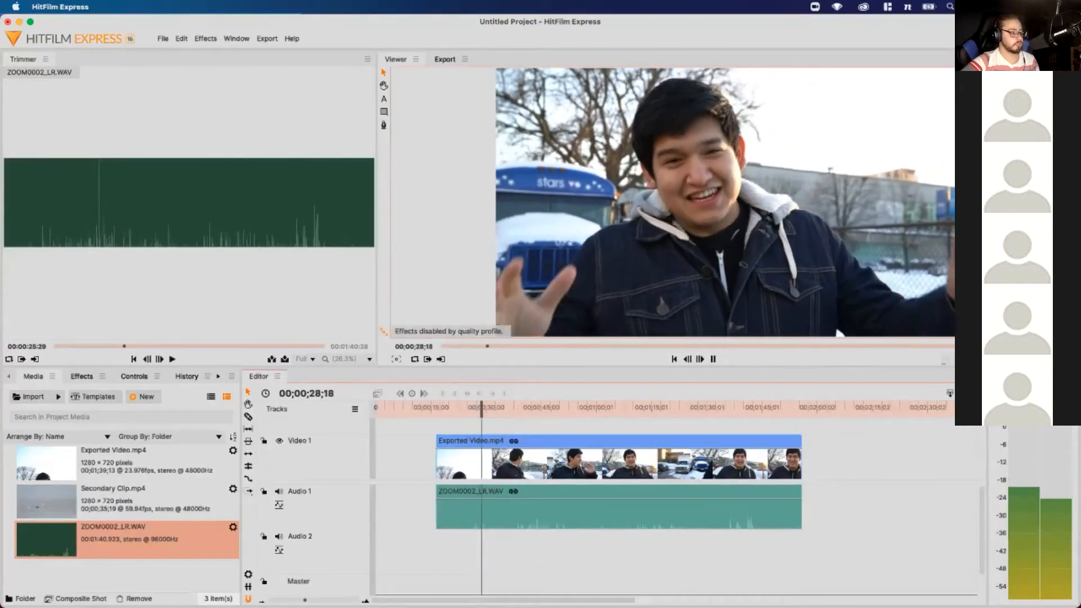
key("space")
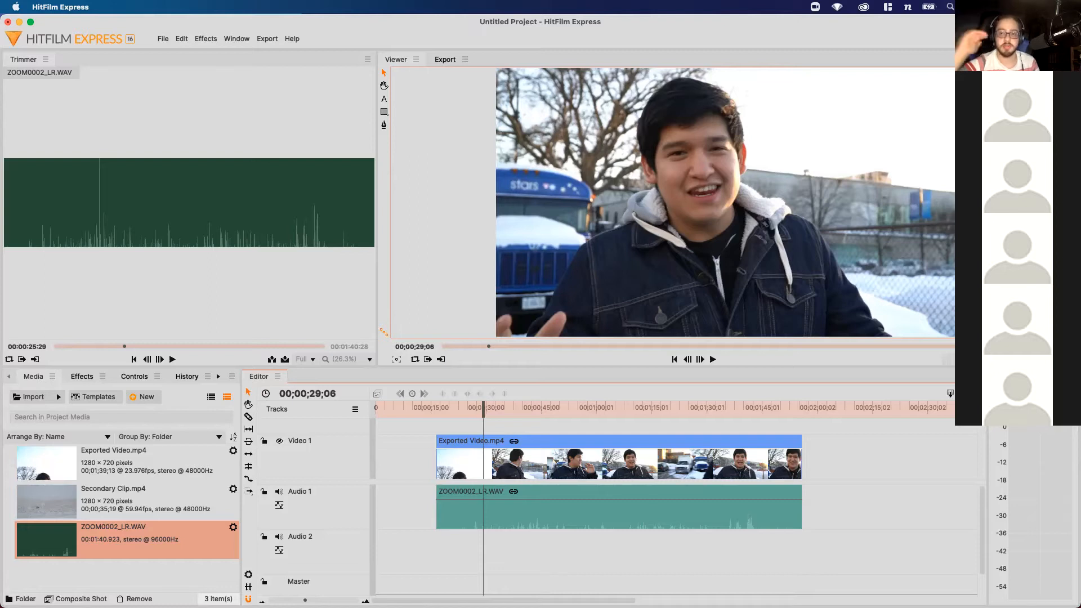
Move the playhead to 00;00;20;01 and undo the edits back to before the end of ZOOM0002_LR.WAV was trimmed
scroll(622, 541, "down", 1)
scroll(622, 540, "up", 1)
left_click_drag(483, 409, 457, 409)
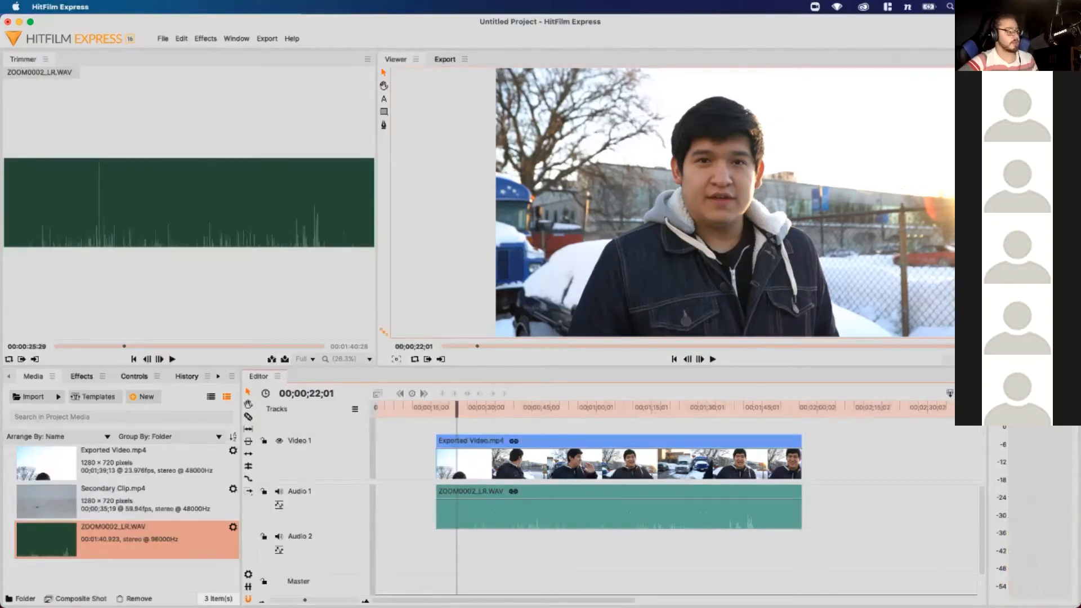
left_click_drag(457, 409, 449, 409)
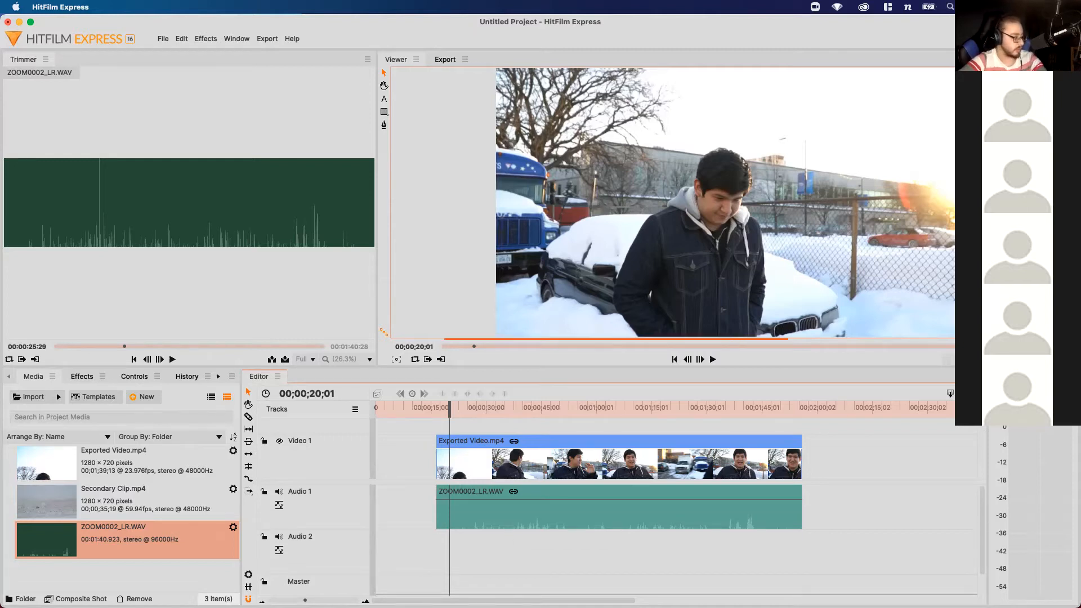
key("super+z")
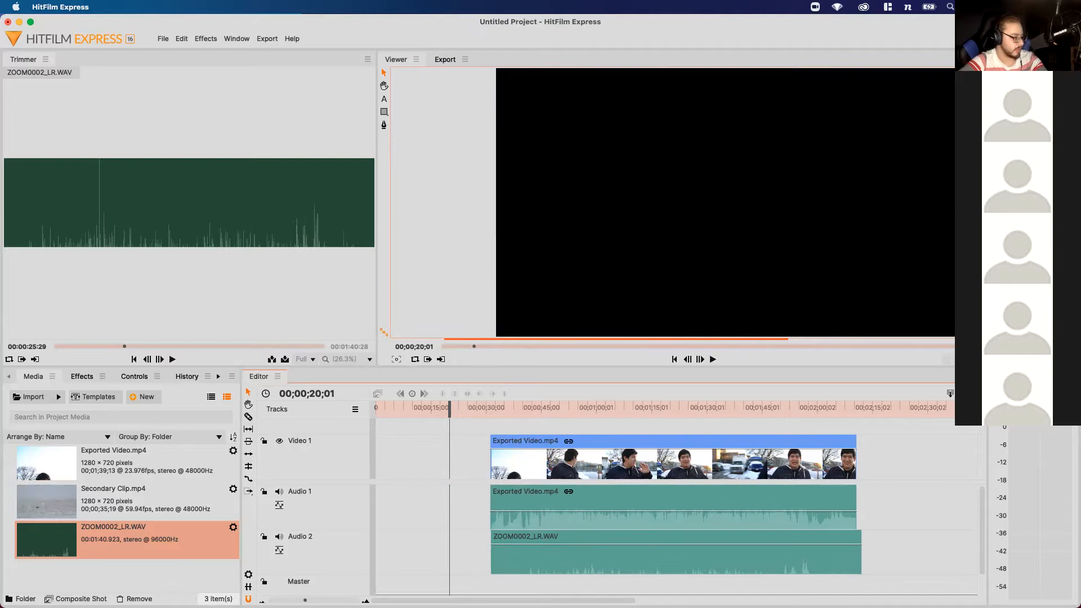
Undo placing ZOOM0002_LR.WAV on the timeline and move the linked Exported Video.mp4 clips slightly earlier
key("super+z")
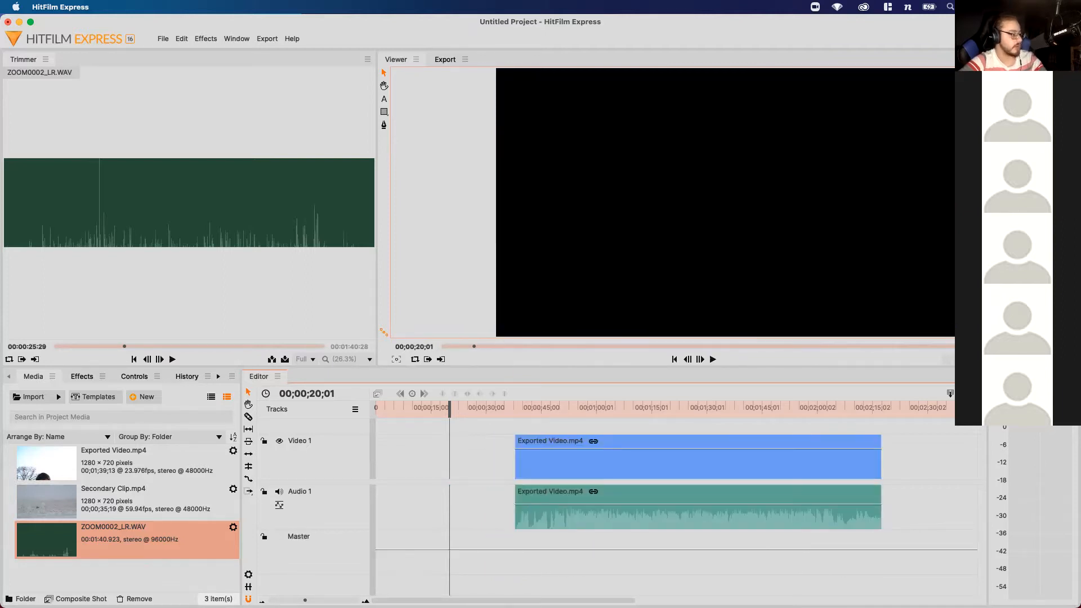
left_click_drag(676, 462, 647, 462)
Play the Exported Video.mp4 clip from the passage just before the speech up to 00;00;39;02 and deselect it
left_click(516, 408)
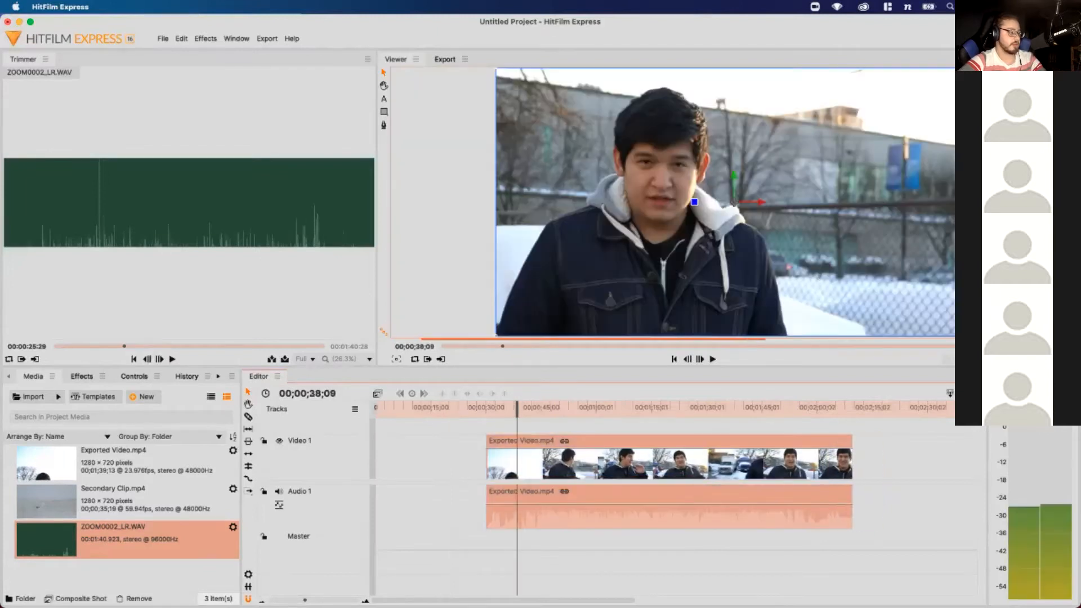
key("space")
key("space")
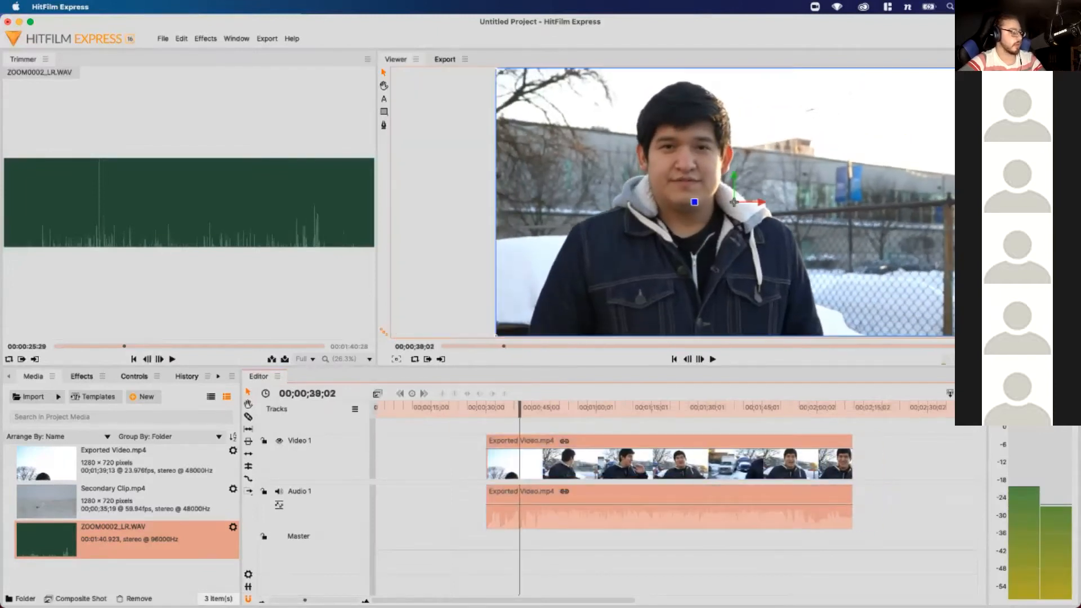
left_click(485, 556)
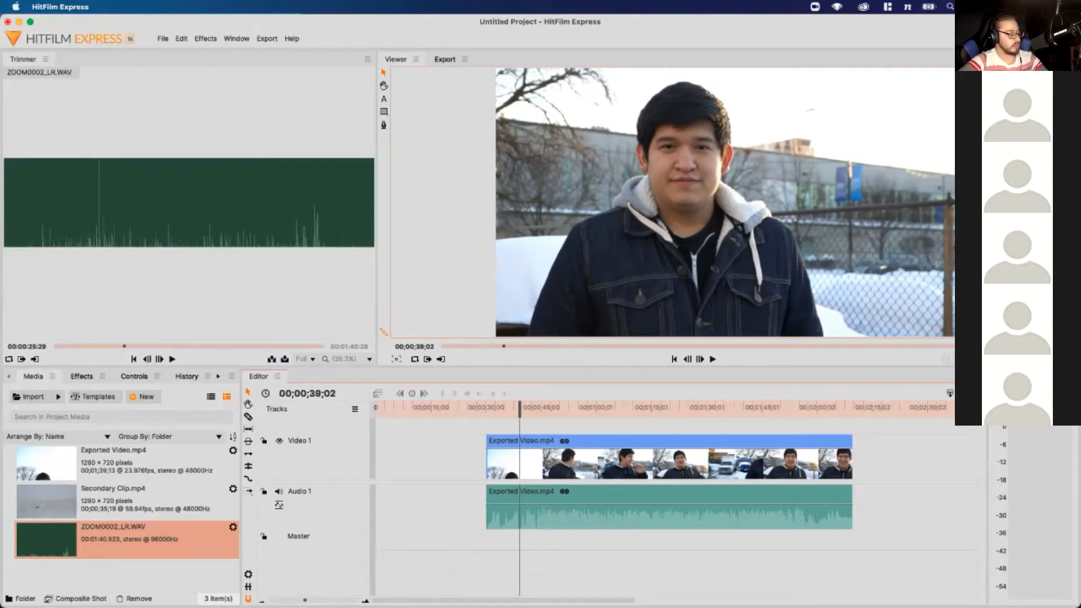
Insert an Audio 2 track and place ZOOM0002_LR.WAV on it, aligned with the start of Exported Video.mp4
left_click_drag(46, 540, 502, 575)
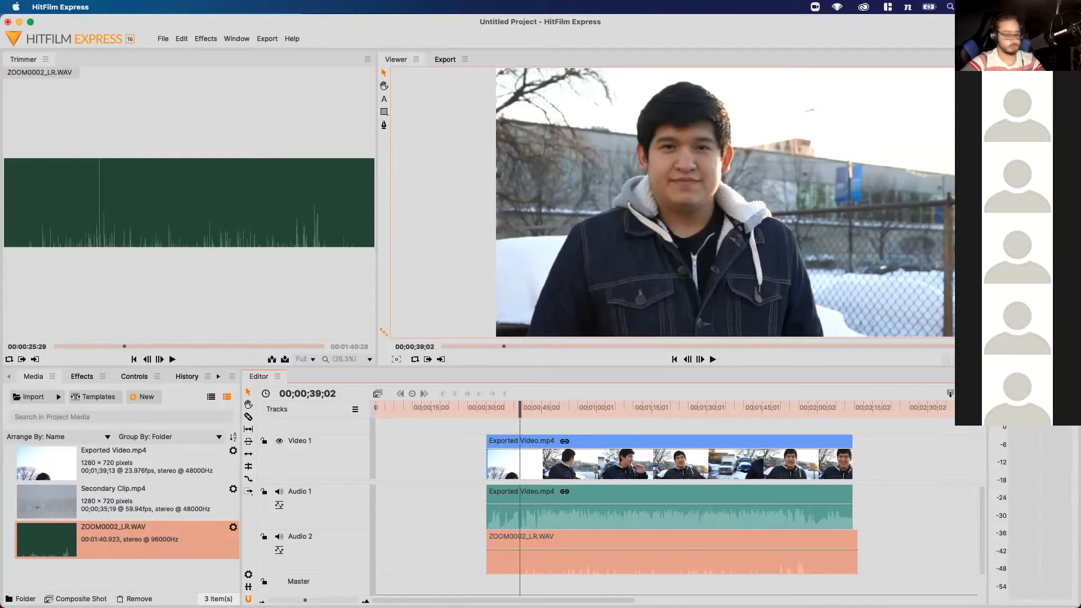
key("super+z")
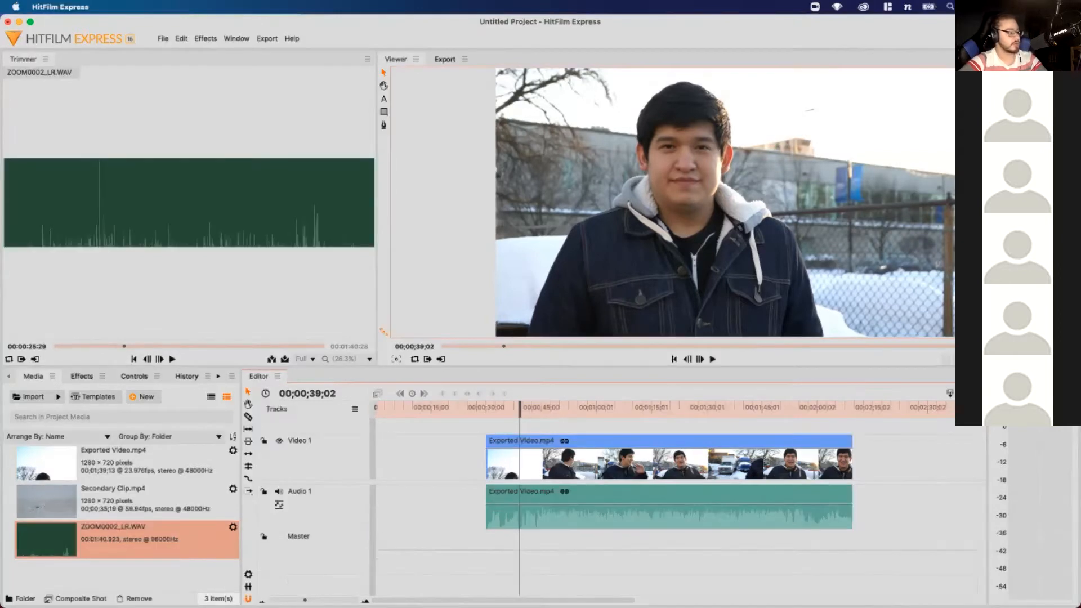
right_click(331, 496)
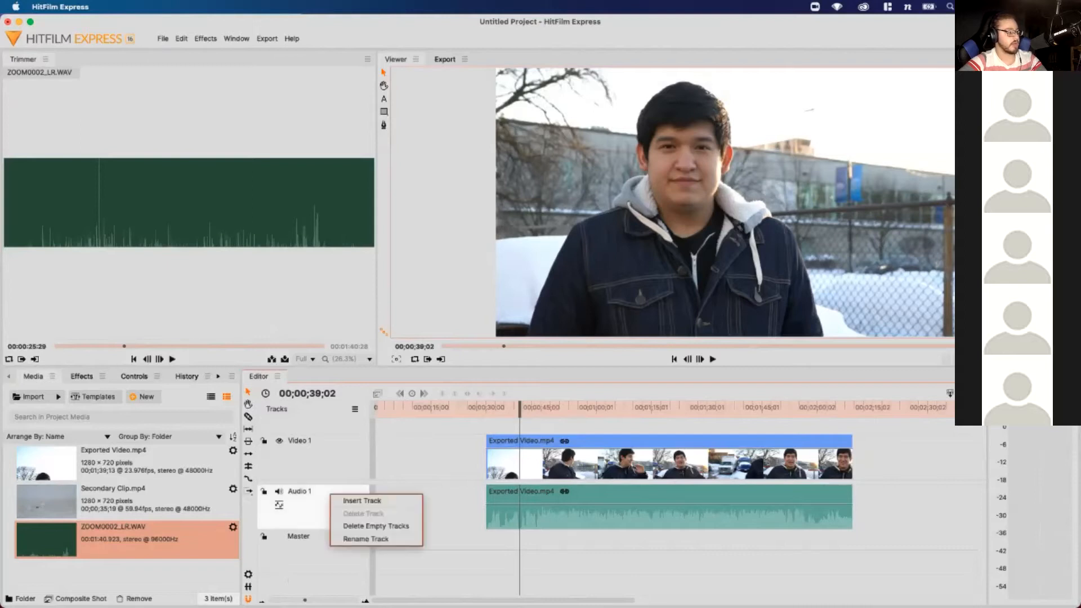
left_click(362, 500)
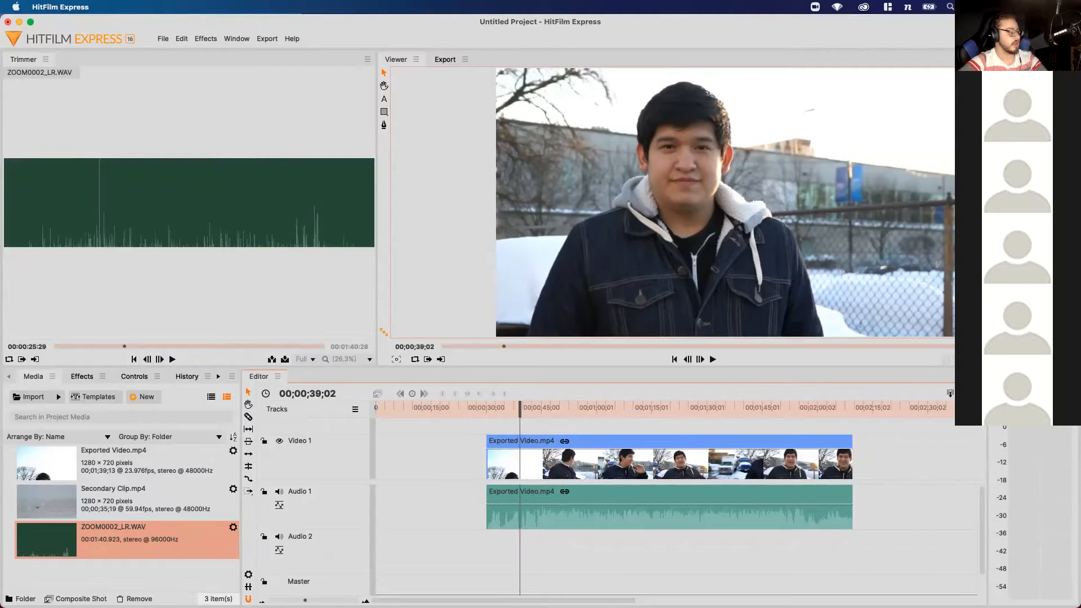
left_click_drag(46, 539, 488, 555)
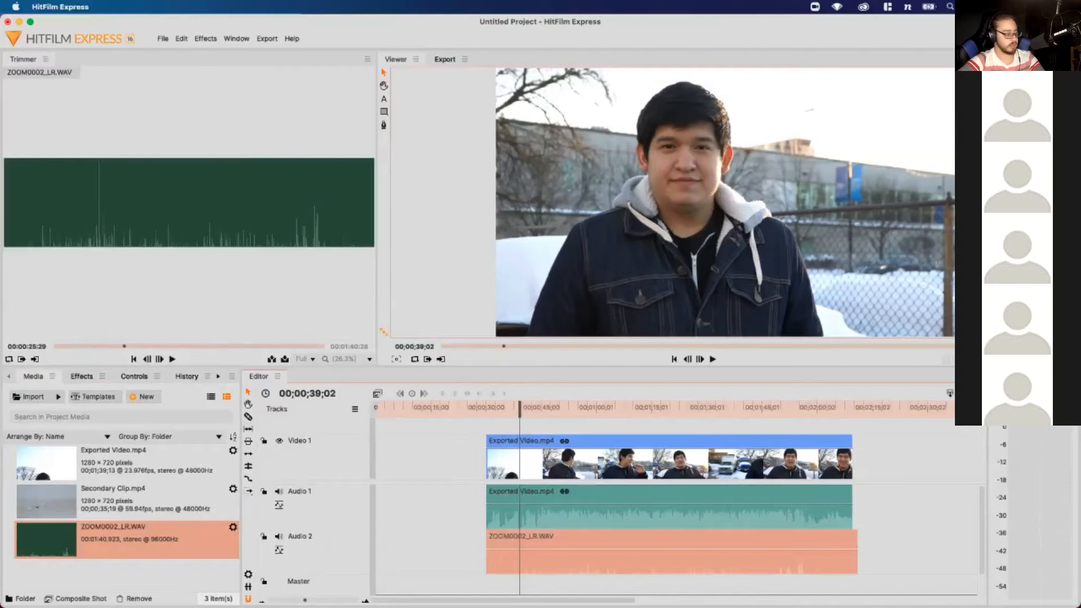
left_click(445, 554)
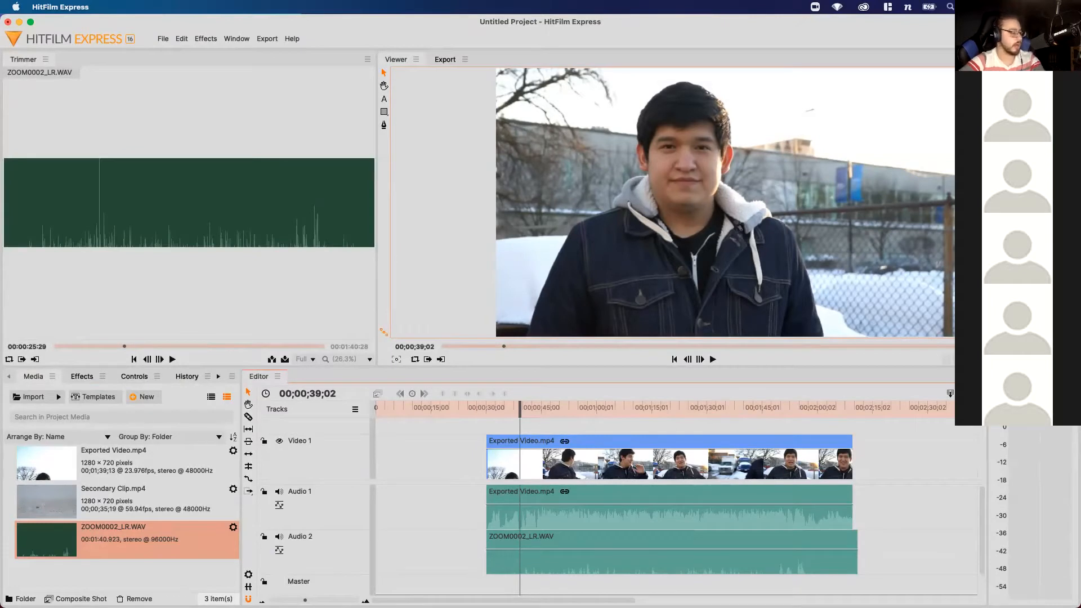
Shift ZOOM0002_LR.WAV on Audio 2 until its waveform peaks line up with the camera audio on Audio 1, playing up to 00;00;40;19
scroll(494, 558, "up", 3)
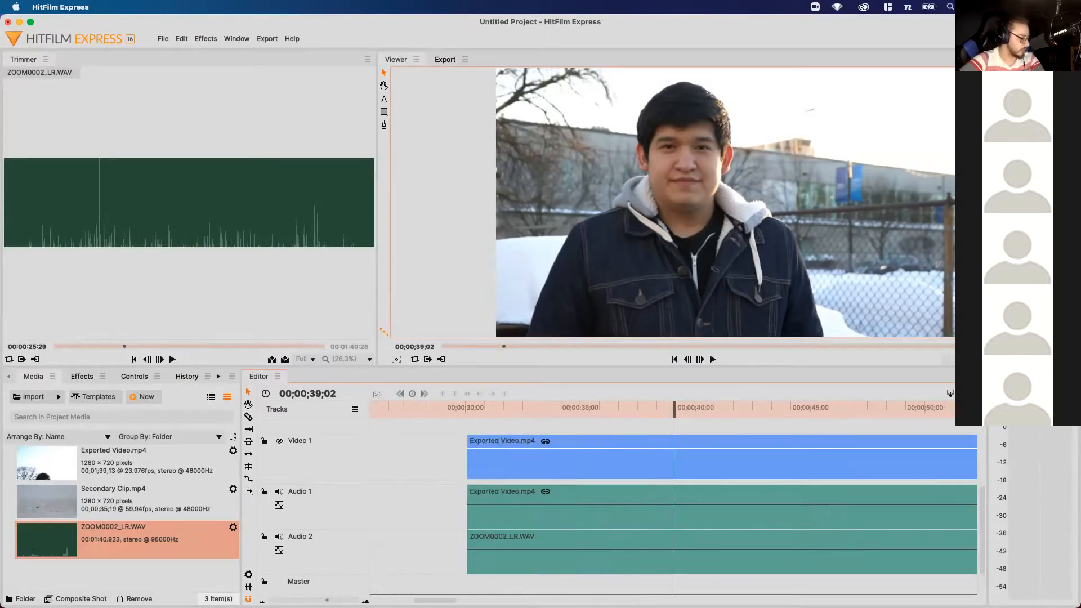
scroll(493, 557, "up", 2)
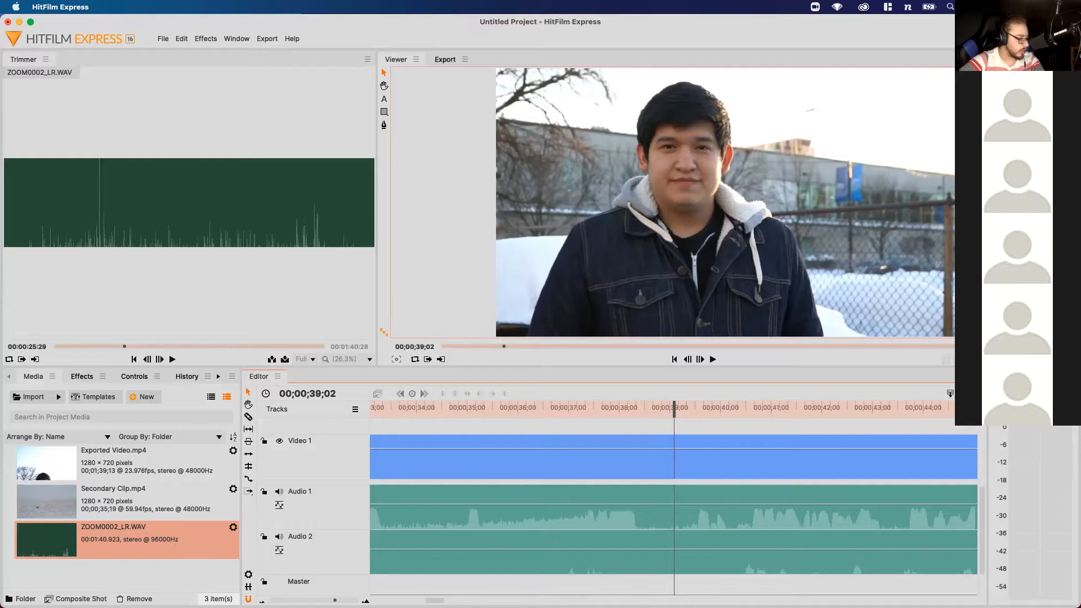
left_click(568, 561)
left_click_drag(569, 560, 554, 561)
left_click_drag(706, 561, 715, 562)
key("space")
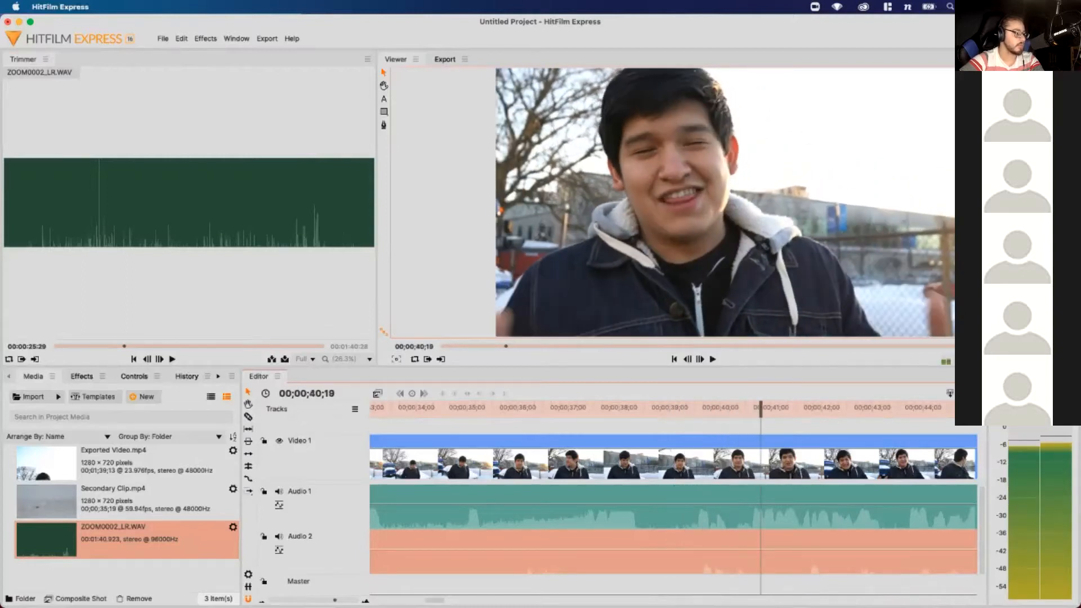
left_click_drag(705, 562, 775, 565)
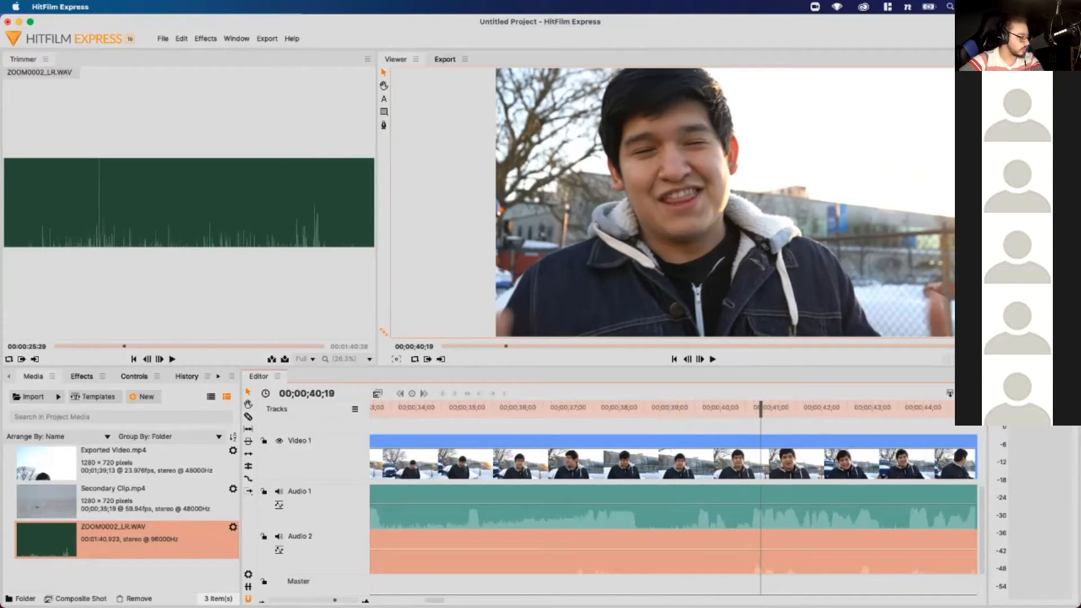
Replay the aligned passage up to 00;00;43;05 to check the sync of both audio clips
key("equal")
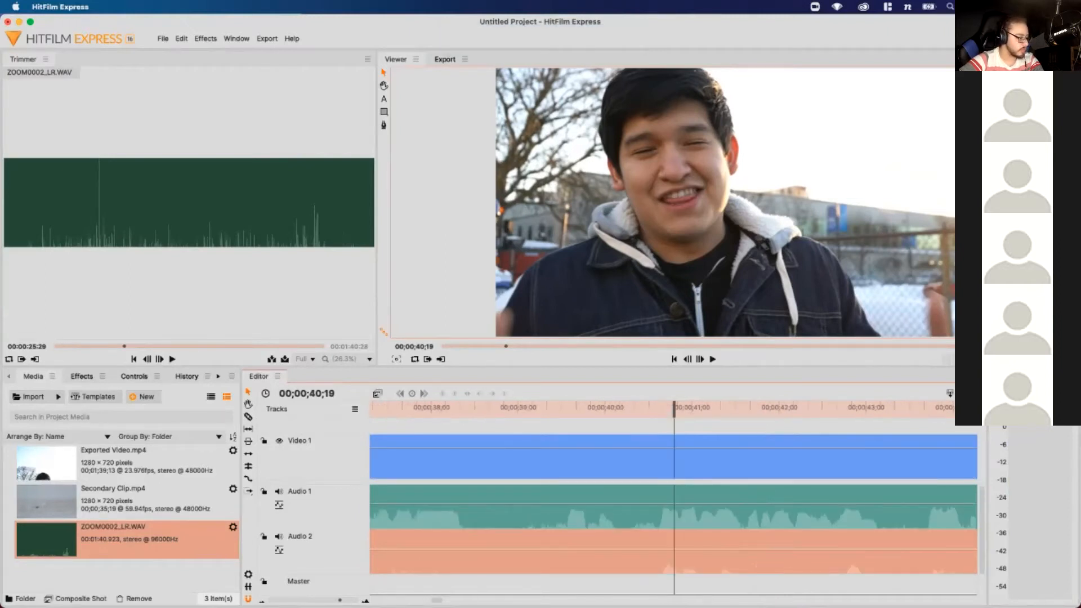
left_click(606, 407)
key("space")
left_click(565, 408)
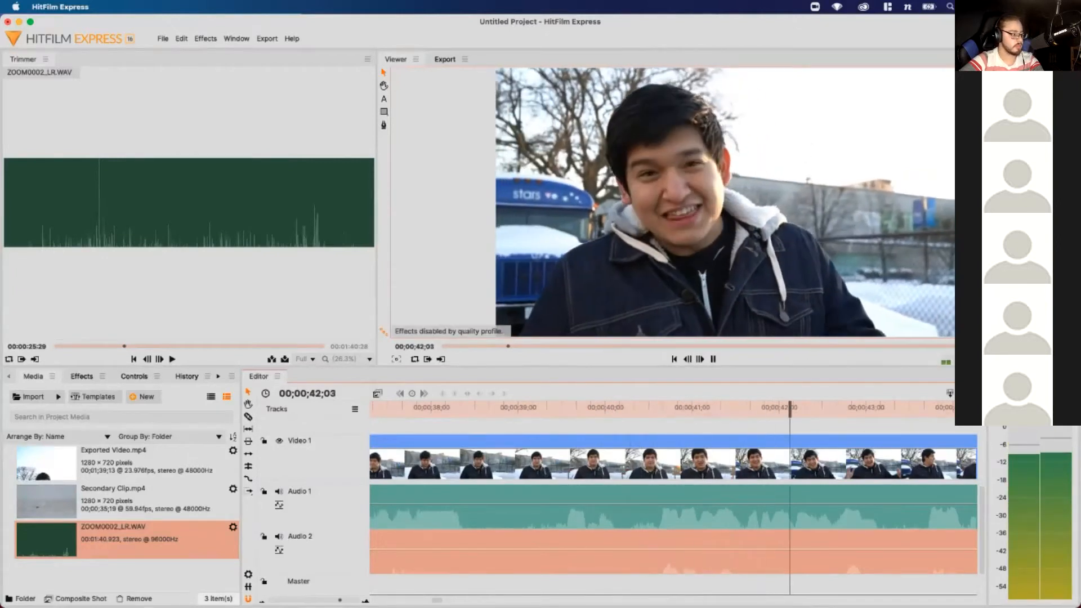
key("space")
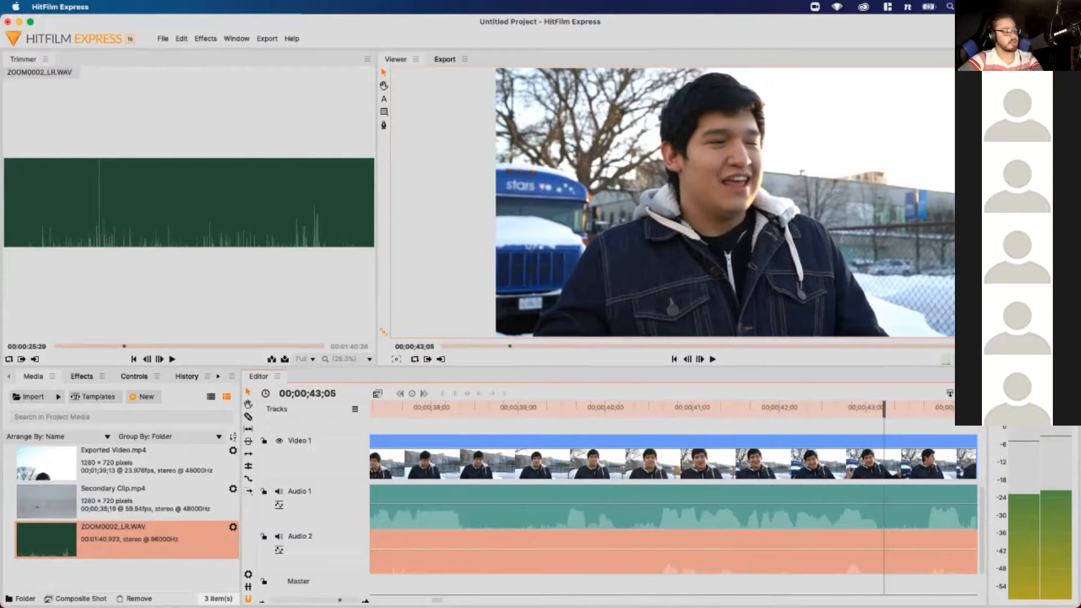
Unlink Exported Video.mp4 from its camera audio and delete the camera audio from Audio 1
left_click(675, 507)
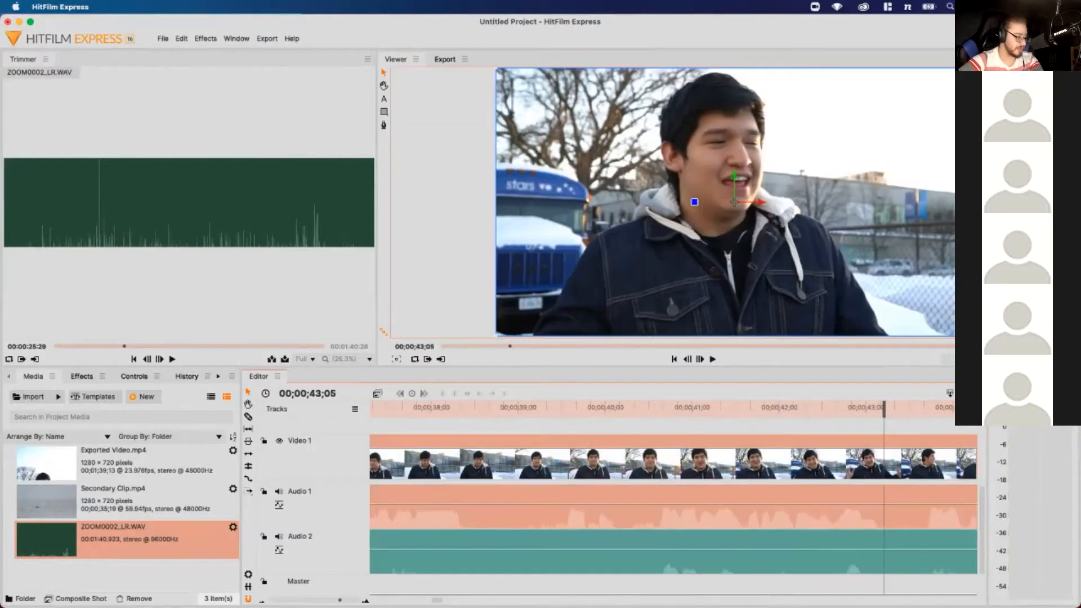
right_click(668, 168)
left_click(692, 397)
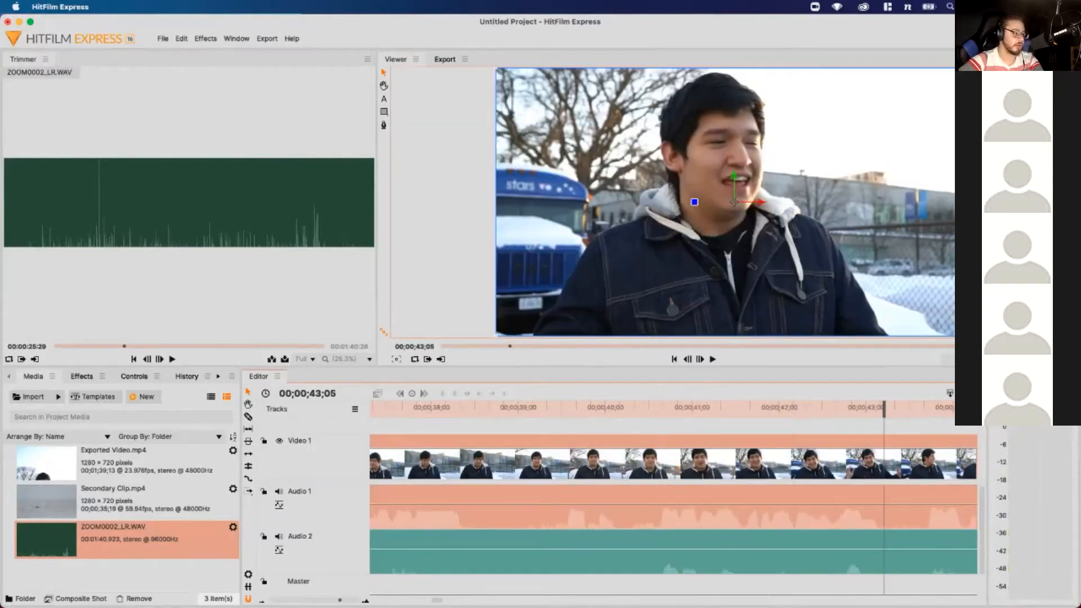
left_click(692, 426)
left_click(676, 507)
left_click(676, 427)
left_click(675, 507)
key("Delete")
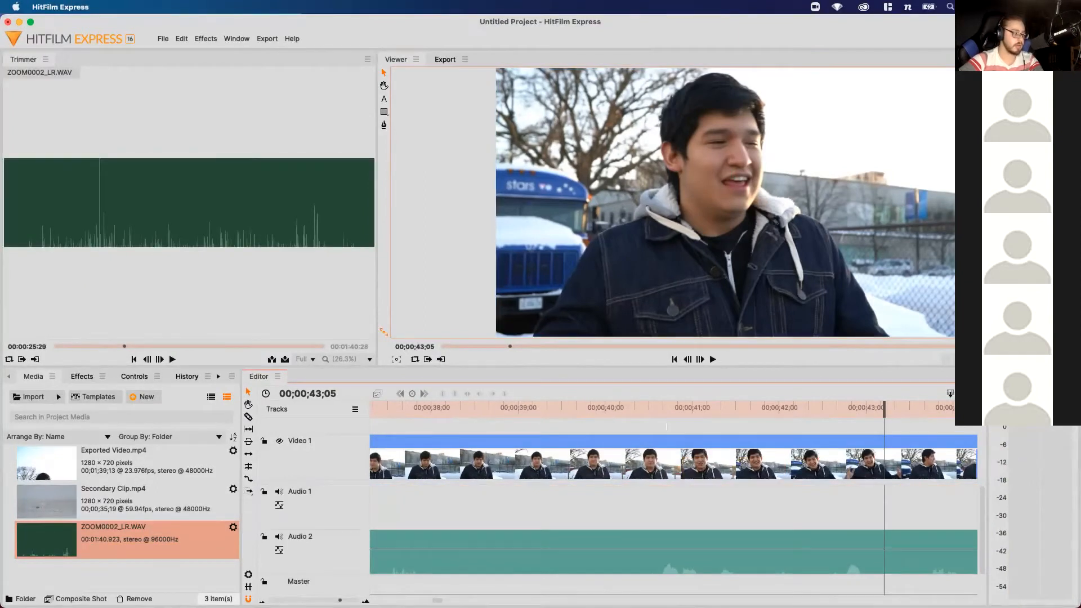
Link Exported Video.mp4 with ZOOM0002_LR.WAV and move the WAV clip up to Audio 1
left_click_drag(667, 422, 708, 536)
right_click(714, 217)
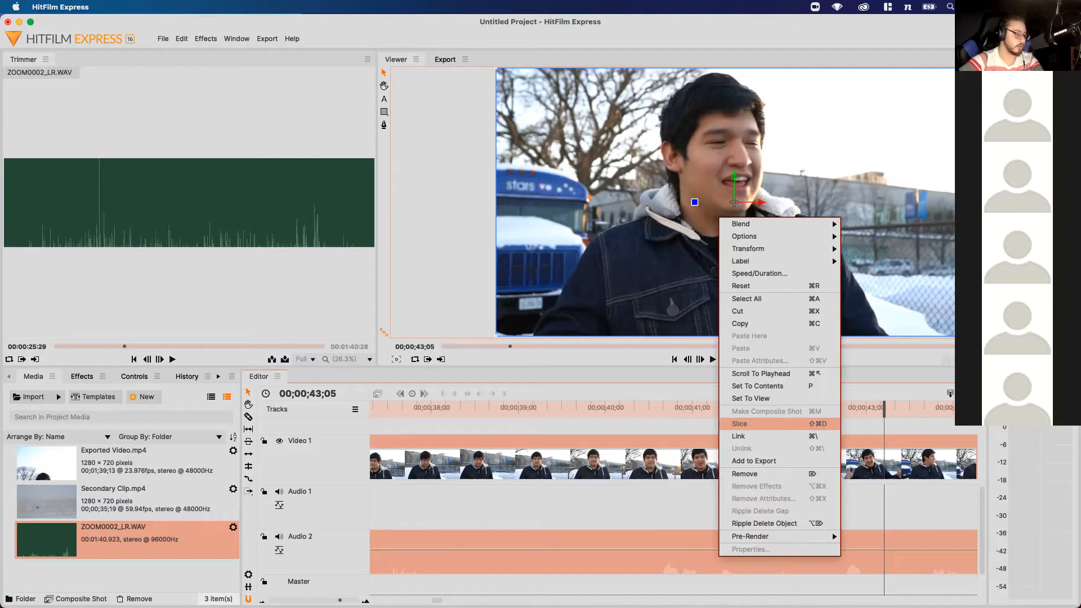
left_click(777, 434)
left_click_drag(699, 541, 698, 515)
key("minus")
key("minus")
key("minus")
key("minus")
key("minus")
key("minus")
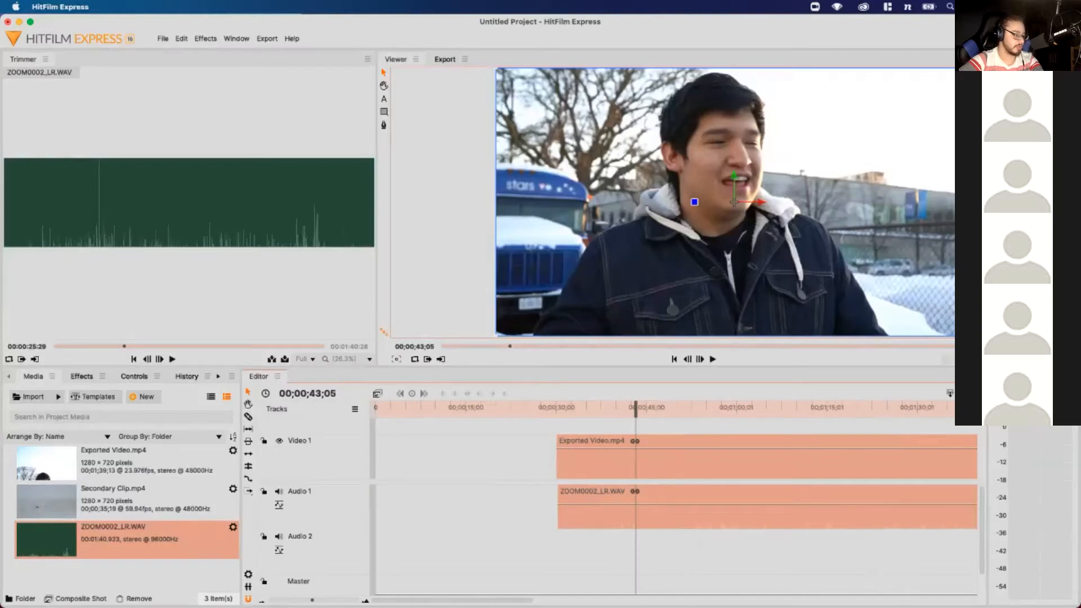
Play the newly linked clips from 00;00;39;04 up to 00;00;41;11 to hear the replaced audio
left_click(612, 406)
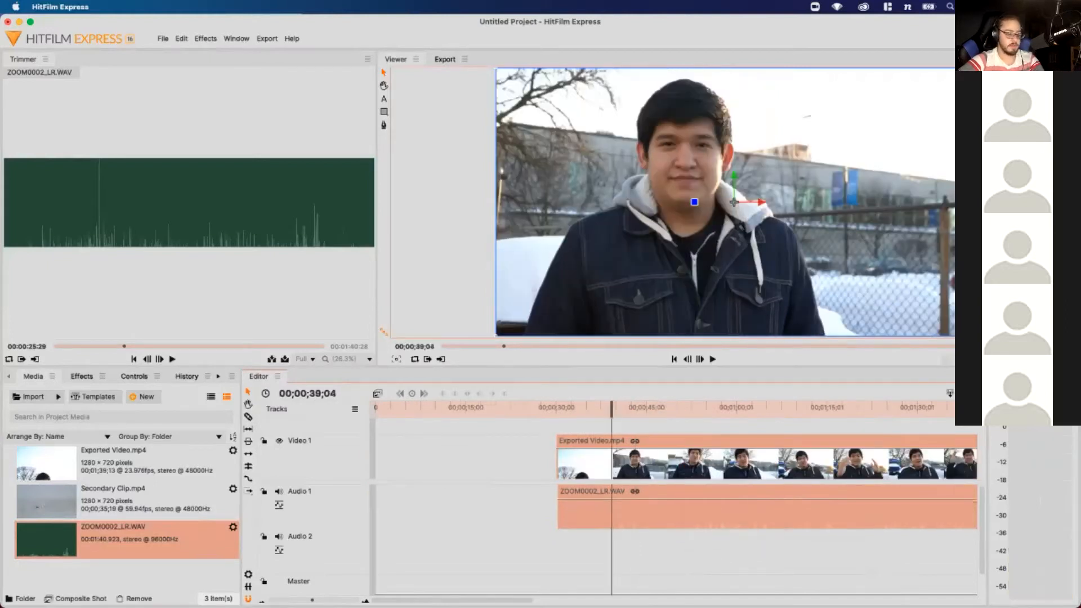
key("space")
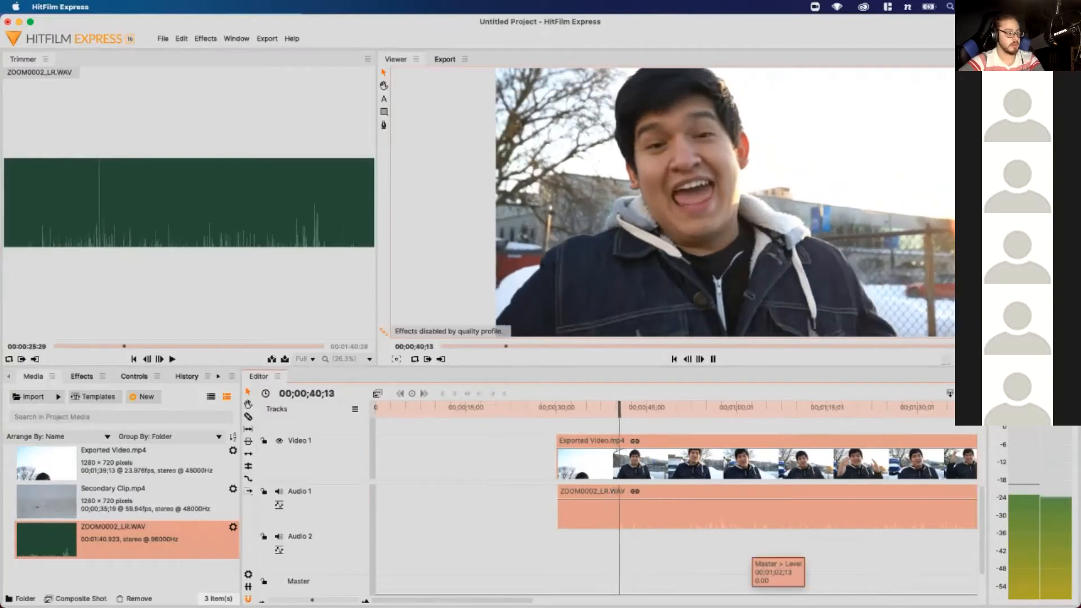
key("space")
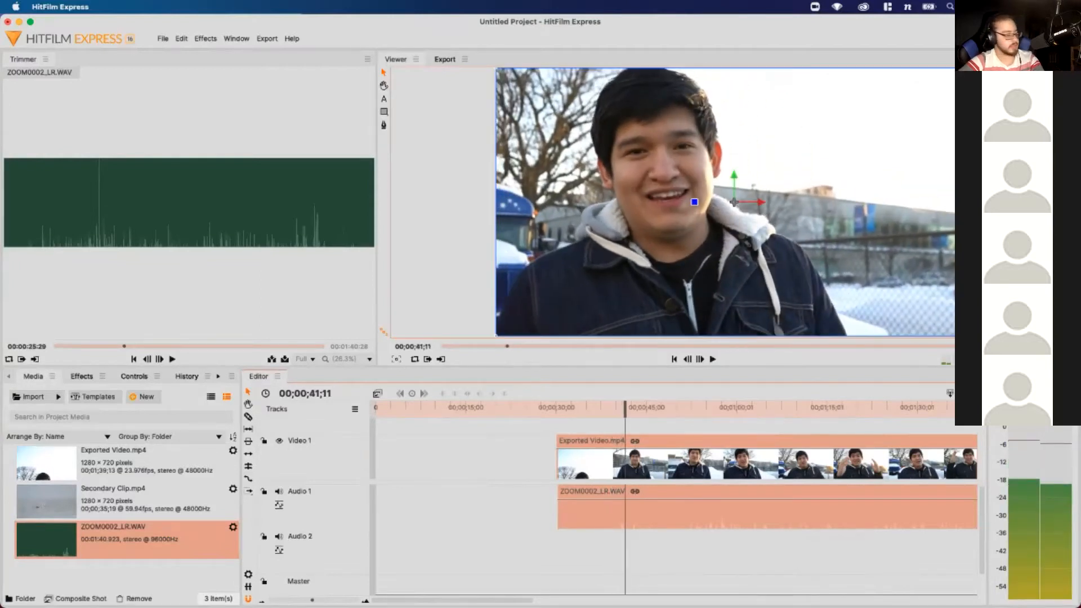
Move the linked clips to the start of the timeline and play them from the beginning up to 00;00;03;11
left_click_drag(674, 470, 493, 470)
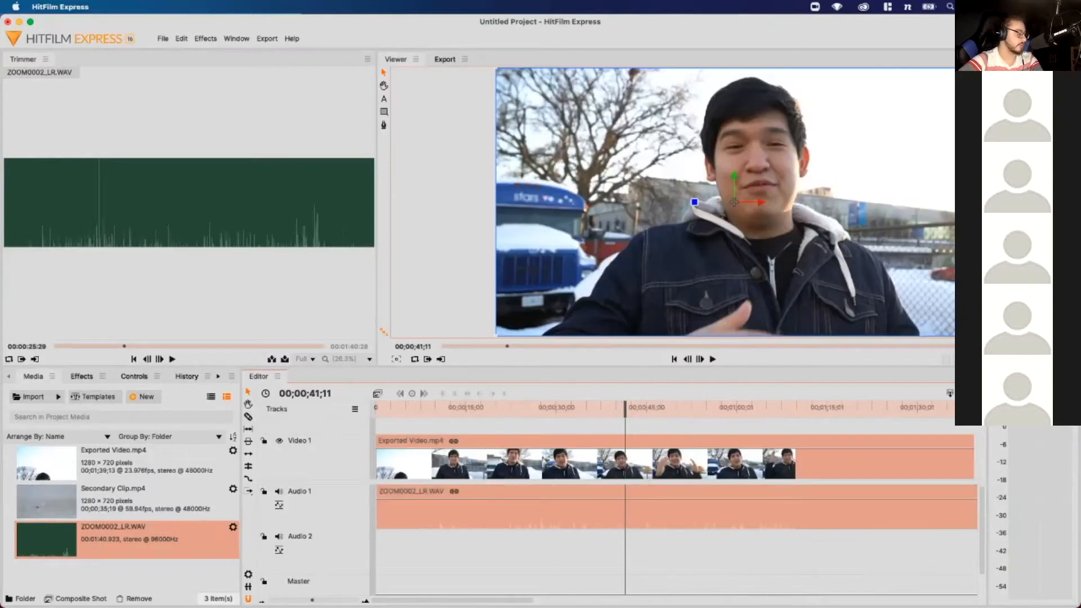
key("Home")
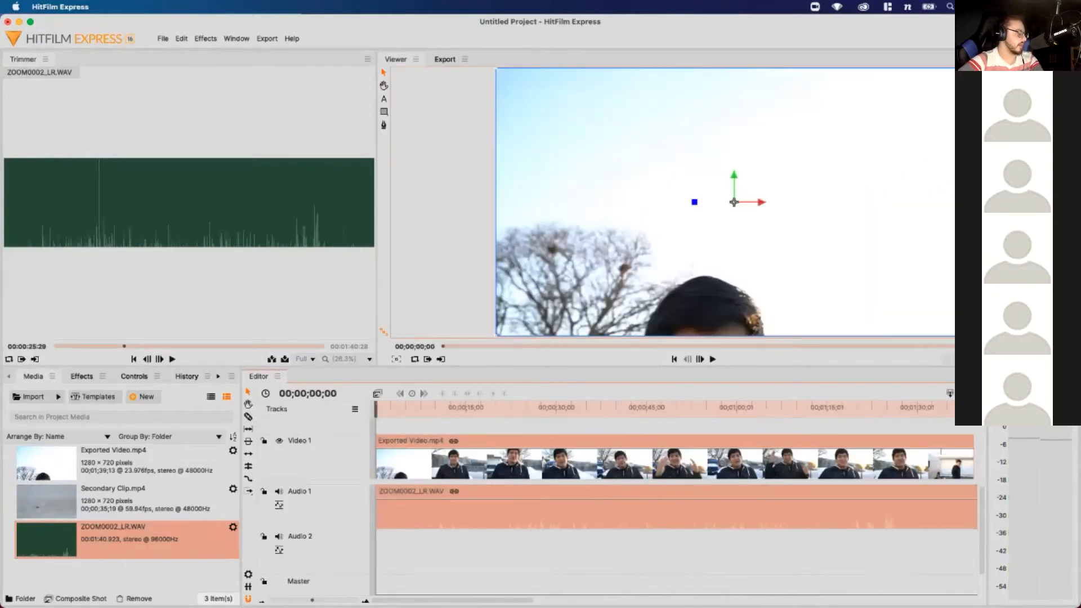
key("space")
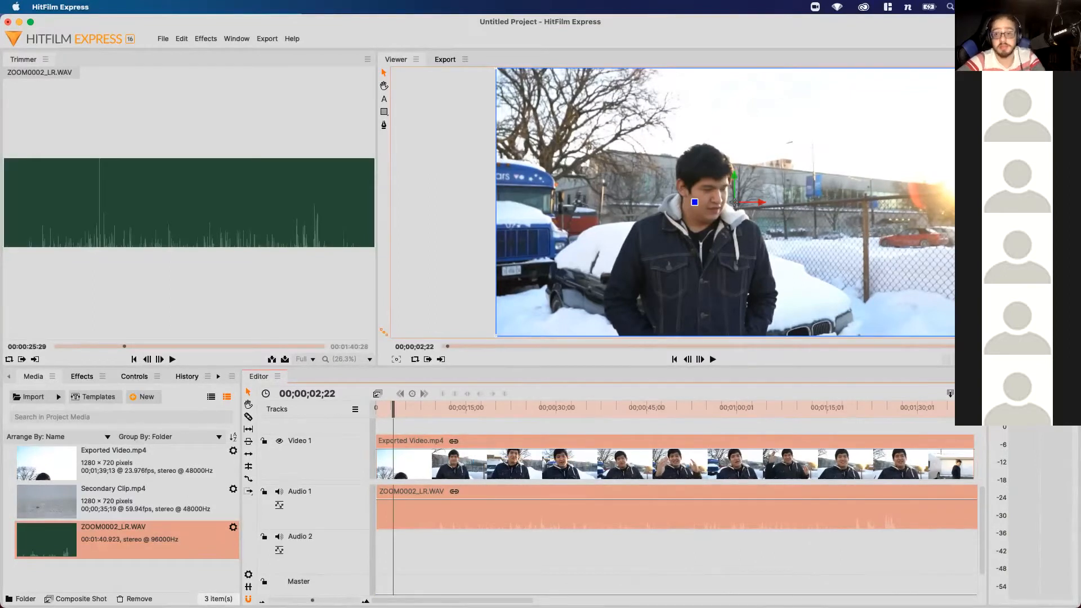
key("space")
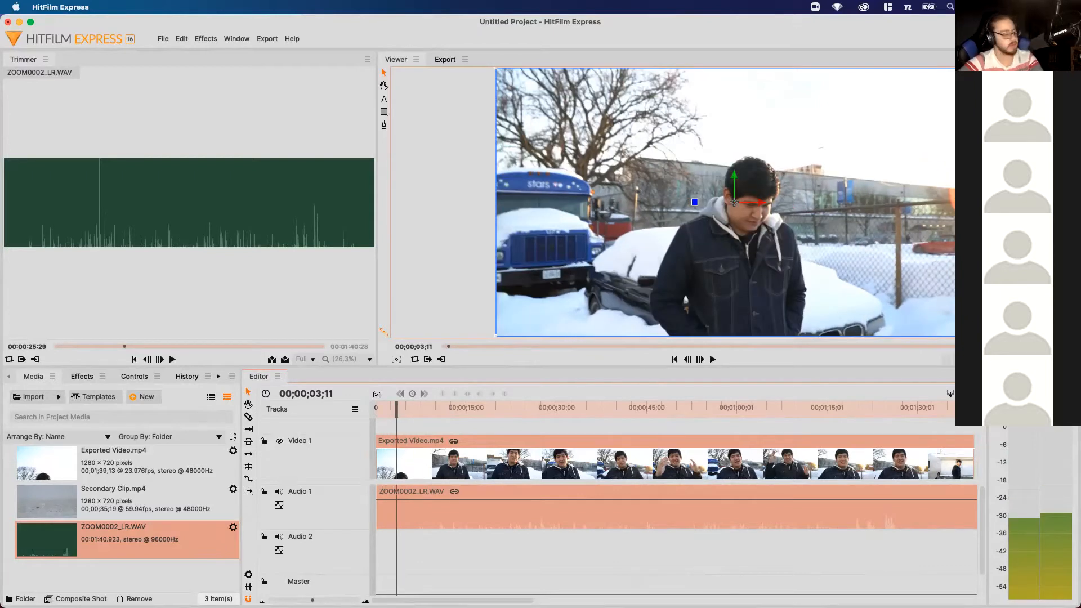
Replay the opening of the linked clips from 00;00;02;06 up to 00;00;10;04
left_click_drag(396, 408, 389, 408)
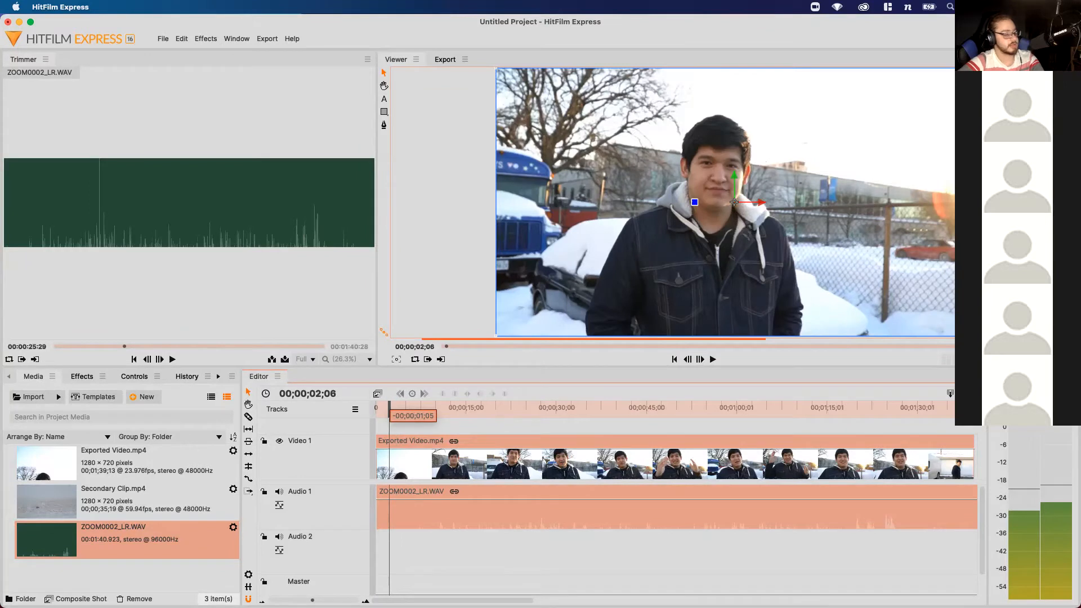
key("space")
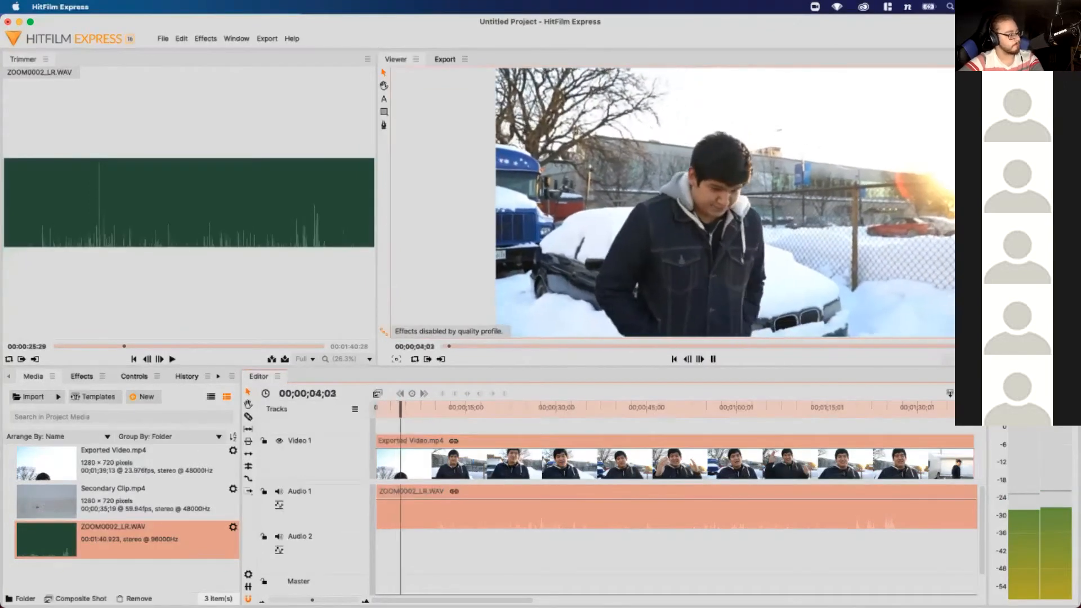
key("=")
key("=")
key("=")
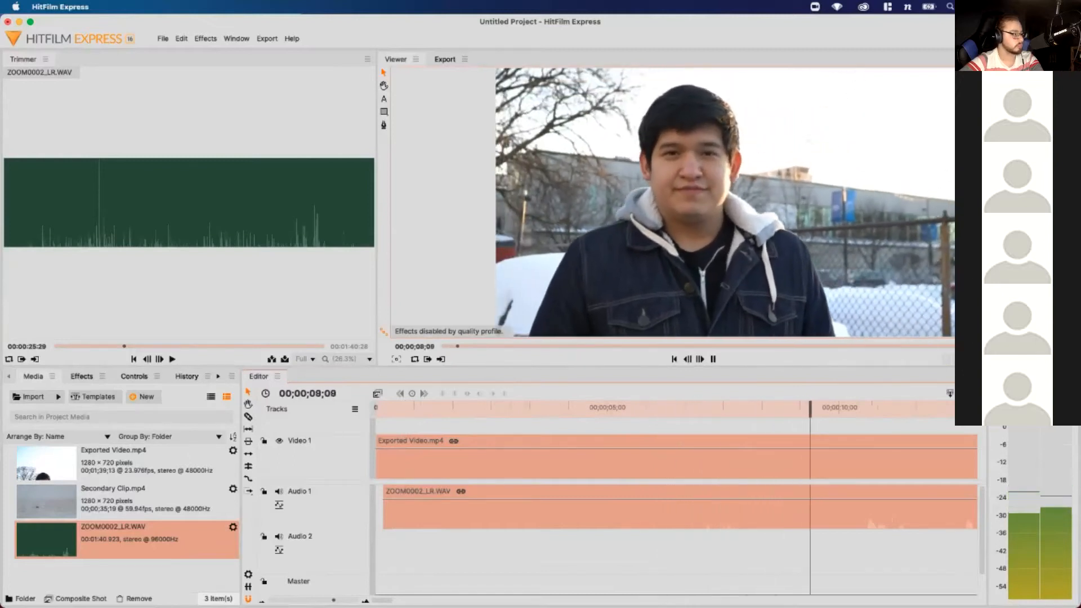
key("space")
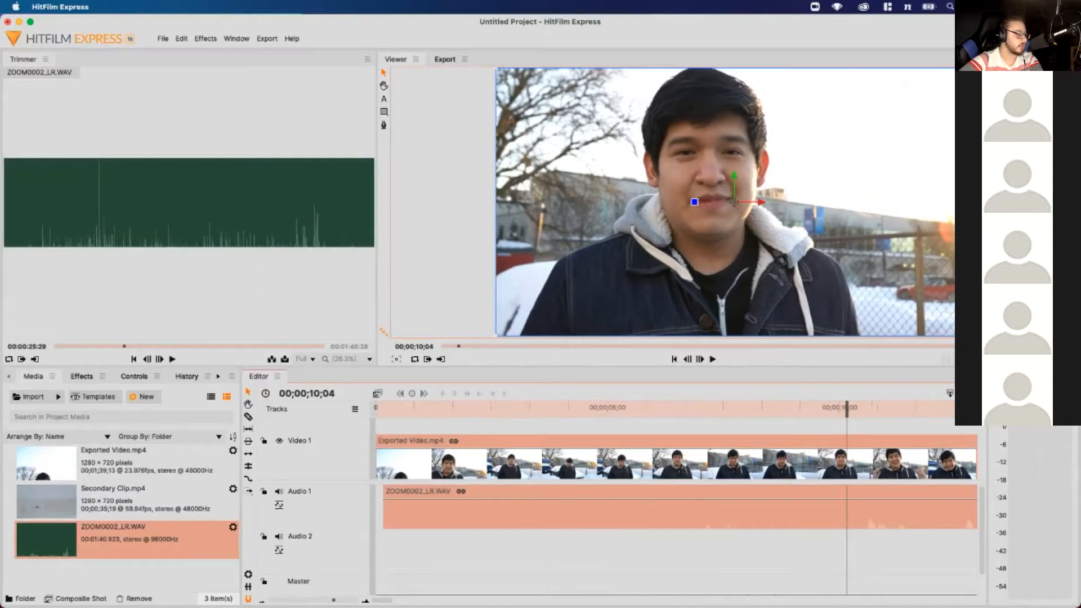
Unlink ZOOM0002_LR.WAV from Exported Video.mp4
right_click(484, 523)
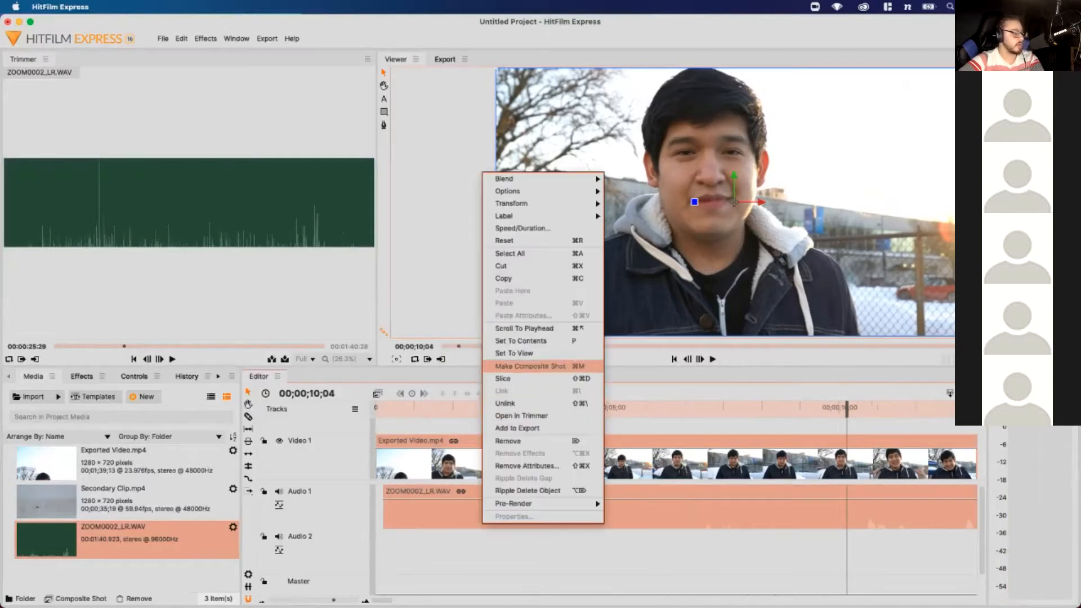
left_click(505, 403)
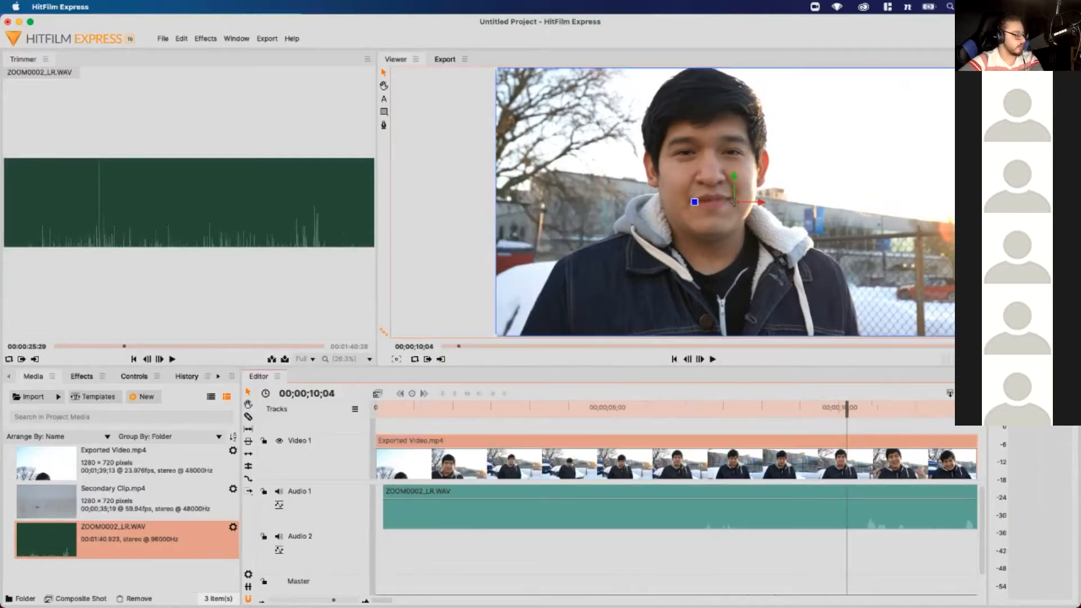
Align the start of Exported Video.mp4 with ZOOM0002_LR.WAV and trim the audio's end to match the end of the video
left_click_drag(406, 440, 413, 440)
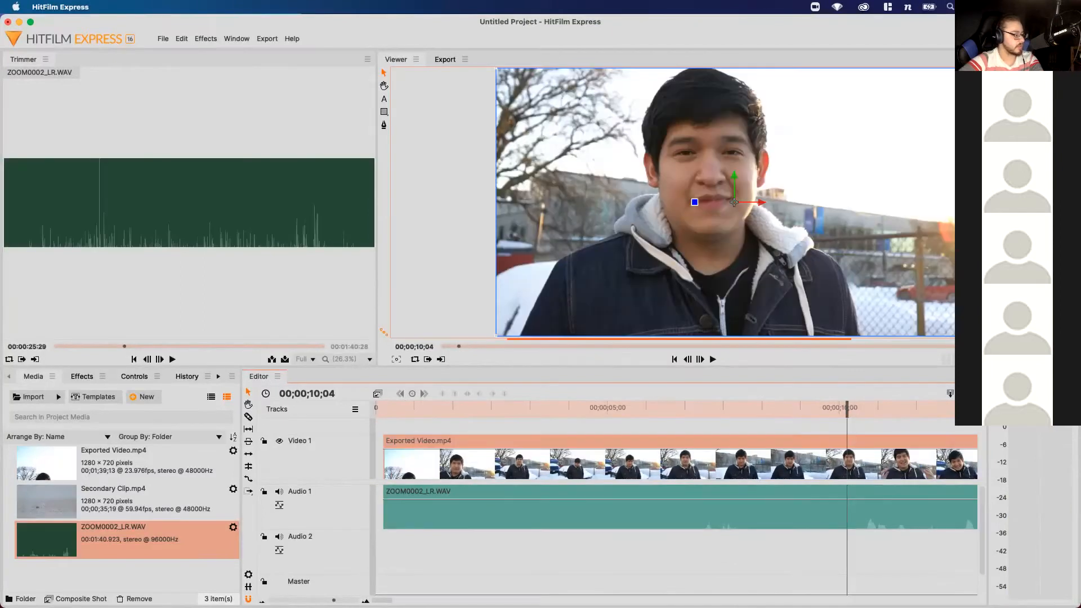
left_click(439, 510)
scroll(439, 510, "right", 6)
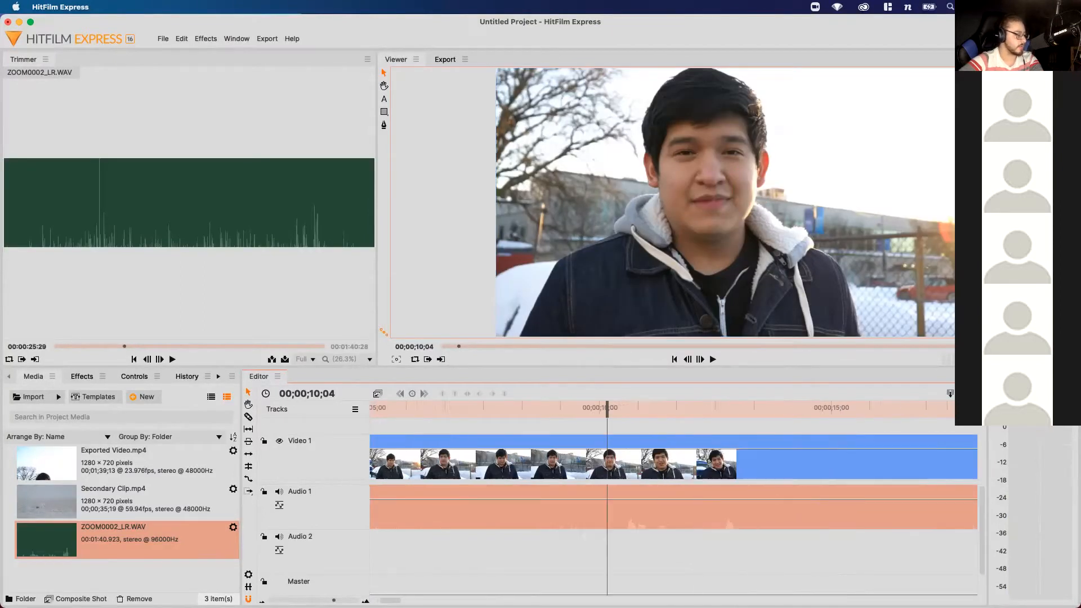
left_click_drag(334, 601, 303, 601)
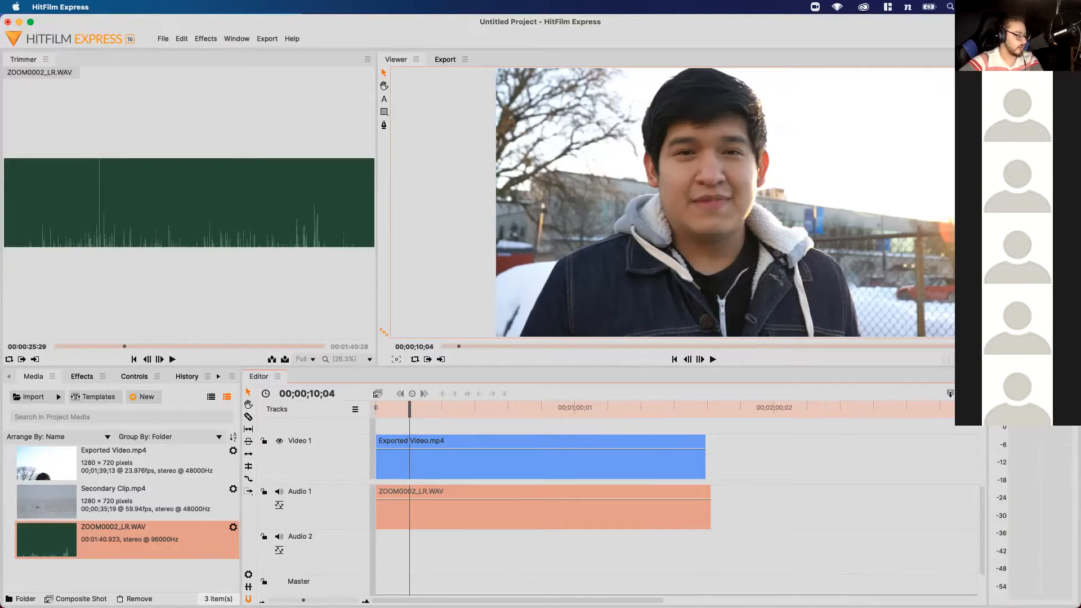
left_click_drag(710, 512, 705, 512)
Link Exported Video.mp4 and ZOOM0002_LR.WAV together on the timeline
left_click_drag(666, 545, 597, 483)
left_click_drag(730, 429, 653, 511)
right_click(653, 511)
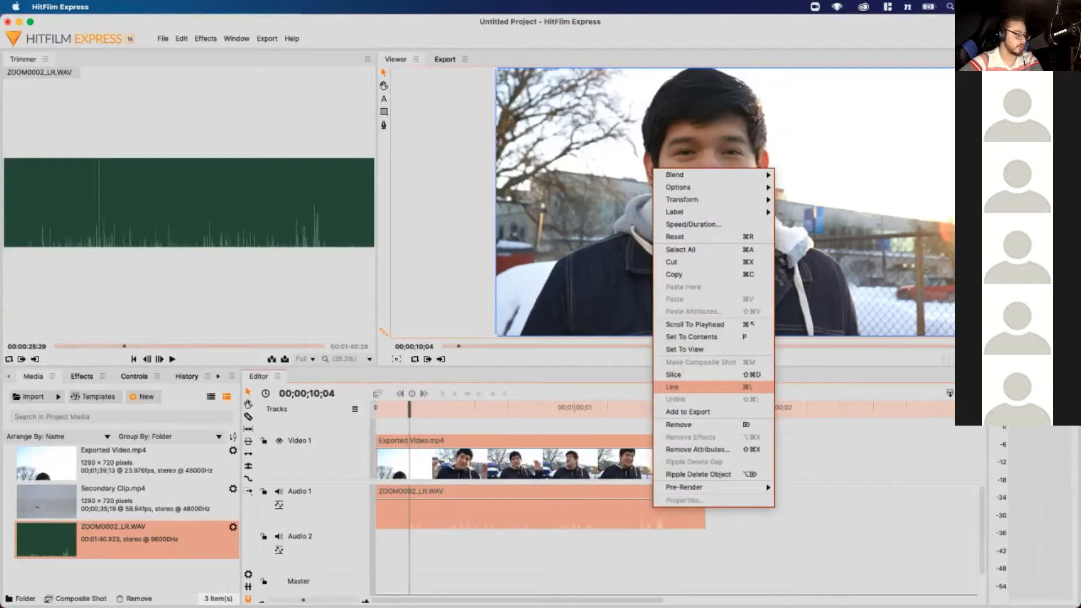
left_click(693, 387)
Trim the start of the linked clips to 00;00;10;04 and play across the new start from 00;00;08;18 to 00;00;11;17
left_click_drag(303, 600, 326, 600)
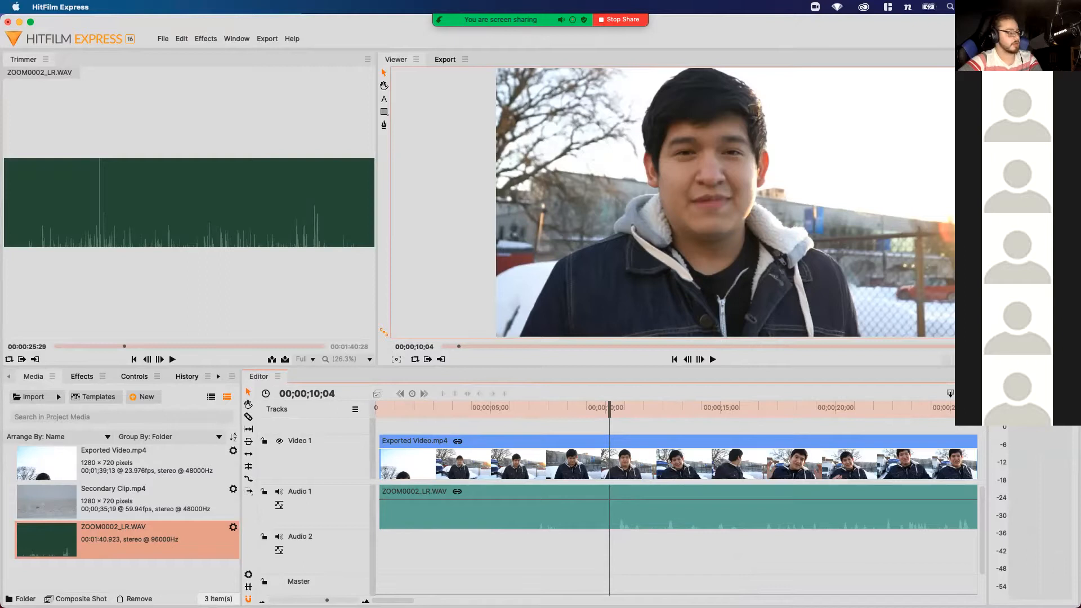
left_click_drag(381, 460, 610, 461)
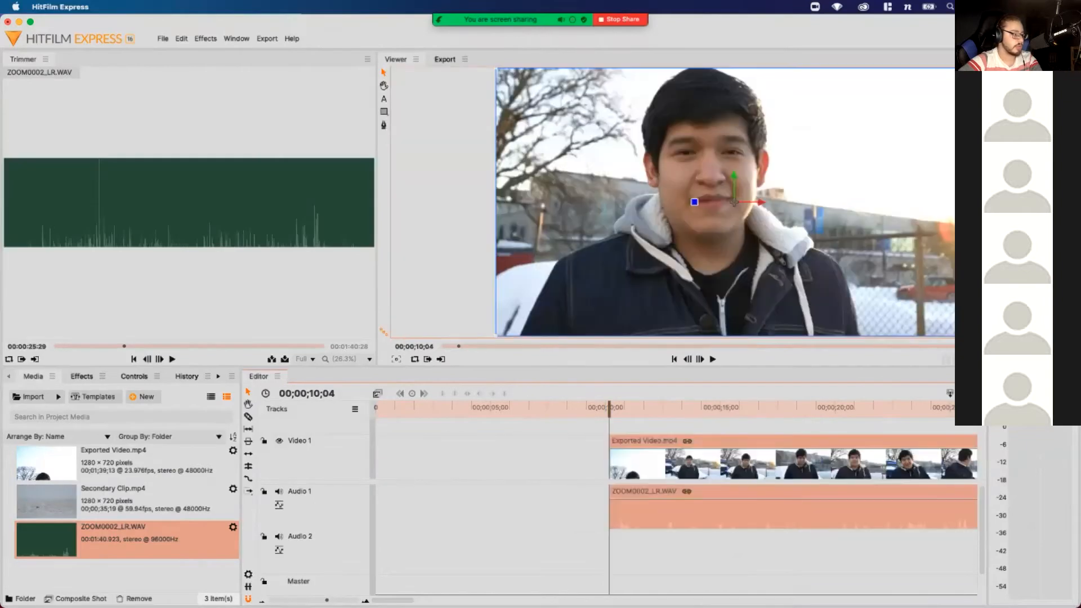
left_click_drag(595, 408, 576, 408)
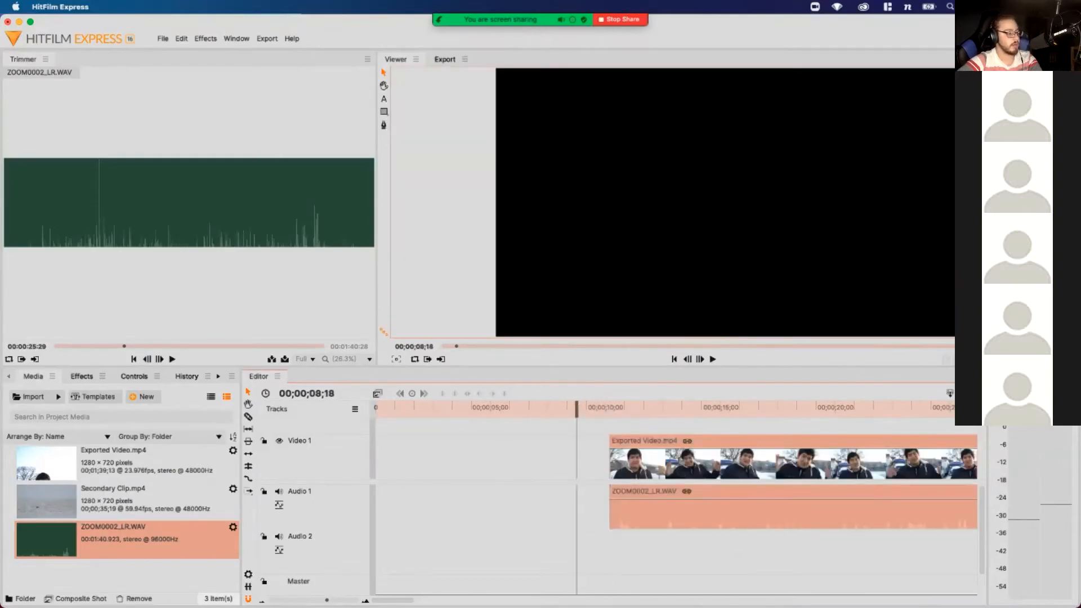
key("space")
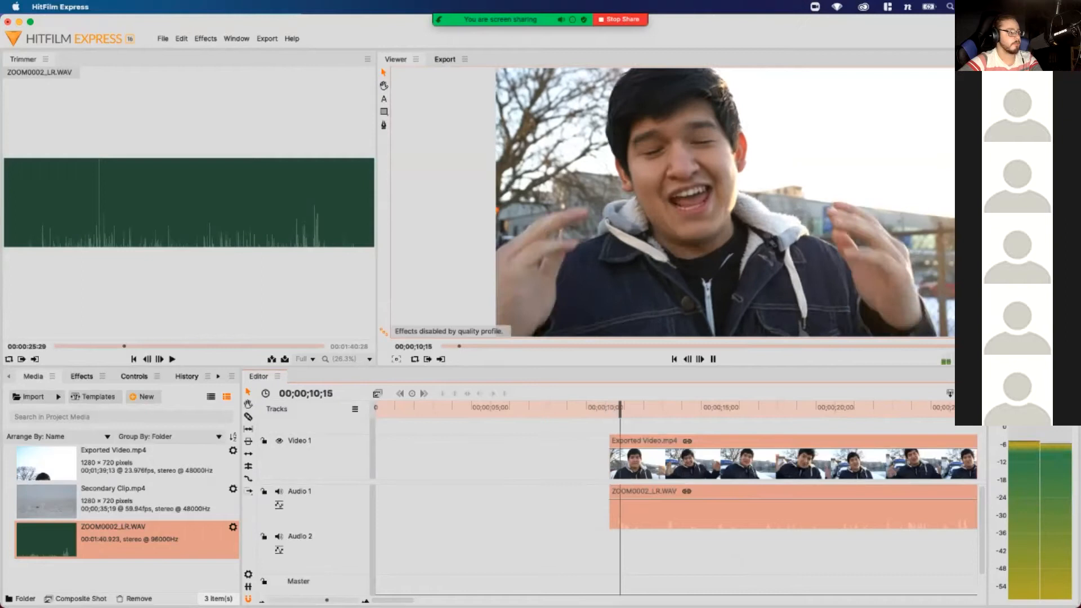
key("space")
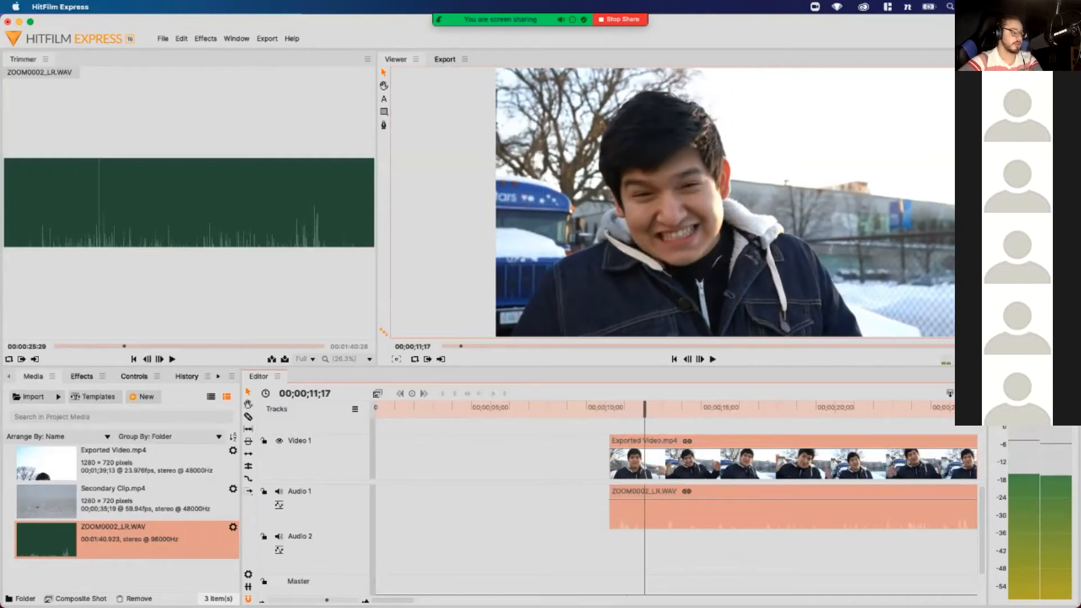
Move the trimmed linked clips to the start of the timeline and play them from the beginning up to 00;00;01;21
left_click_drag(707, 512, 477, 515)
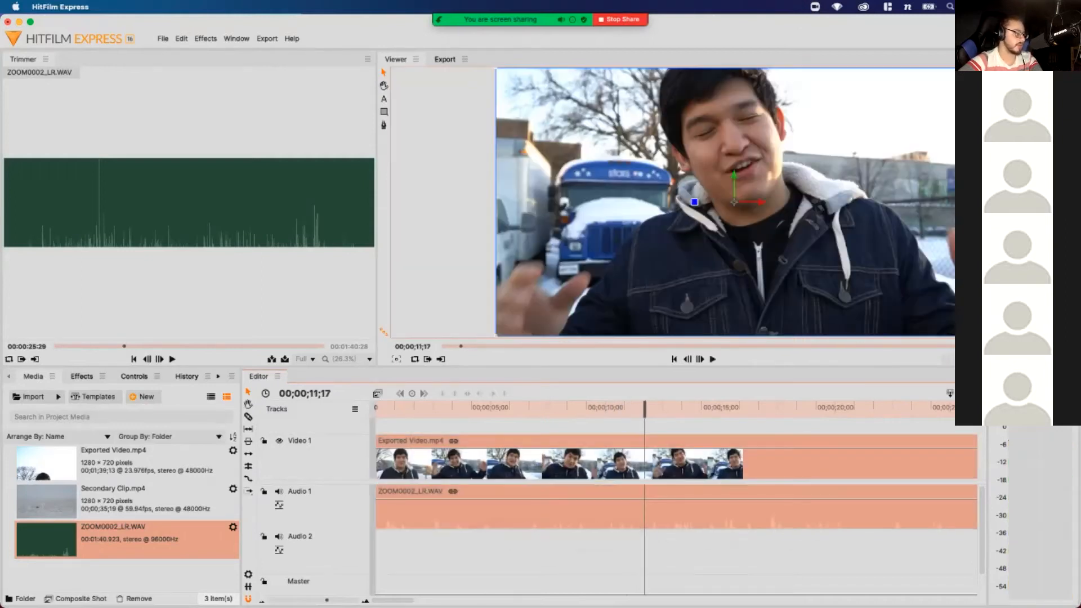
key("Home")
key("space")
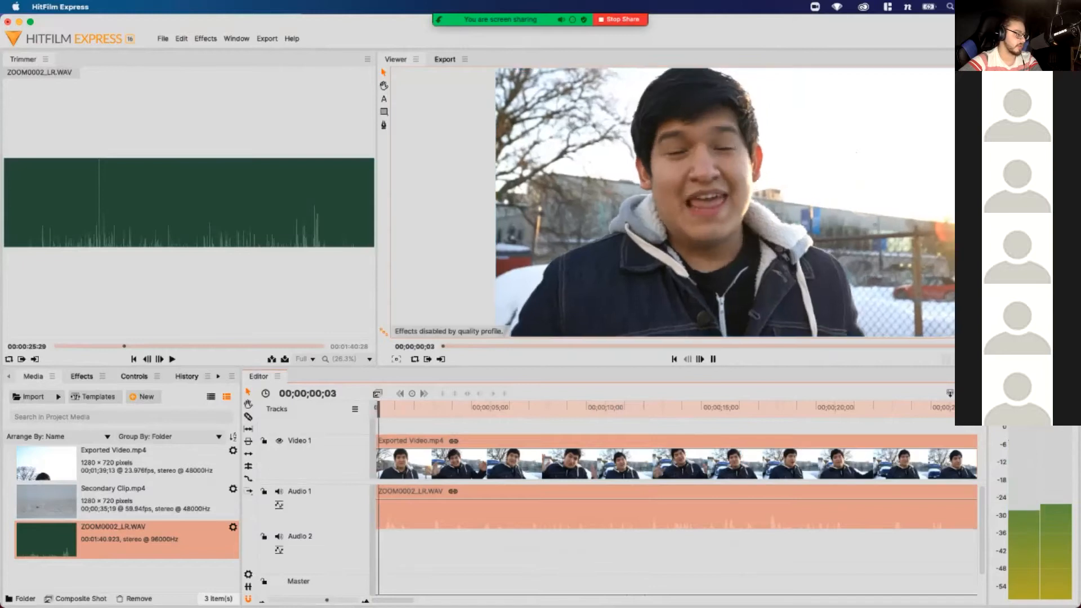
left_click(733, 201)
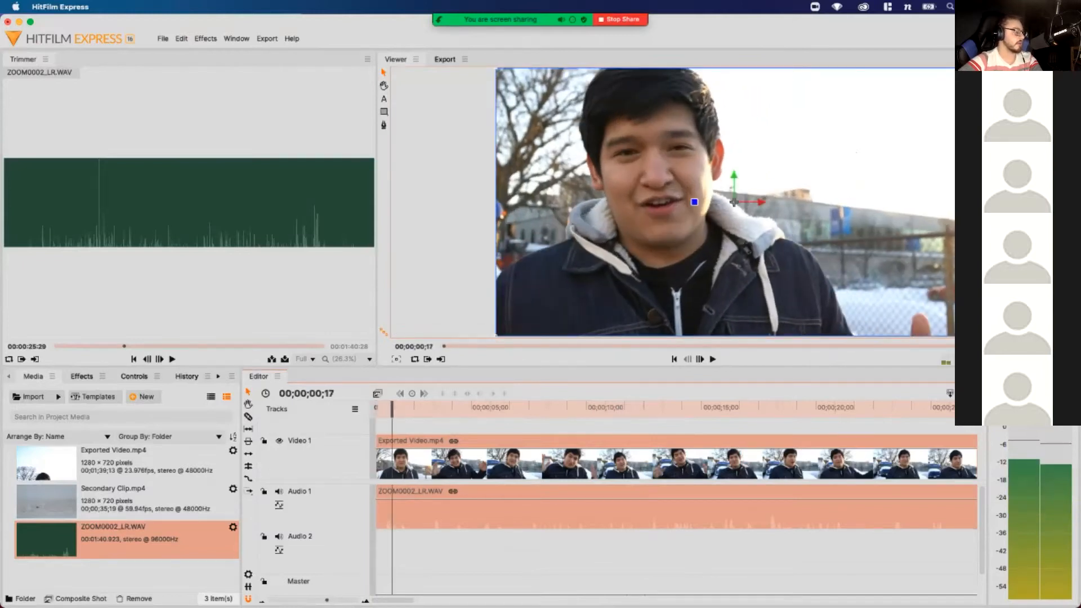
key("space")
key("space")
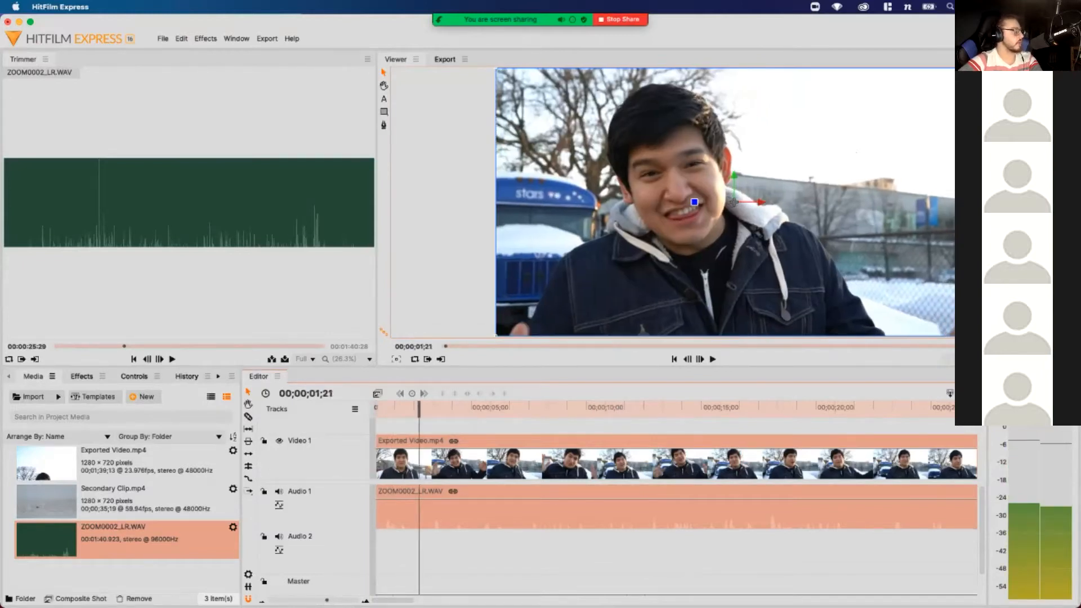
Find the dissolve transitions, add a Cross Dissolve to the start of Exported Video.mp4, and play the opening up to 00;00;01;05
left_click(82, 376)
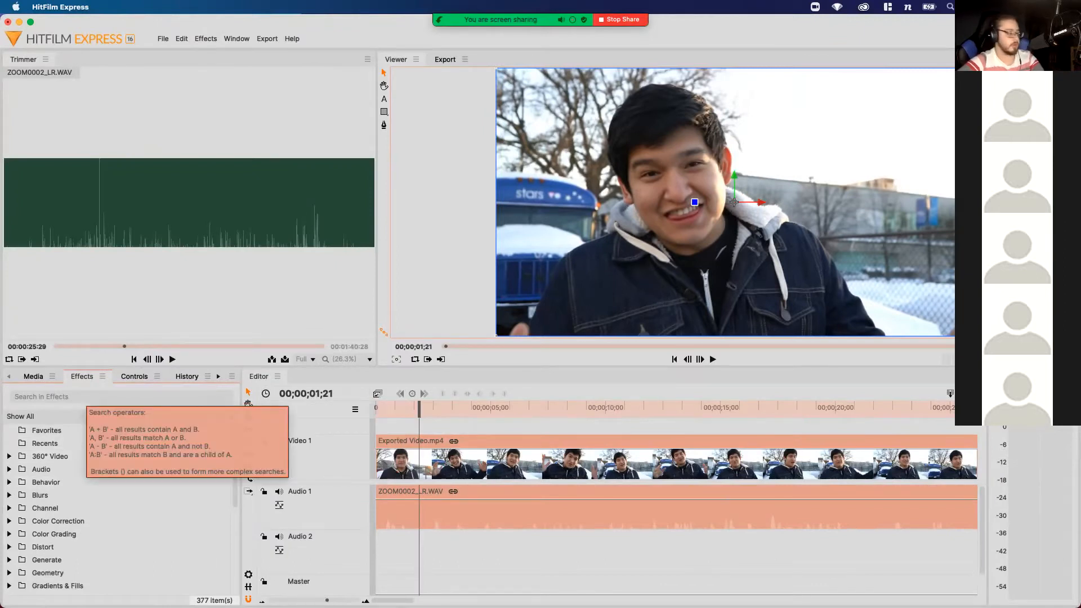
left_click(84, 396)
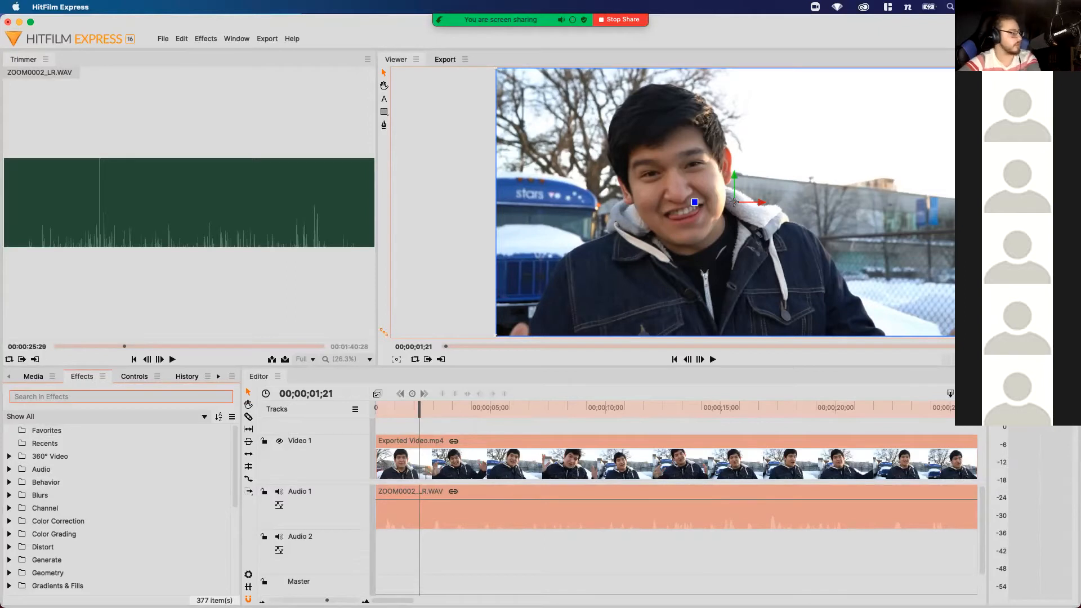
left_click(34, 376)
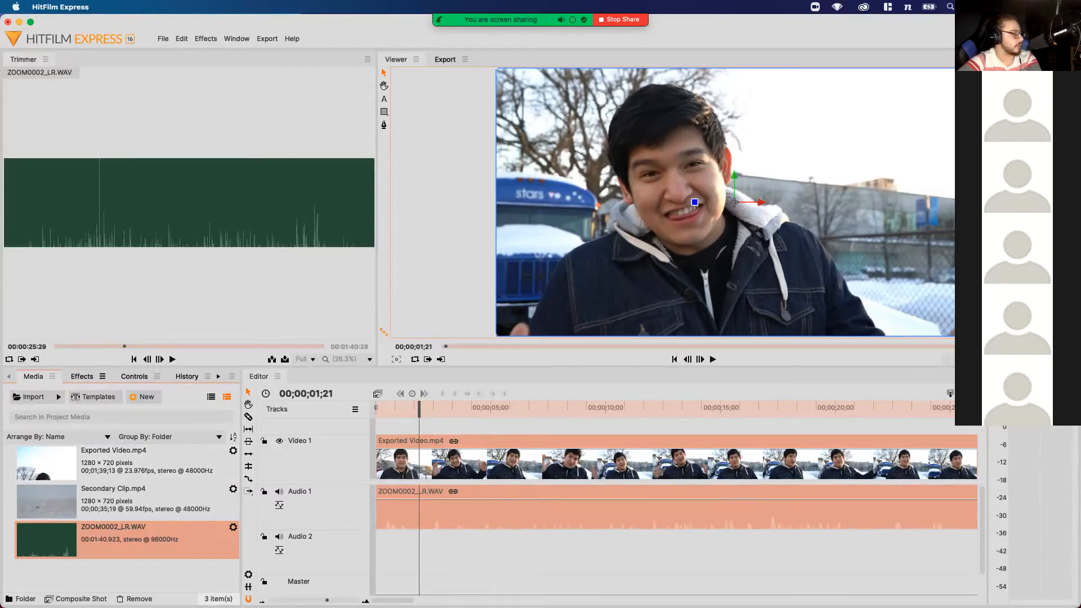
left_click(100, 377)
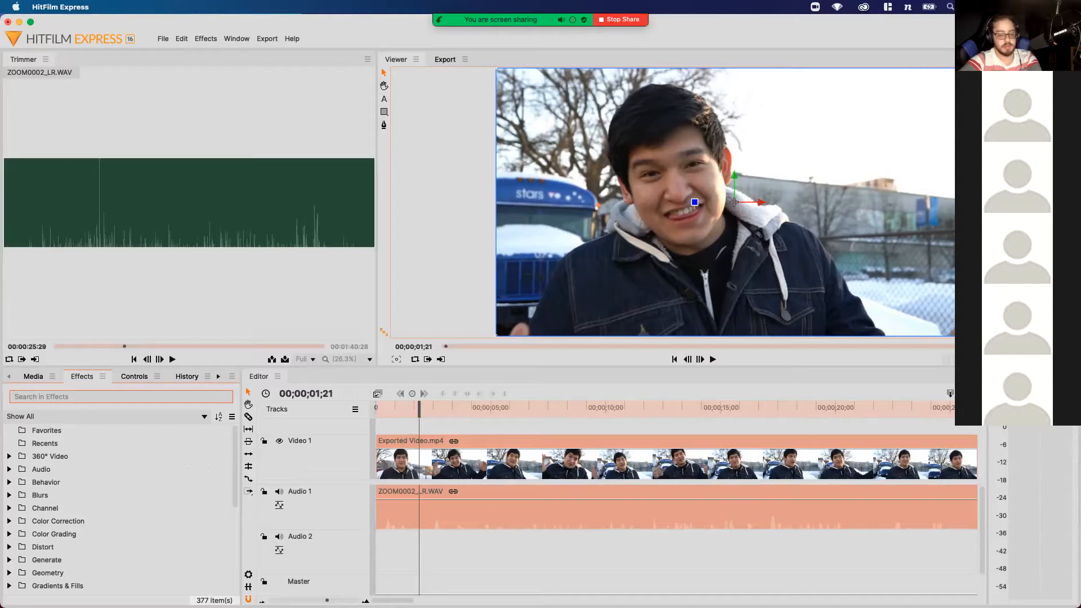
type("dissolve")
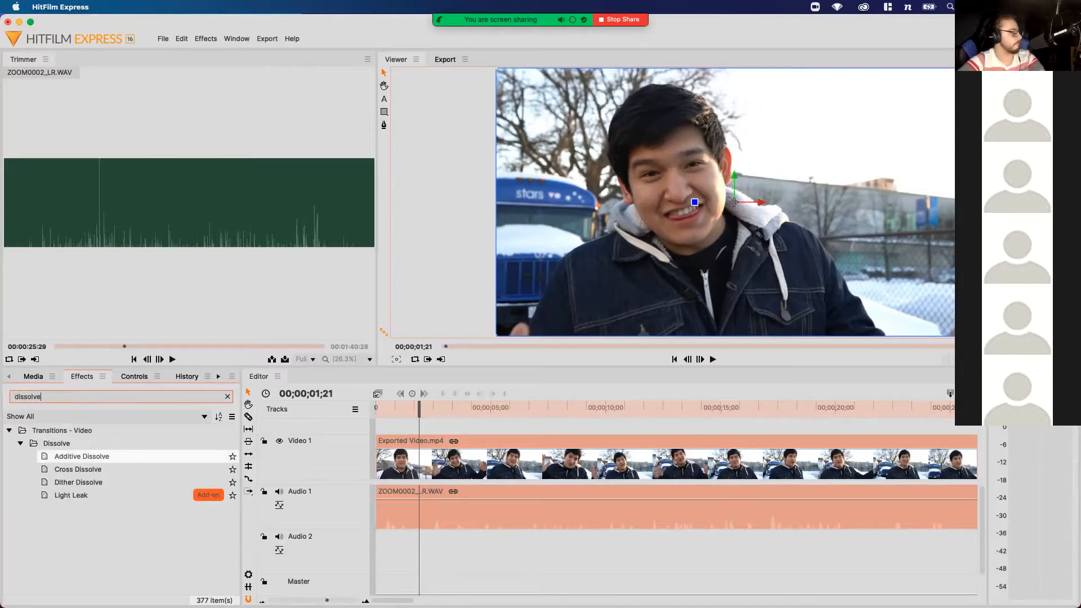
left_click(78, 469)
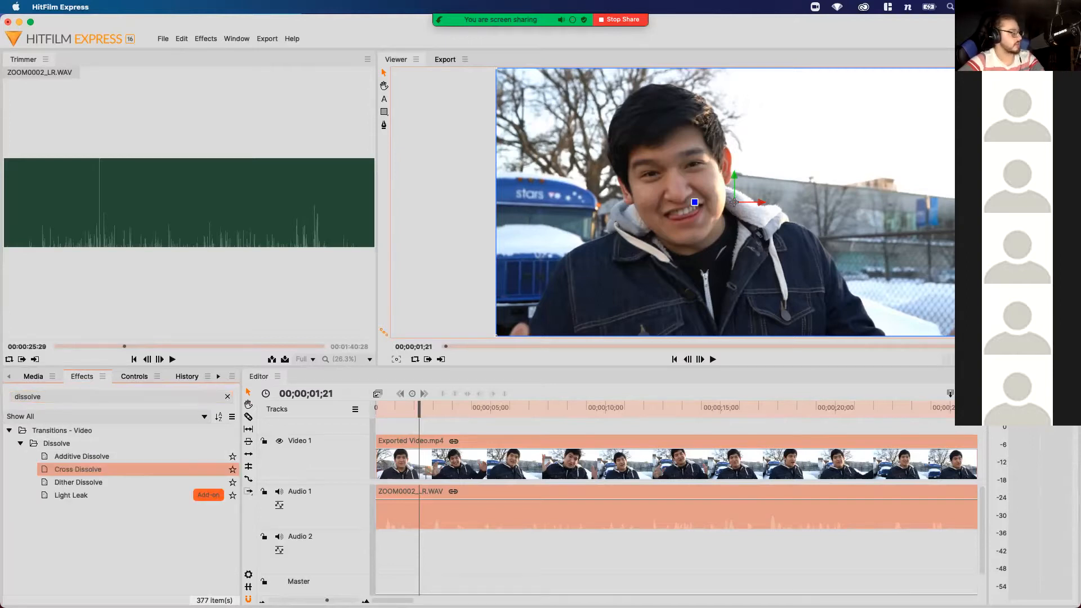
left_click_drag(78, 469, 375, 409)
key("space")
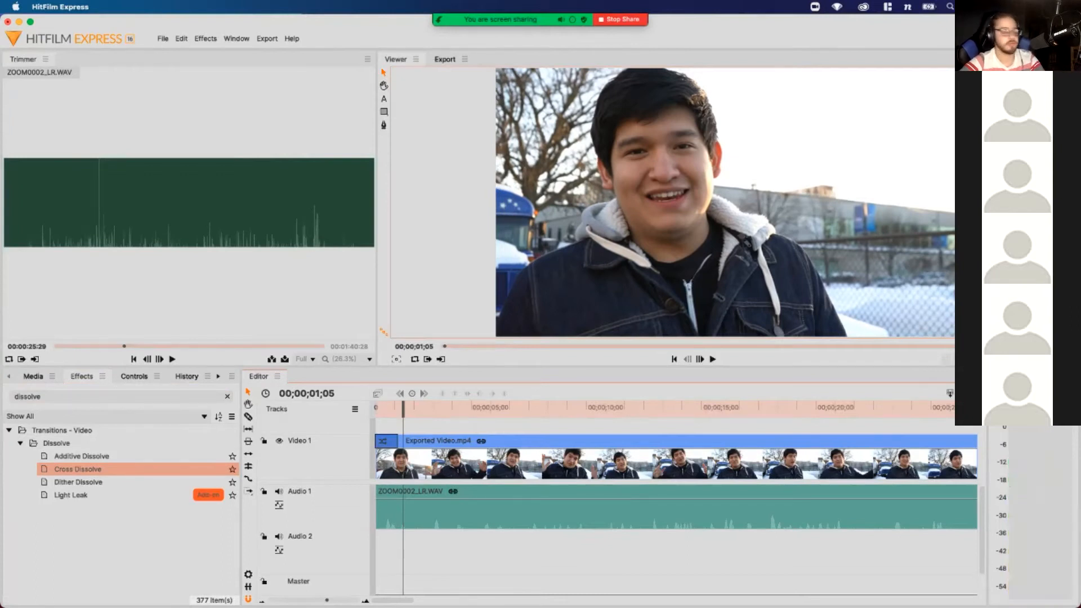
Search the effects for "fade" and add a Cross Fade to the start of ZOOM0002_LR.WAV
double_click(27, 396)
type("fade")
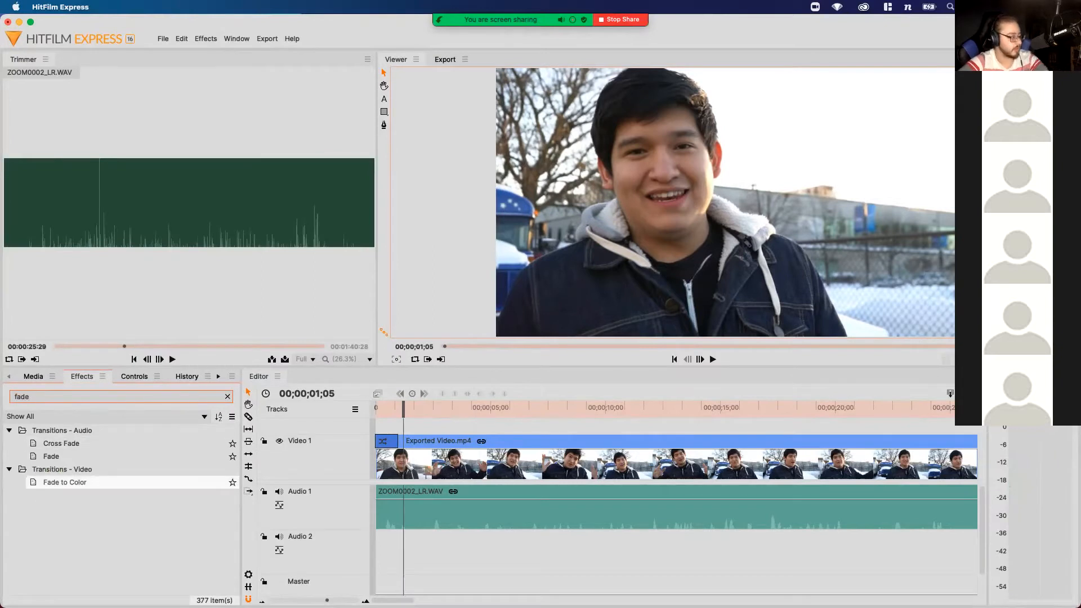
left_click(61, 443)
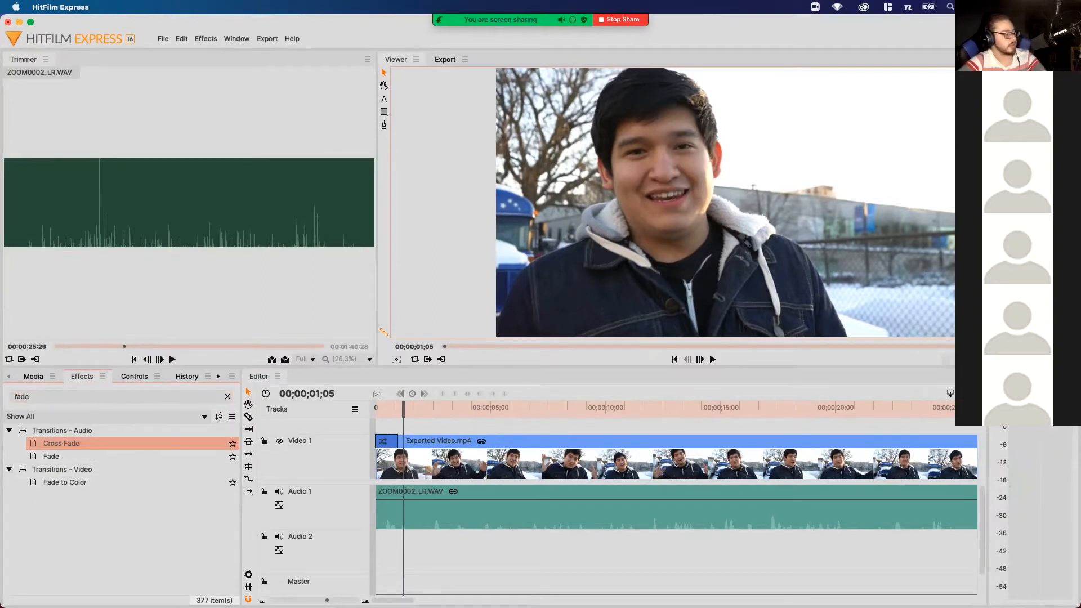
left_click_drag(62, 443, 387, 507)
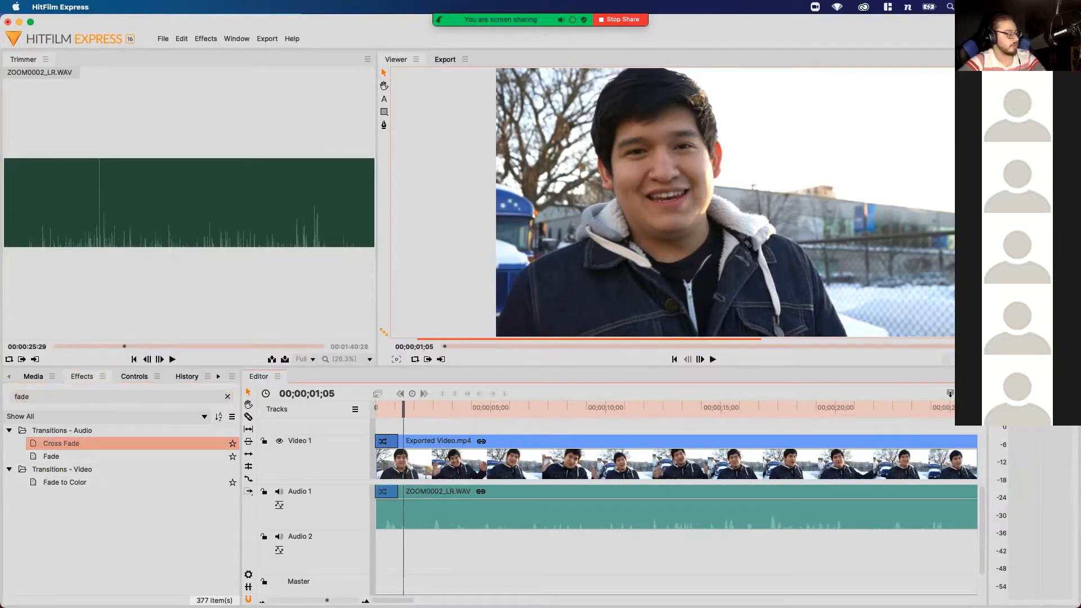
Play the clips from the beginning up to 00;00;02;20 to check the opening video and audio transitions
key("Home")
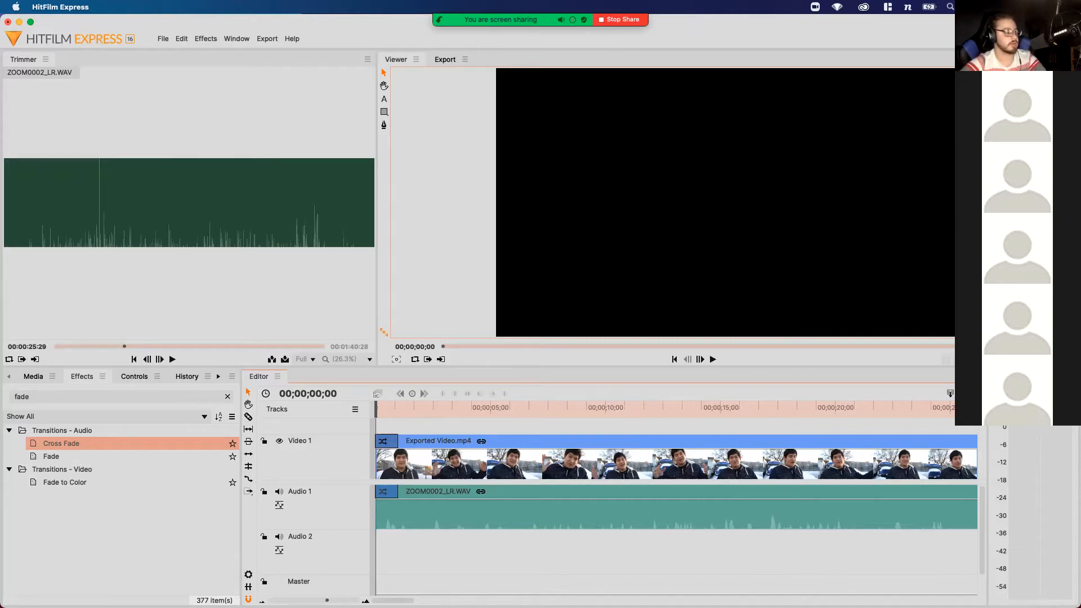
key("space")
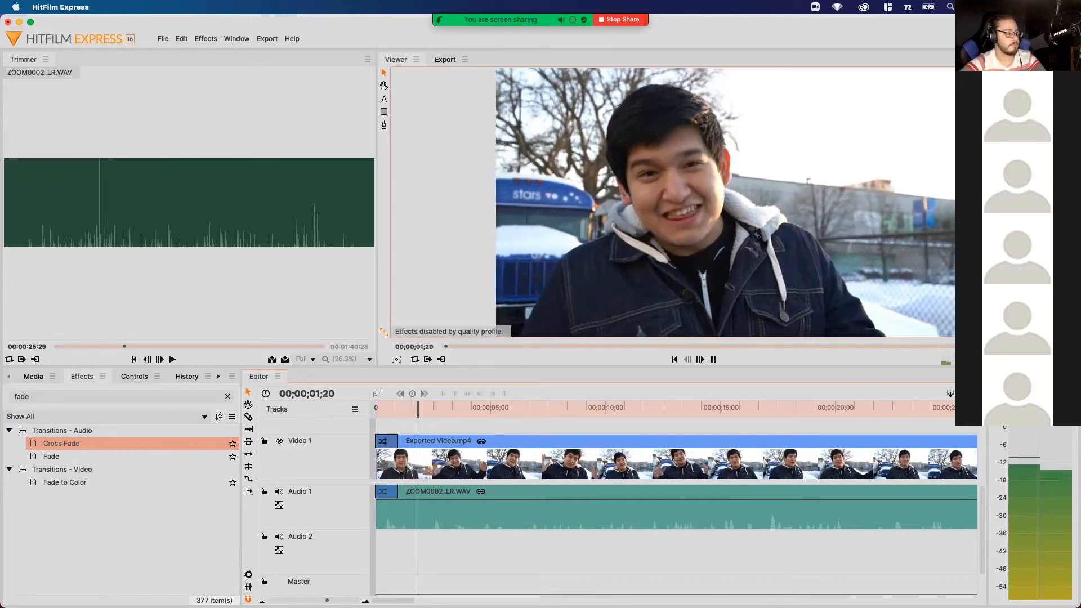
key("space")
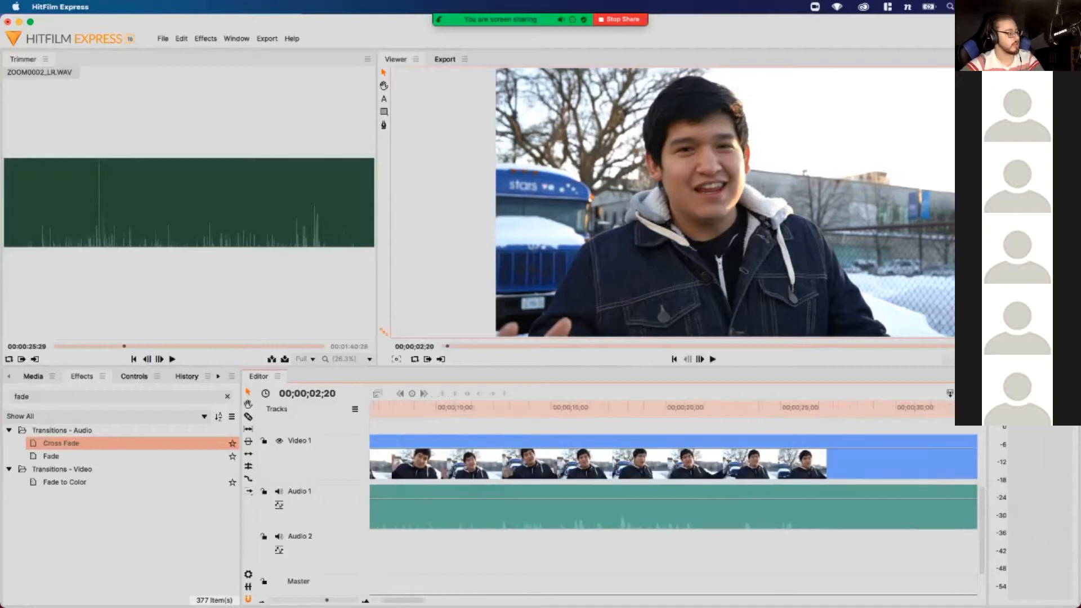
Scrub forward to 00;00;16;11 and go to 00;01;27;10 to inspect the end of the linked clips
left_click_drag(441, 408, 754, 408)
scroll(754, 408, "down", 4)
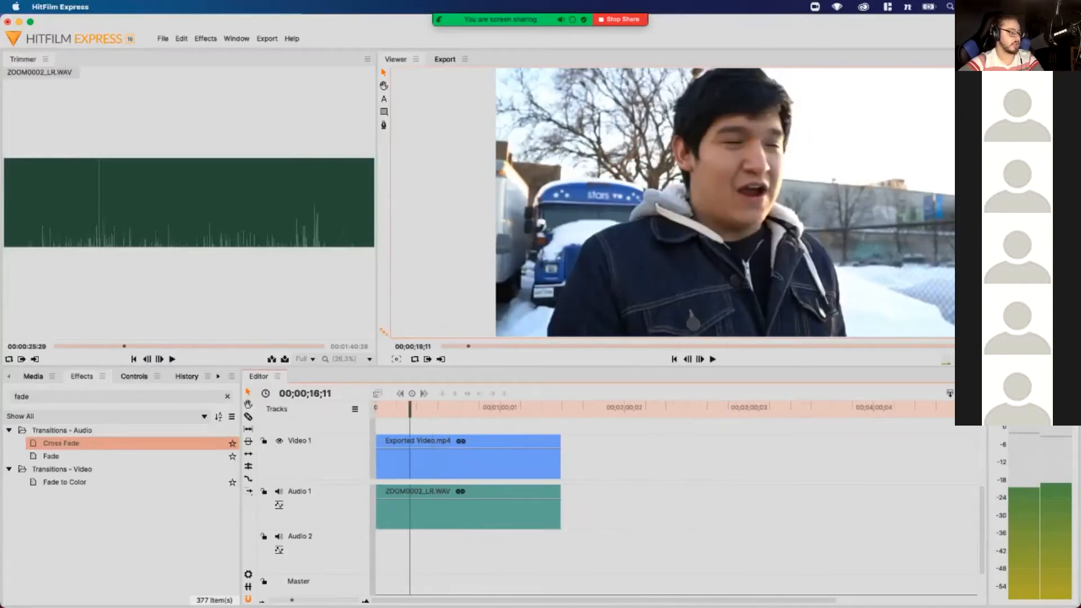
left_click(557, 407)
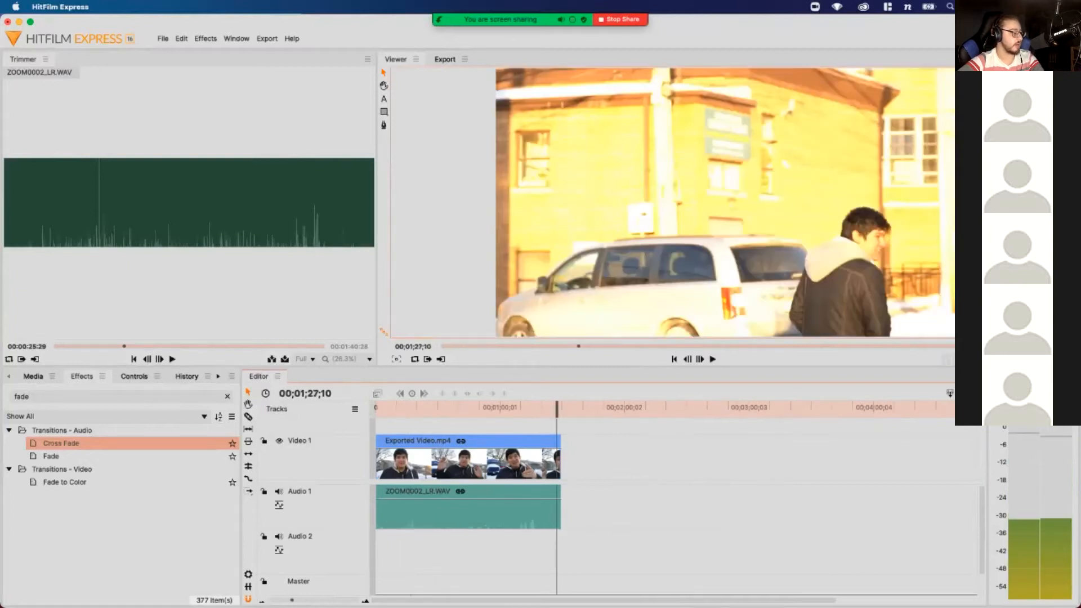
key("=")
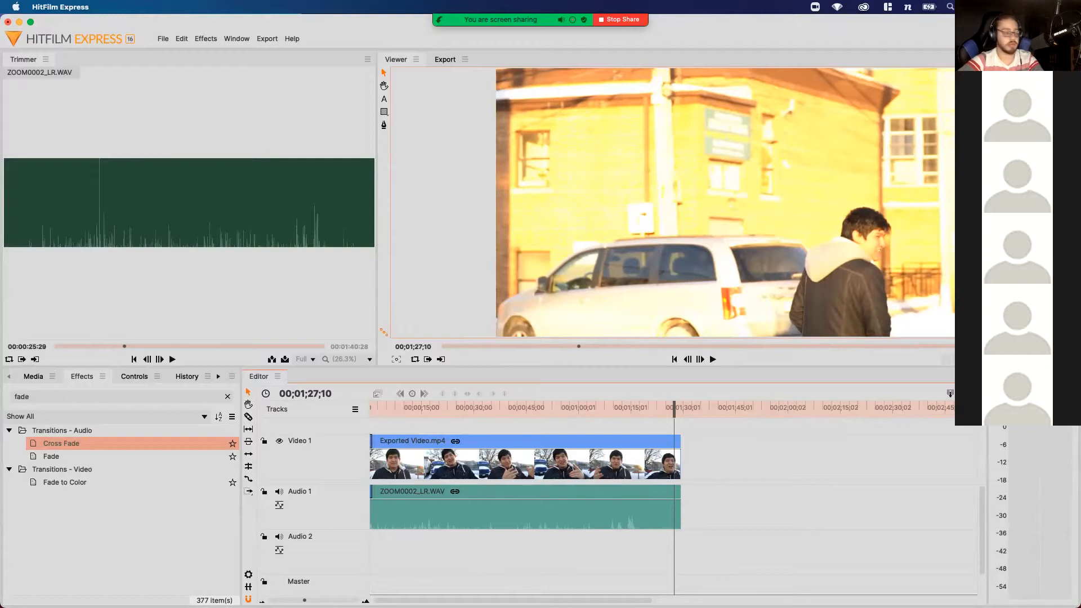
mouse_move(541, 605)
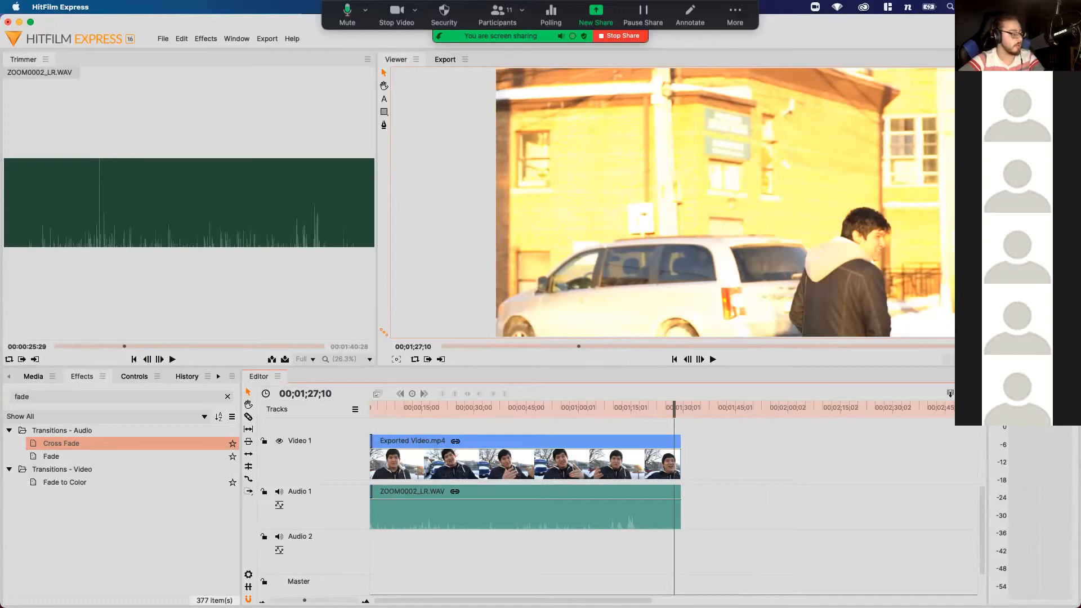
Replay the opening fade-in from the timeline start up to 00;00;00;15 and move the playhead to 00;01;15;23
key("Home")
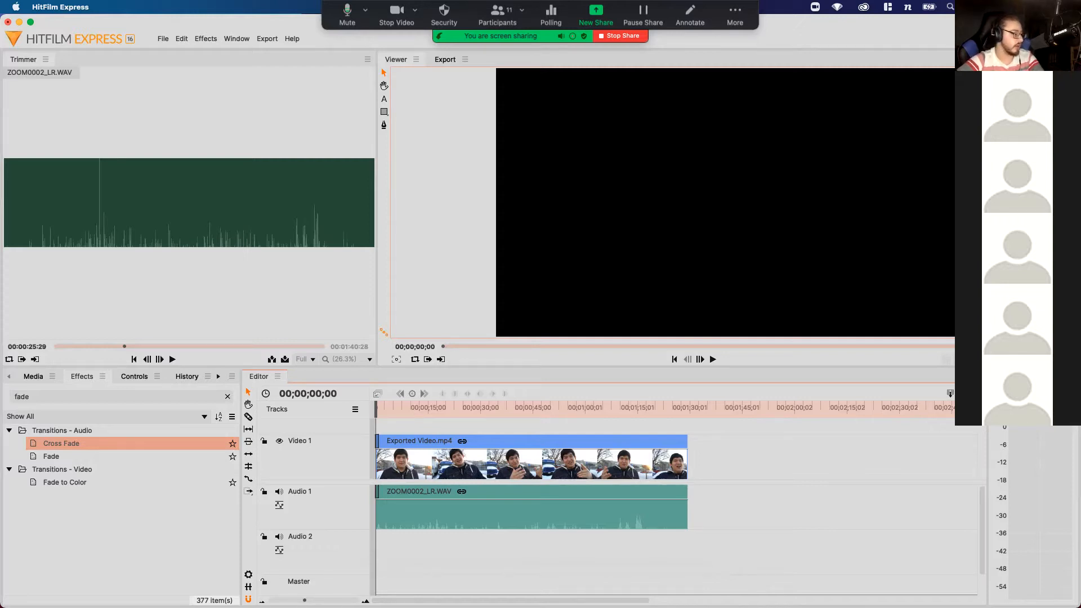
key("space")
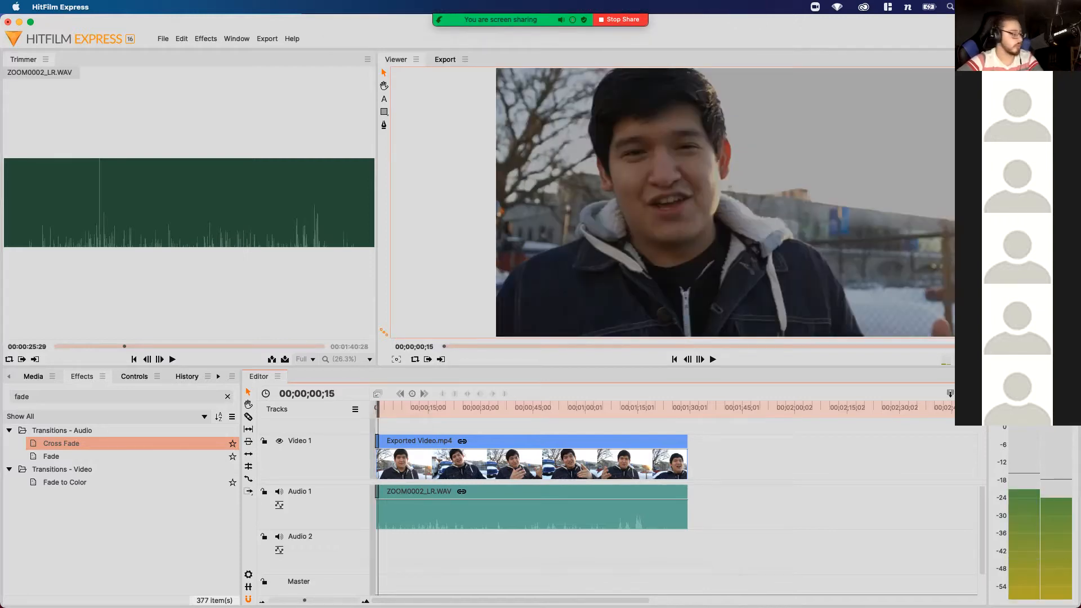
key("space")
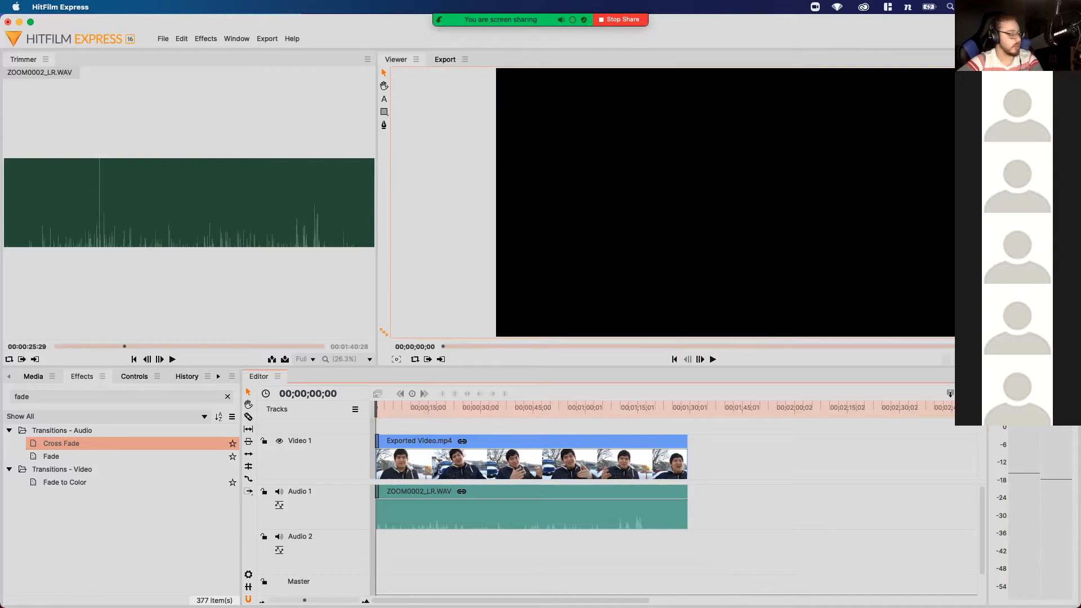
key("space")
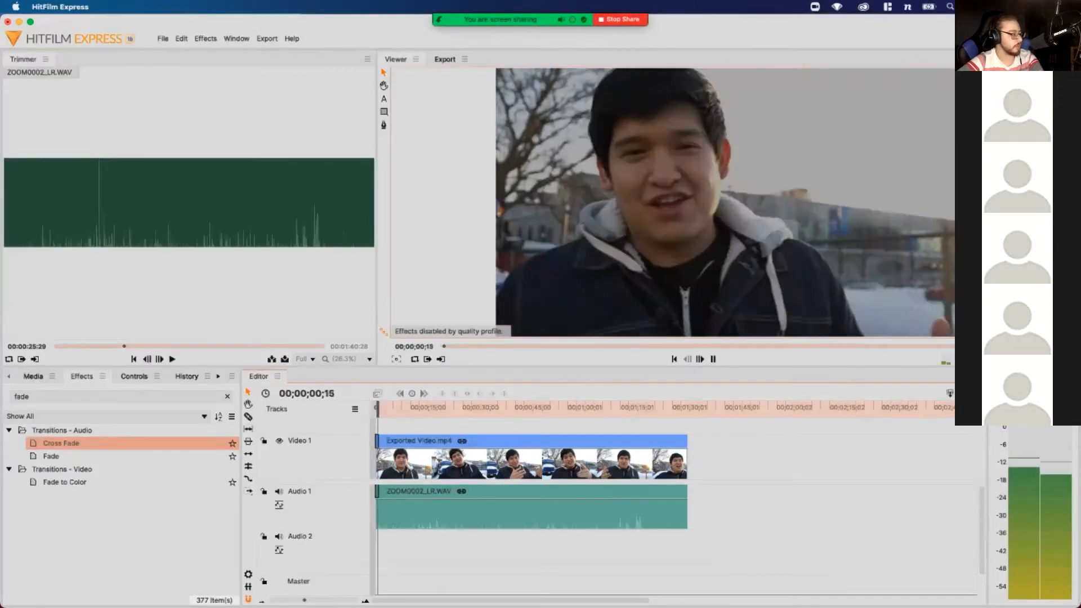
left_click(677, 408)
left_click(640, 408)
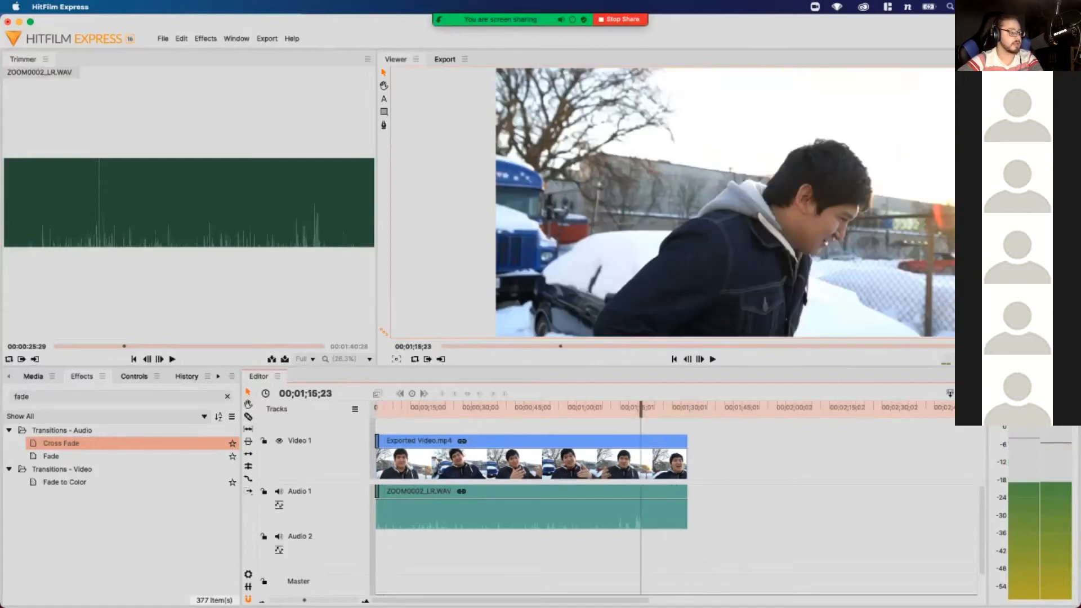
Play the linked clips from 00;01;09;16 to find the ending, and slice both Exported Video.mp4 and ZOOM0002_LR.WAV at 00;01;18;07
left_click_drag(640, 408, 635, 408)
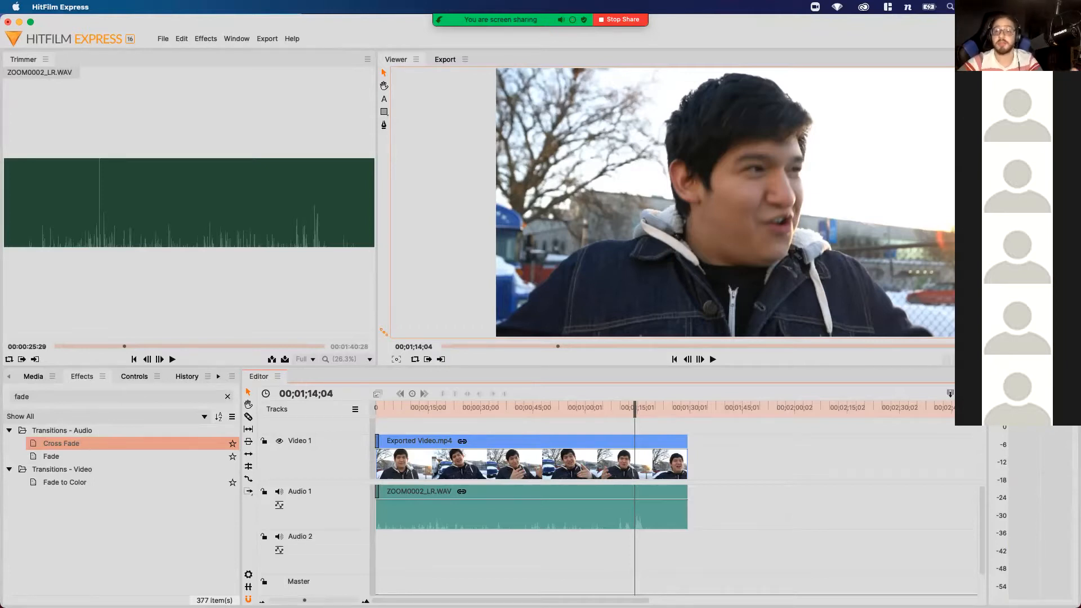
left_click_drag(634, 408, 619, 408)
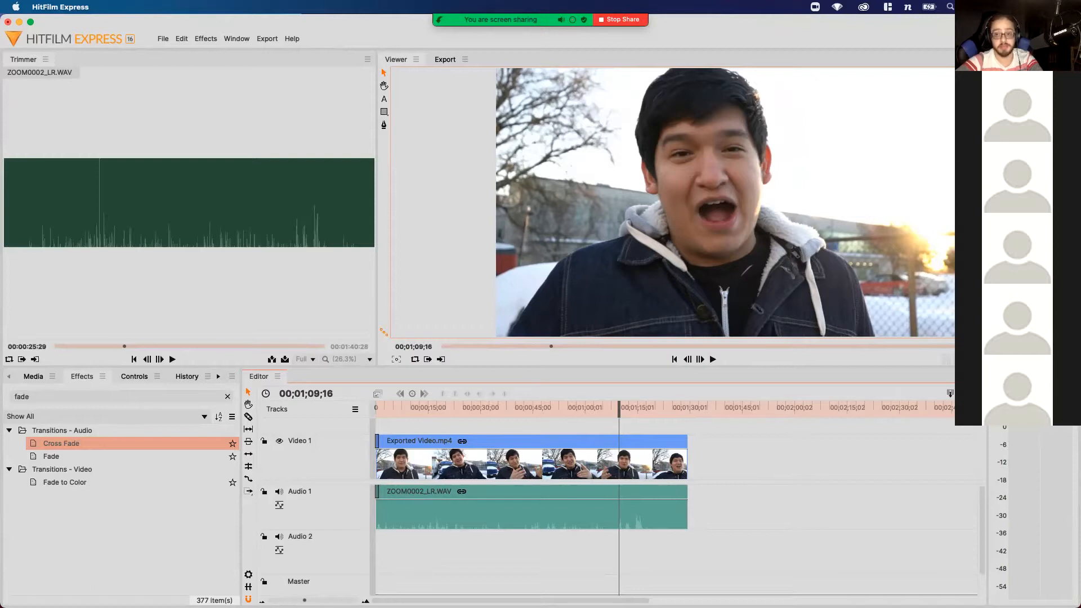
key("space")
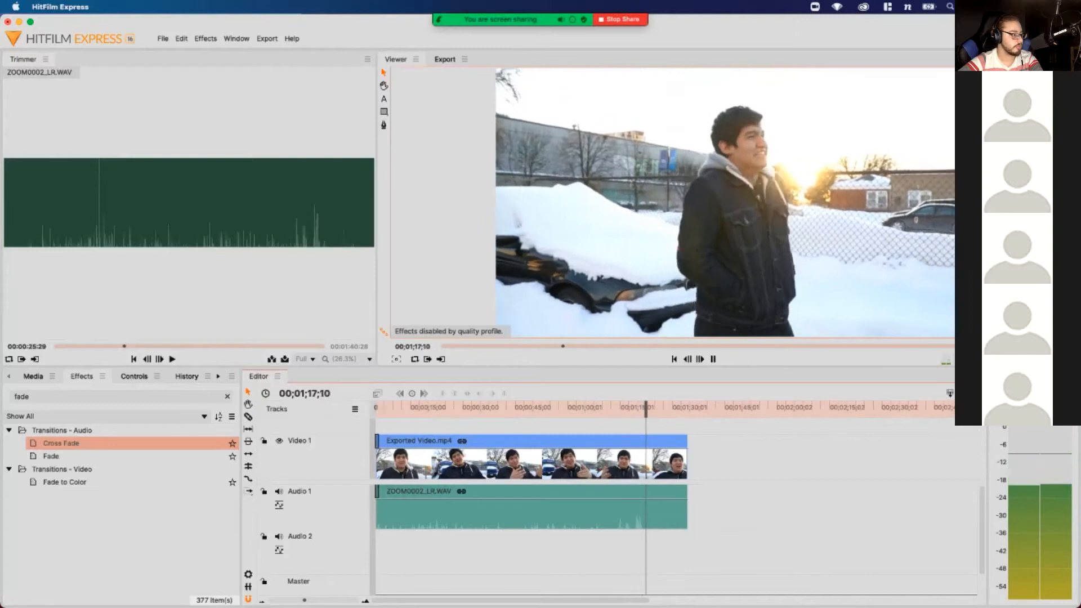
key("space")
key("c")
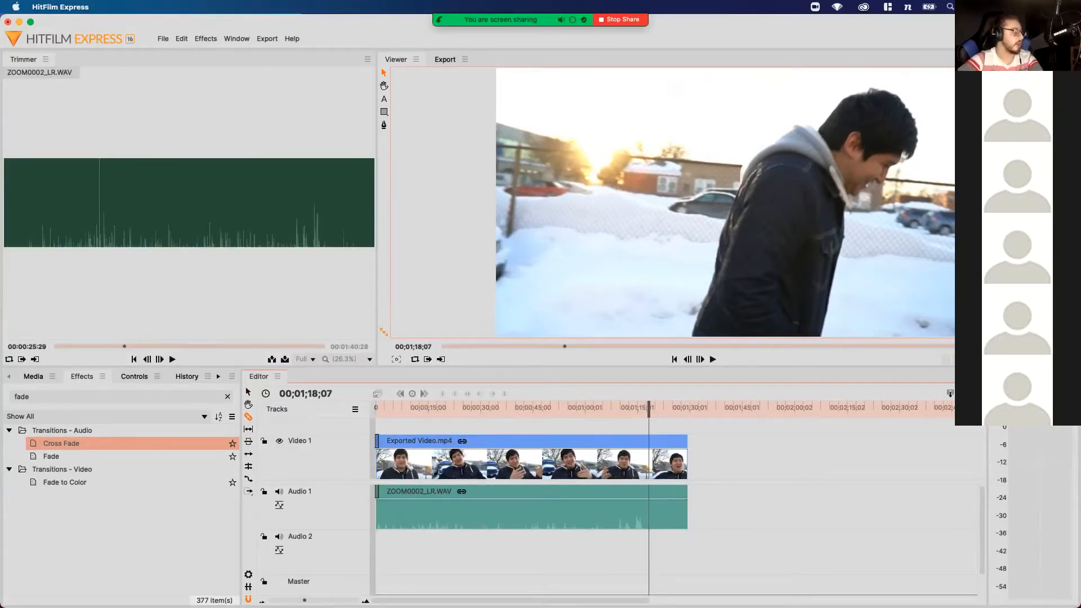
left_click_drag(305, 600, 328, 600)
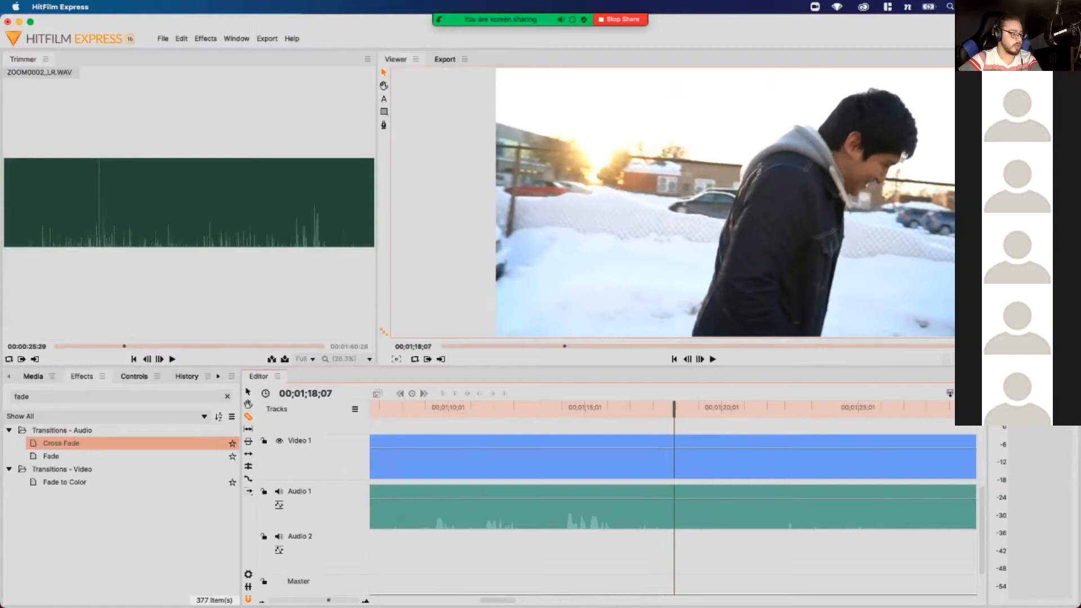
key("super+shift+d")
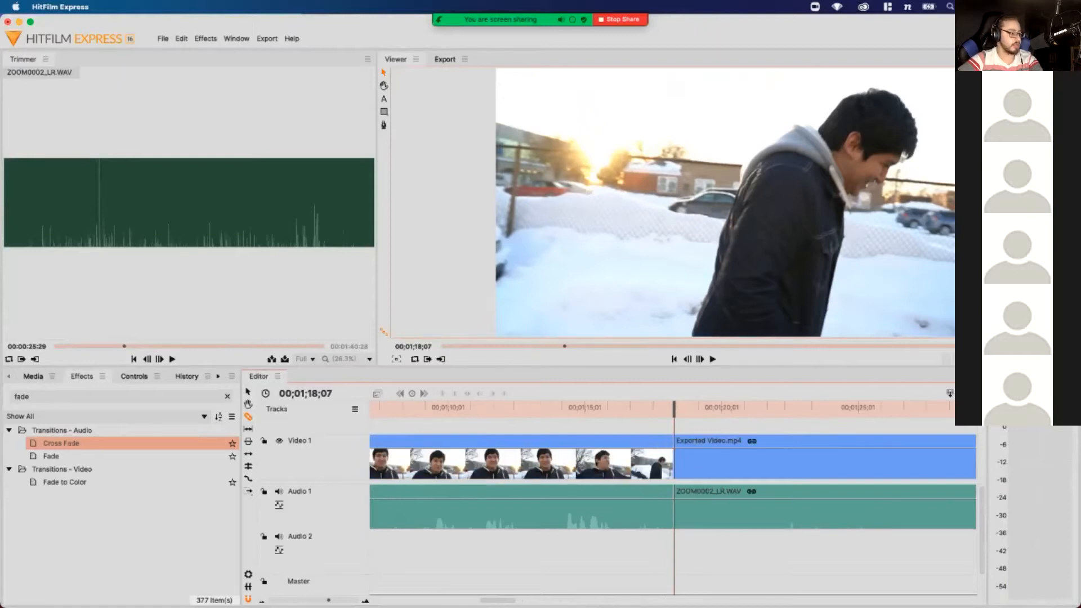
key("v")
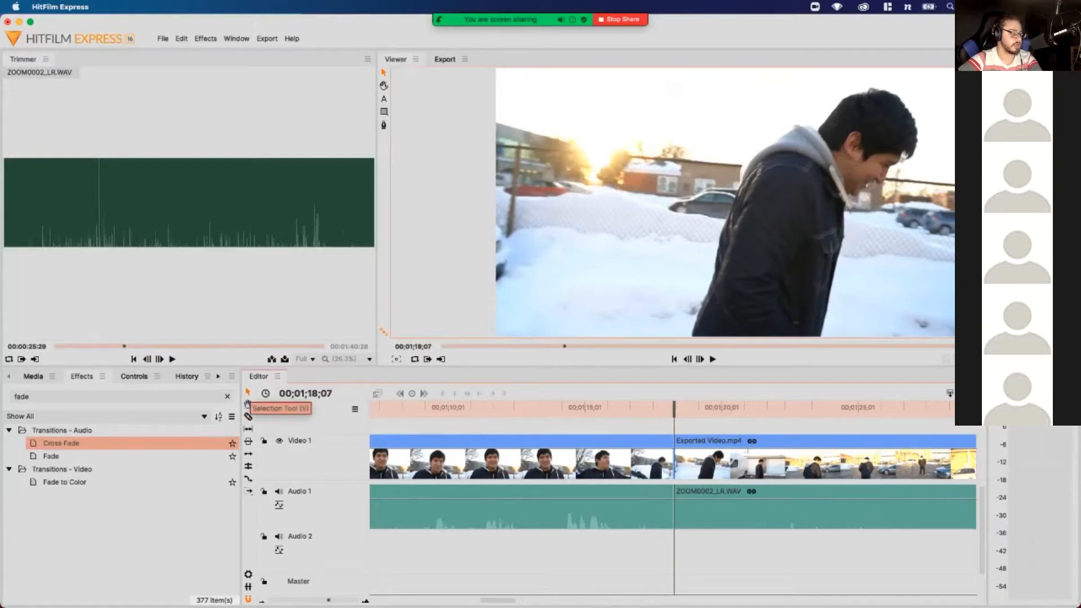
Move the cut-off end segment of the linked video and audio away from the main clips, past the two-minute mark
left_click_drag(748, 451, 1001, 452)
left_click_drag(329, 601, 291, 601)
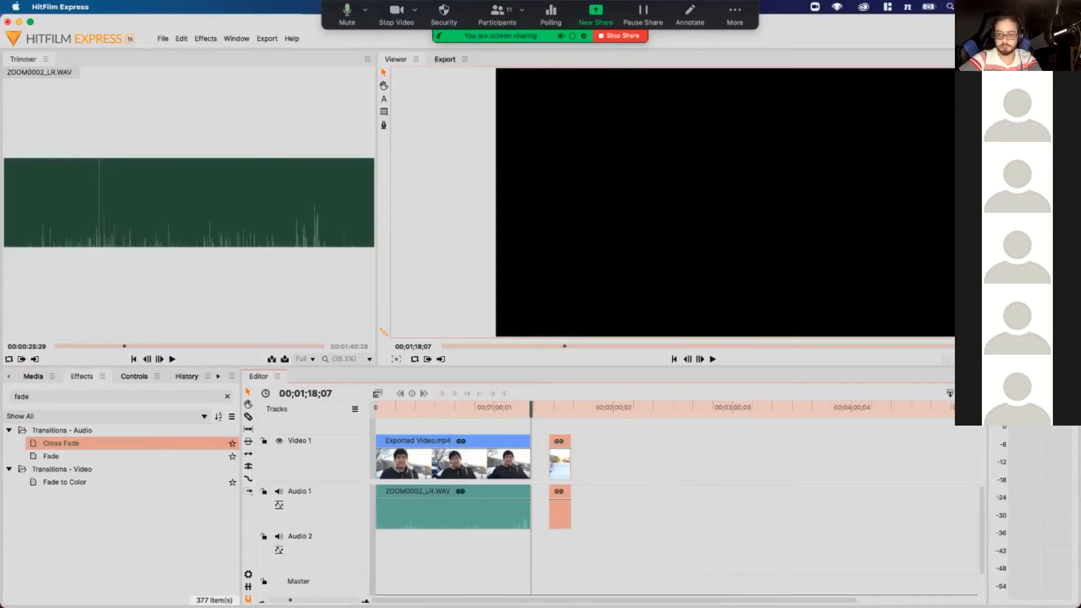
left_click_drag(560, 456, 642, 456)
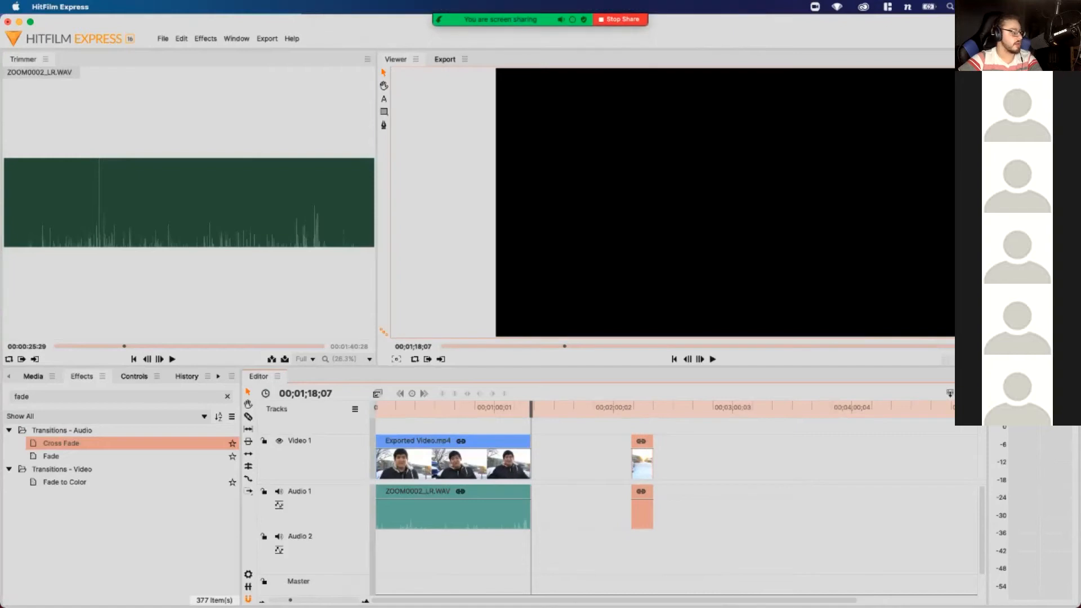
Add a Cross Fade audio transition to the end of the main ZOOM0002_LR.WAV clip at 00;01;18;07
key("equal")
key("equal")
key("equal")
key("equal")
key("equal")
key("equal")
key("equal")
key("equal")
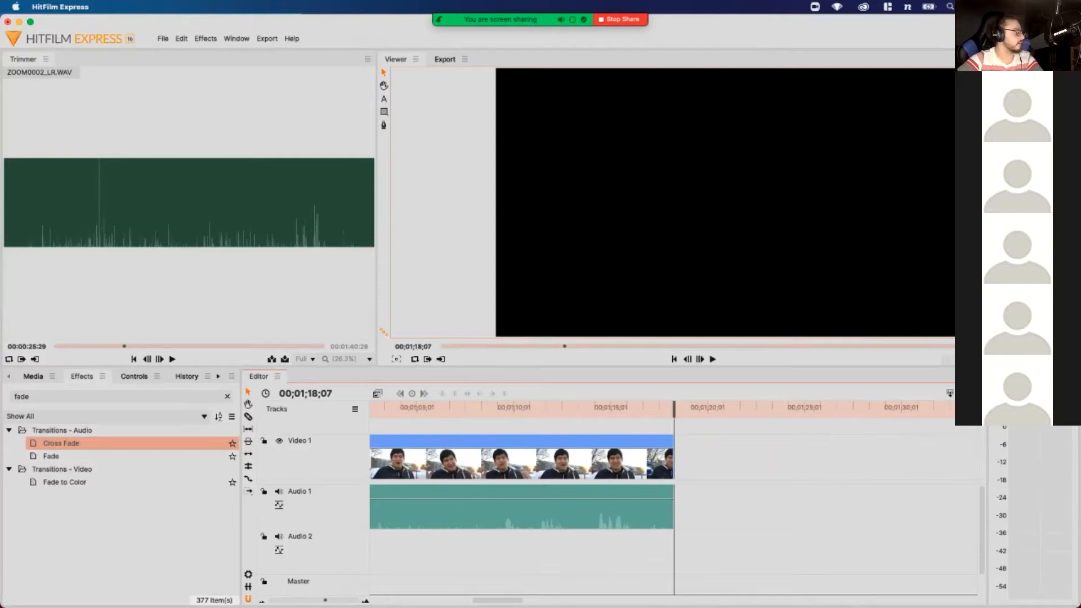
left_click_drag(61, 443, 664, 491)
Search the effects for "disso" and add a Cross Dissolve to the end of the main Exported Video.mp4 clip
double_click(22, 396)
type("disso")
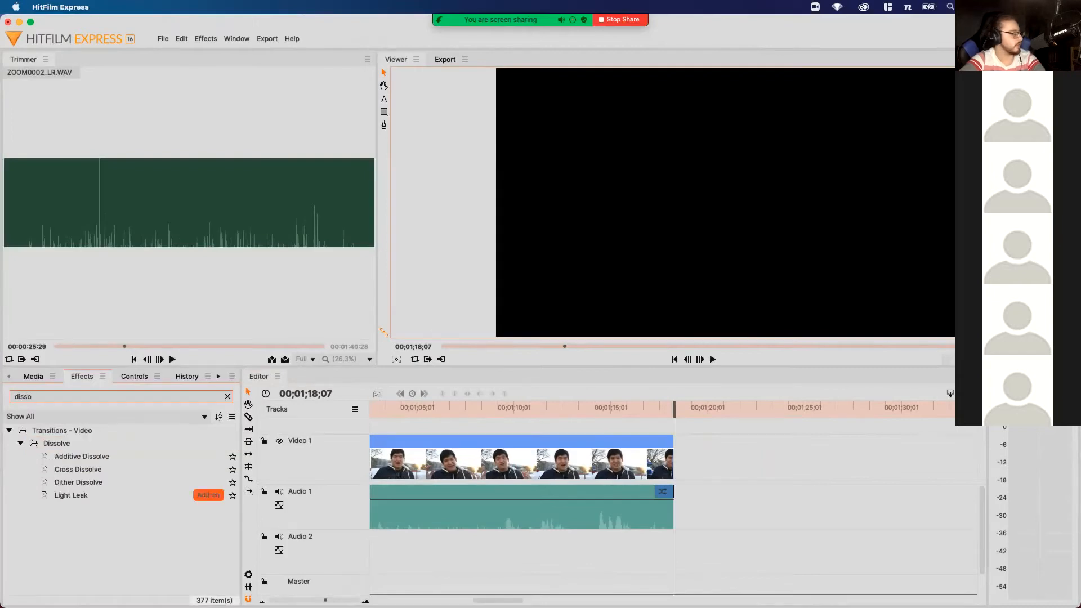
left_click(78, 469)
left_click_drag(77, 469, 541, 409)
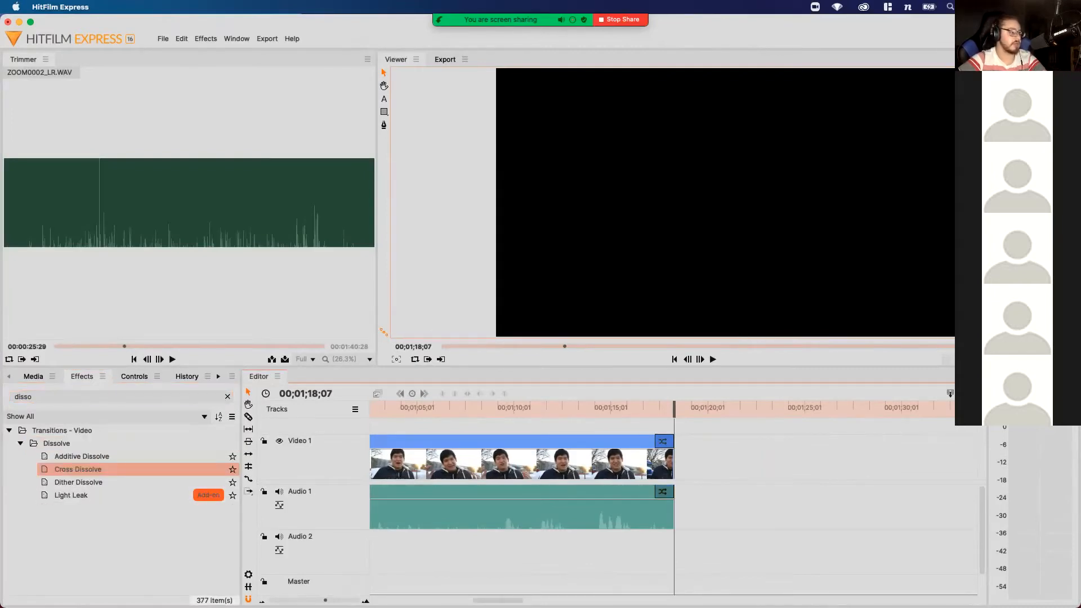
Play the end of the main clips up to 00;01;19;04 to check the closing transitions, and return to 00;01;10;21
key("space")
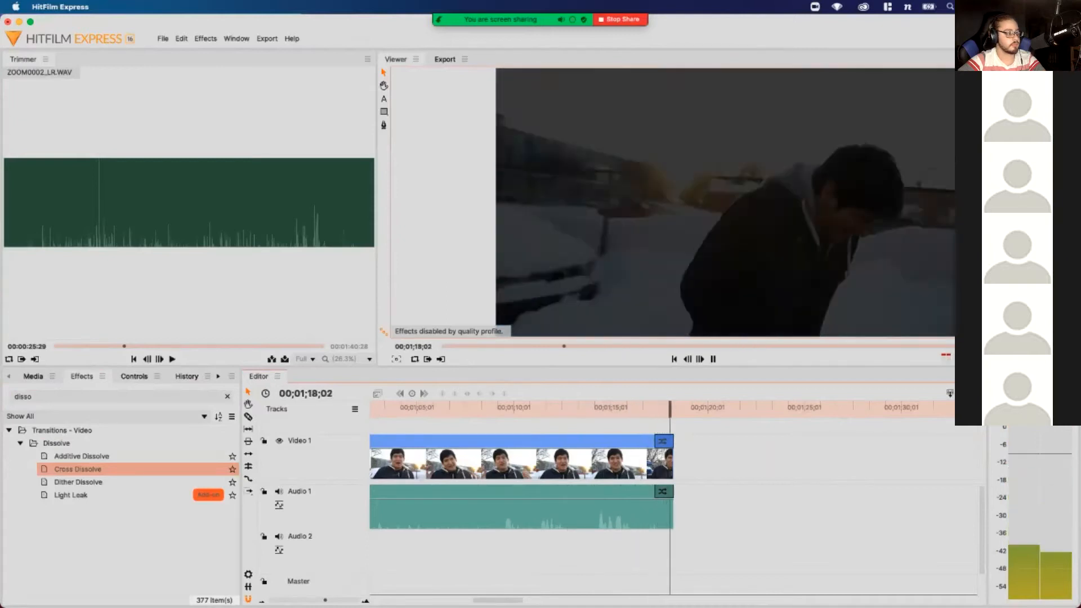
key("space")
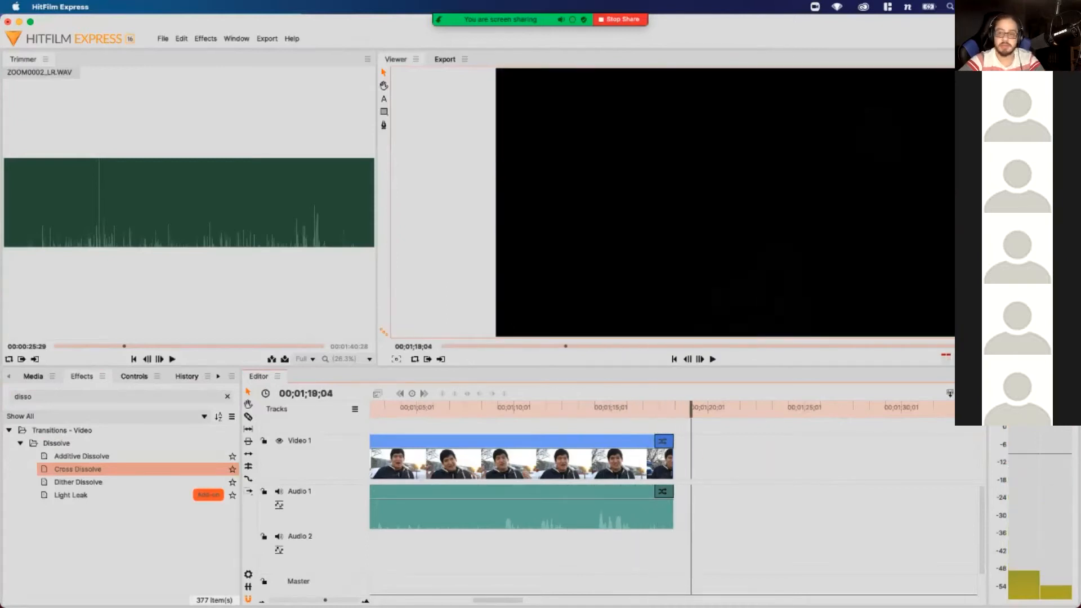
scroll(674, 489, "left", 6)
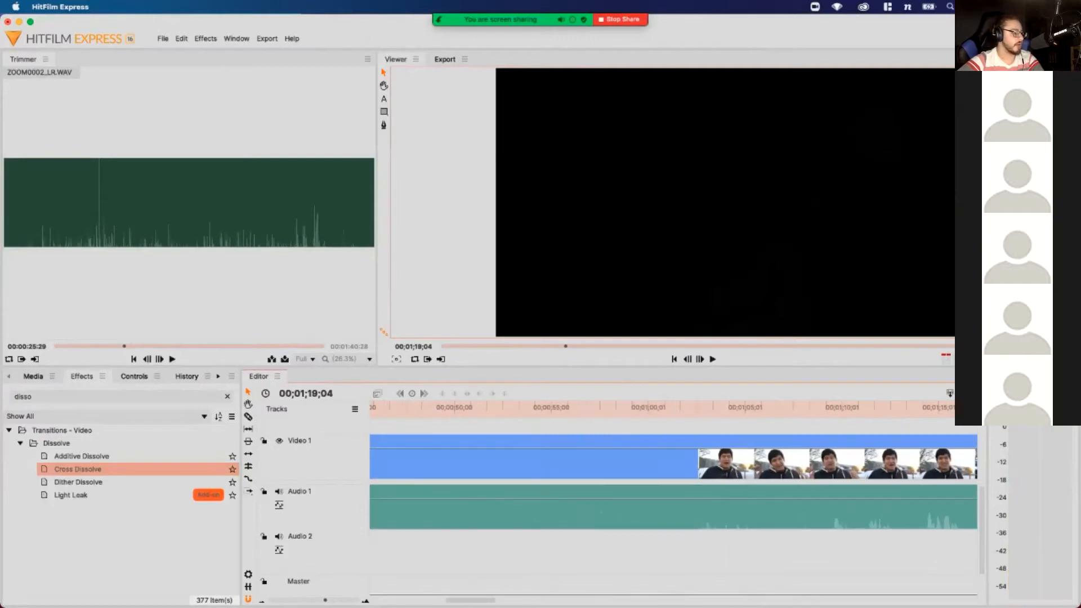
scroll(673, 489, "down", 10)
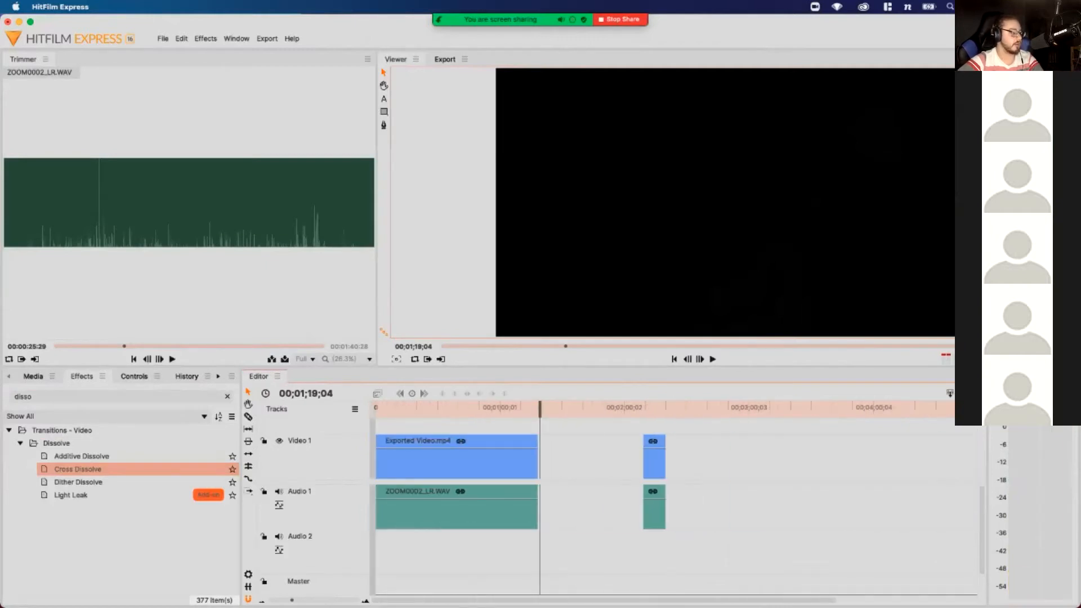
left_click(523, 408)
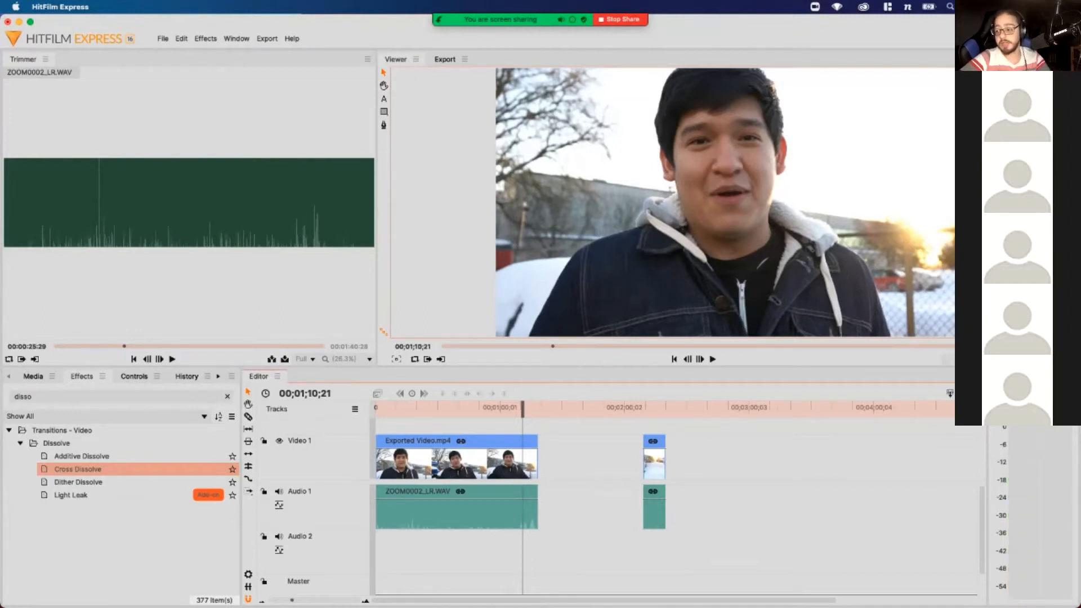
Play and scrub through the first three seconds of the timeline to find where the speaker introduces himself
left_click_drag(523, 409, 378, 409)
key("space")
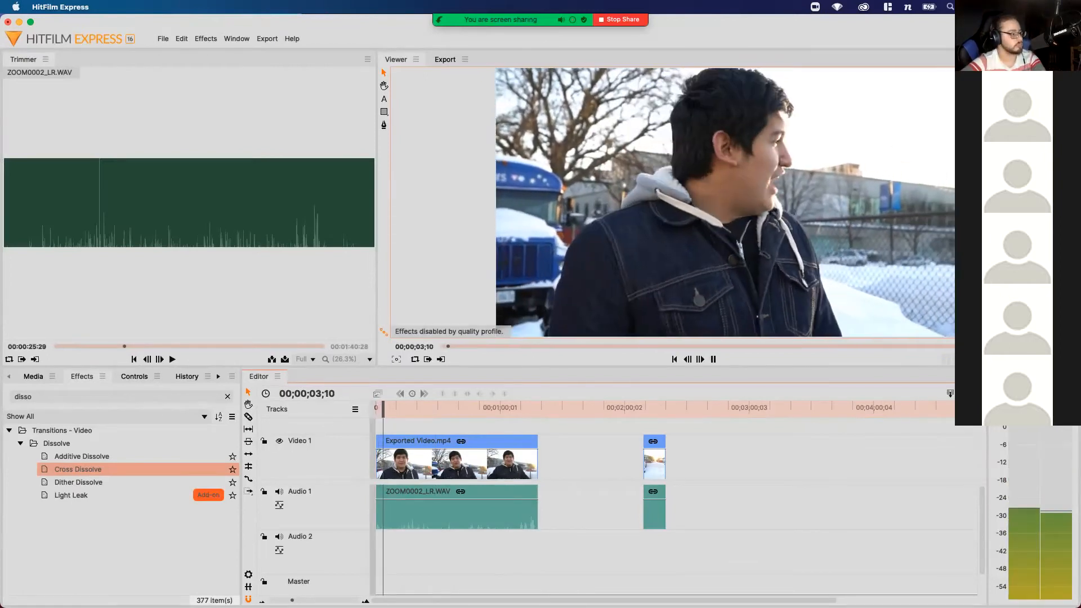
key("space")
left_click_drag(291, 600, 314, 600)
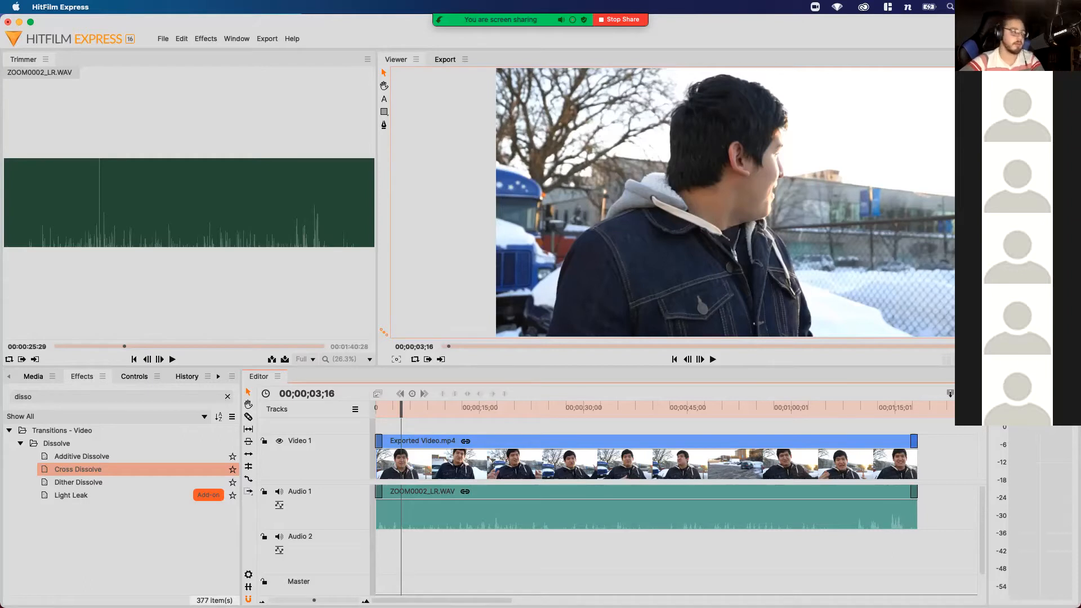
left_click(397, 408)
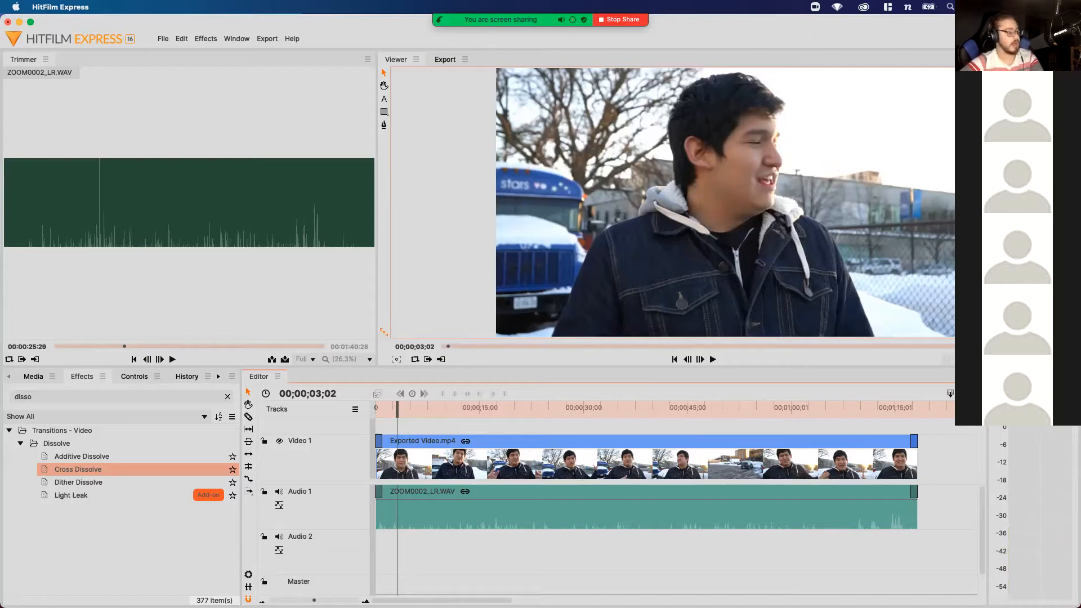
left_click(391, 408)
key("space")
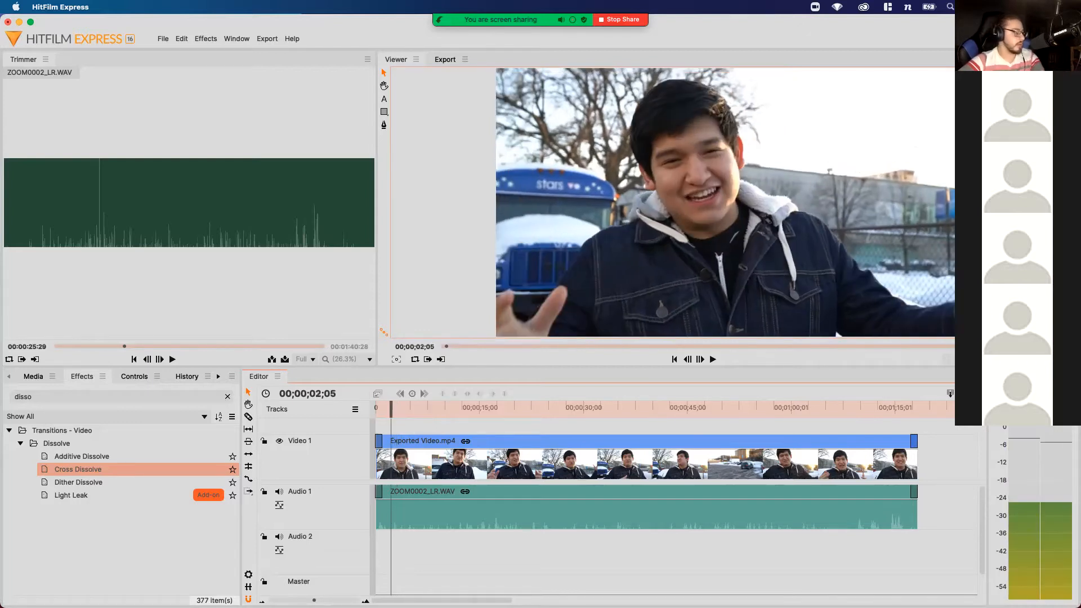
left_click(389, 408)
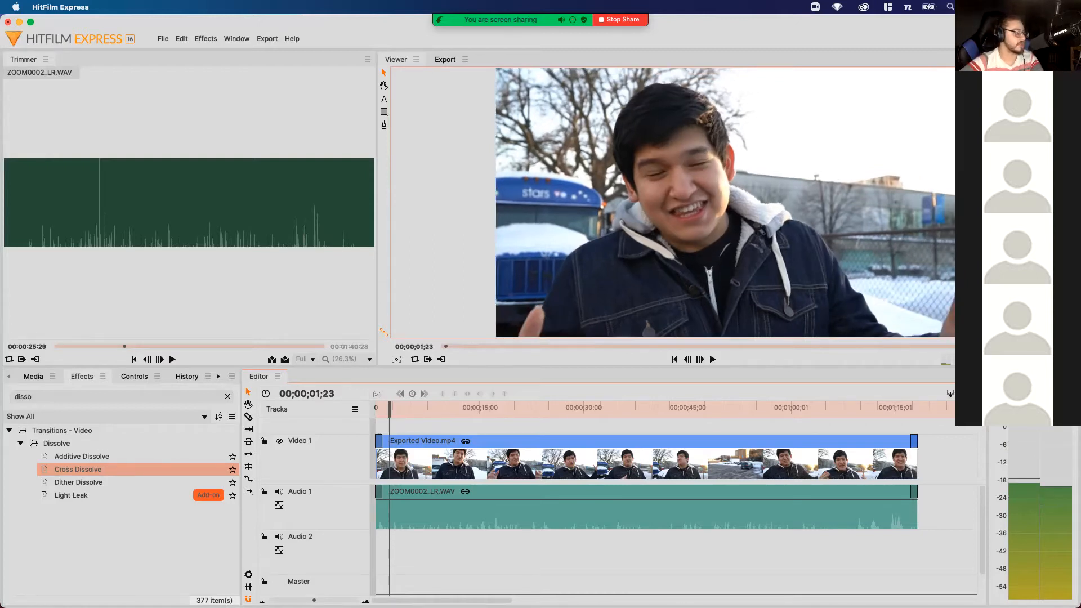
Play from the timeline start to 00;00;02;10 and add a text title with the speaker's name in the frame's lower-left area
key("Home")
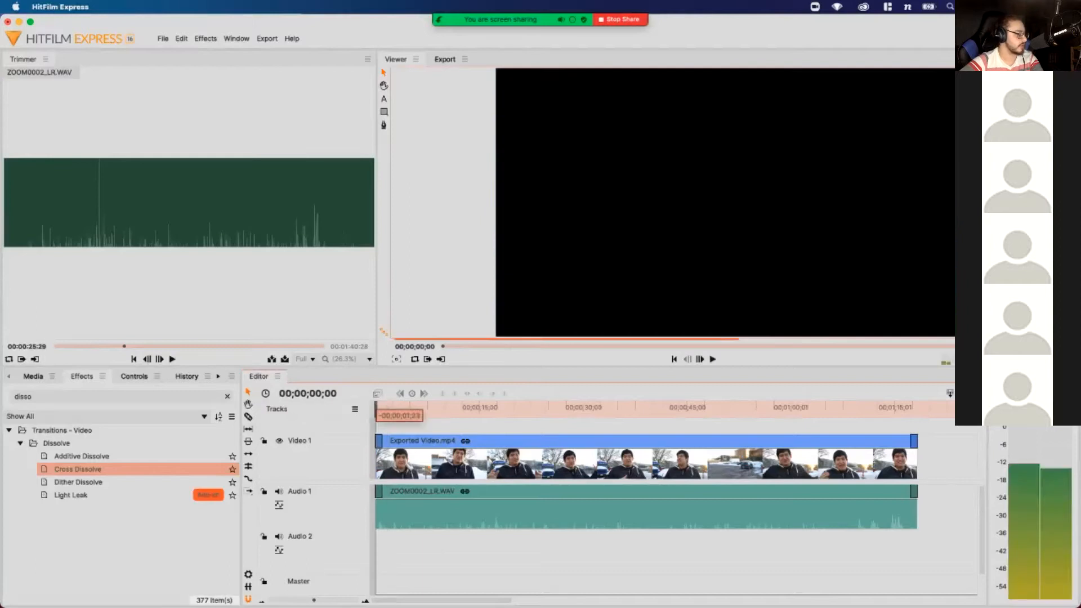
key("space")
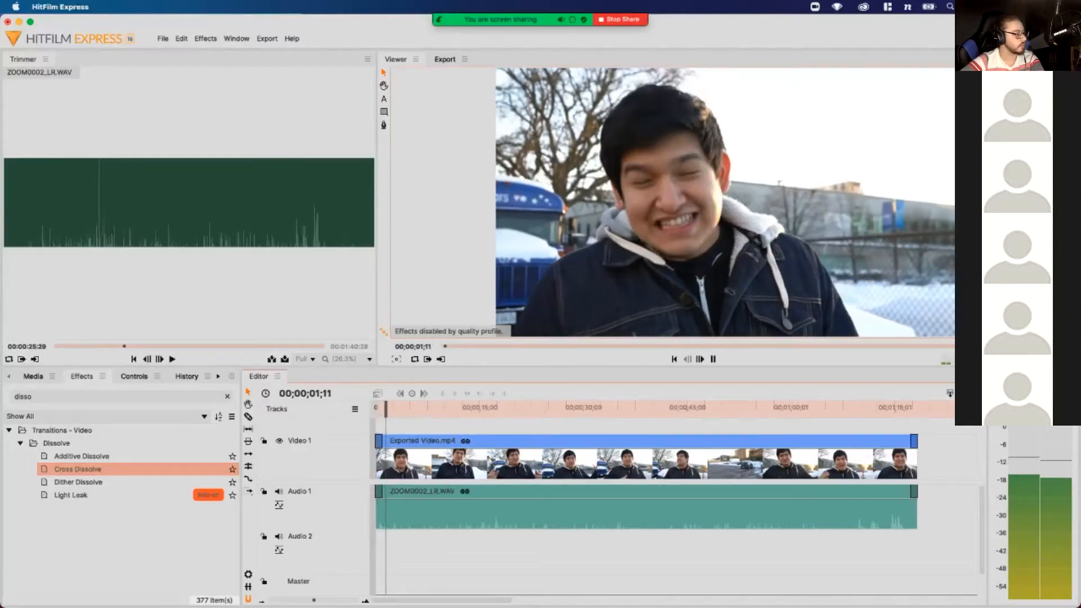
key("space")
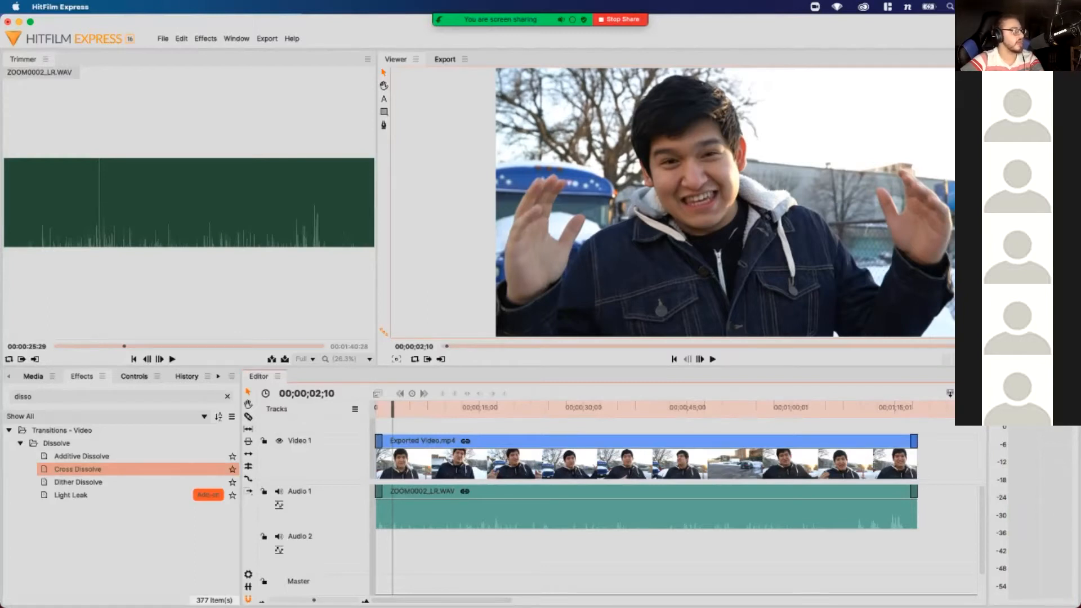
left_click(384, 99)
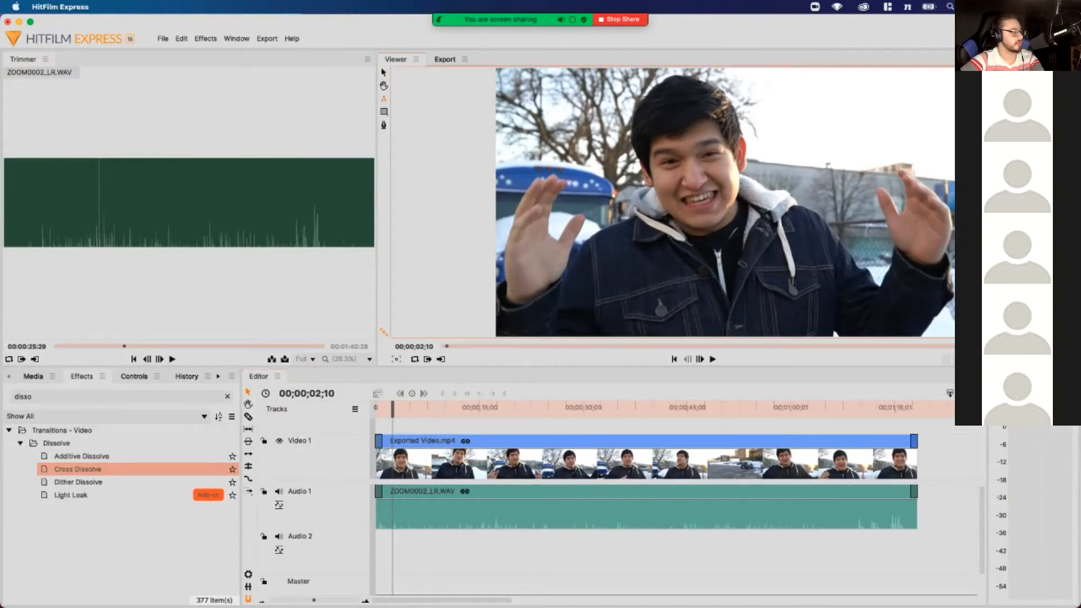
left_click(544, 307)
type("Nathan V")
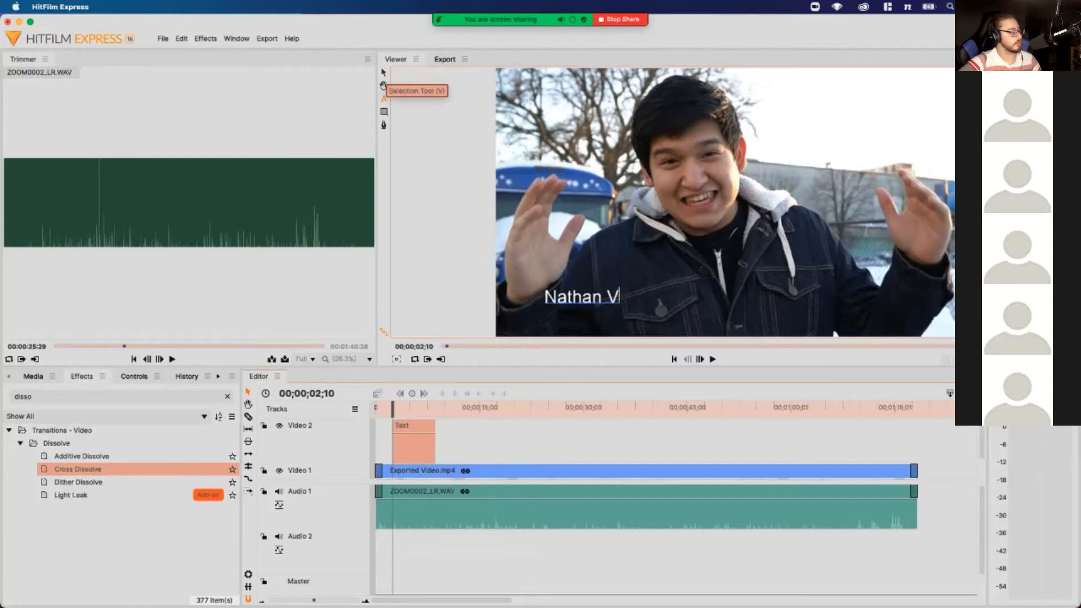
left_click(384, 73)
mouse_move(582, 296)
left_mouse_down()
mouse_move(626, 273)
mouse_move(581, 296)
mouse_move(577, 312)
left_mouse_up()
key("super+z")
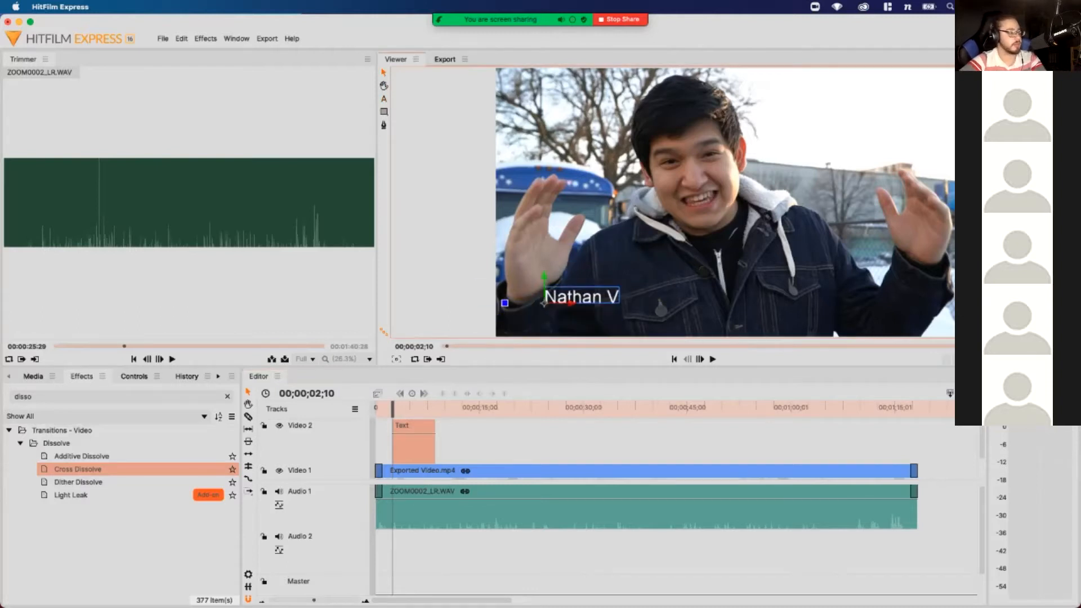
Preview the name title around 00;00;03;19 and replay from 00;00;01;17 to check its timing against the speech
key("space")
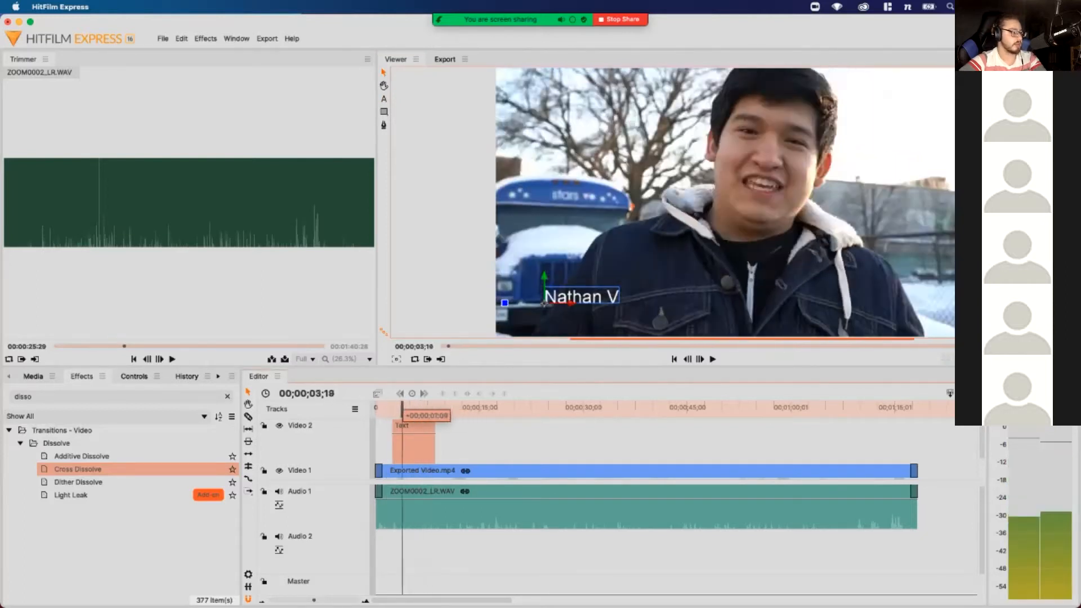
key("space")
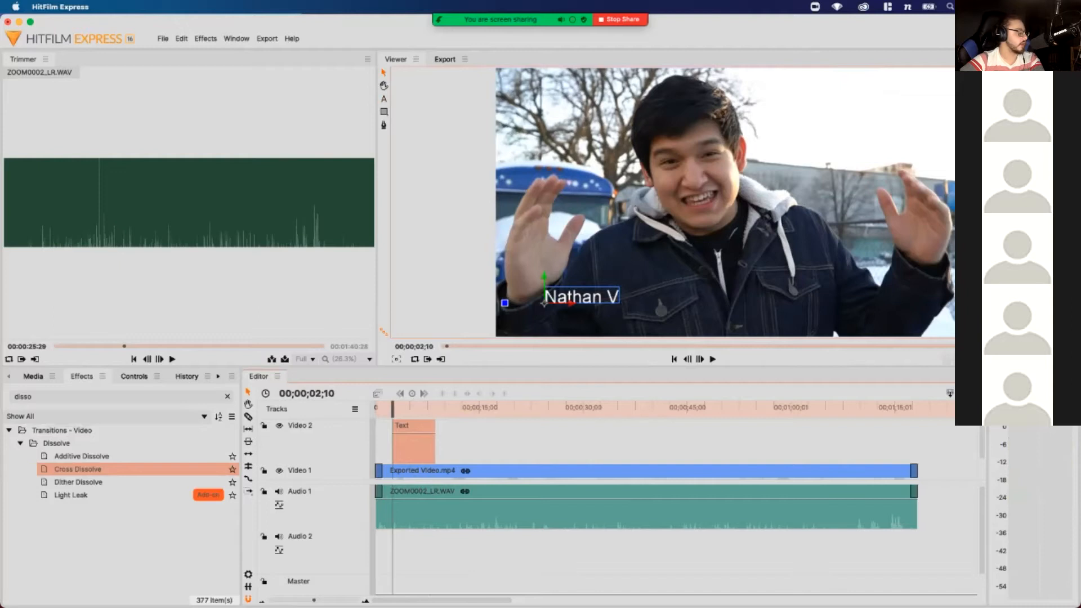
key("equal")
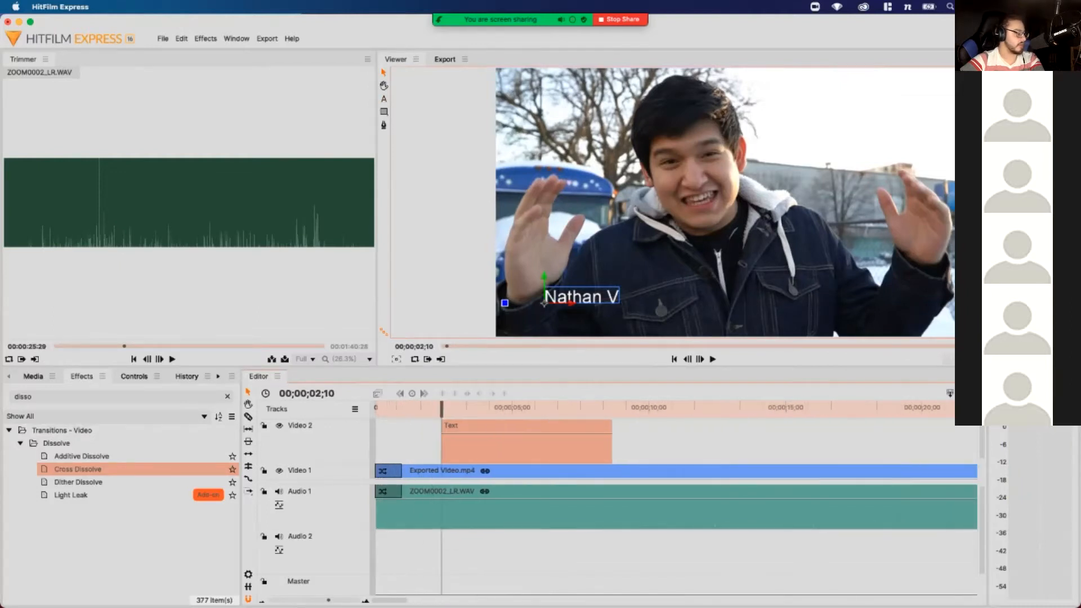
left_click(422, 408)
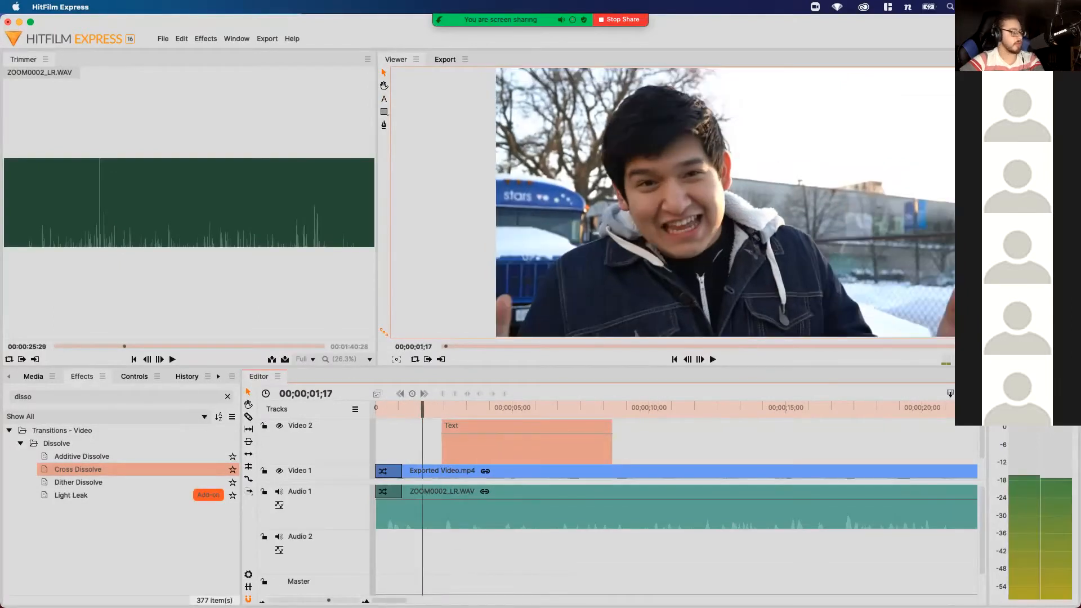
key("space")
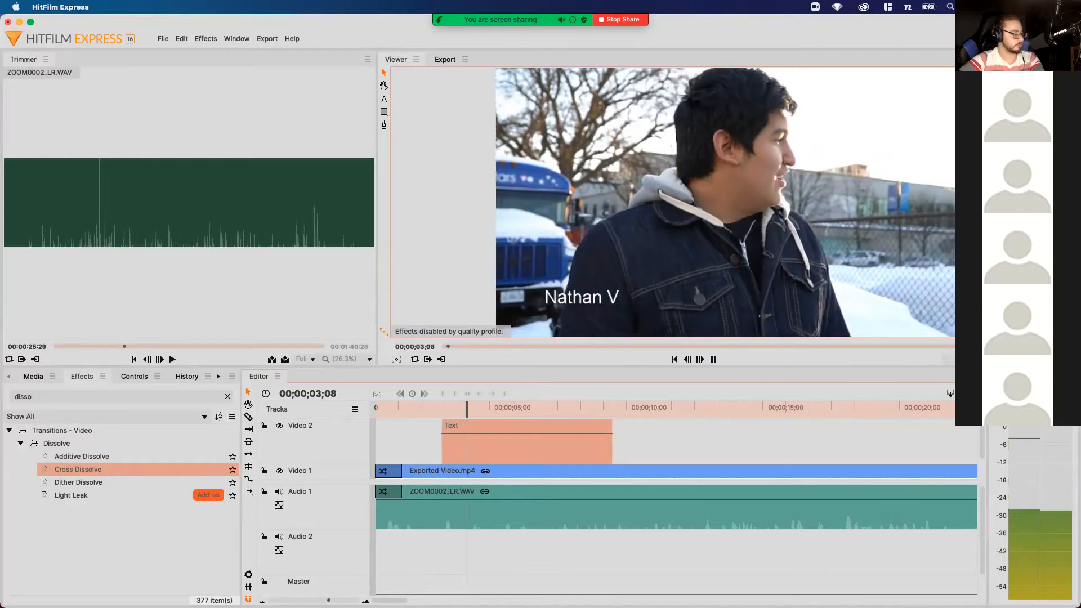
Shift the Text clip on Video 2 slightly earlier and play up to 00;00;05;19 to check the title's new timing
key("space")
left_click_drag(480, 441, 464, 441)
key("space")
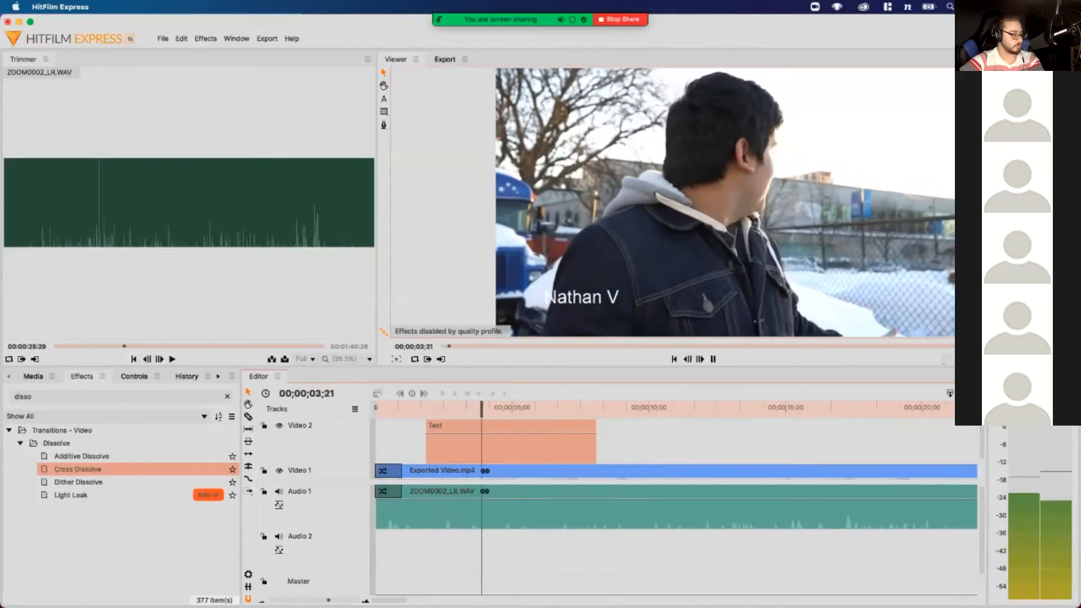
key("space")
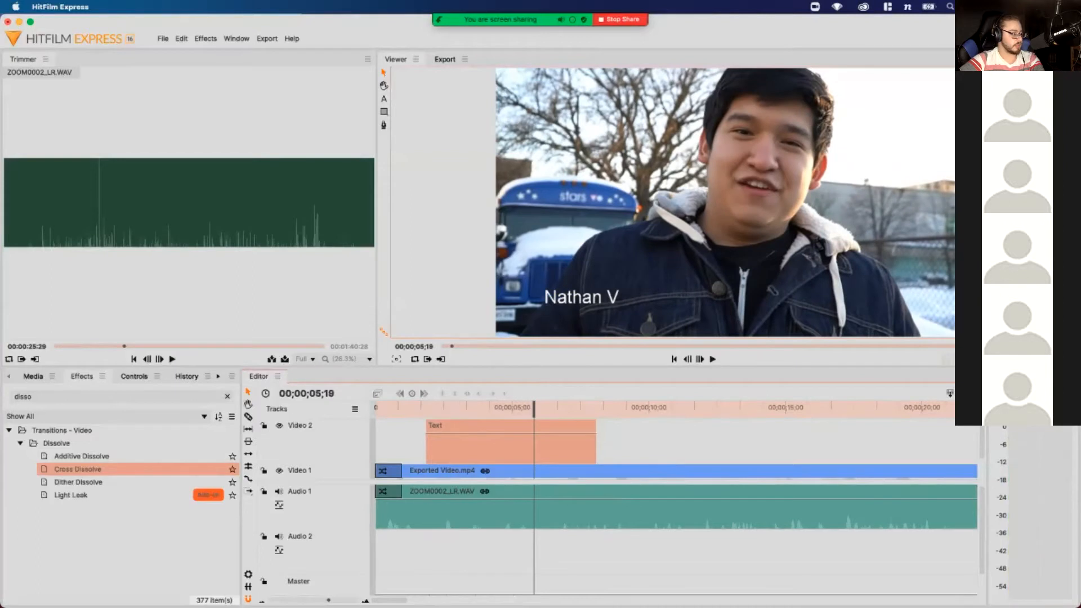
Play the title from around 00;00;02;16 and shorten the Text clip on Video 2 so it ends shortly before 00;00;05;00
left_click(448, 407)
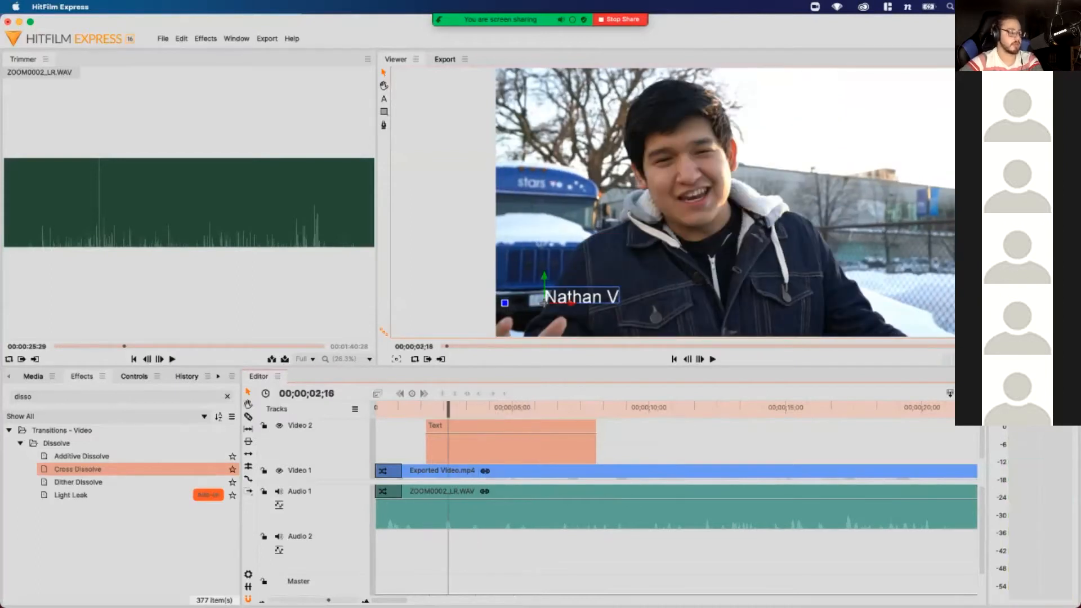
key("space")
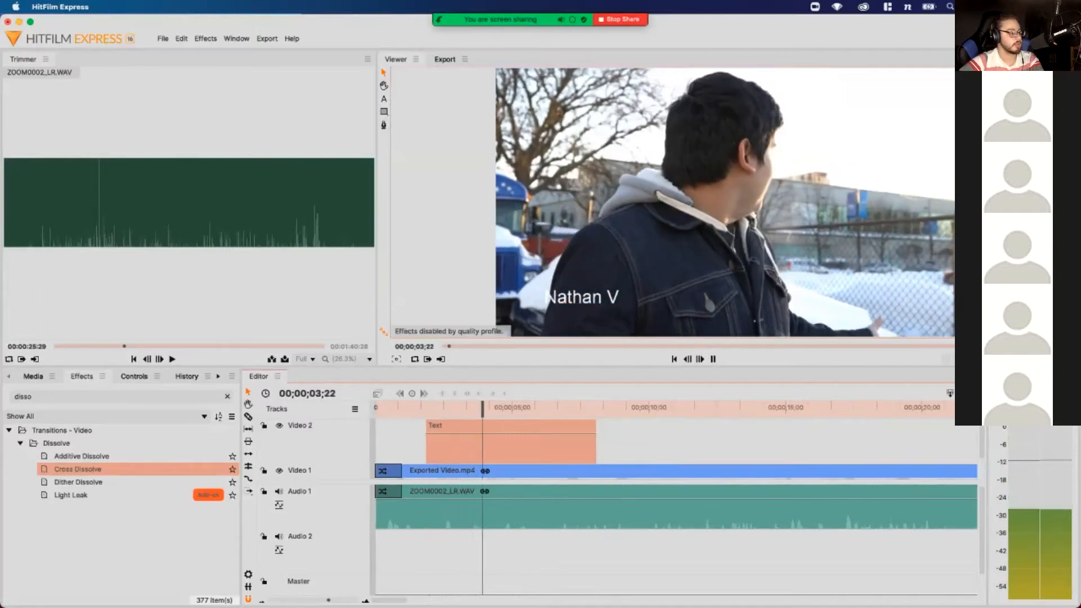
left_click_drag(595, 442, 427, 407)
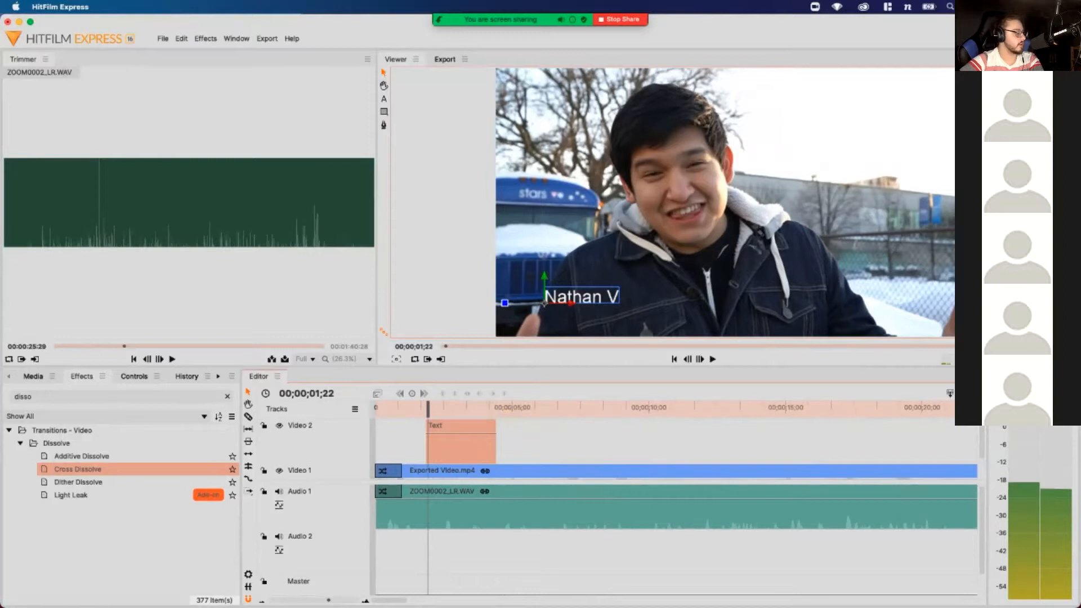
Apply the Cross Dissolve transition to both ends of the Text clip and preview the fades from the timeline start to 00;00;05;08
left_click_drag(78, 469, 488, 426)
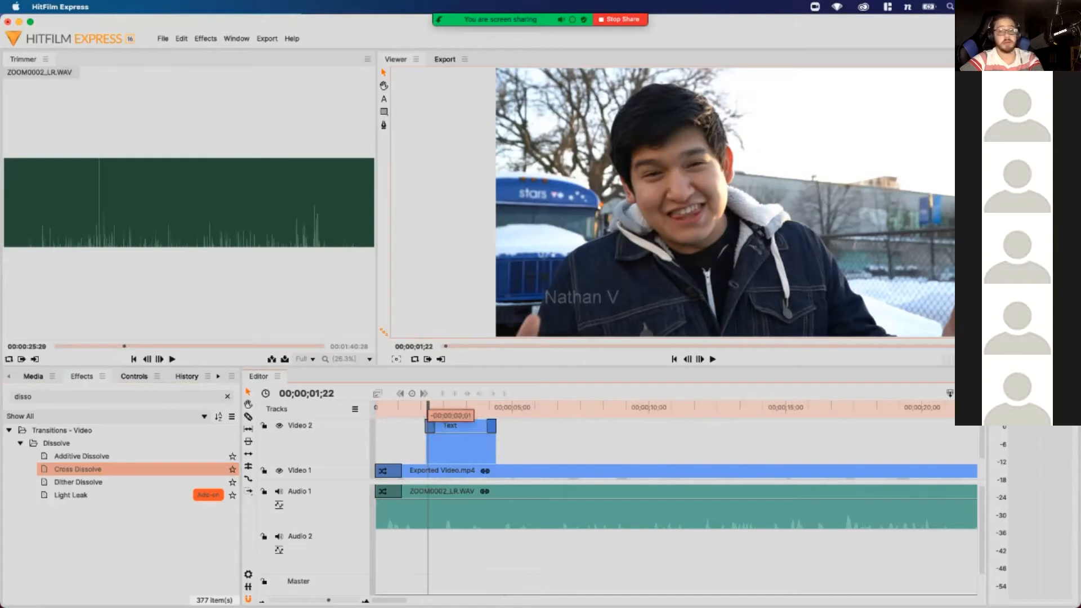
key("Home")
key("space")
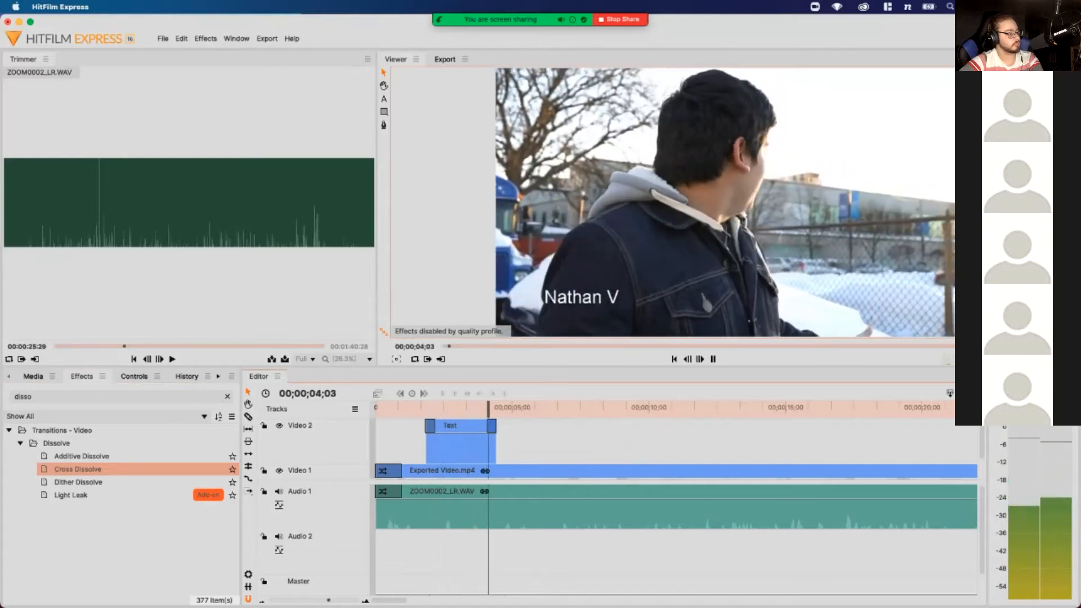
key("space")
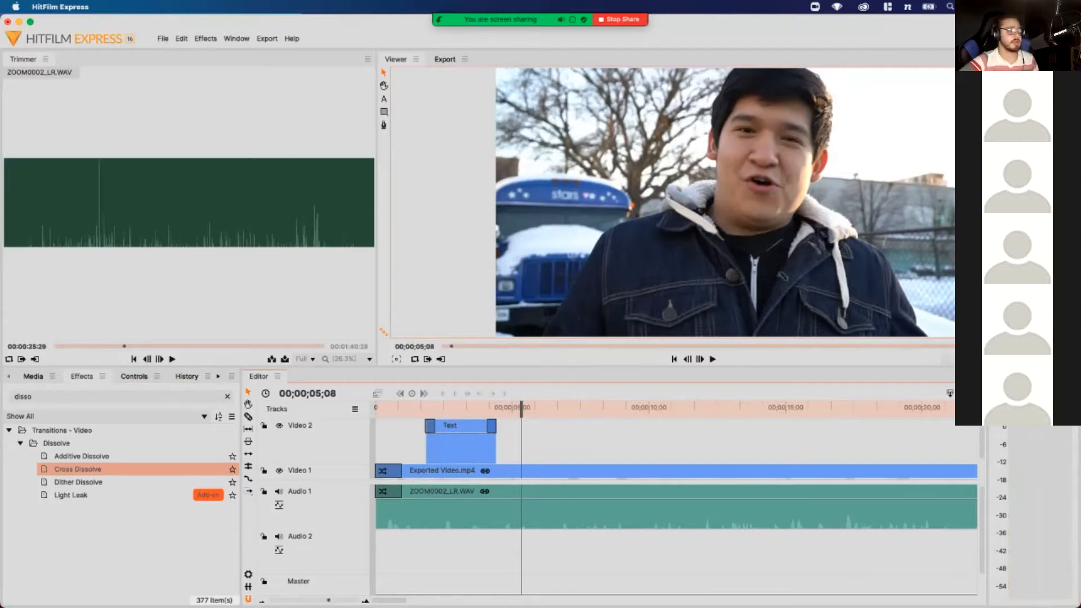
Play the timeline from 00;00;05;08 to about 00;00;20;00 and scrub back to around 00;00;18;18 to review the footage after the title
left_click(460, 443)
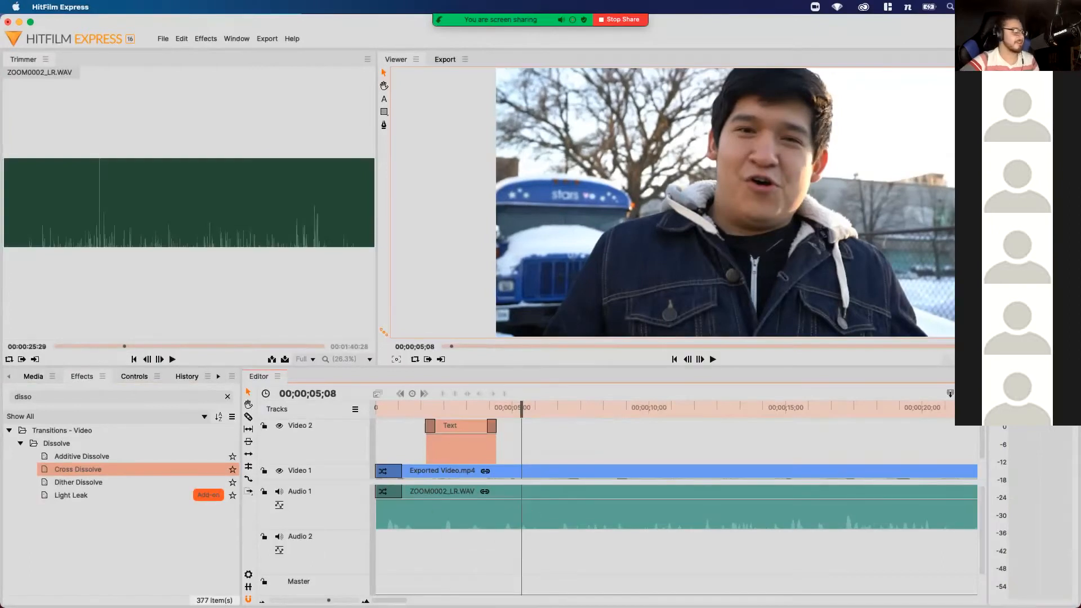
key("minus")
key("minus")
key("minus")
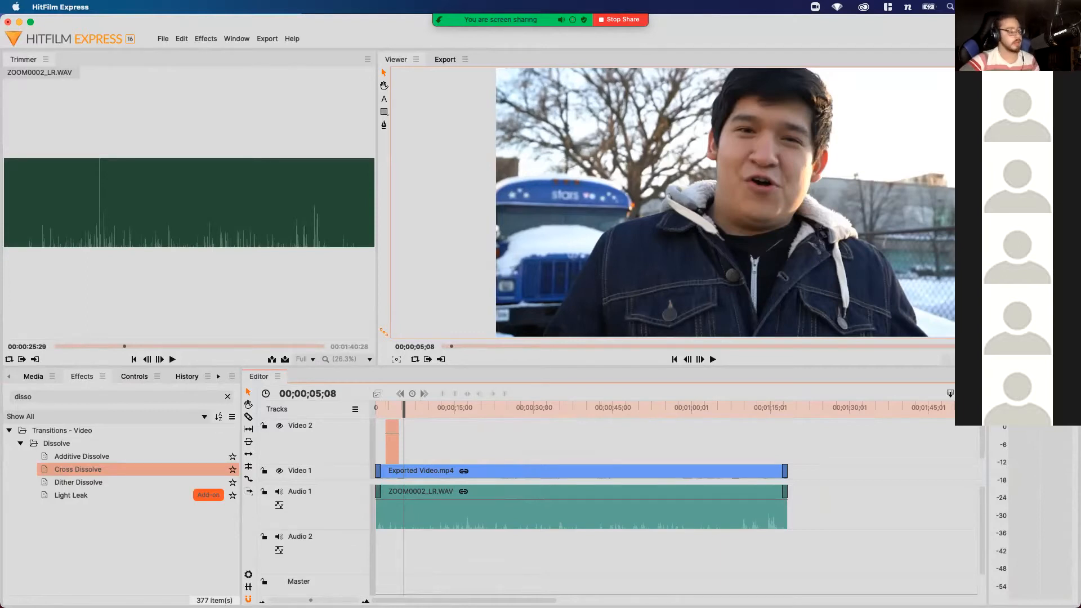
key("equal")
key("equal")
key("equal")
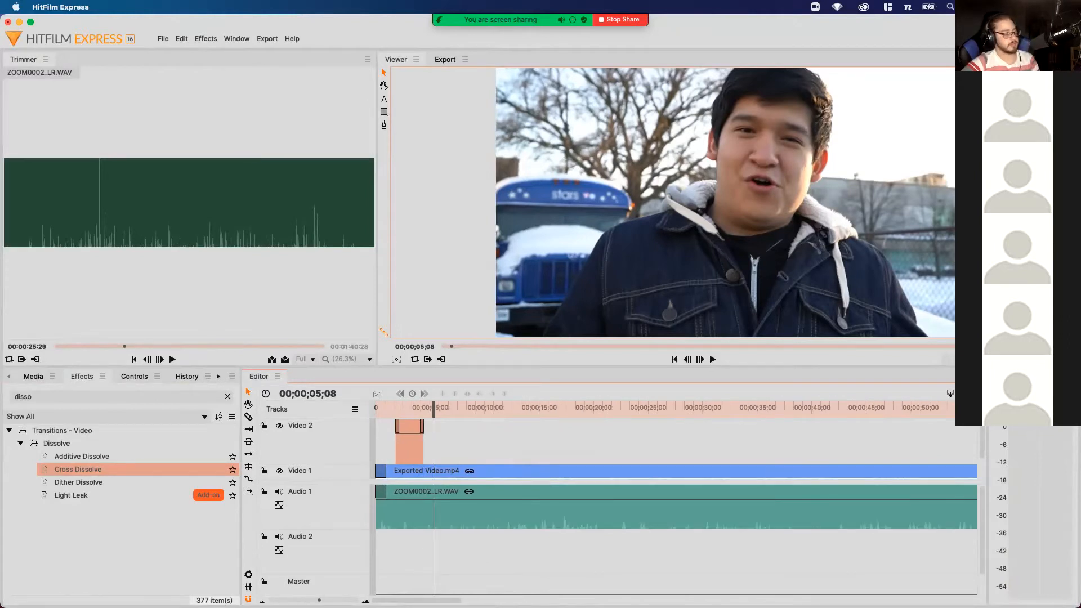
key("space")
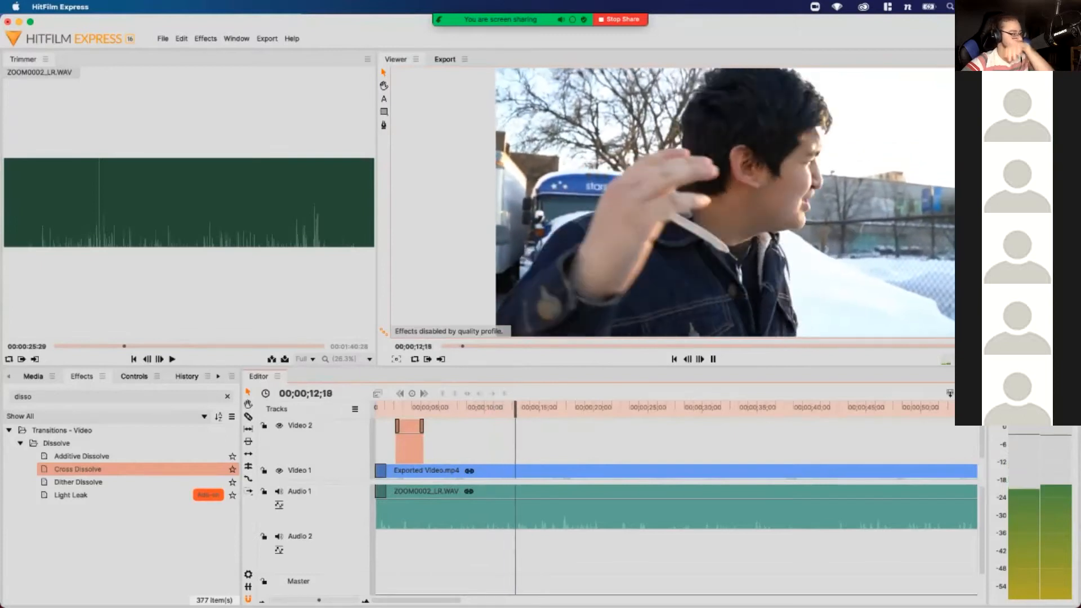
key("space")
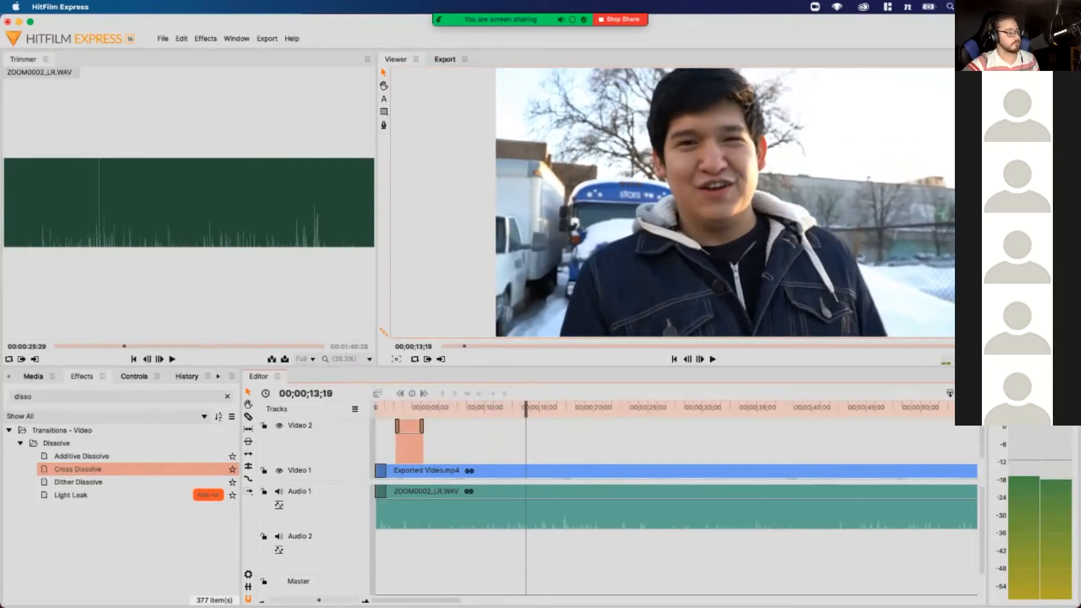
key("space")
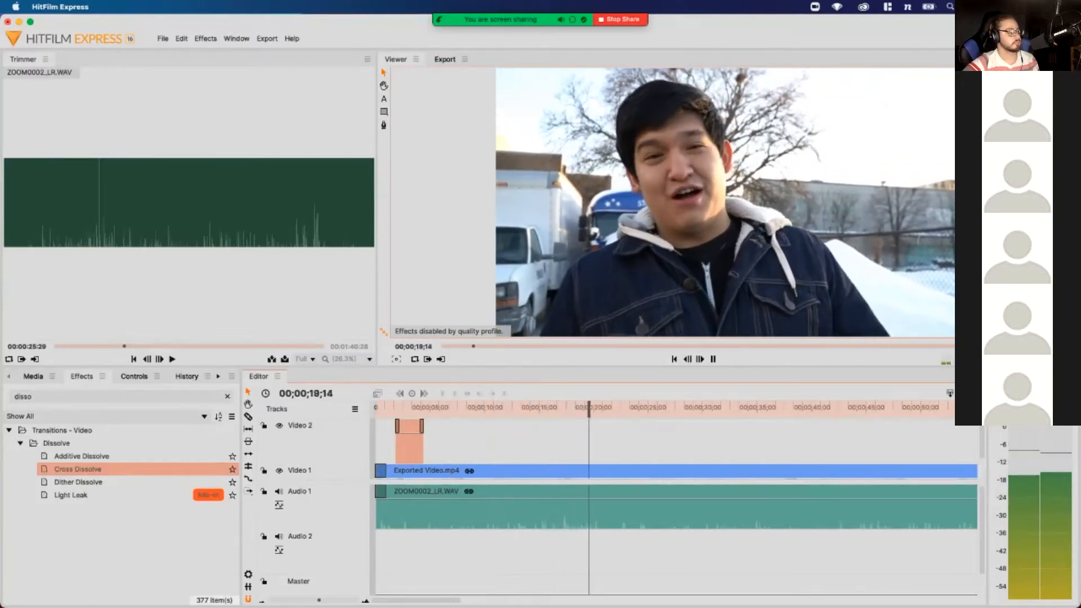
key("space")
left_click_drag(599, 409, 580, 409)
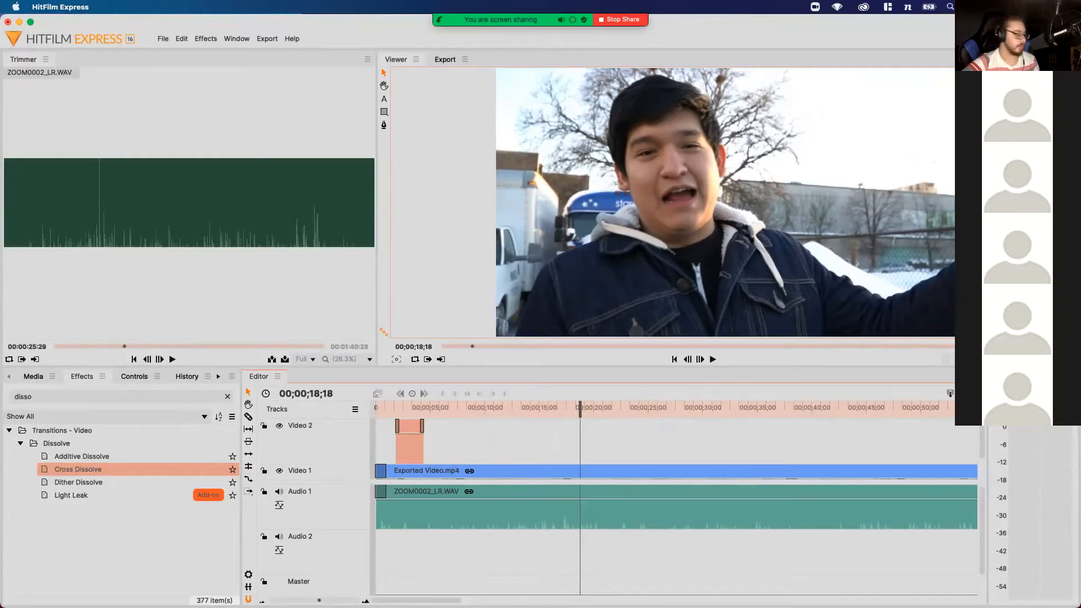
left_click_drag(580, 409, 577, 409)
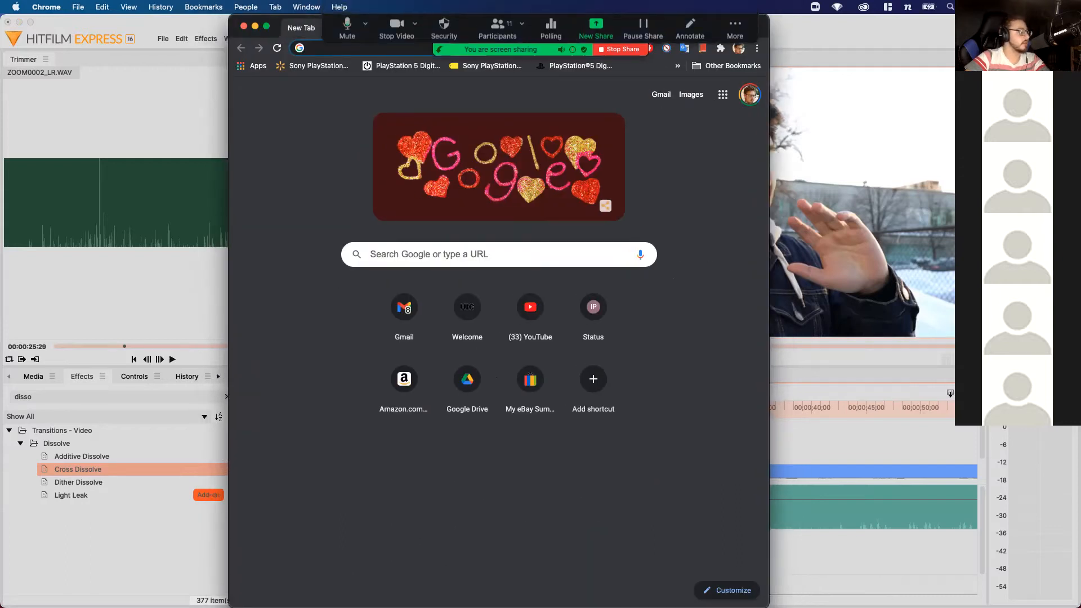
Switch to Chrome, open YouTube and search for "north shore church live"
left_click(530, 312)
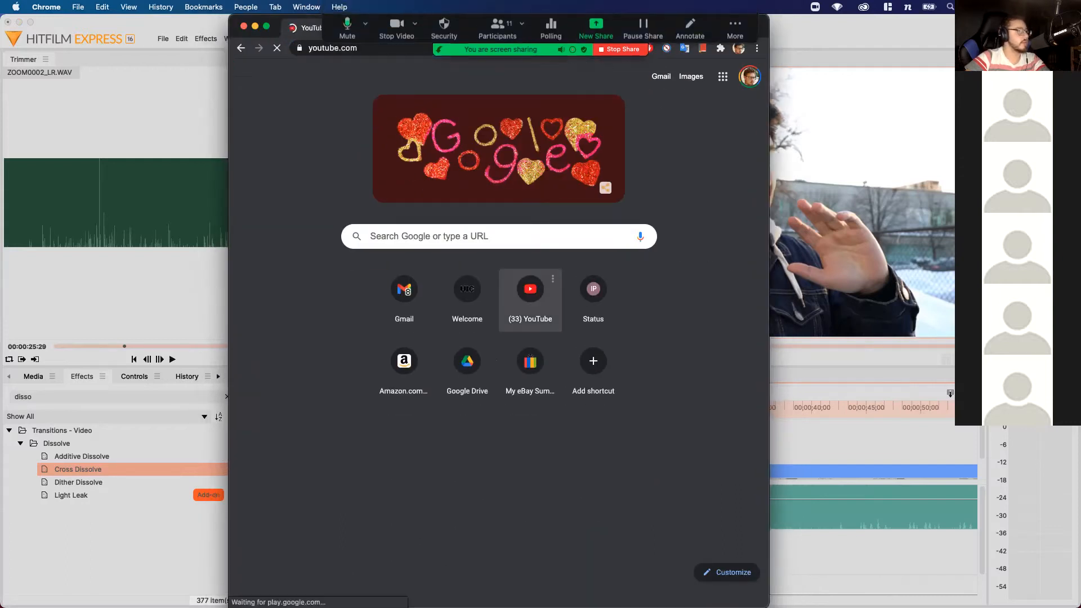
left_click_drag(304, 27, 308, 275)
left_click(428, 323)
type("n")
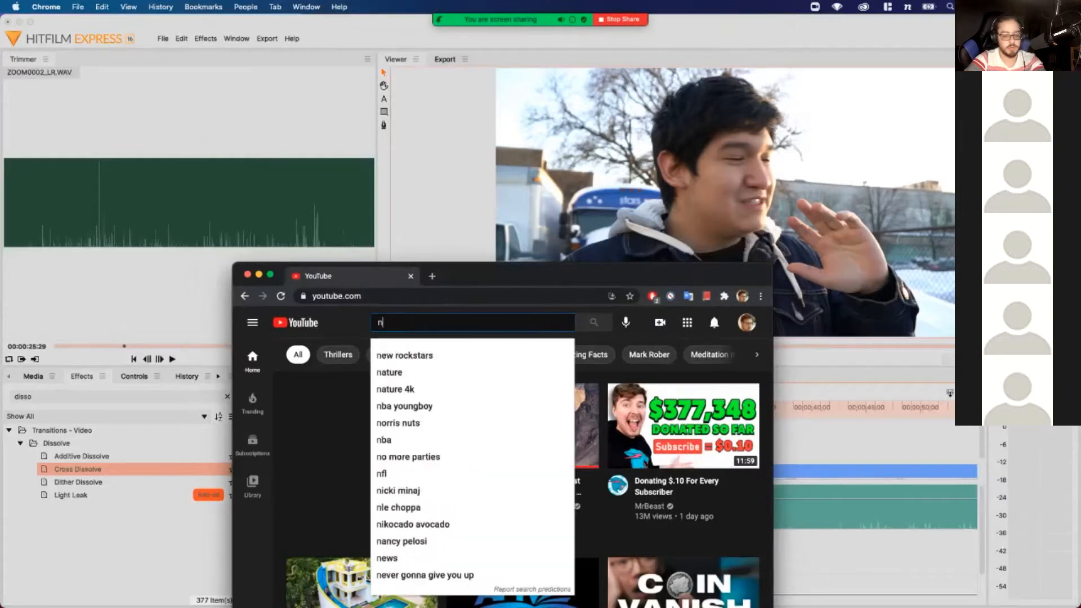
type("orth shore ch")
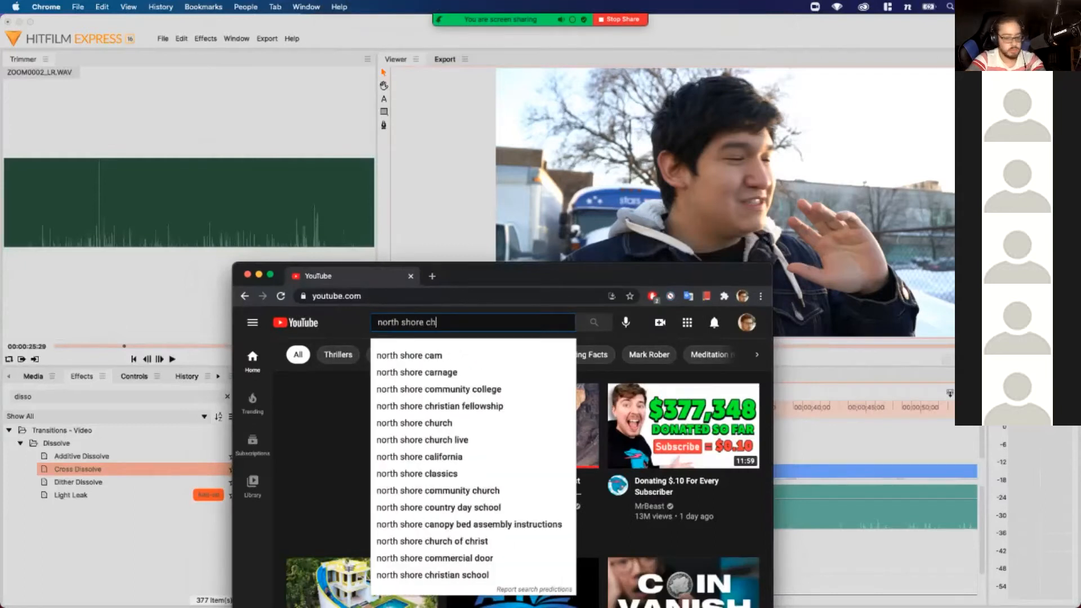
type("urch live")
key("Return")
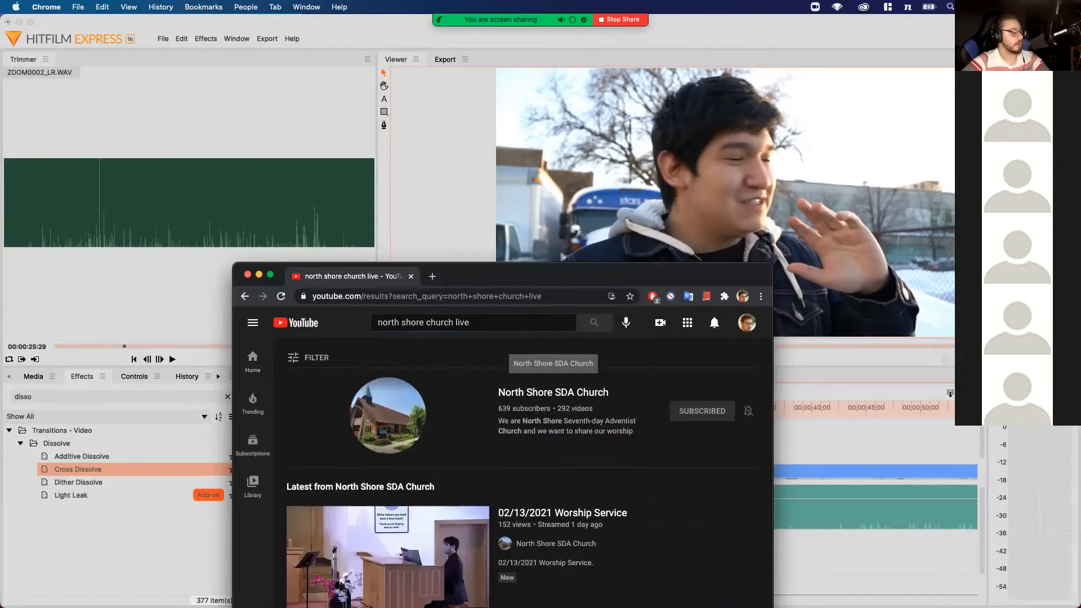
Open the North Shore SDA Church channel in an enlarged browser window and show its list of videos
left_click(553, 392)
left_click_drag(563, 275, 566, 16)
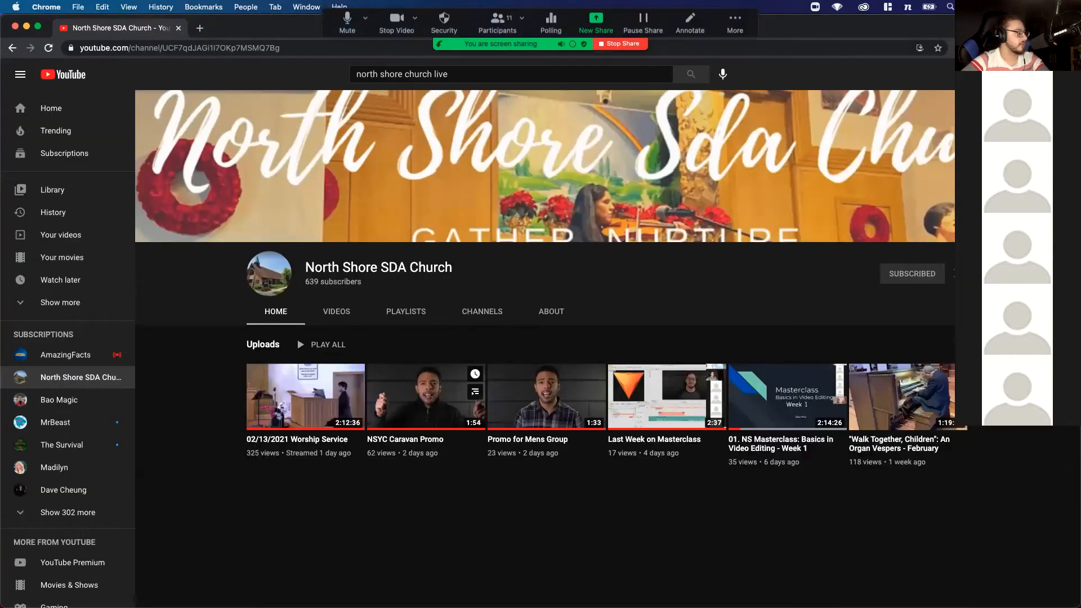
scroll(433, 321, "down", 3)
scroll(414, 225, "up", 1)
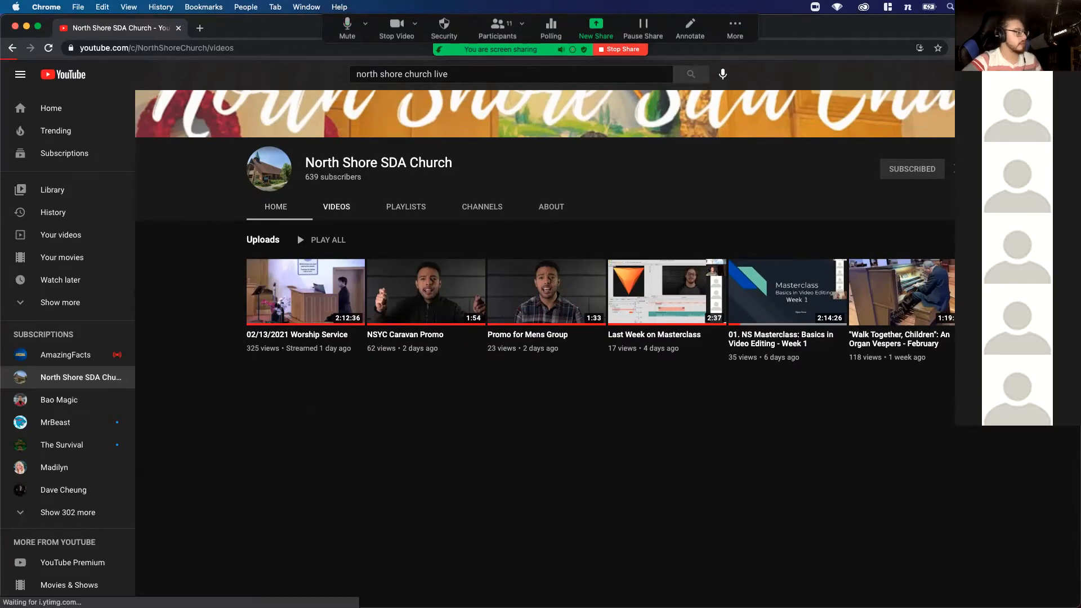
left_click(336, 207)
scroll(664, 276, "down", 4)
Look through the channel's older uploads and open the video "North Shore Church Vision Retreat Review"
scroll(601, 361, "down", 20)
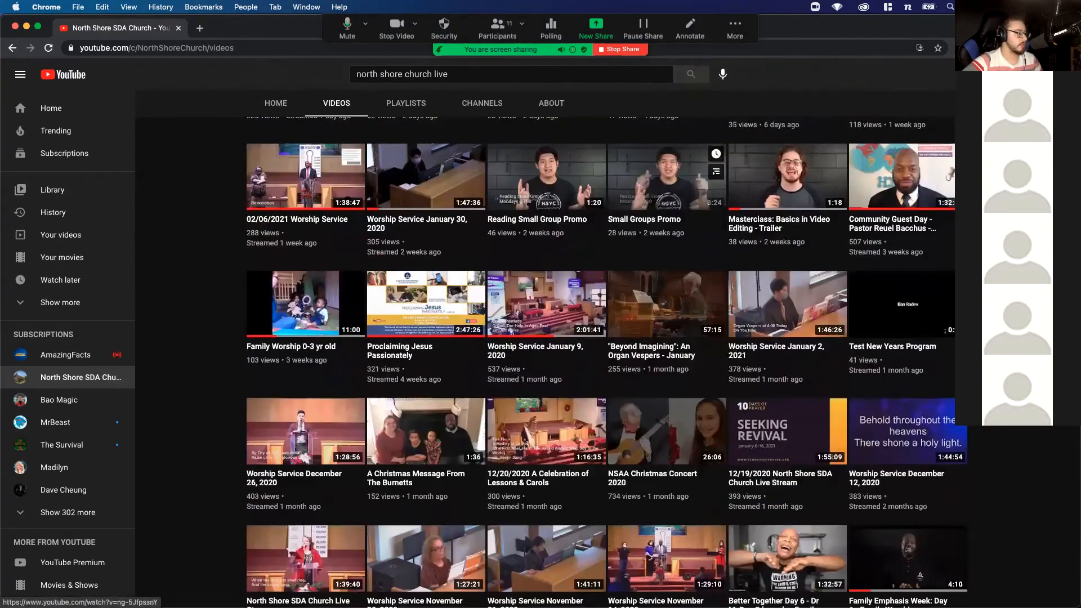
scroll(664, 318, "down", 20)
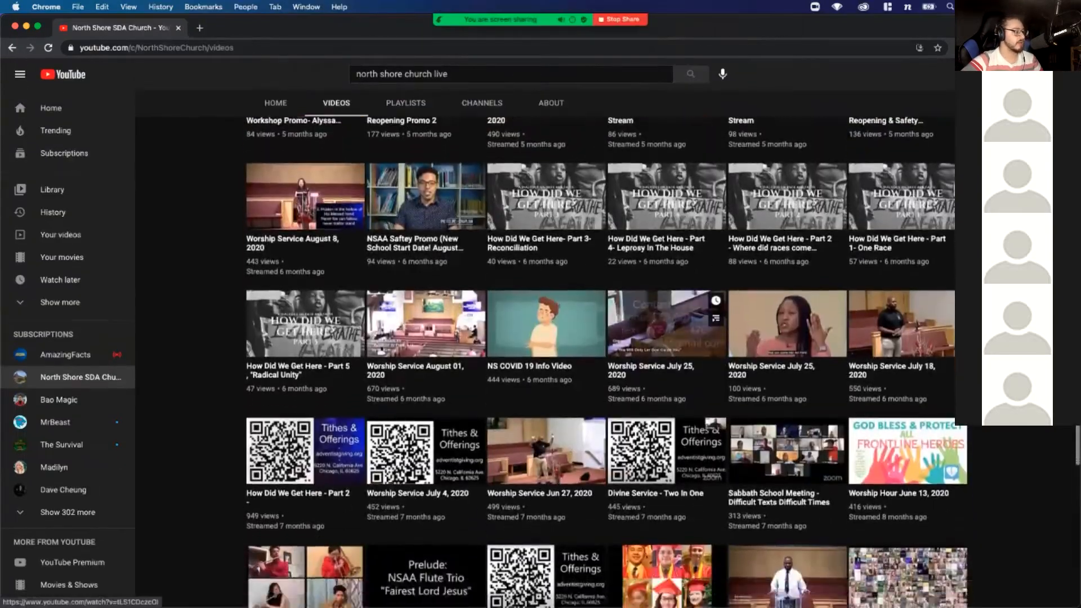
scroll(665, 315, "down", 7)
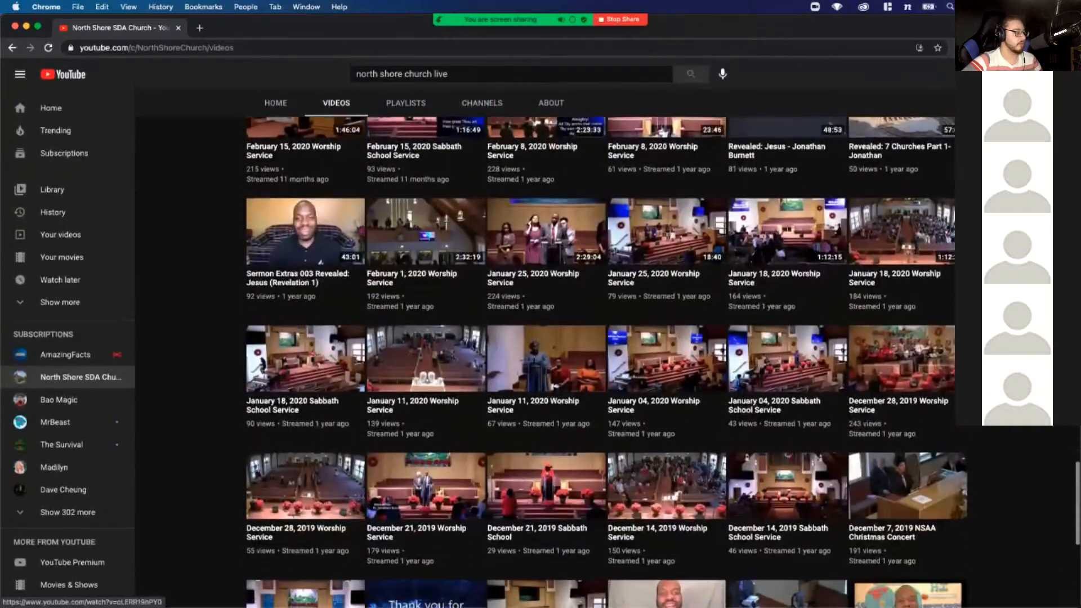
scroll(667, 261, "down", 10)
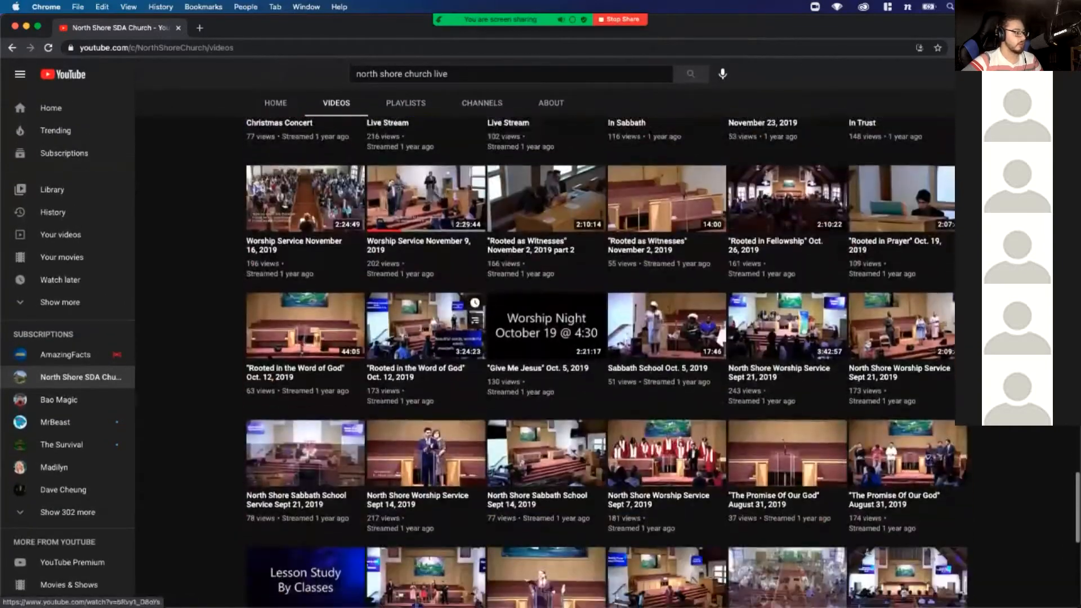
scroll(666, 290, "down", 8)
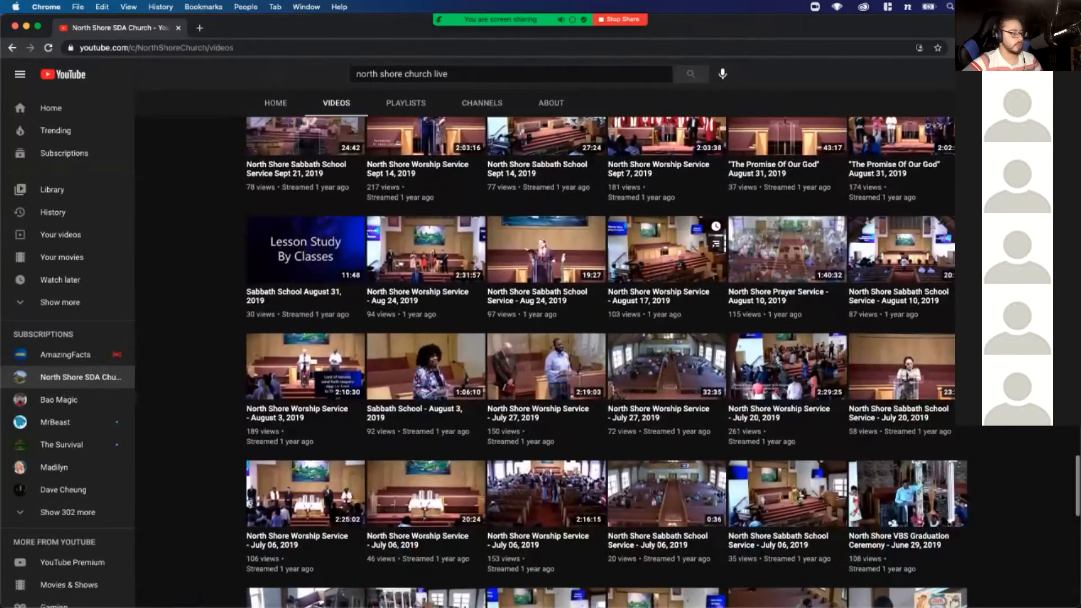
scroll(666, 319, "down", 1)
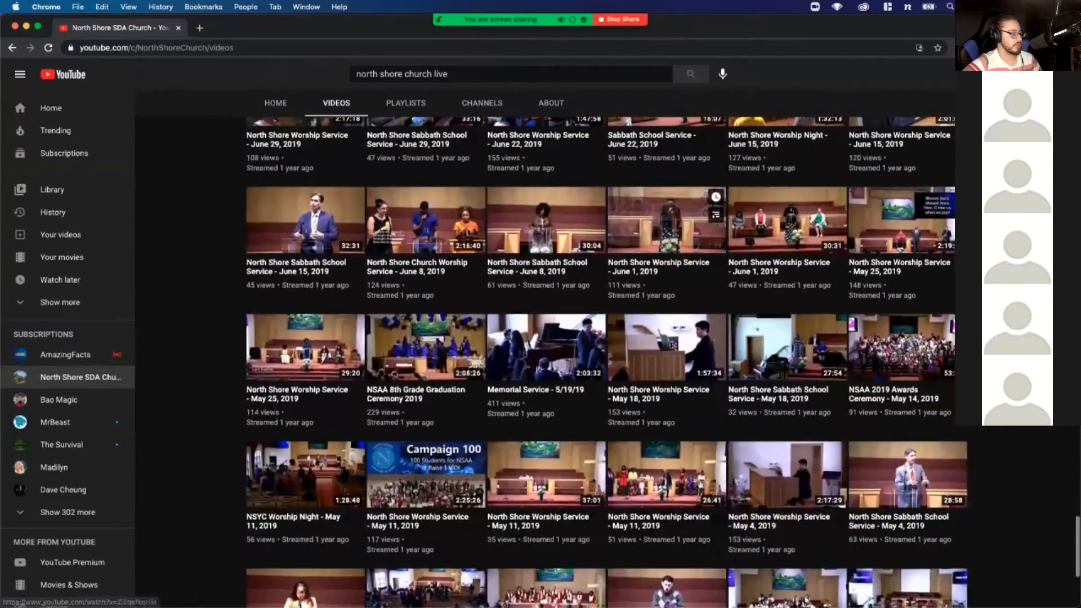
scroll(666, 318, "up", 3)
scroll(666, 419, "up", 15)
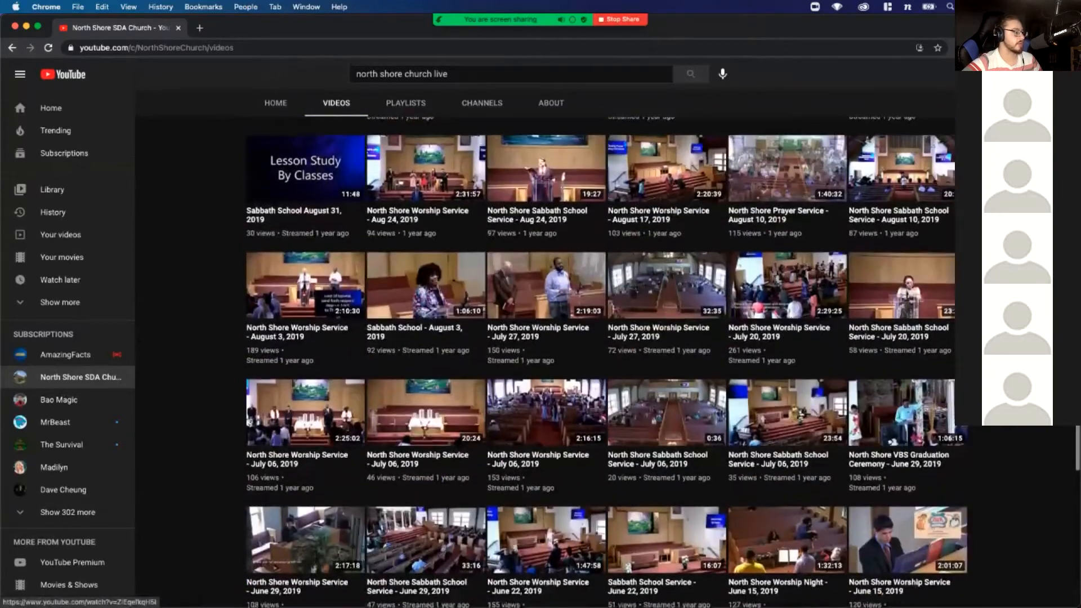
scroll(667, 406, "up", 7)
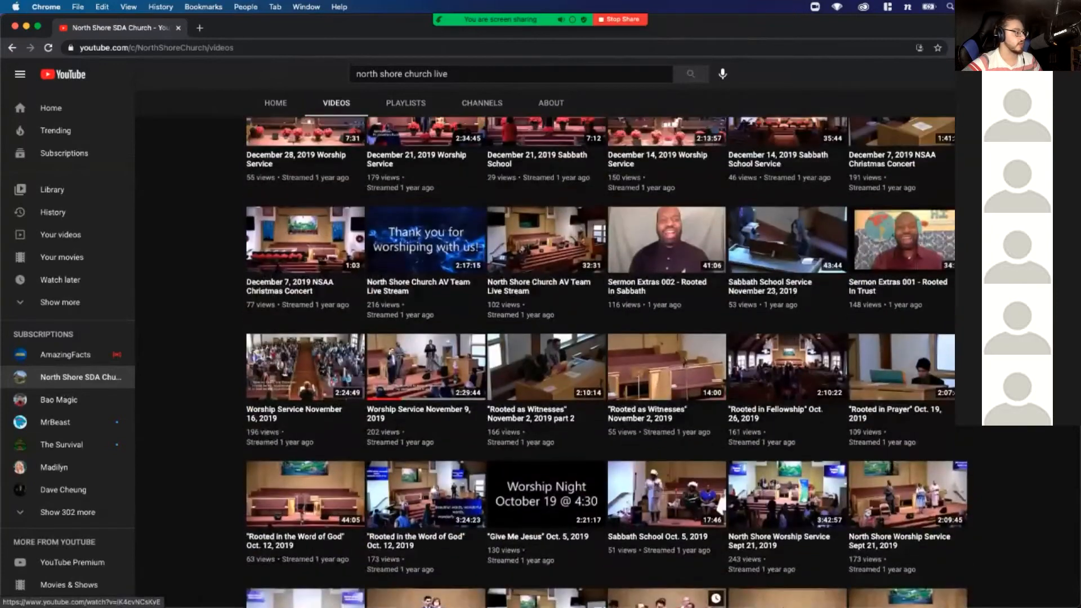
scroll(619, 464, "up", 5)
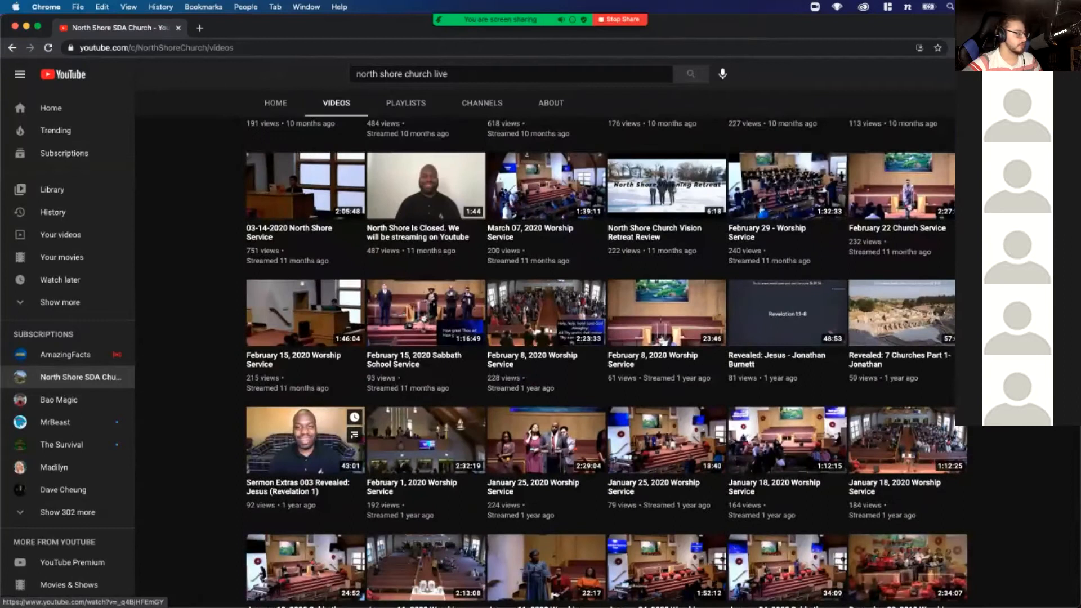
scroll(666, 439, "up", 5)
scroll(667, 394, "up", 1)
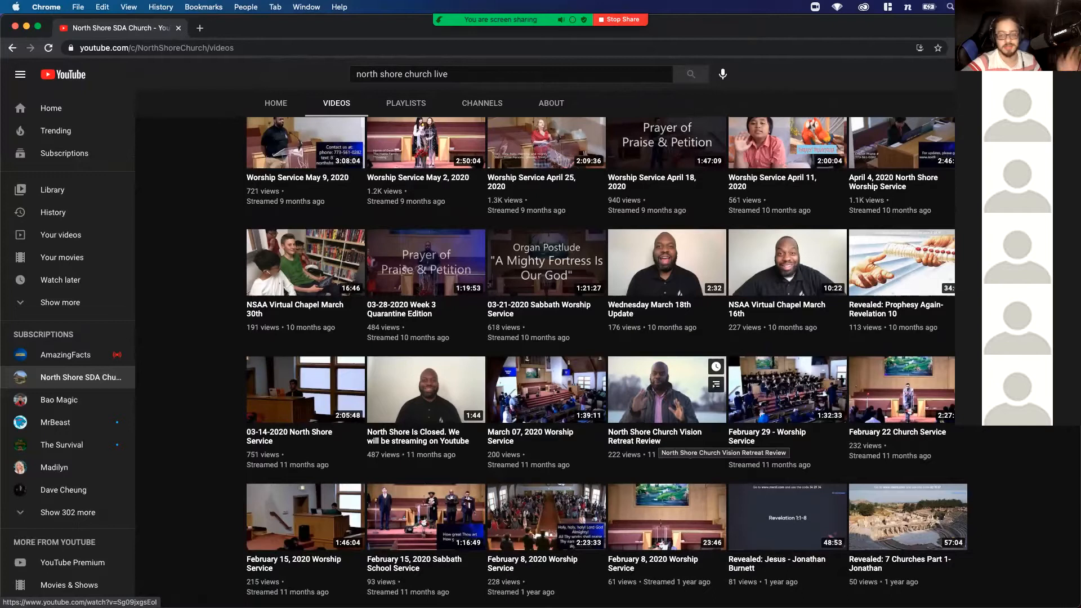
left_click(655, 442)
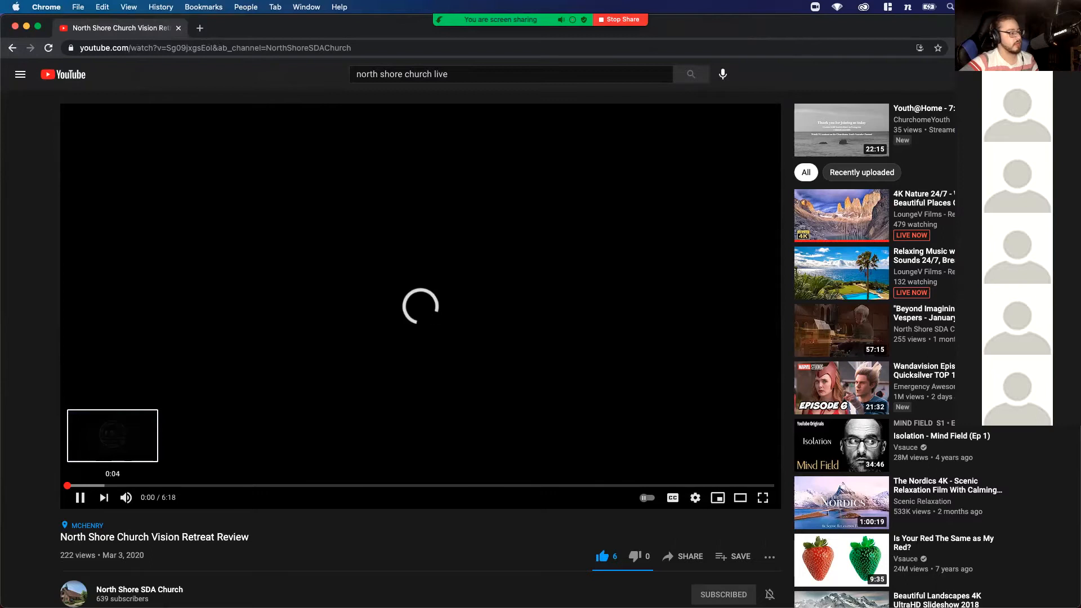
Skip to the video's opening shots and play it to about 0:10 to examine the title sequence
left_click(75, 485)
mouse_move(75, 486)
left_mouse_down()
mouse_move(129, 485)
mouse_move(85, 485)
left_mouse_up()
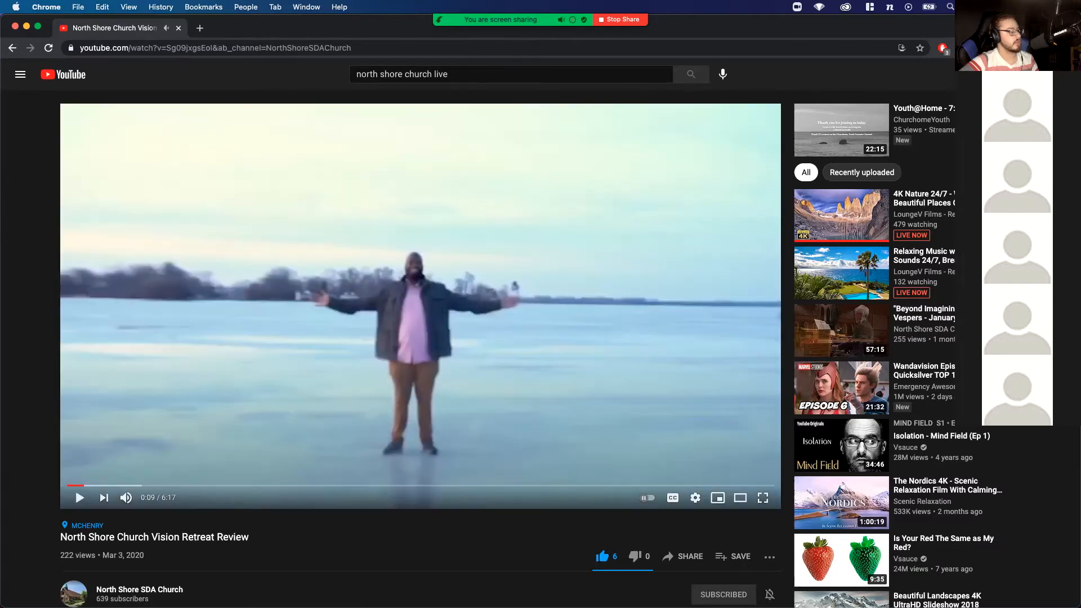
key("space")
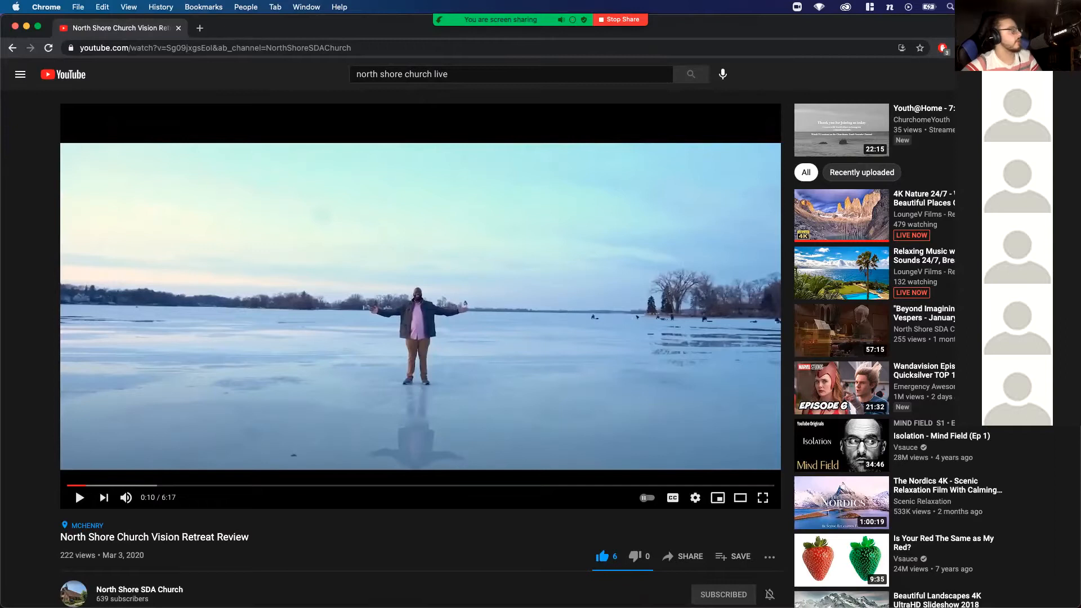
Copy the YouTube video's address, open y2mate.guru in a new tab and submit the link to the downloader
key("super+l")
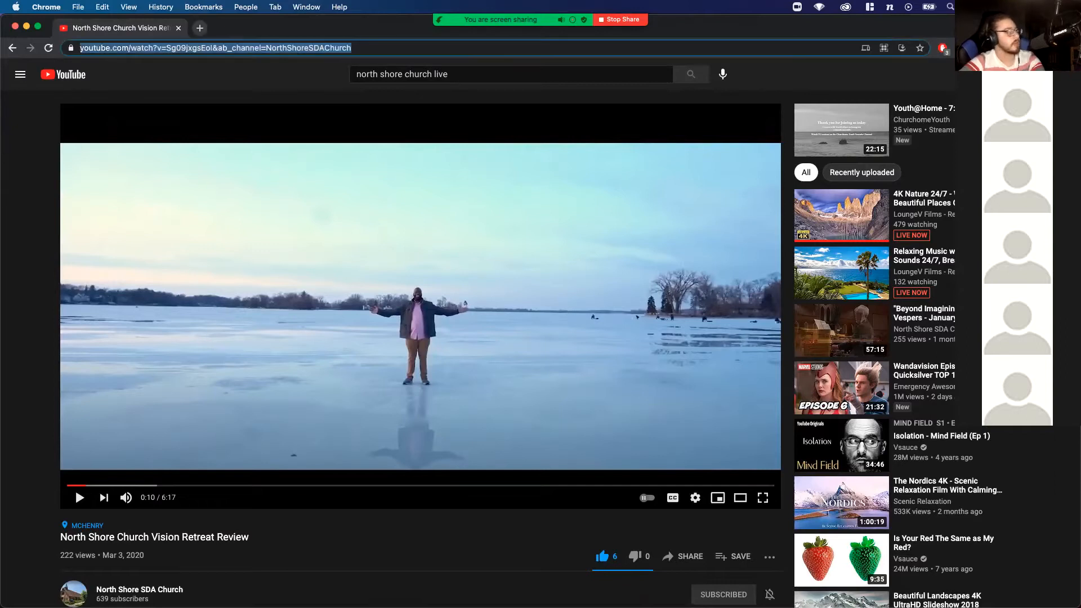
key("super+t")
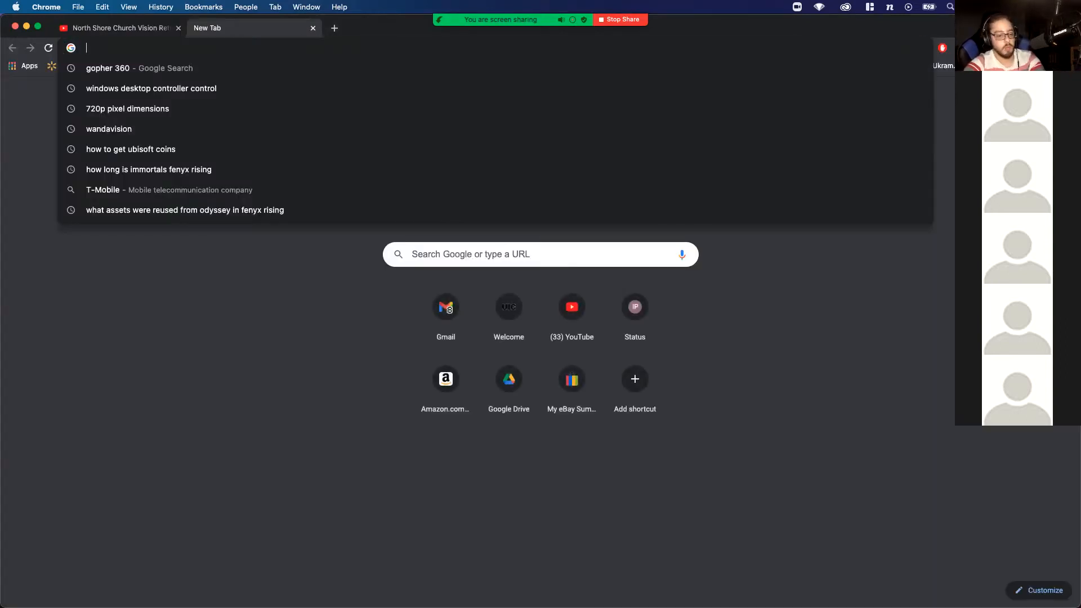
type("y2")
key("Right")
key("BackSpace")
key("BackSpace")
key("BackSpace")
key("BackSpace")
key("BackSpace")
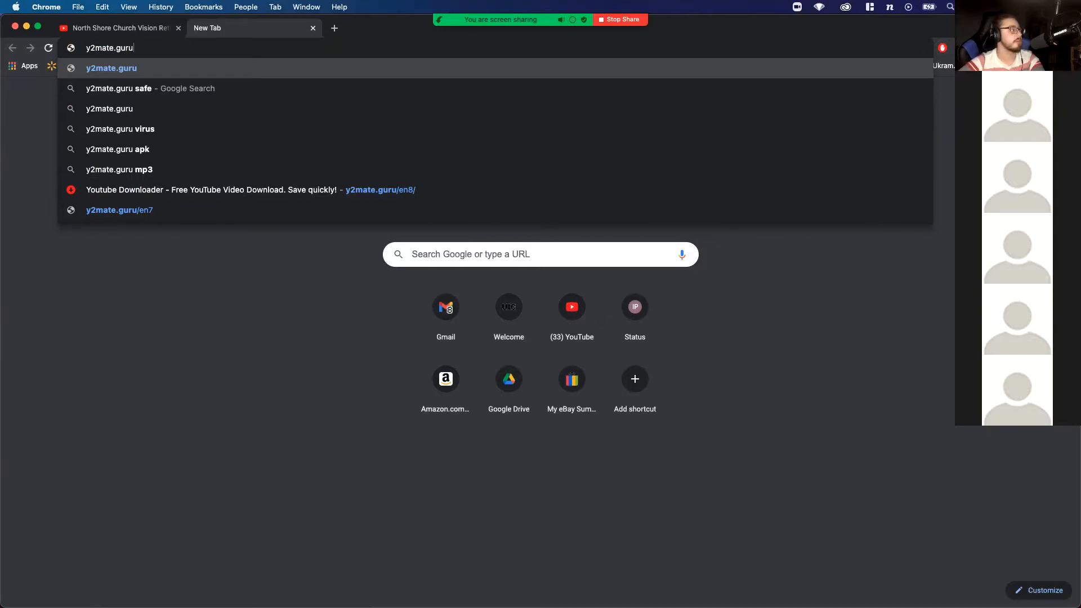
key("Return")
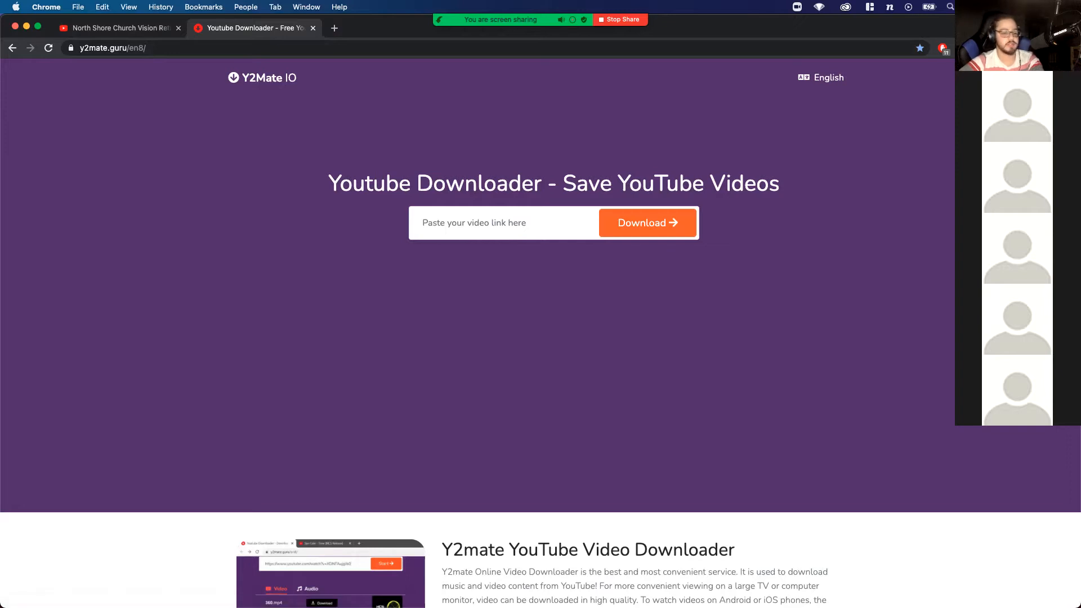
key("super+v")
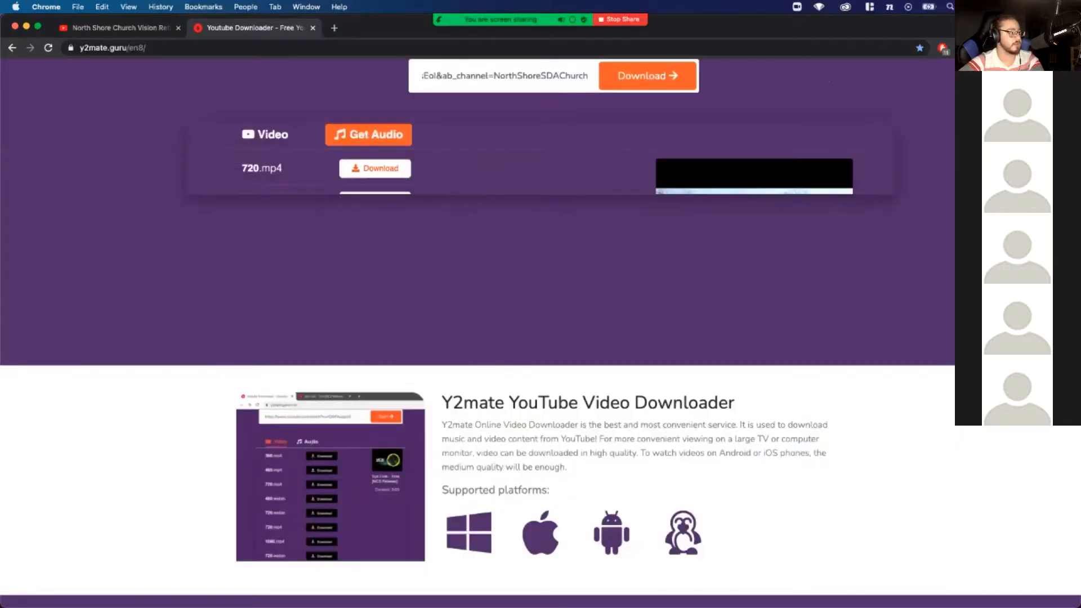
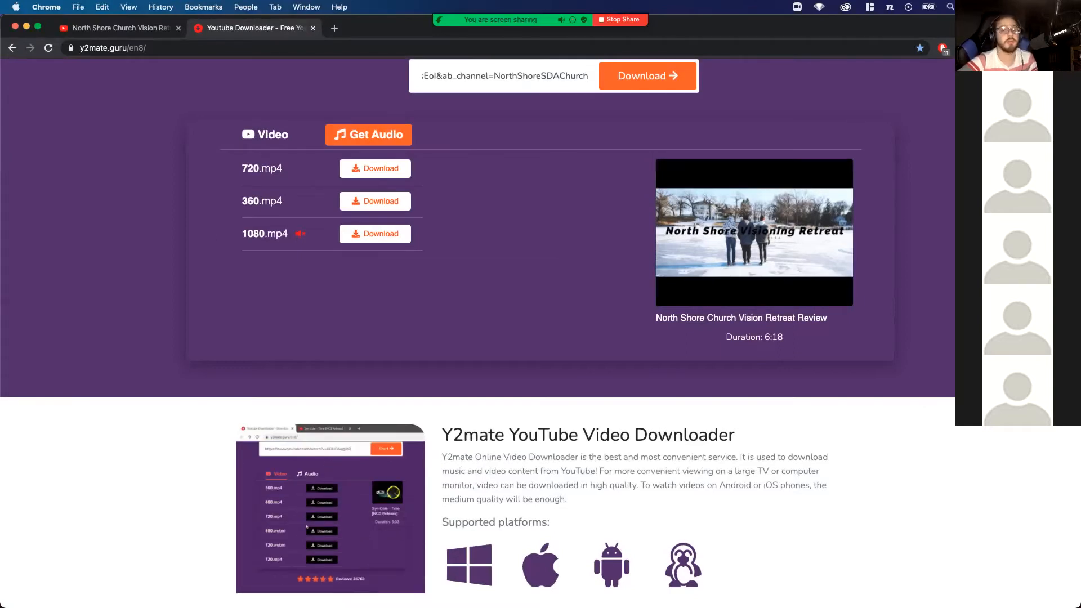
Download the video's 1080.mp4 version from the downloader and close its tab
left_click(369, 134)
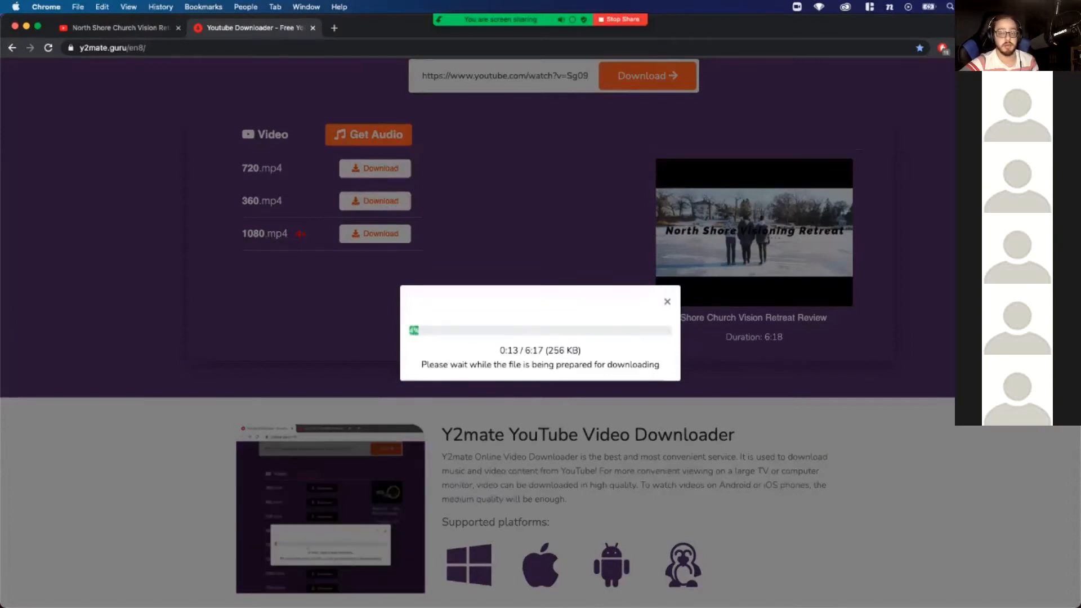
left_click(668, 302)
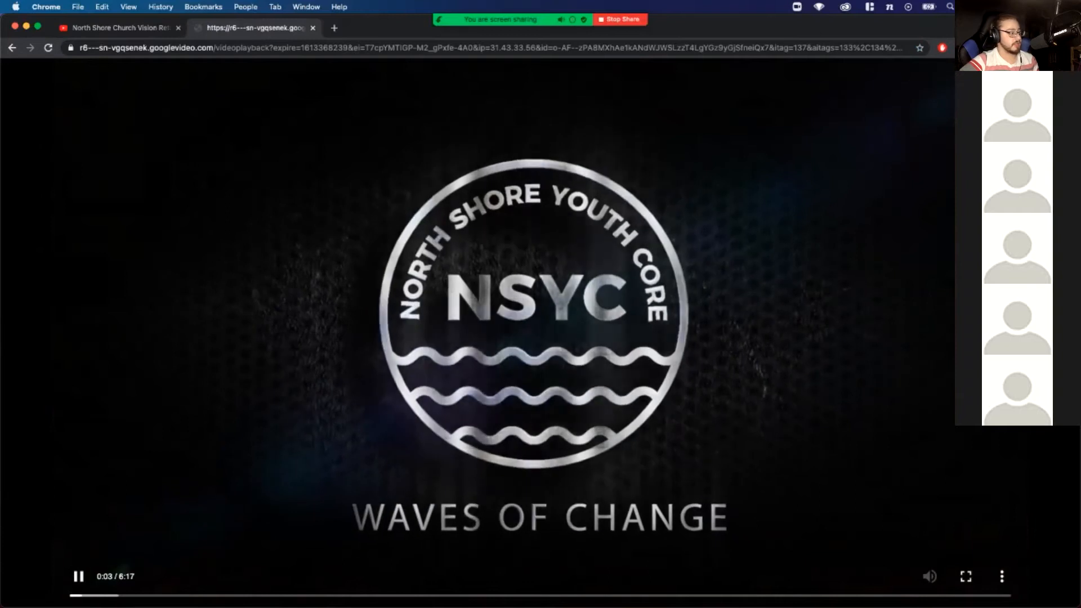
left_click(74, 565)
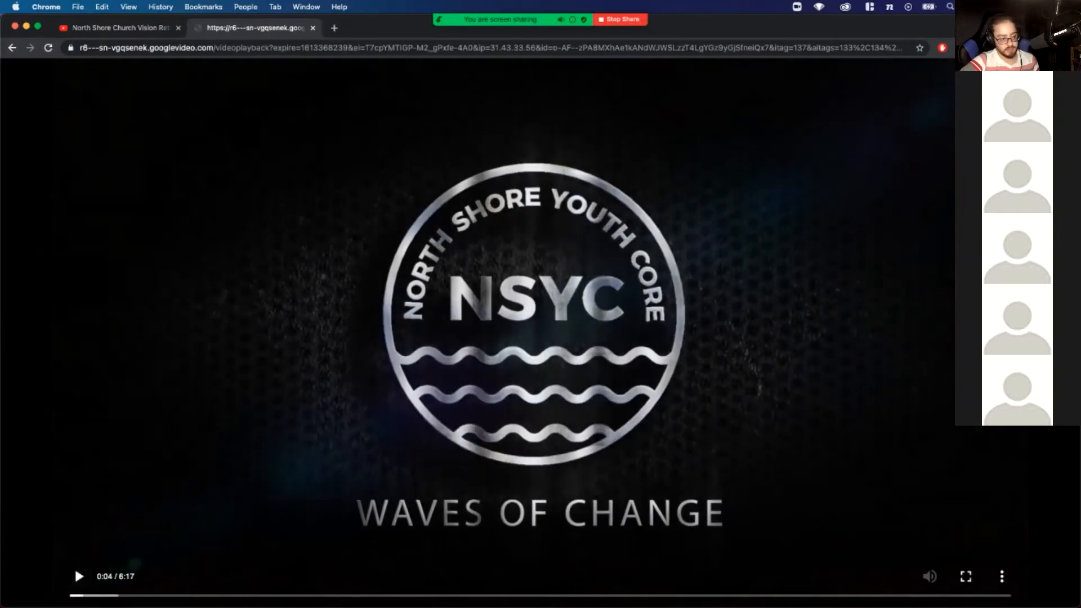
left_click(1001, 576)
left_click(952, 552)
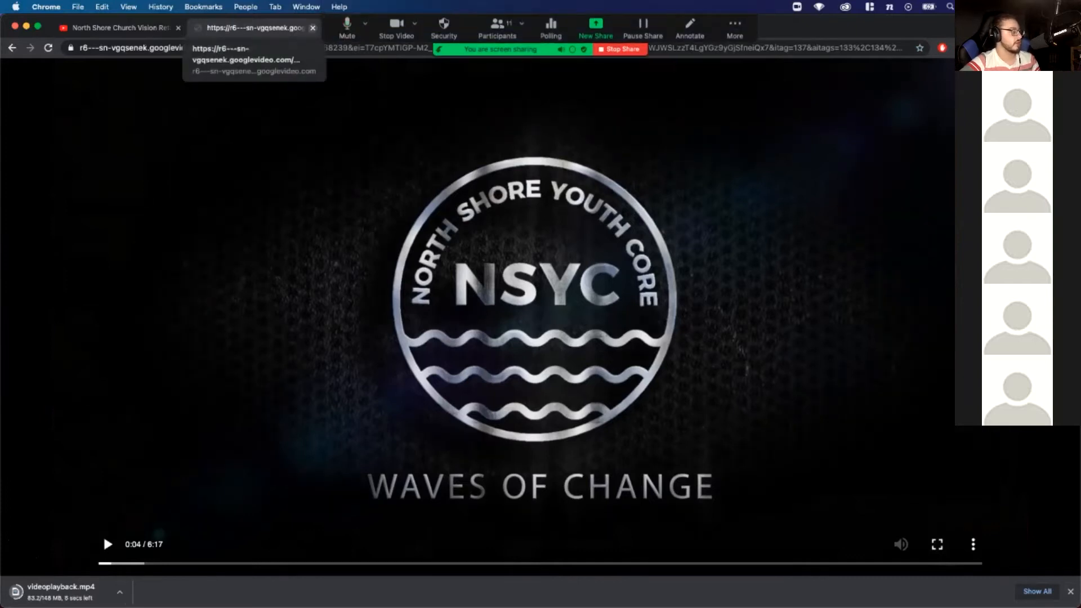
key("super+w")
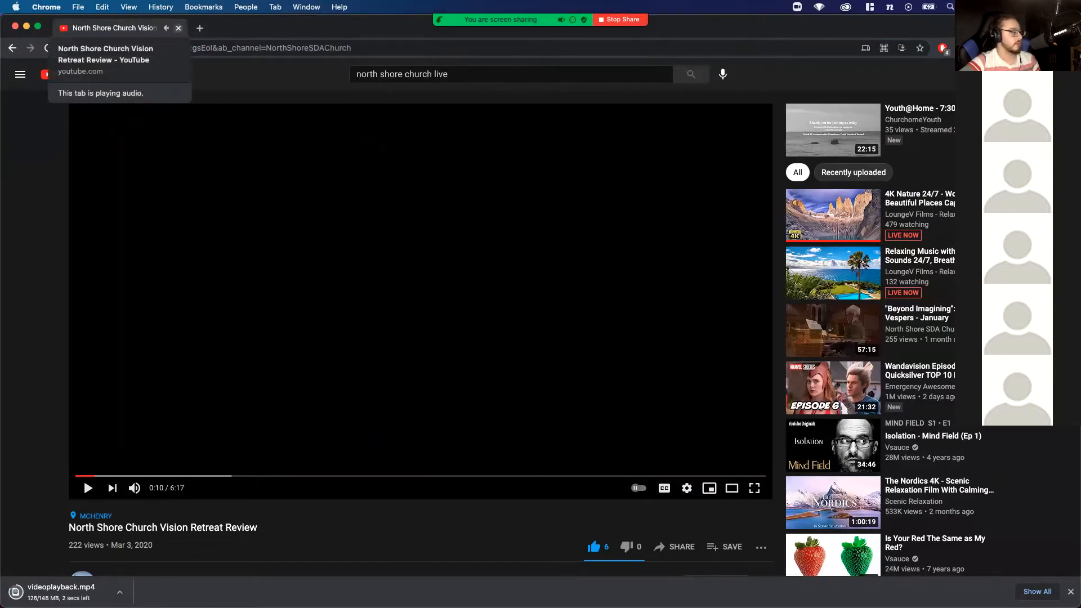
Show the Masterclass Week 2 folder in Finder over HitFilm Express and move the downloaded videoplayback.mp4 into it
key("super+Tab")
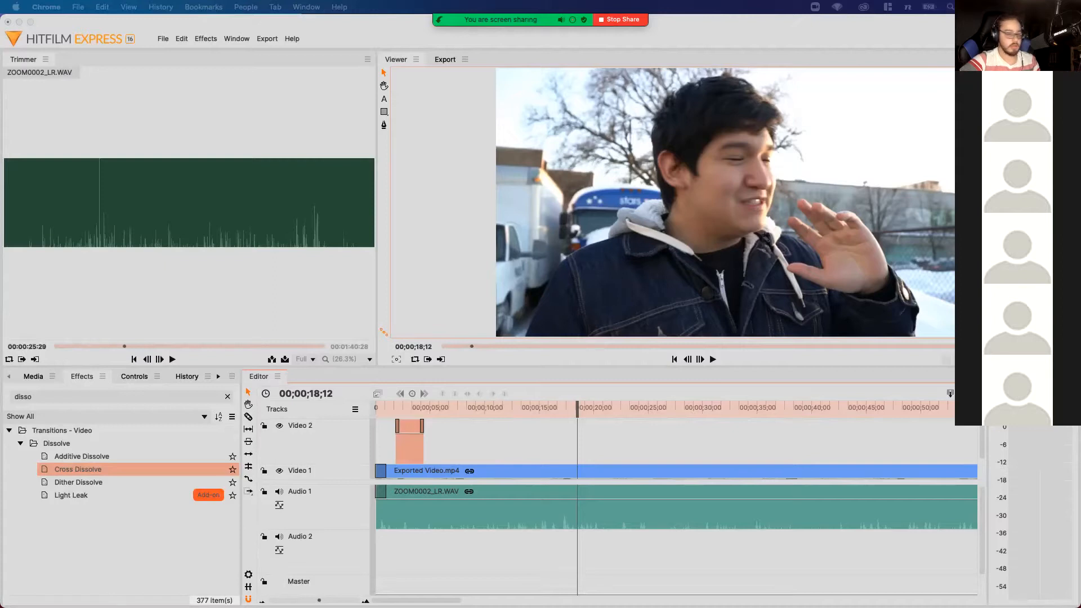
left_click(379, 580)
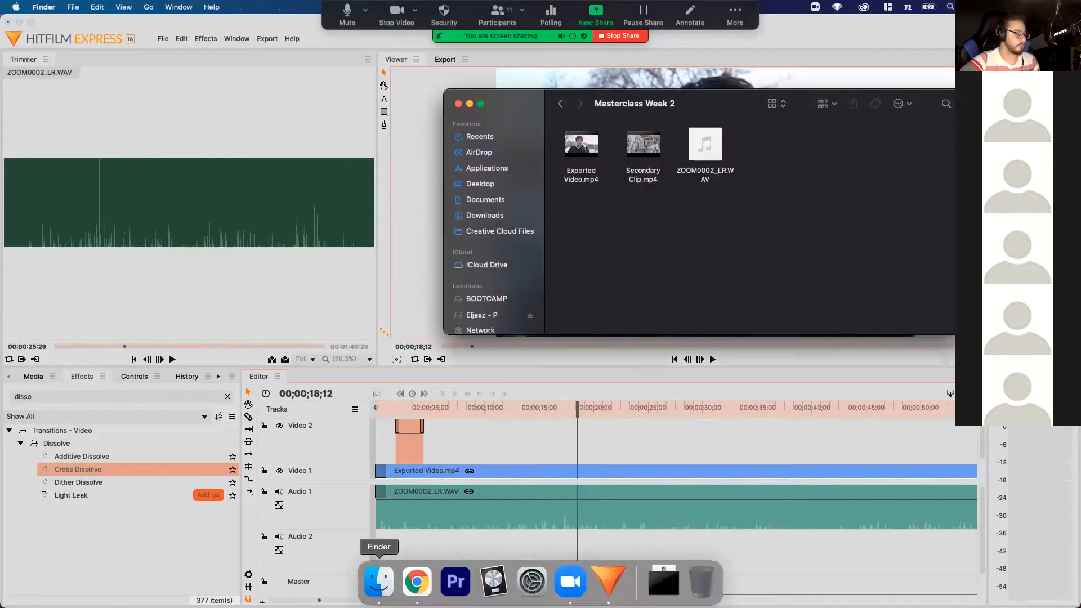
left_click_drag(732, 103, 434, 168)
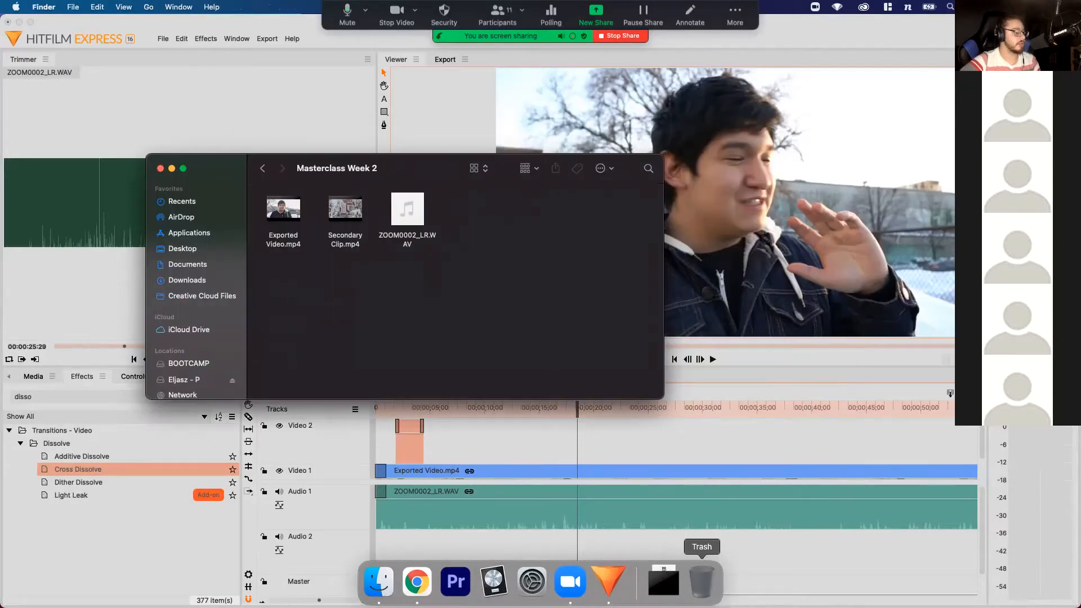
left_click(663, 581)
left_click_drag(664, 535, 512, 246)
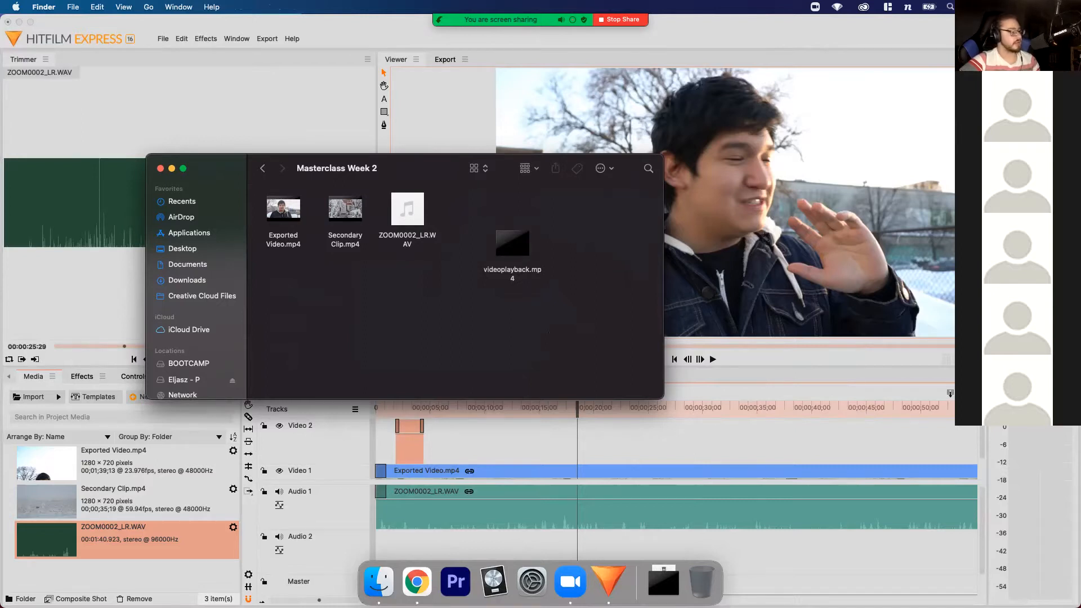
Rename videoplayback.mp4 in the Masterclass Week 2 folder as Frozen Lake.mp4
mouse_move(512, 243)
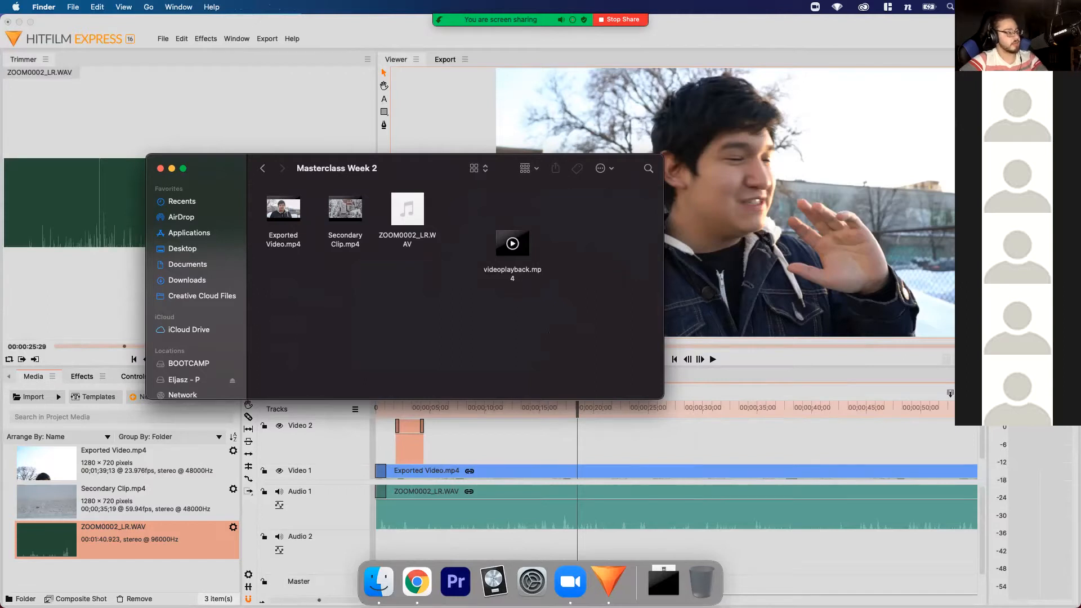
left_click(513, 244)
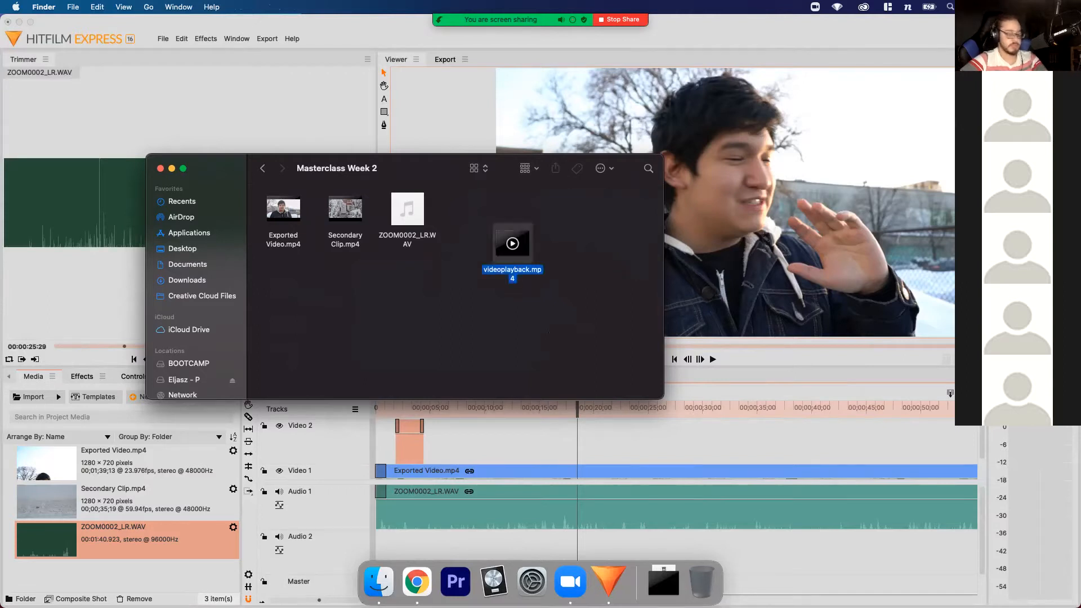
key("Return")
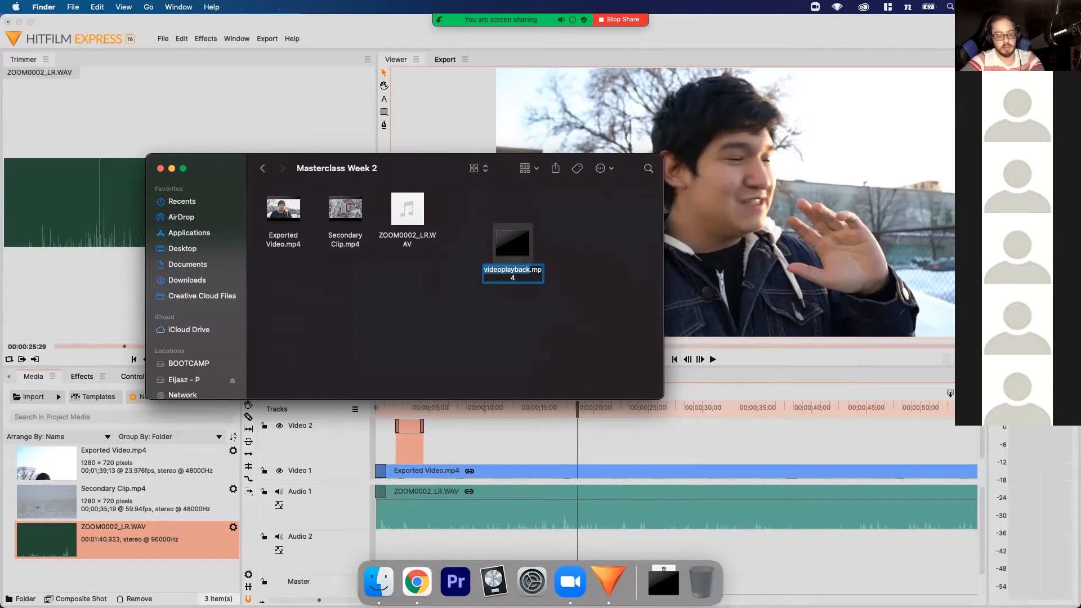
type("Frozen La")
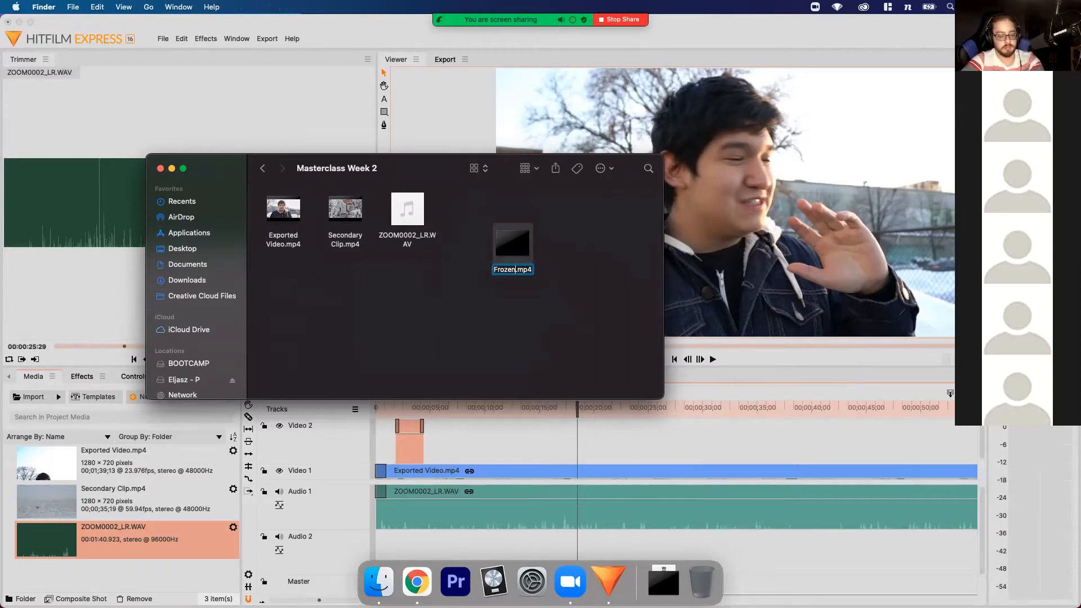
type("ke")
key("Return")
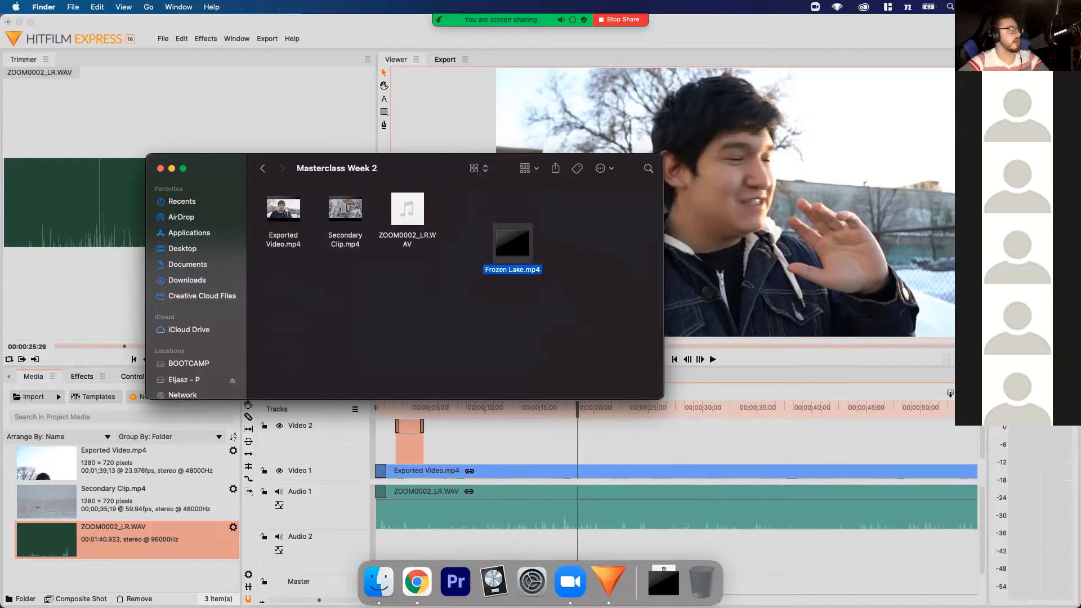
Import Frozen Lake.mp4 into the HitFilm Express project media and place it on Video 2 at about 00;00;18
left_click_drag(513, 244, 113, 532)
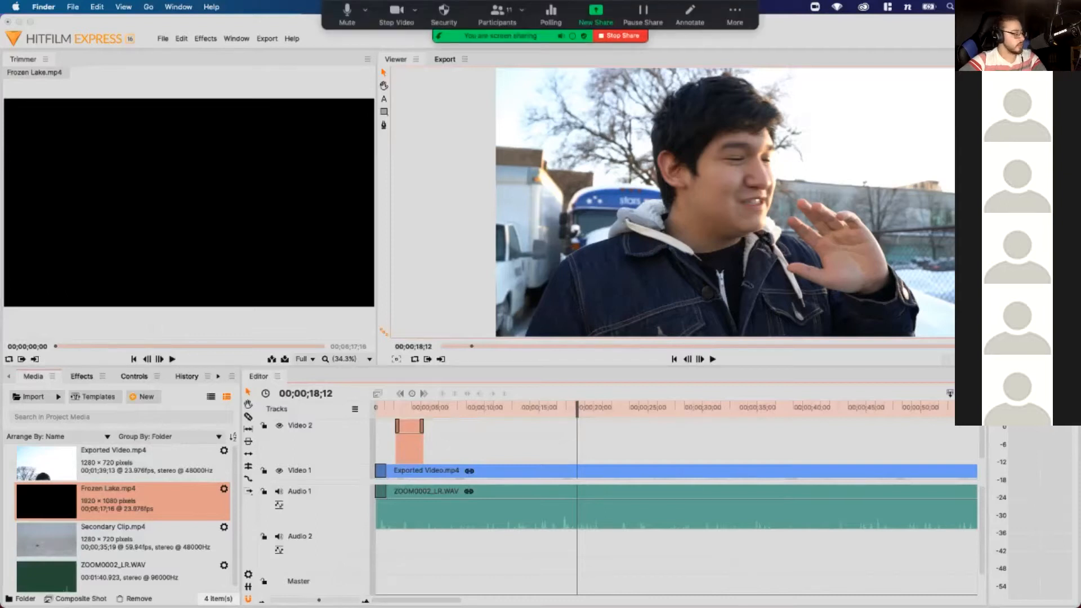
left_click(123, 501)
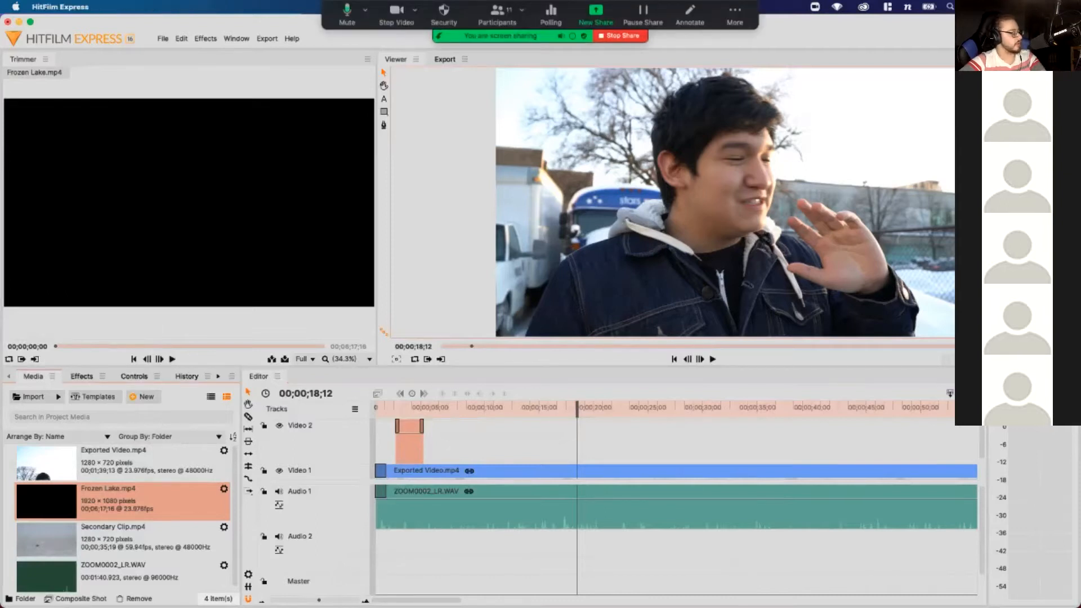
left_click_drag(123, 501, 584, 406)
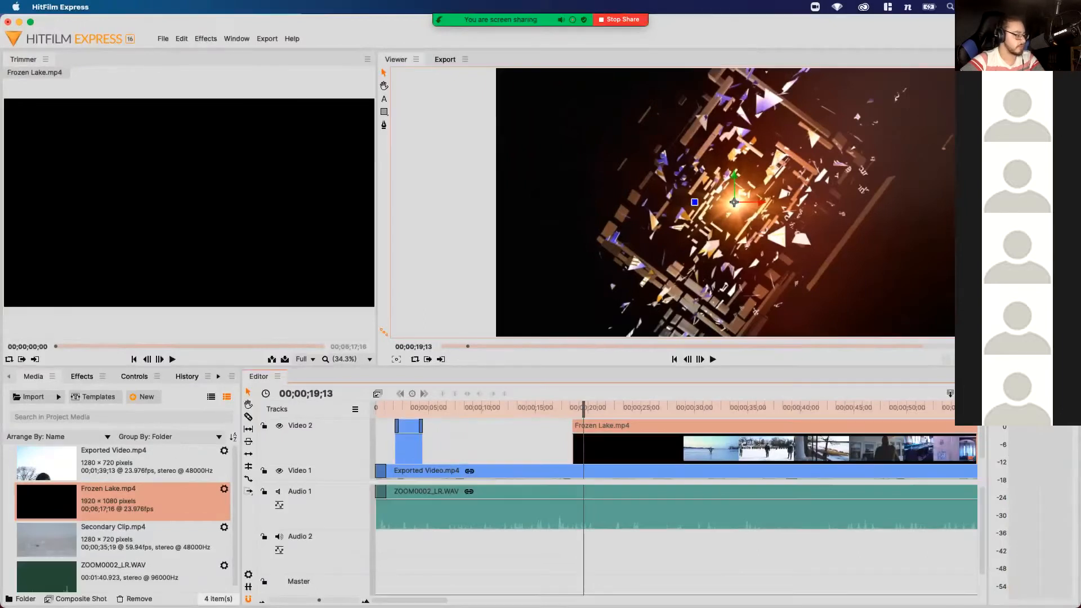
Trim the start of the Frozen Lake.mp4 clip on Video 2 to 00;00;39;22
left_click_drag(583, 407, 799, 407)
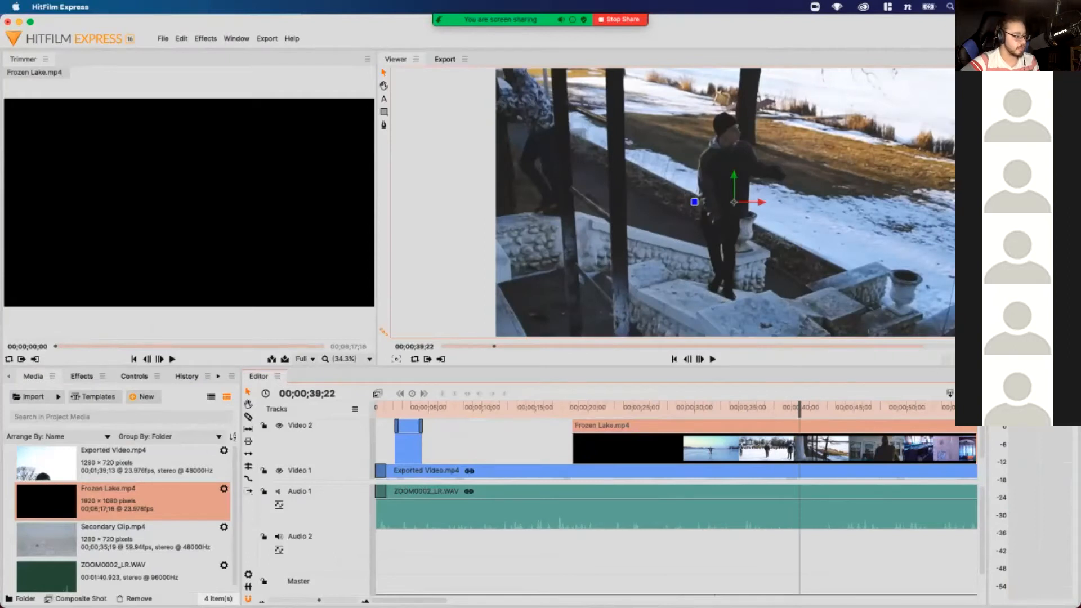
left_click_drag(574, 445, 574, 444)
left_click_drag(764, 445, 800, 444)
Trim the Frozen Lake.mp4 clip's start to the walking shot at 00;06;17;08 and move the remaining piece above the first Exported Video.mp4 clip
scroll(799, 450, "right", 5)
left_click_drag(619, 407, 721, 407)
scroll(721, 411, "right", 5)
left_click_drag(532, 407, 718, 407)
scroll(718, 439, "right", 5)
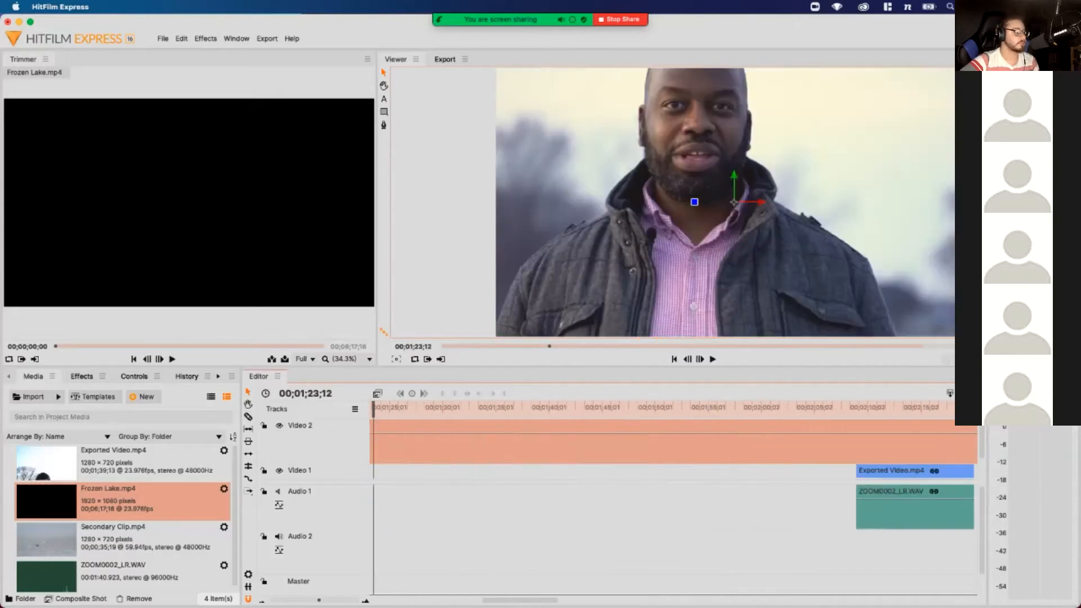
left_click_drag(622, 407, 864, 407)
scroll(864, 439, "right", 5)
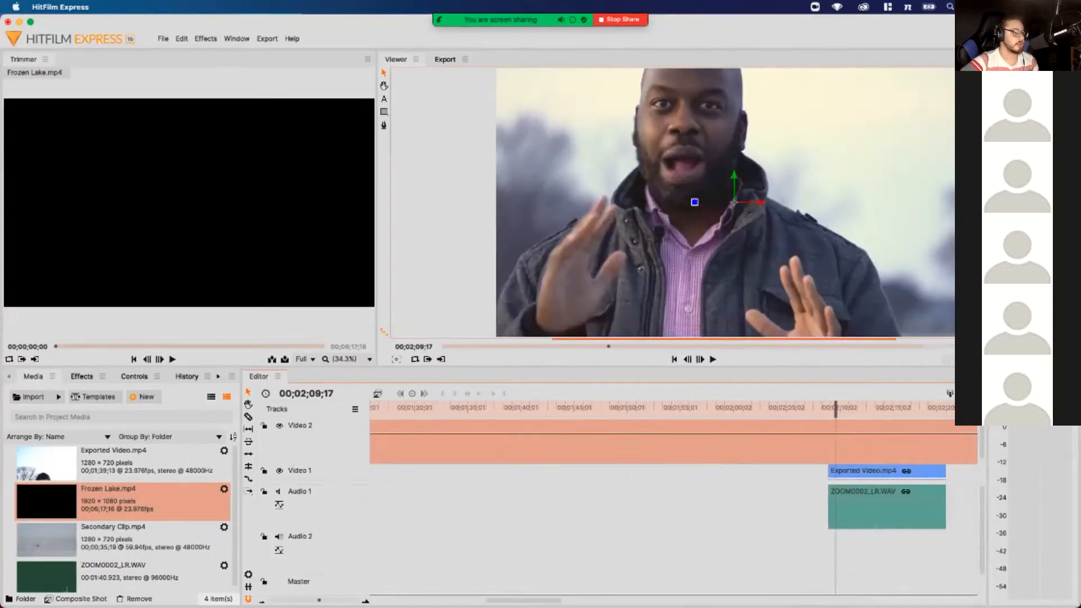
left_click_drag(425, 407, 715, 408)
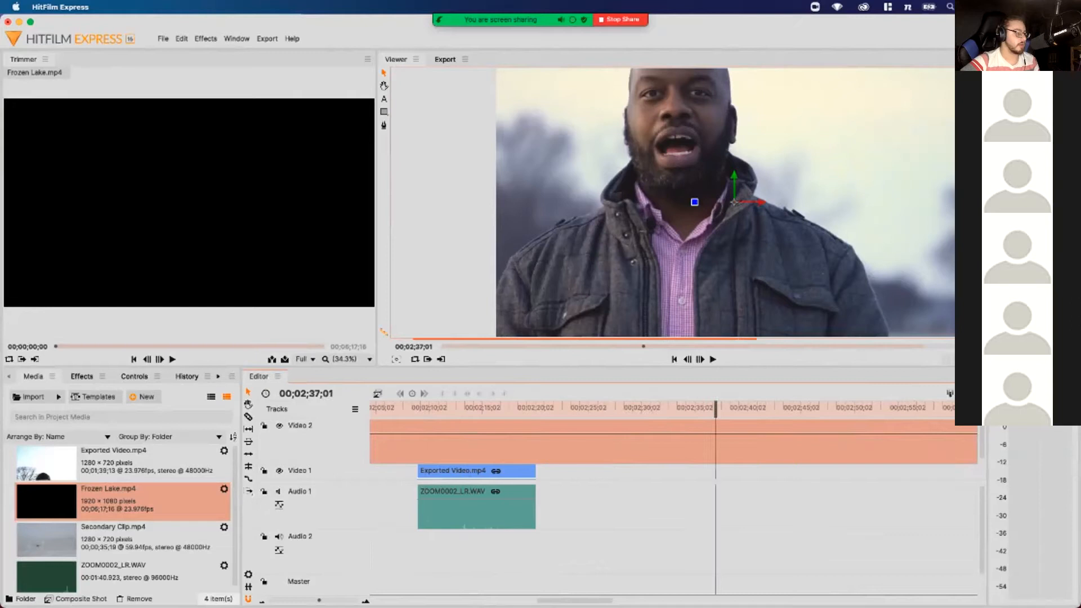
scroll(706, 436, "right", 5)
left_click_drag(625, 407, 856, 408)
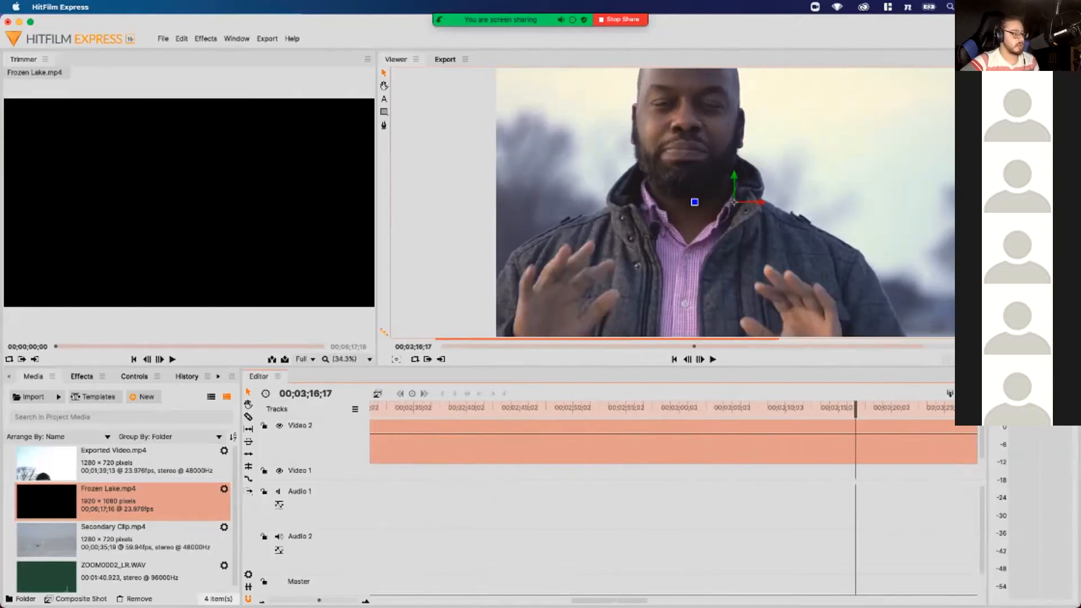
scroll(673, 439, "right", 5)
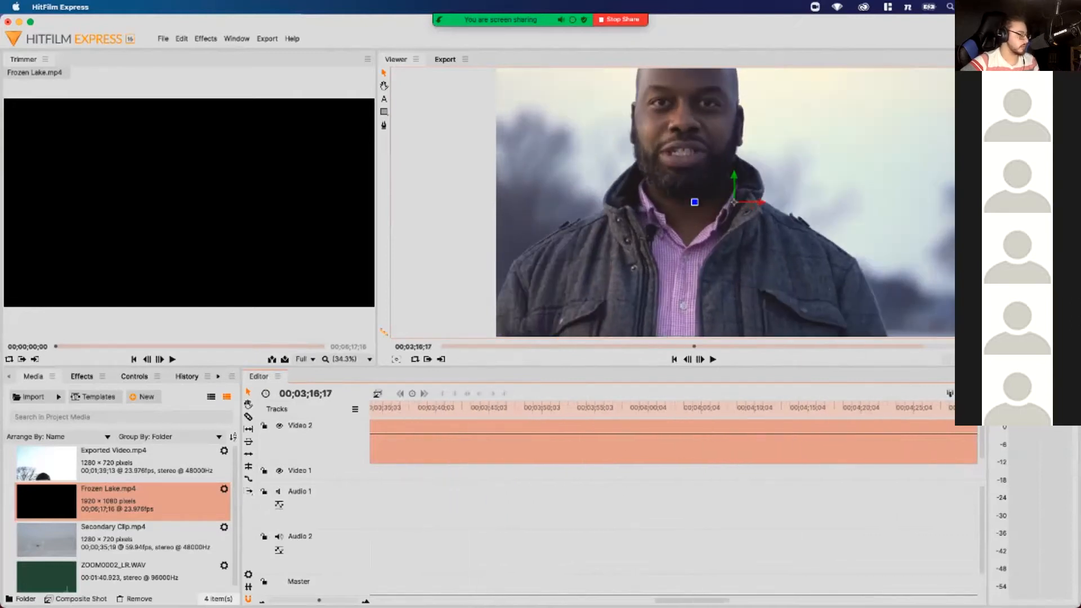
key("backslash")
left_click_drag(661, 408, 922, 407)
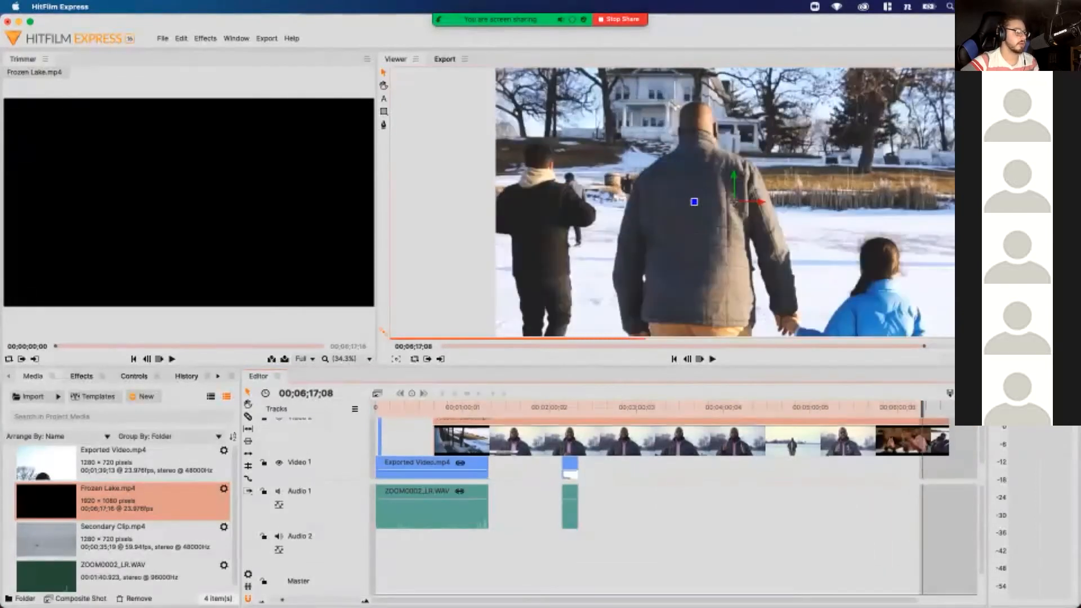
mouse_move(433, 442)
left_mouse_down()
mouse_move(924, 442)
mouse_move(425, 442)
left_mouse_up()
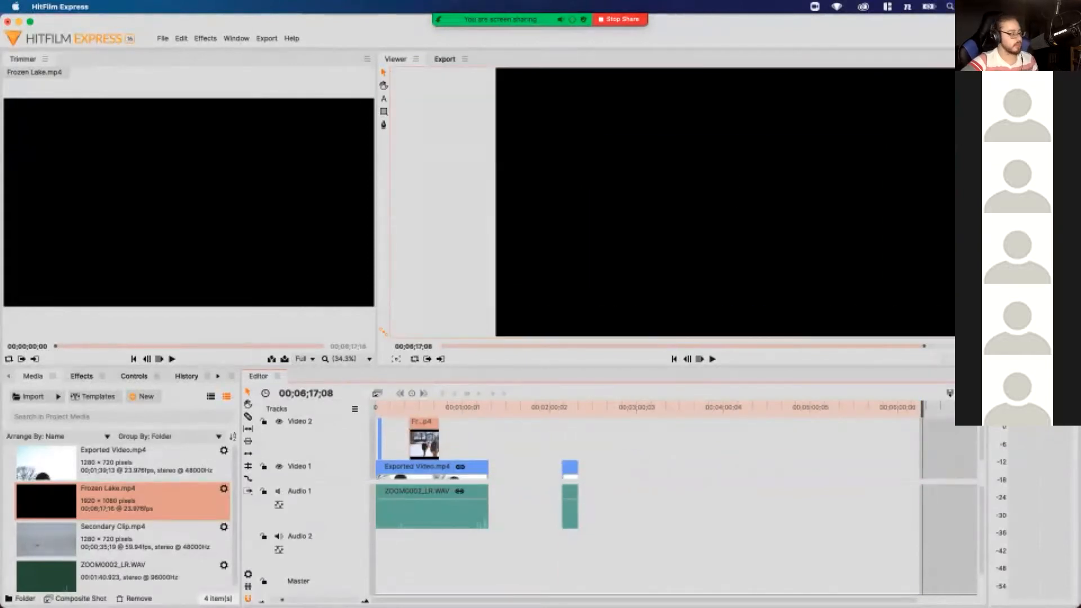
Bring the start of the Frozen Lake.mp4 clip on Video 2 back to about 00;00;18
key("=")
scroll(674, 501, "left", 5)
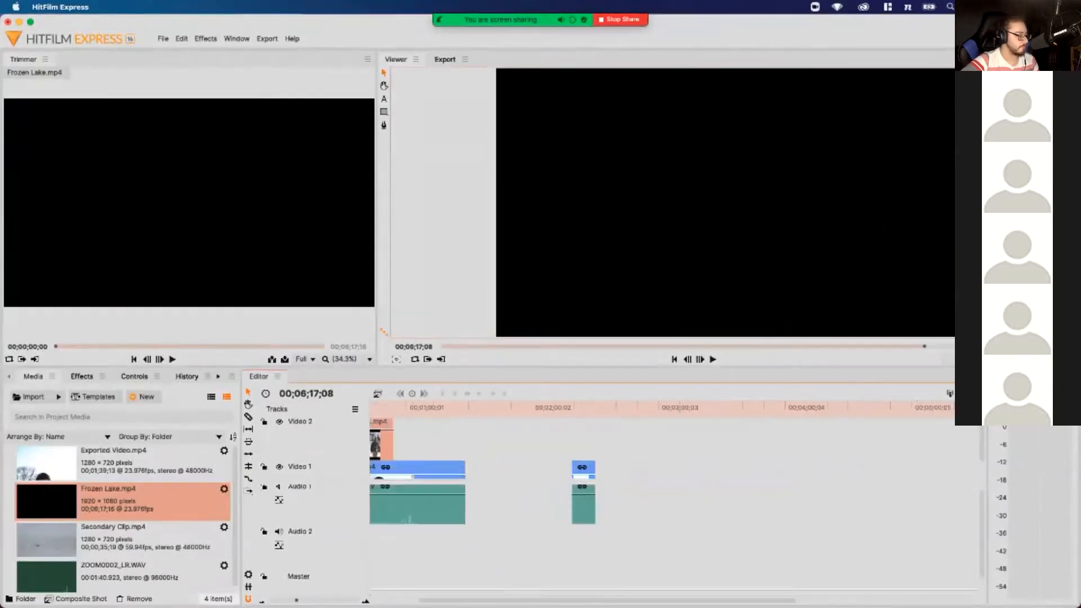
scroll(450, 498, "left", 4)
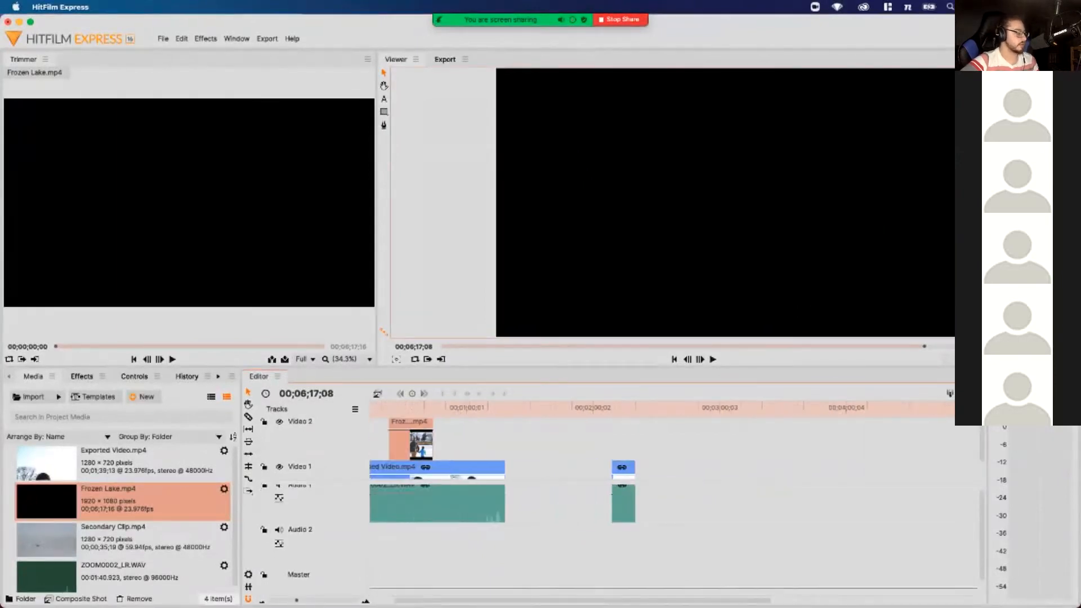
scroll(451, 498, "down", 1)
left_click_drag(424, 436, 427, 437)
left_click_drag(297, 601, 328, 601)
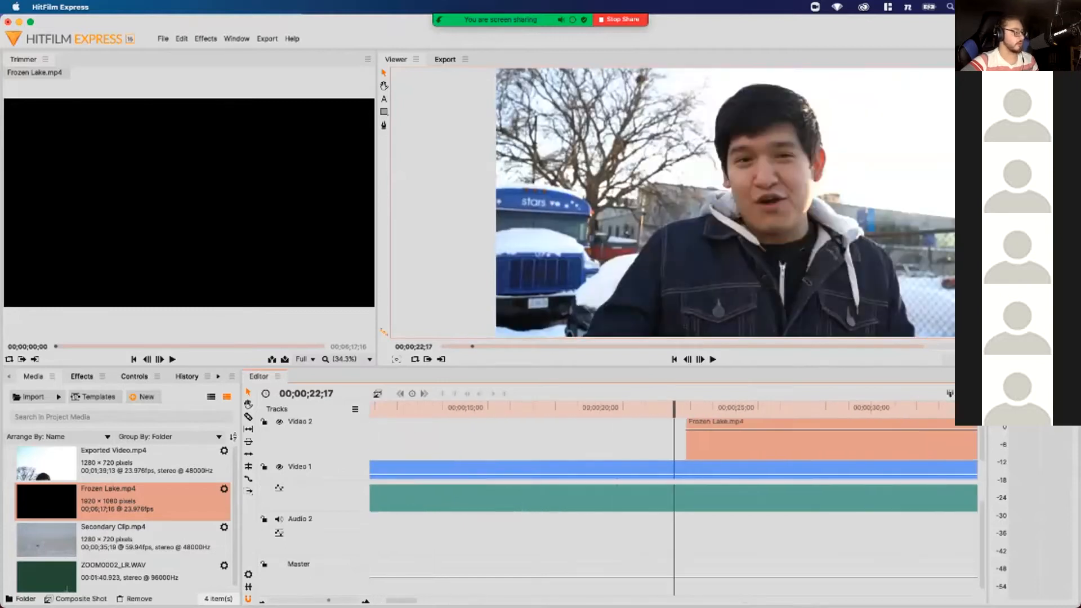
left_click_drag(686, 439, 653, 409)
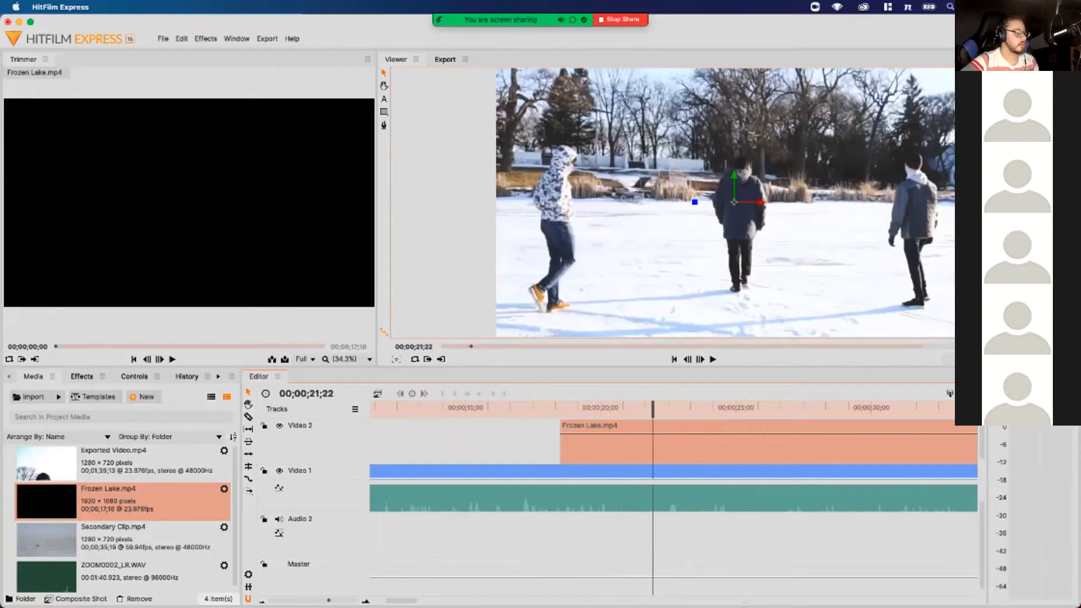
Play through the Frozen Lake.mp4 walking shot and set the clip's scale to 86%
key("space")
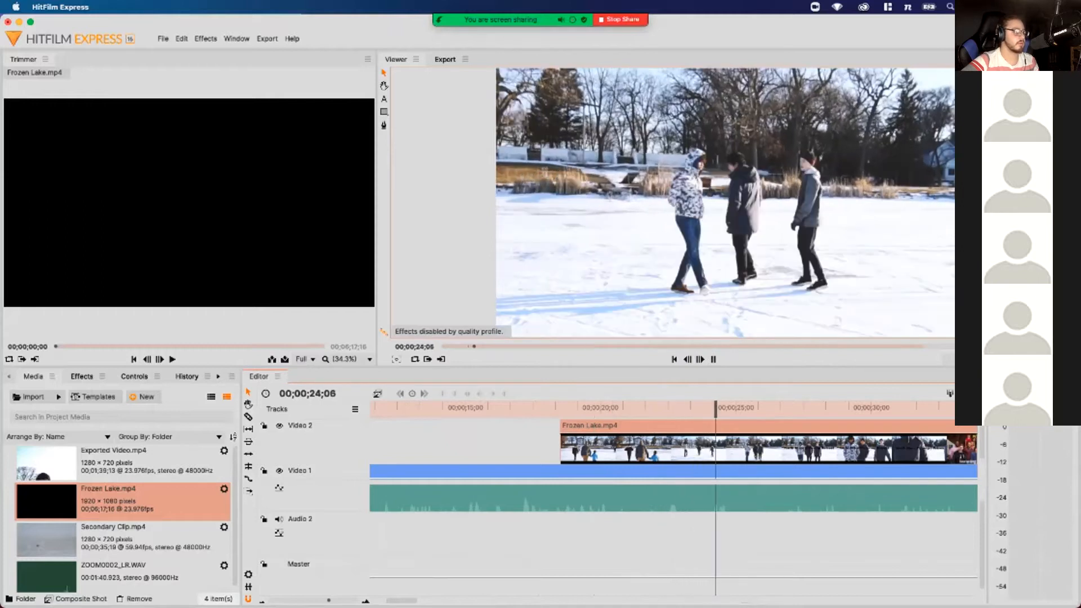
key("space")
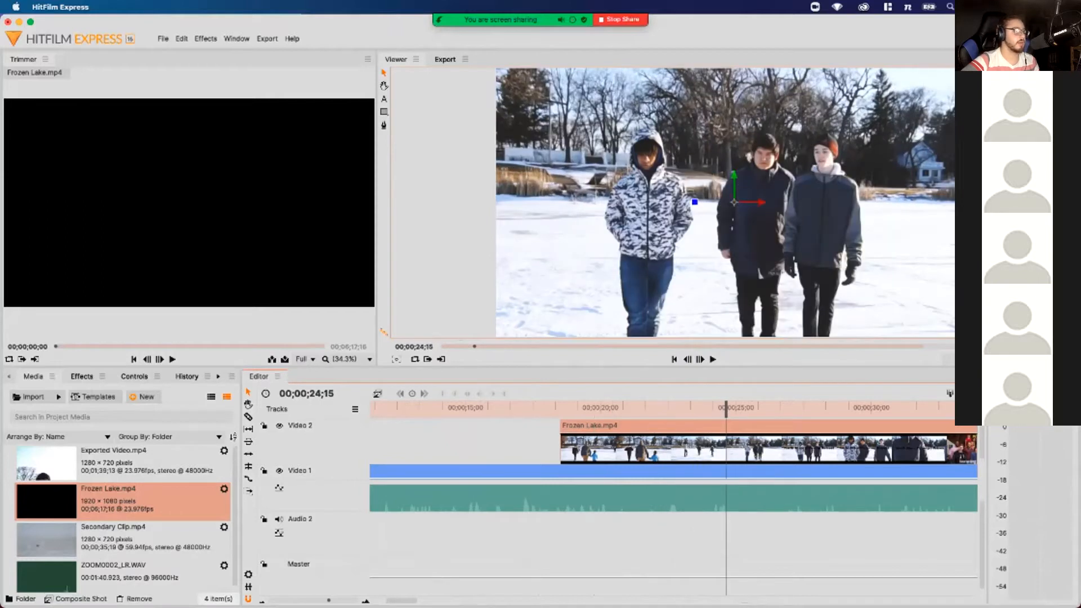
left_click(651, 407)
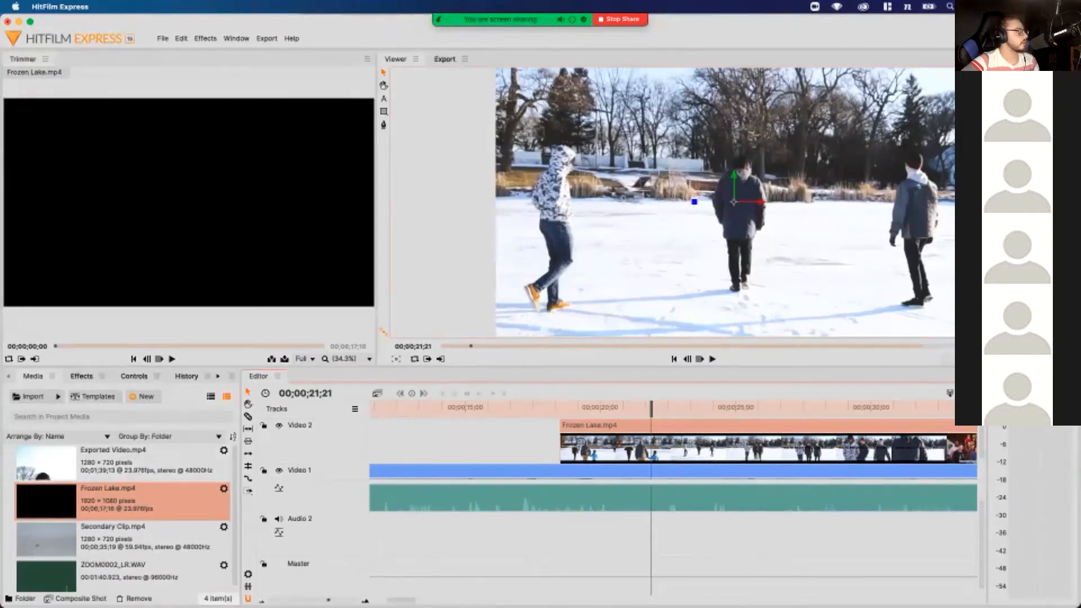
left_click(153, 377)
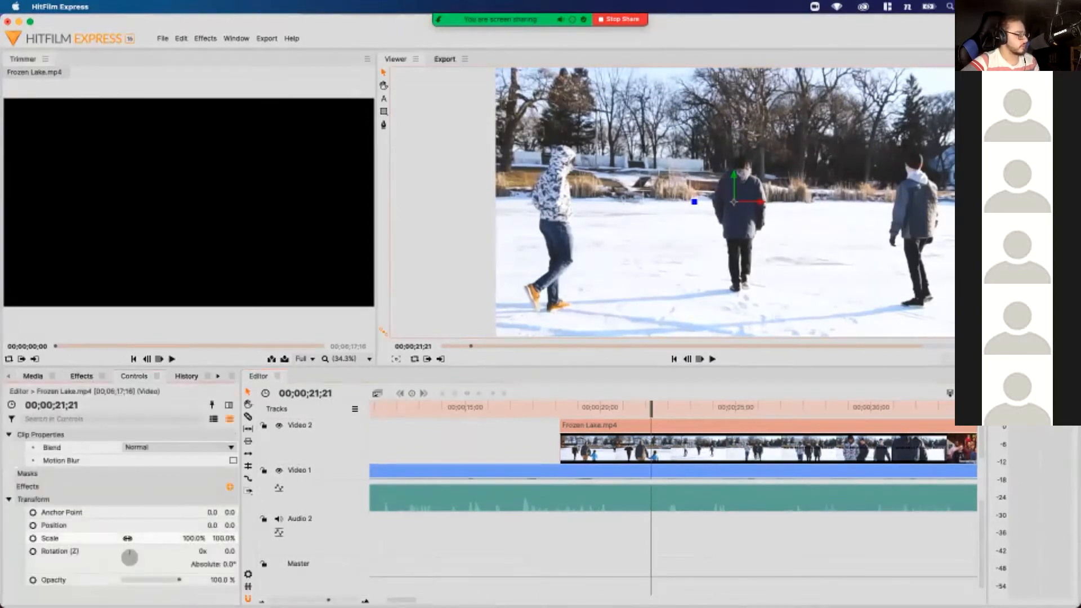
left_click_drag(194, 538, 175, 538)
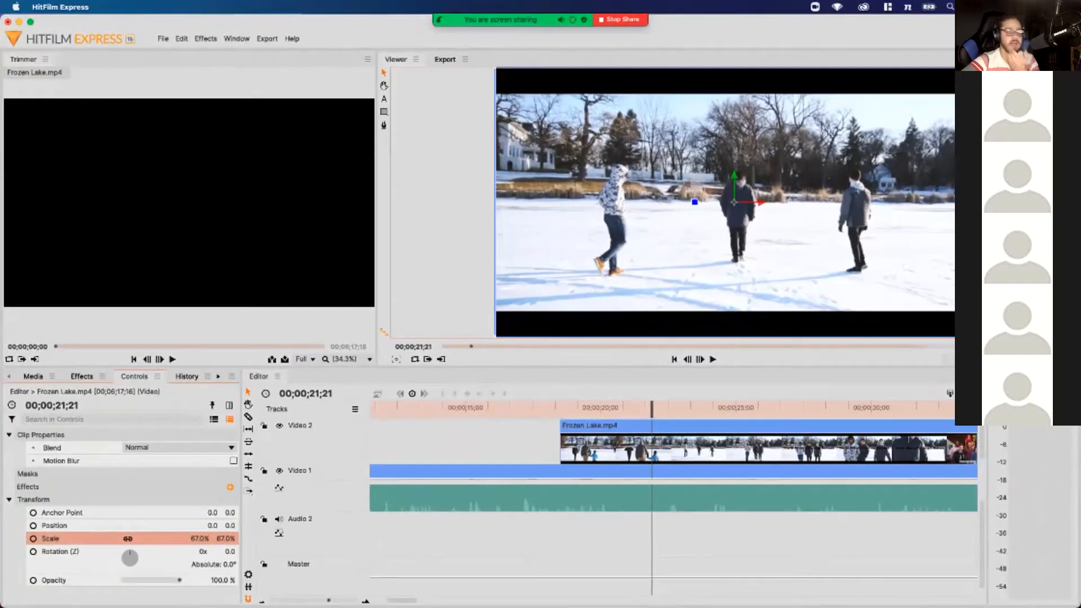
left_click_drag(176, 538, 175, 538)
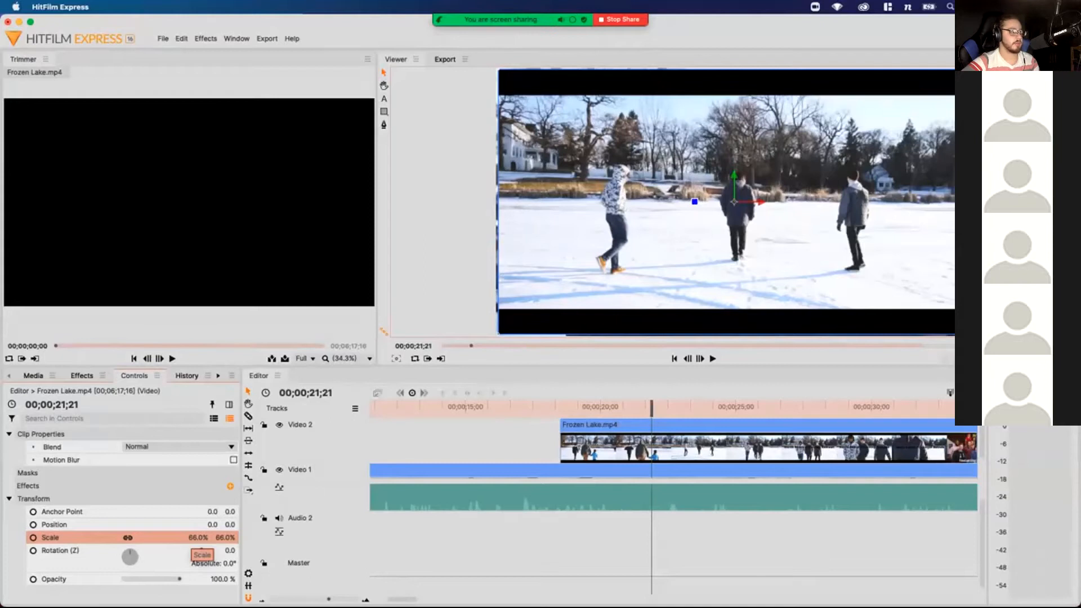
left_click_drag(199, 537, 231, 537)
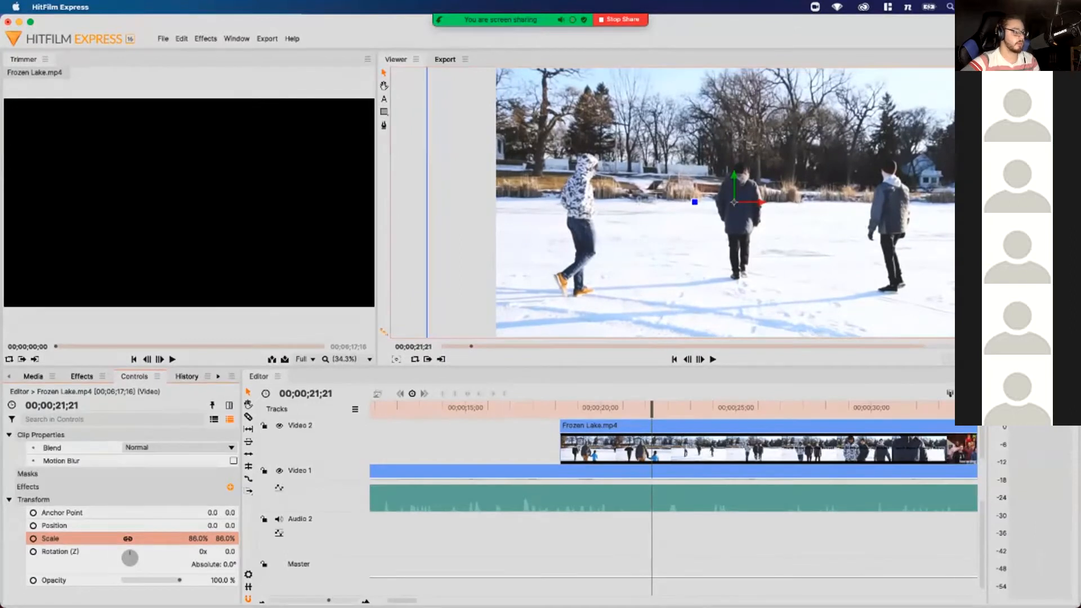
Set the preview playback quality to 1/4
mouse_move(541, 606)
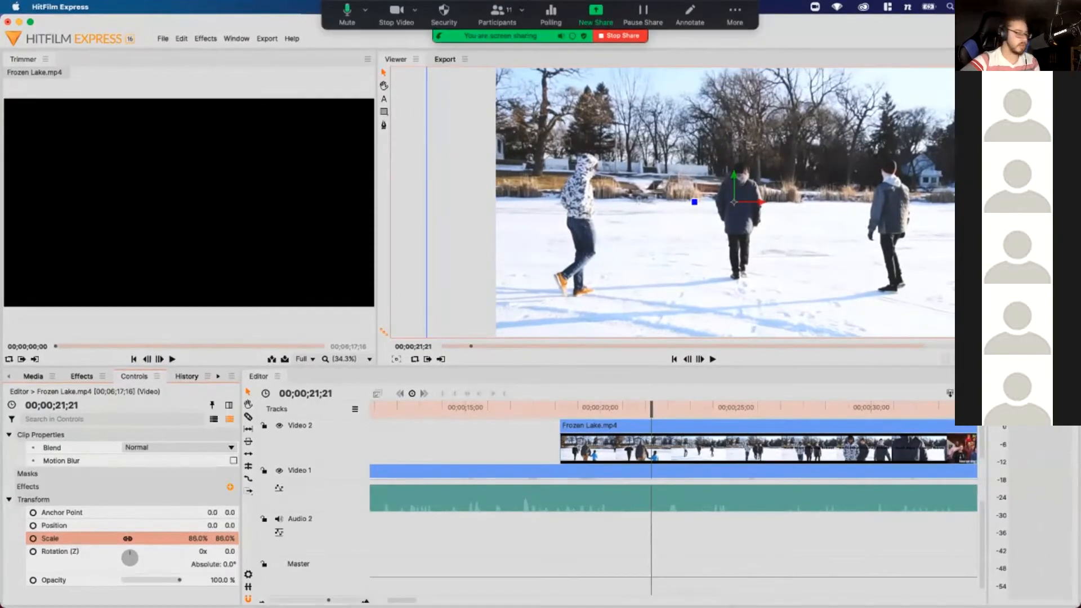
left_click(1007, 359)
left_click(1013, 404)
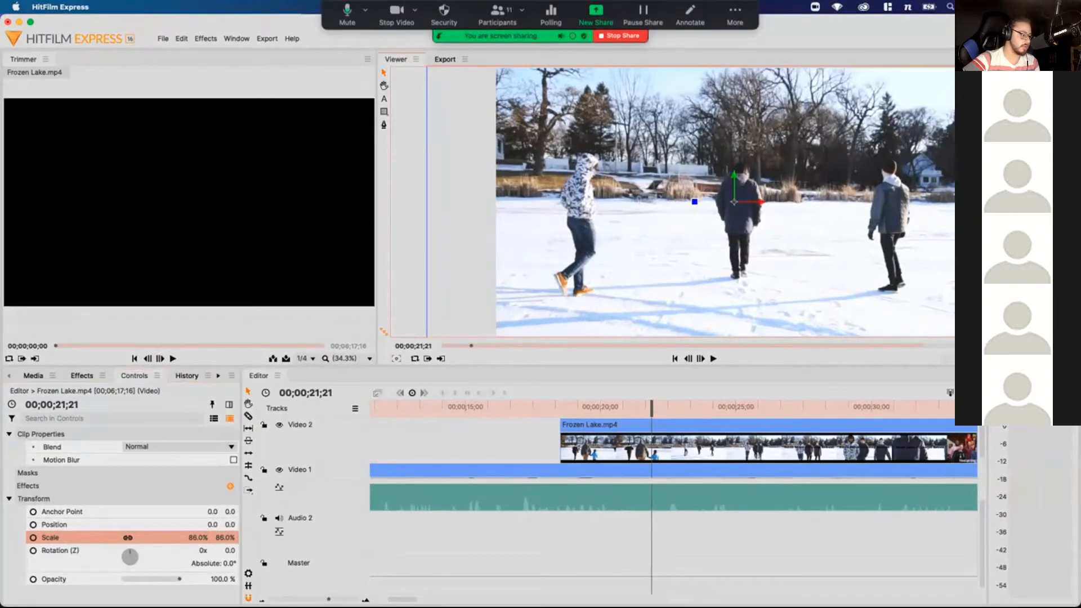
Move the Frozen Lake.mp4 clip on Video 2 so it starts at about 00;00;22;10
left_click(586, 407)
left_click_drag(571, 407, 665, 407)
left_click_drag(583, 426, 688, 427)
Play the Frozen Lake.mp4 clip, split it at 00;00;24;19 and delete the part after the cut
key("space")
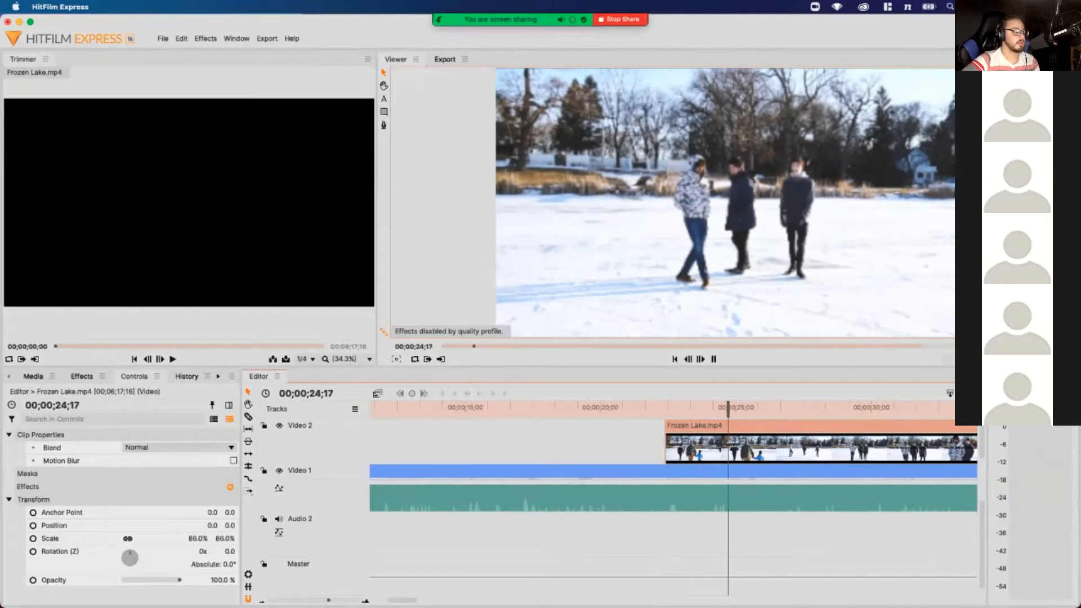
key("space")
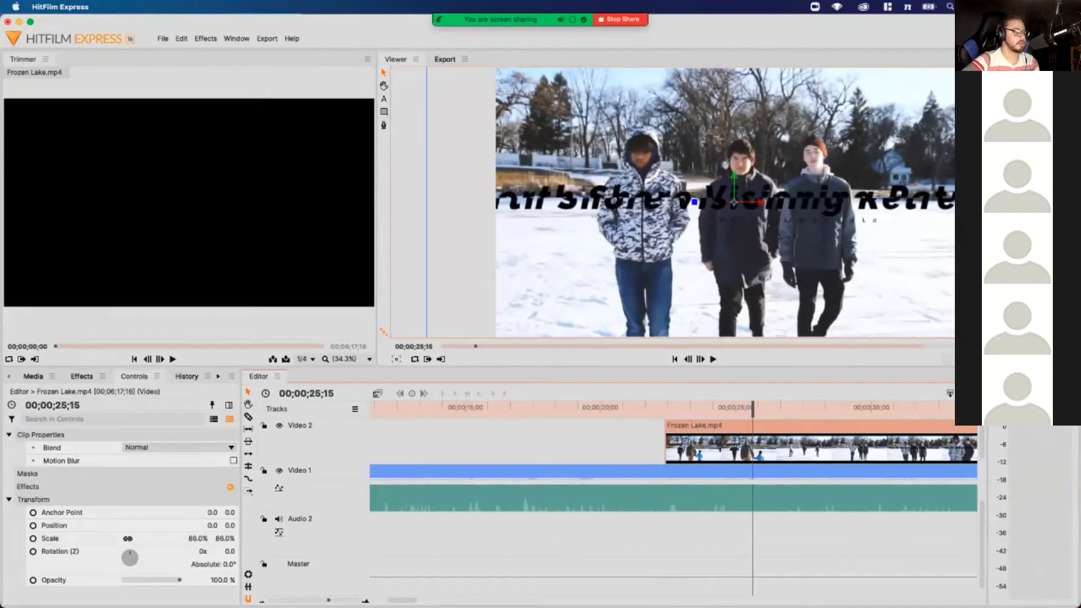
left_click_drag(752, 407, 730, 407)
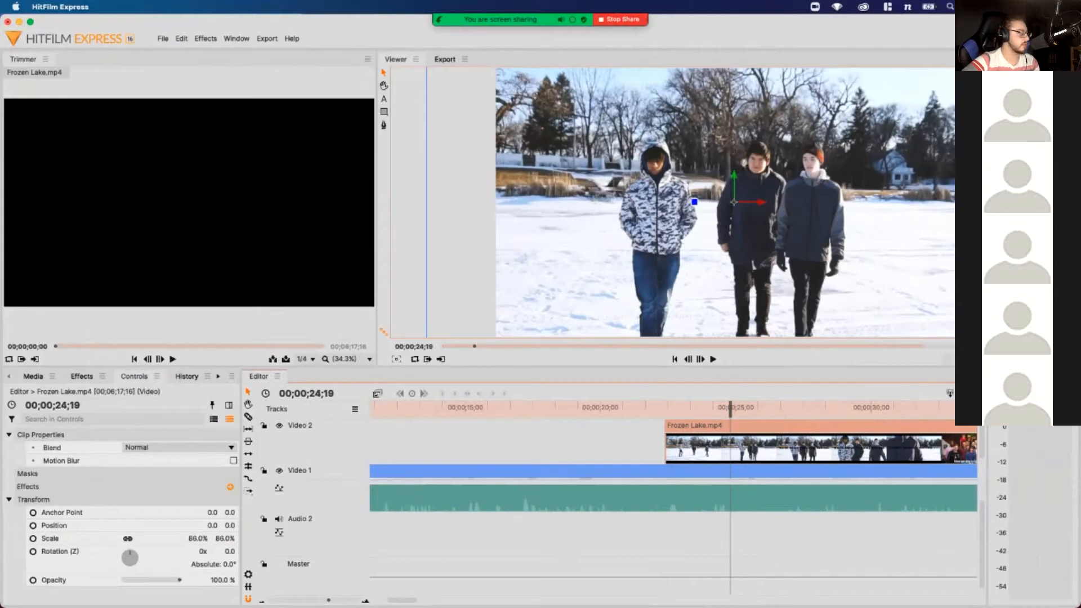
key("super+shift+d")
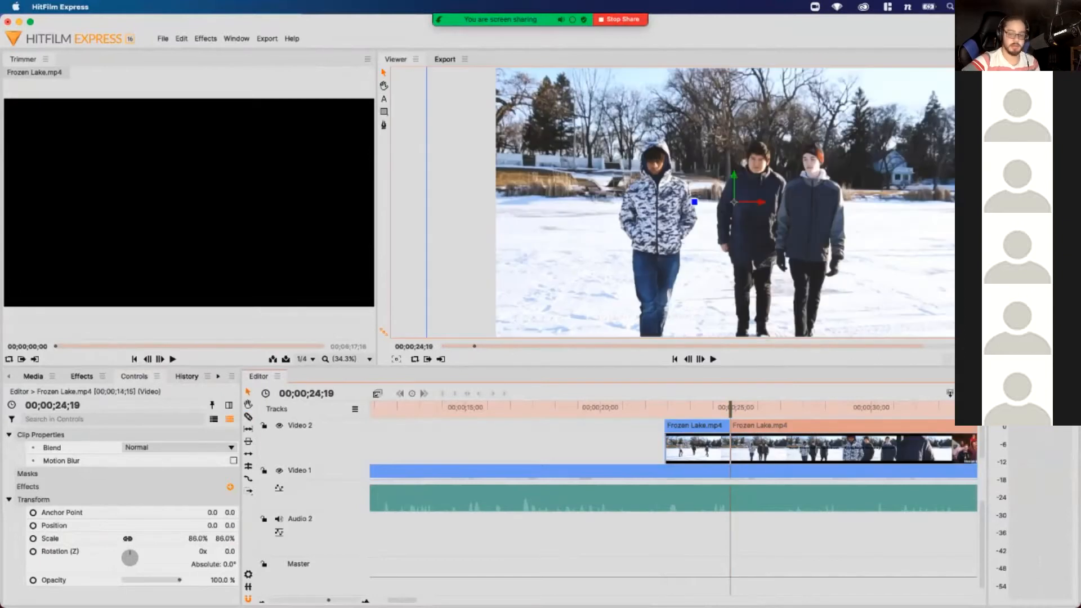
key("Delete")
Play the talking footage on Video 1 from about 00;00;08 and listen for where the Frozen Lake.mp4 cutaway fits
scroll(673, 445, "left", 5)
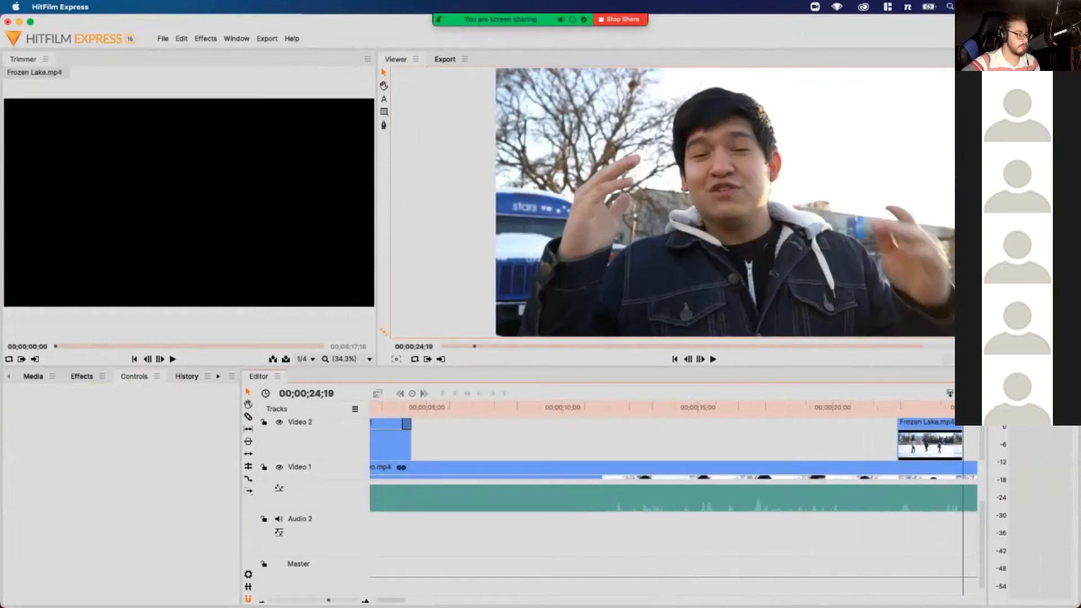
left_click_drag(640, 407, 705, 407)
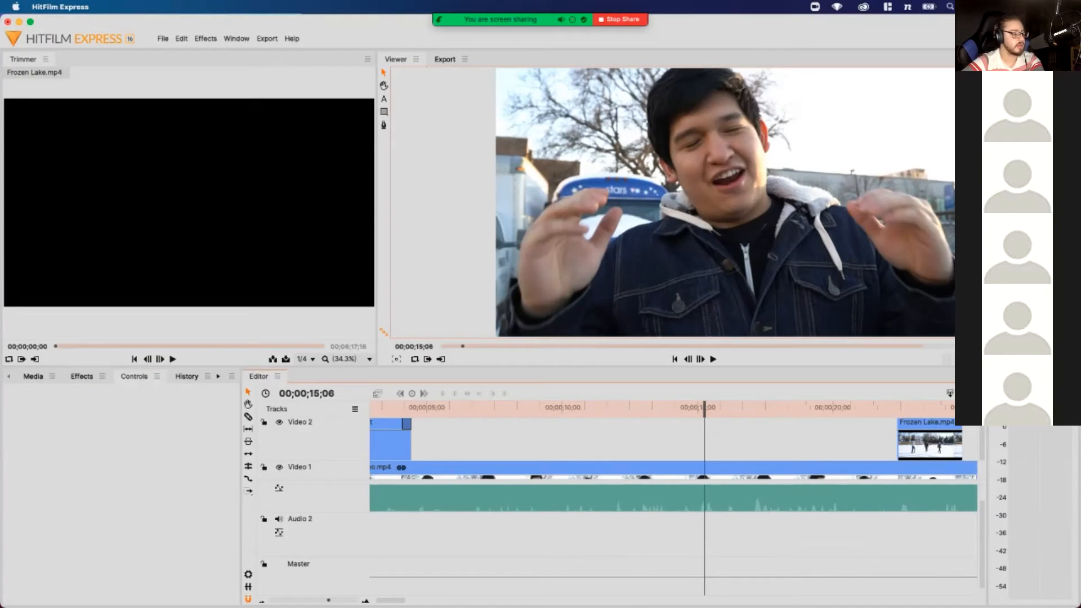
key("space")
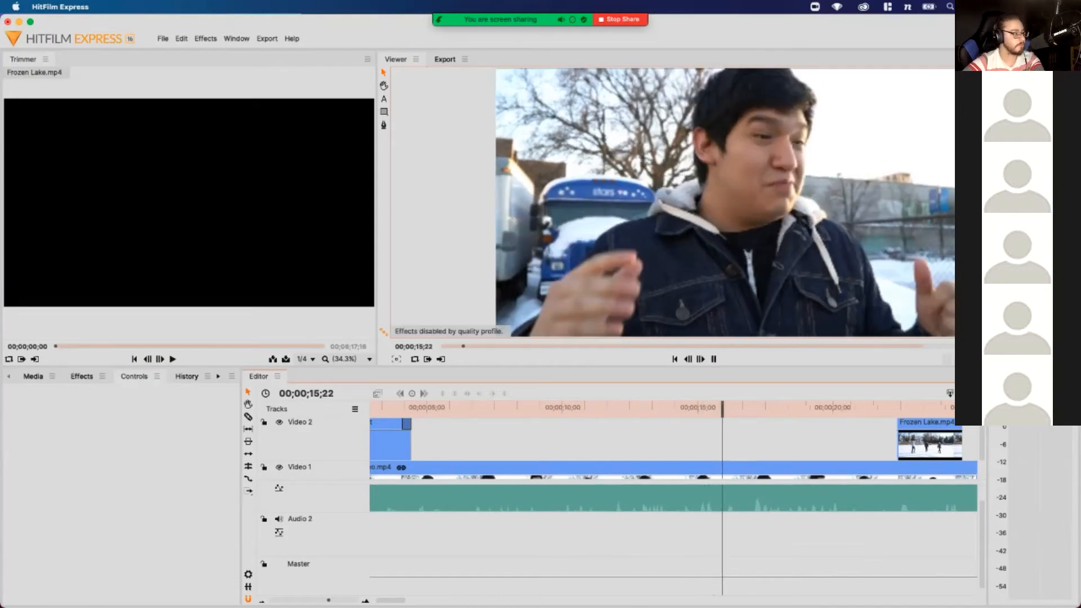
scroll(673, 445, "left", 2)
scroll(673, 535, "up", 1)
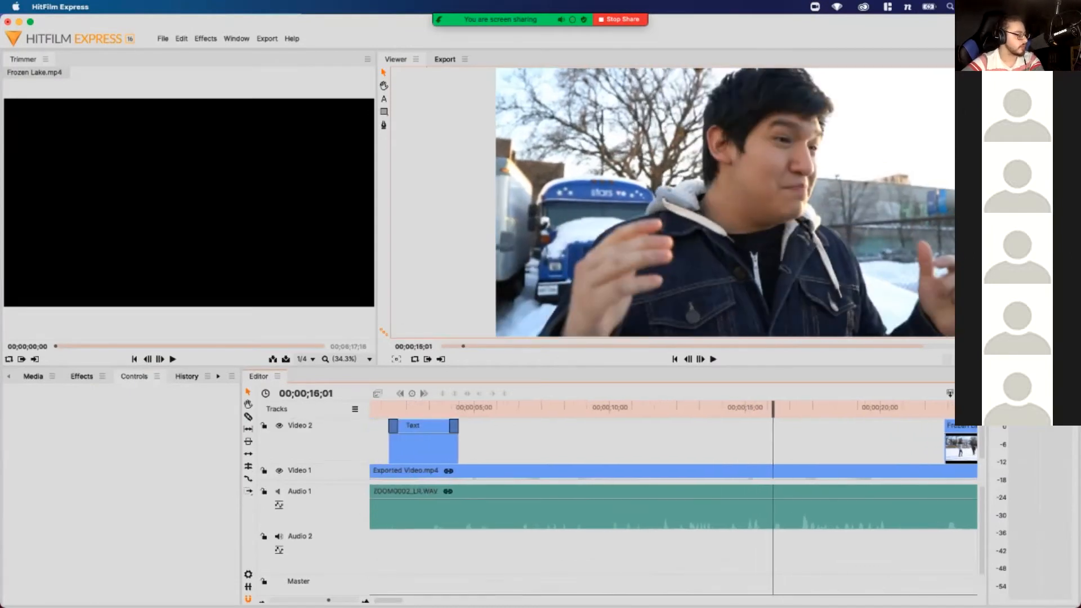
scroll(672, 445, "down", 1)
scroll(673, 445, "right", 1)
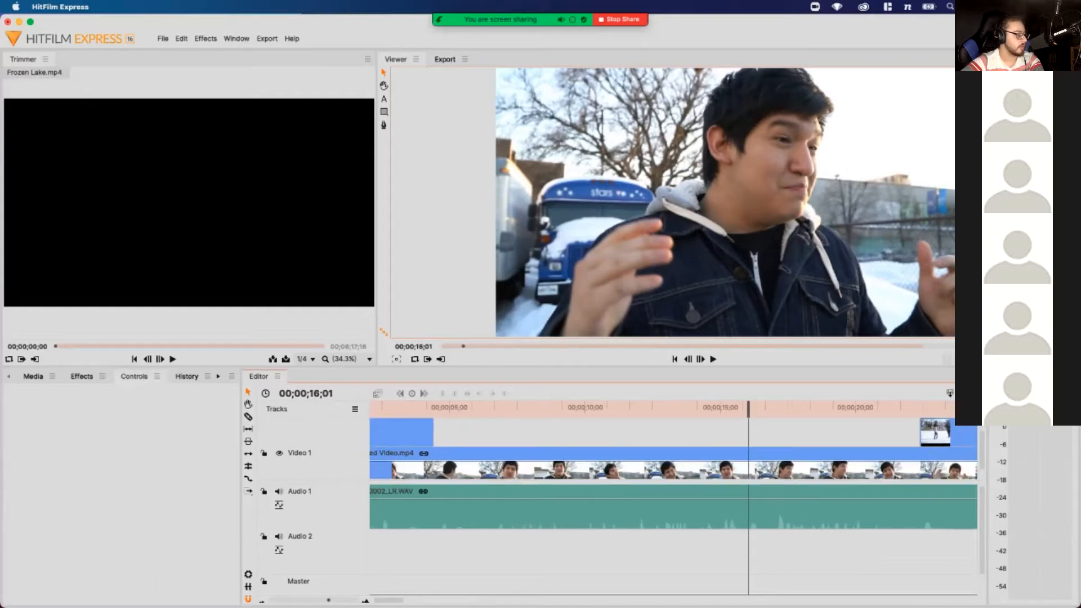
left_click(537, 408)
key("space")
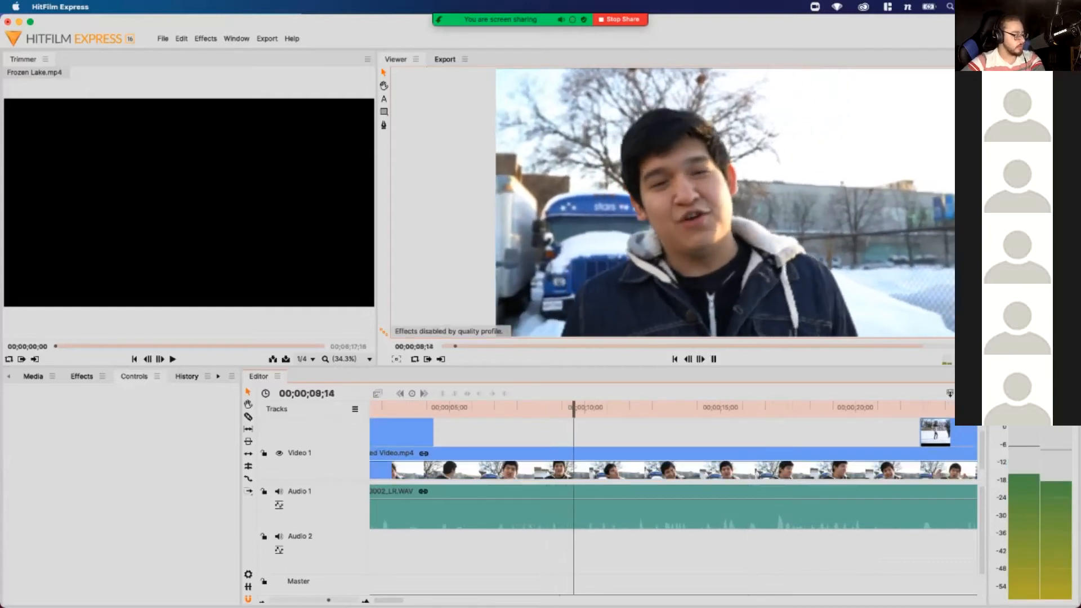
scroll(673, 445, "right", 3)
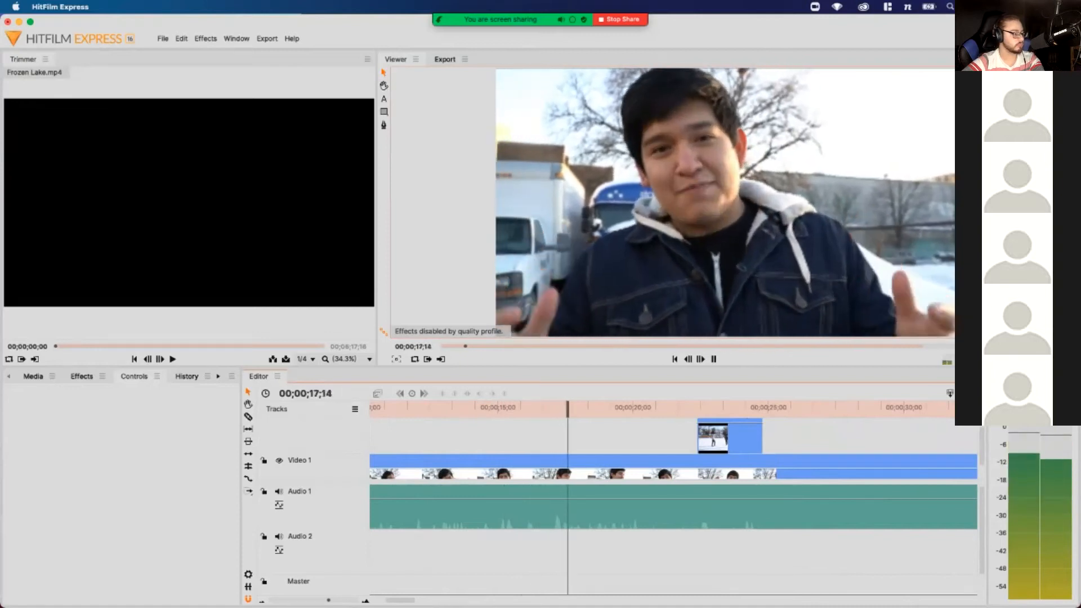
key("space")
Reposition the short Frozen Lake.mp4 cutaway on Video 2 to start at about 00;00;20;03, playing back to check its timing
left_click_drag(734, 441, 622, 442)
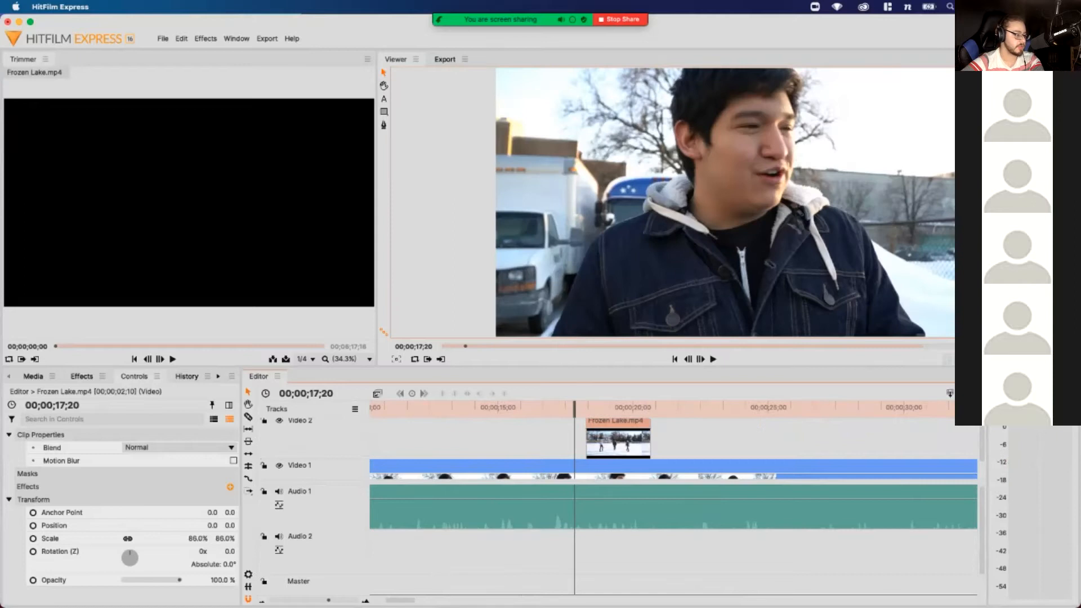
key("space")
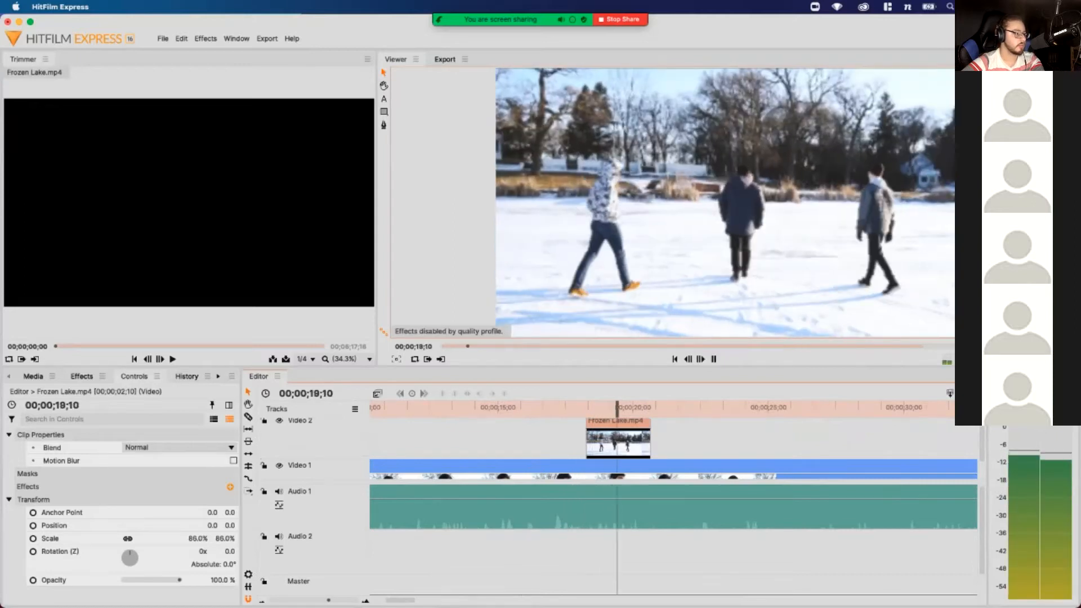
key("space")
left_click_drag(621, 442, 670, 443)
left_click(623, 408)
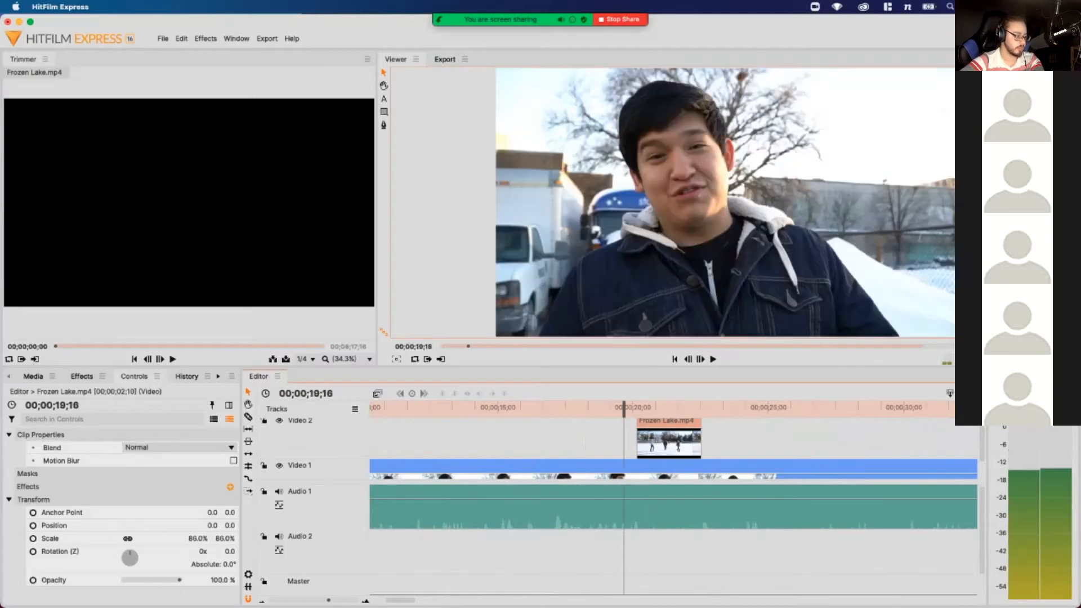
key("space")
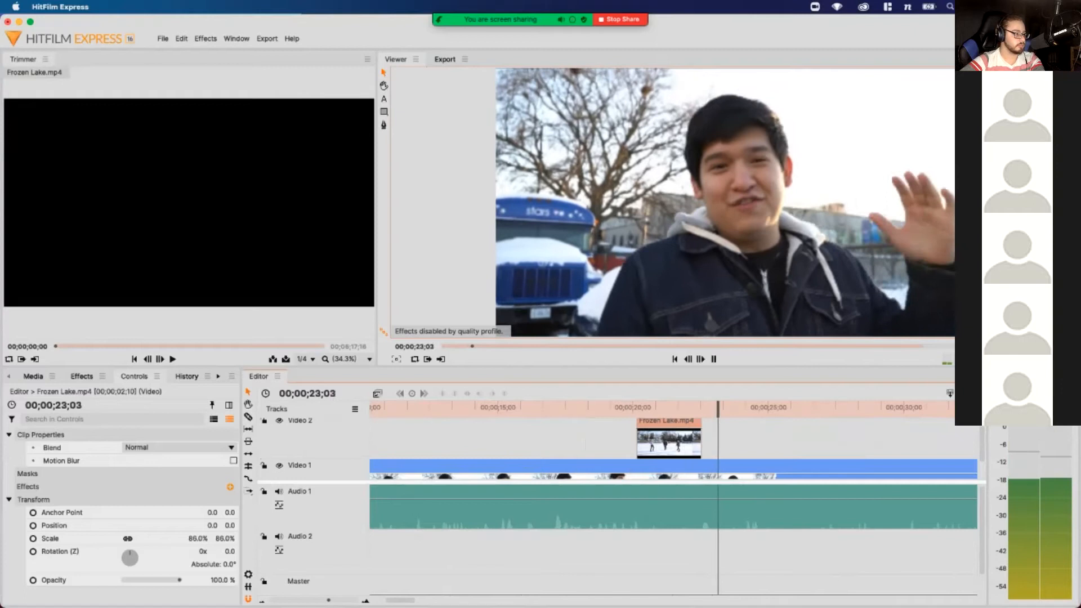
key("space")
Add a Cross Dissolve transition to the start of the Frozen Lake.mp4 clip on Video 2
scroll(673, 439, "down", 2)
scroll(673, 440, "right", 1)
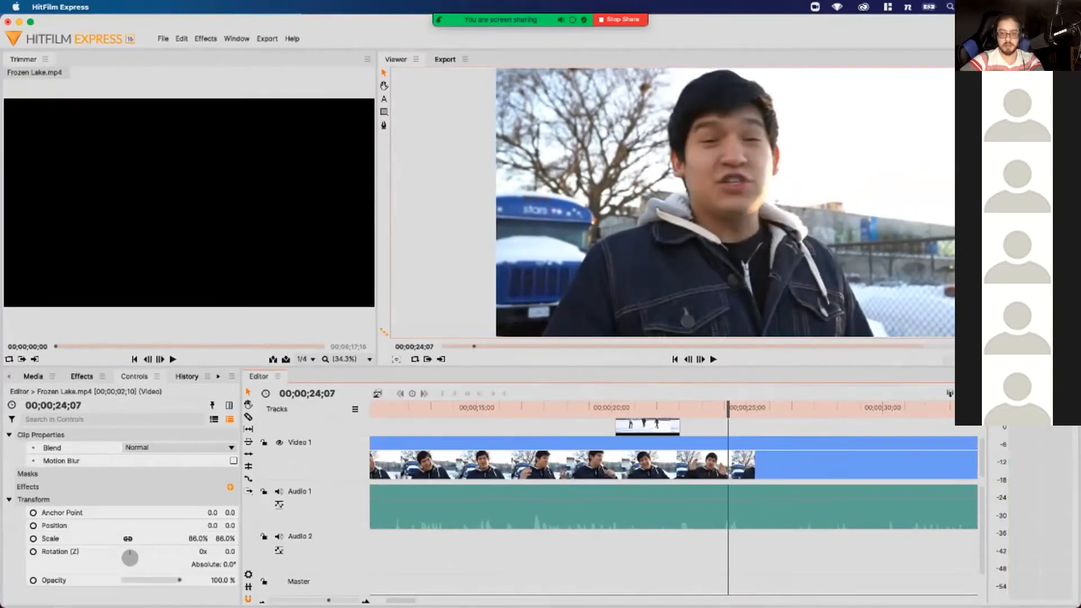
scroll(673, 439, "up", 2)
scroll(673, 439, "left", 2)
scroll(672, 439, "right", 3)
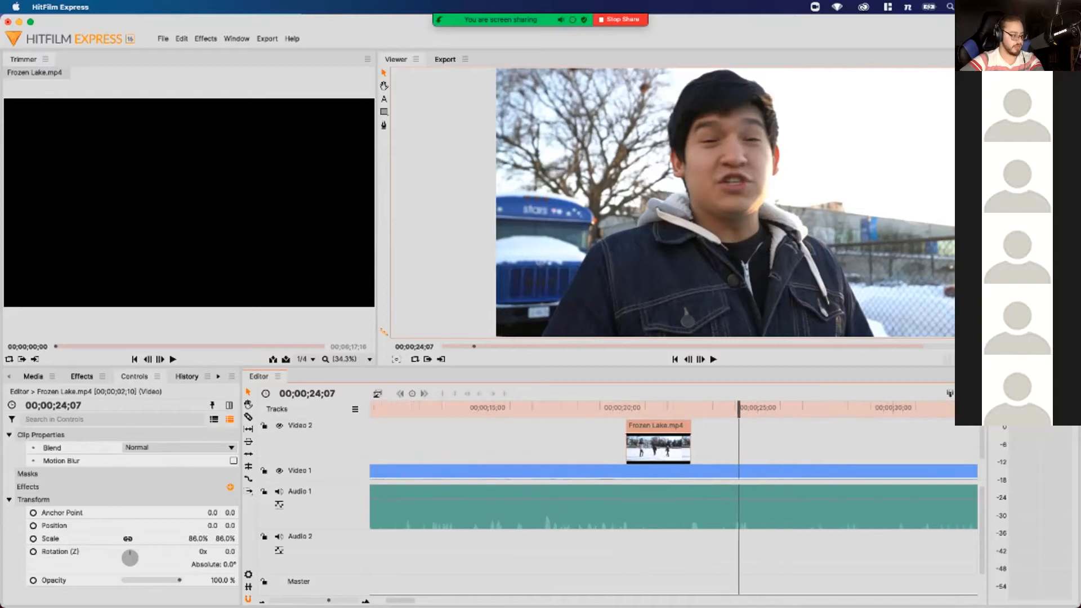
left_click(83, 376)
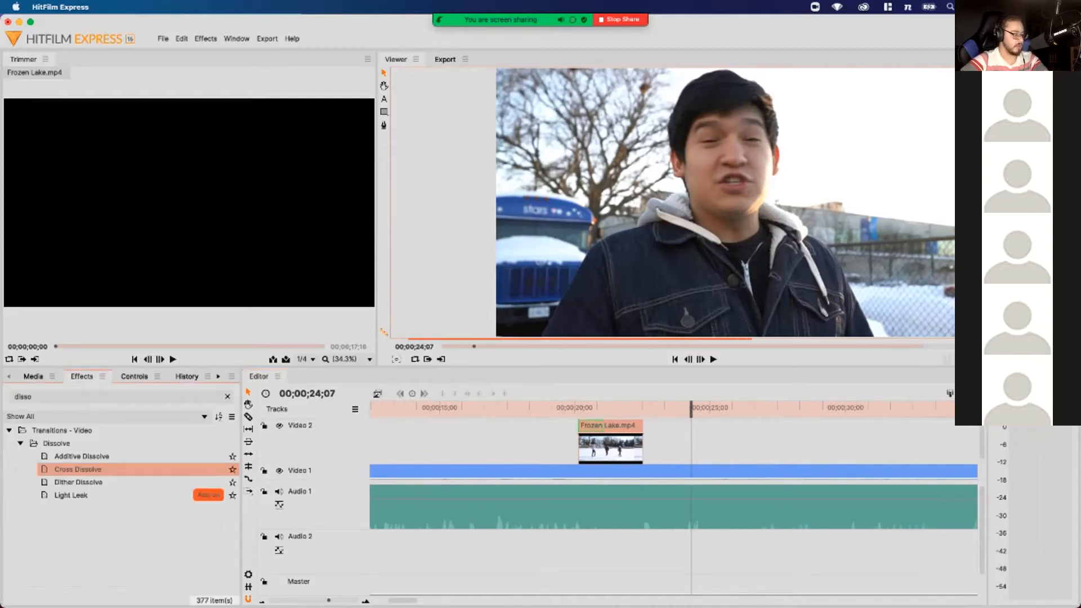
left_click_drag(78, 469, 588, 426)
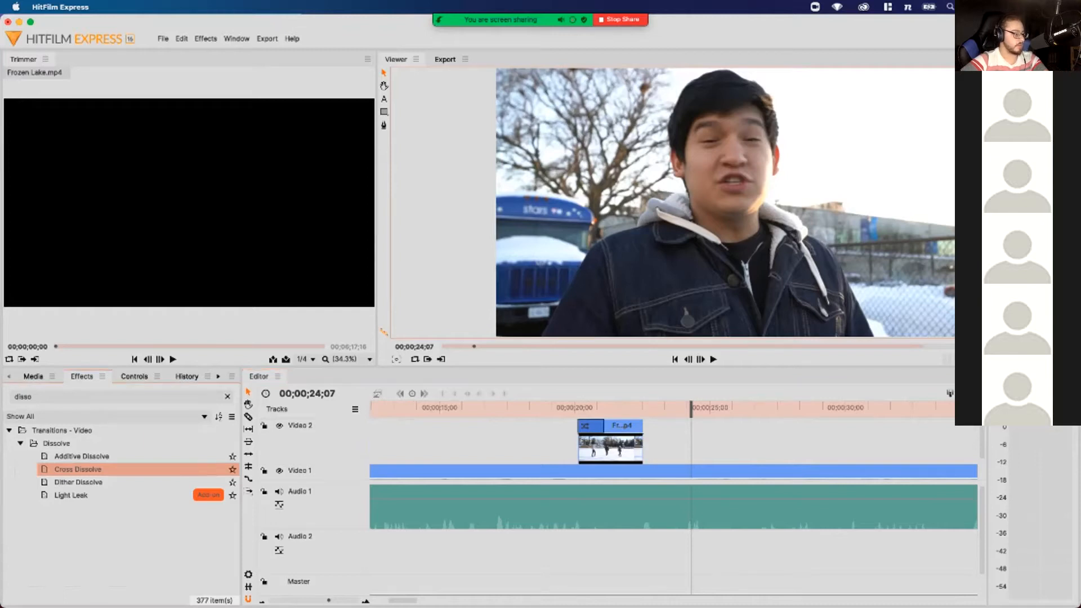
Add a Cross Dissolve to the end of the Frozen Lake clip on Video 2 and play the clip back
left_click_drag(77, 469, 635, 427)
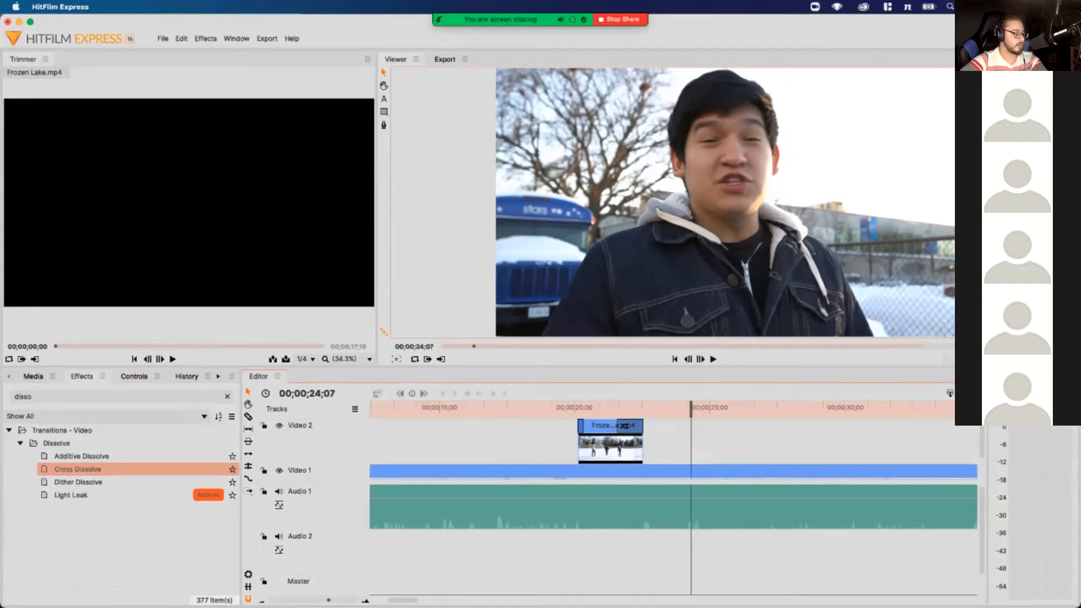
left_click(550, 408)
key("space")
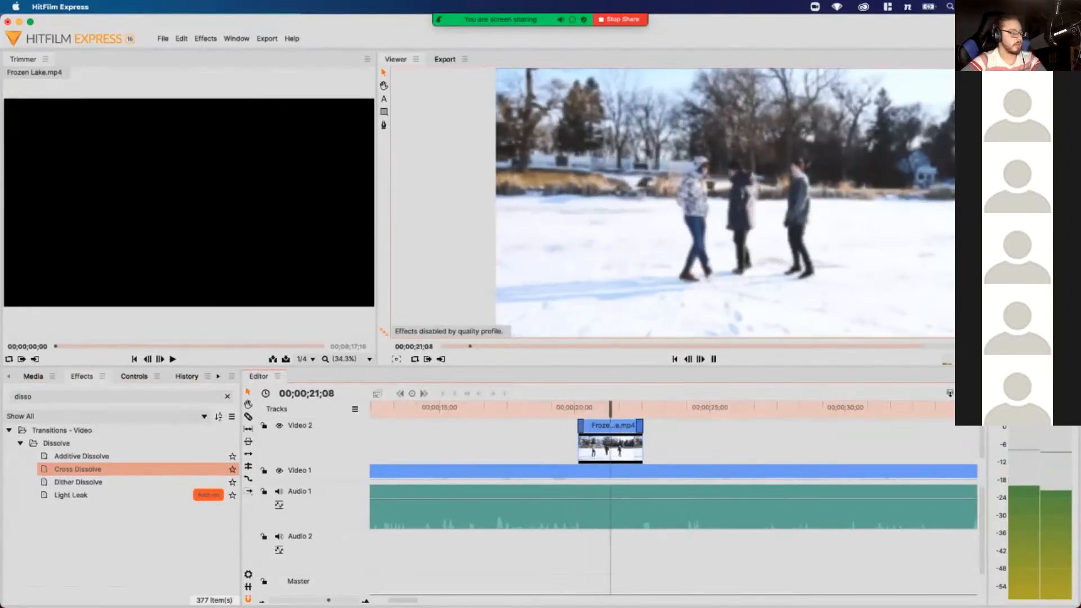
key("space")
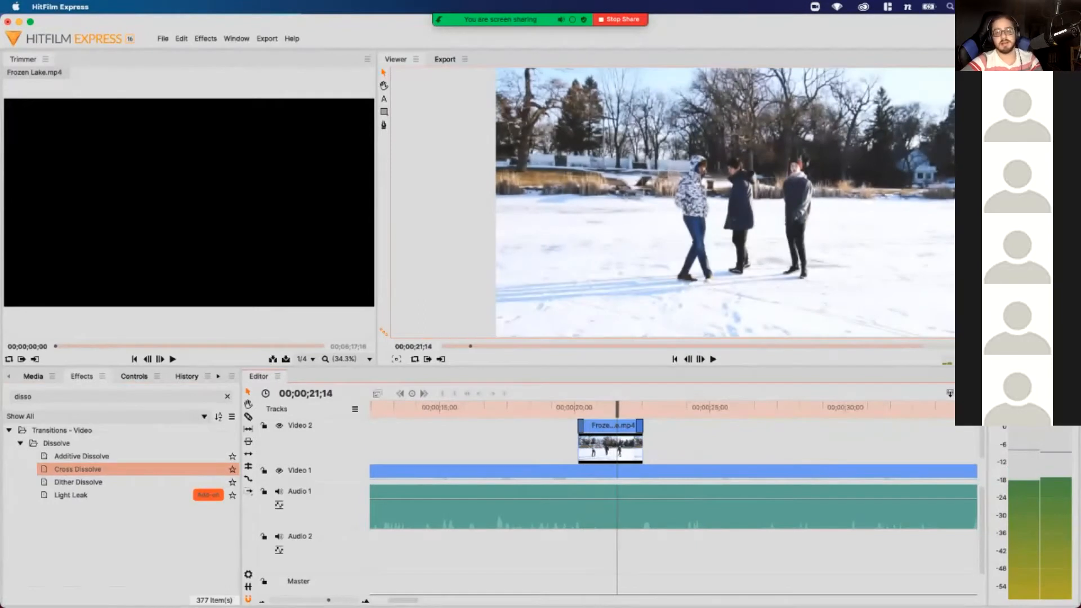
Set the viewer's resolution to 1/4 and its paused quality to Final
left_click(1007, 360)
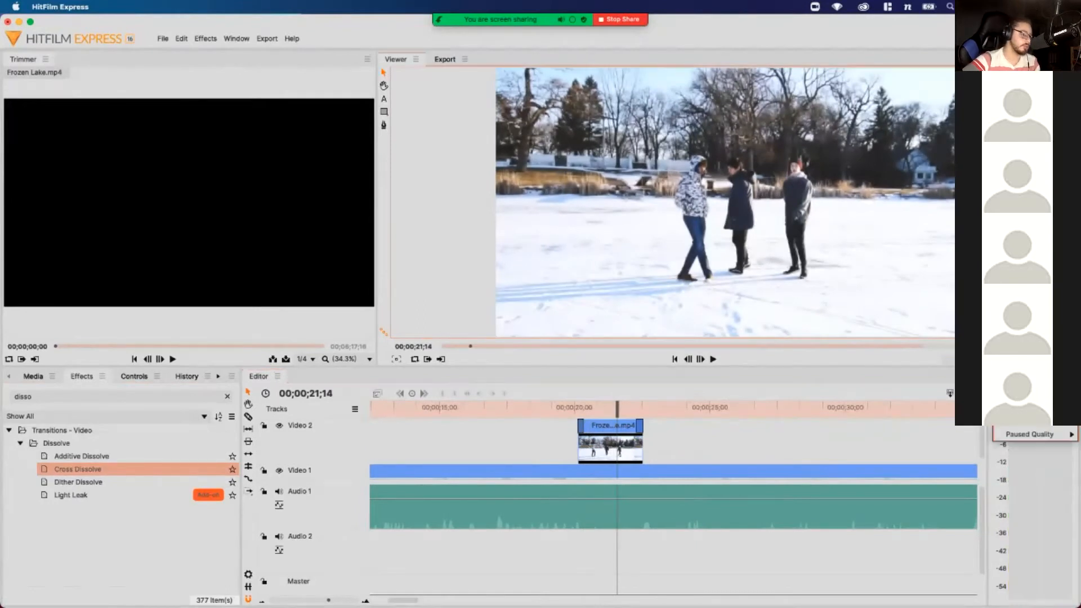
mouse_move(1033, 434)
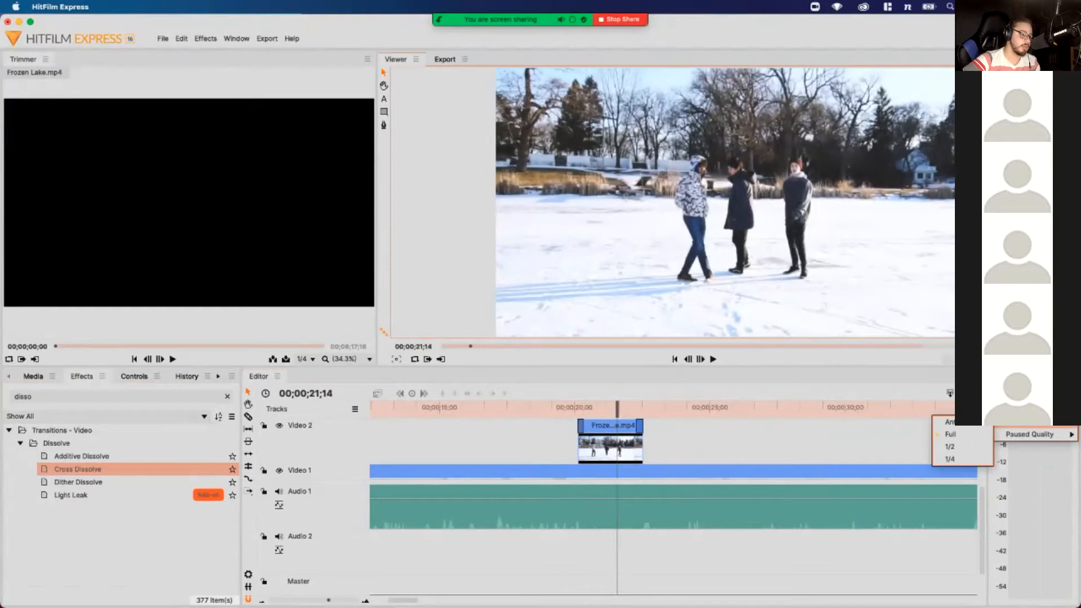
left_click(957, 459)
left_click(1007, 359)
mouse_move(1030, 434)
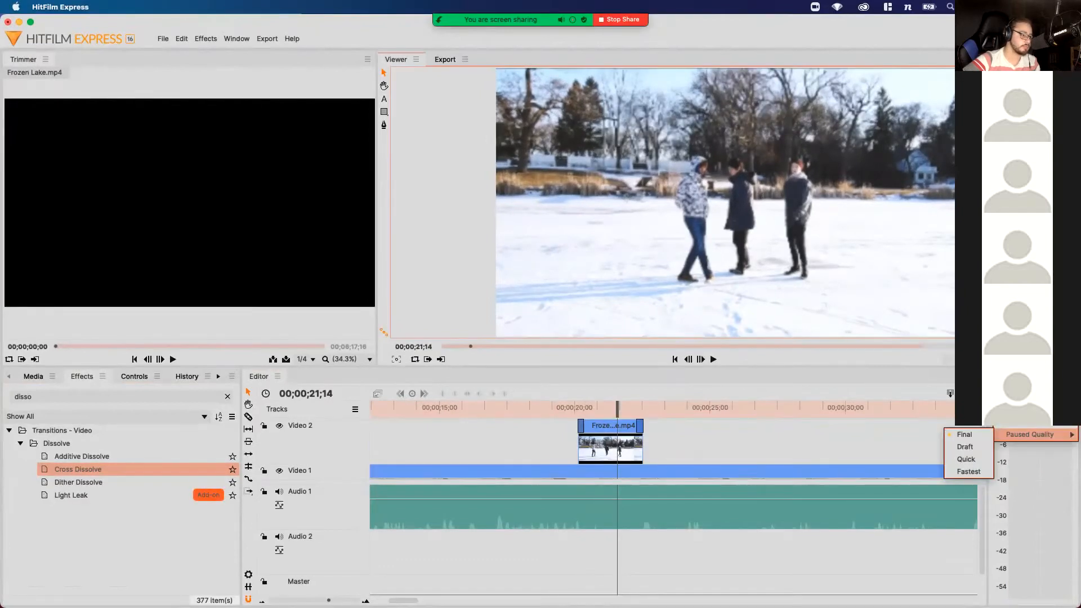
left_click(964, 434)
Replay and scrub through the Frozen Lake clip on Video 2 to check its opening and closing dissolves
left_click_drag(617, 408, 564, 409)
key("space")
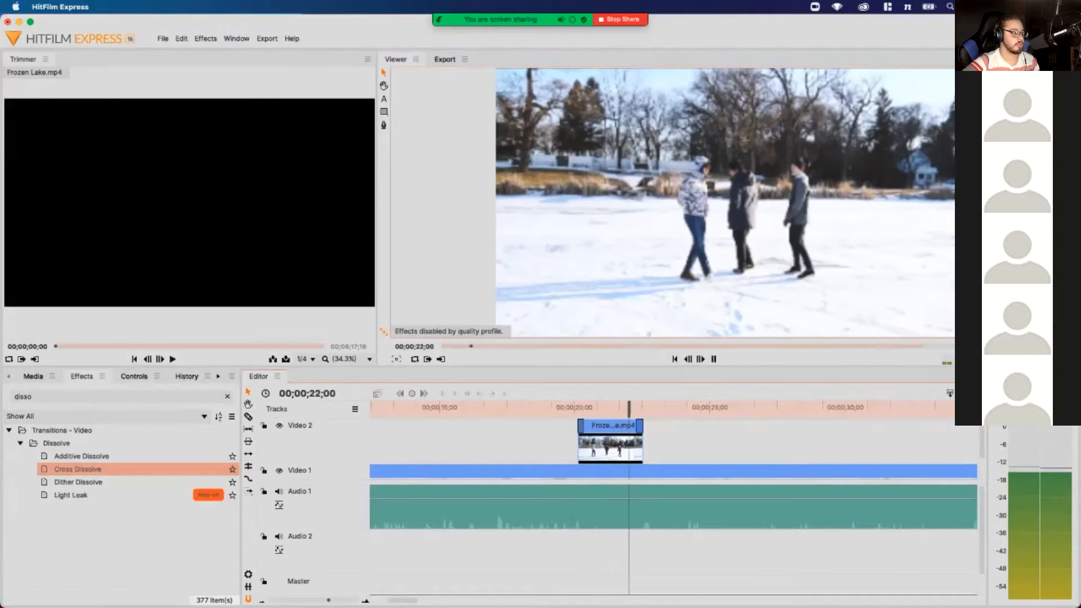
key("space")
left_click(610, 426)
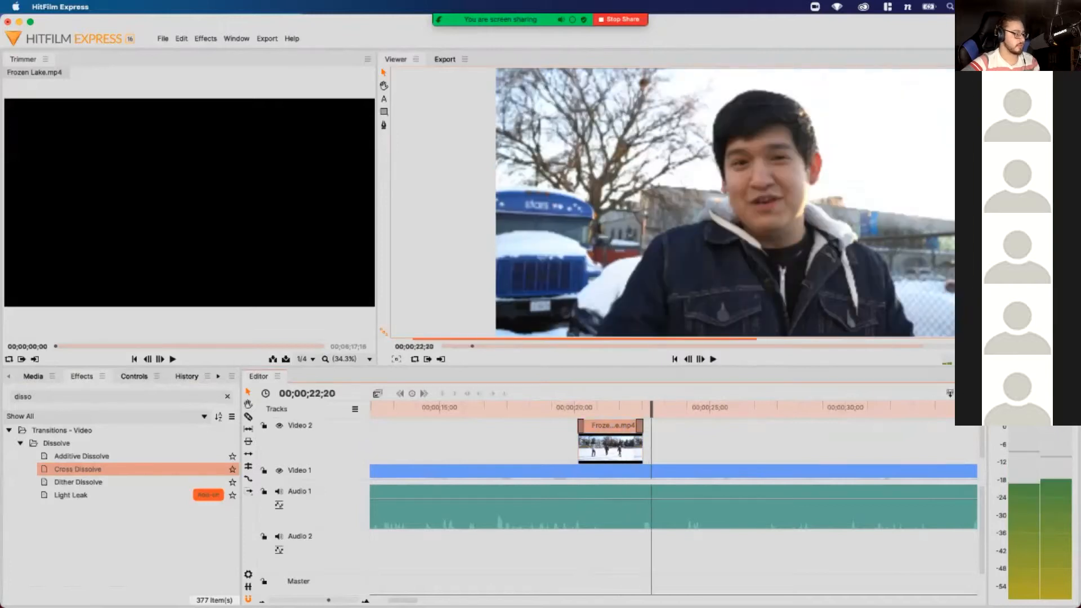
left_click_drag(652, 406, 565, 407)
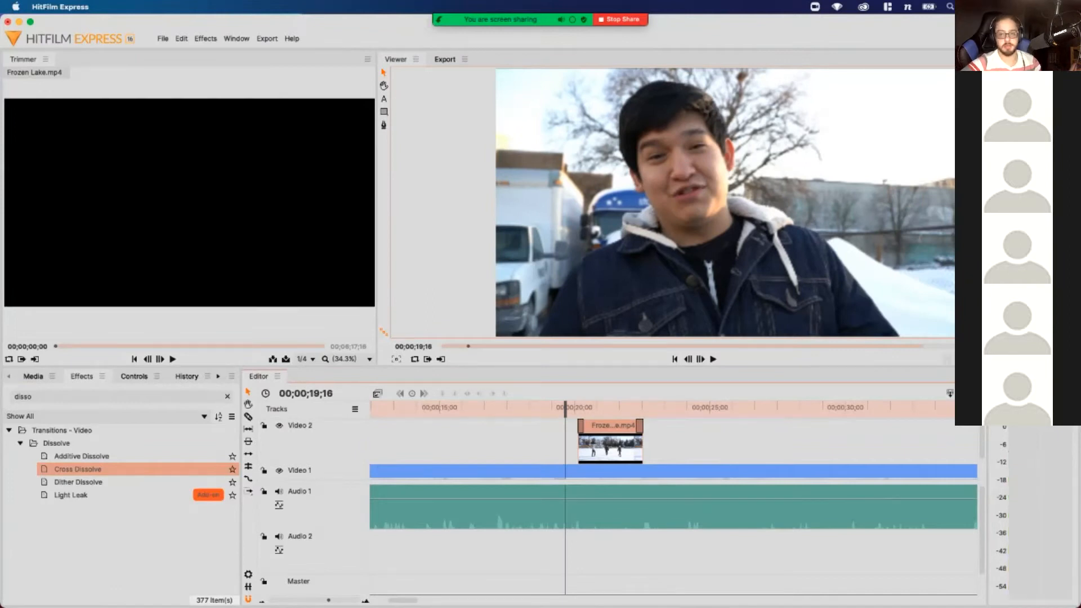
left_click_drag(565, 406, 645, 407)
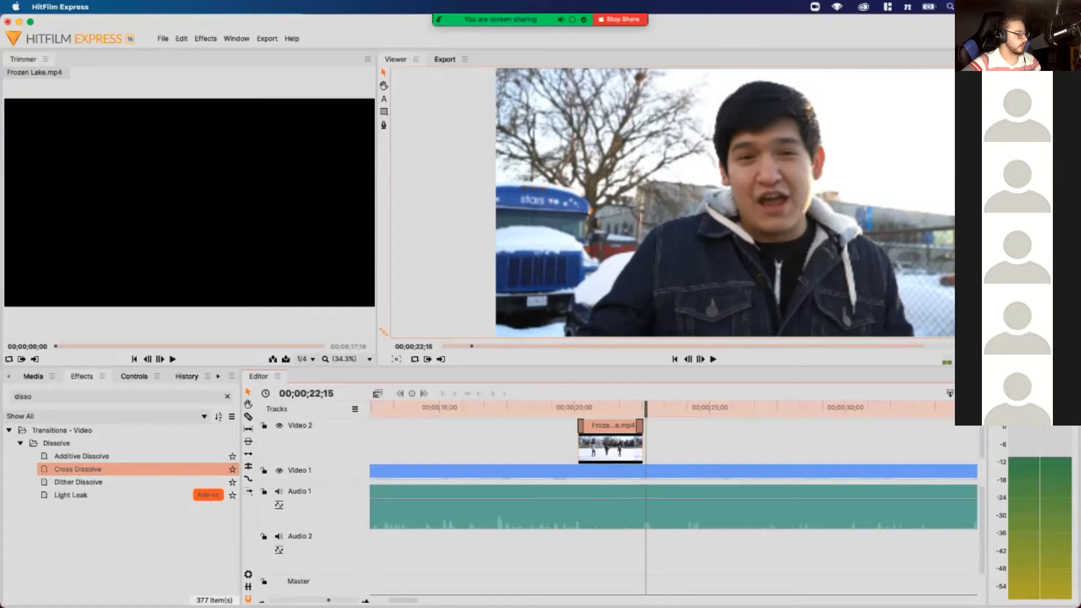
Play the interview footage following the Frozen Lake clip and place the playhead at 00;00;27;18
scroll(673, 495, "right", 5)
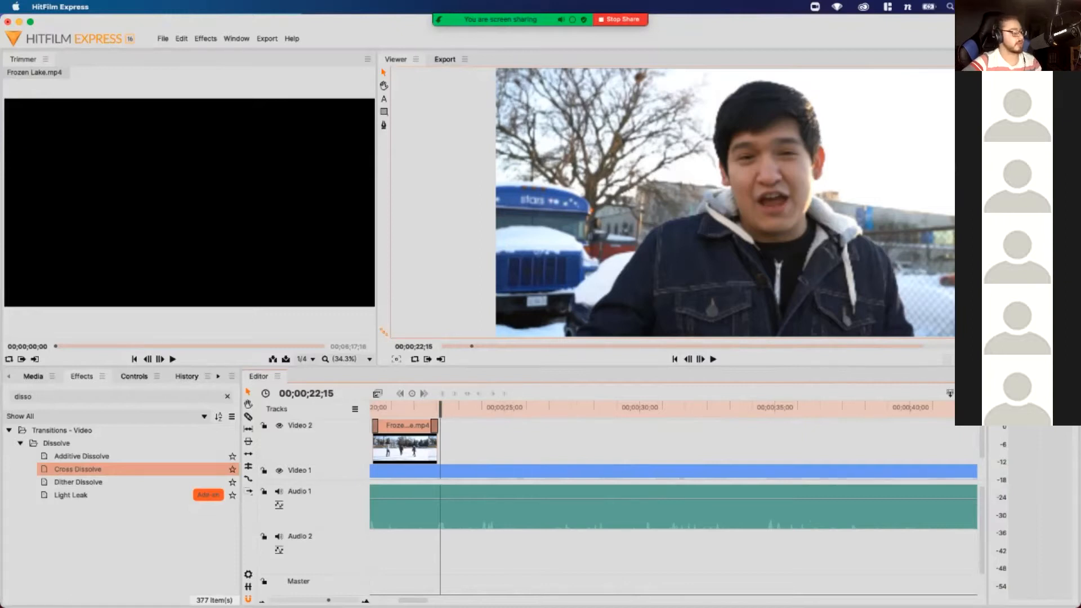
key("space")
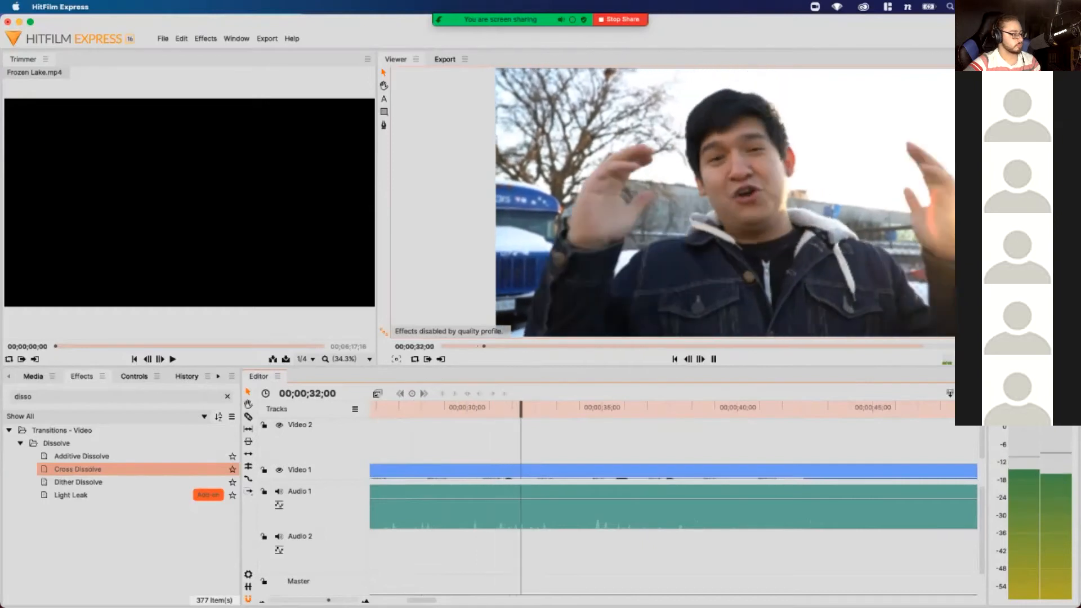
key("space")
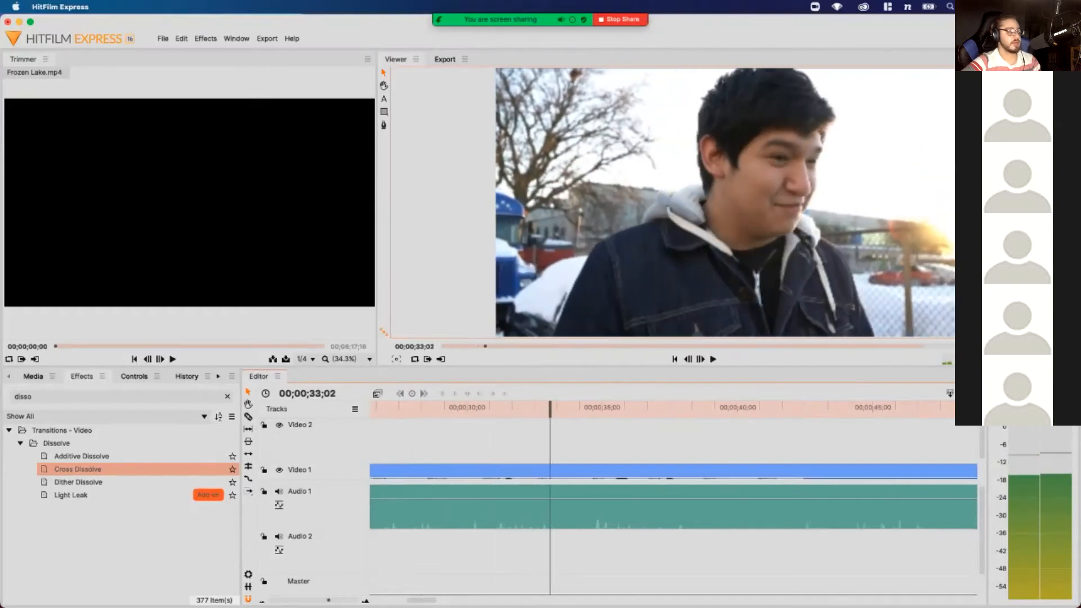
left_click(410, 408)
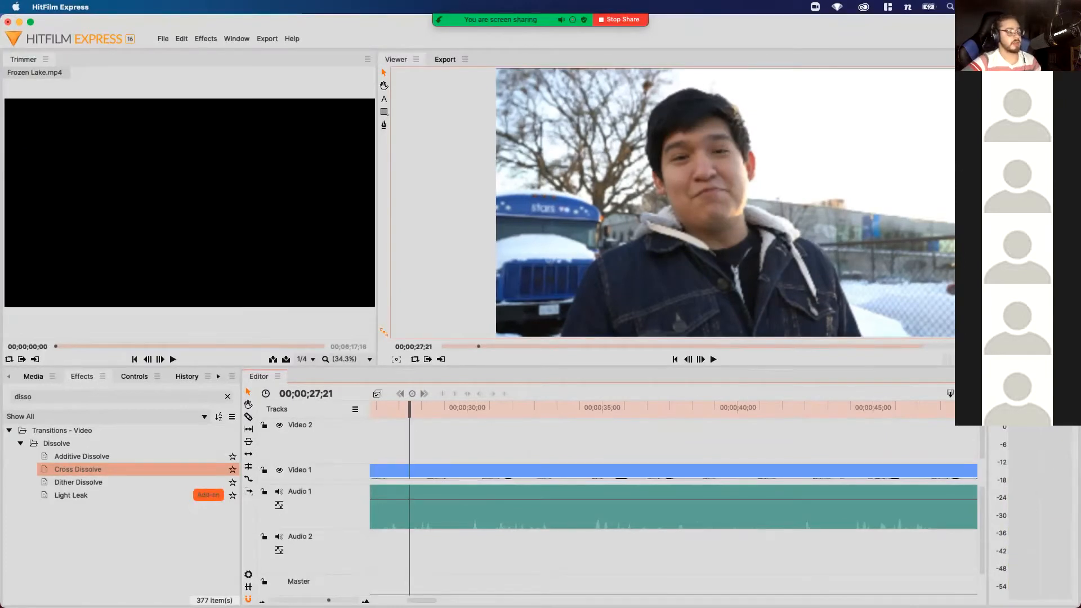
left_click(406, 408)
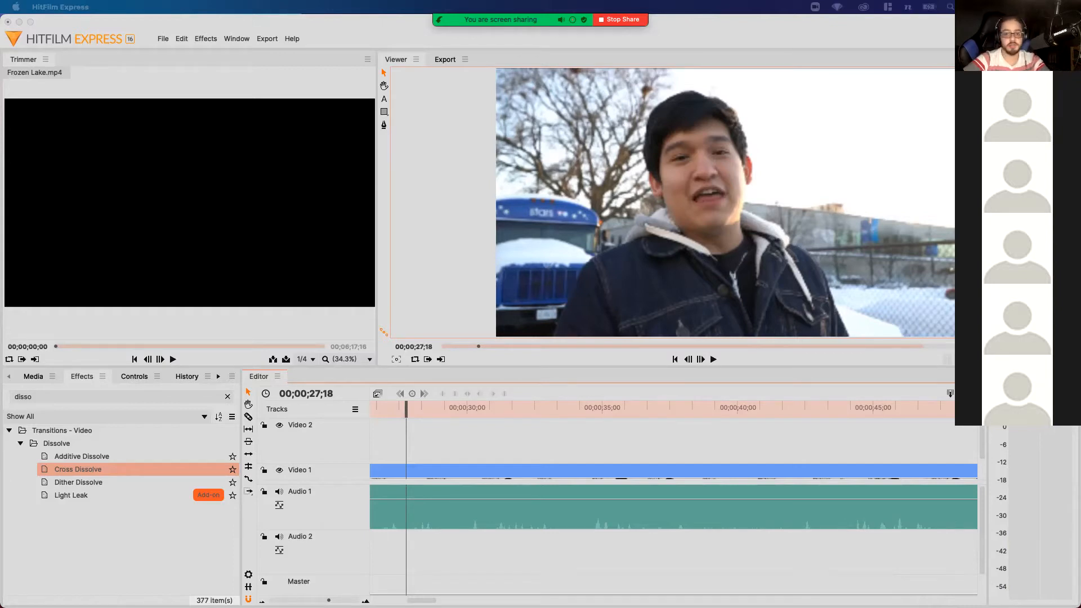
Switch to Chrome, open YouTube and search for "super mario bro"
left_click_drag(1070, 222, 563, 28)
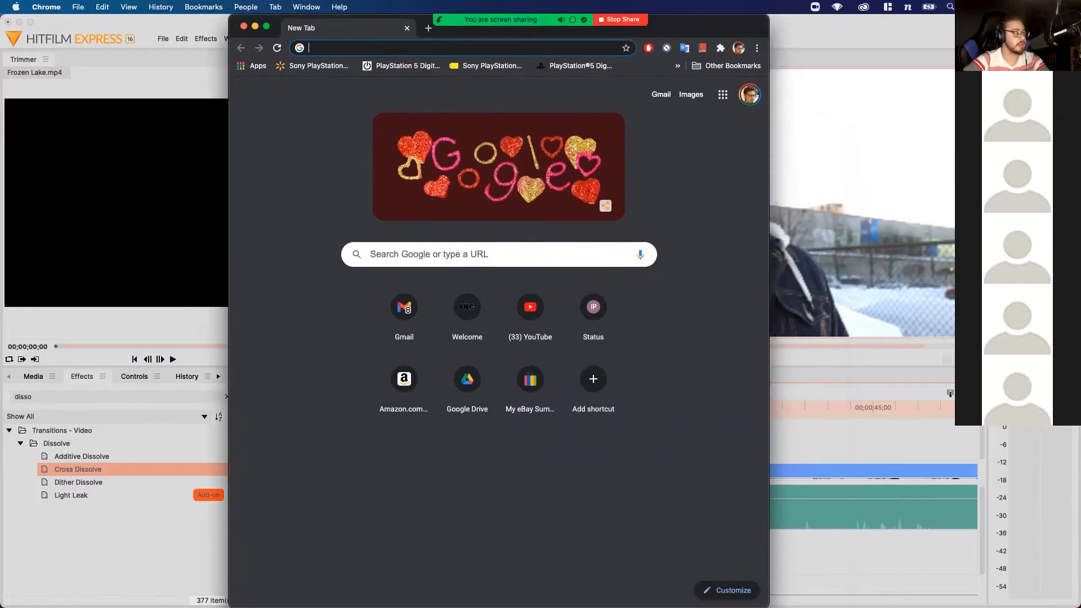
left_click(530, 307)
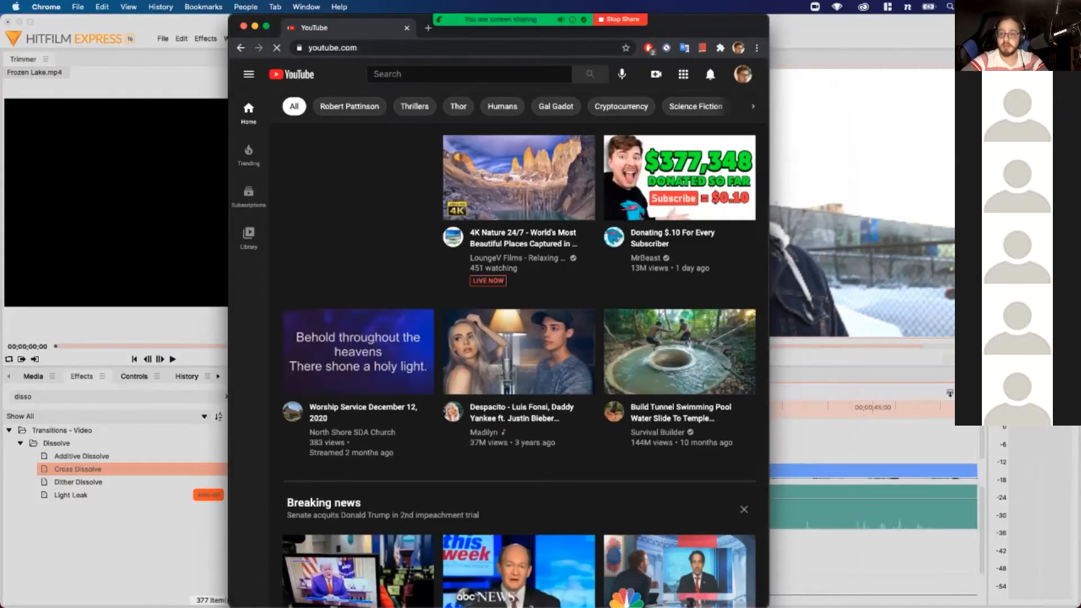
left_click(451, 73)
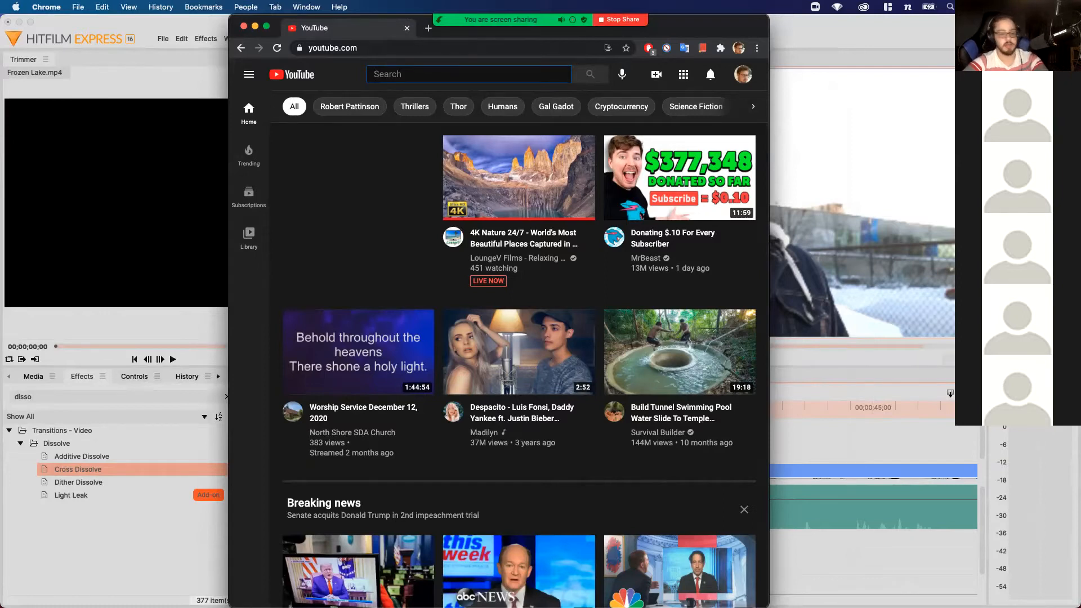
type("super mar")
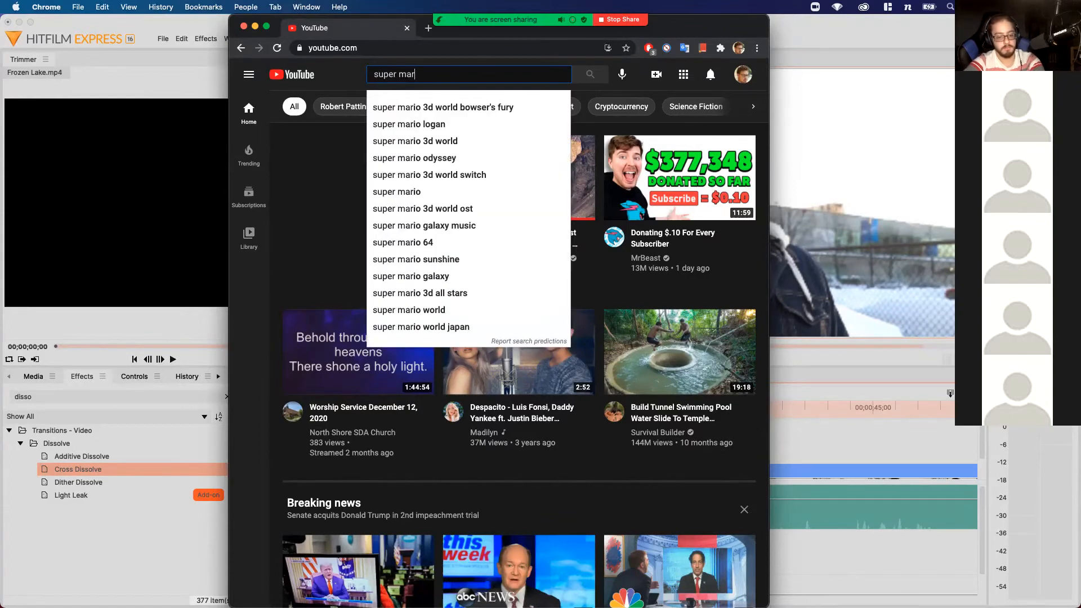
type("io bro")
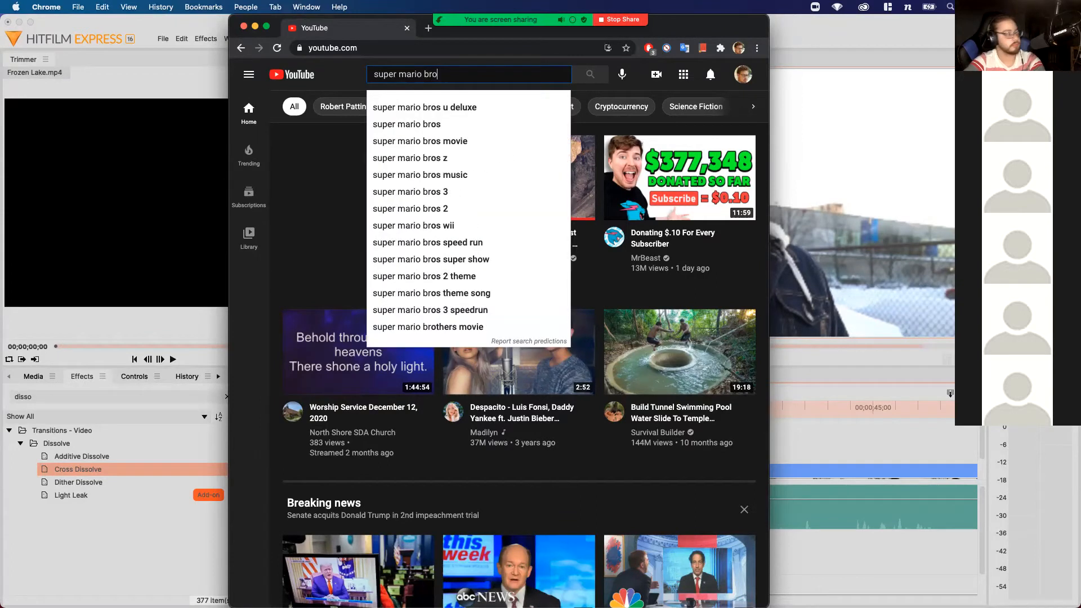
key("Return")
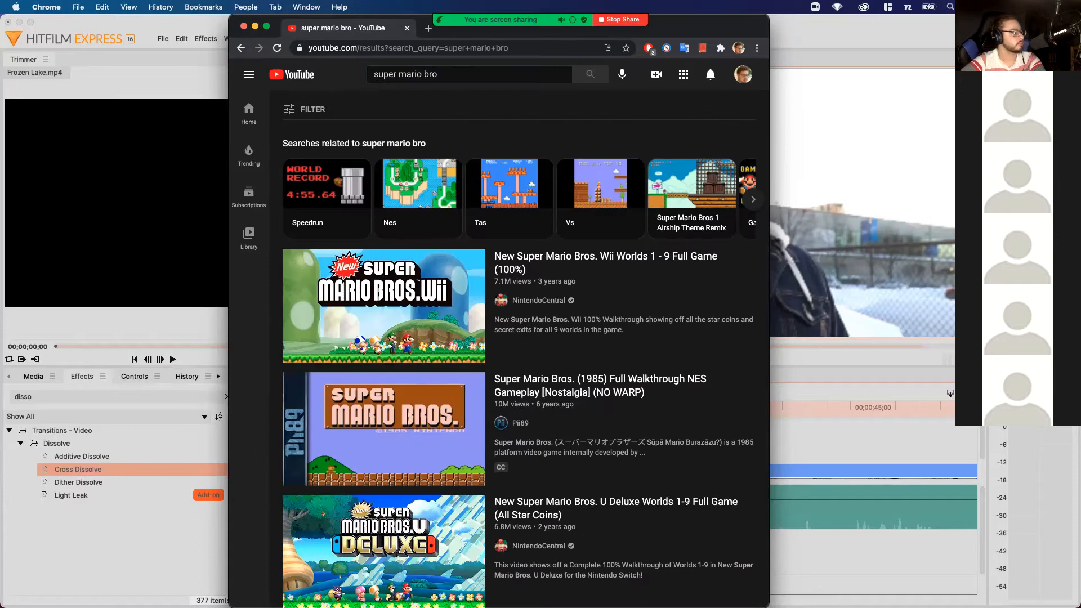
scroll(382, 304, "down", 3)
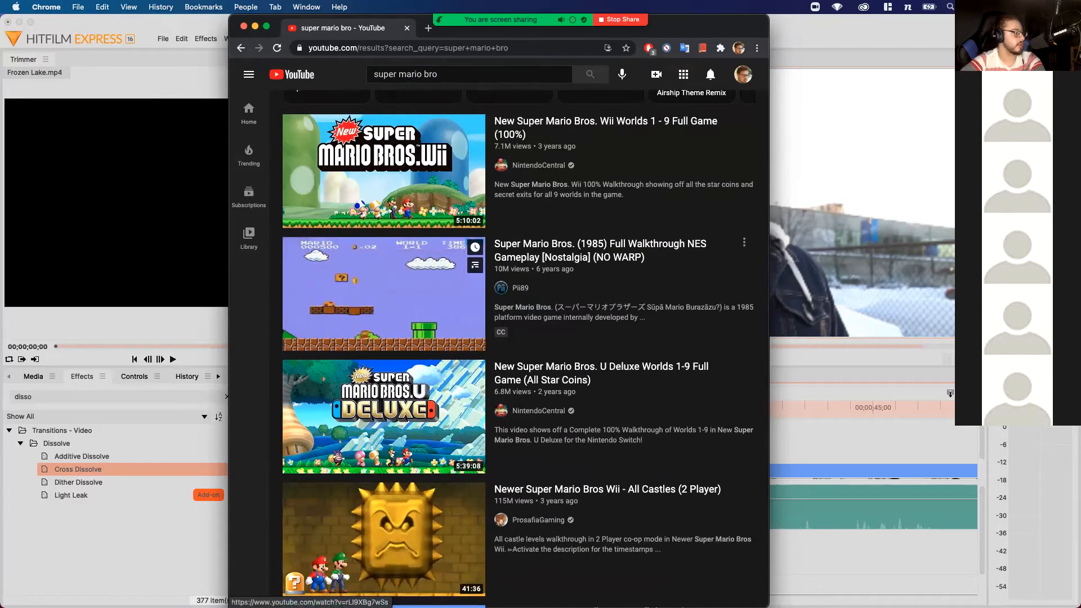
left_click(383, 293)
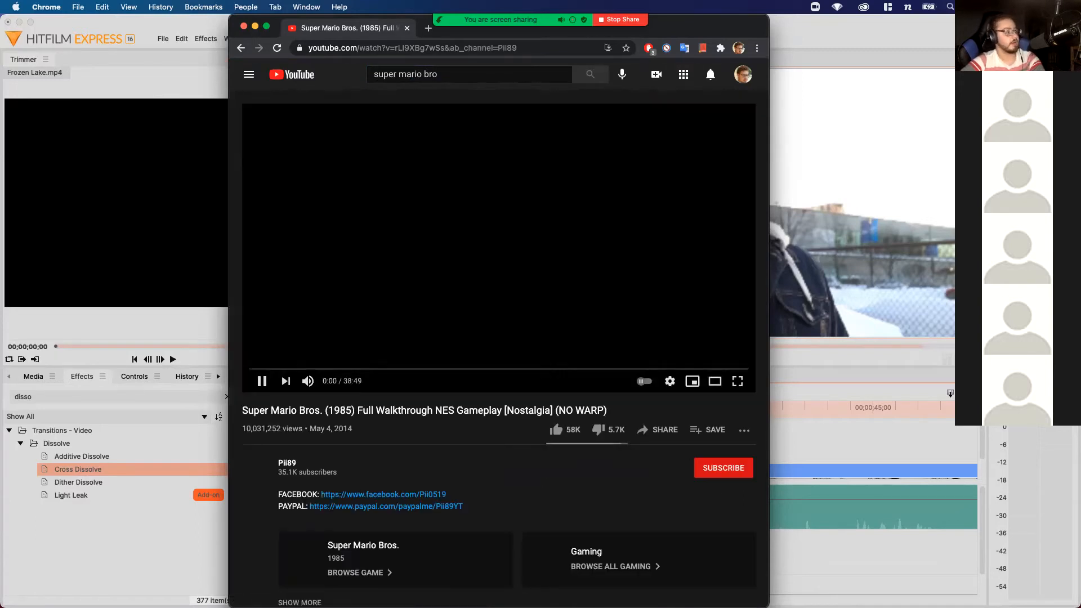
key("space")
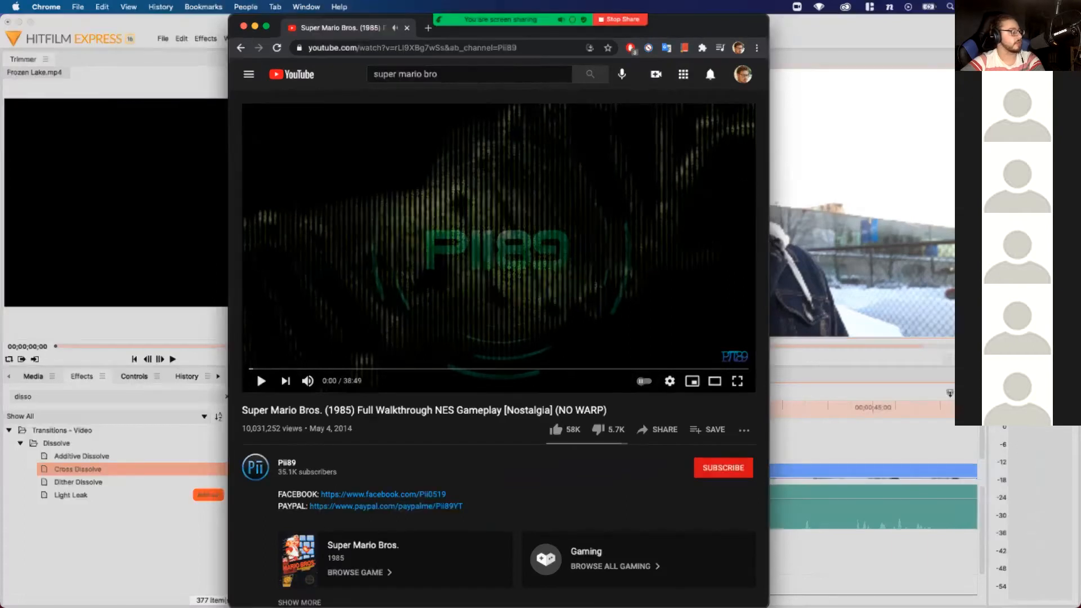
key("super+bracketleft")
Find and open the nesguide video "Super Mario Bros. - NES Gameplay", keep it paused, and copy its web address
scroll(383, 315, "down", 3)
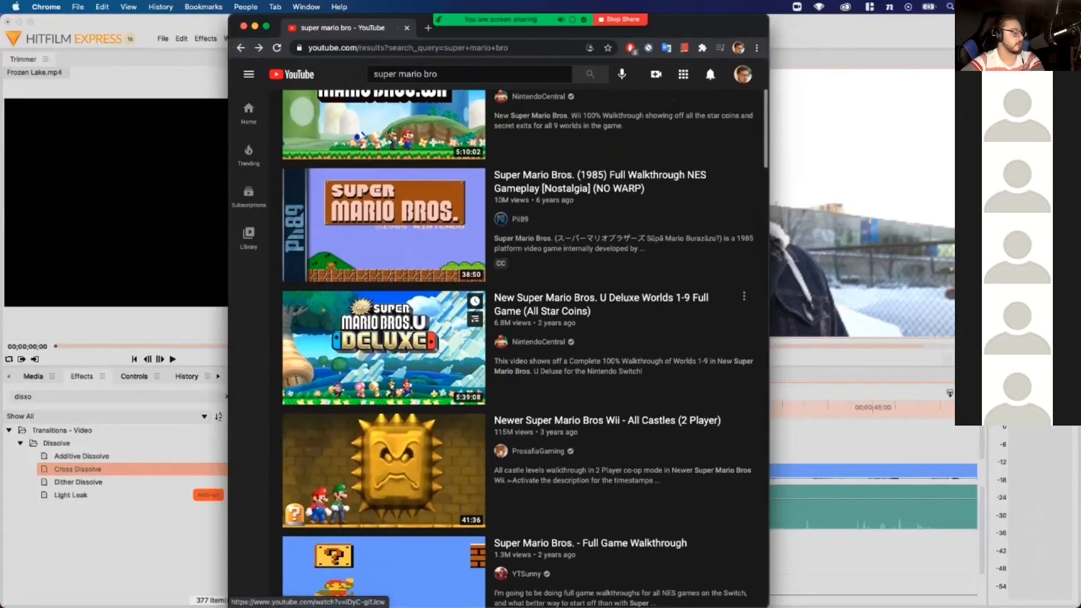
scroll(383, 338, "down", 5)
scroll(383, 338, "up", 10)
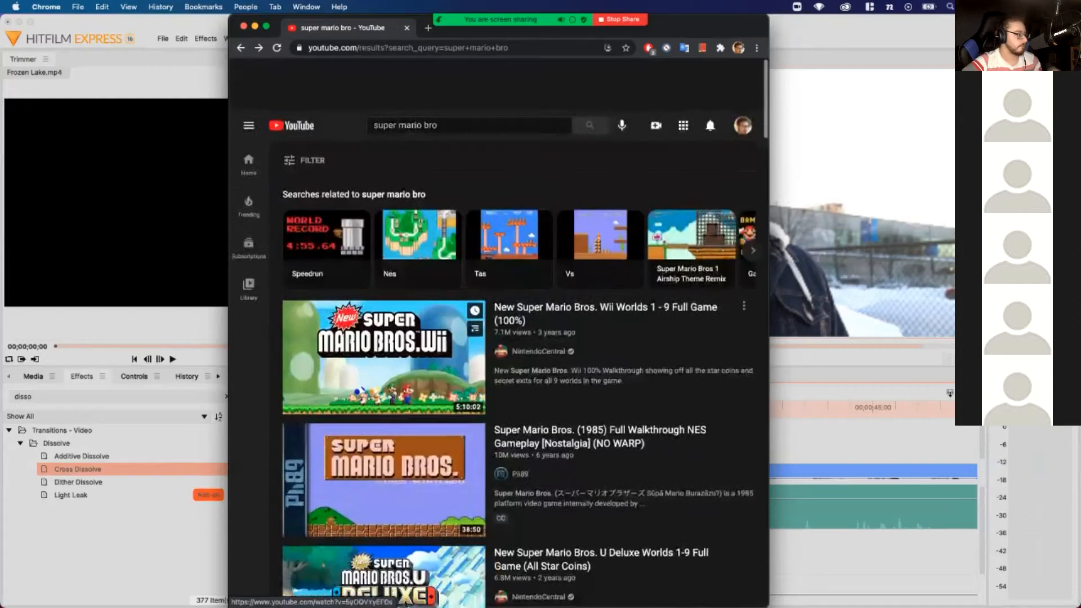
scroll(507, 191, "down", 10)
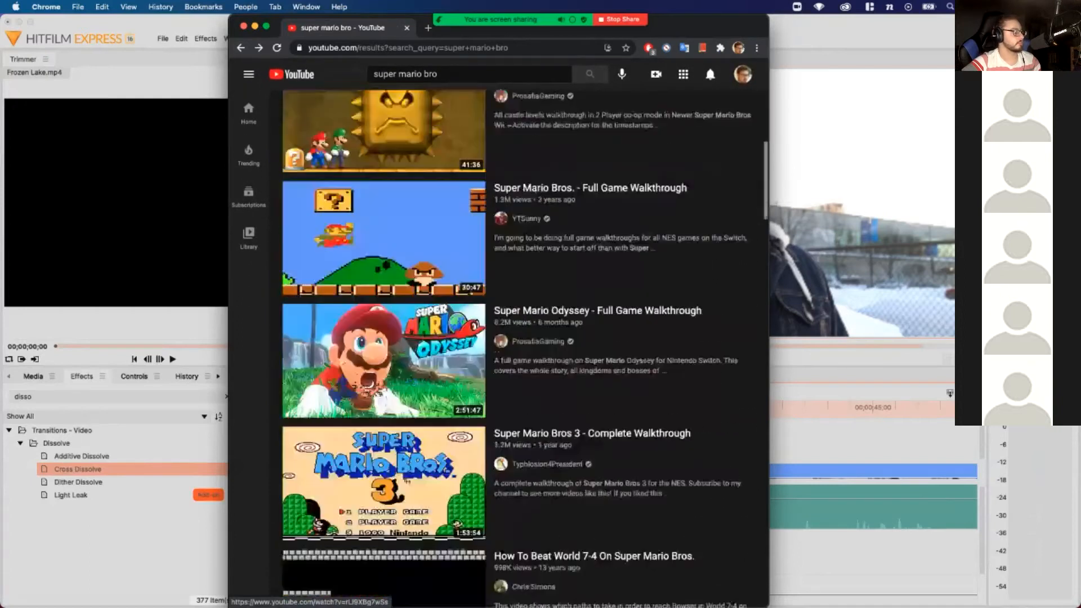
scroll(383, 439, "down", 3)
scroll(382, 439, "up", 5)
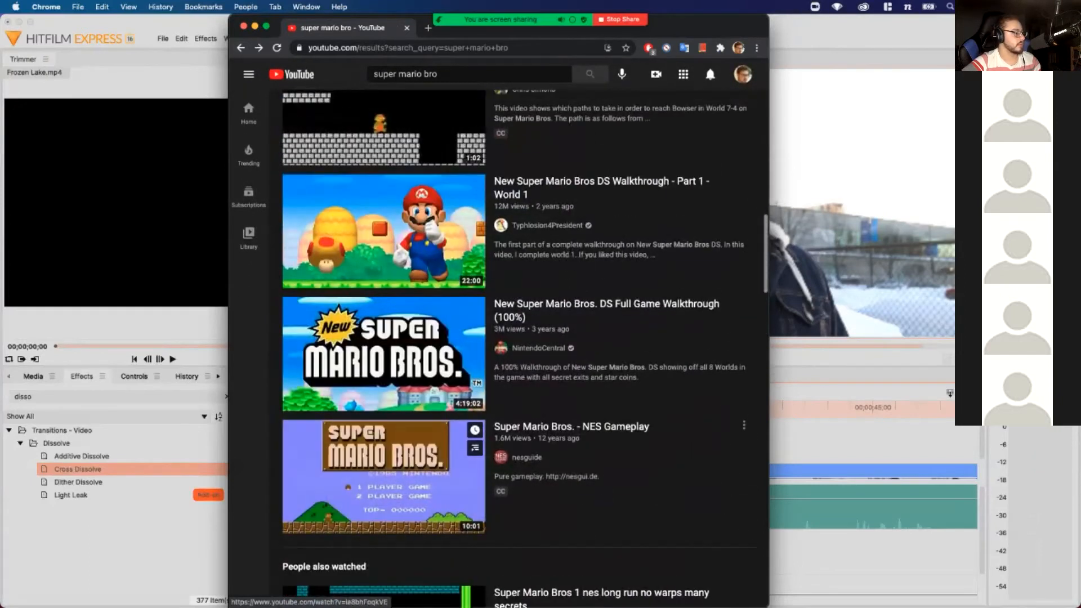
left_click(383, 476)
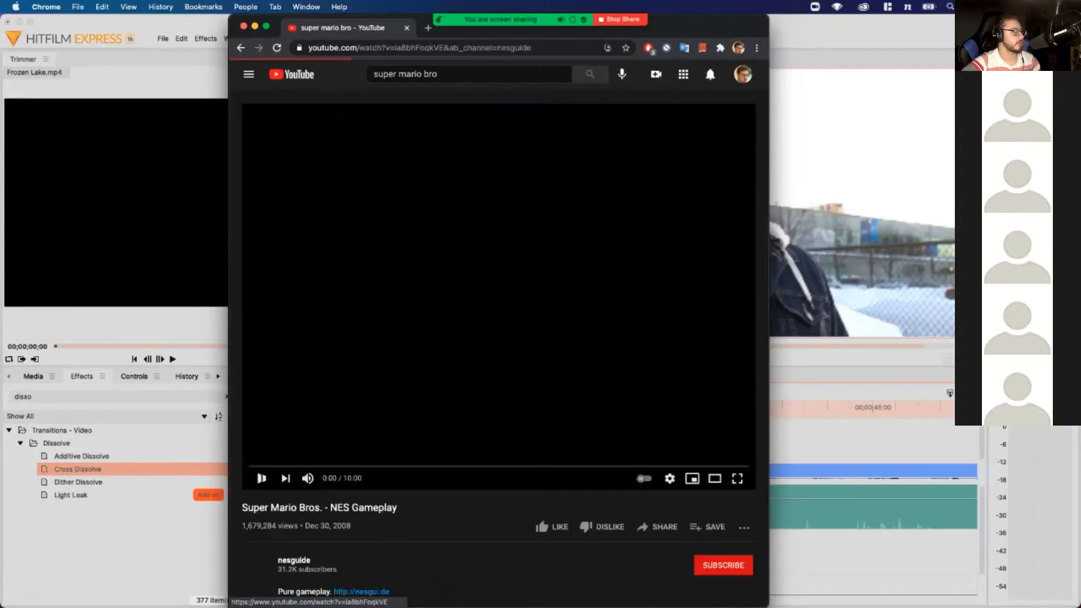
key("space")
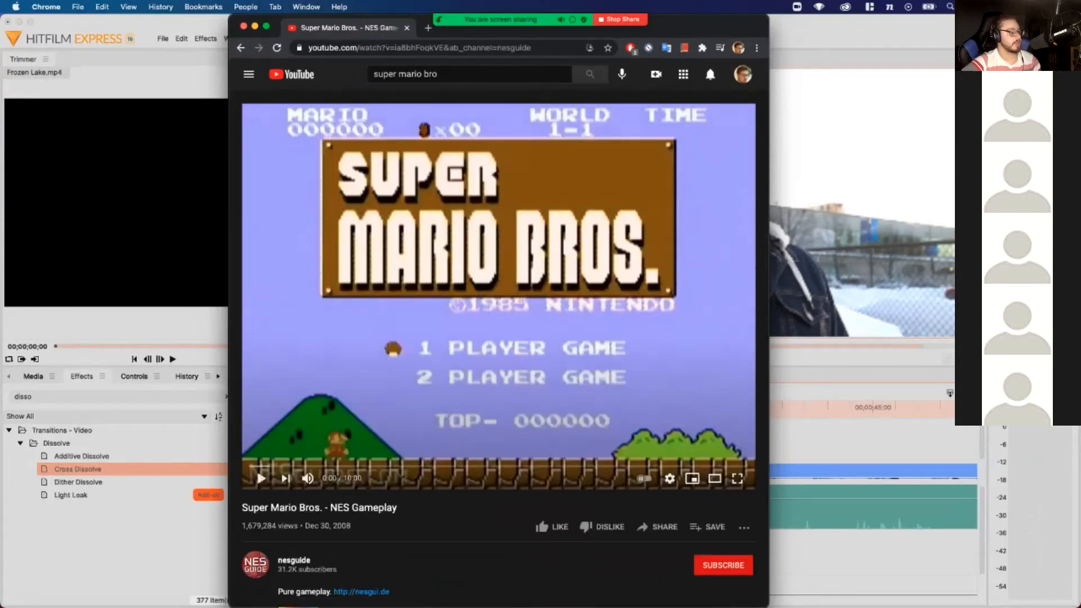
key("super+l")
key("super+c")
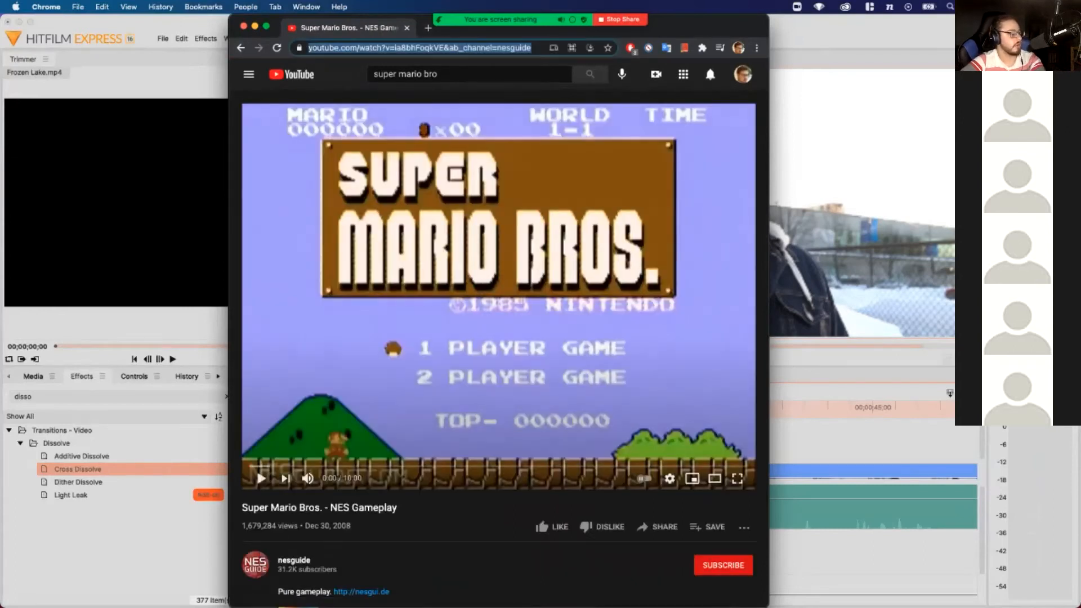
Open y2mate.guru/en8/ in a new browser tab and paste the copied video link to load its download options
left_click_drag(495, 30, 417, 103)
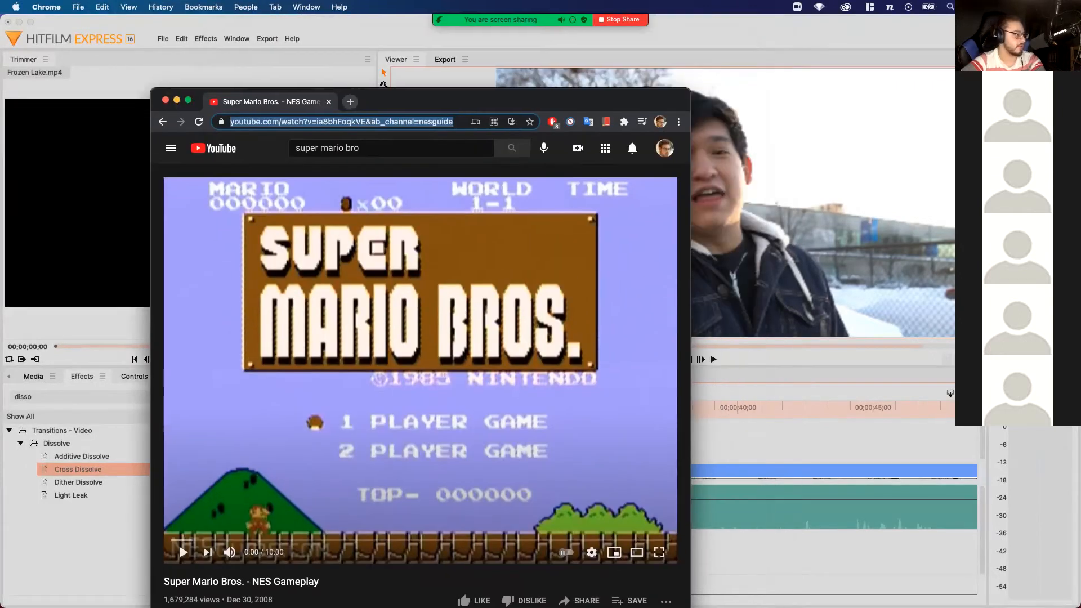
key("super+t")
type("y2")
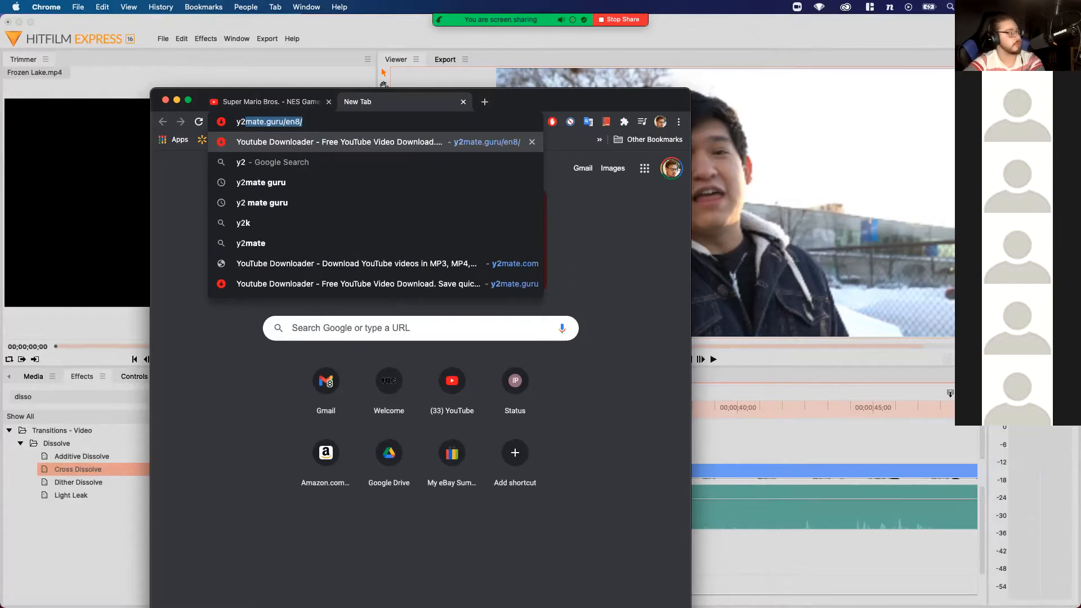
key("Return")
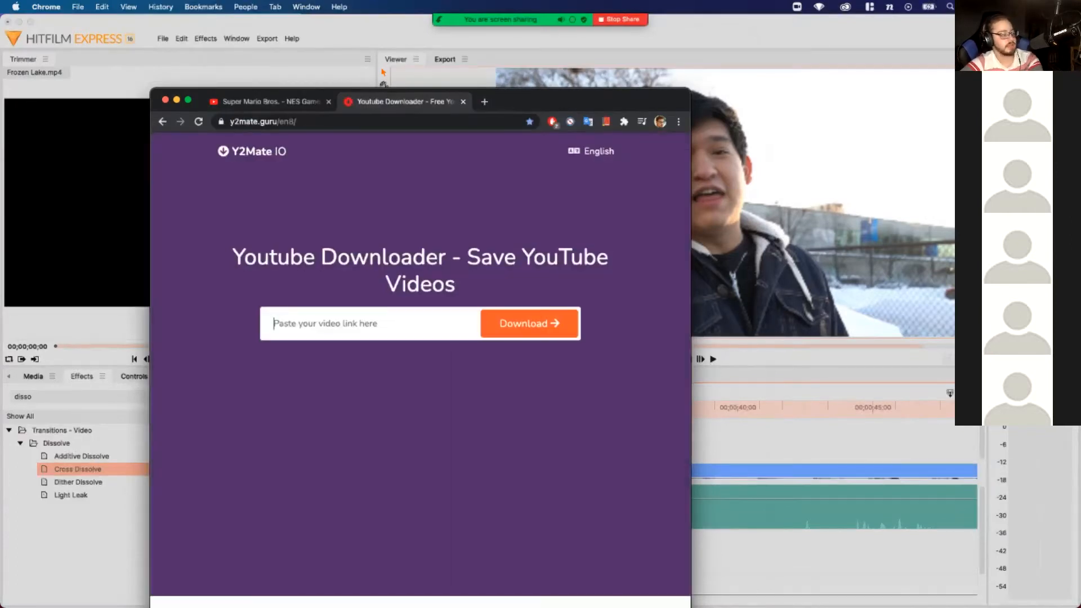
key("super+v")
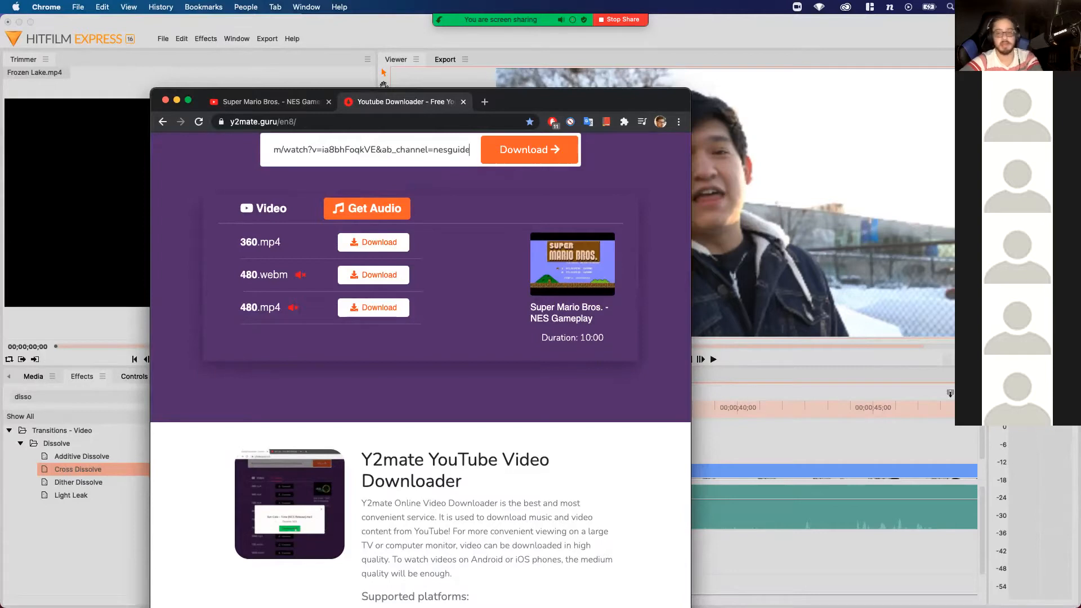
Download the Super Mario Bros. gameplay video as an MP4 file and close the downloader tab
key("Return")
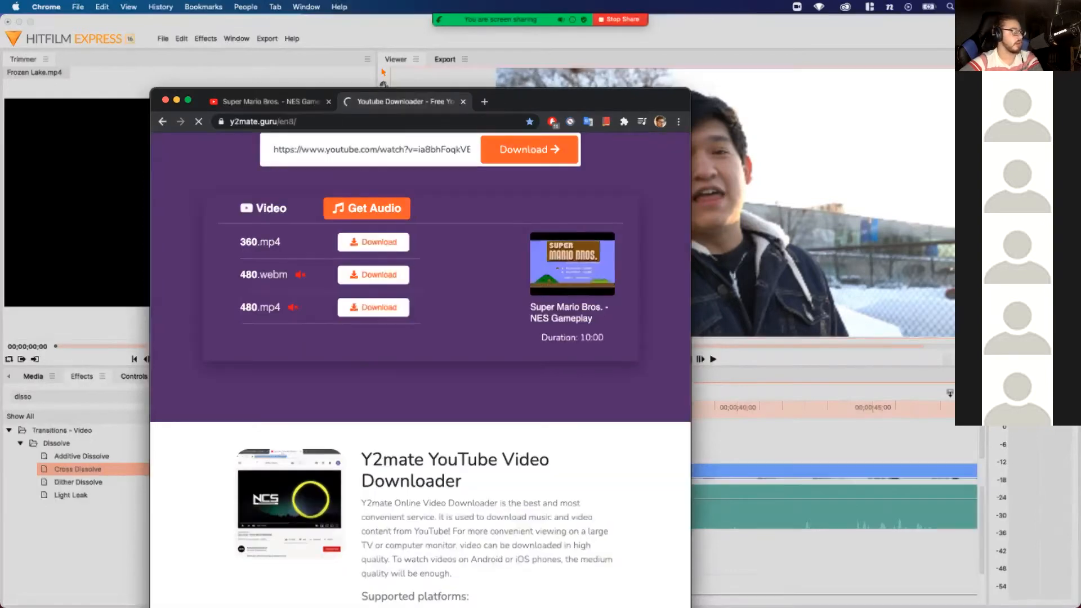
left_click_drag(563, 102, 627, 3)
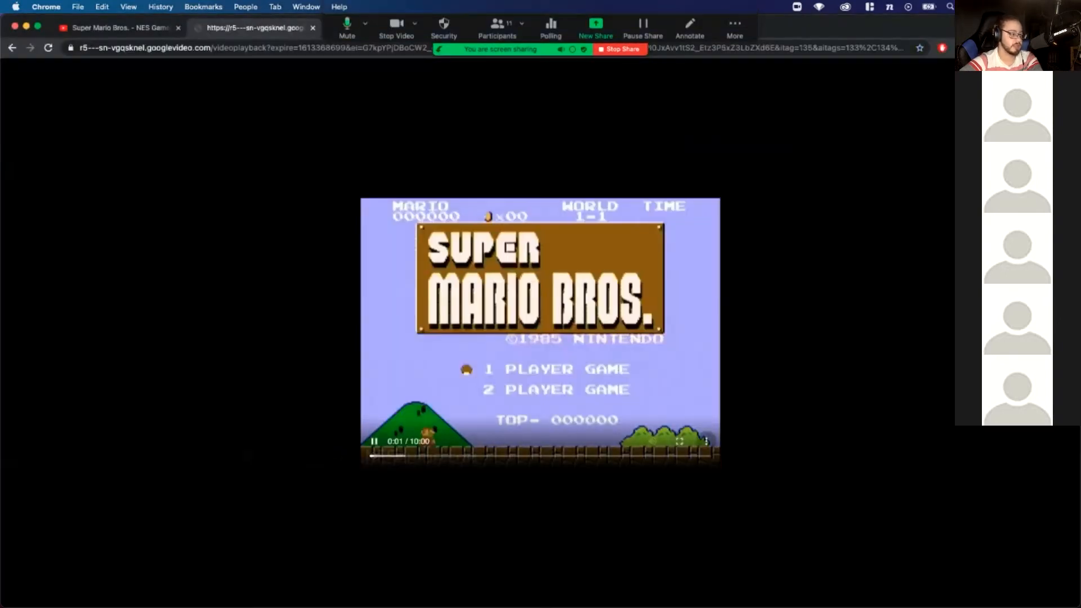
left_click(706, 441)
left_click(706, 413)
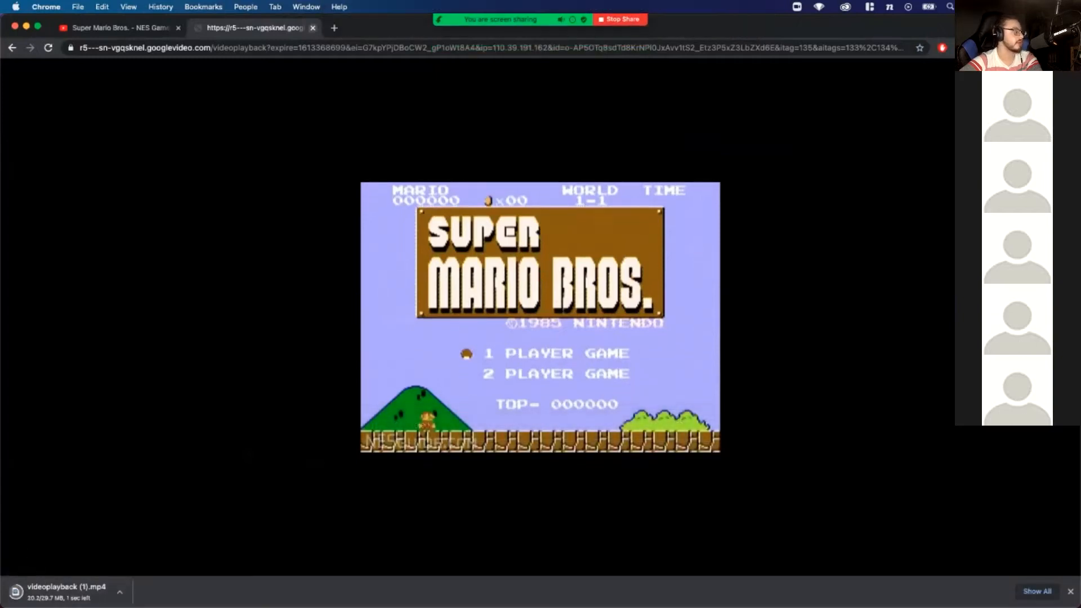
key("super+w")
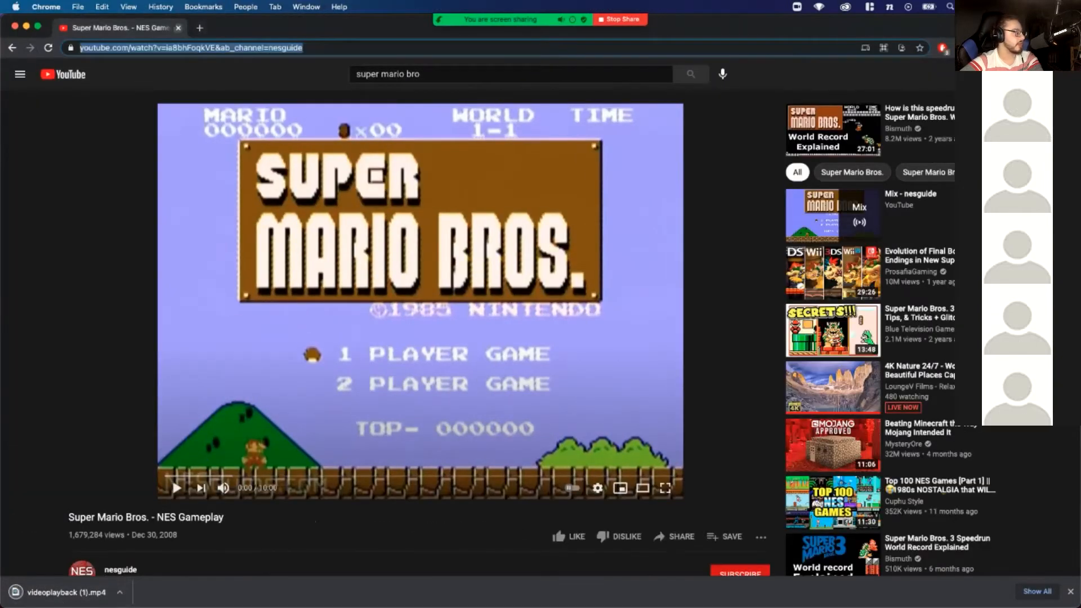
Switch to Finder and move the newly downloaded gameplay video from Downloads into the Masterclass Week 2 folder
key("super+Tab")
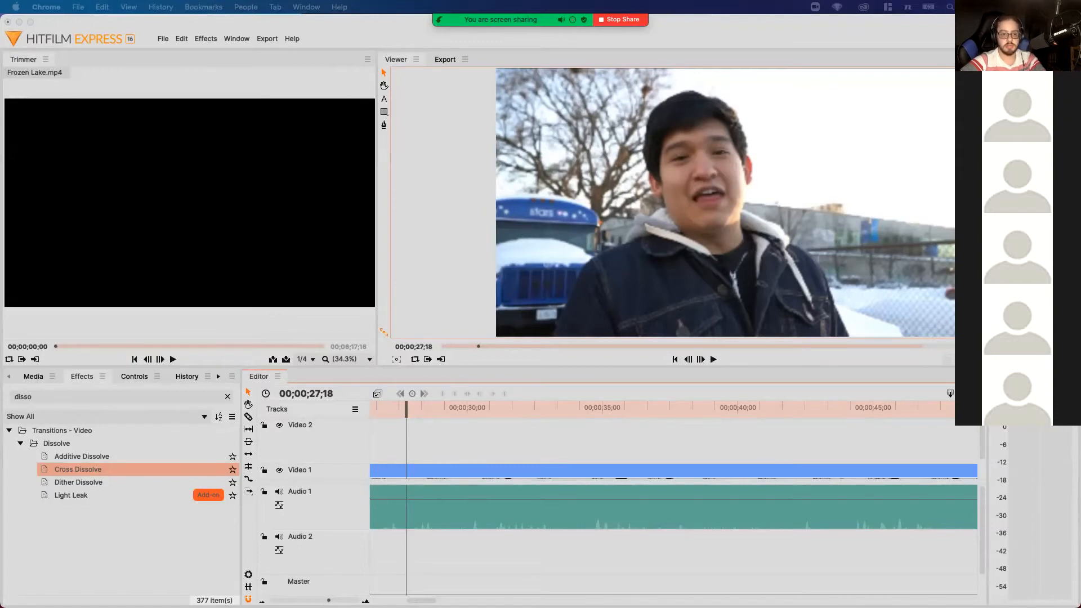
left_click_drag(1080, 253, 585, 154)
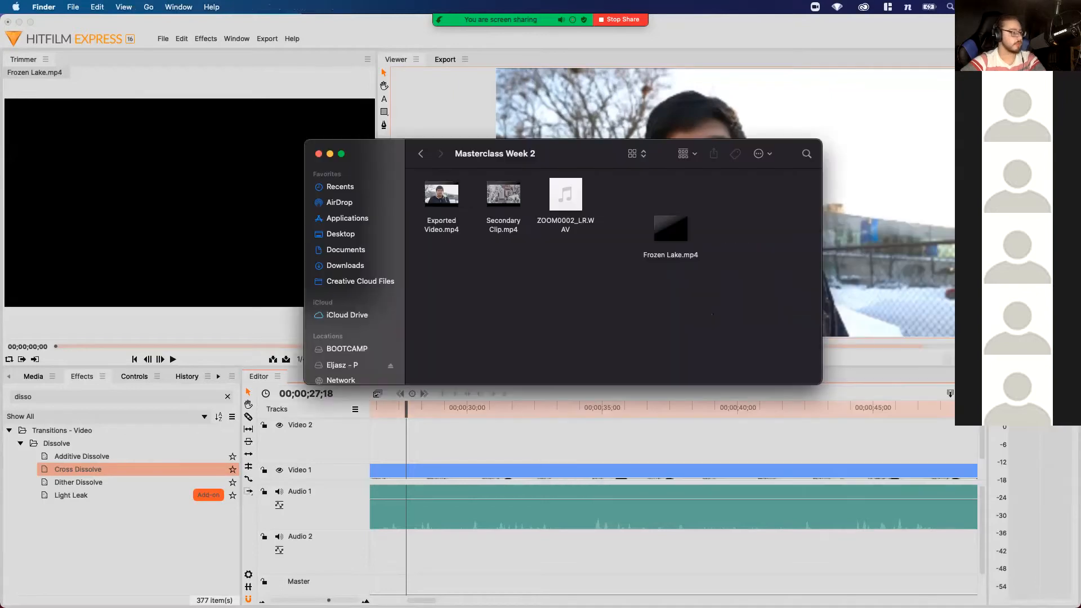
mouse_move(702, 591)
left_click(663, 583)
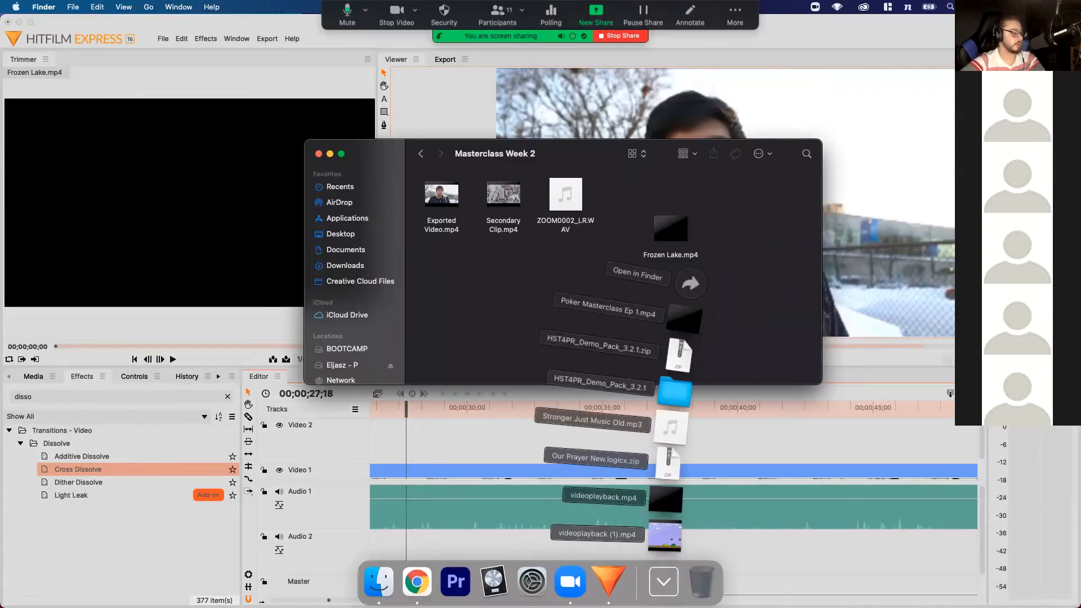
left_click_drag(666, 510, 537, 290)
Move the leftover videoplayback.mp4 file from Downloads to the Trash
left_click(663, 583)
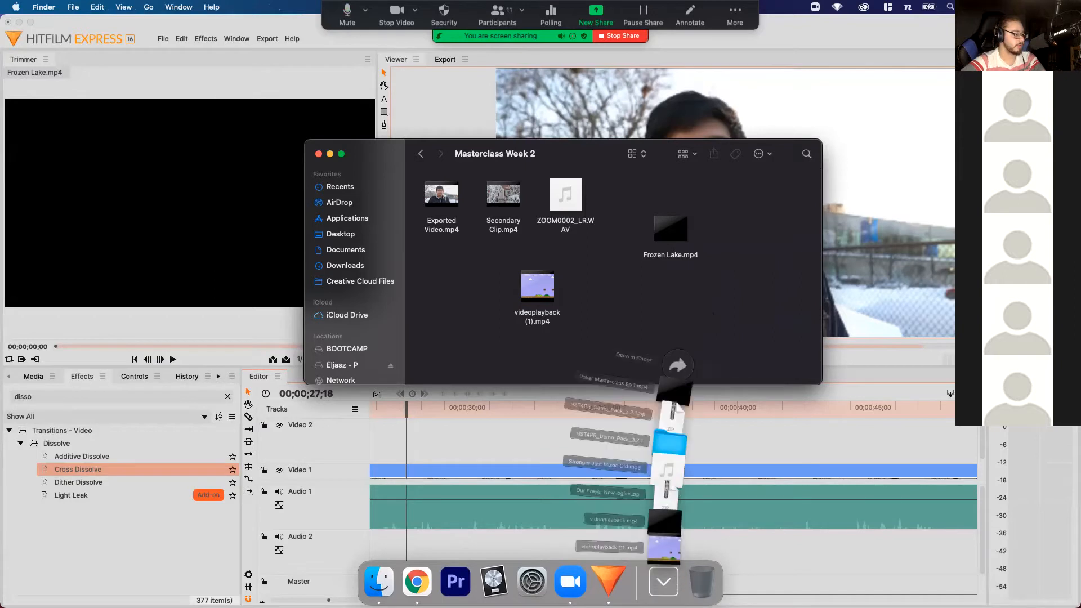
left_click_drag(664, 501, 695, 551)
left_click(663, 583)
left_click_drag(665, 503, 701, 583)
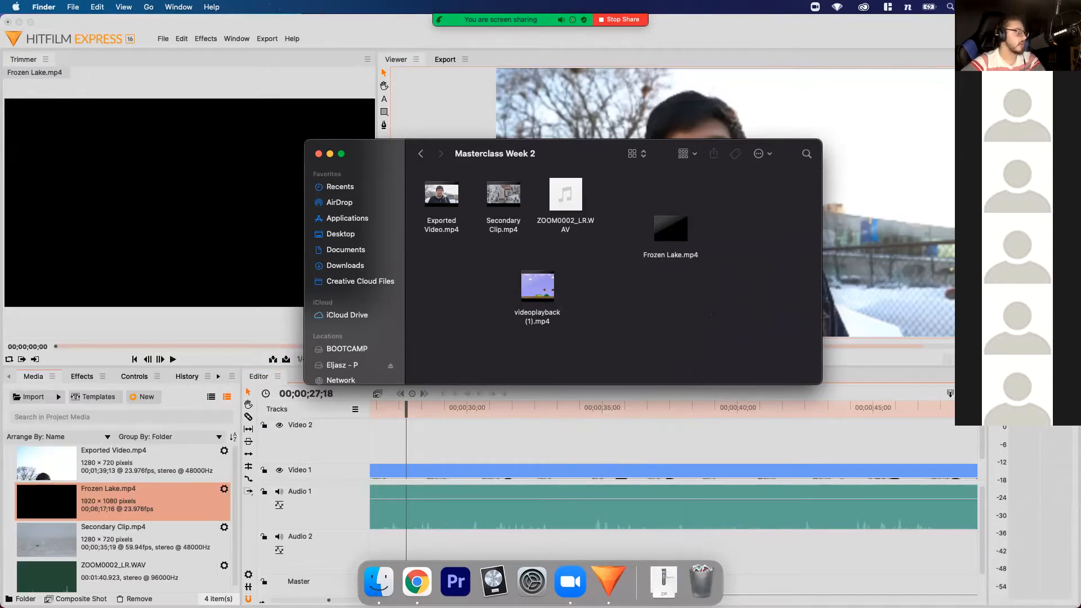
Rename the gameplay file in Masterclass Week 2 as Video Game and import it into the HitFilm Express project media
left_click(537, 287)
key("Return")
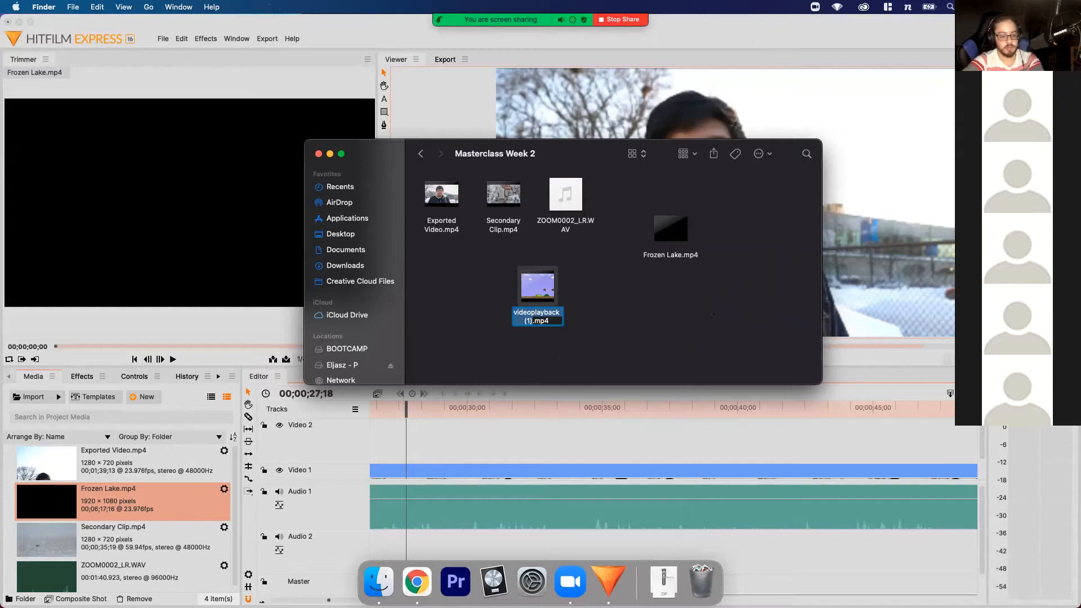
type("Video Game")
key("Return")
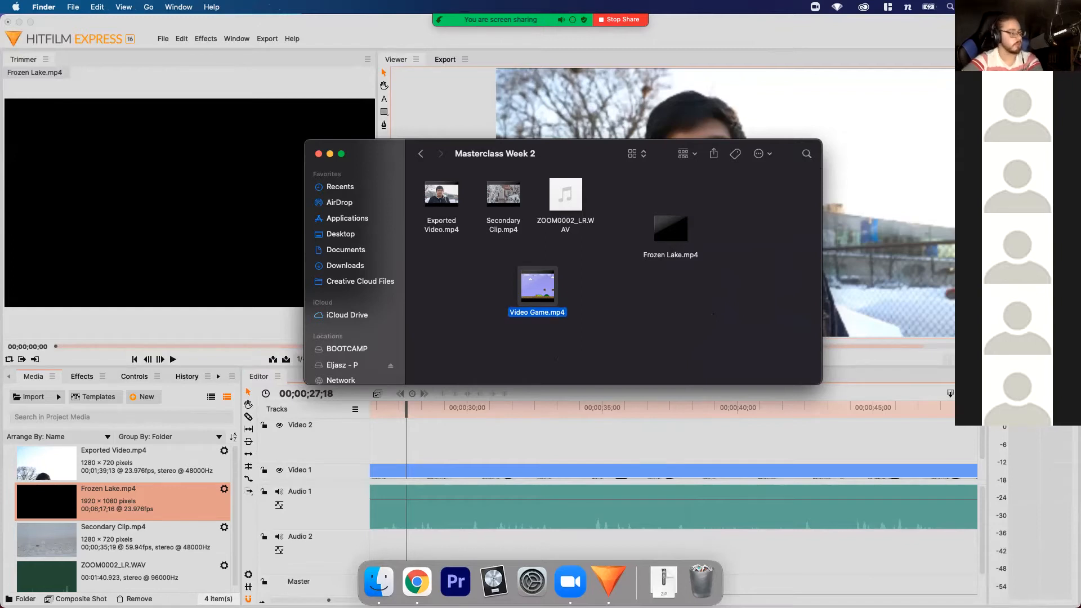
left_click_drag(537, 287, 63, 547)
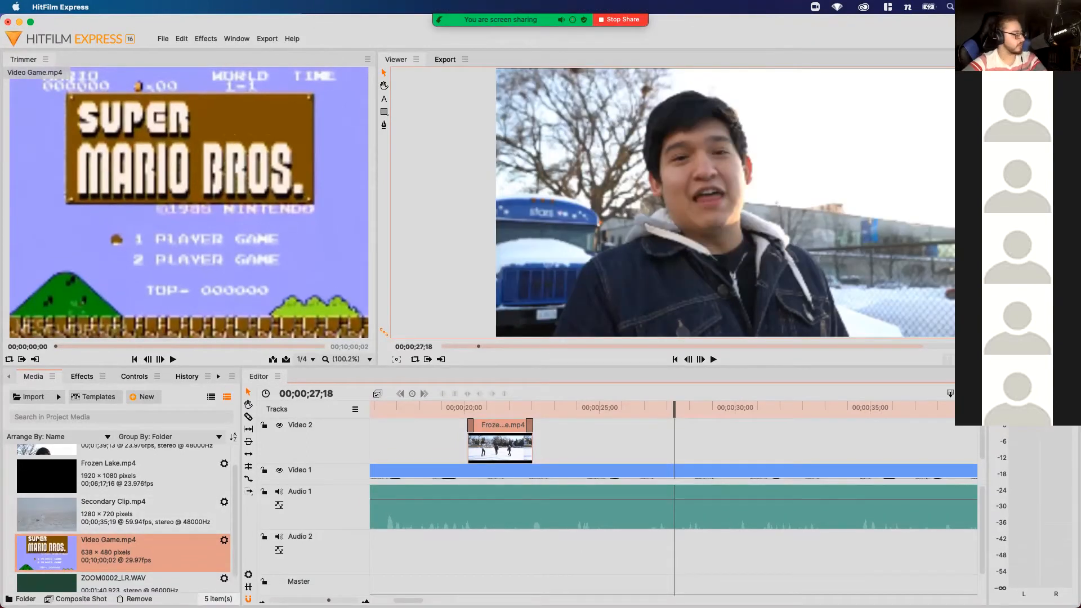
Place Video Game.mp4 on the Video 2 track, starting at the playhead at 00;00;27;18
left_click_drag(47, 555, 675, 439)
scroll(675, 439, "right", 3)
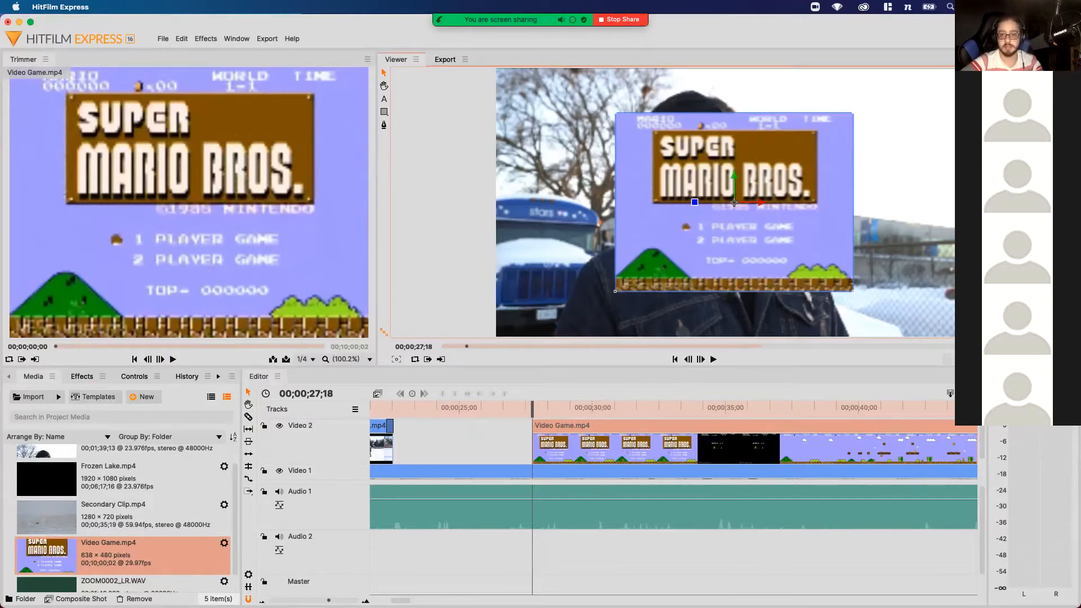
scroll(674, 498, "right", 2)
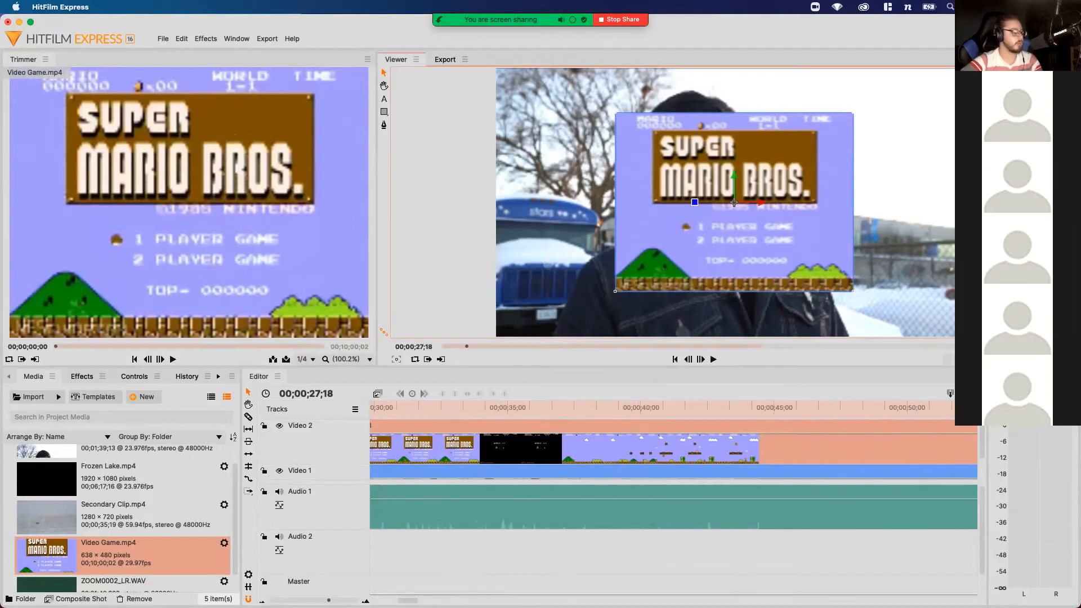
scroll(673, 498, "left", 2)
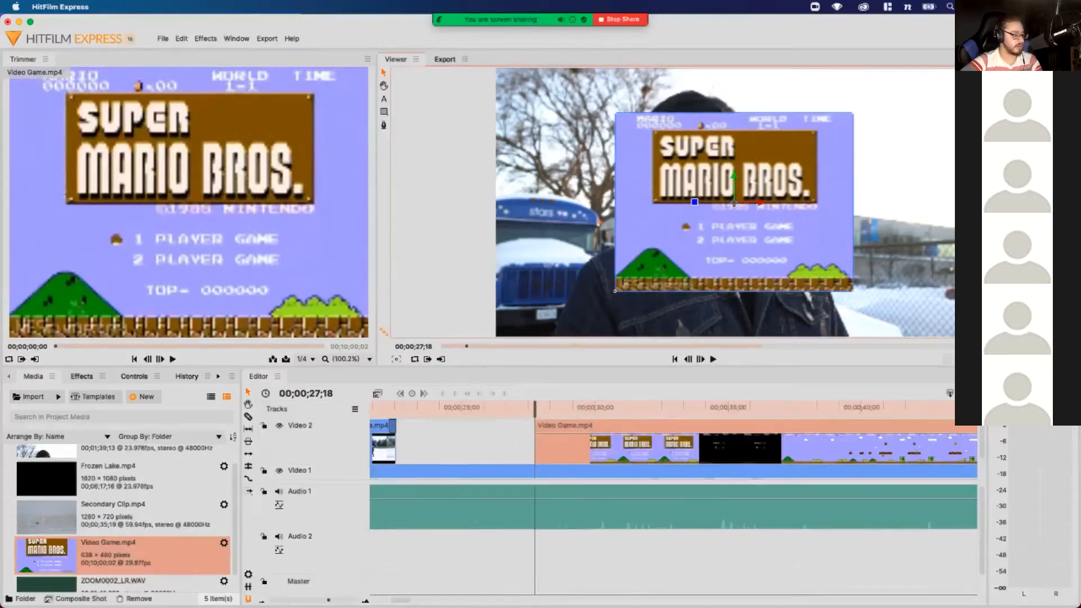
Locate the actual gameplay in the Video Game clip and slice the clip around a segment of about 7 seconds
left_click(871, 407)
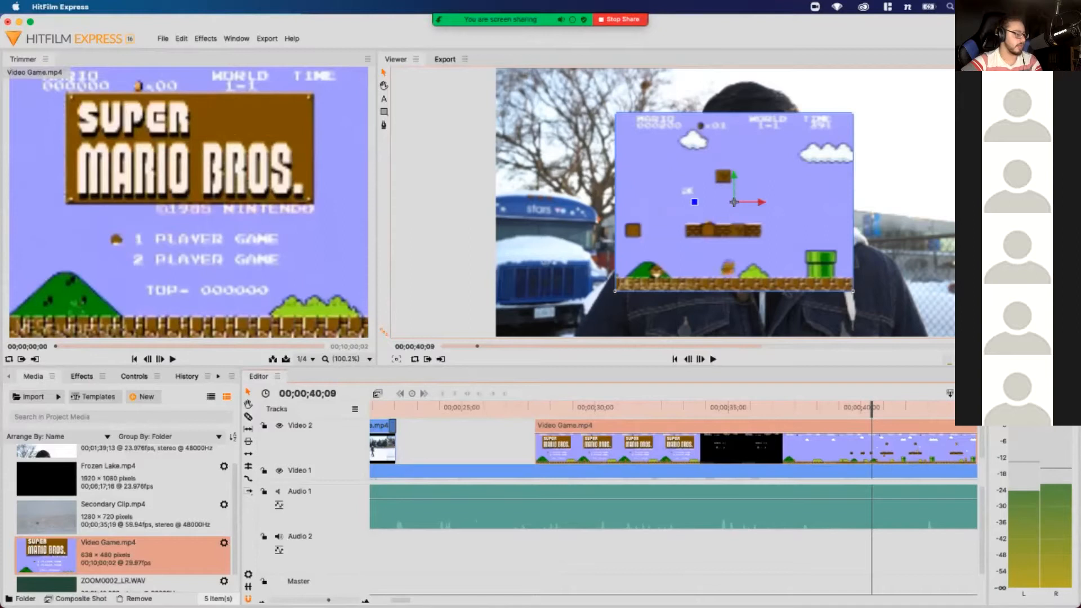
scroll(673, 498, "right", 9)
left_click_drag(709, 407, 444, 407)
left_click_drag(490, 407, 679, 407)
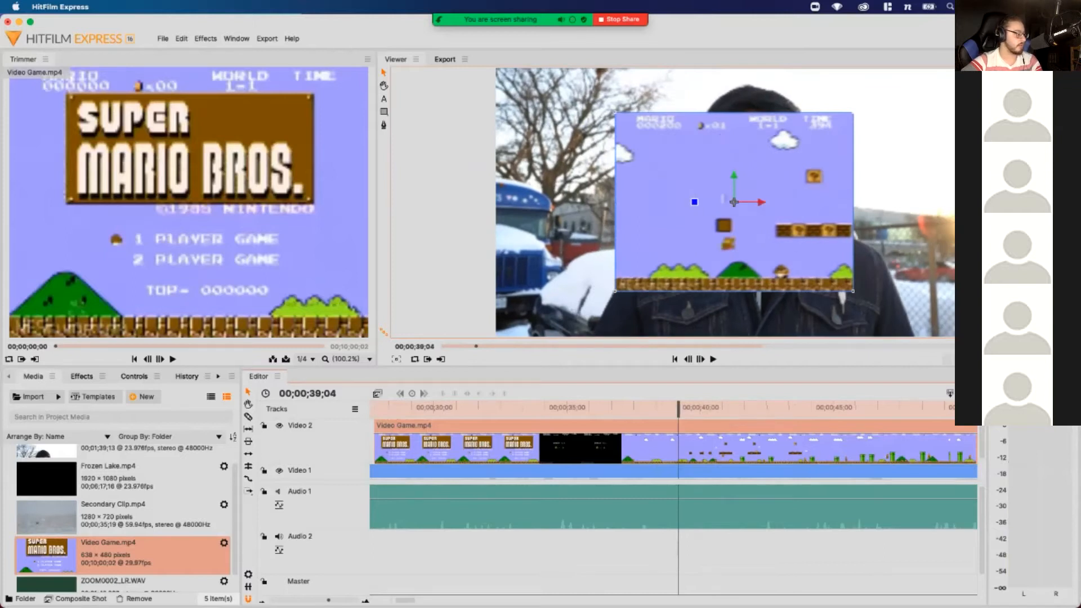
left_click(656, 447)
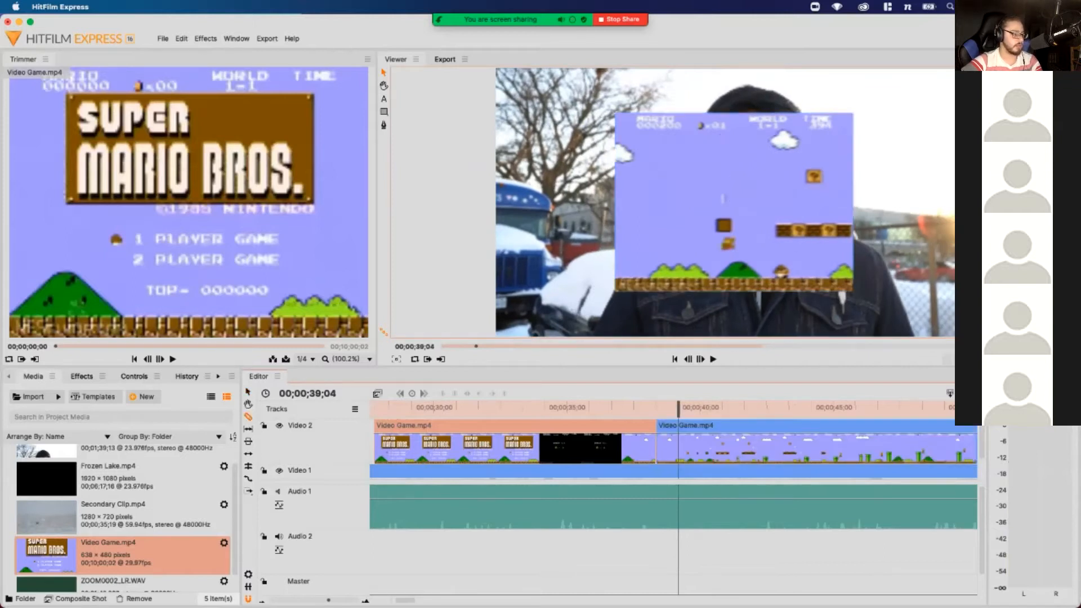
left_click(853, 448)
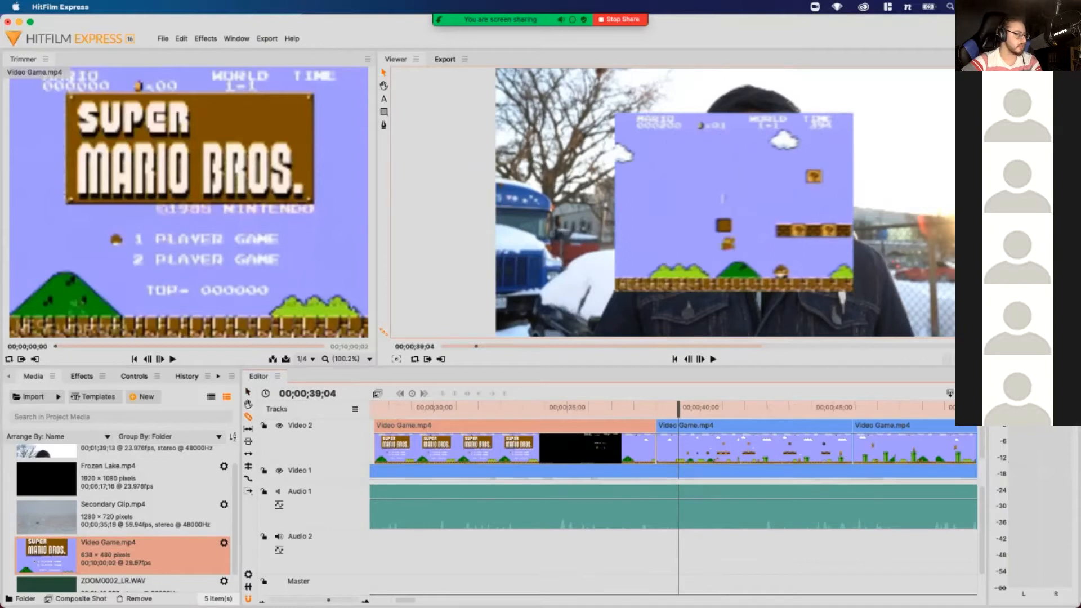
Delete the Video Game pieces before and after the sliced gameplay segment
key("Delete")
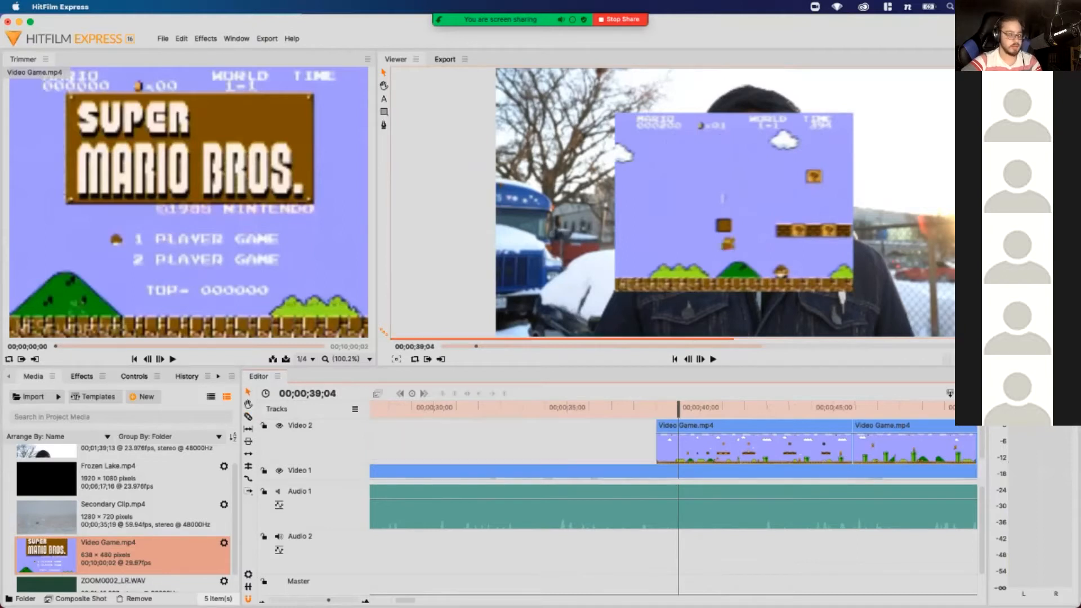
left_click(901, 444)
key("Delete")
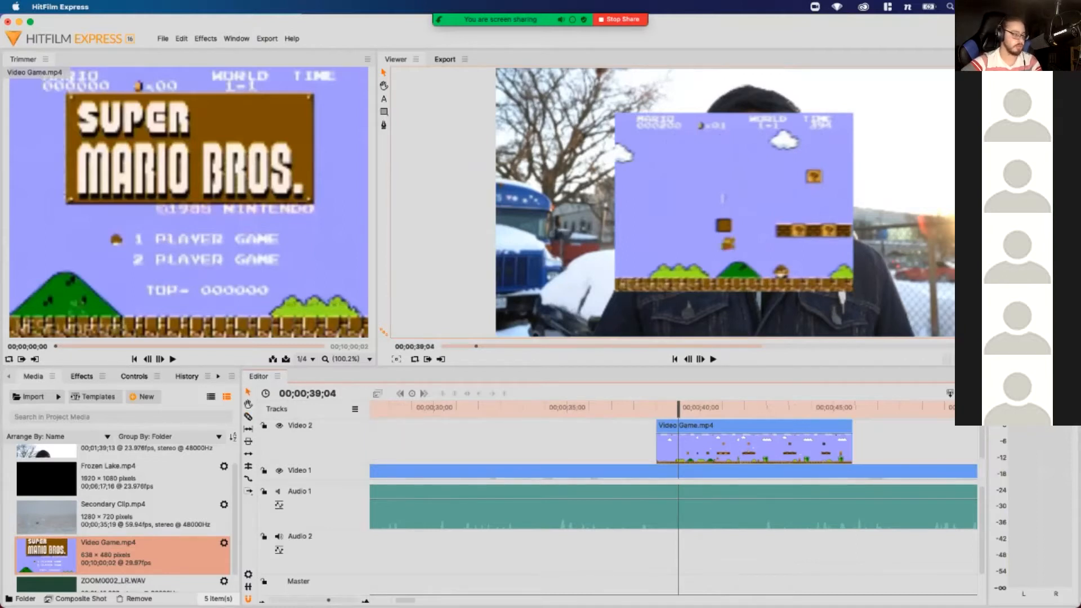
Play the interview to find the entry point and move the gameplay segment on Video 2 to start at 00;00;28;00
left_click_drag(705, 443, 560, 443)
scroll(560, 443, "left", 5)
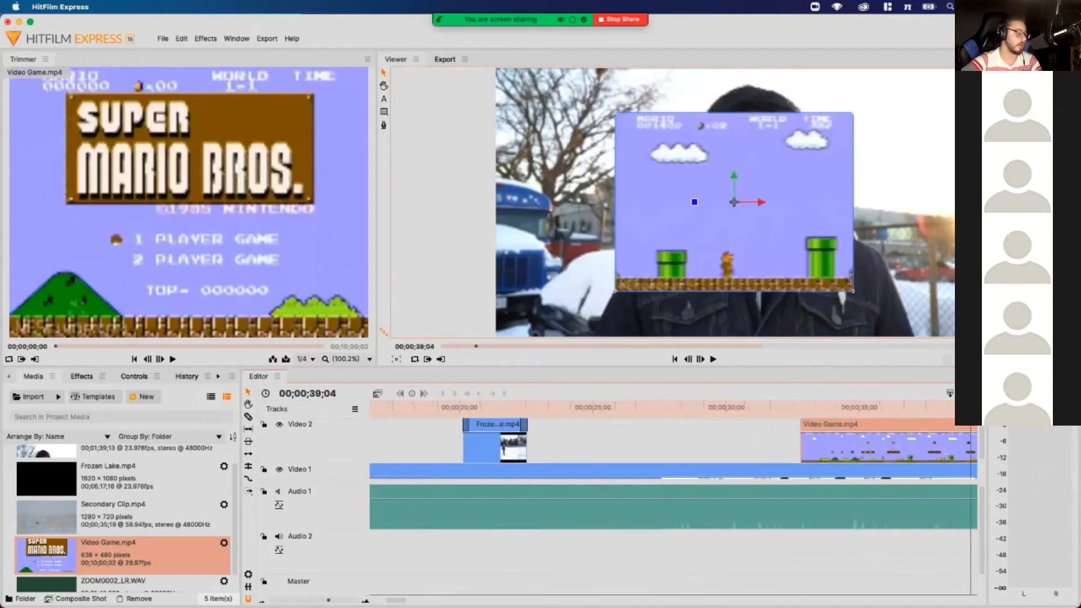
left_click(661, 407)
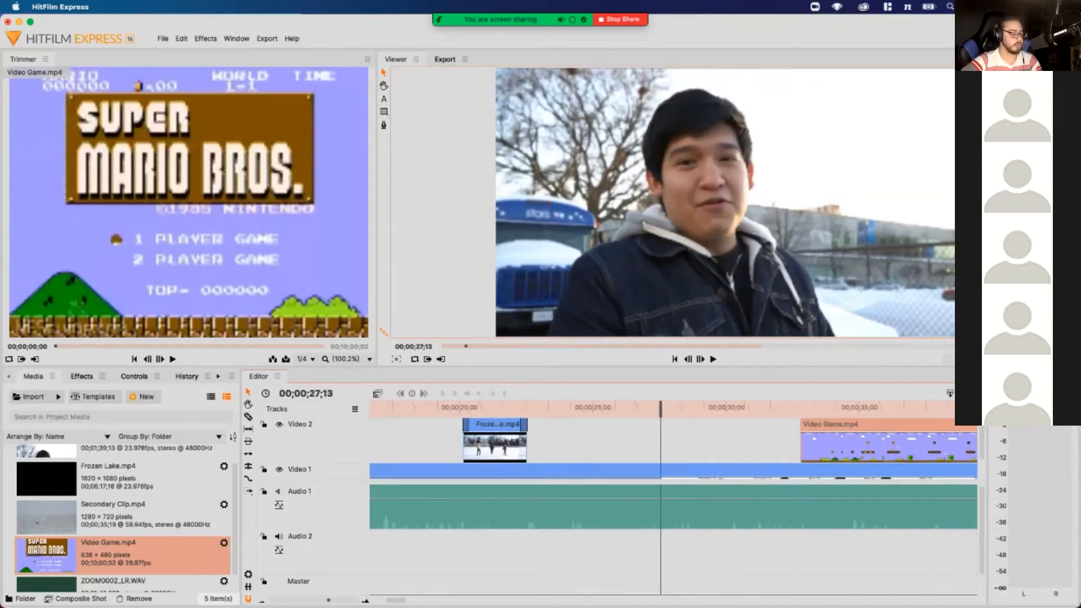
left_click(631, 407)
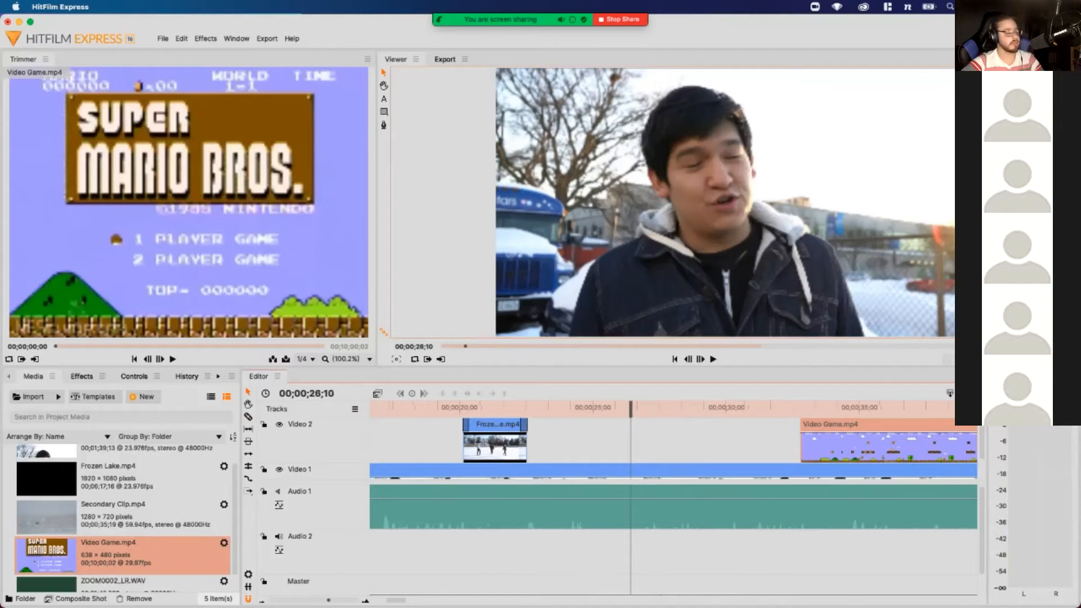
key("space")
key("space")
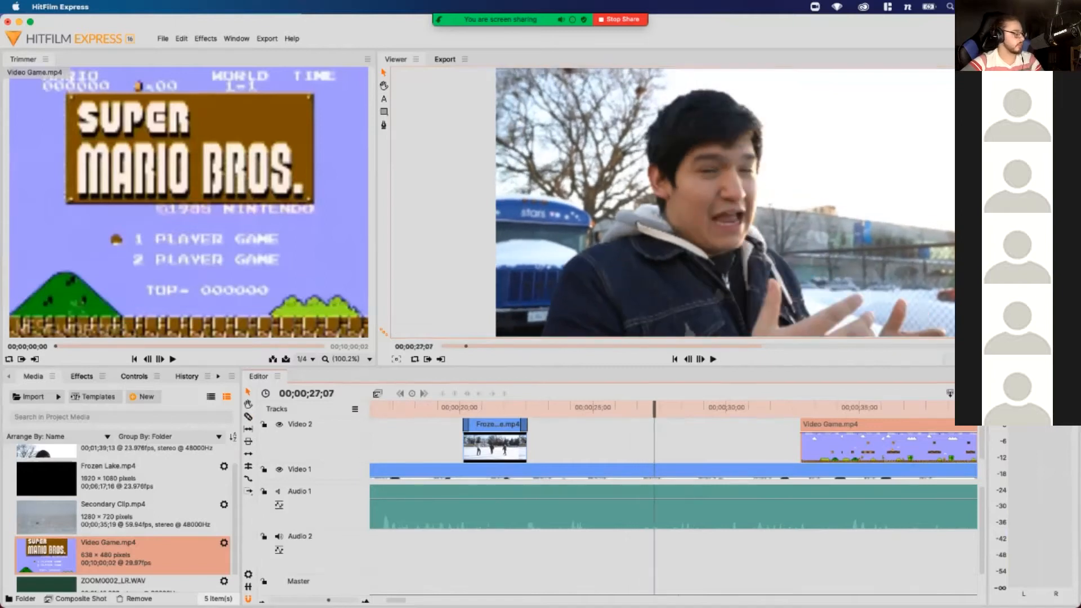
key("space")
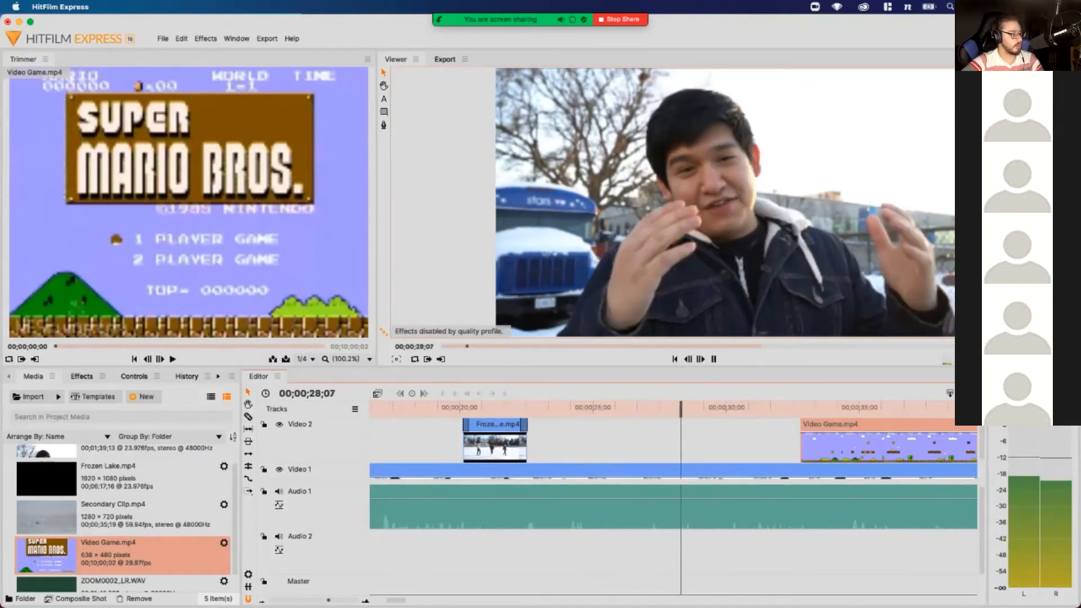
left_click_drag(859, 447, 749, 450)
mouse_move(678, 408)
left_mouse_down()
mouse_move(695, 408)
mouse_move(659, 408)
left_mouse_up()
left_click_drag(737, 456, 724, 458)
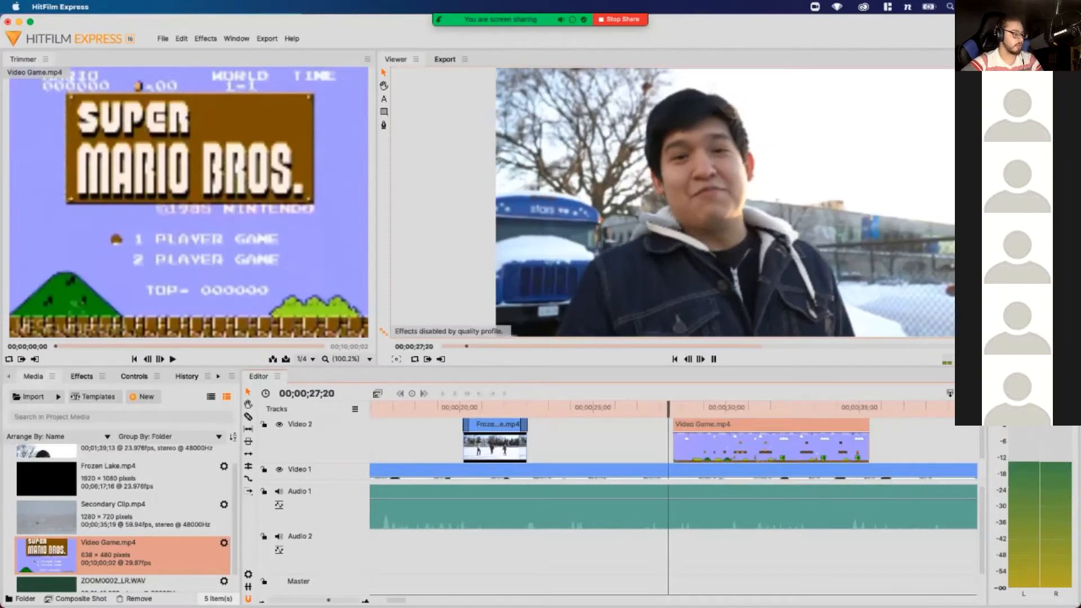
Play the gameplay overlay against the interview, trim its end to about 00;00;31, and return the playhead to 00;00;28;20
left_click(700, 407)
left_click(726, 450)
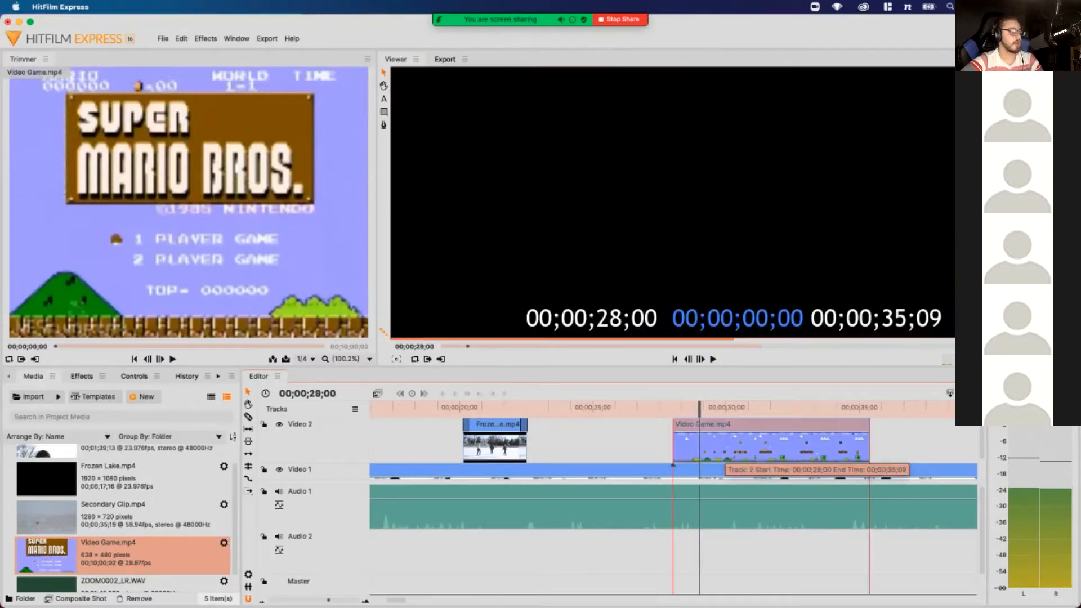
key("space")
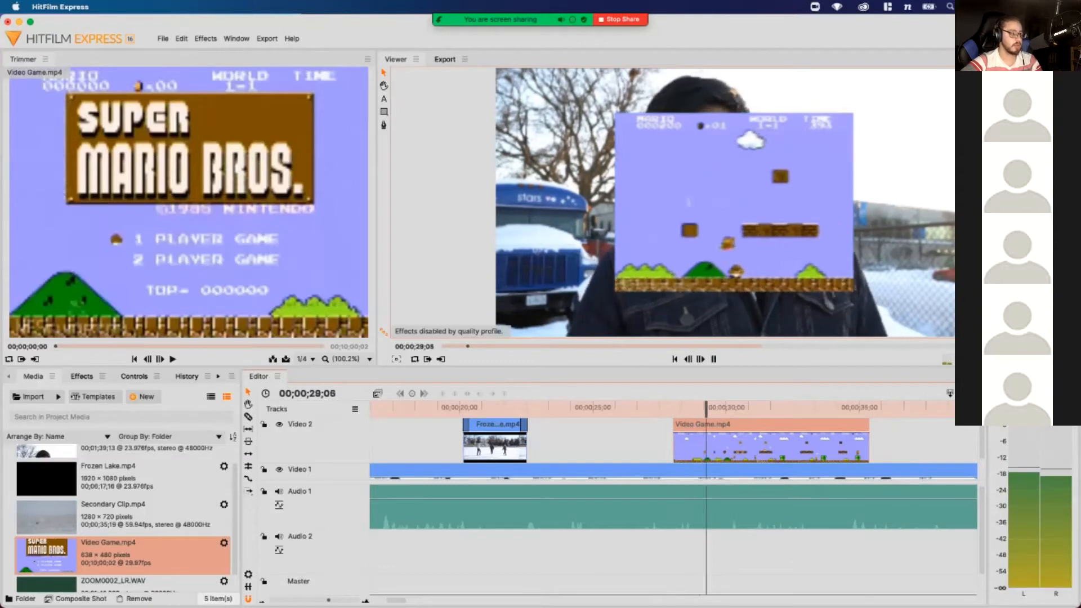
key("space")
key("space")
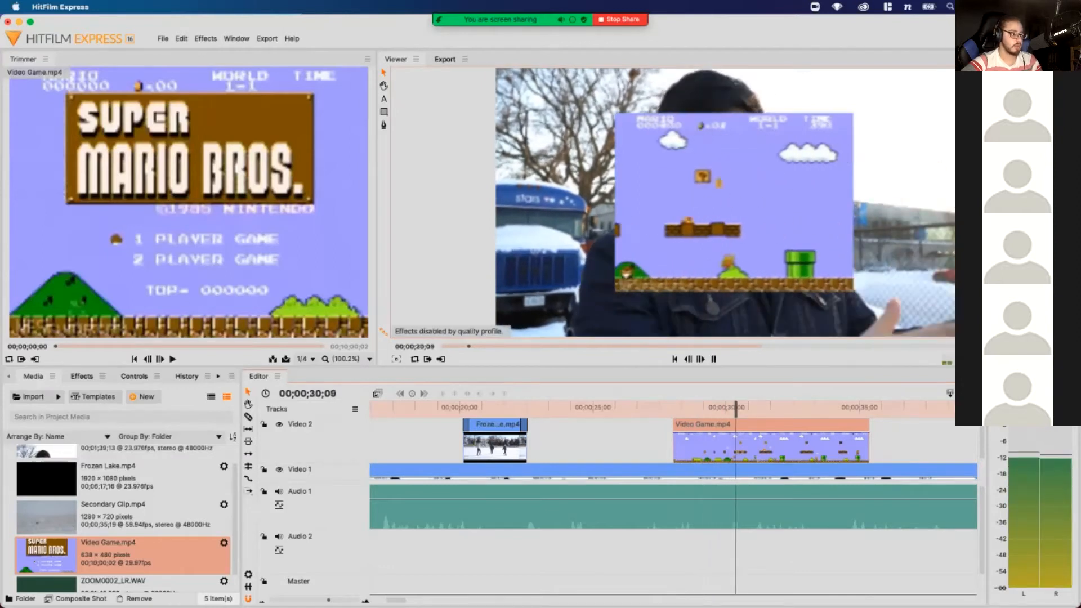
key("space")
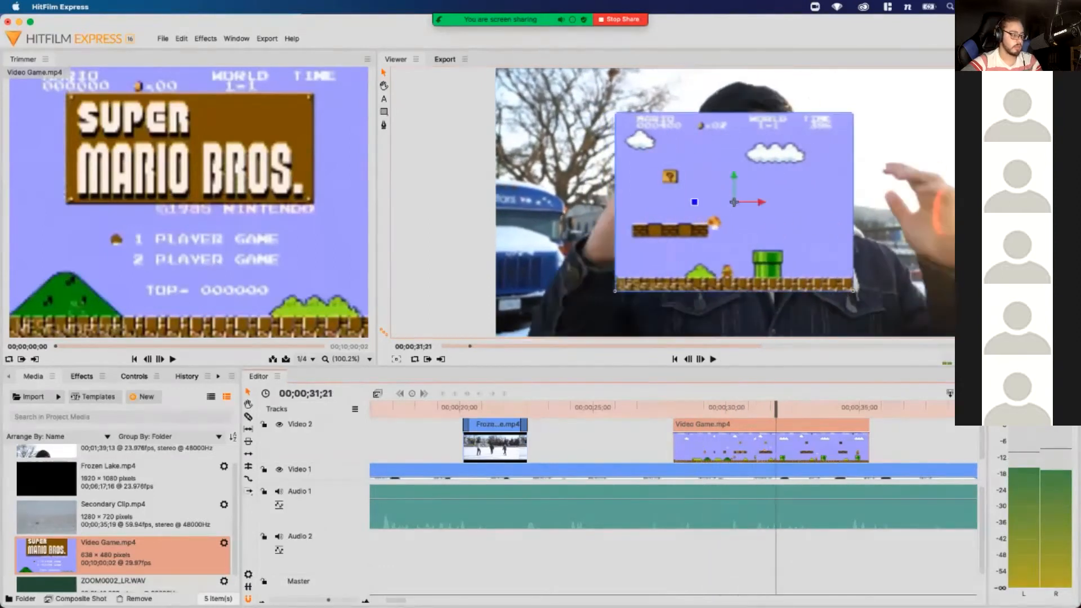
key("Left")
key("Left")
key("Left")
key("Left")
key("Left")
key("Left")
key("Left")
key("Left")
key("Left")
key("Left")
key("Left")
key("Left")
key("Left")
key("Left")
key("Left")
key("Left")
key("Left")
key("Left")
key("Left")
key("Left")
key("space")
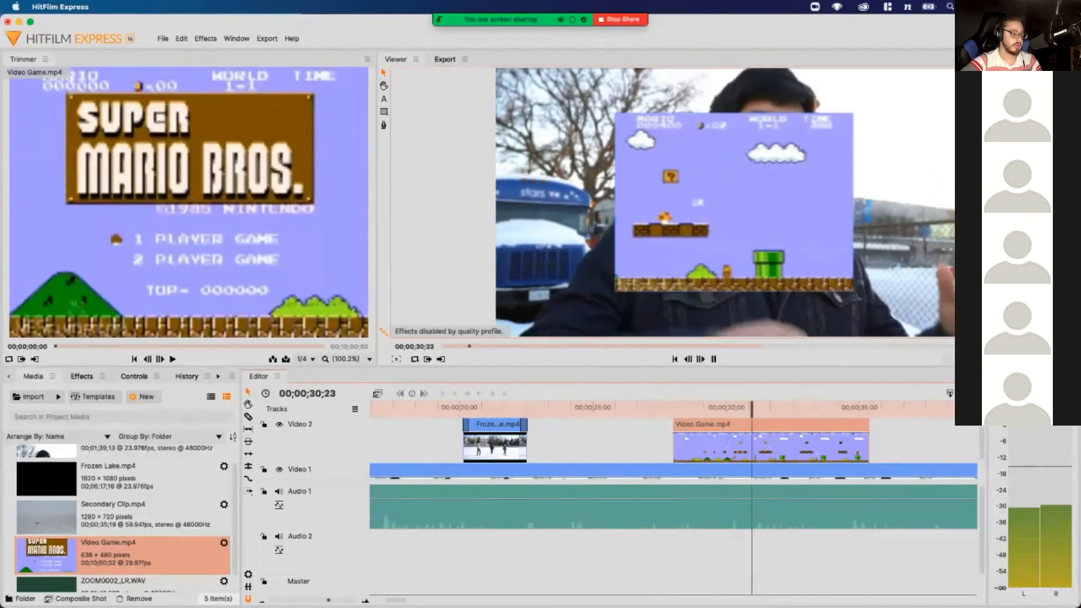
key("space")
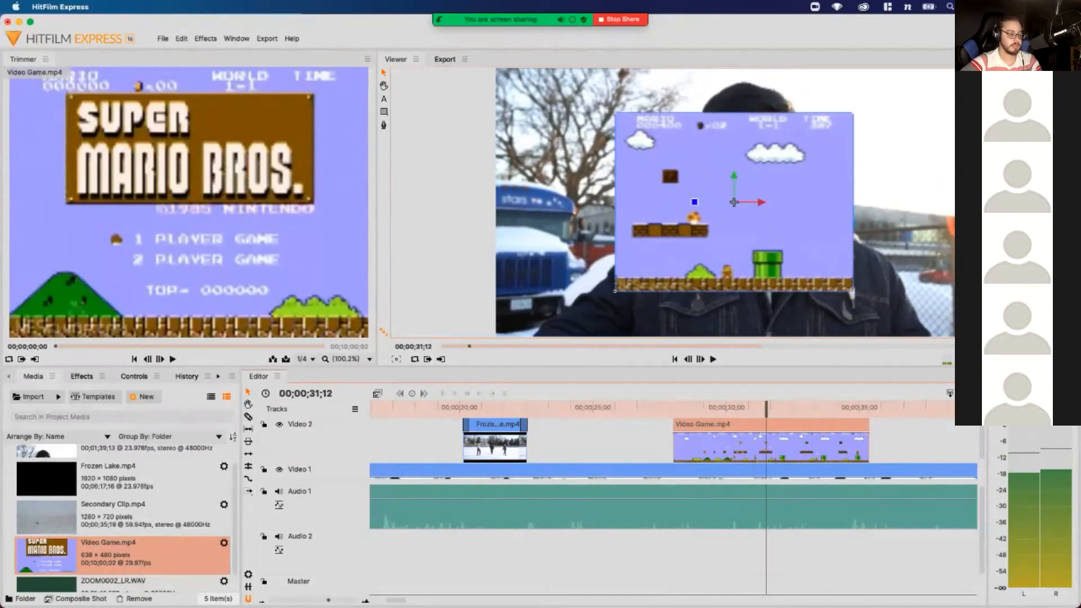
left_click_drag(867, 442, 755, 442)
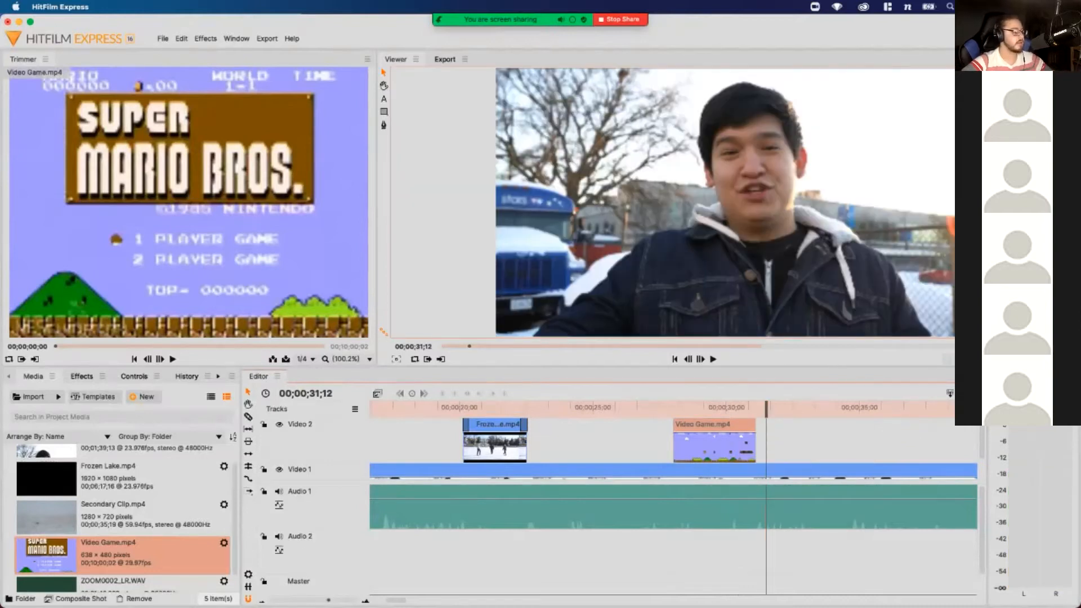
left_click(695, 407)
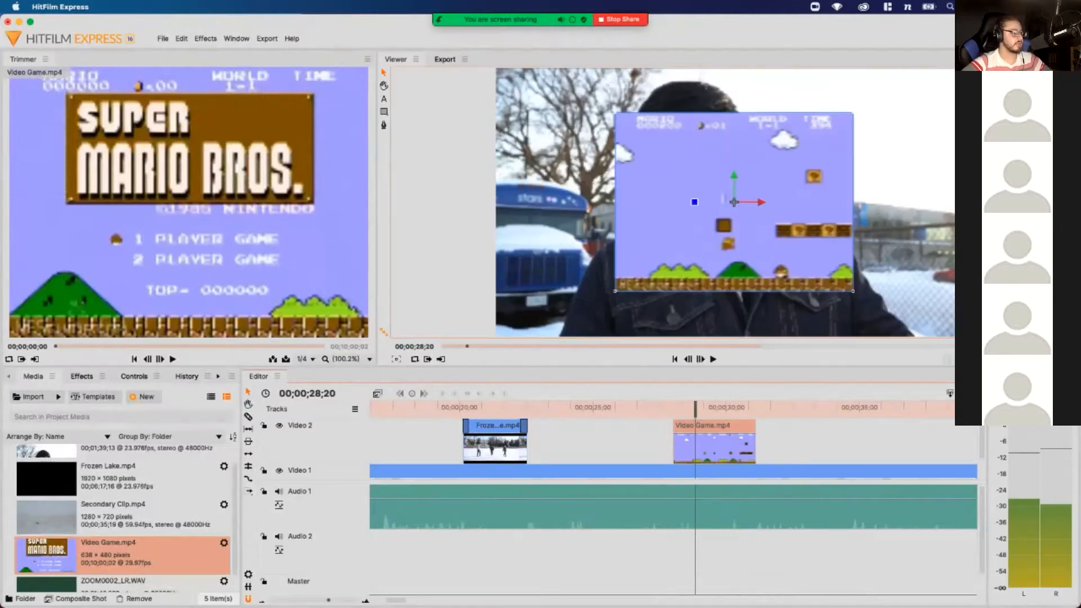
Scale the Video Game clip on Video 2 up to 151% so it fills the frame height
mouse_move(695, 407)
left_mouse_down()
mouse_move(684, 407)
mouse_move(713, 407)
mouse_move(699, 407)
left_mouse_up()
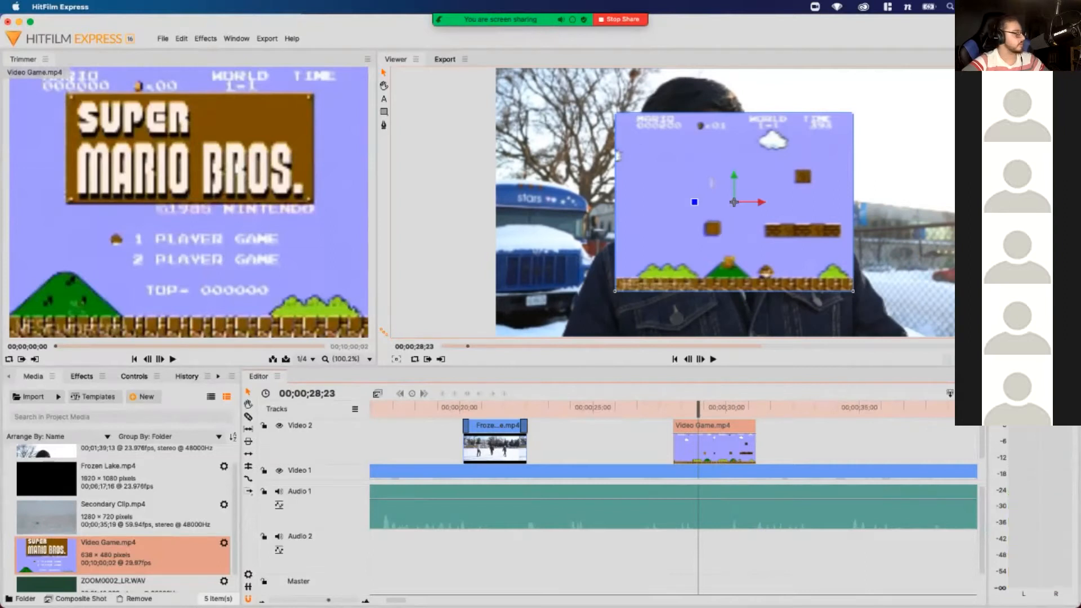
left_click(135, 376)
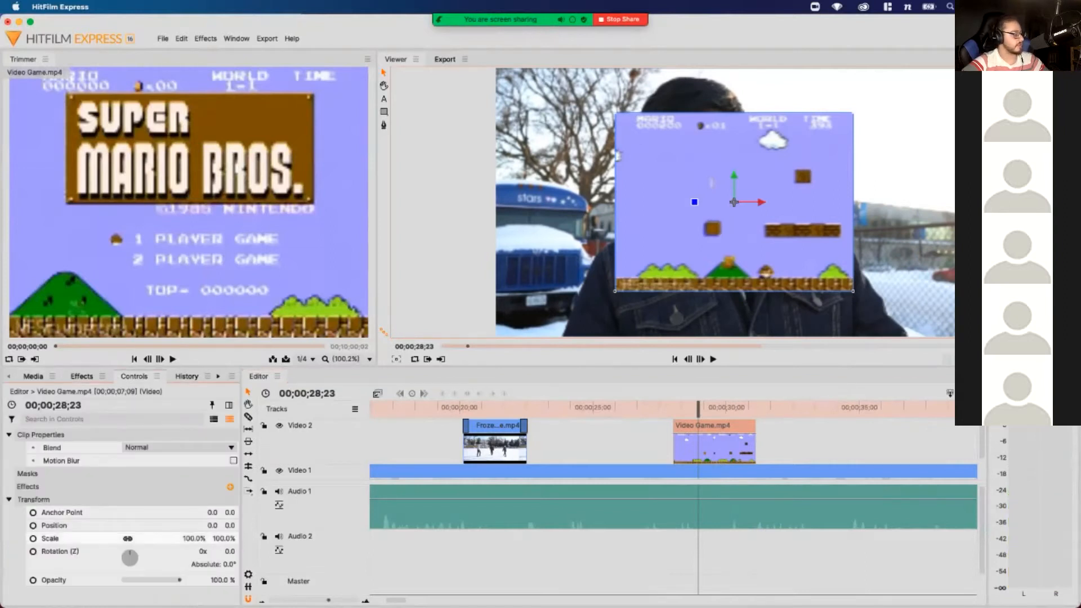
left_click_drag(194, 538, 228, 539)
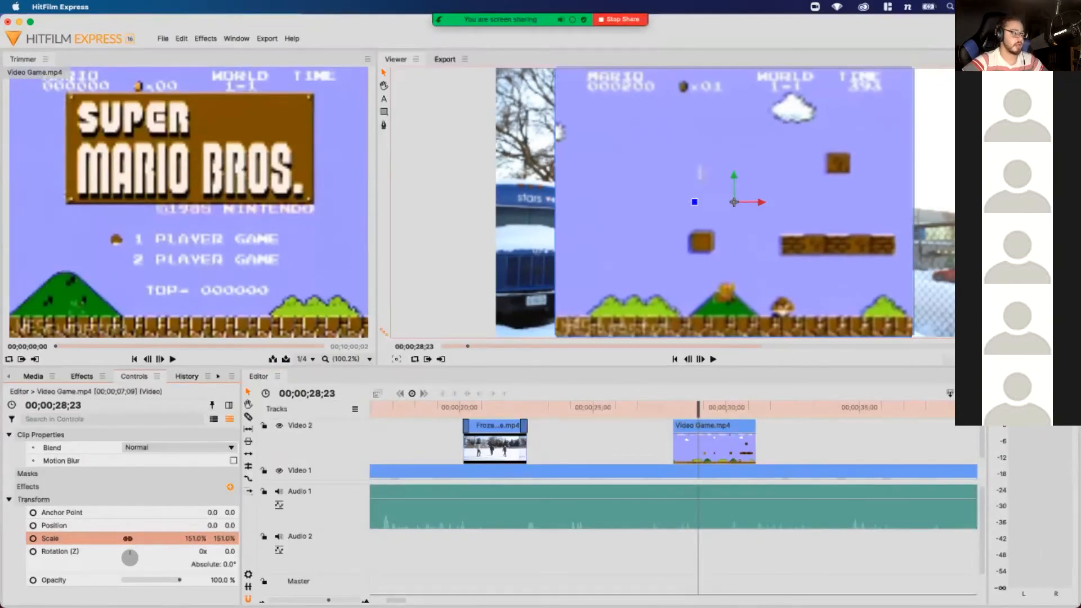
Slice the interview clip and its linked audio at 00;00;28;01 and at the end of the Video Game overlay
left_click(699, 472)
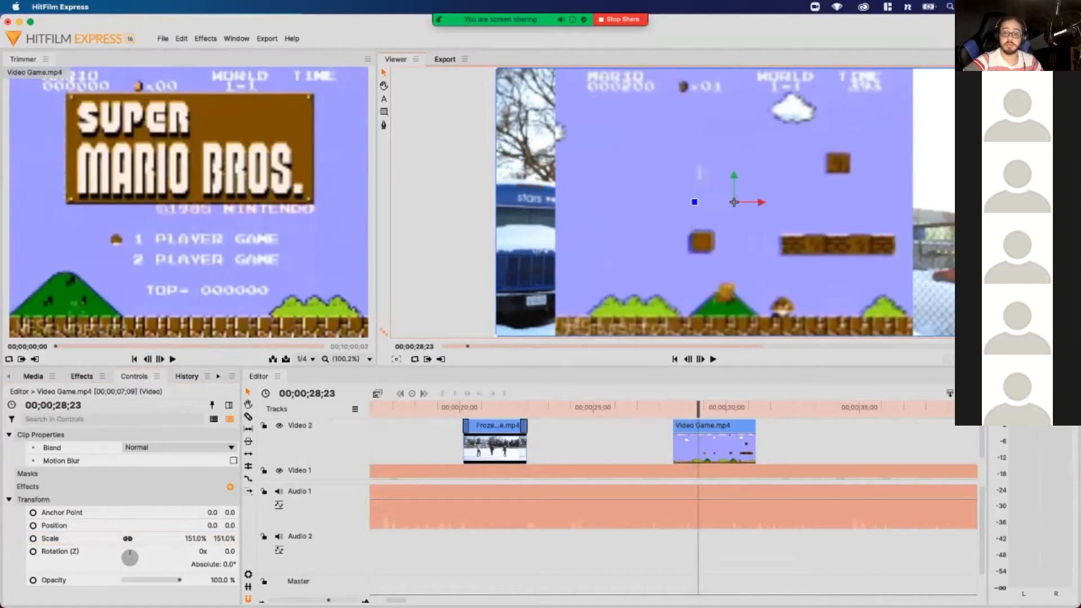
left_click_drag(698, 408, 673, 408)
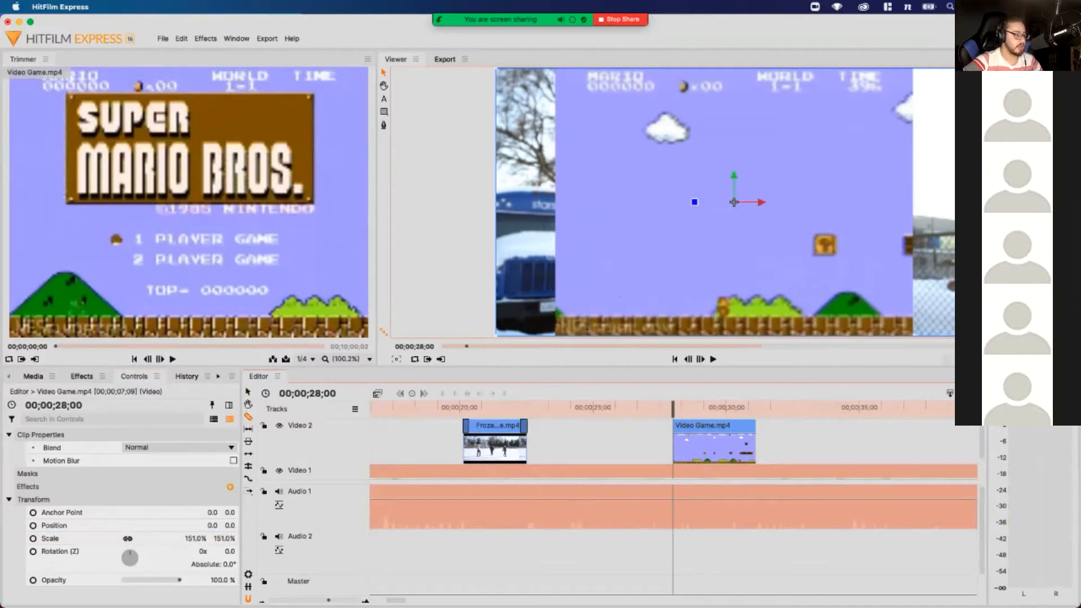
key("Right")
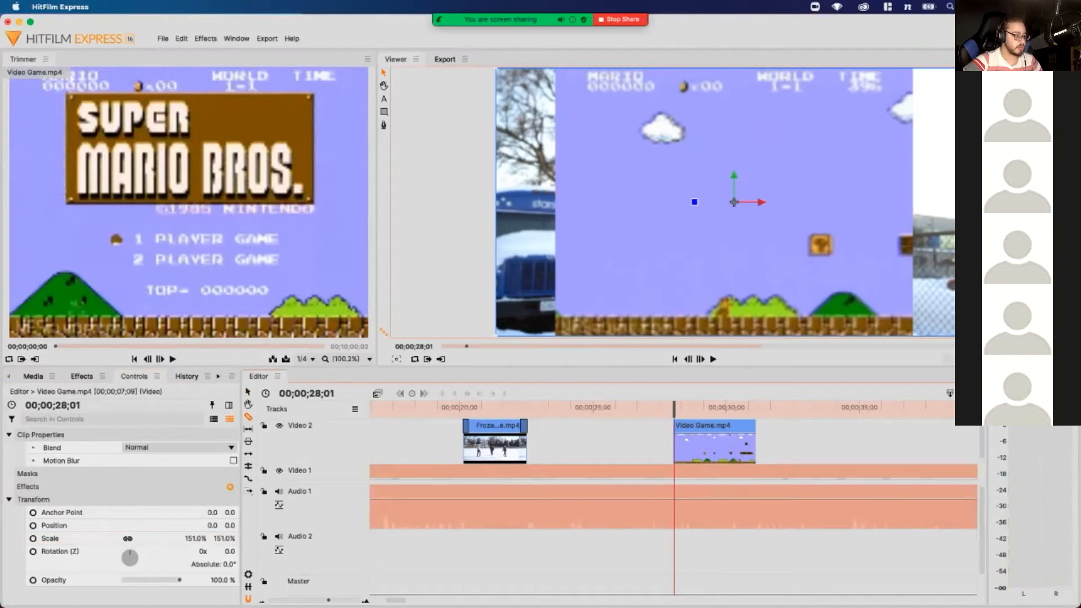
left_click(755, 470)
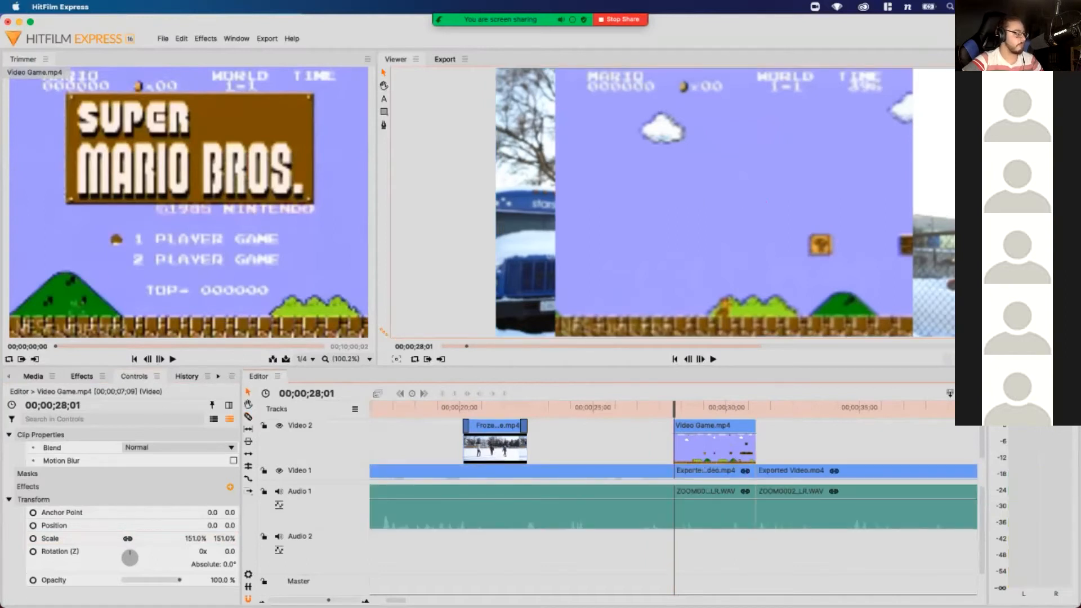
Unlink the interview segment beneath the gameplay from its audio and delete only its video piece from Video 1
left_click(715, 506)
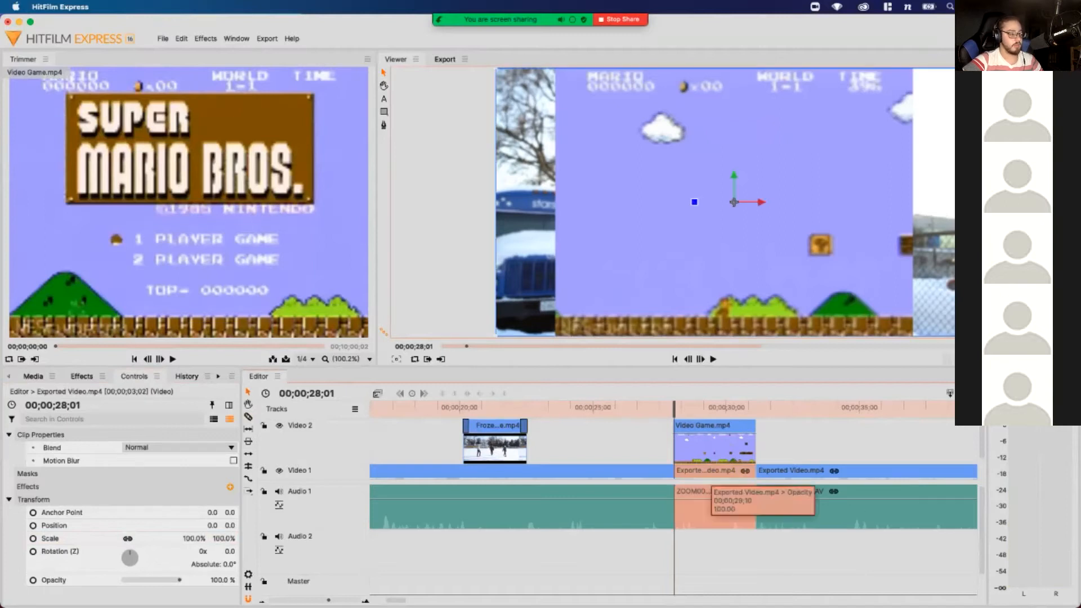
left_click(625, 510)
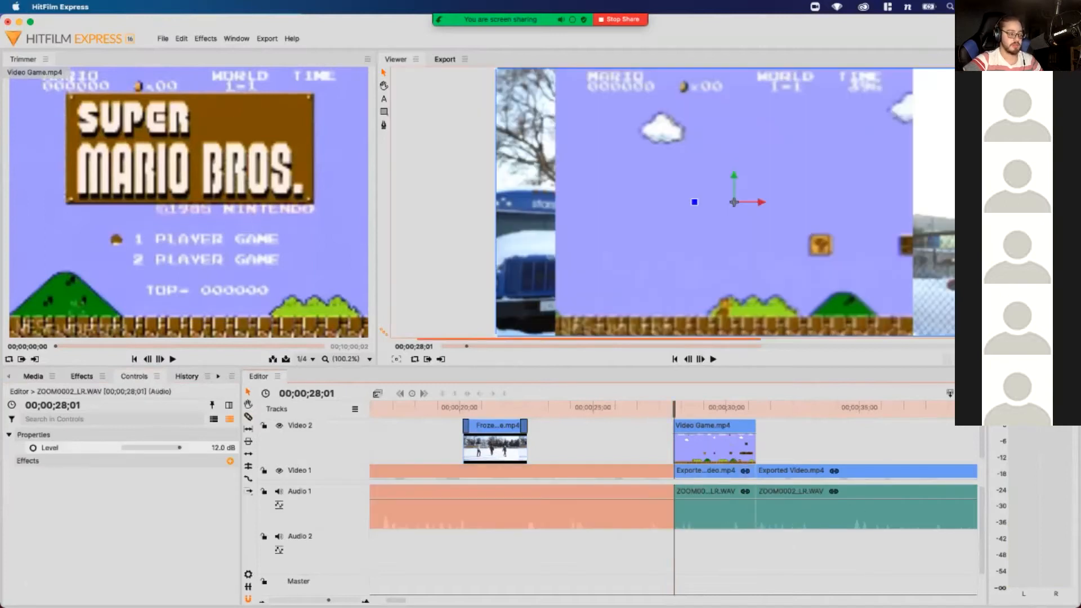
left_click(814, 507)
left_click(715, 507)
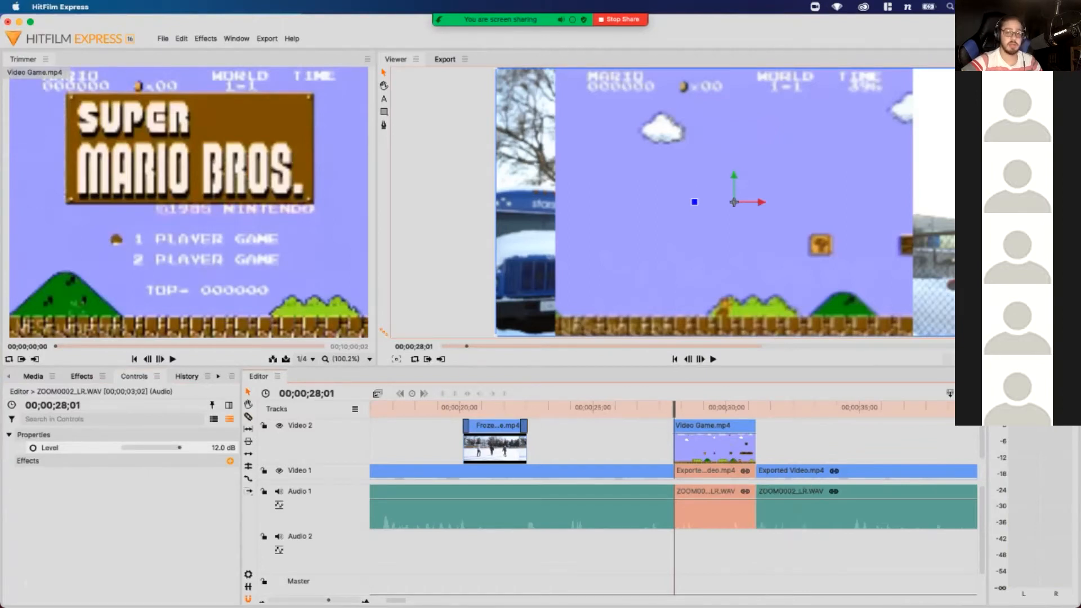
right_click(716, 506)
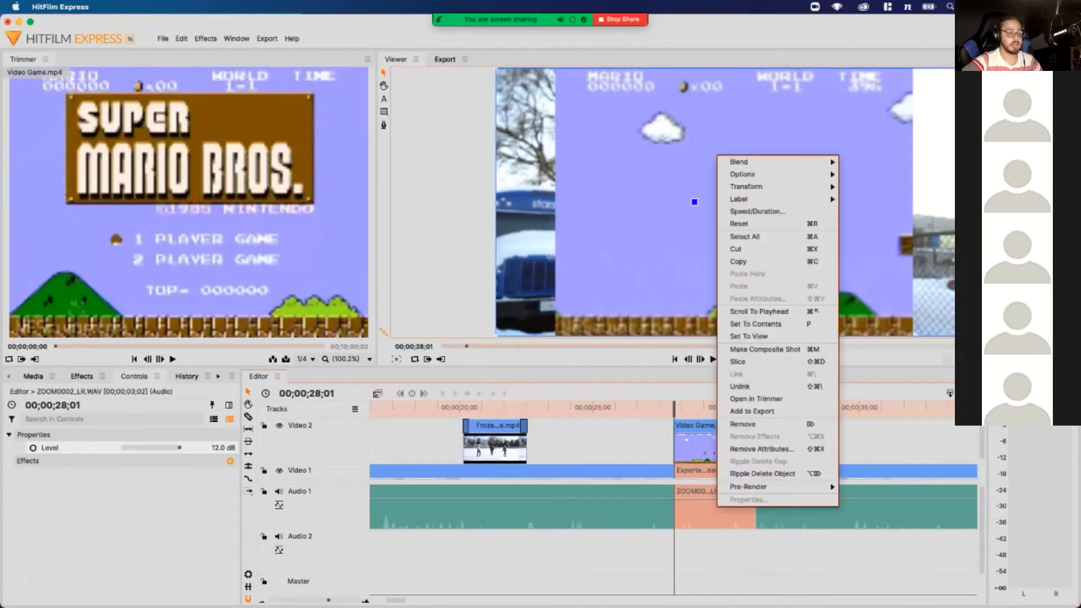
left_click(741, 387)
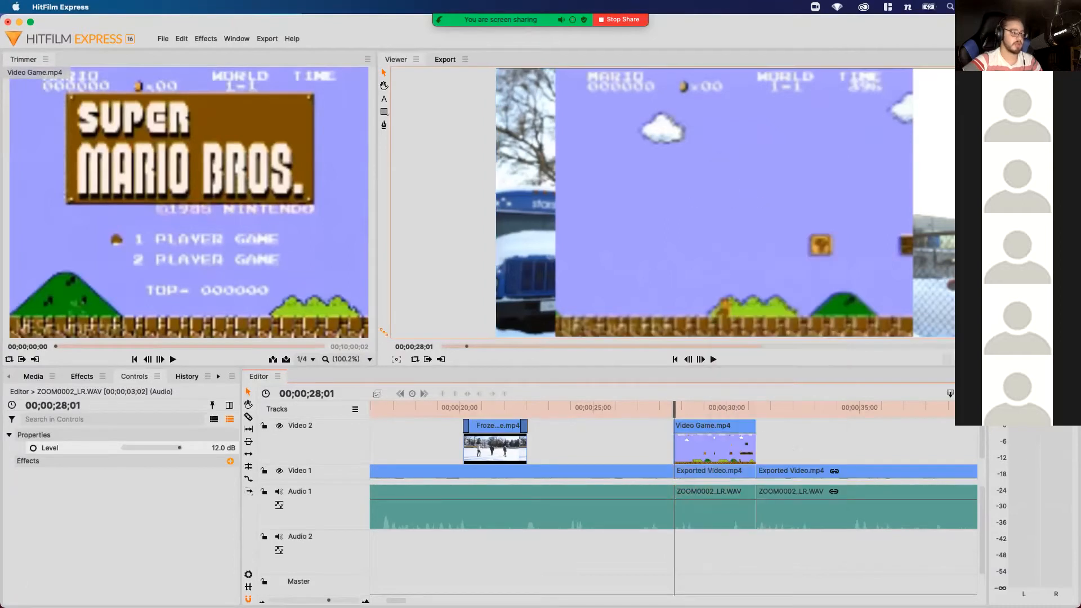
left_click(715, 470)
key("Delete")
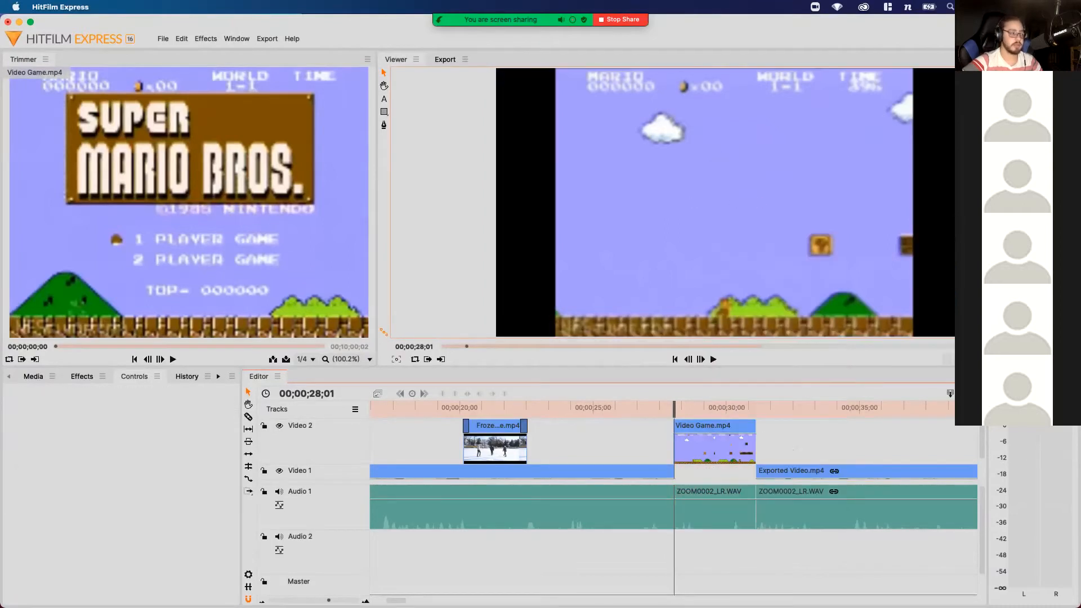
Play the gameplay passage through both cuts back to the interview, and return the playhead to 00;00;27;14
scroll(794, 450, "down", 1)
scroll(794, 449, "right", 1)
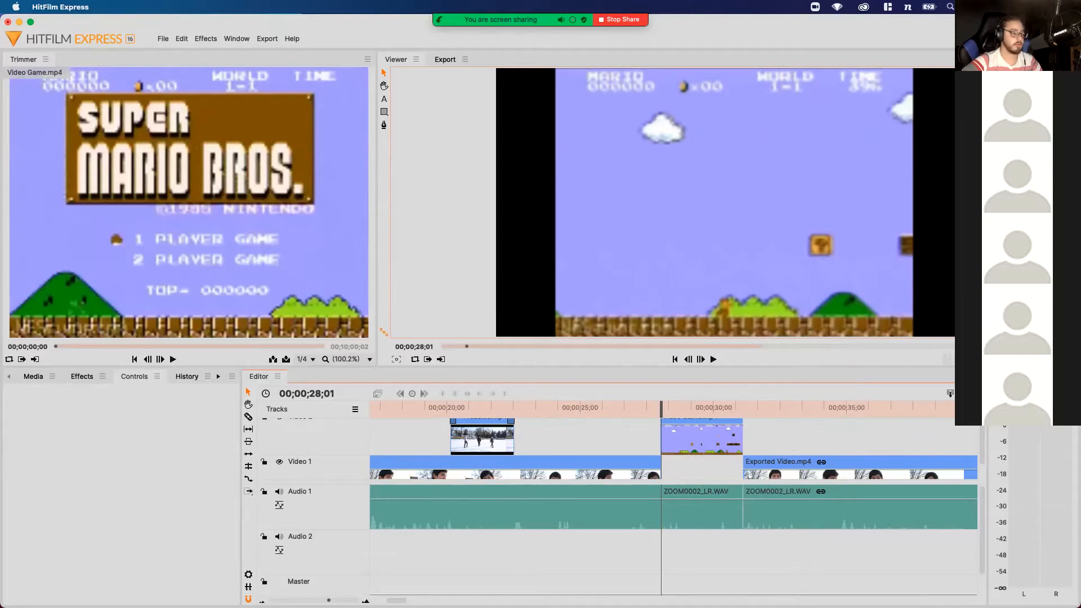
key("space")
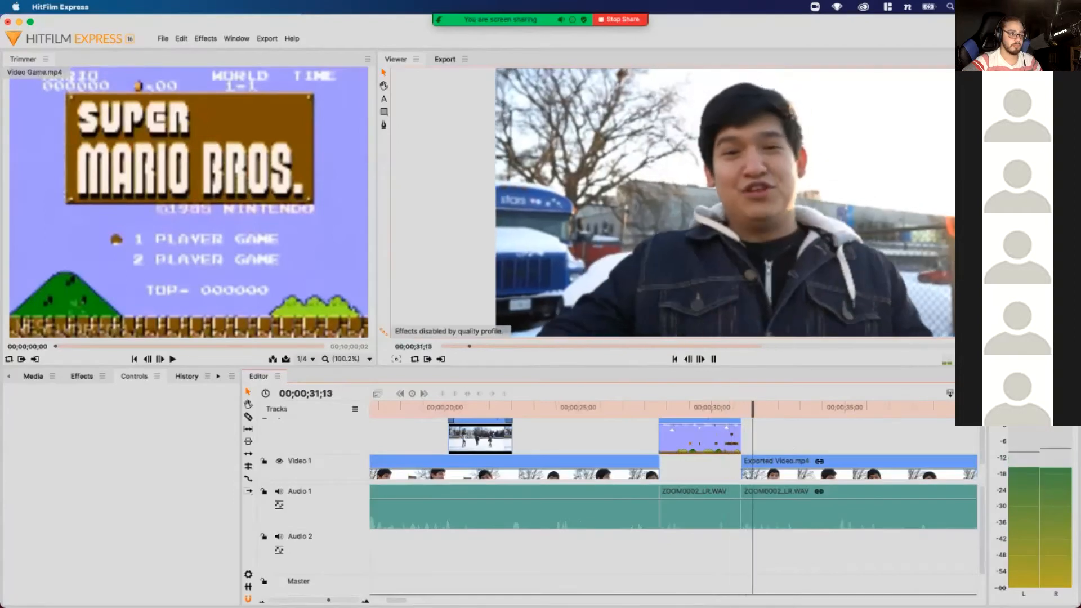
key("space")
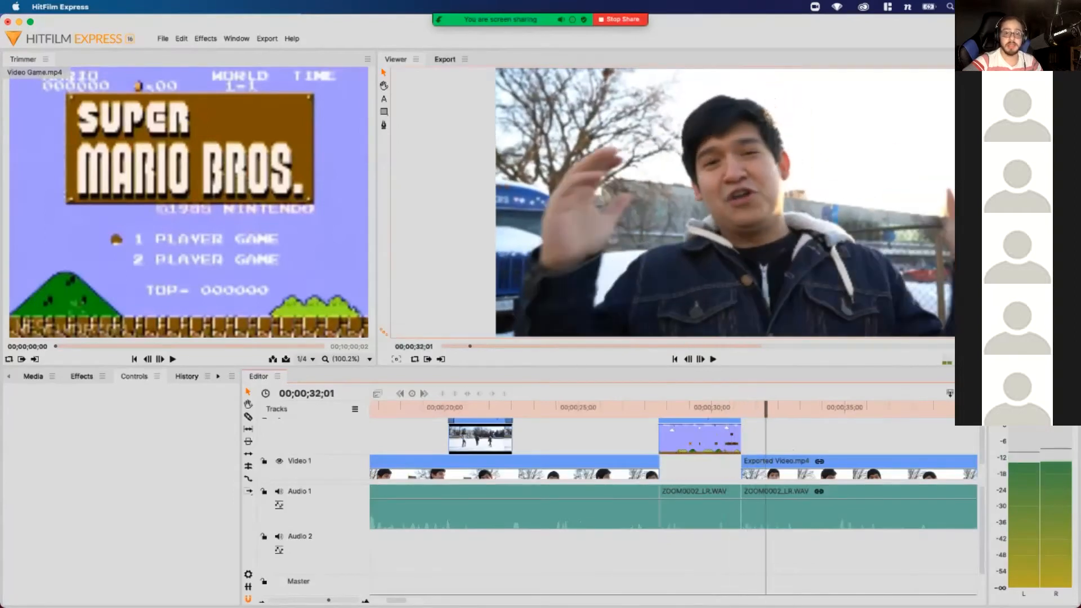
left_click_drag(766, 409, 647, 409)
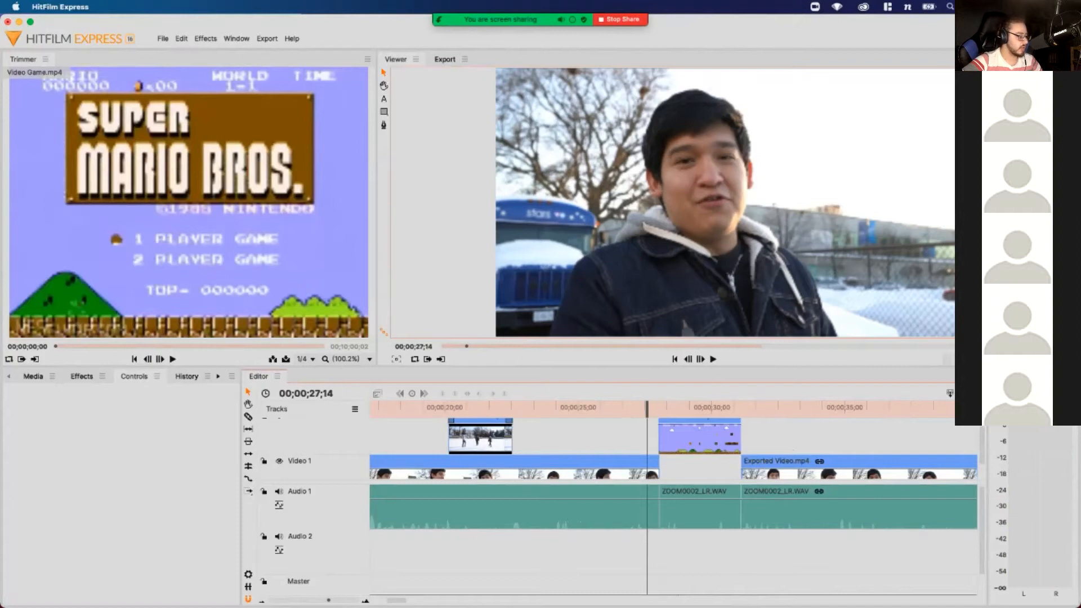
Extend both ends of the Video Game clip a few frames so it overlaps the interview pieces on Video 1
scroll(718, 432, "up", 7)
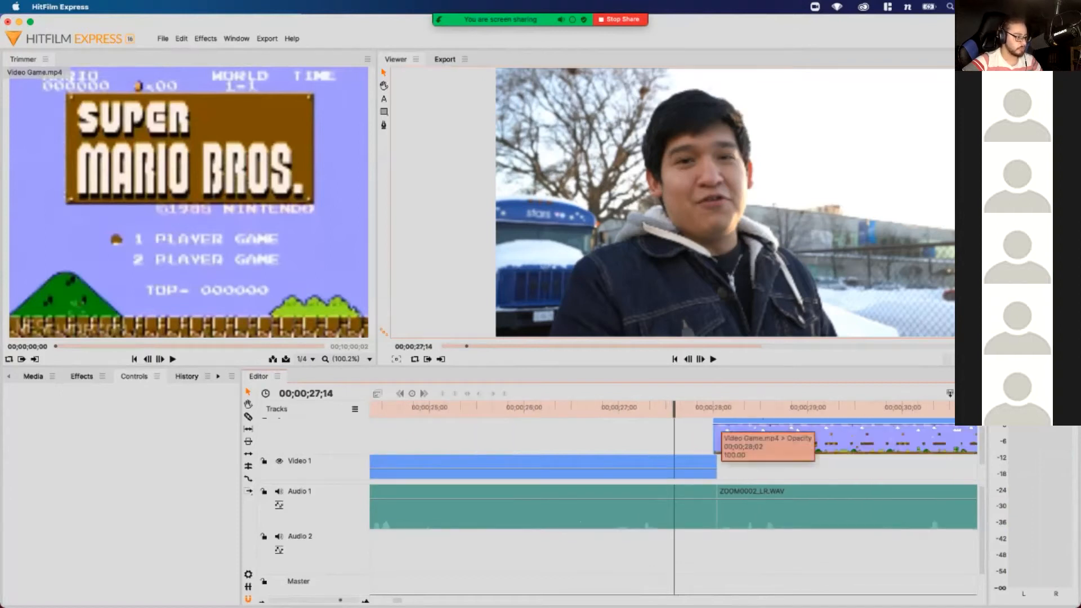
left_click_drag(715, 436, 736, 444)
scroll(694, 436, "right", 5)
scroll(672, 445, "left", 5)
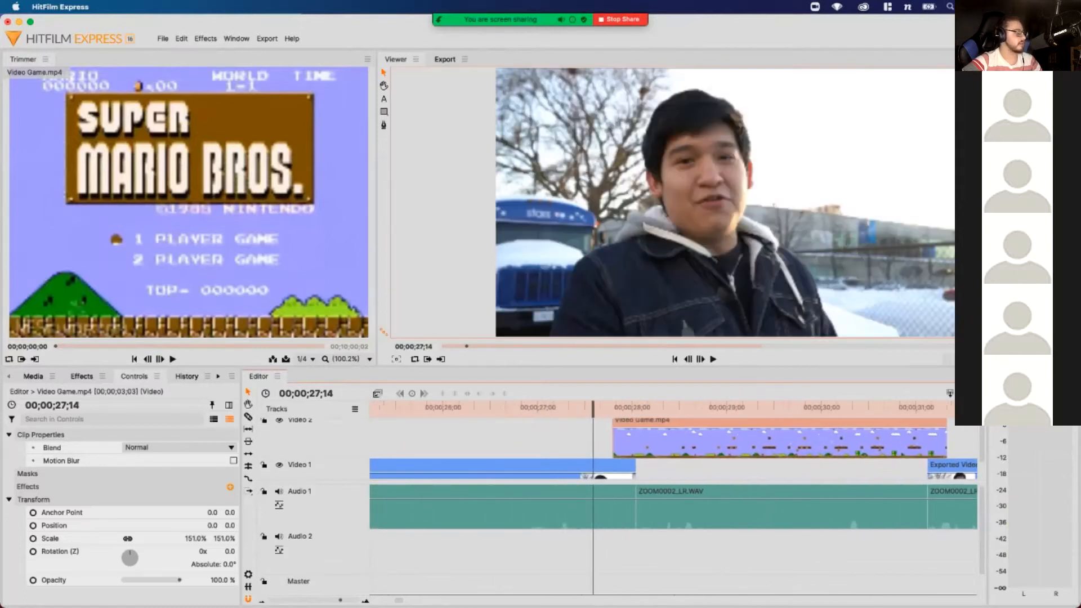
Add a shortened Cross Dissolve to the start and end of the Video Game clip, matching its overlaps with the interview
left_click(82, 377)
left_click_drag(77, 469, 634, 441)
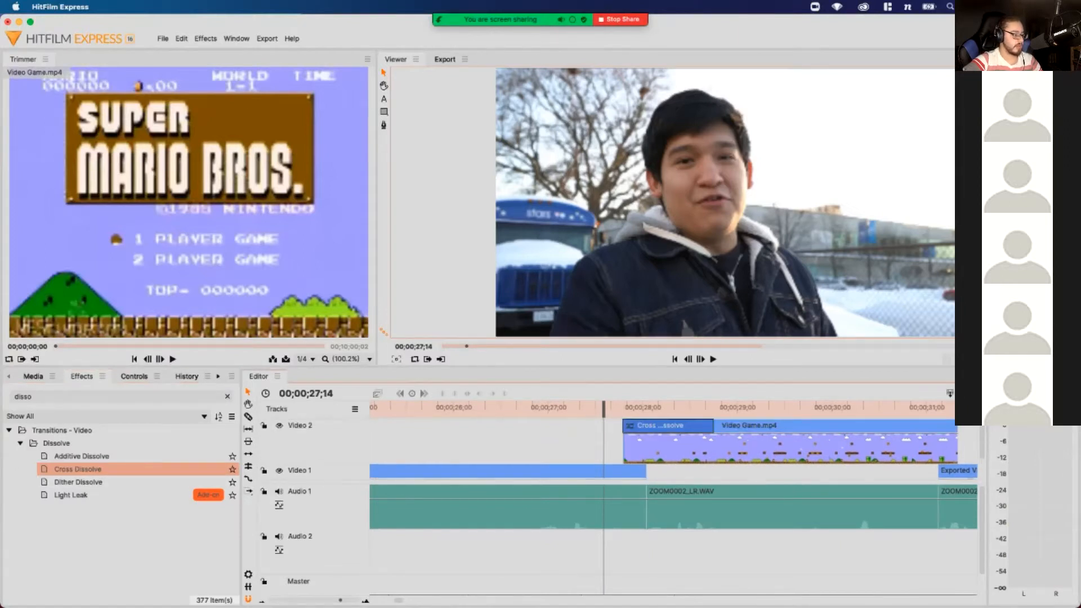
left_click_drag(713, 425, 650, 426)
scroll(673, 444, "right", 3)
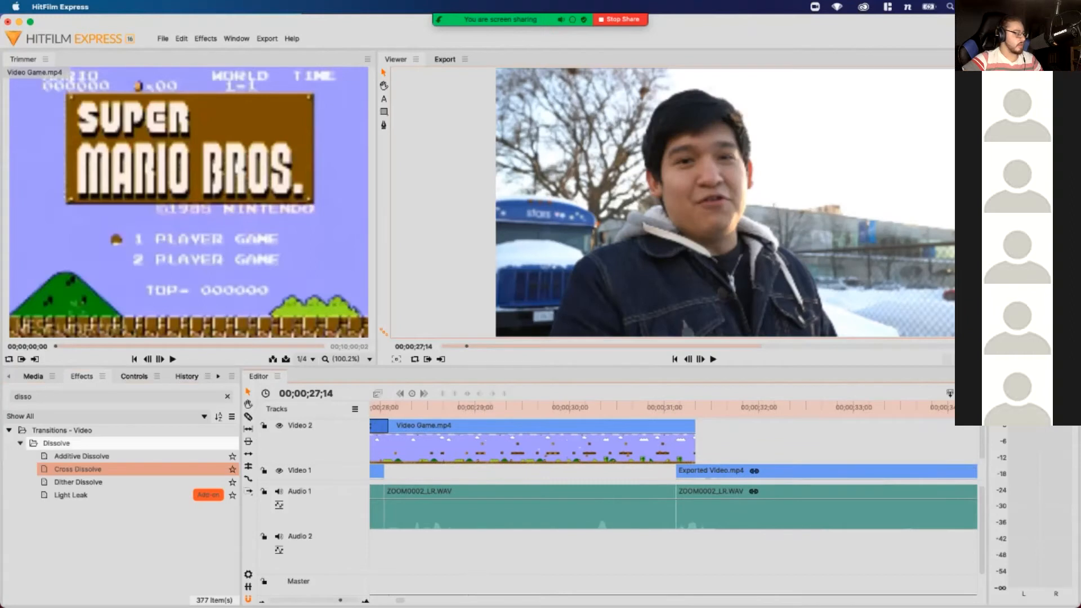
left_click_drag(77, 469, 664, 426)
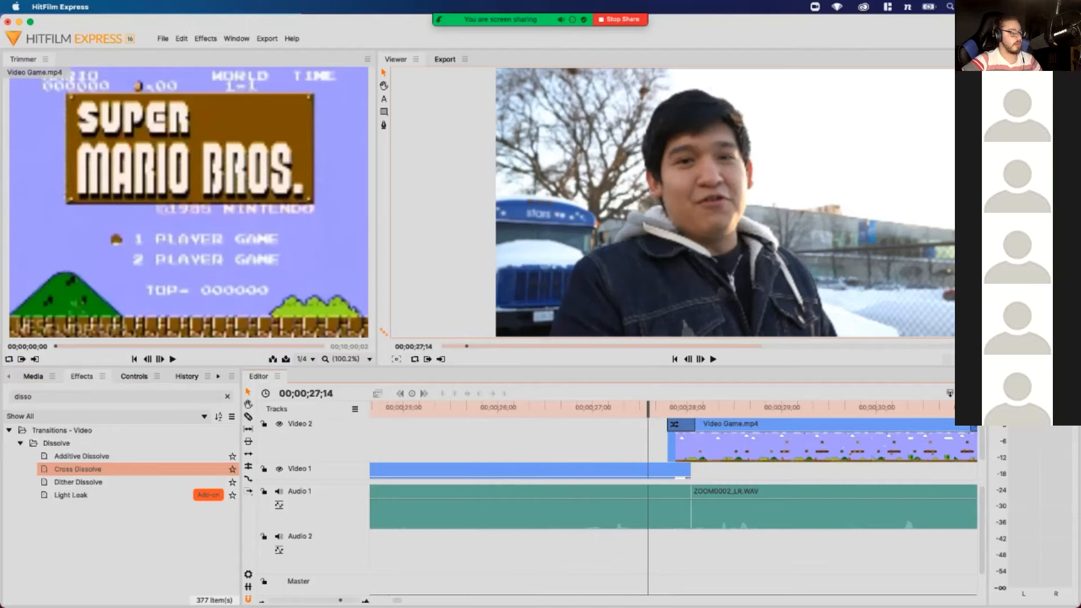
Play the gameplay passage with its dissolves, inspect both transitions, and place the playhead at 00;00;31;11
left_click(583, 406)
key("space")
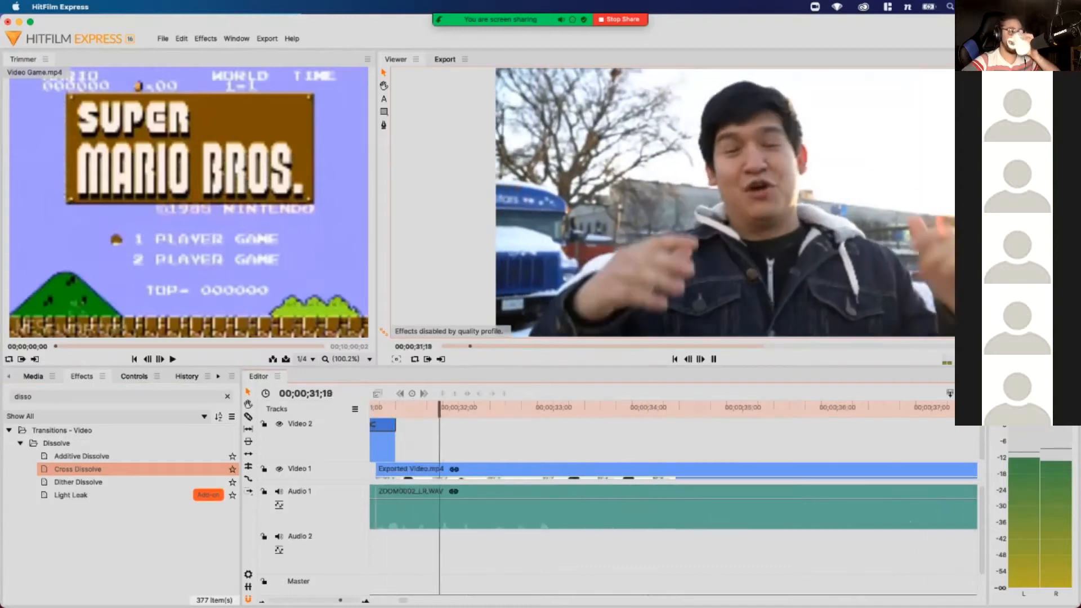
key("space")
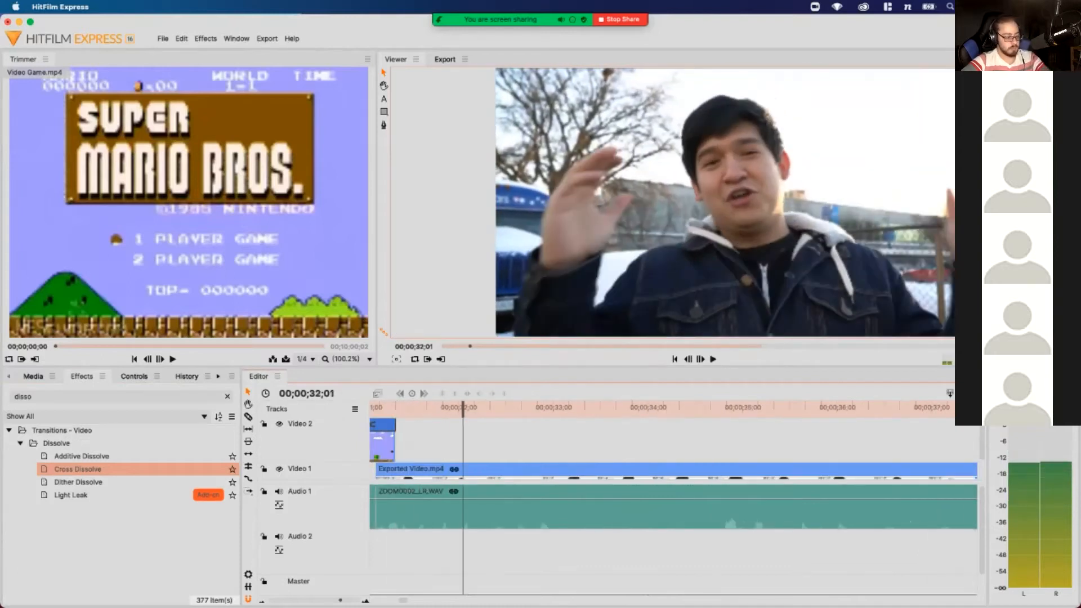
scroll(673, 496, "left", 15)
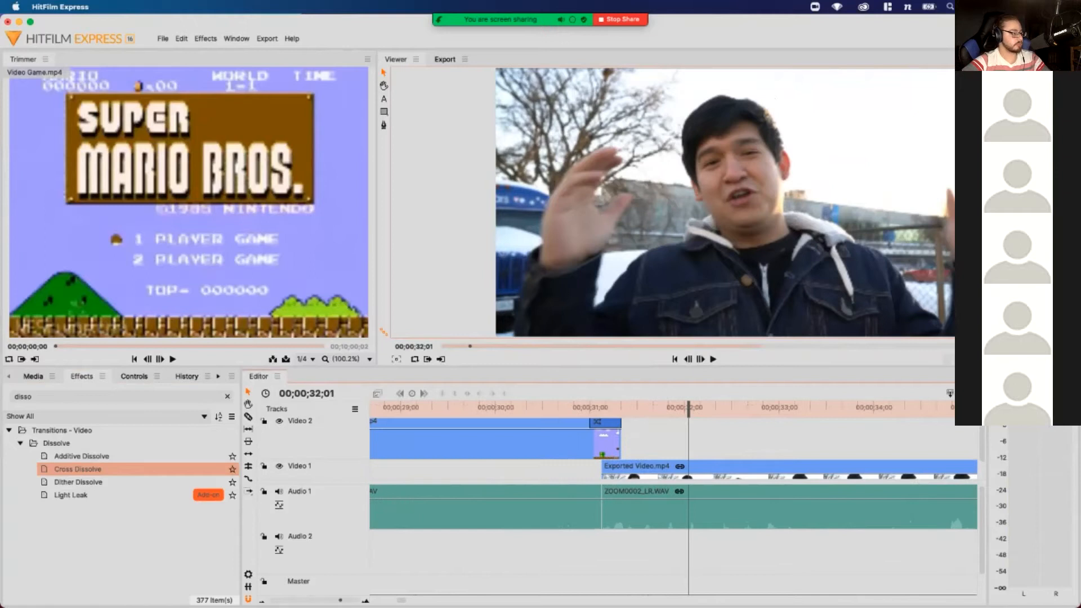
left_click_drag(548, 407, 537, 408)
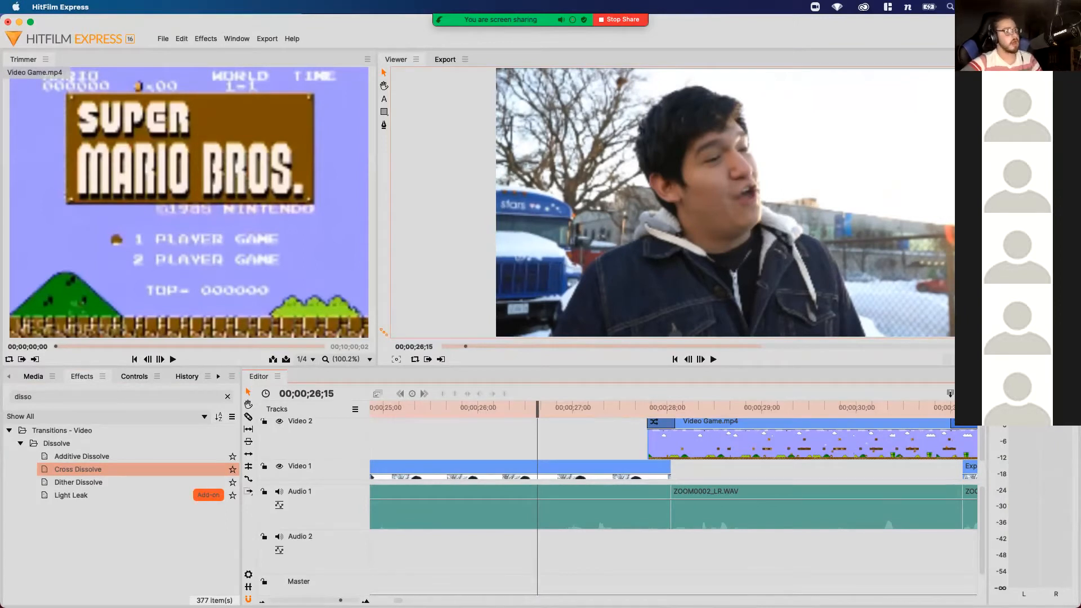
scroll(673, 478, "right", 7)
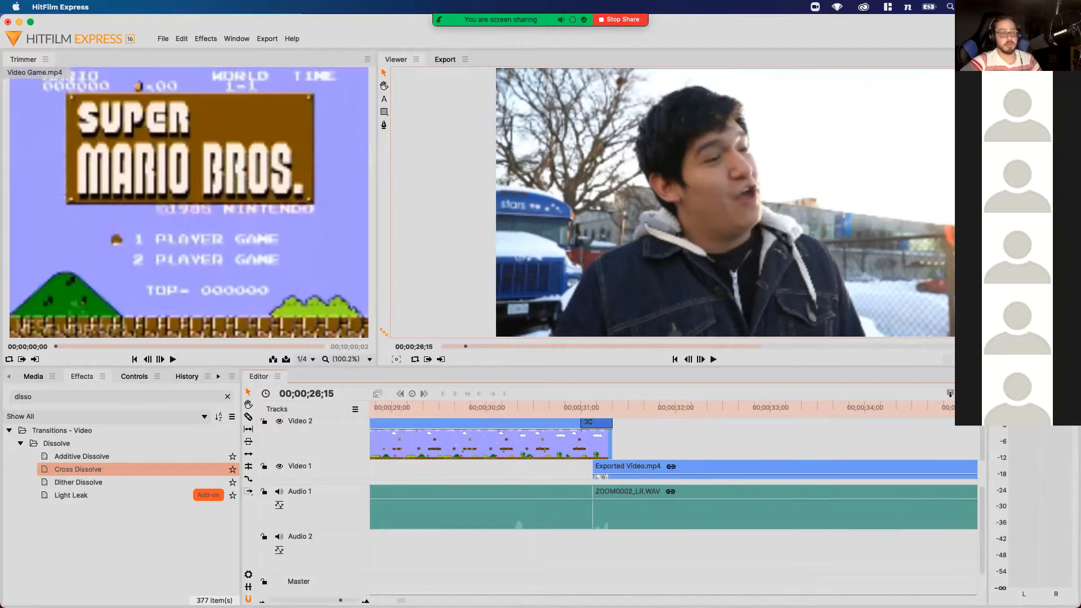
left_click(619, 407)
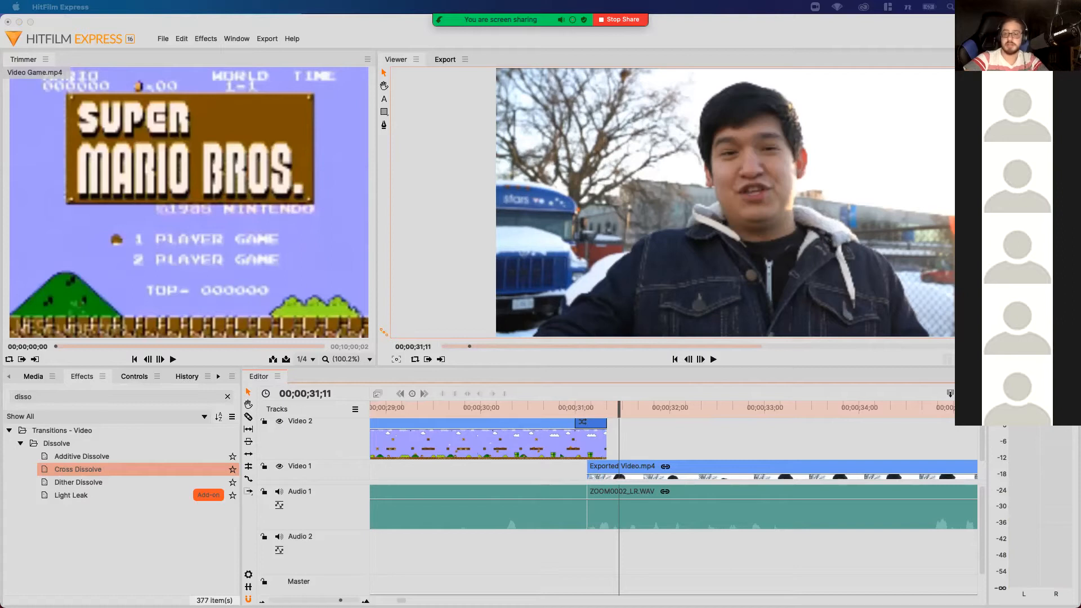
Switch to YouTube in Chrome and search for "food network"
left_click_drag(1080, 85, 822, 24)
left_click(838, 307)
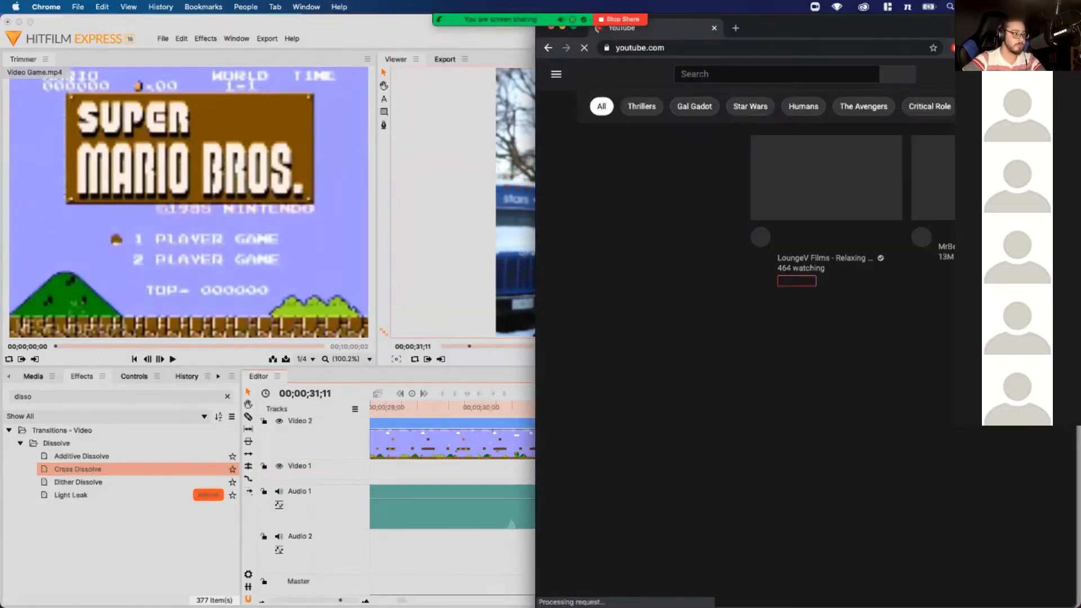
left_click(776, 74)
type("fo")
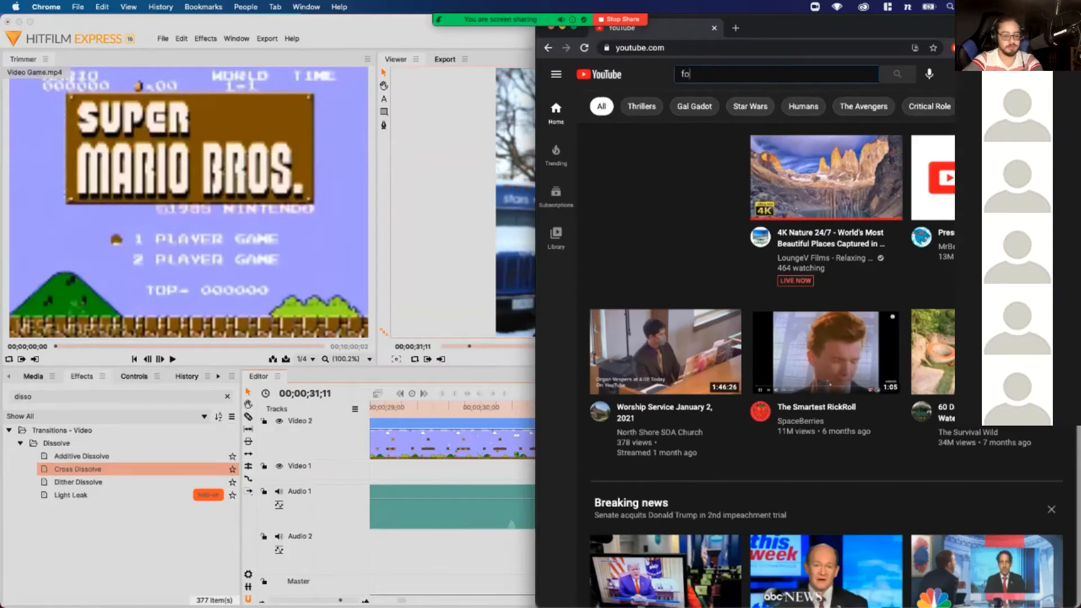
type("od network")
key("Return")
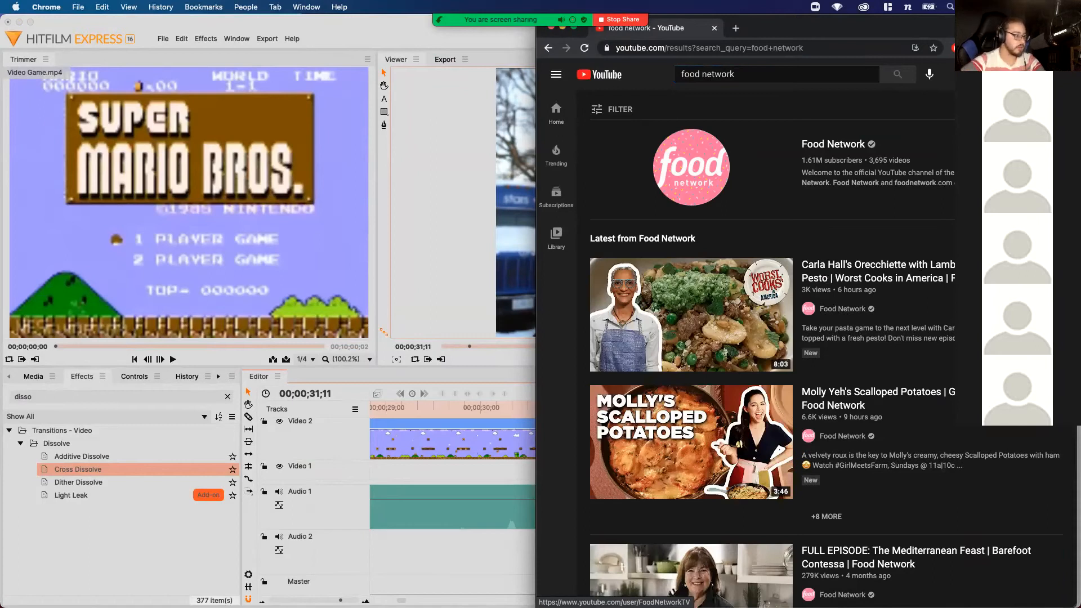
Browse the Food Network results, open Molly Yeh's Scalloped Potatoes video, and skim ahead to about 1:07
scroll(691, 309, "down", 1)
scroll(692, 310, "down", 7)
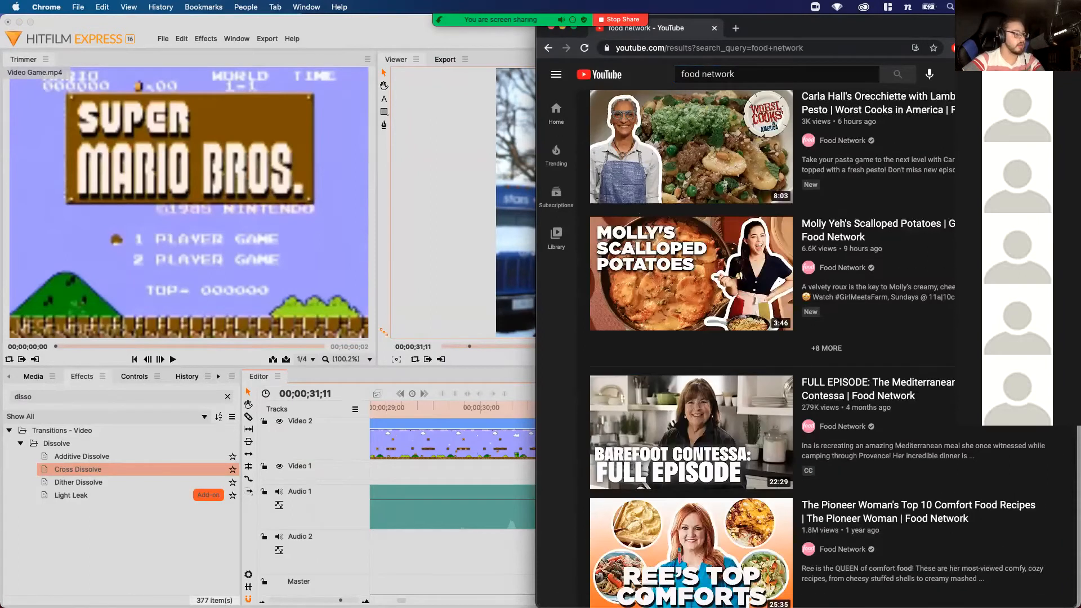
scroll(691, 383, "down", 1)
scroll(692, 383, "up", 8)
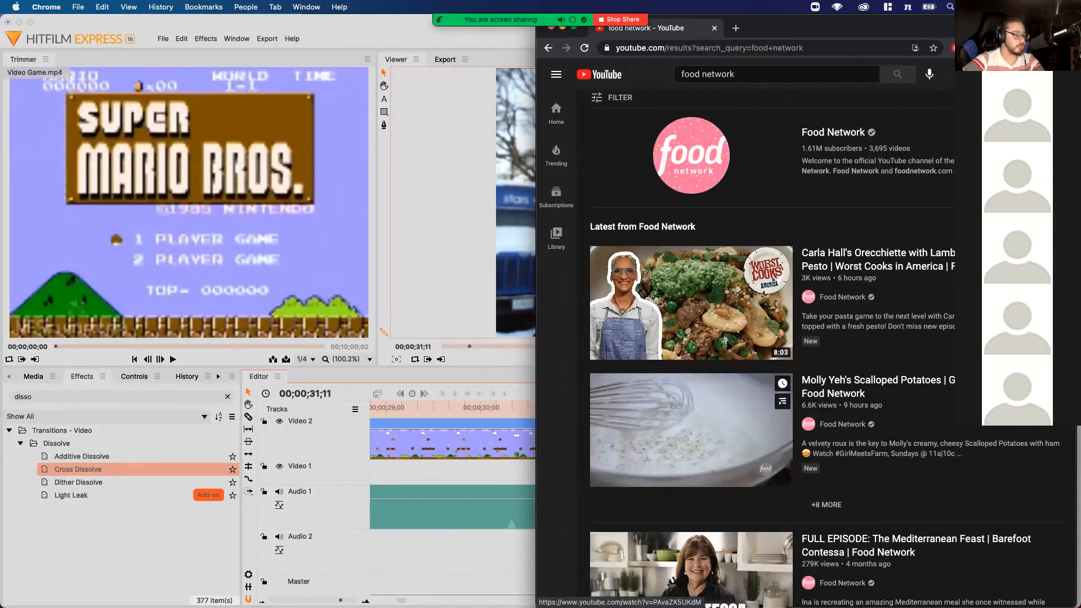
left_click(692, 430)
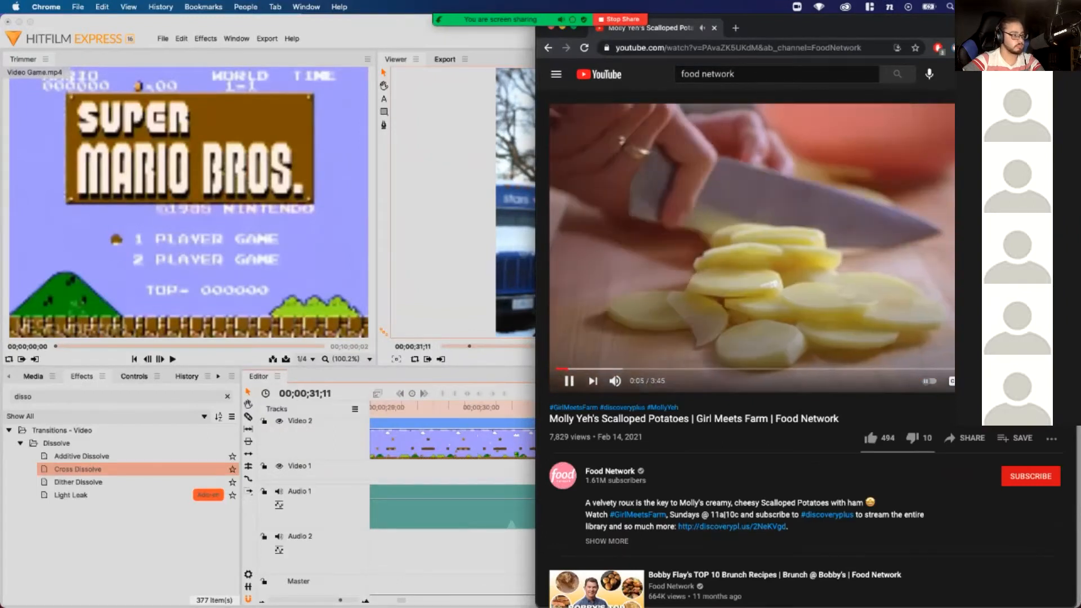
left_click_drag(654, 369, 702, 369)
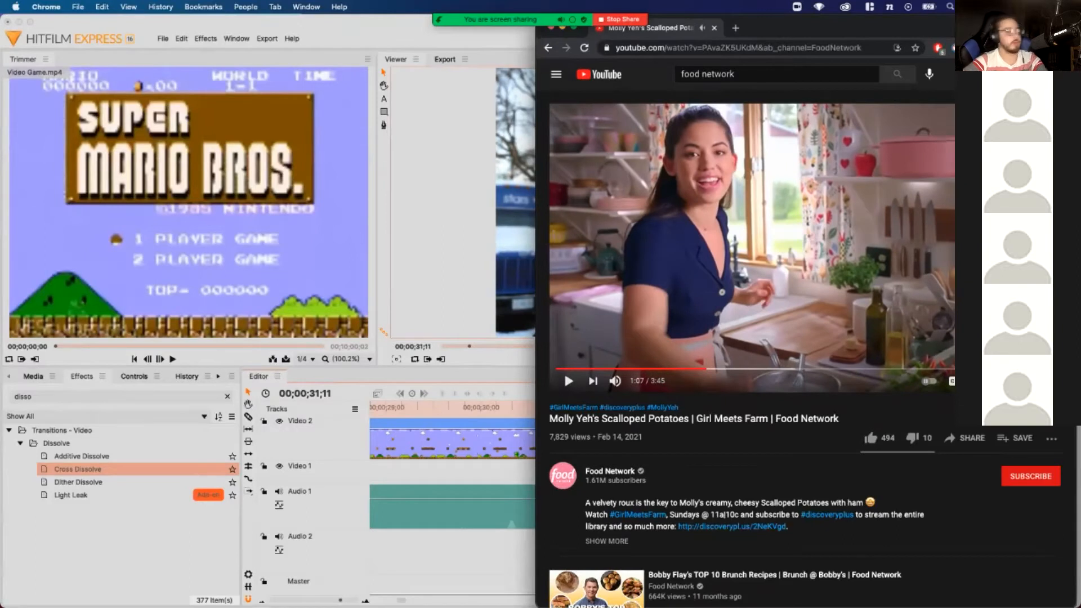
Copy the scalloped potatoes video's link and submit it to the Y2mate downloader in a new browser tab
key("super+l")
key("super+c")
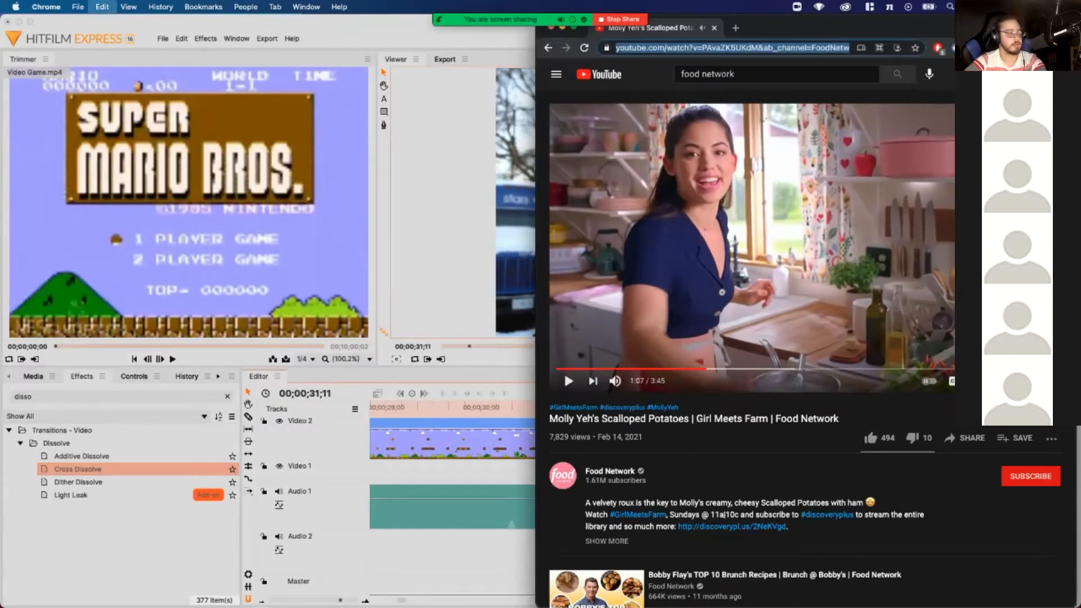
key("super+t")
type("y2")
key("Return")
key("super+v")
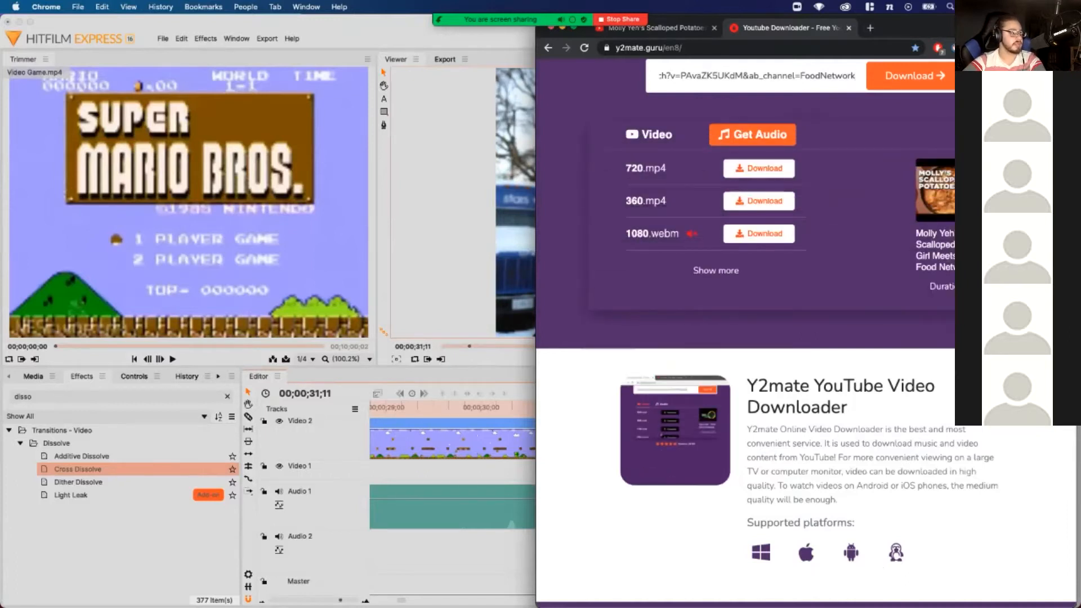
Expand the list of download formats, open the 1080.mp4 version, and close the Flash Player Update pop-up page without installing anything
left_click(716, 271)
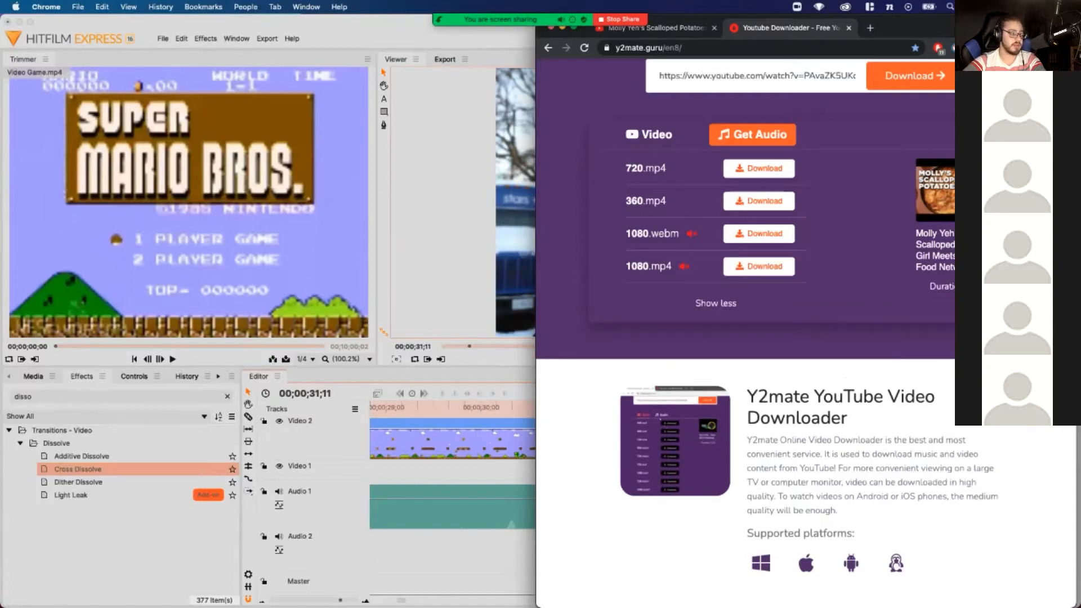
left_click_drag(626, 266, 671, 267)
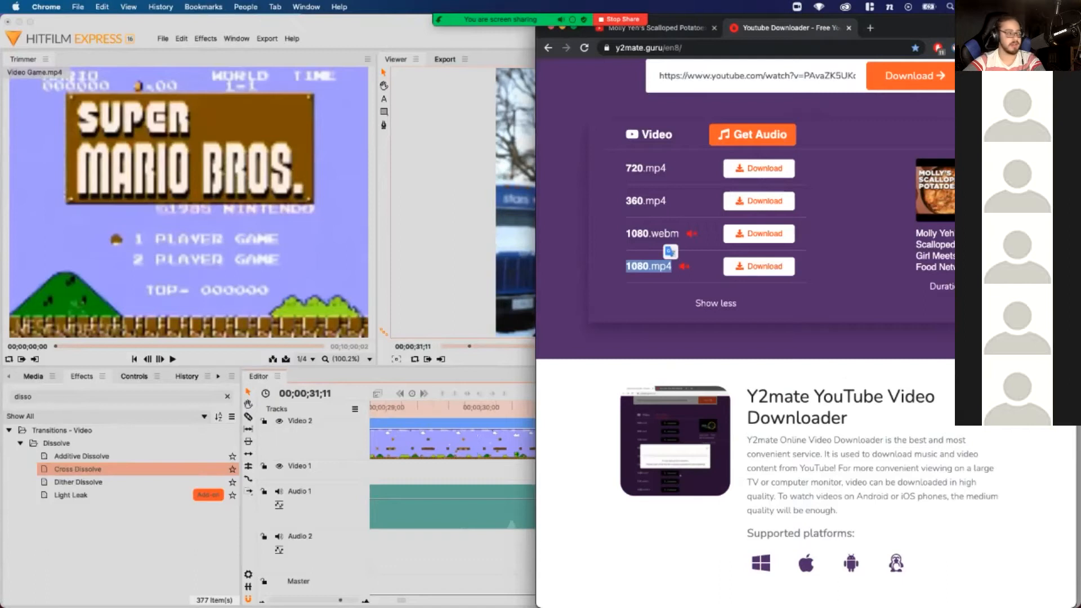
left_click(672, 268)
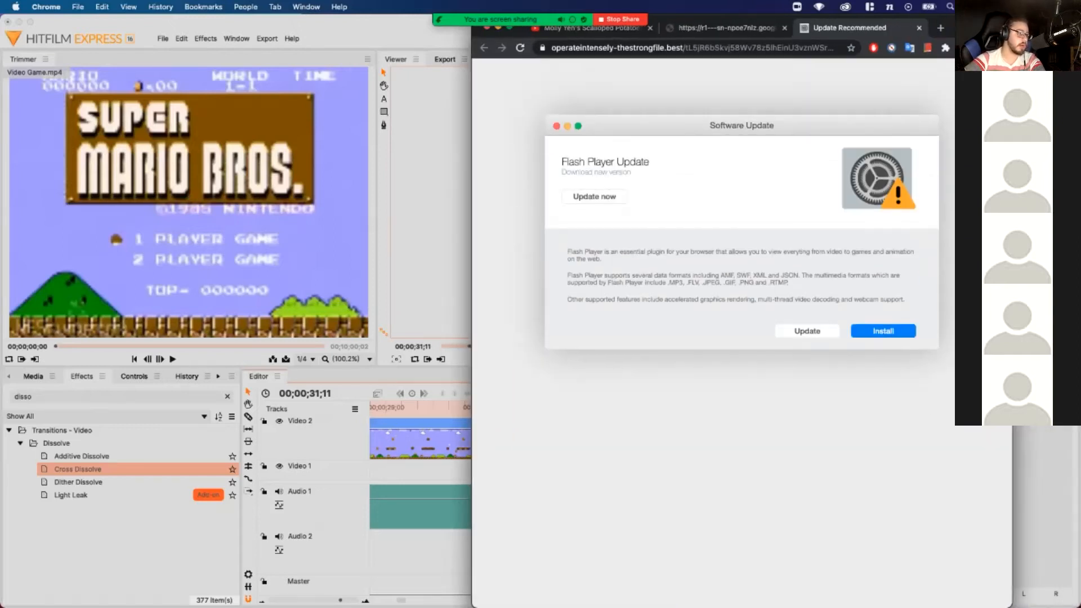
left_click(919, 29)
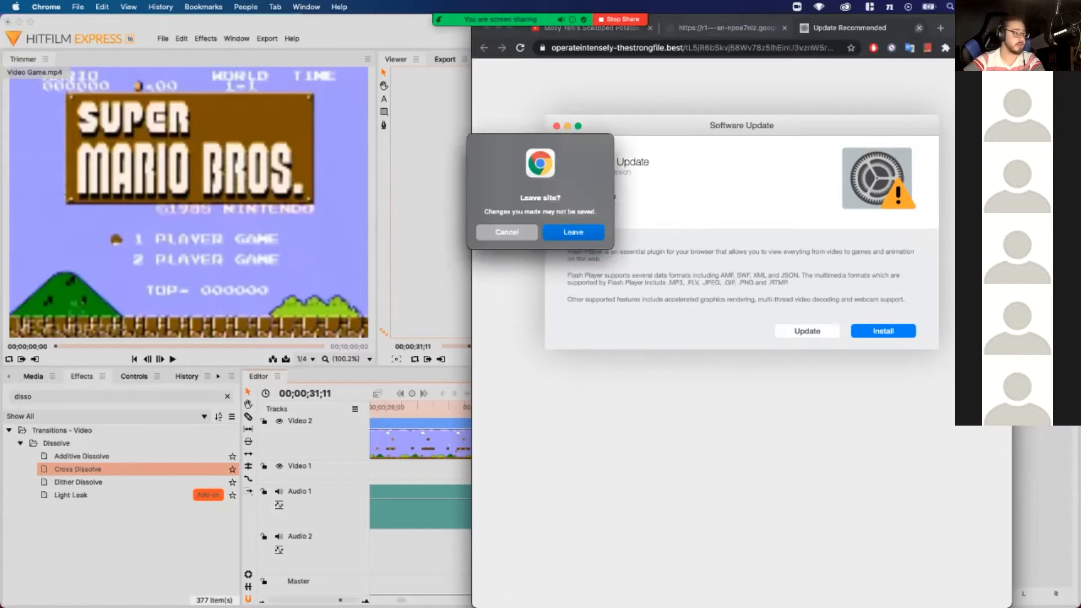
key("Return")
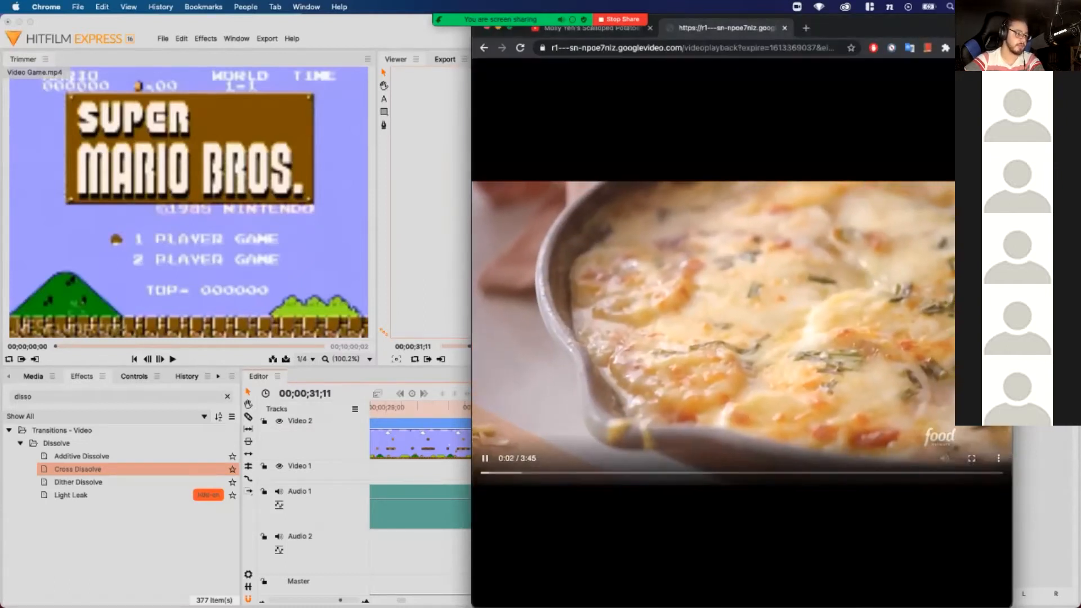
Download the opened potato video as a file and close its playback tab
left_click(998, 457)
left_click(941, 430)
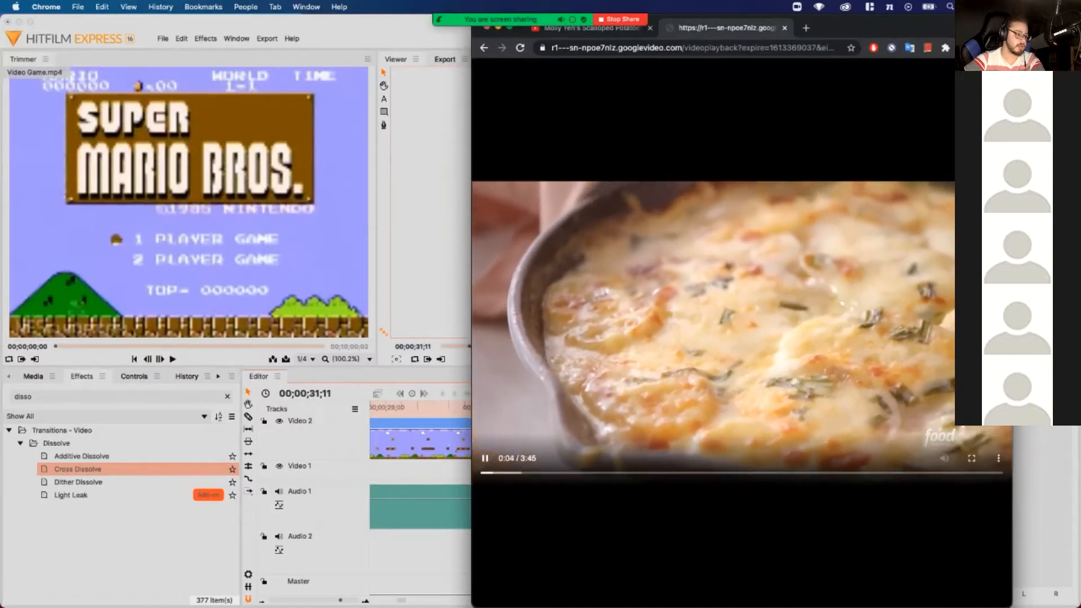
key("super+w")
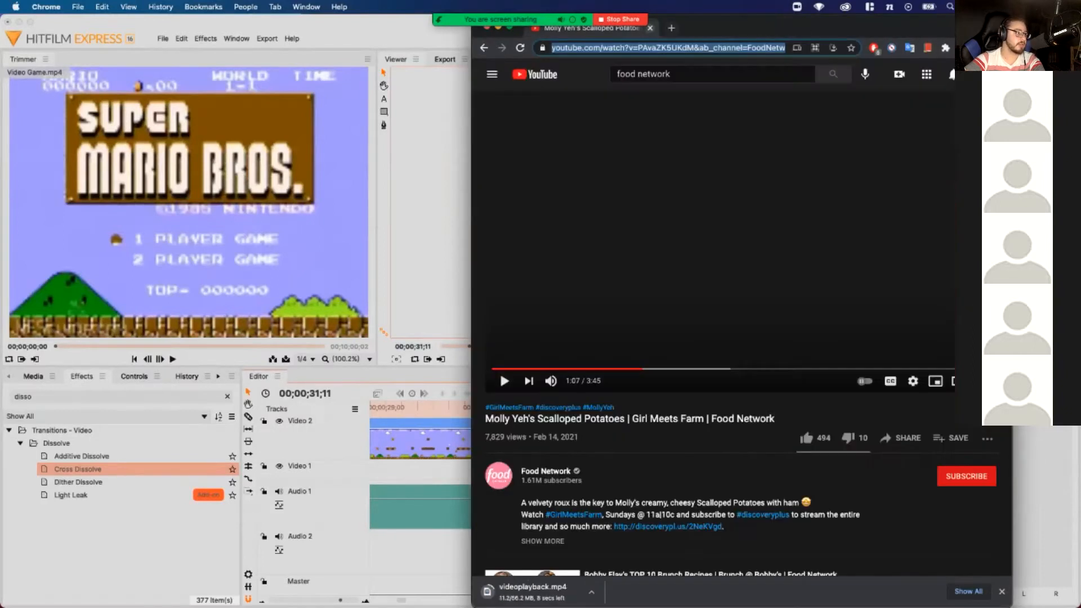
Move the downloaded videoplayback.mp4 from Downloads into the Masterclass Week 2 folder in Finder
key("super+Tab")
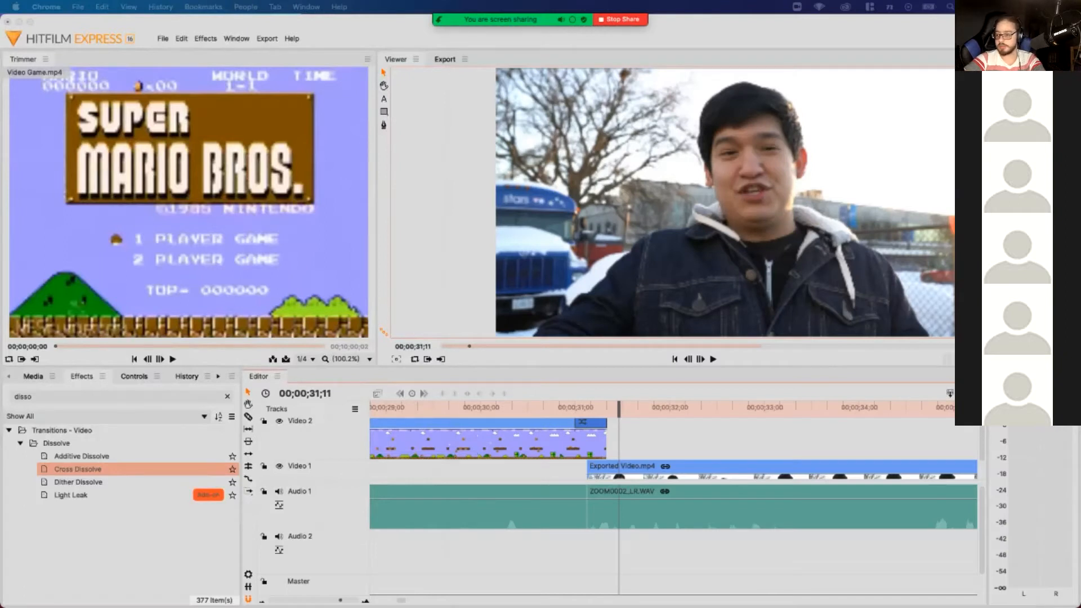
left_click(660, 580)
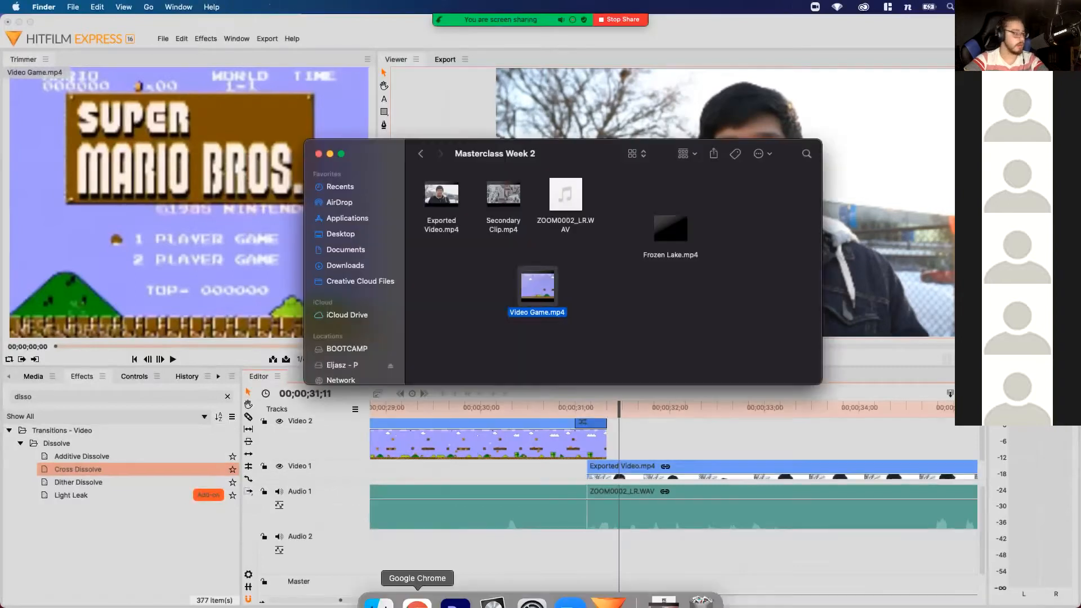
left_click(614, 338)
left_click(663, 581)
left_click_drag(663, 530, 735, 269)
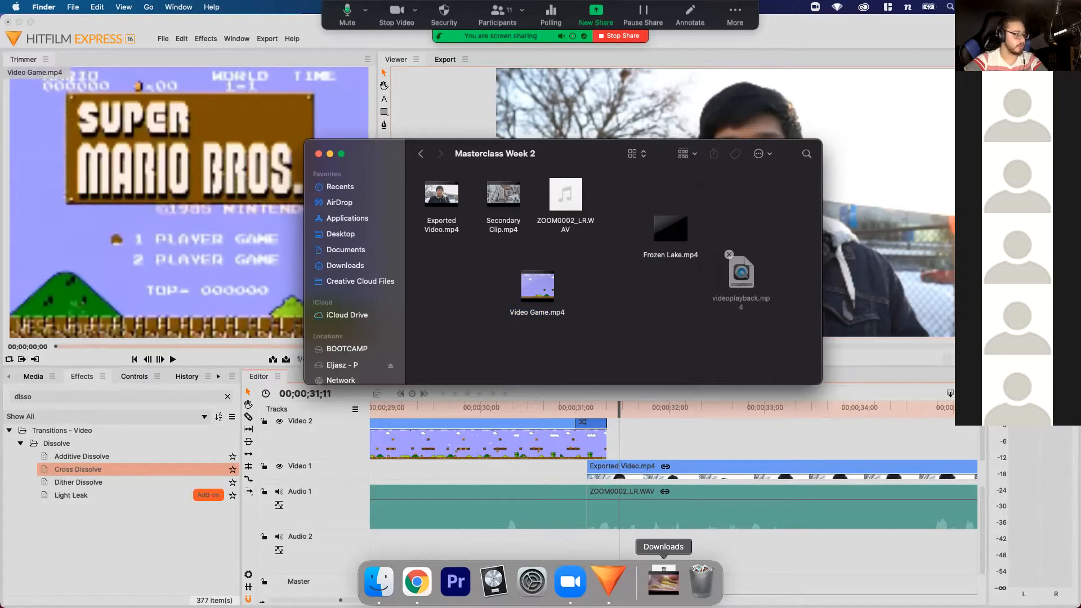
left_click(663, 580)
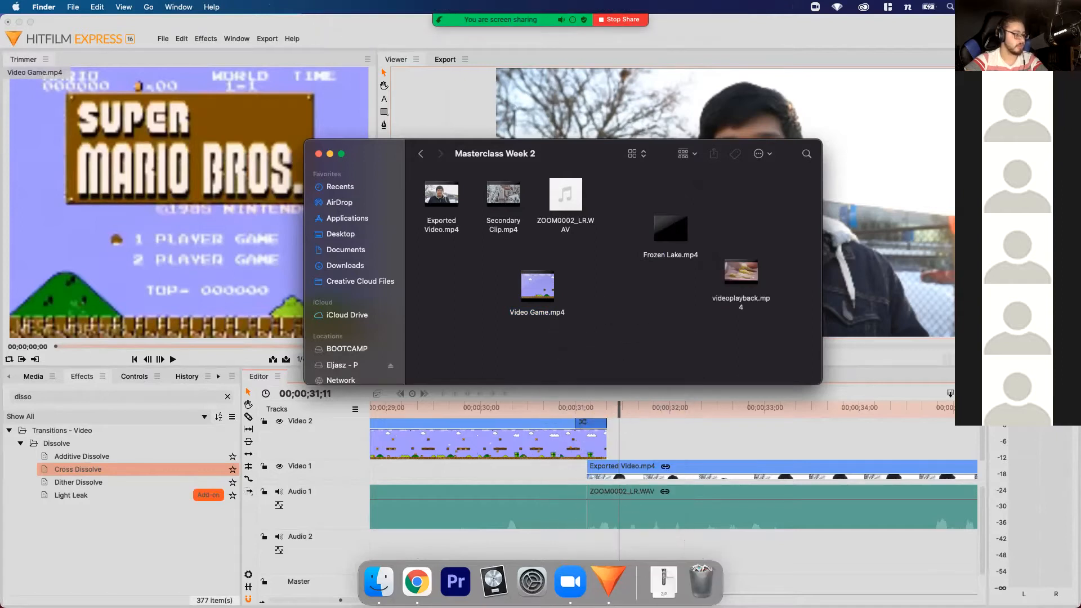
Rename videoplayback.mp4 in the Masterclass Week 2 folder as Cooking.mp4
left_click(741, 273)
key("Return")
type("Coo")
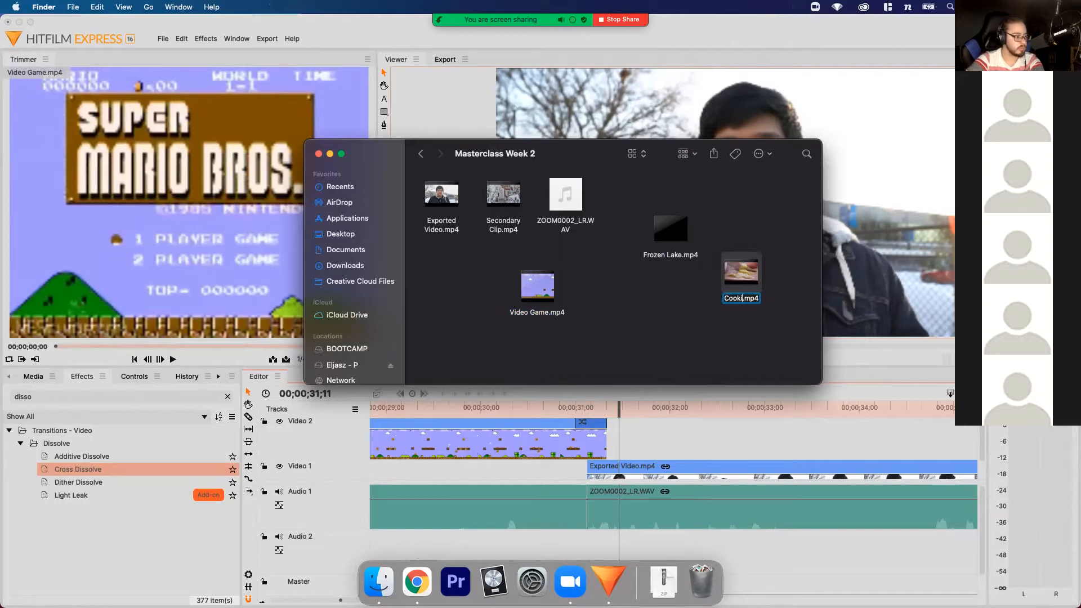
type("king")
key("Return")
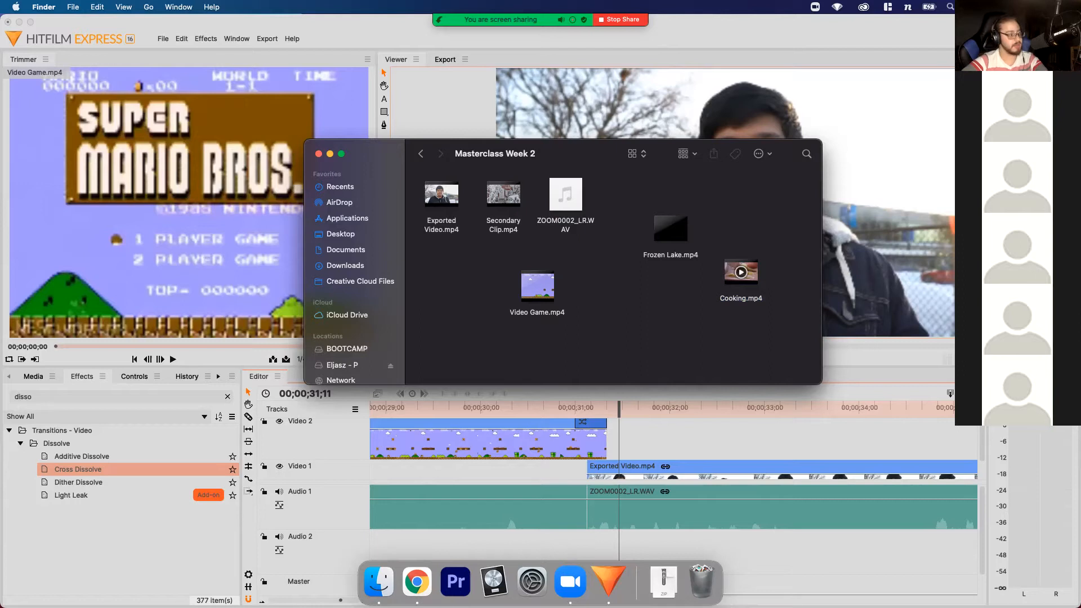
Import Cooking.mp4 from the Masterclass Week 2 folder into the HitFilm project media and minimize the Finder window
left_click(741, 272)
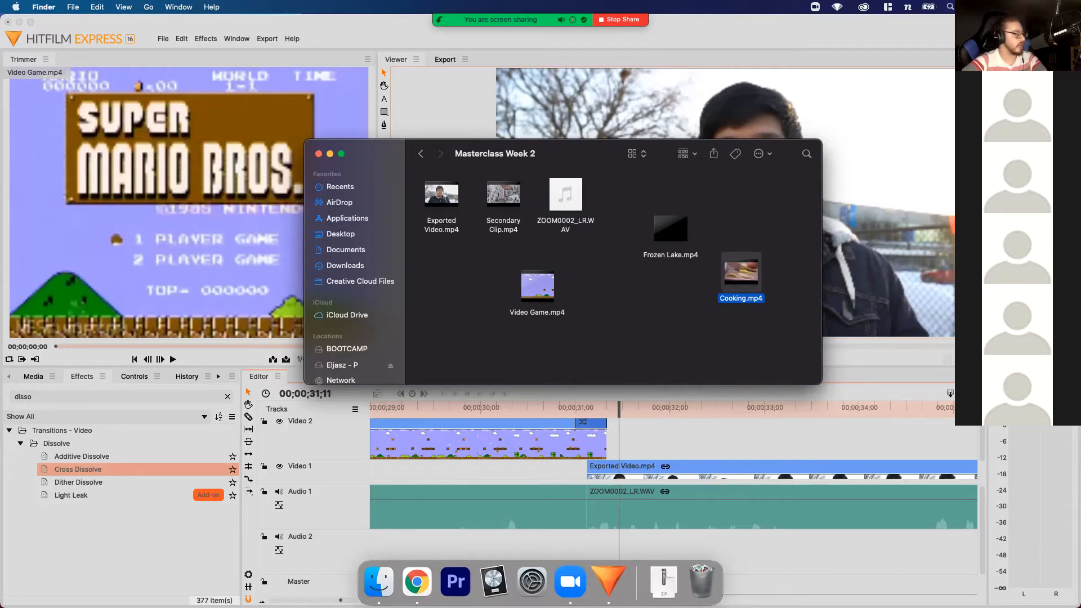
left_click(127, 541)
left_click(34, 376)
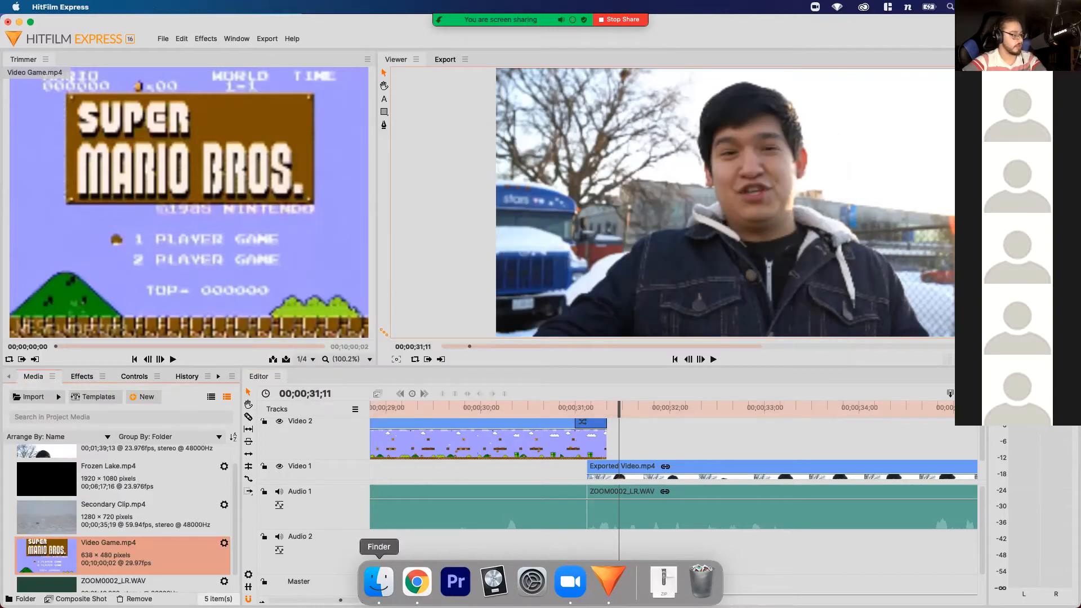
left_click(378, 581)
left_click_drag(741, 272, 151, 497)
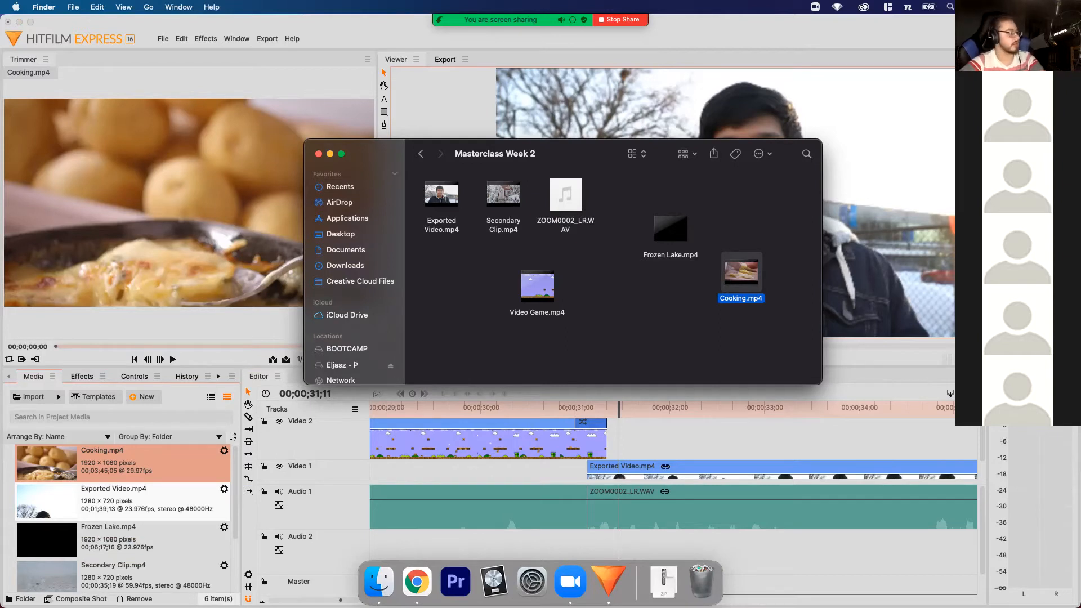
key("super+m")
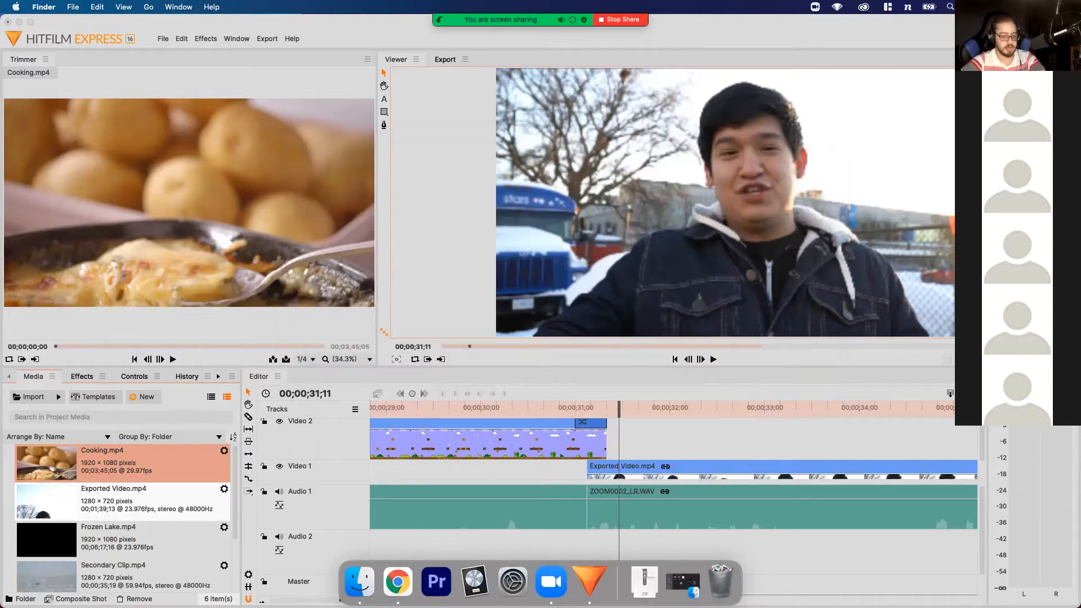
Place Cooking.mp4 on Video 2 at 00;00;31;11 and scrub through its footage as far as 00;02;22;07
left_click_drag(107, 463, 613, 446)
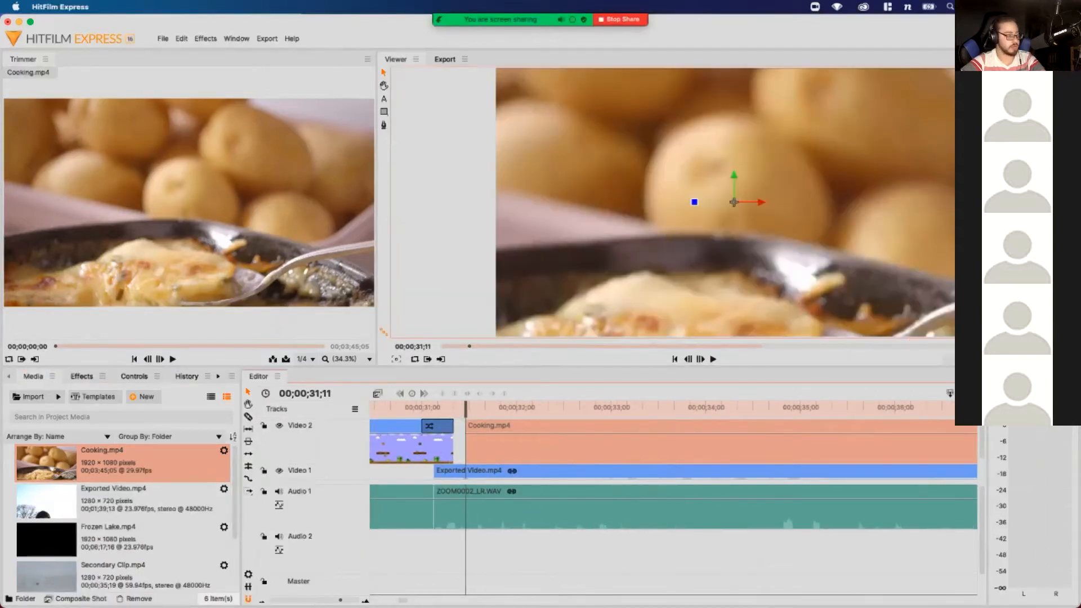
left_click_drag(406, 407, 520, 407)
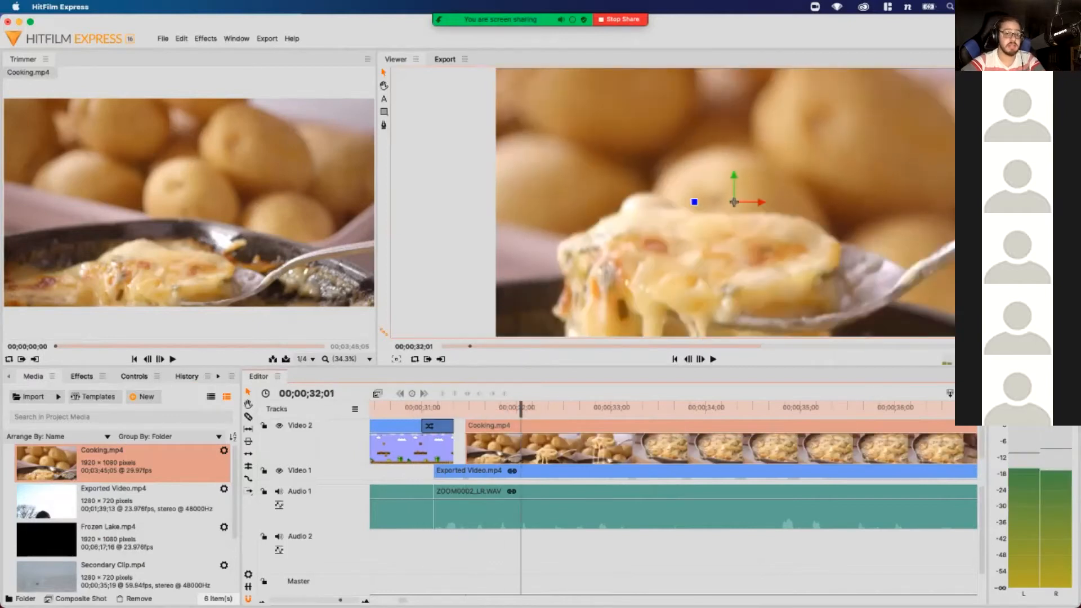
scroll(670, 444, "right", 5)
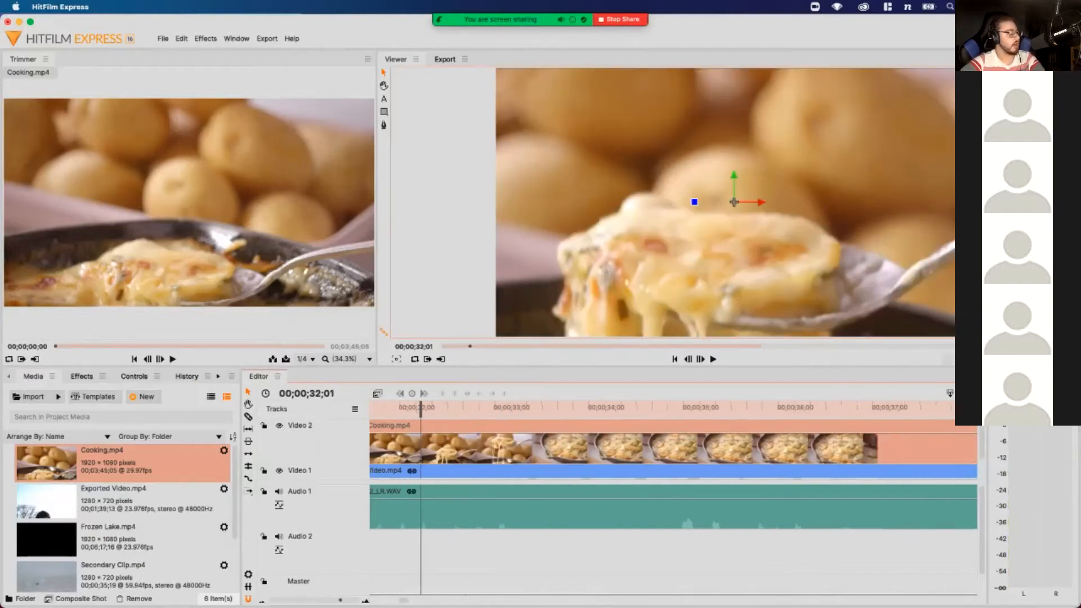
scroll(670, 445, "down", 10)
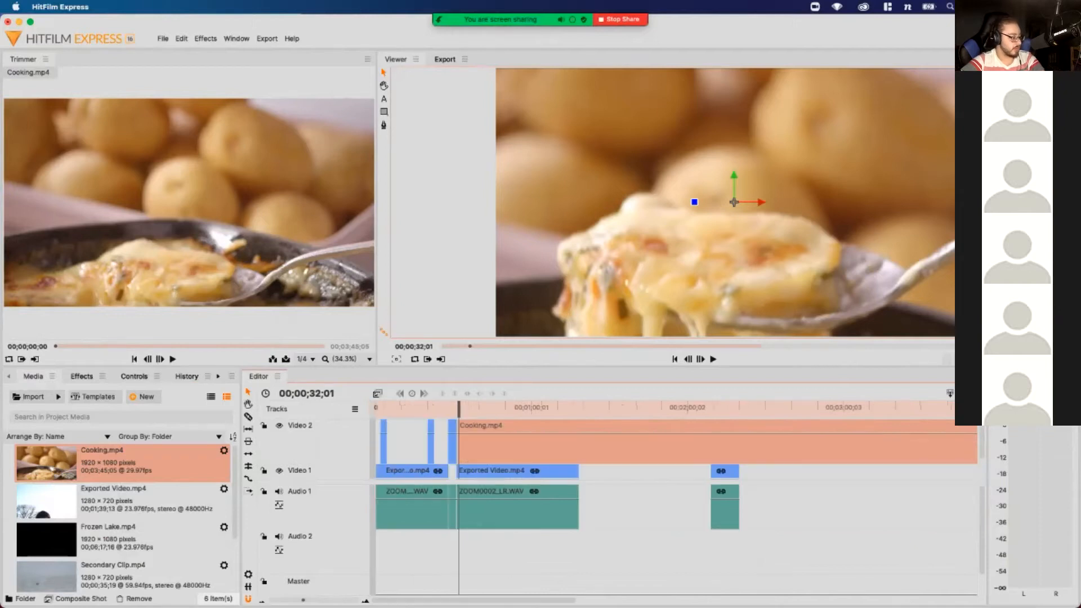
left_click(614, 408)
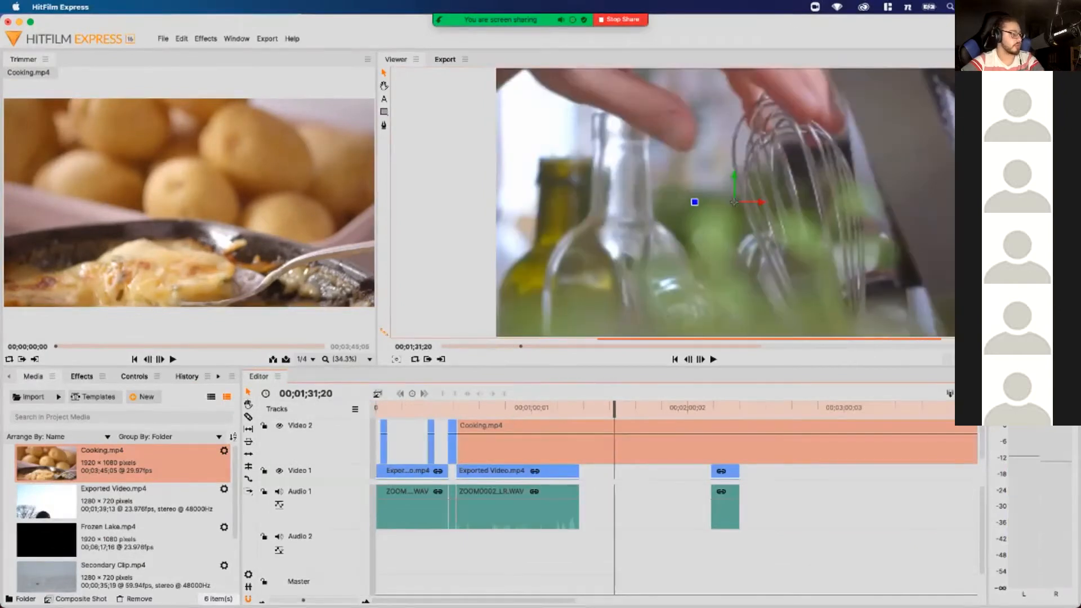
left_click_drag(650, 408, 745, 407)
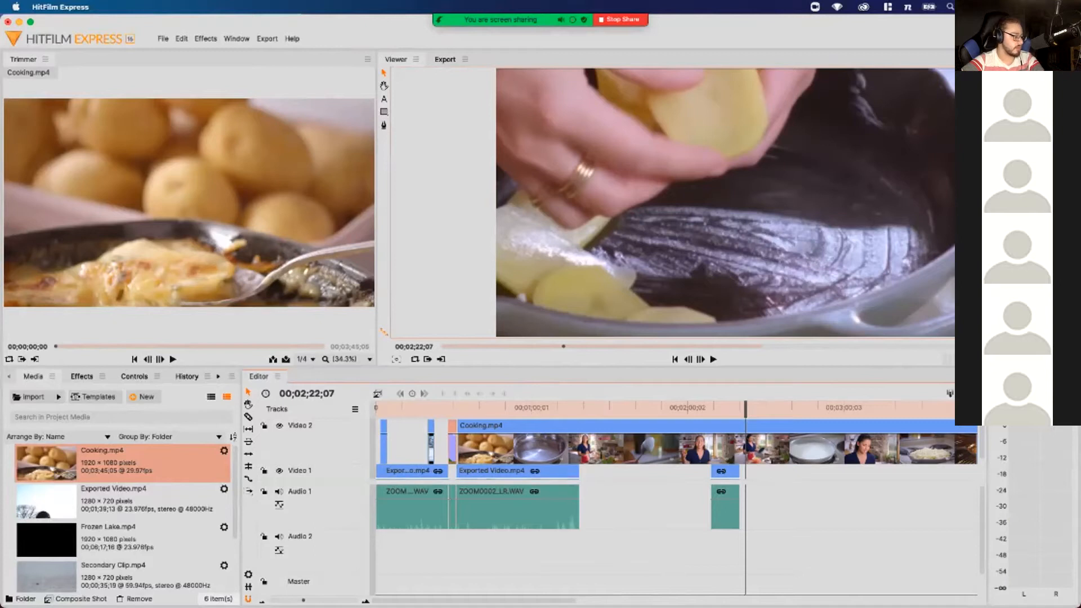
Move the Cooking clip later on Video 2, clear of the gameplay clip, and trim its start to about 00;01;08
left_click(453, 408)
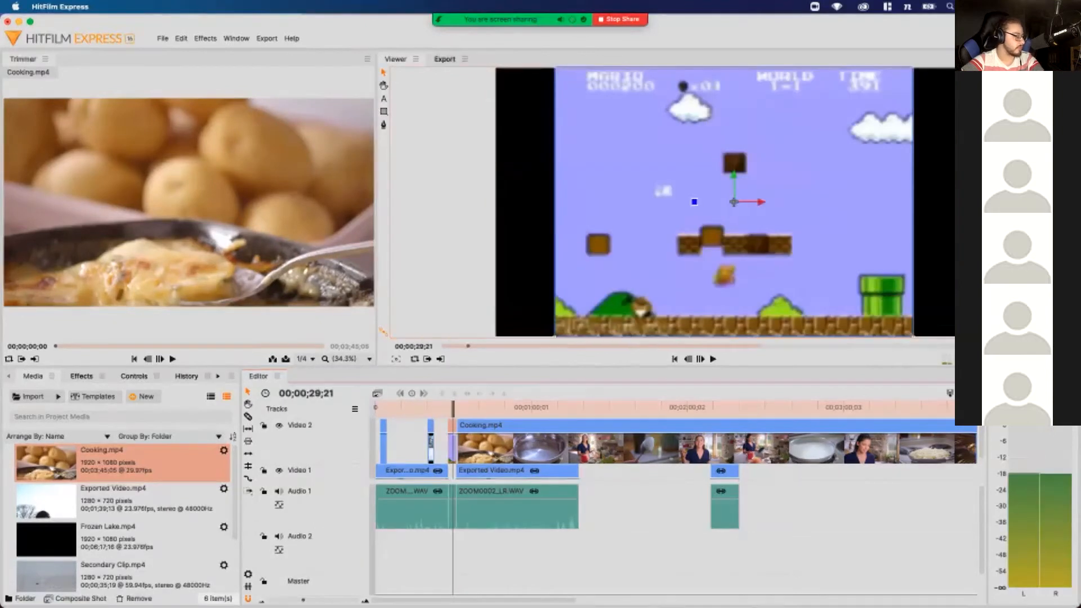
key("equal")
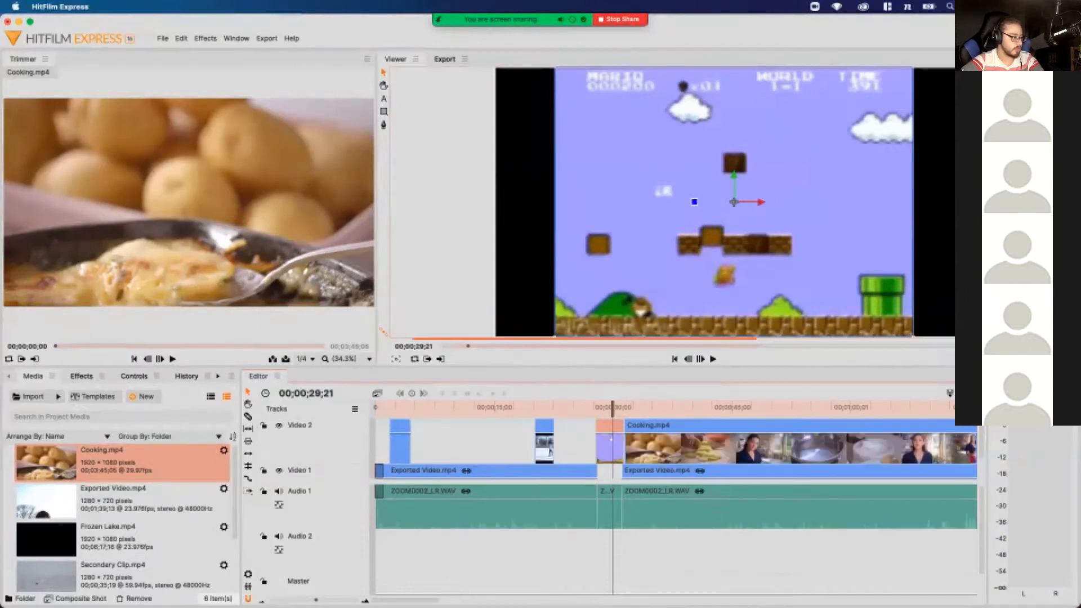
left_click_drag(790, 427, 962, 430)
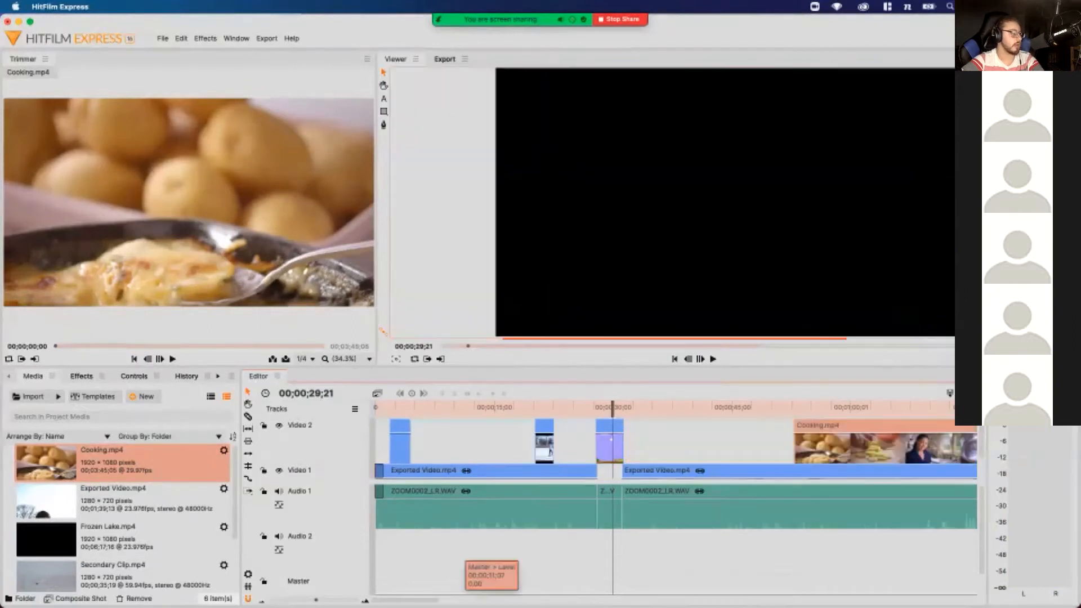
scroll(732, 479, "right", 5)
scroll(675, 451, "right", 2)
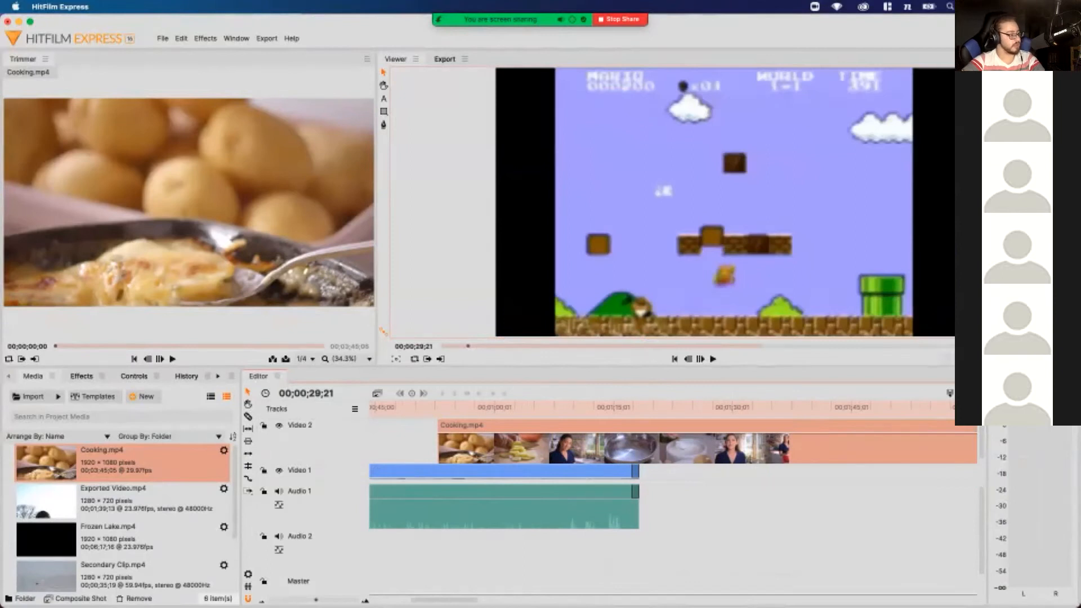
left_click_drag(439, 445, 556, 442)
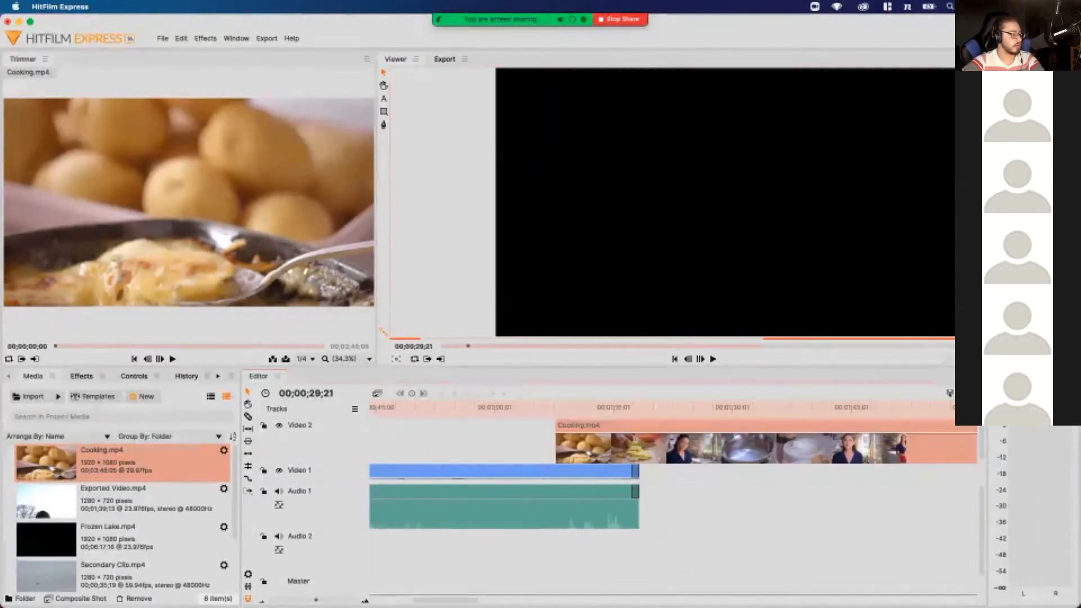
Play the Cooking clip's opening to find the next shot and trim the clip's start to 00;01;10;09
left_click(556, 407)
key("space")
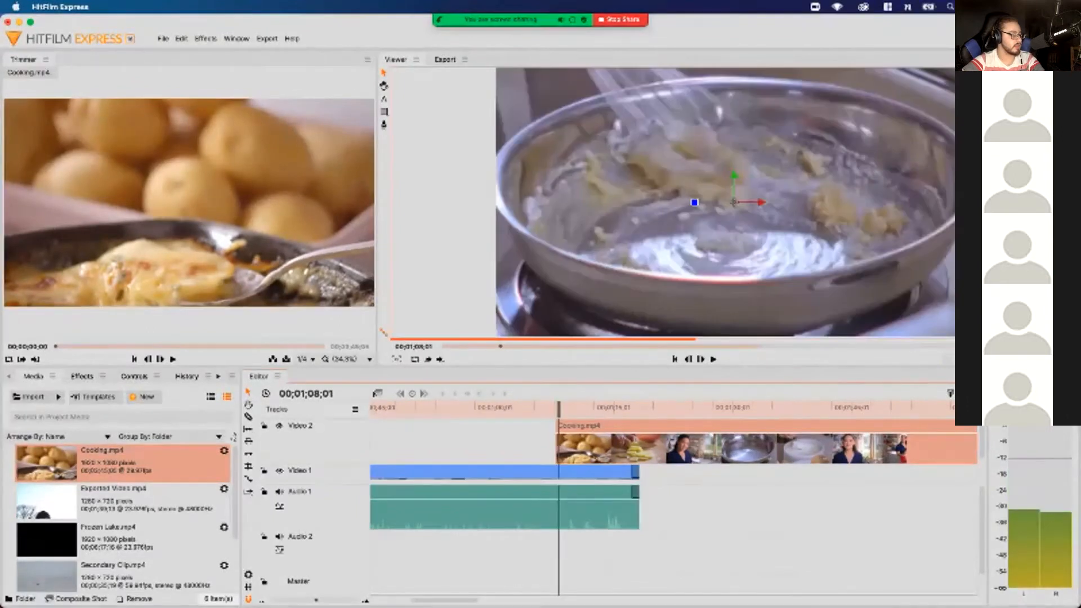
key("space")
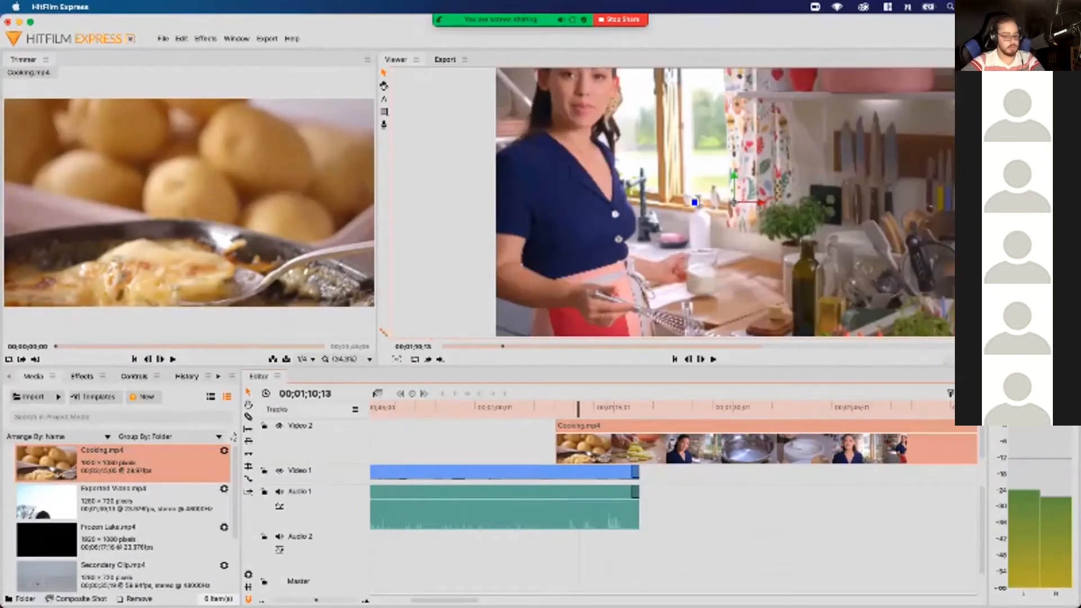
key("Left")
key("Left")
key("Left")
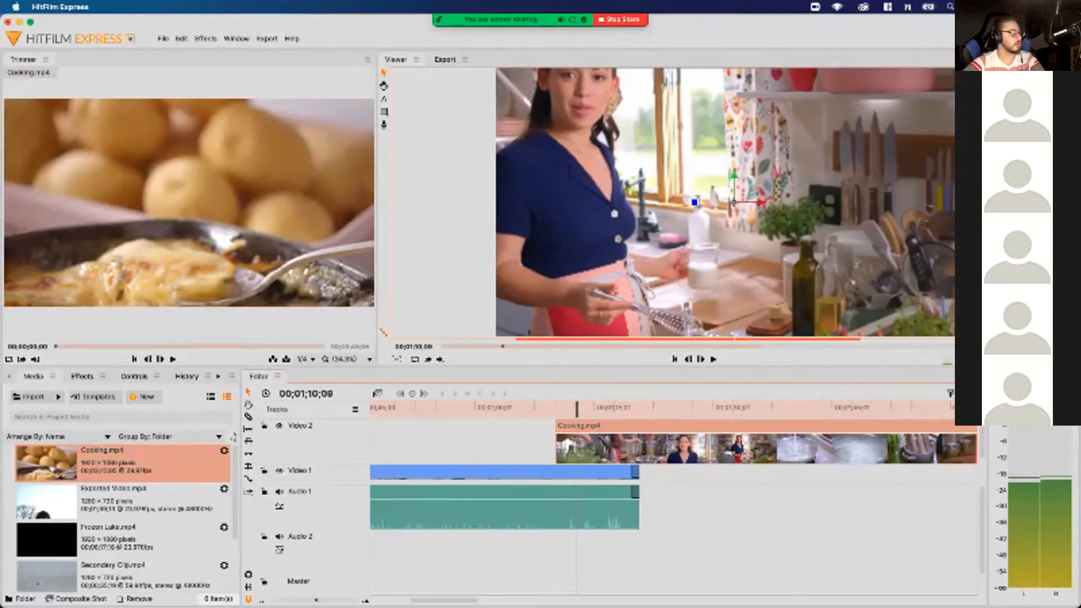
left_click_drag(557, 428, 577, 428)
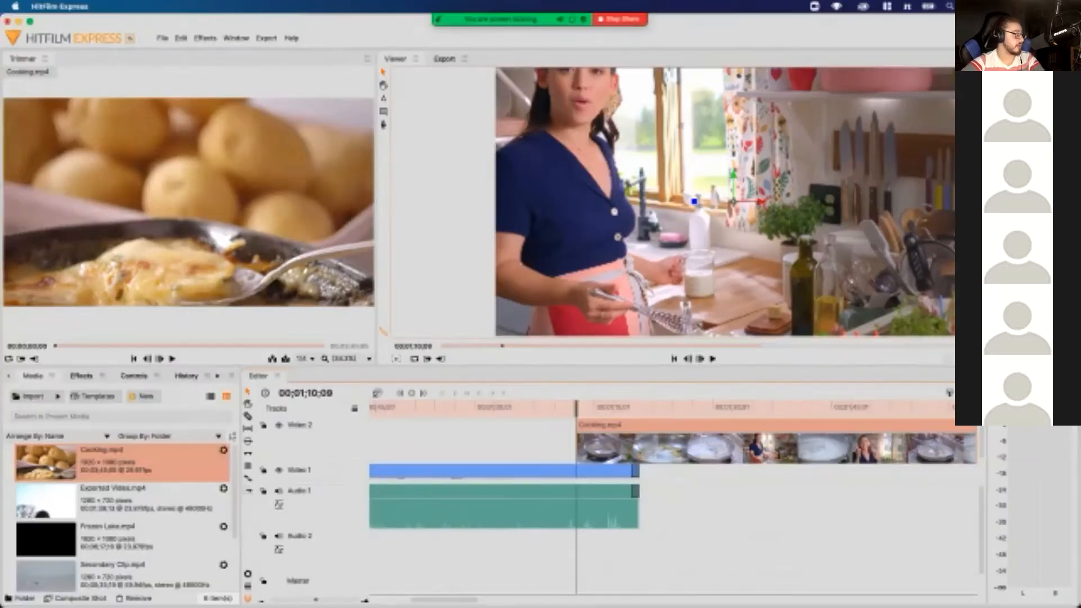
Set the Cooking clip's scale to 67% in its transform properties
left_click(99, 375)
left_click(153, 375)
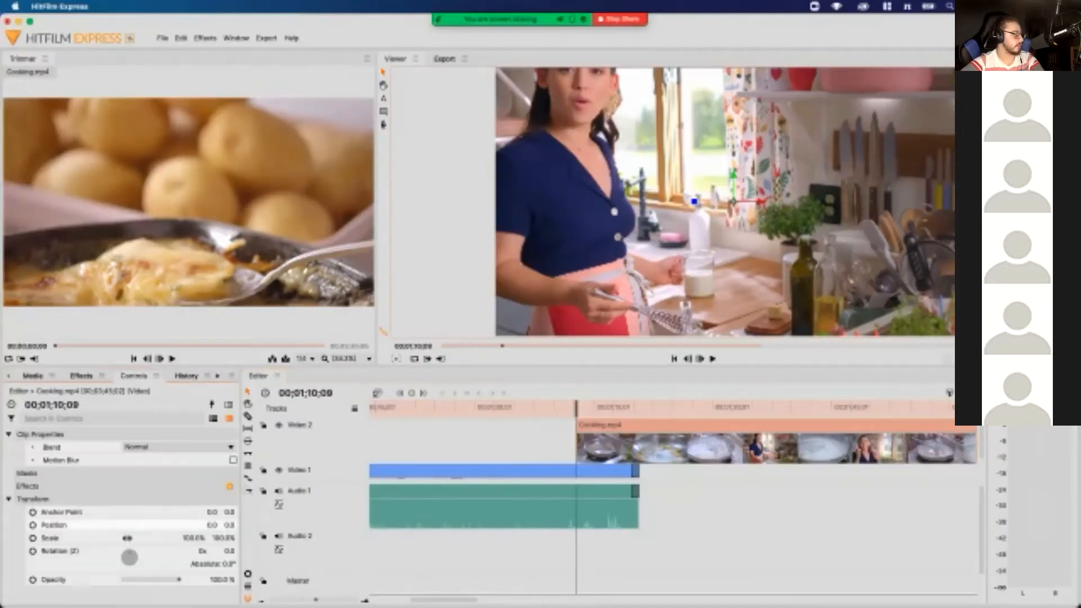
left_click(198, 538)
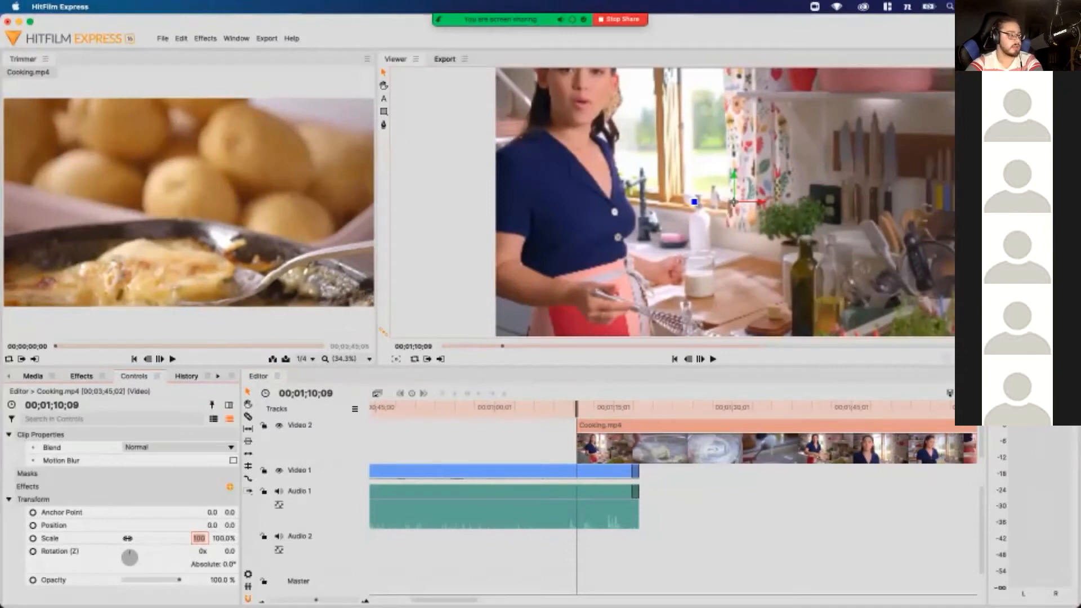
type("67")
key("Return")
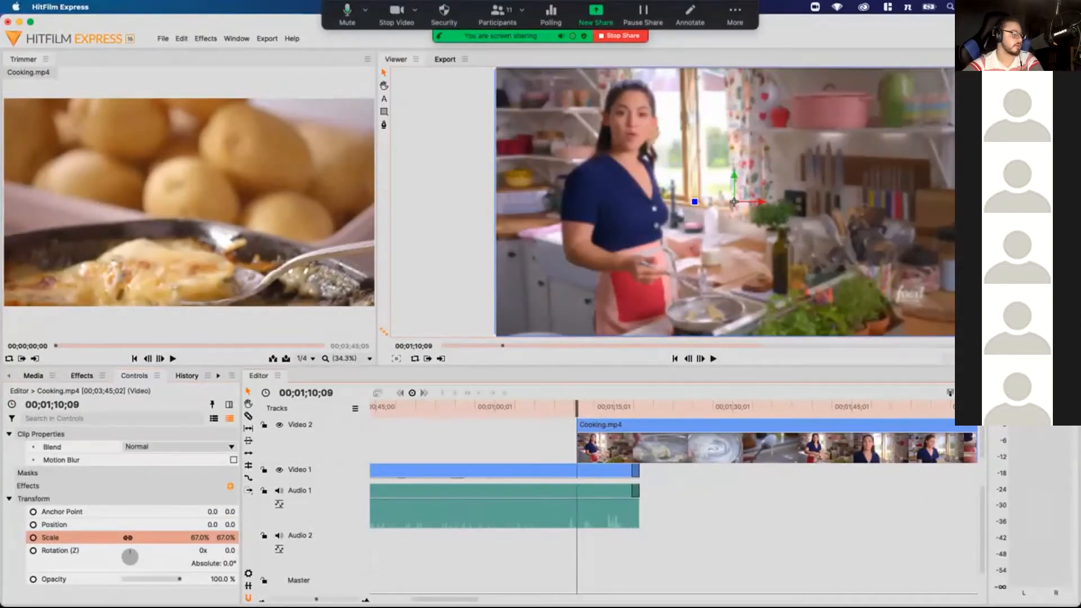
Play the Cooking shot to find its end, split the clip at 00;01;12;19 and delete the remainder
key("space")
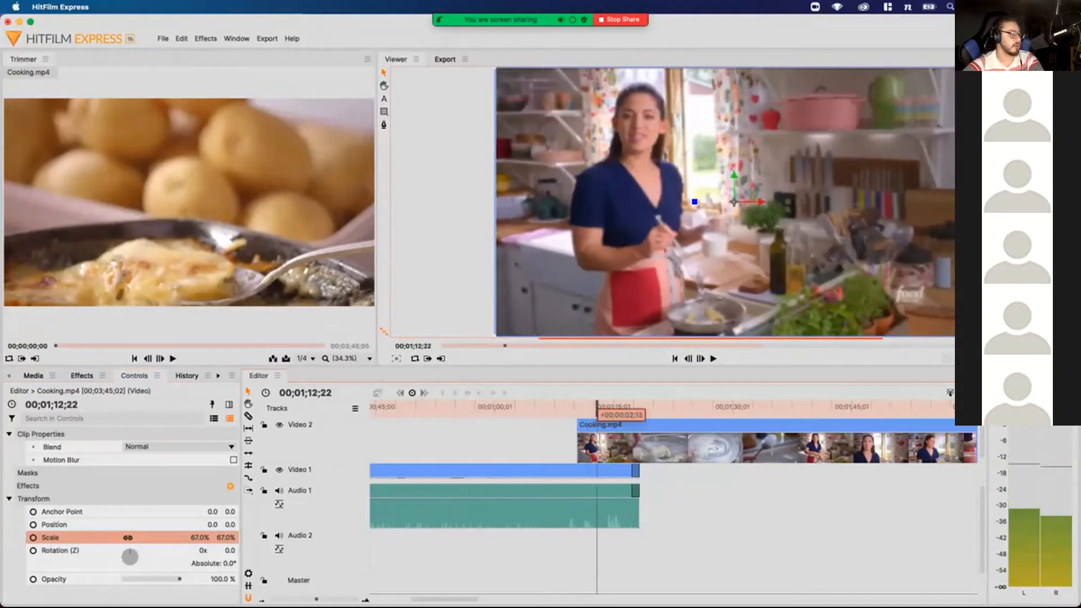
left_click_drag(603, 406, 596, 406)
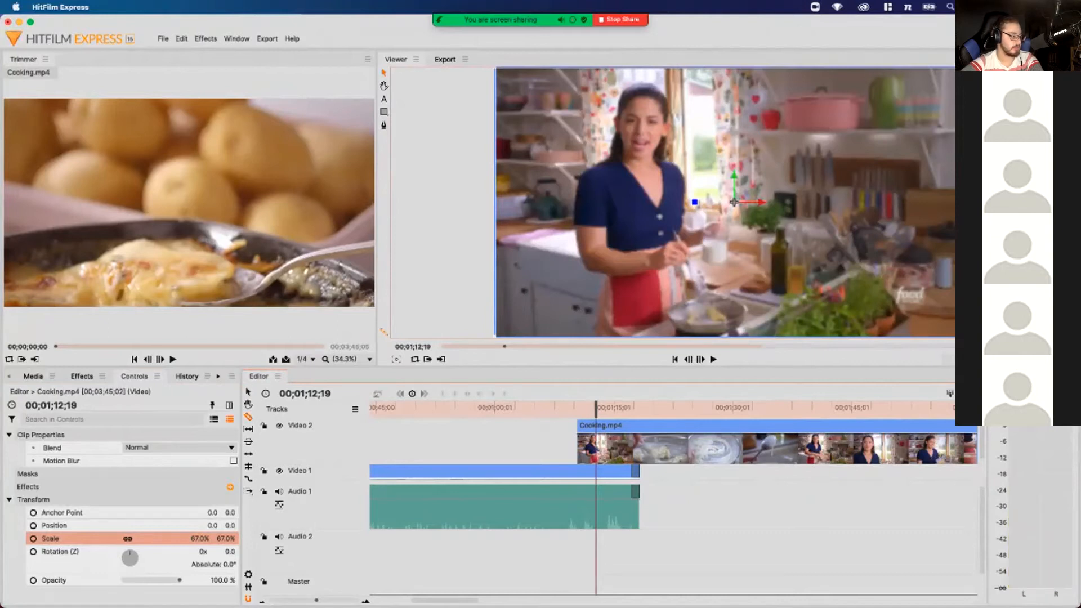
key("super+shift+d")
key("Delete")
Move the shortened Cooking clip along Video 2 until it sits directly against the end of the Video Game clip
left_click_drag(588, 449, 388, 448)
scroll(390, 449, "left", 8)
left_click_drag(638, 448, 537, 448)
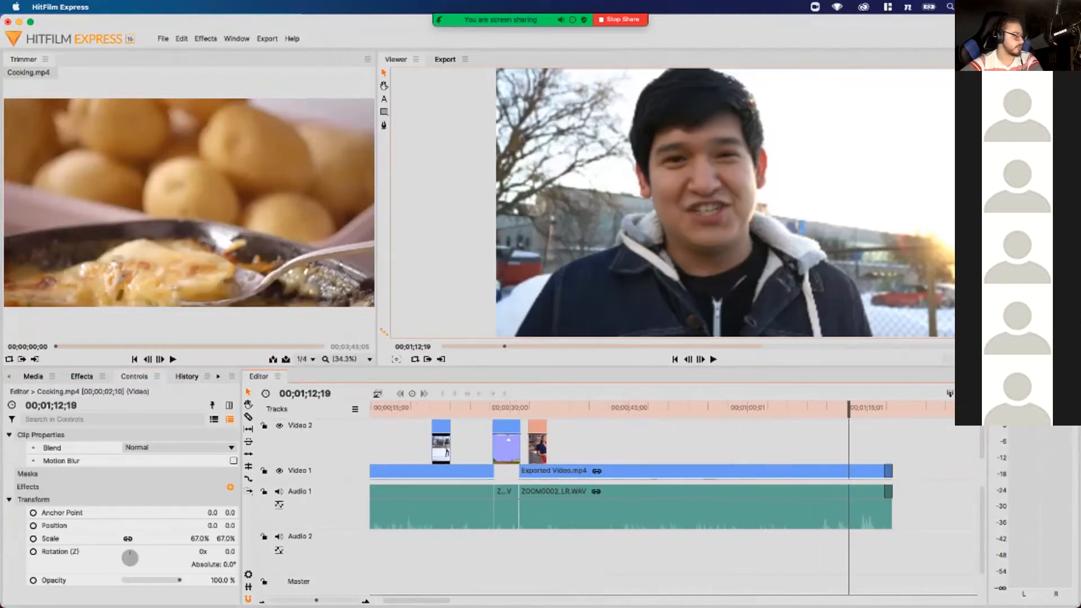
key("equal")
scroll(673, 473, "left", 5)
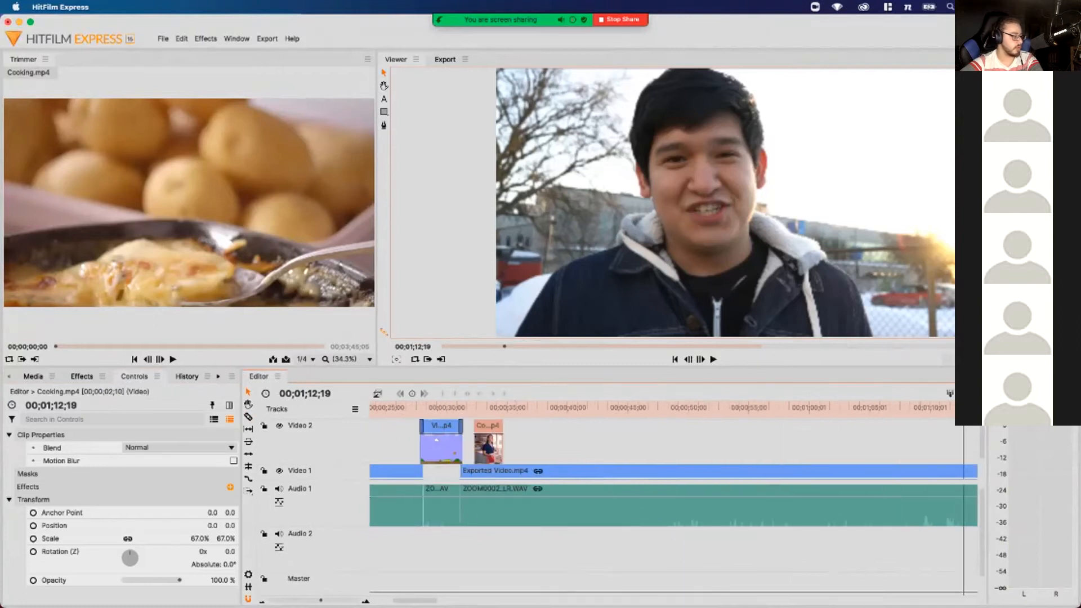
left_click(477, 408)
key("equal")
key("equal")
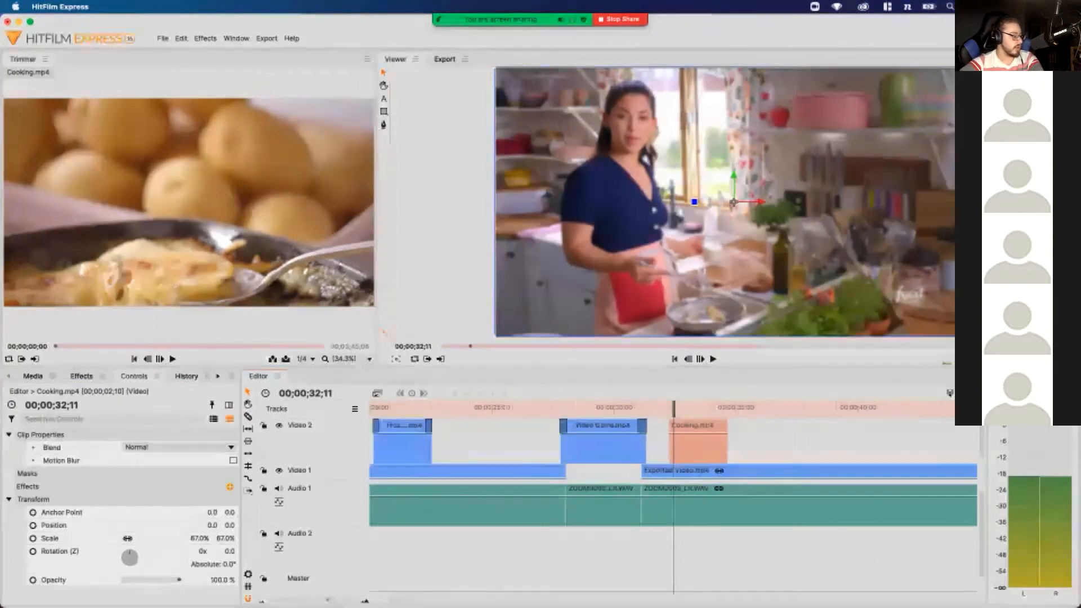
left_click_drag(695, 450, 574, 450)
Play across the cut between the Video Game and Cooking clips and add a Cross Dissolve between them
left_click_drag(673, 408, 533, 407)
key("space")
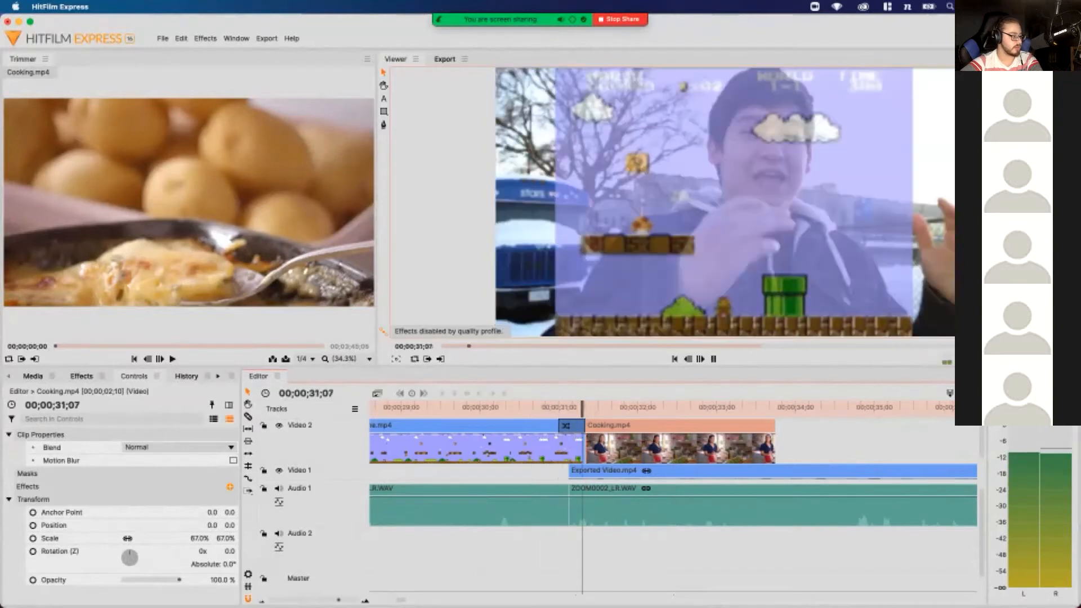
key("space")
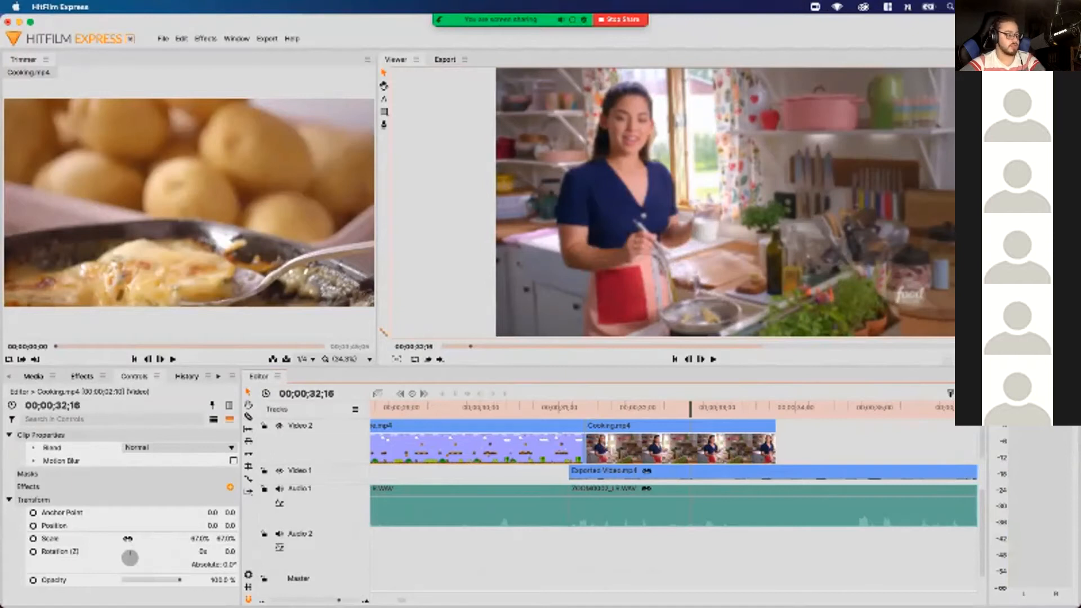
left_click(625, 448)
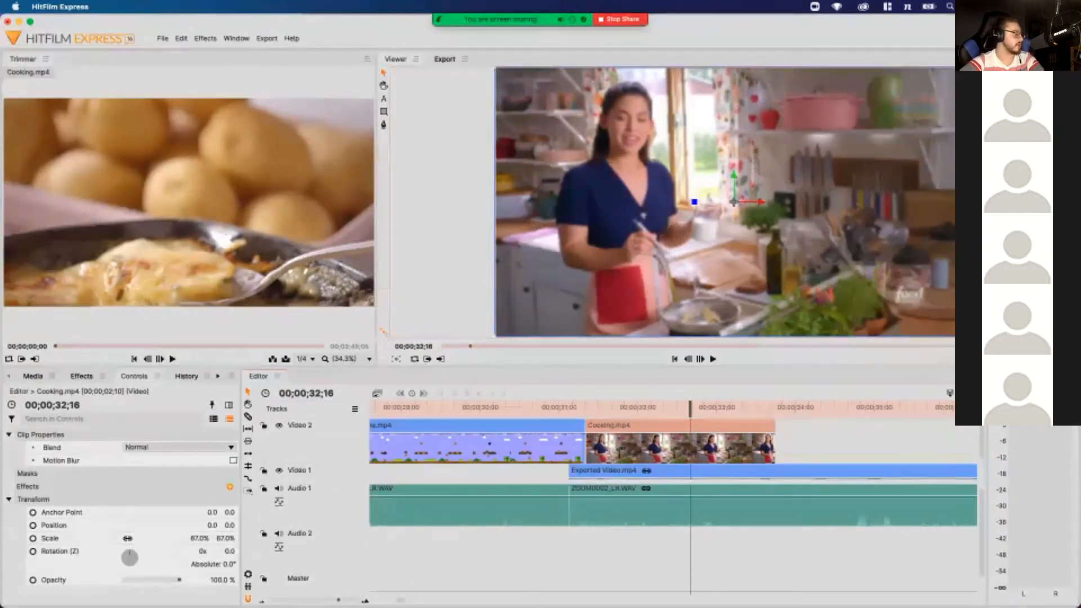
left_click(82, 376)
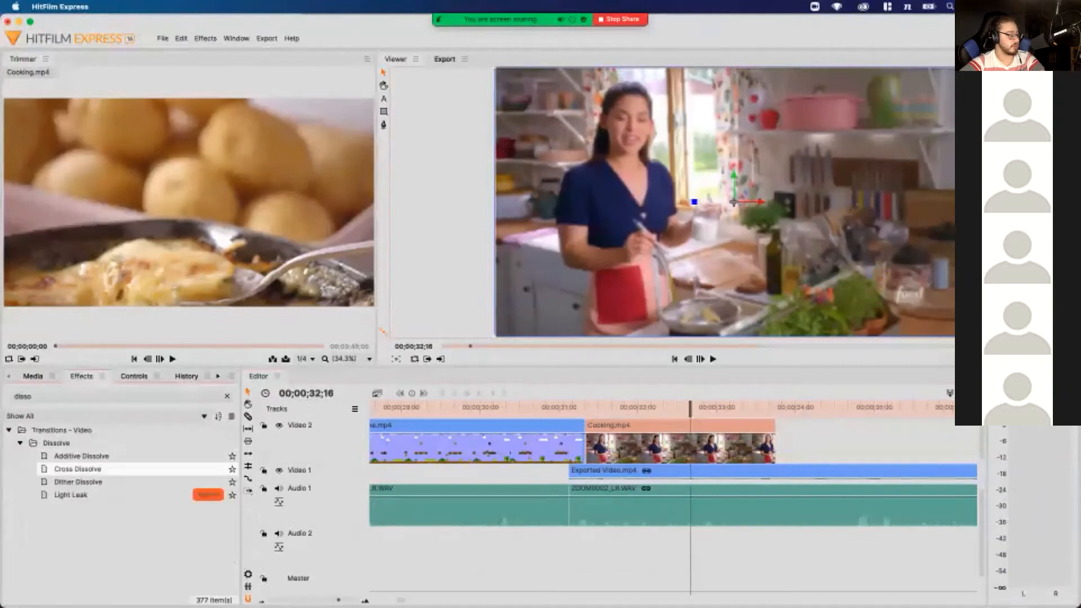
left_click_drag(78, 468, 625, 407)
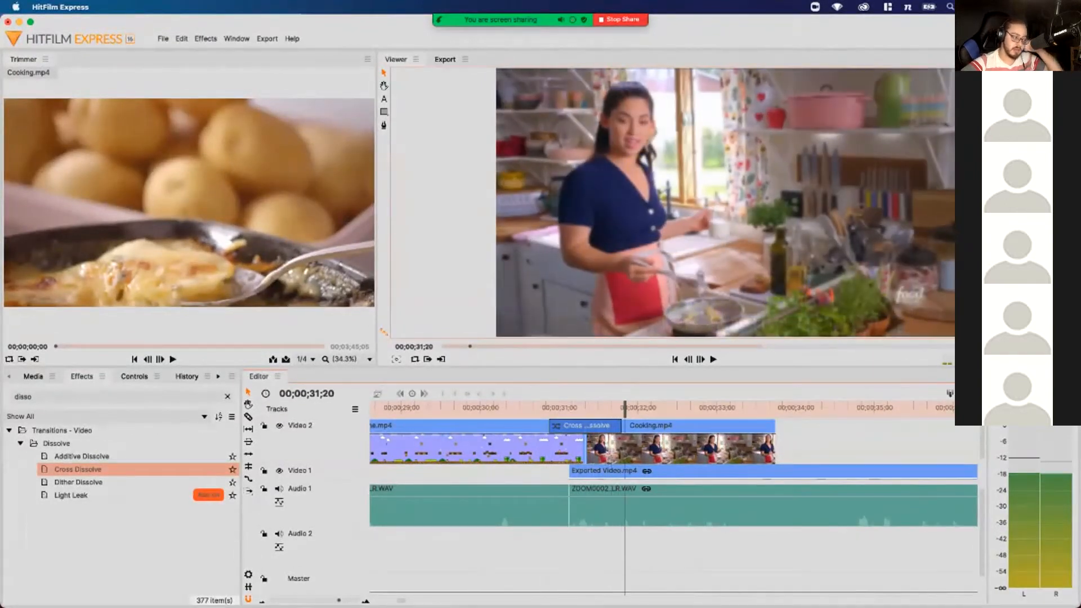
left_click(569, 407)
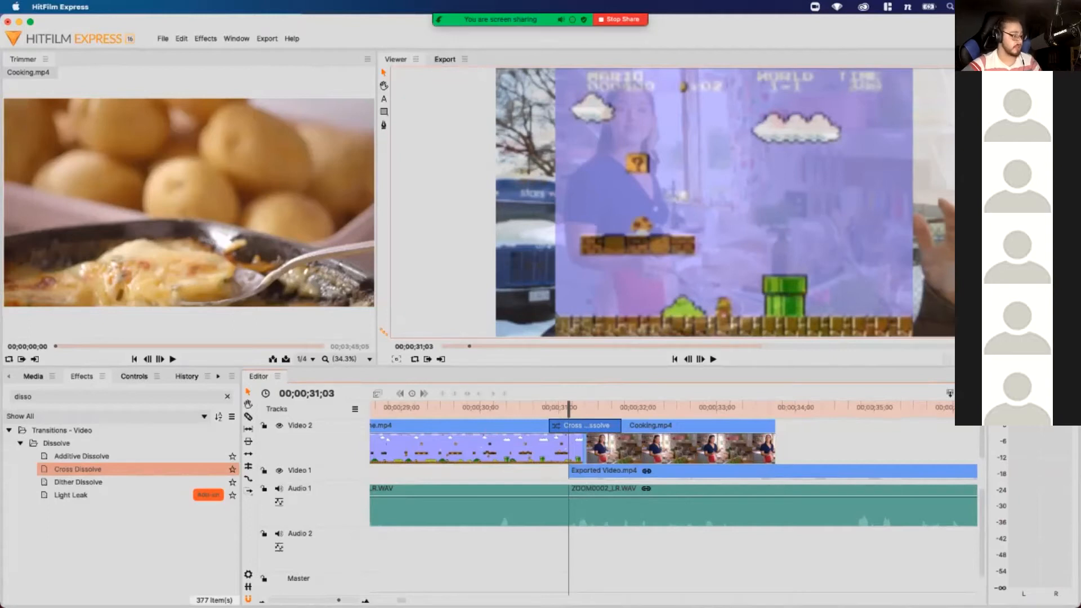
Slice Exported Video.mp4 just before the Cooking clip's end, unlink the piece underneath from its audio and delete only its video
left_click(676, 472)
key("c")
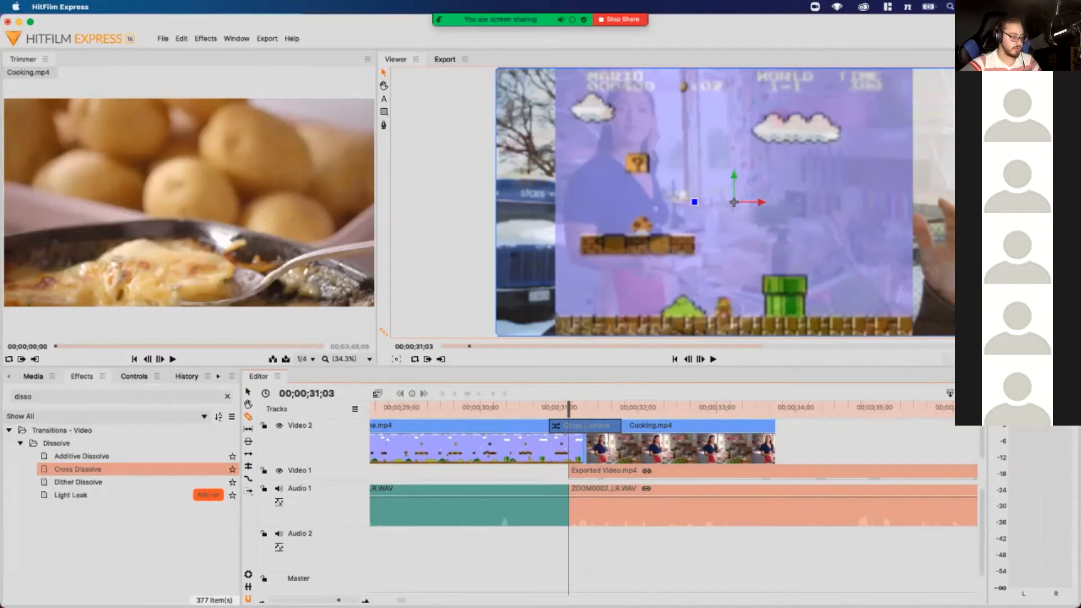
left_click(763, 472)
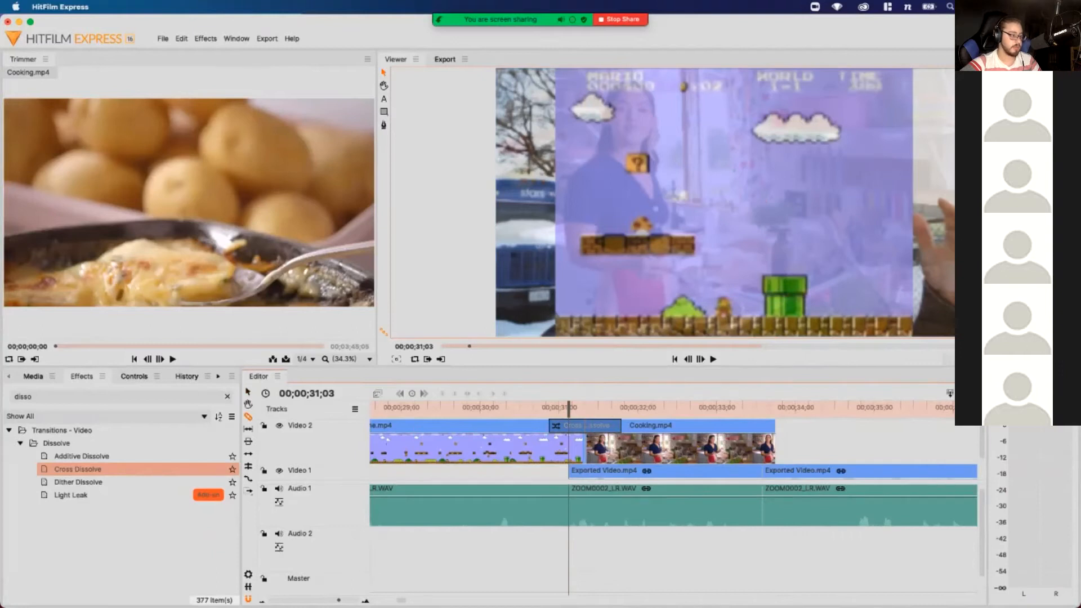
key("v")
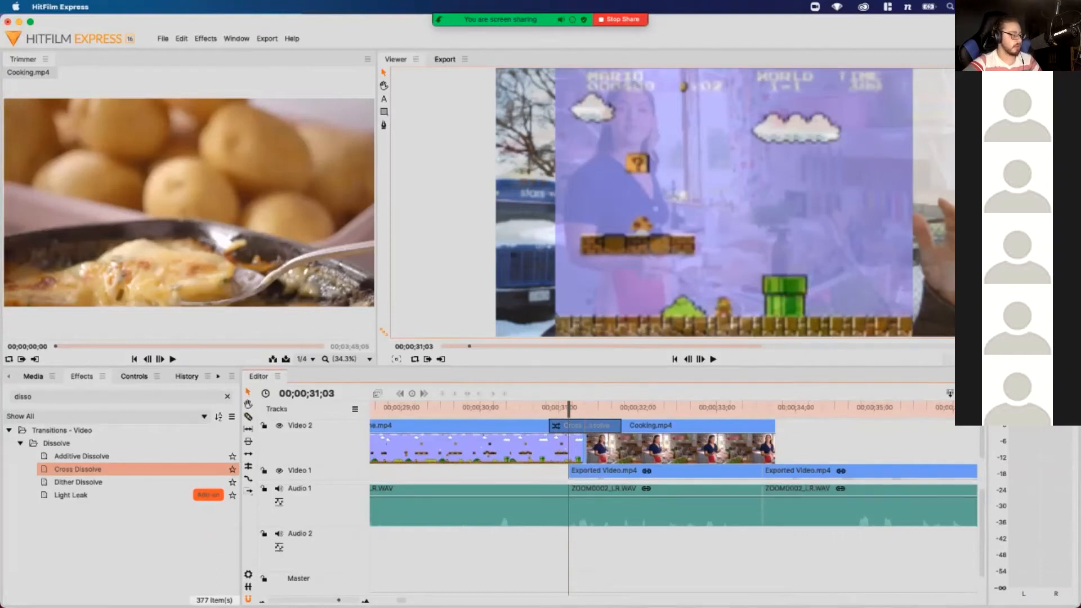
left_click(698, 472)
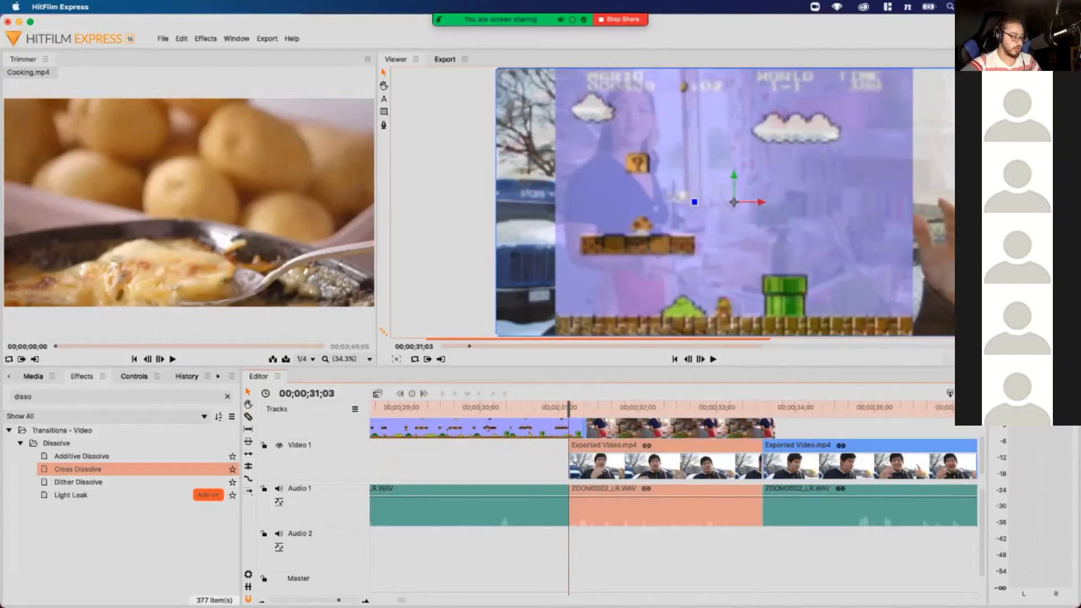
right_click(698, 472)
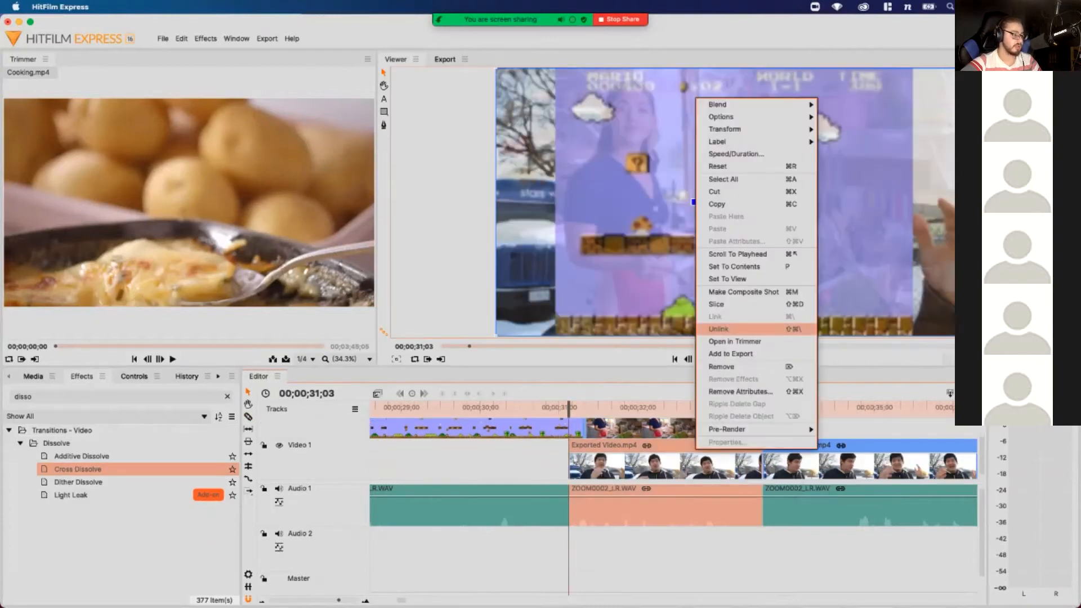
left_click(720, 329)
left_click(666, 465)
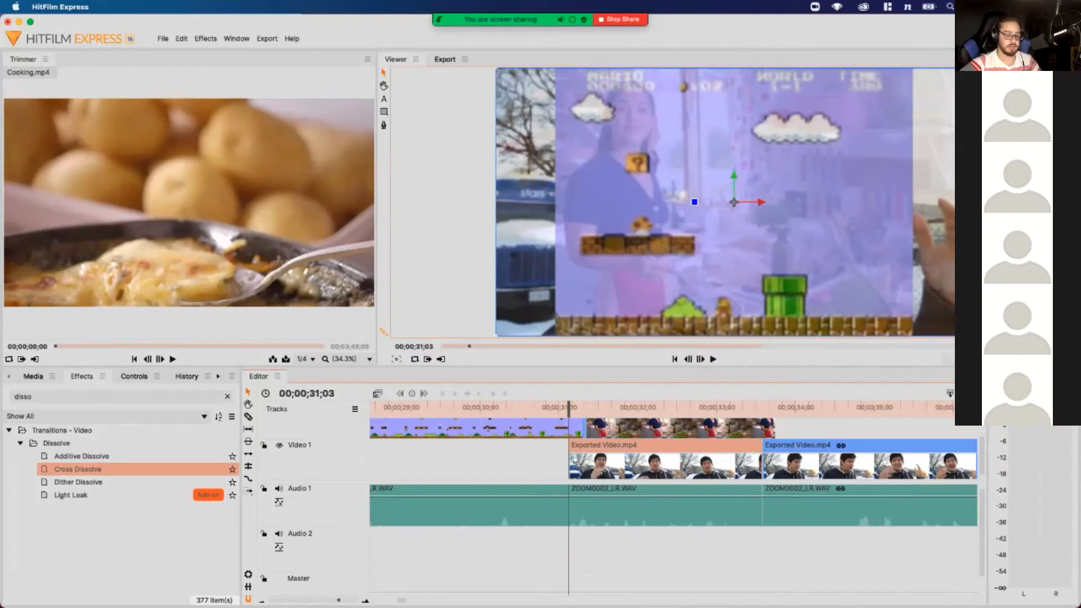
key("Delete")
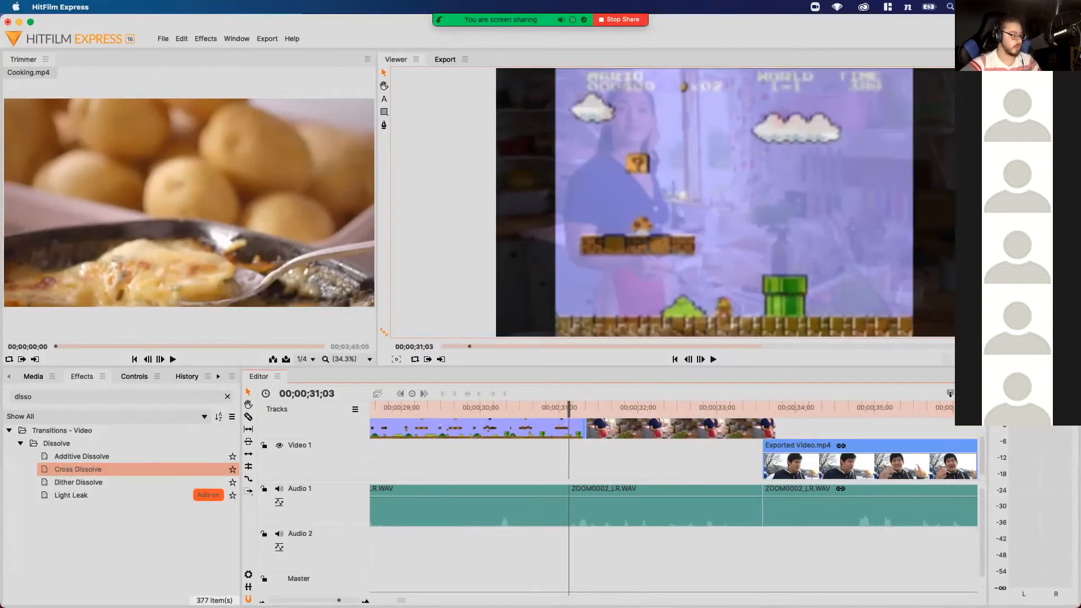
Play the dissolve from the Video Game clip into the Cooking clip, starting at 00;00;30;21
left_click(526, 407)
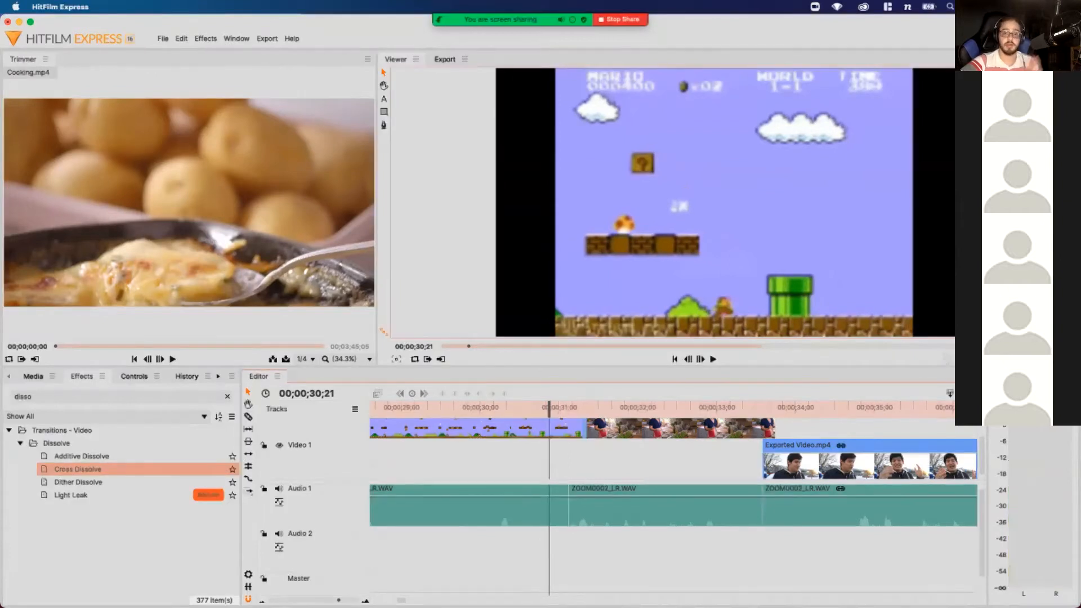
key("space")
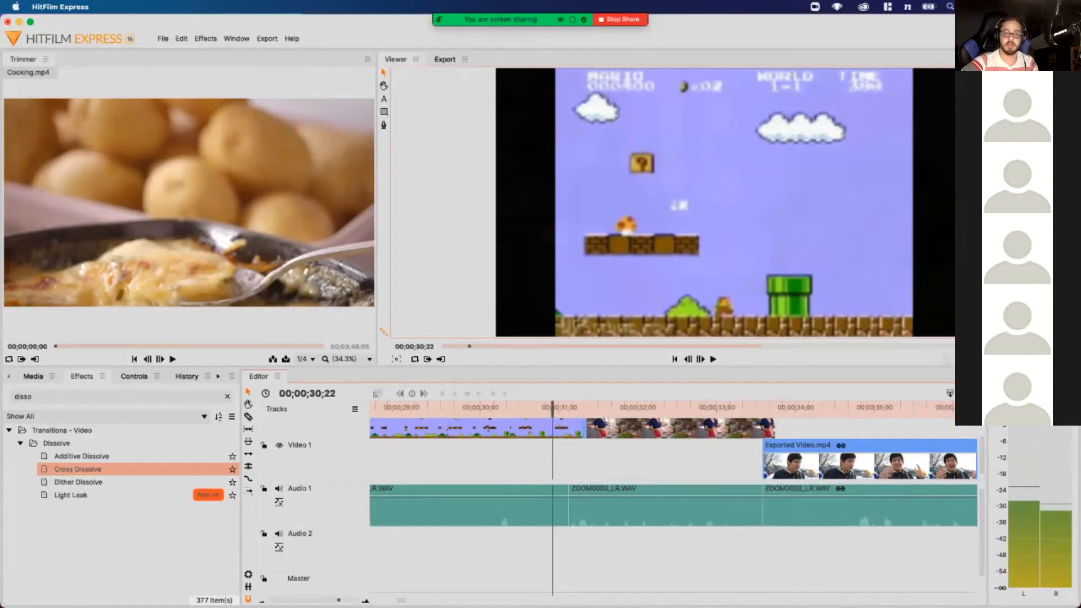
key("Left")
key("Left")
key("Right")
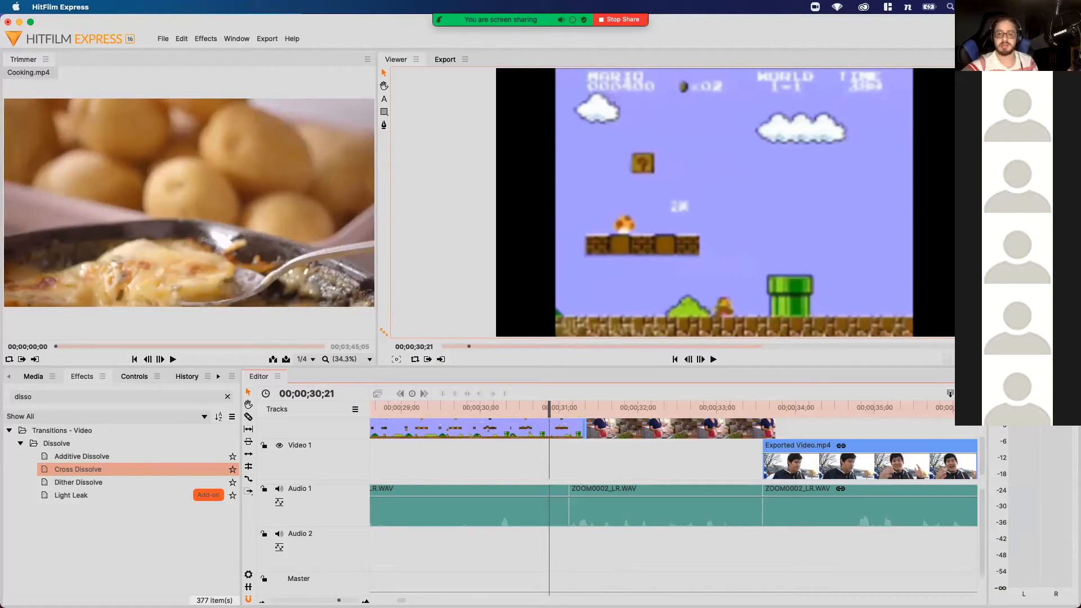
key("space")
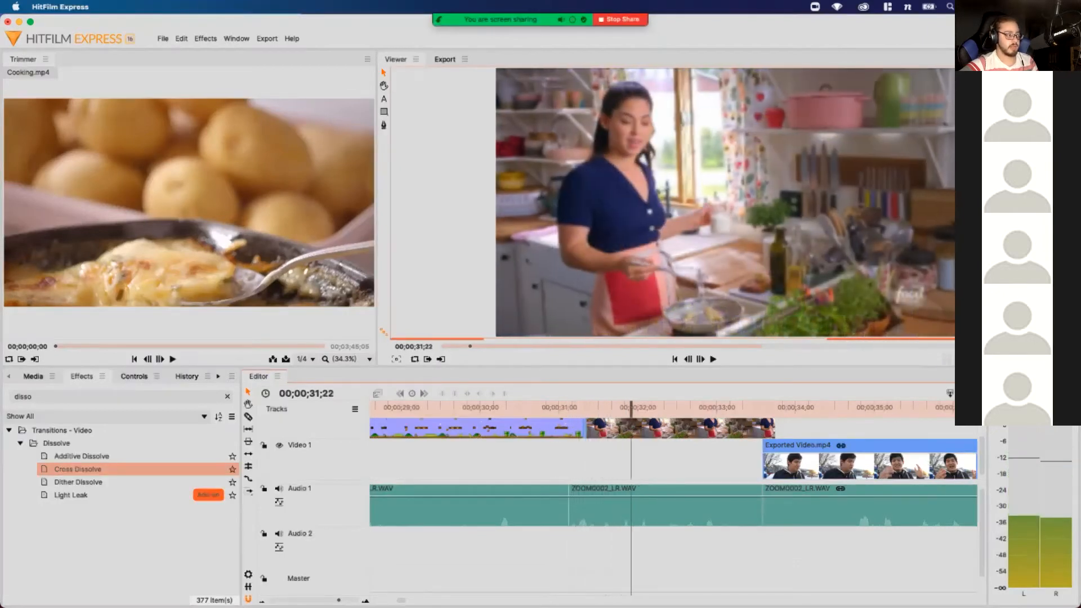
Add a Cross Dissolve to the Cooking clip's end and shorten it to its overlap with Exported Video.mp4
scroll(673, 498, "up", 2)
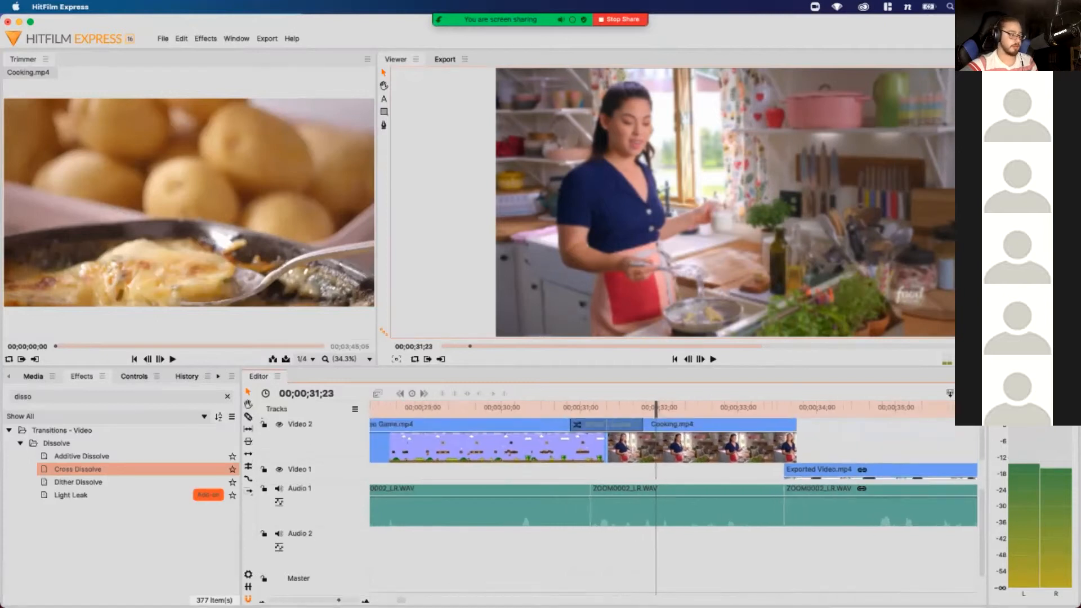
scroll(673, 498, "right", 3)
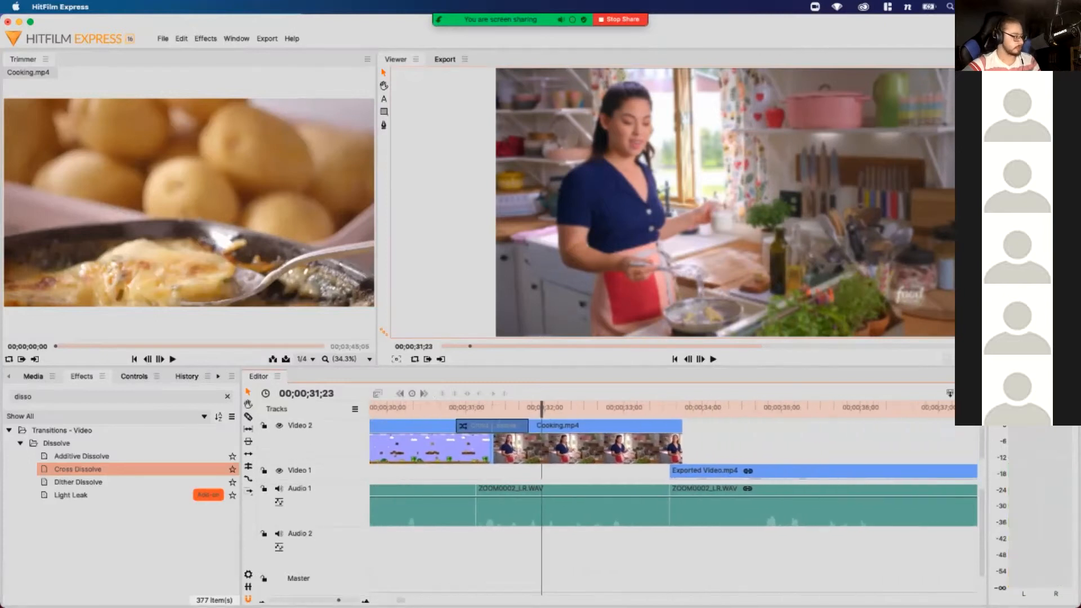
scroll(673, 498, "right", 1)
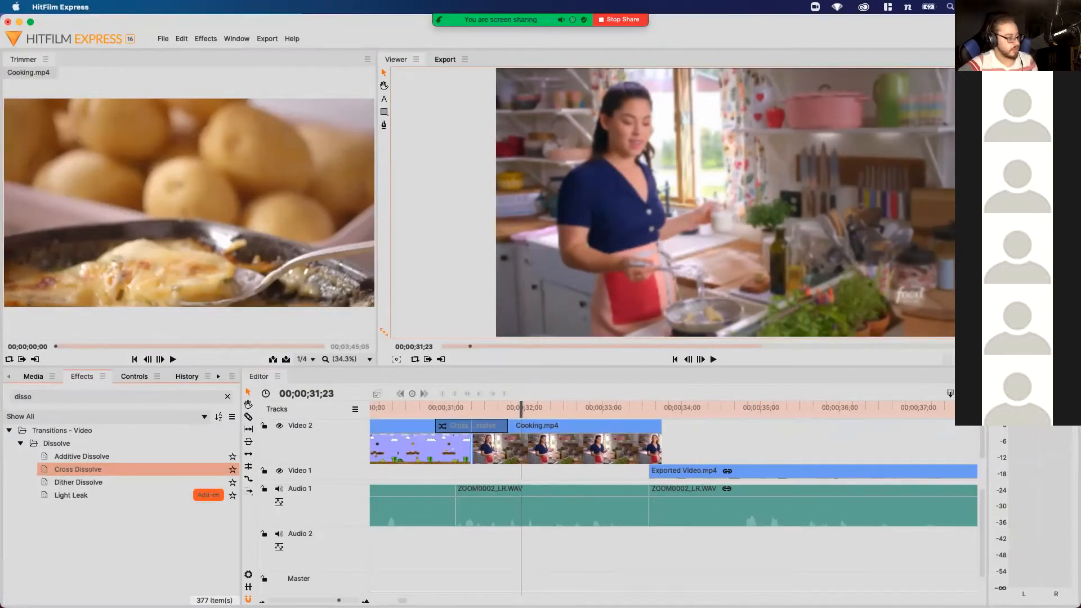
left_click_drag(78, 470, 653, 447)
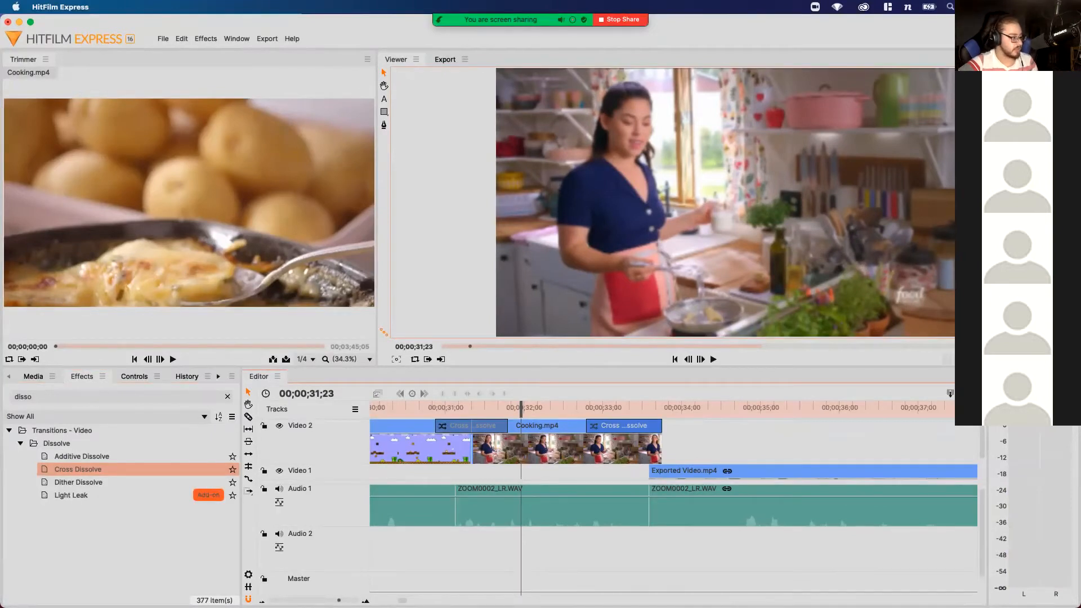
left_click_drag(588, 427, 646, 426)
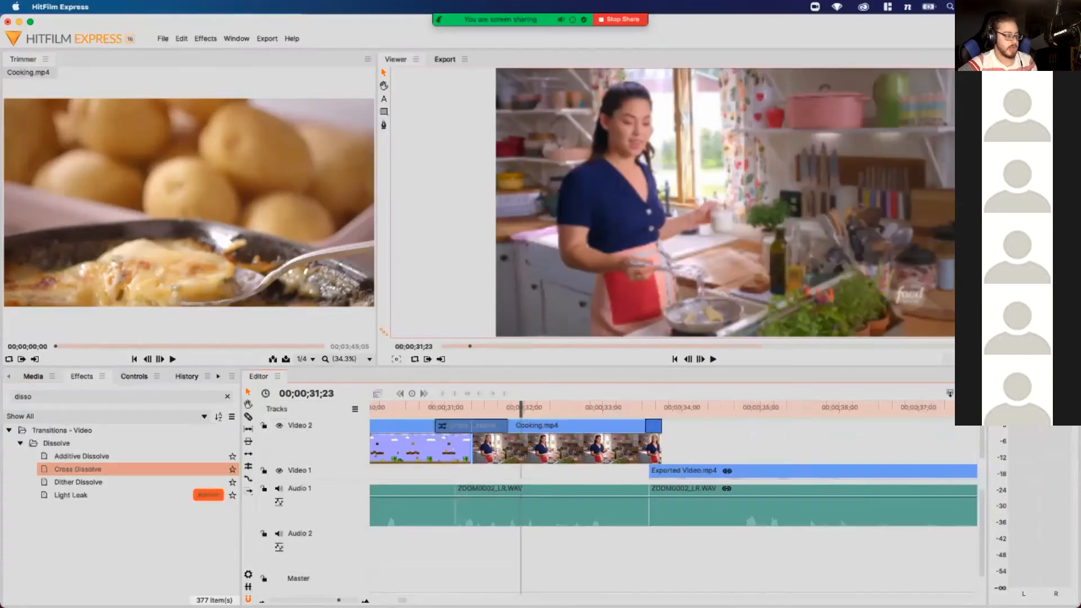
Play back both overlays and their dissolves from 00;00;27;08 to 00;00;34;10 and return the playhead to 00;00;33;21
key("space")
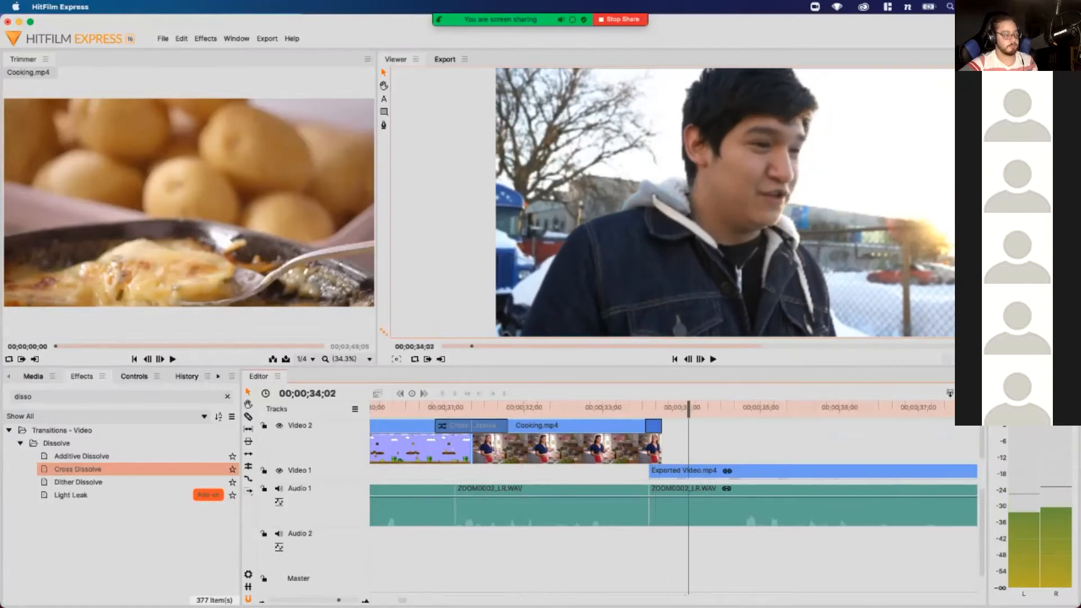
scroll(619, 451, "left", 5)
left_click_drag(420, 408, 407, 408)
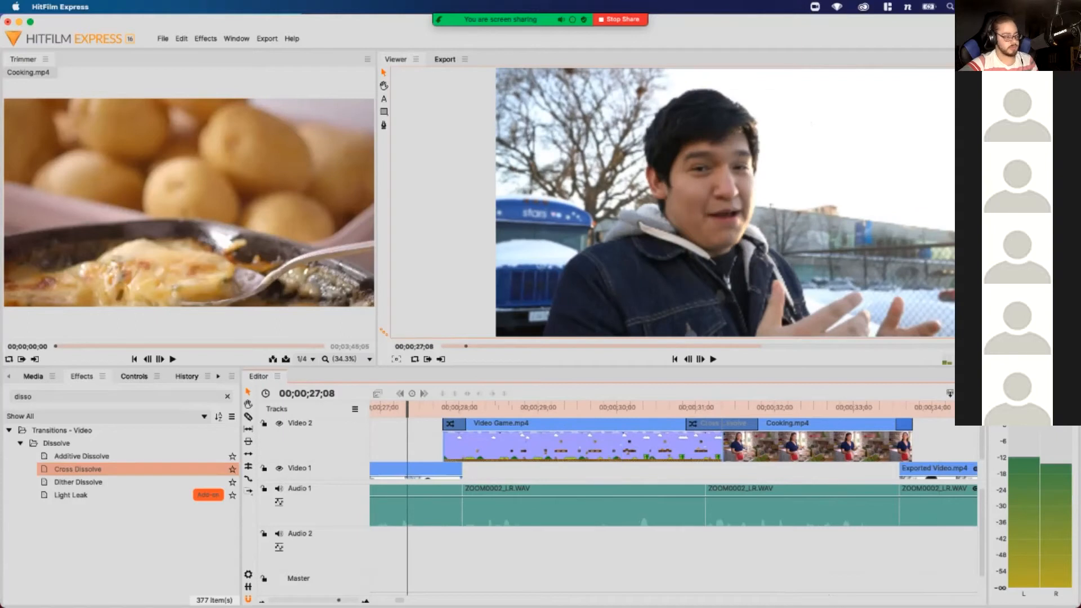
key("space")
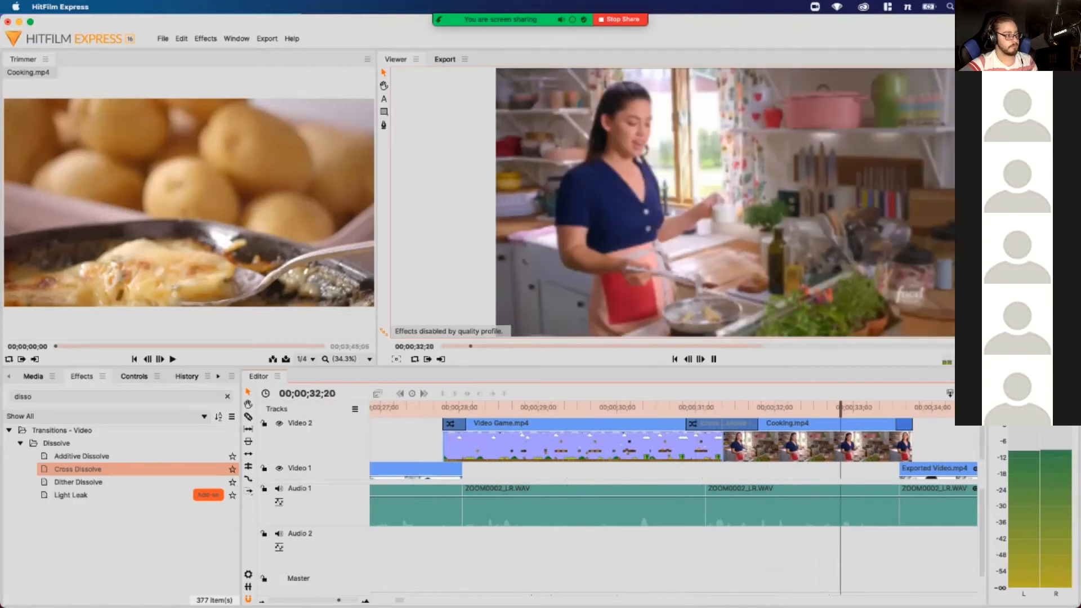
key("space")
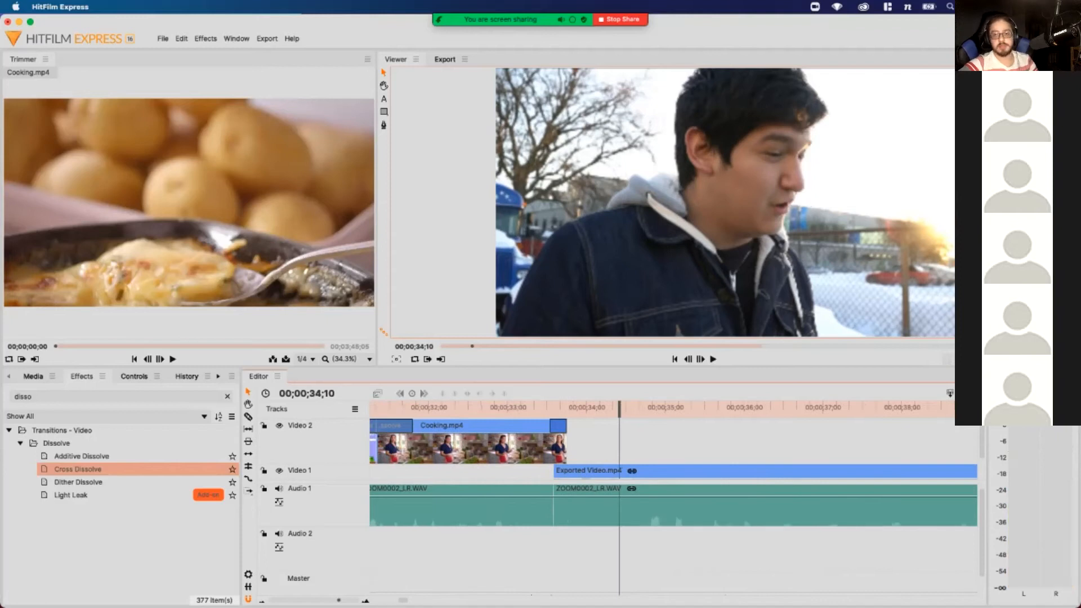
left_click_drag(548, 408, 577, 407)
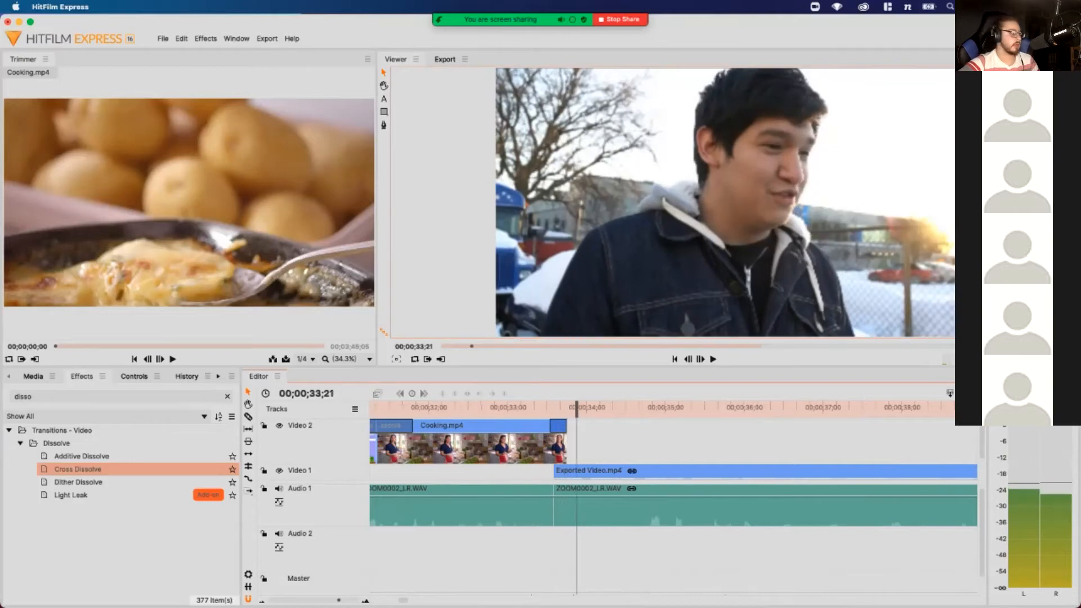
Play the interview from 00;00;33;21 and stop at 00;00;52;03 to find the next spot for B-roll
scroll(673, 451, "right", 5)
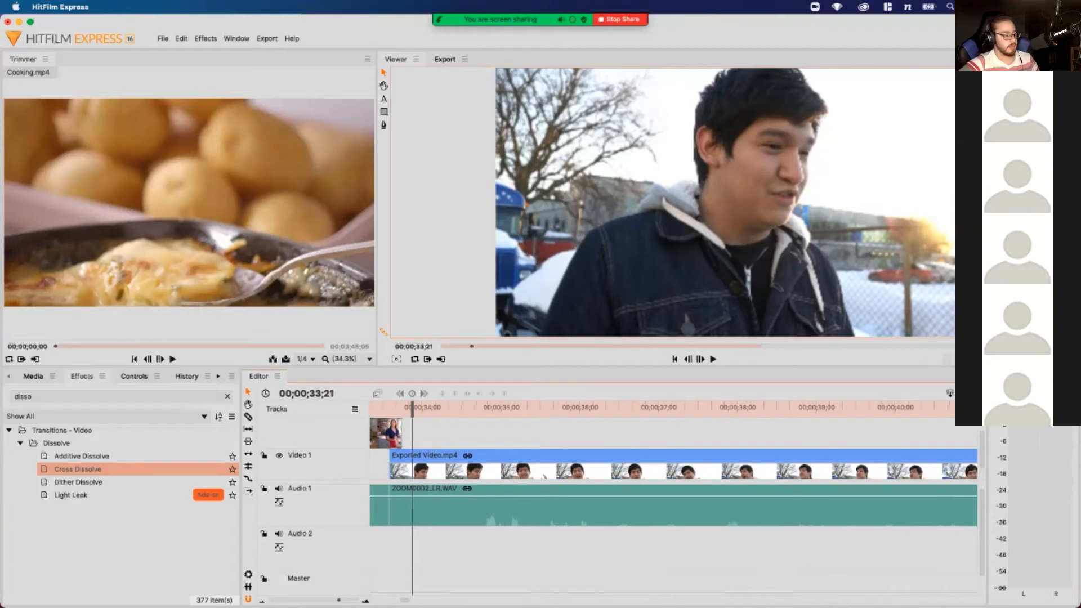
key("space")
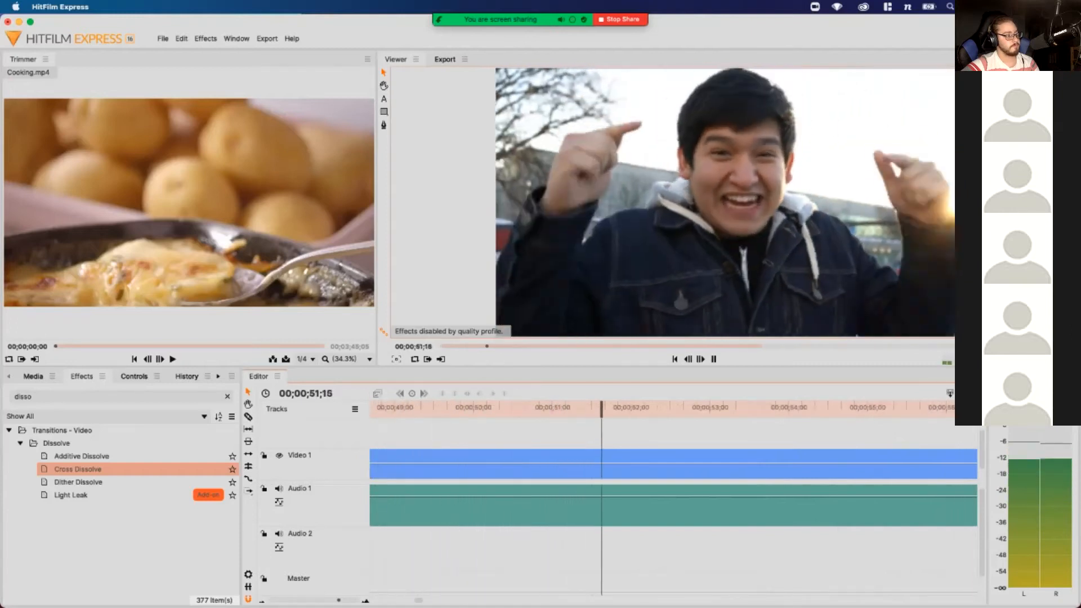
key("space")
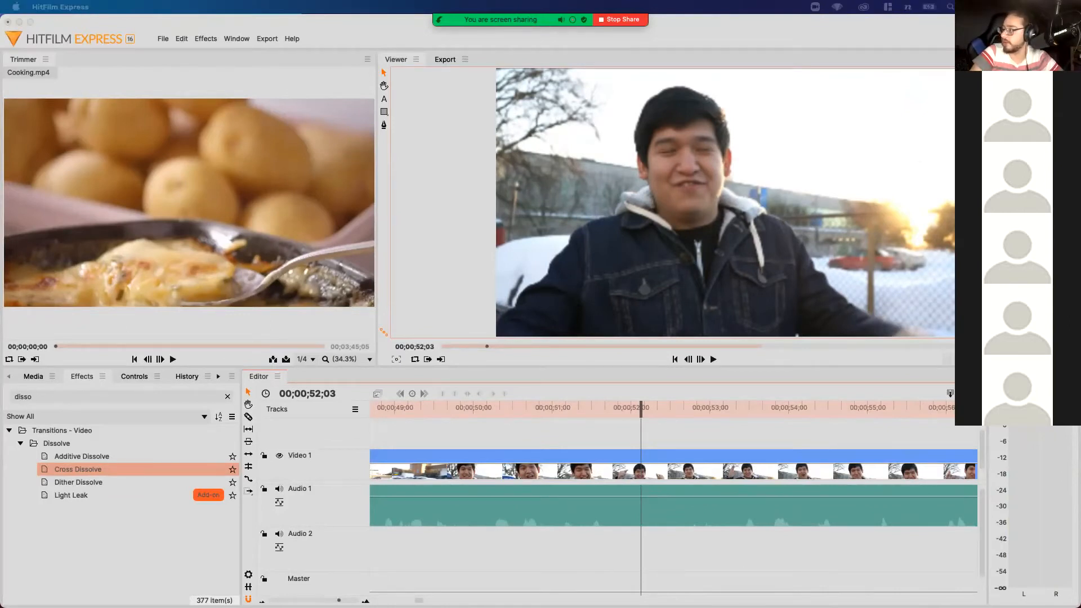
Switch to Chrome, bring its new-tab window onto the shared desktop and enlarge it to fill the screen
left_click_drag(1080, 242, 758, 27)
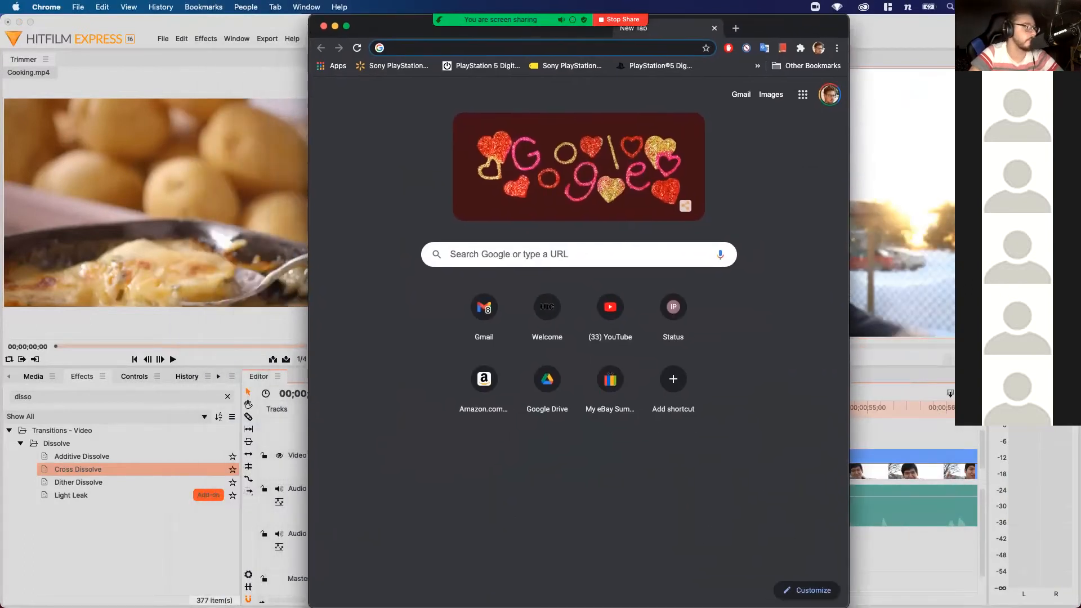
key("ctrl+Up")
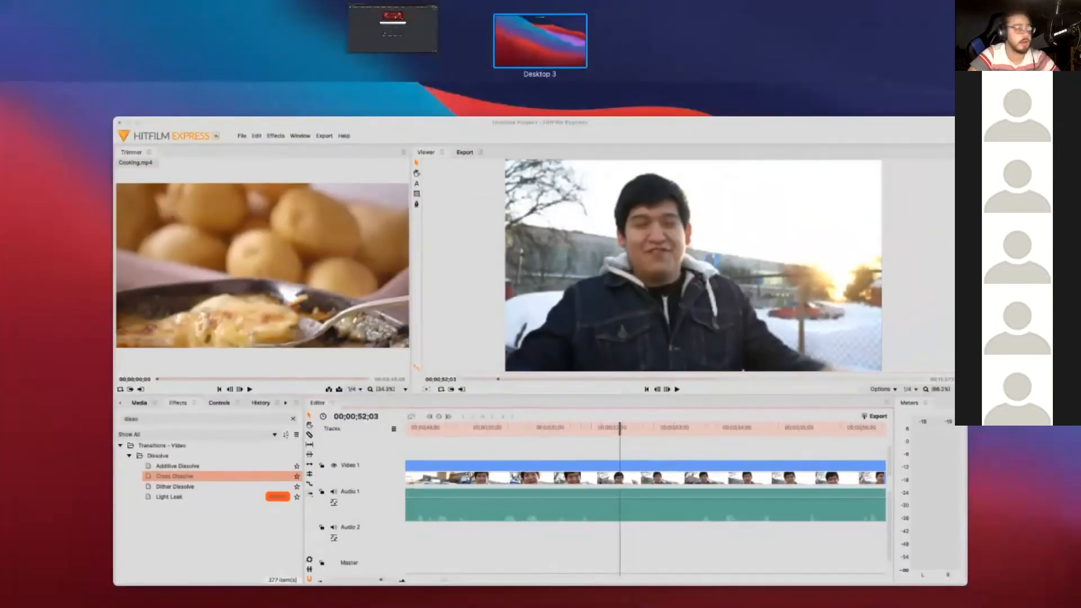
left_click_drag(382, 8, 380, 17)
key("ctrl+alt+Left")
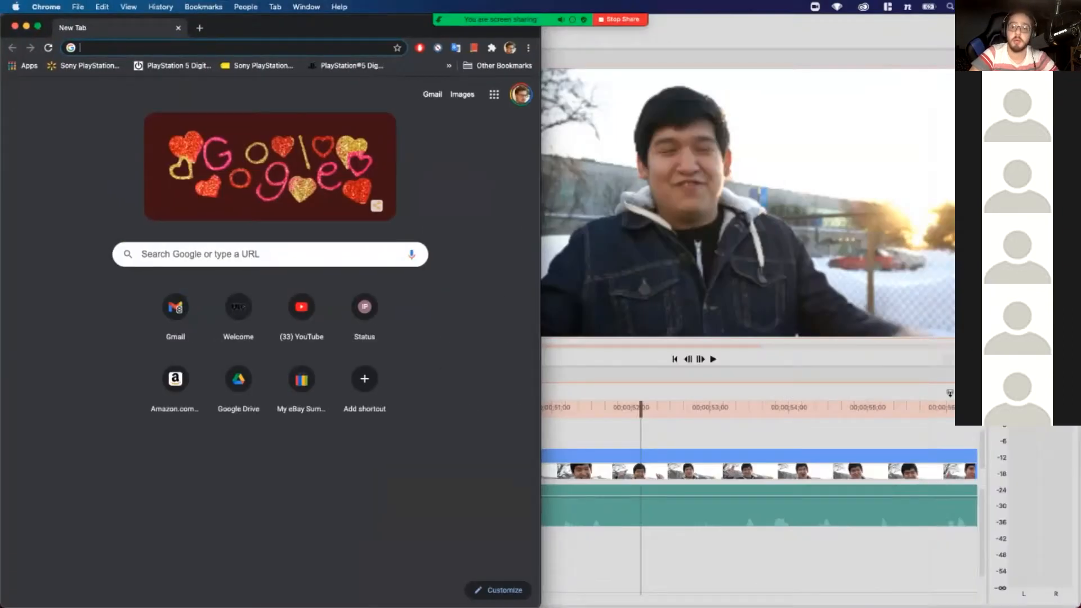
key("ctrl+alt+Return")
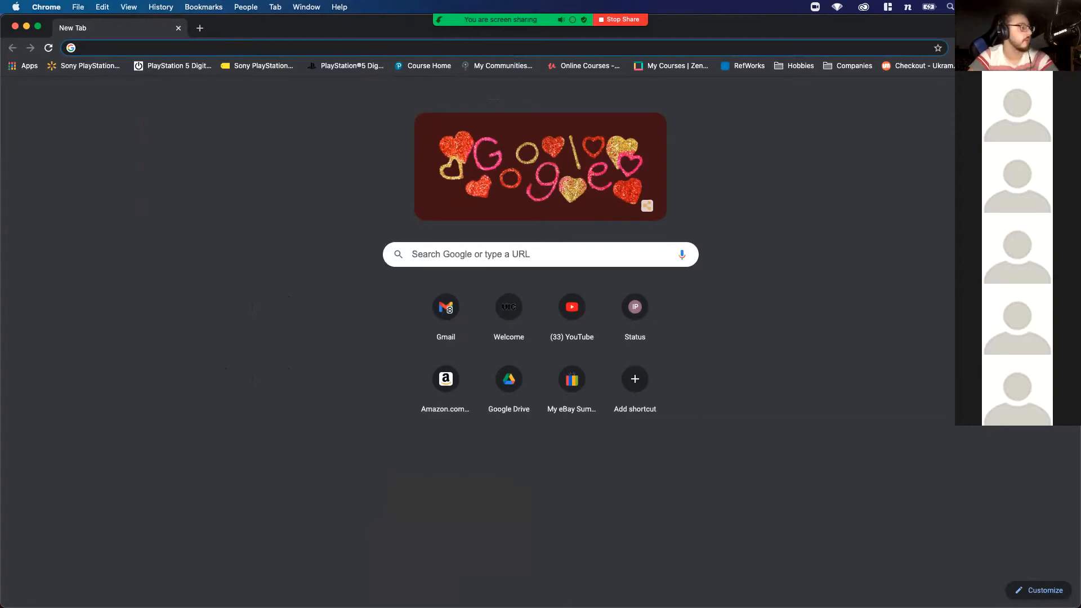
Search Google's video results for "lego bugatti showcase"
left_click(80, 48)
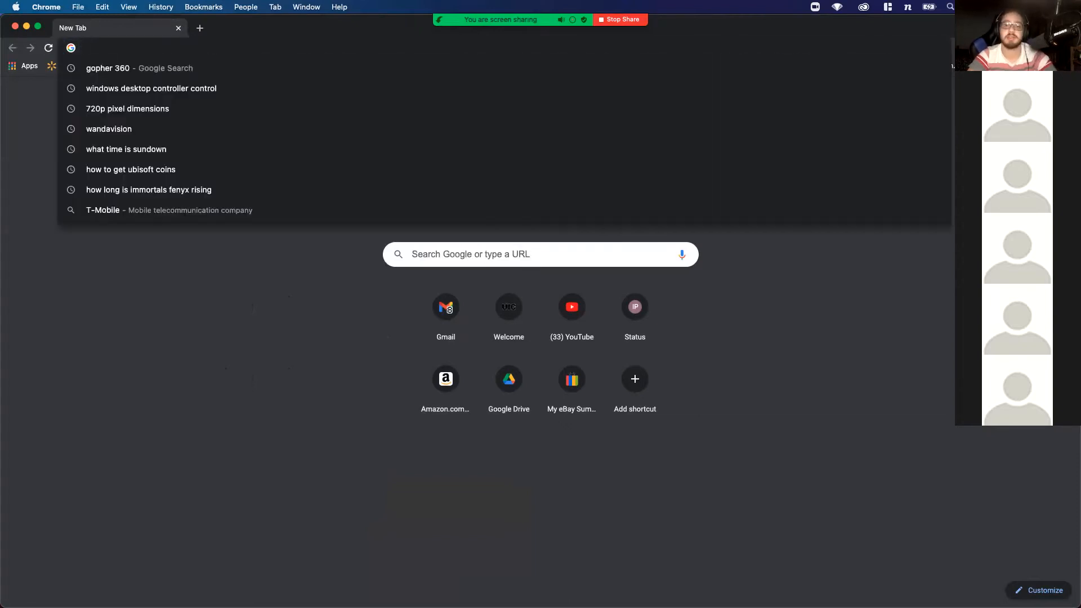
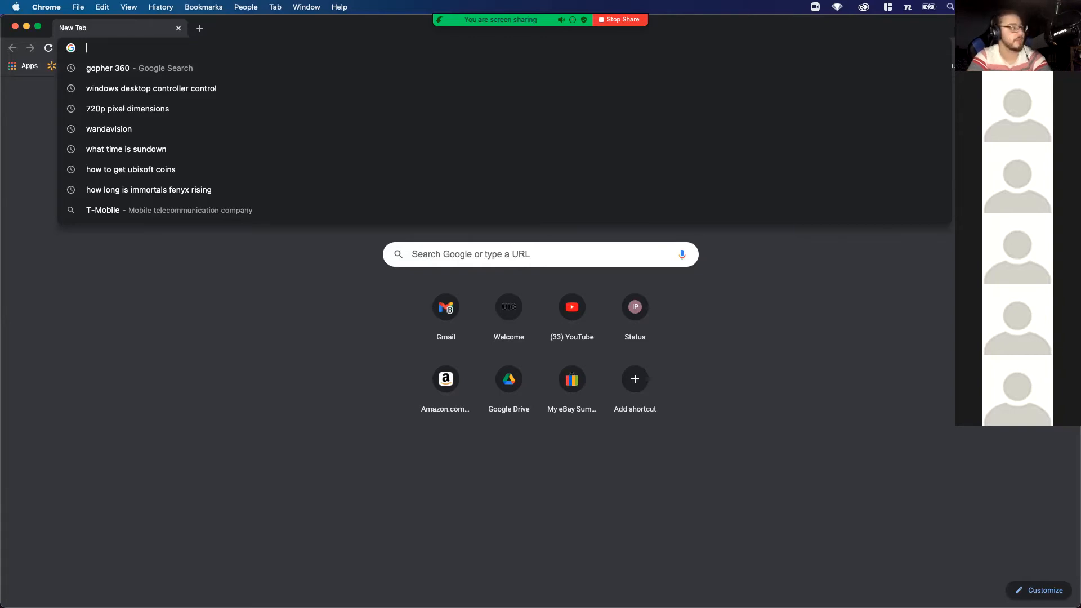
type("lego ")
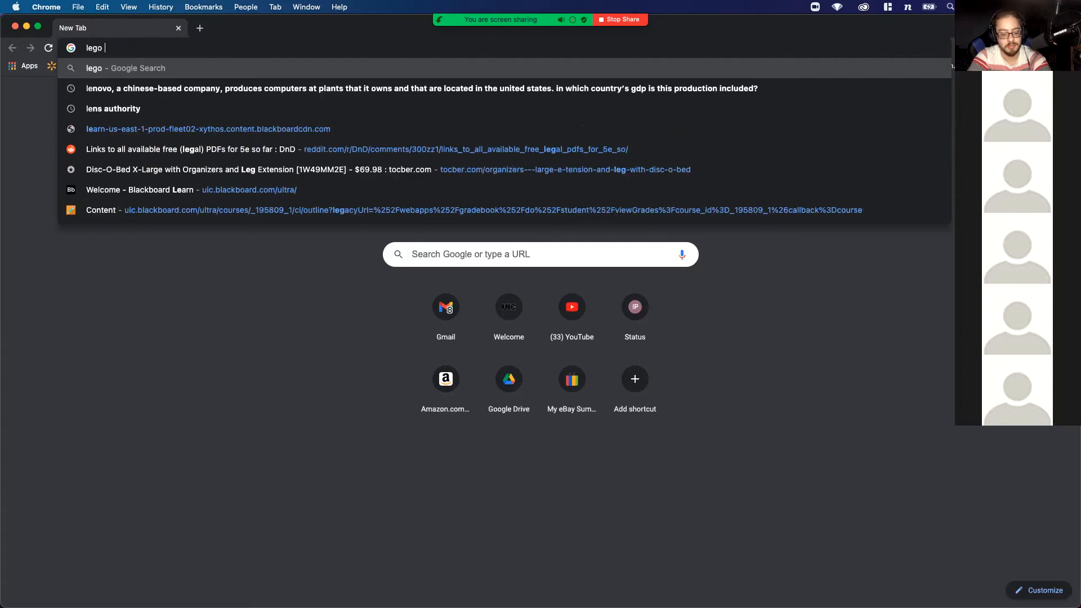
type("bugati ")
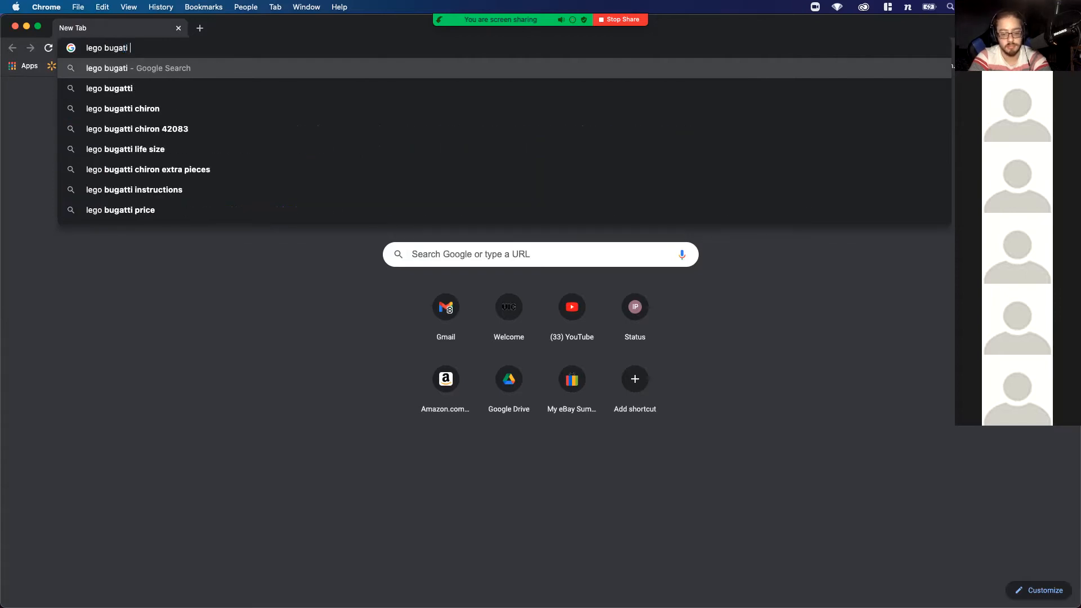
type("showcase")
key("Return")
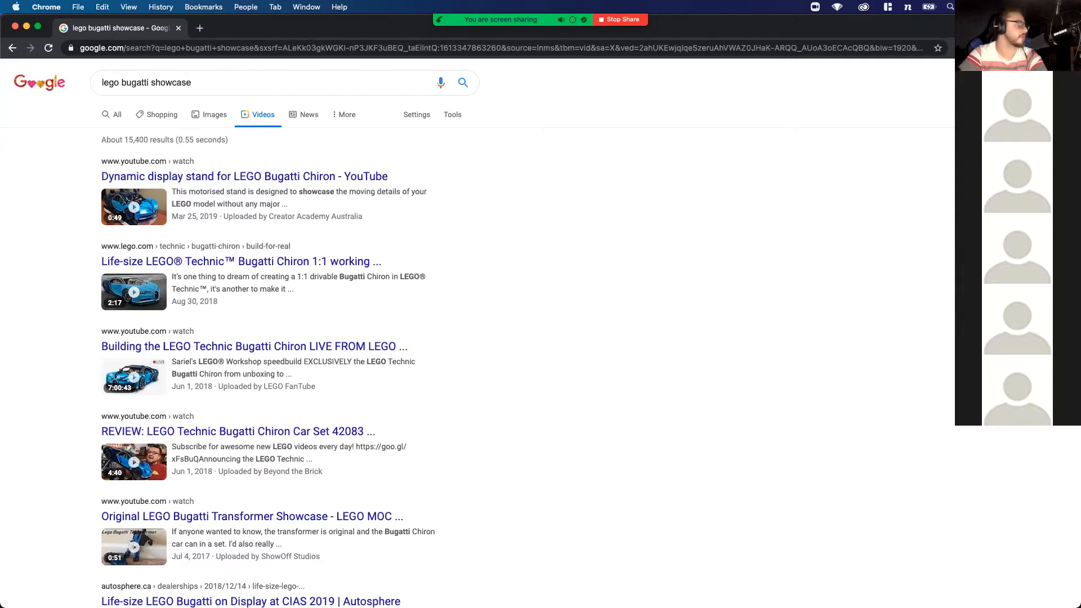
Check the lego.com life-size Bugatti page and the "Dynamic display stand for LEGO Bugatti Chiron" video, returning to the results
left_click(236, 261)
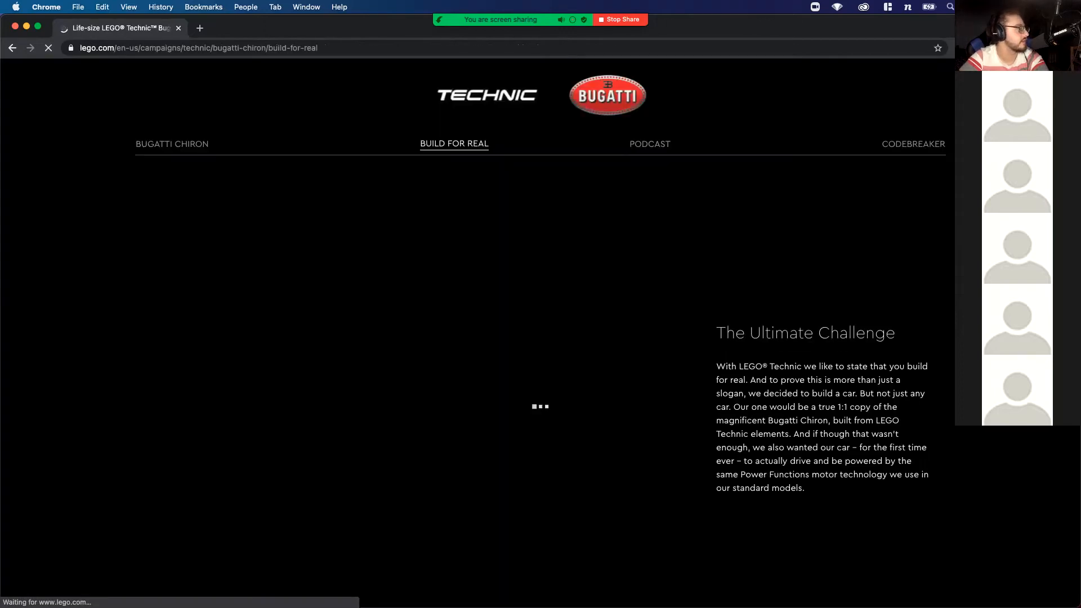
key("super+bracketleft")
left_click(246, 176)
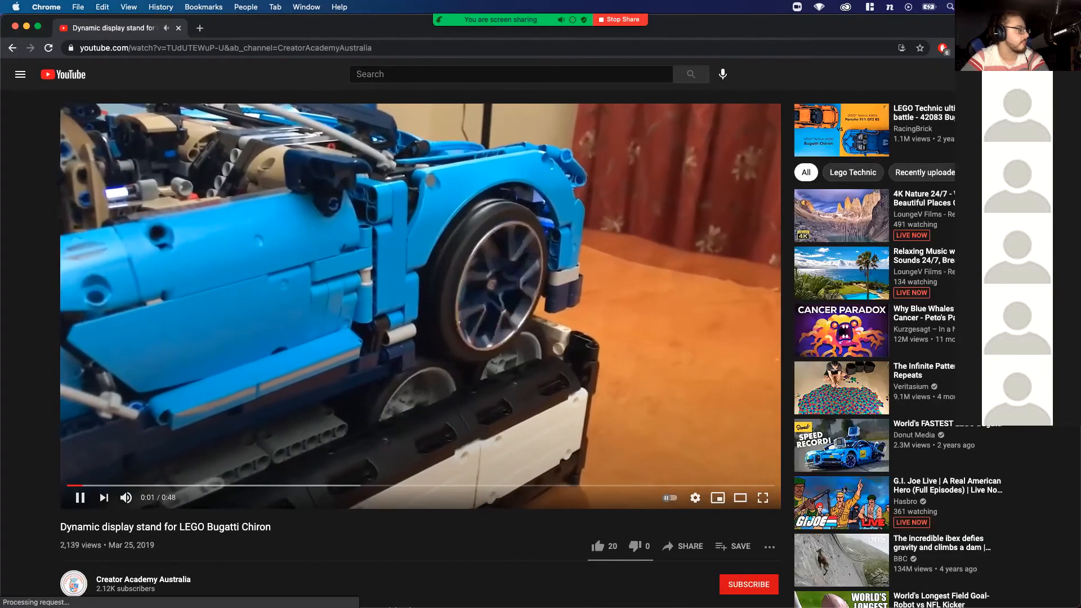
key("super+bracketleft")
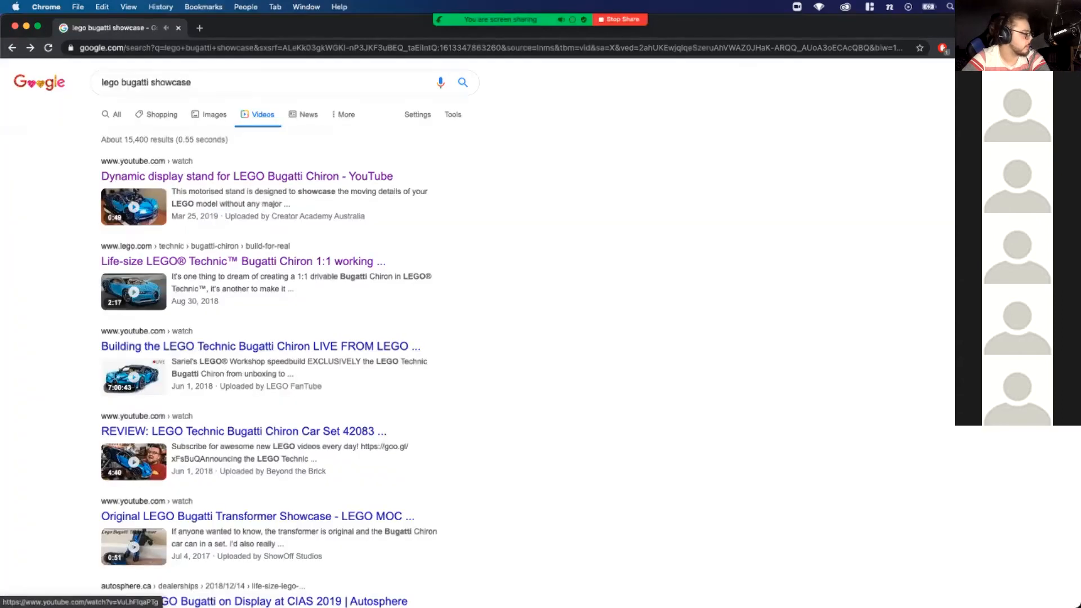
Check the "Building the LEGO Technic Bugatti Chiron" result and the Robb Report article for usable footage, returning to the results
left_click(258, 346)
key("super+bracketleft")
scroll(259, 357, "down", 3)
scroll(259, 358, "down", 3)
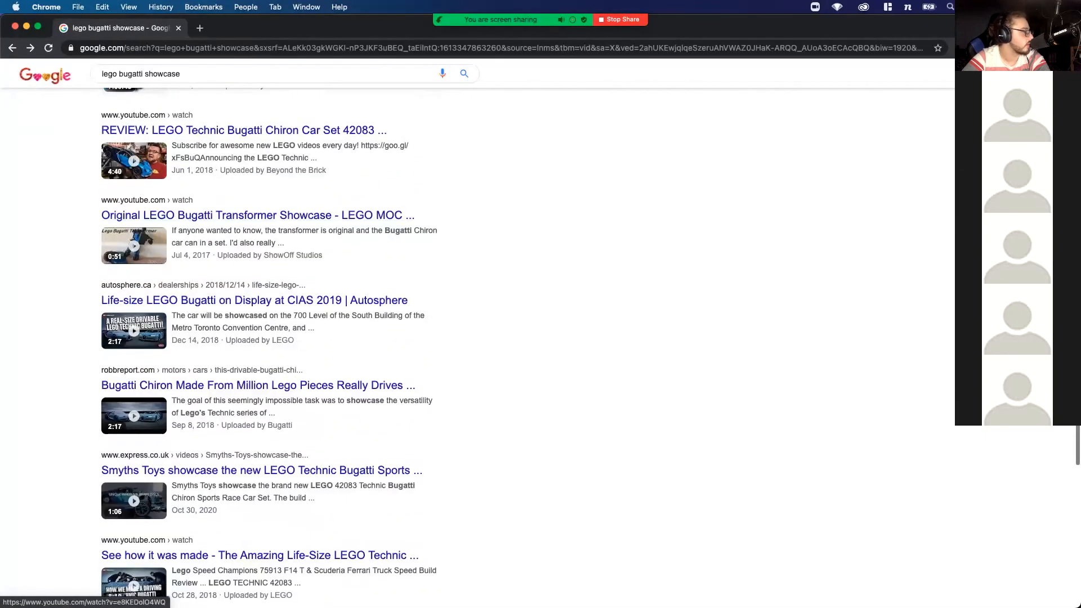
left_click(259, 386)
scroll(259, 296, "left", 5)
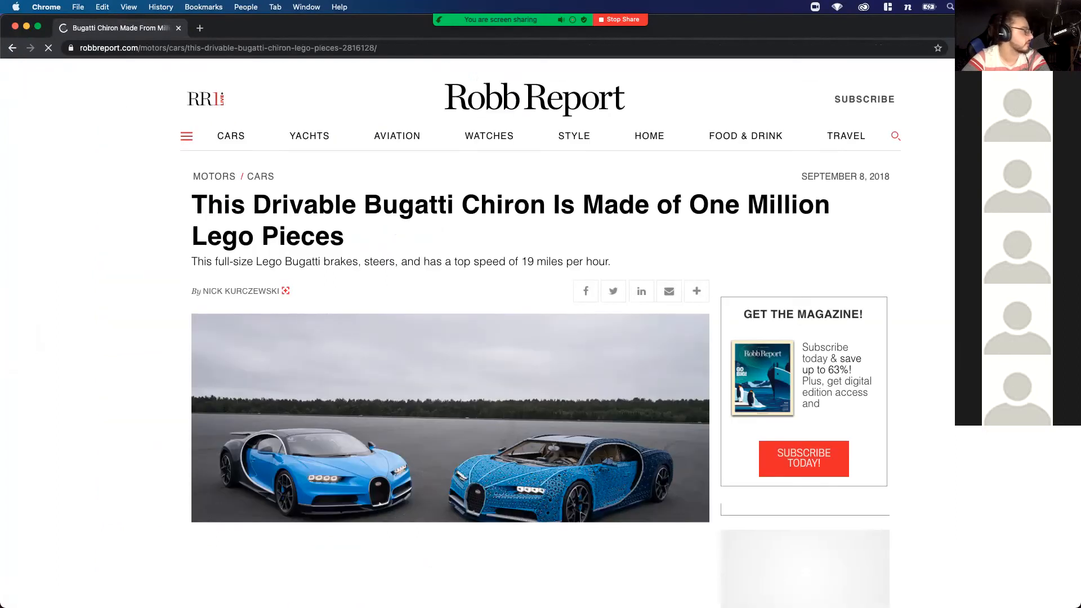
scroll(270, 338, "down", 4)
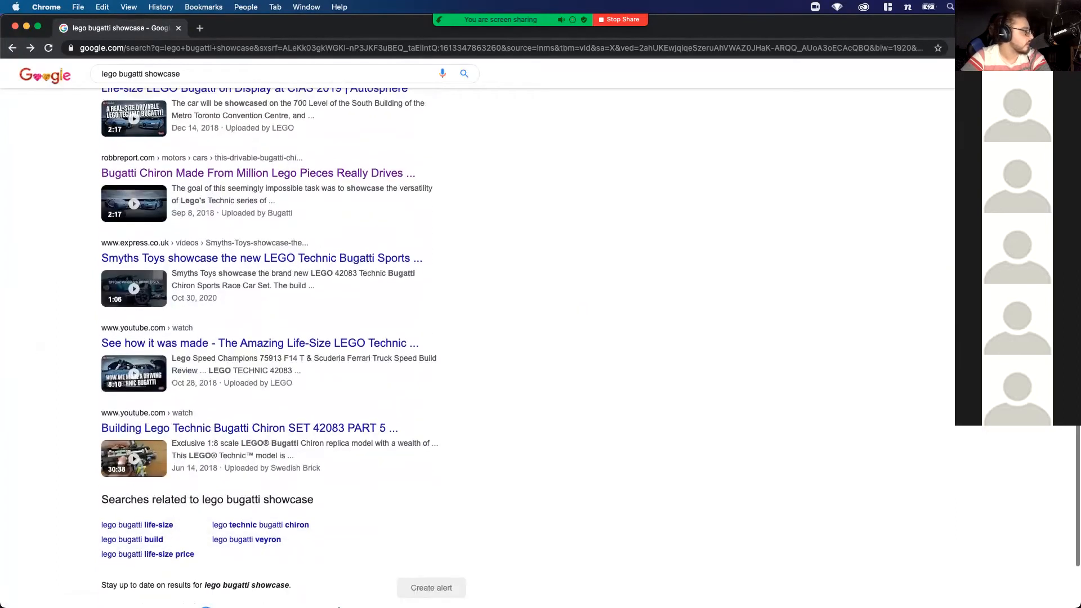
left_click(259, 334)
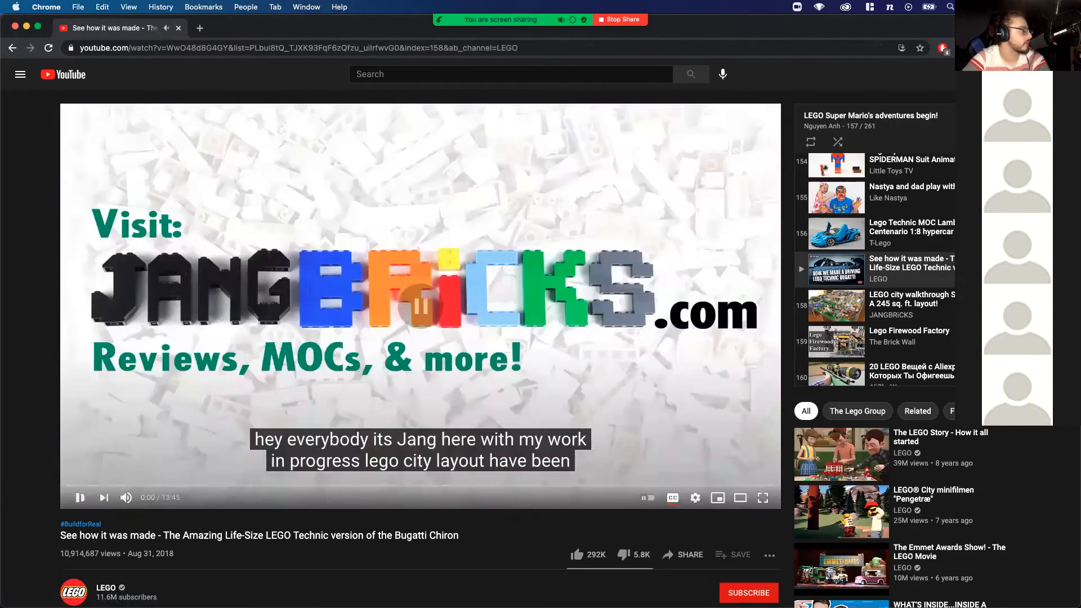
left_click(104, 497)
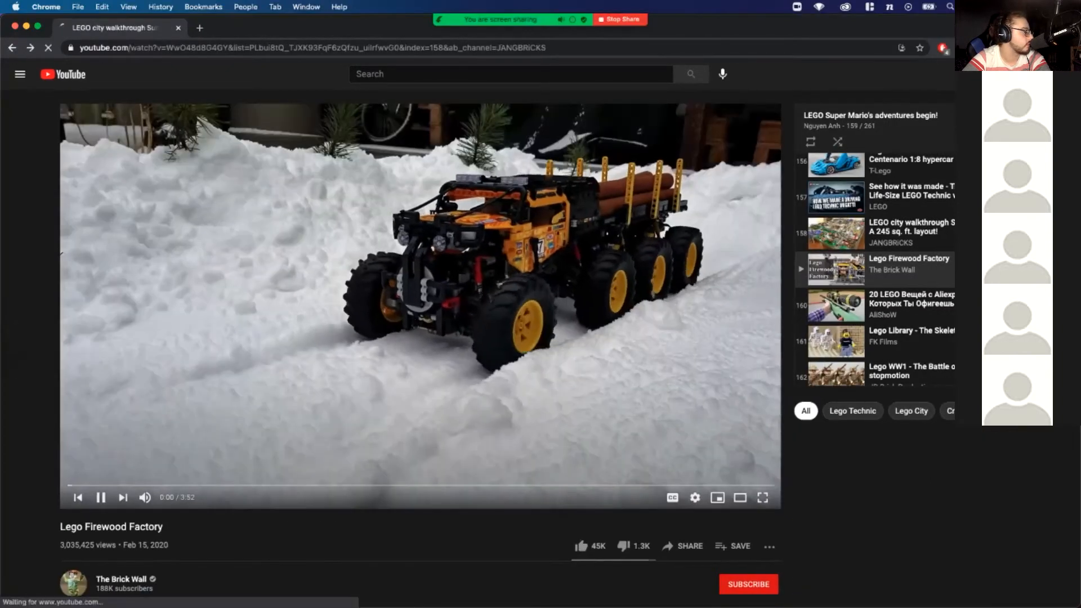
scroll(420, 306, "left", 5)
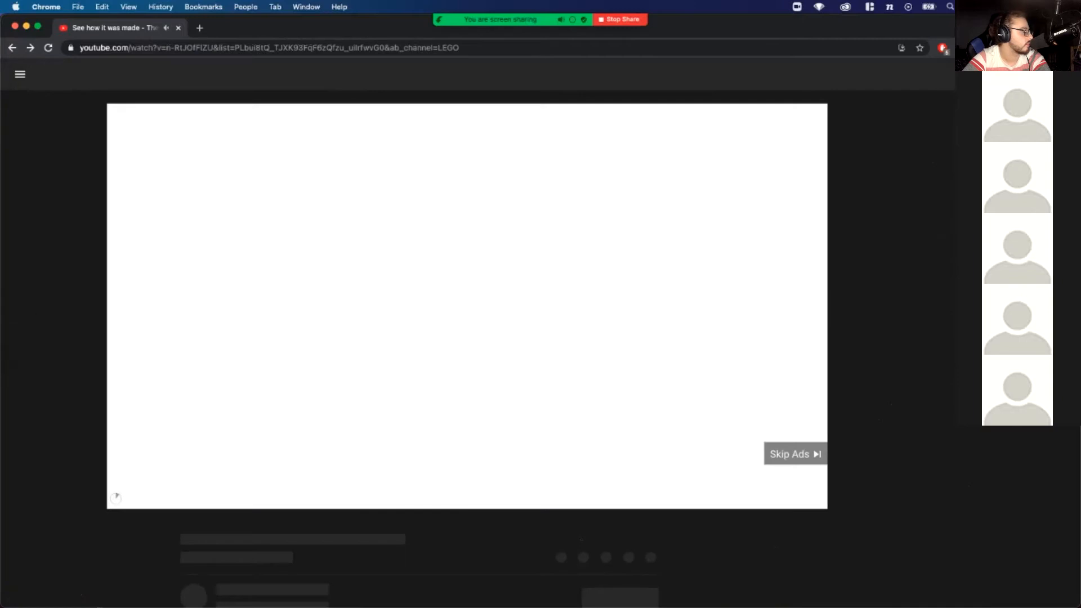
scroll(420, 306, "left", 5)
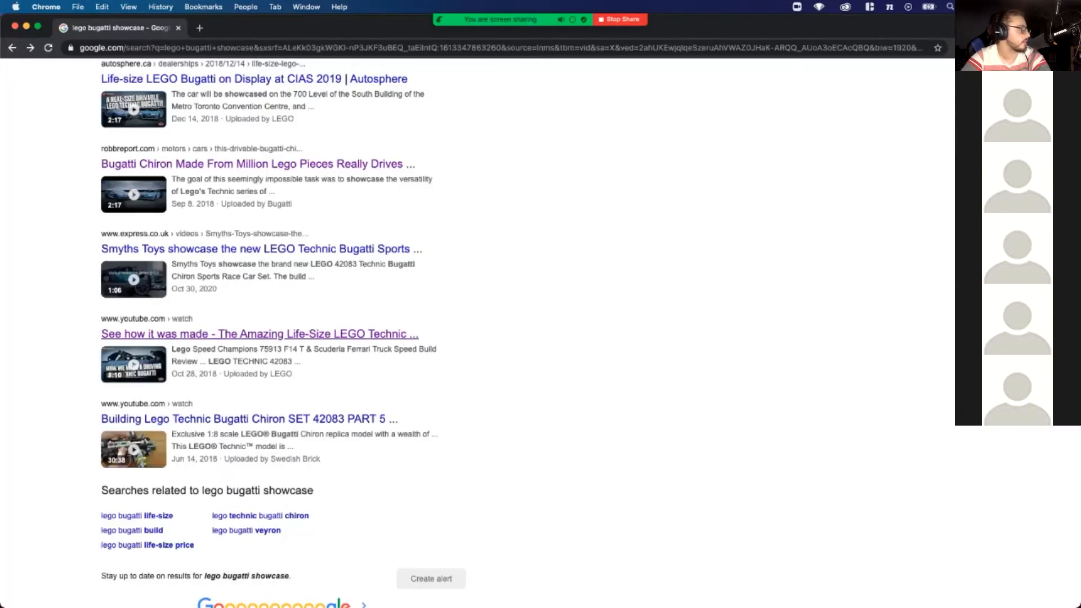
Open LEGO's "See how it was made" Bugatti Chiron video, pause it at 0:09 and copy its web address
left_click(394, 334)
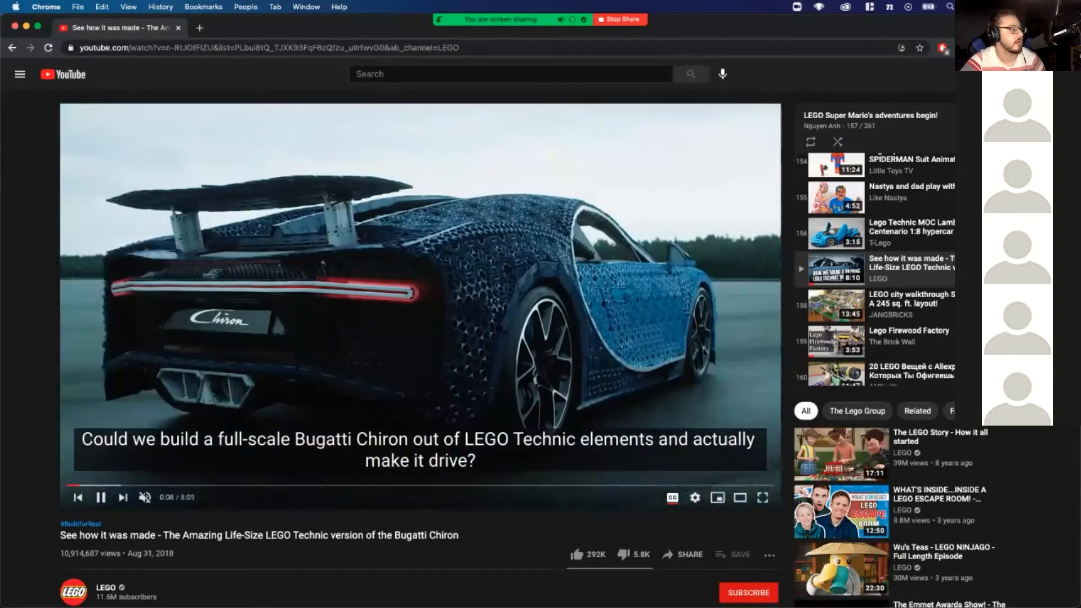
key("space")
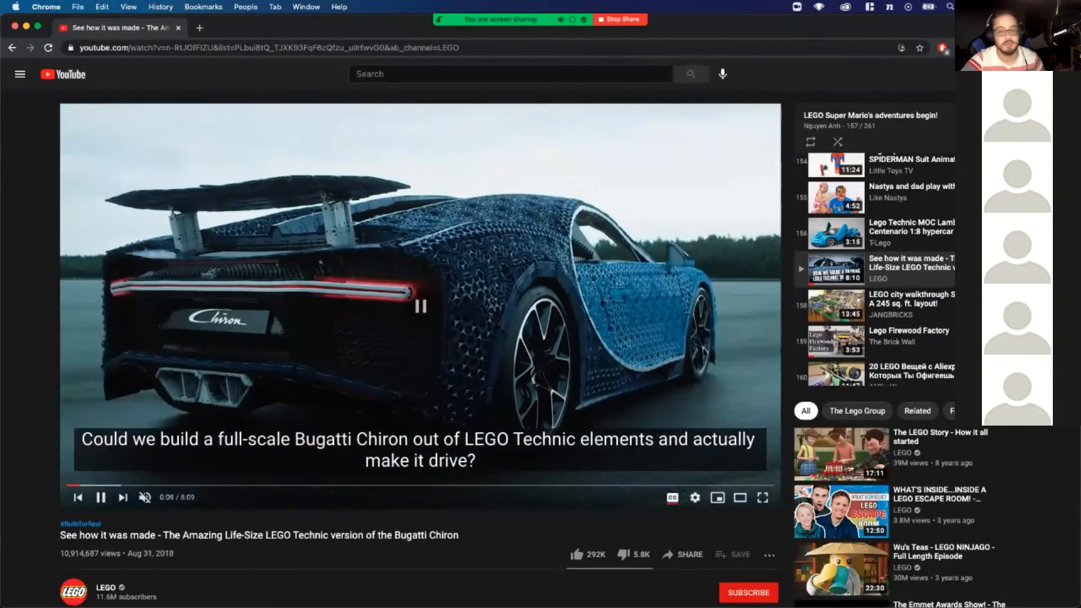
key("super+l")
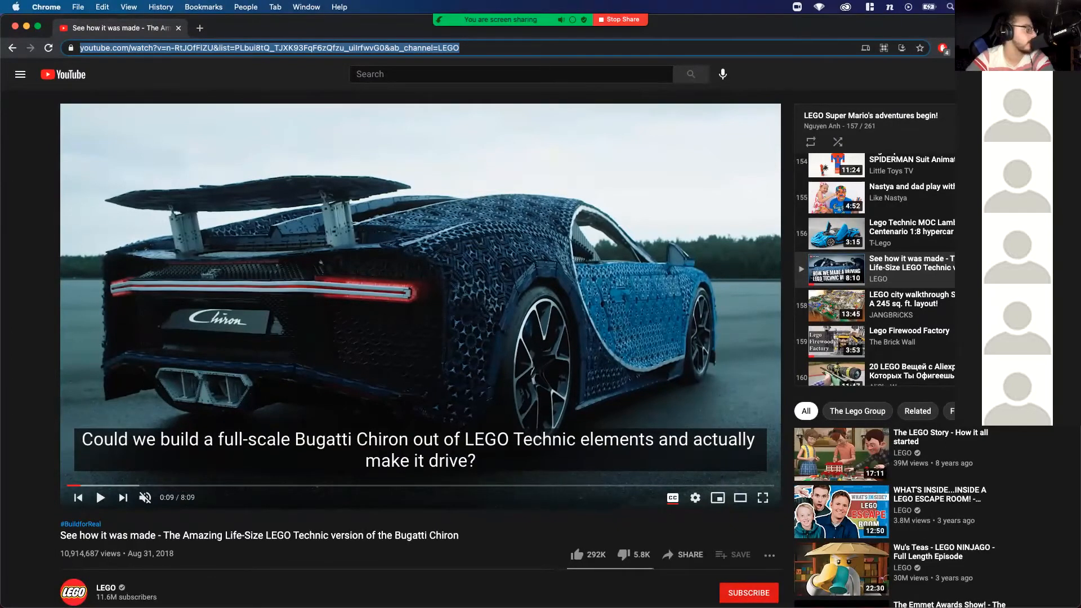
Open the Y2Mate YouTube downloader in a new tab and paste the copied video link into it
left_click(200, 27)
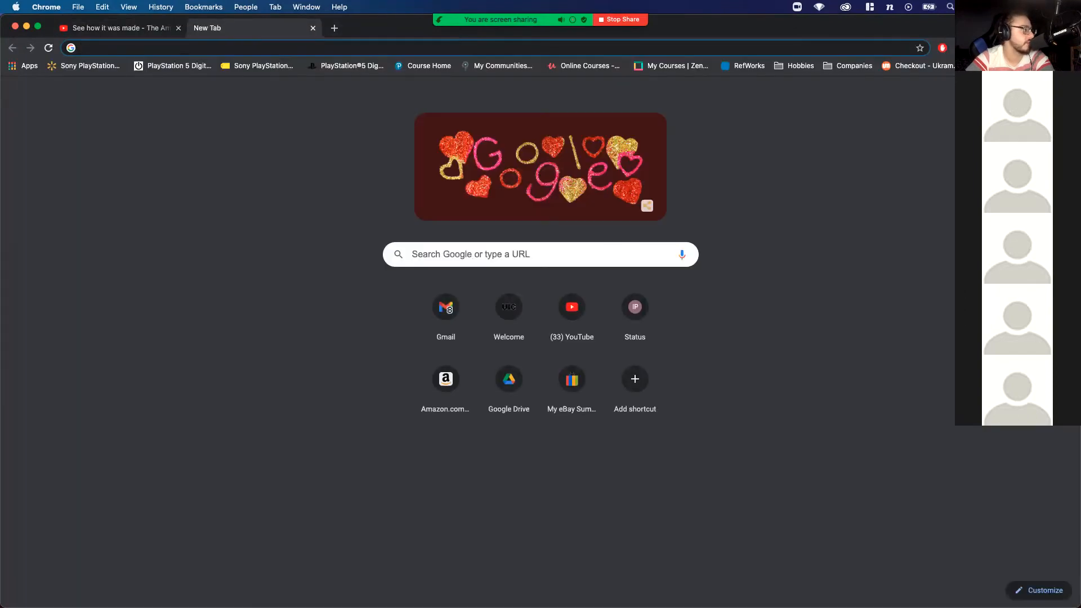
type("y2")
key("Return")
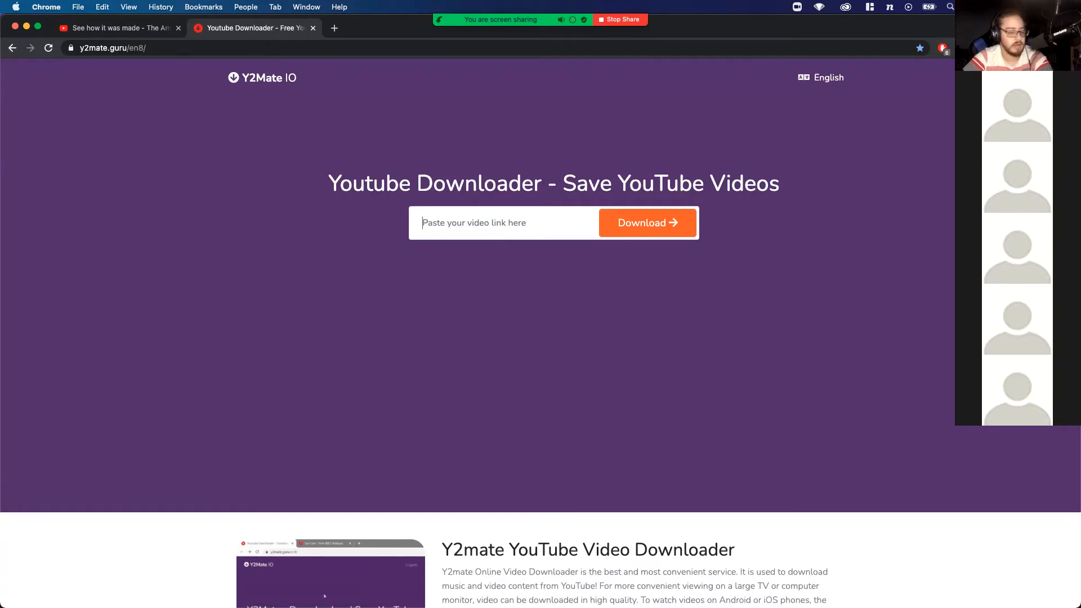
key("super+v")
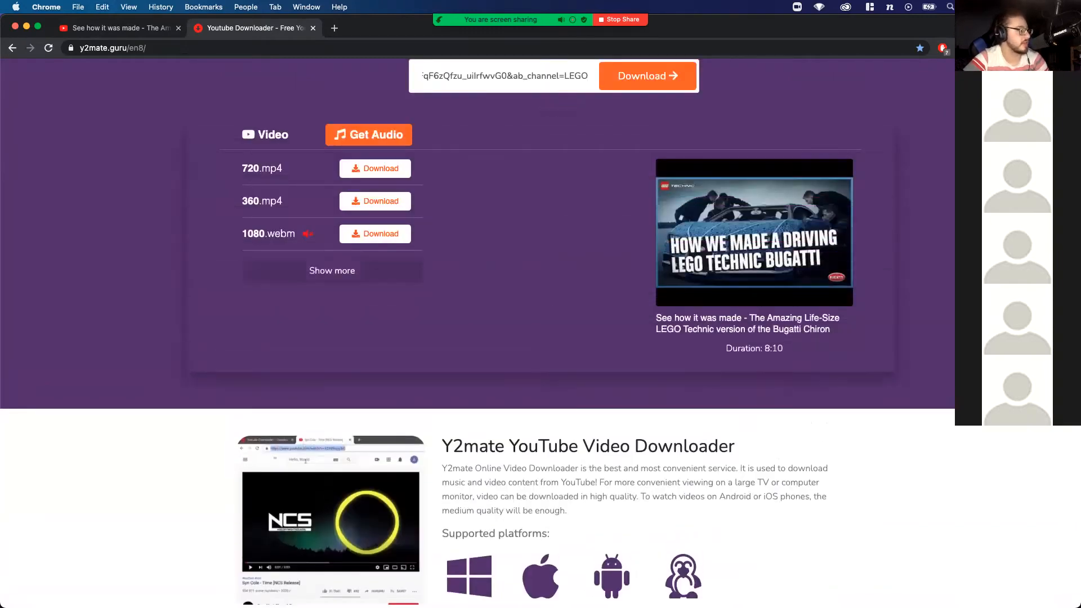
Show more download formats, download the Bugatti video as videoplayback.mp4 and close both browser tabs
left_click(331, 271)
left_click(374, 266)
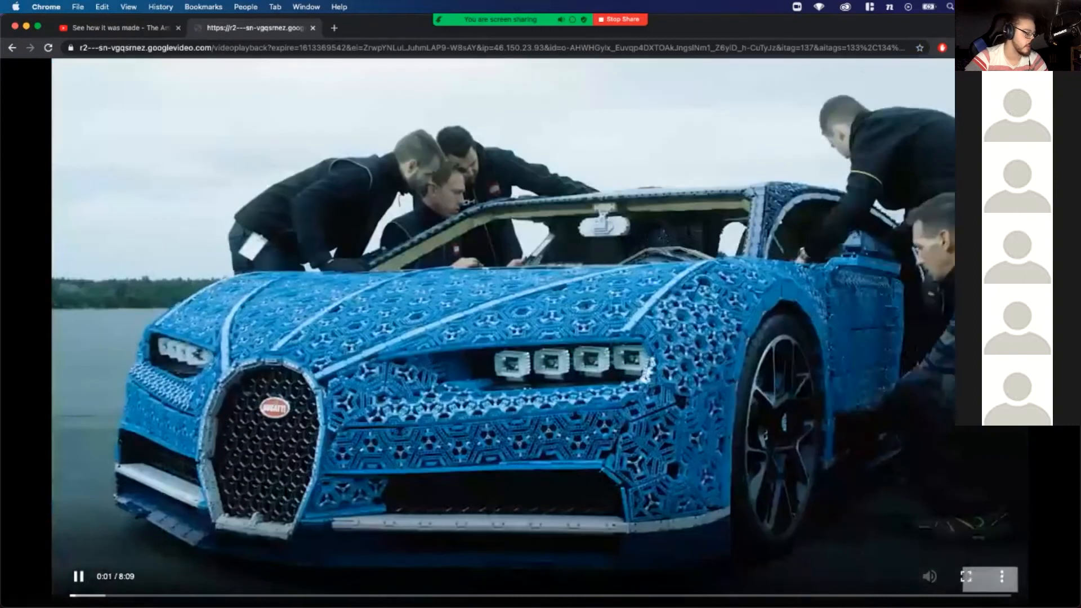
left_click(989, 576)
left_click(946, 551)
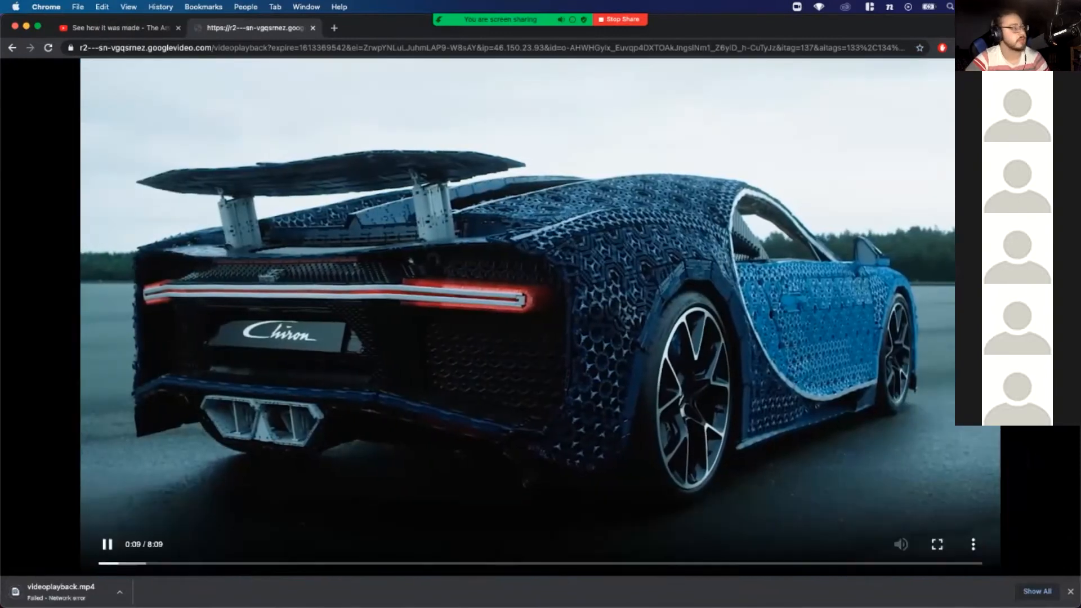
key("super+w")
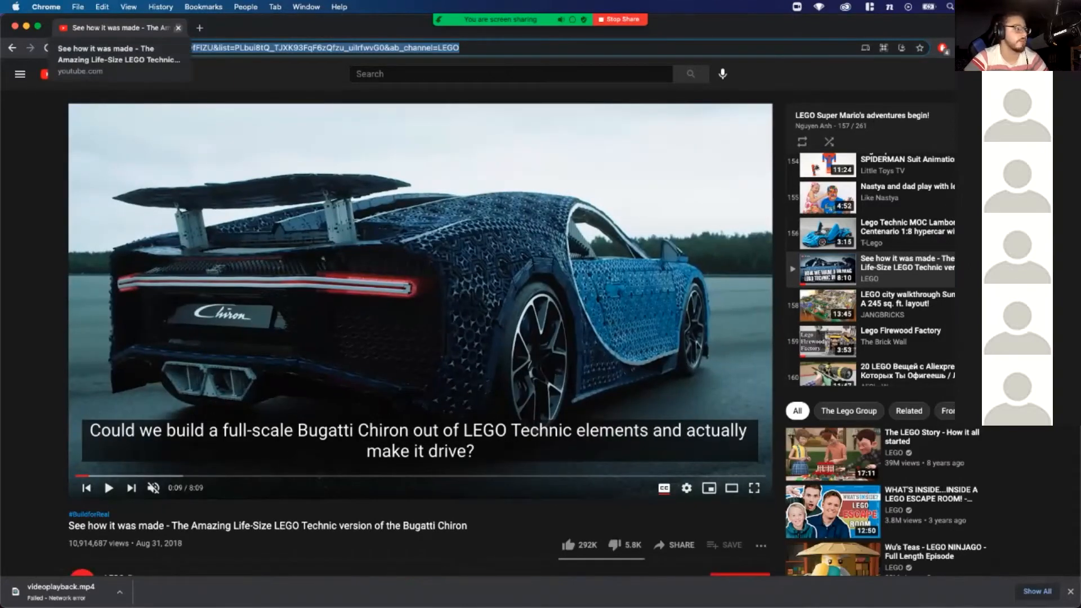
key("super+w")
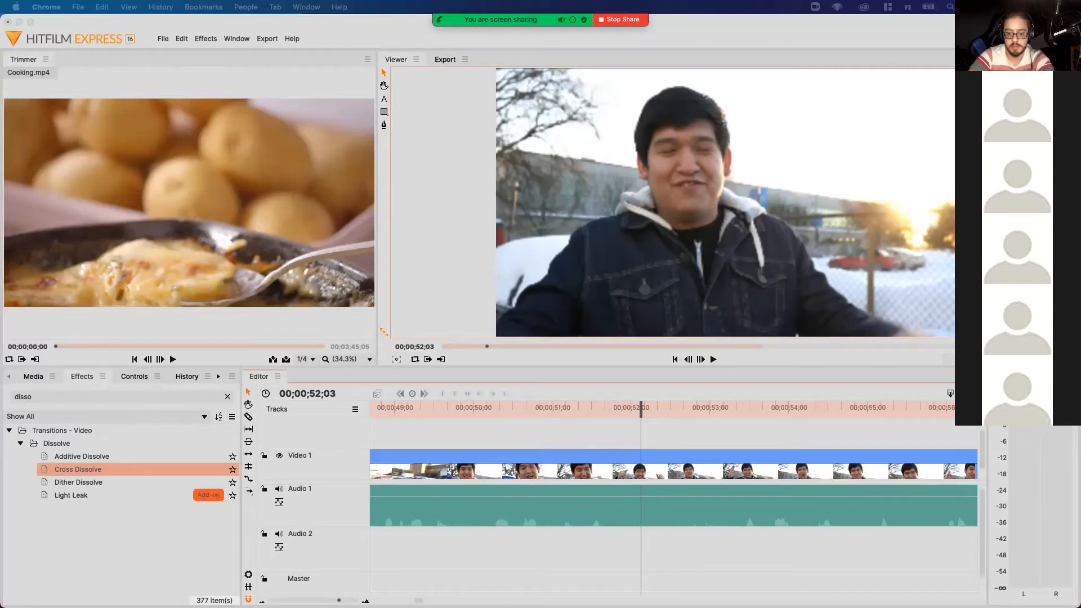
In Finder, arrange the Masterclass Week 2 folder by name and move the downloaded videoplayback.mp4 into it
left_click_drag(586, 154, 493, 120)
right_click(563, 254)
mouse_move(608, 346)
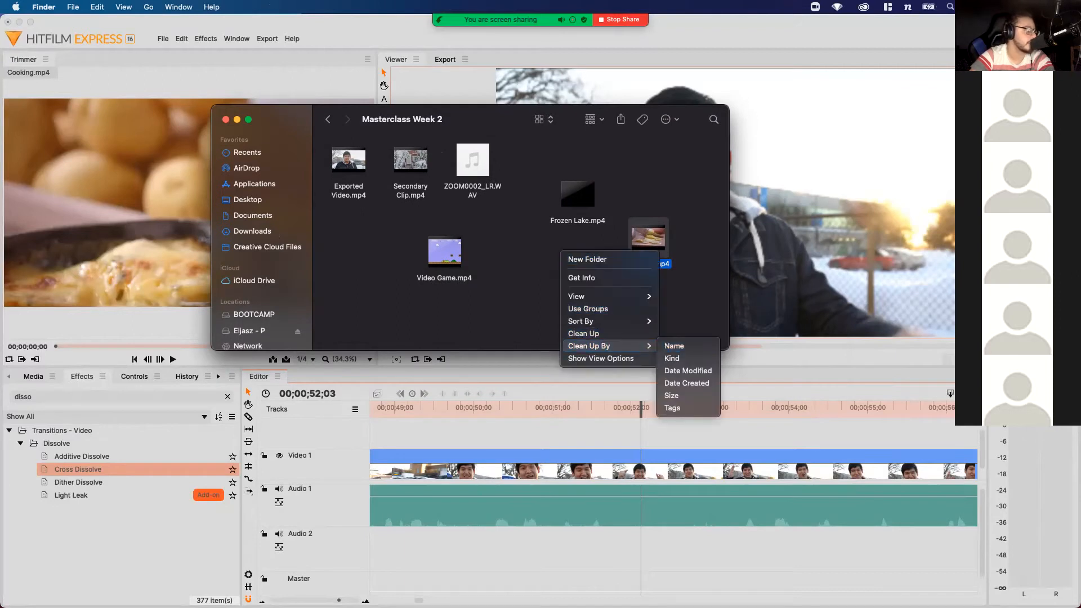
left_click(674, 346)
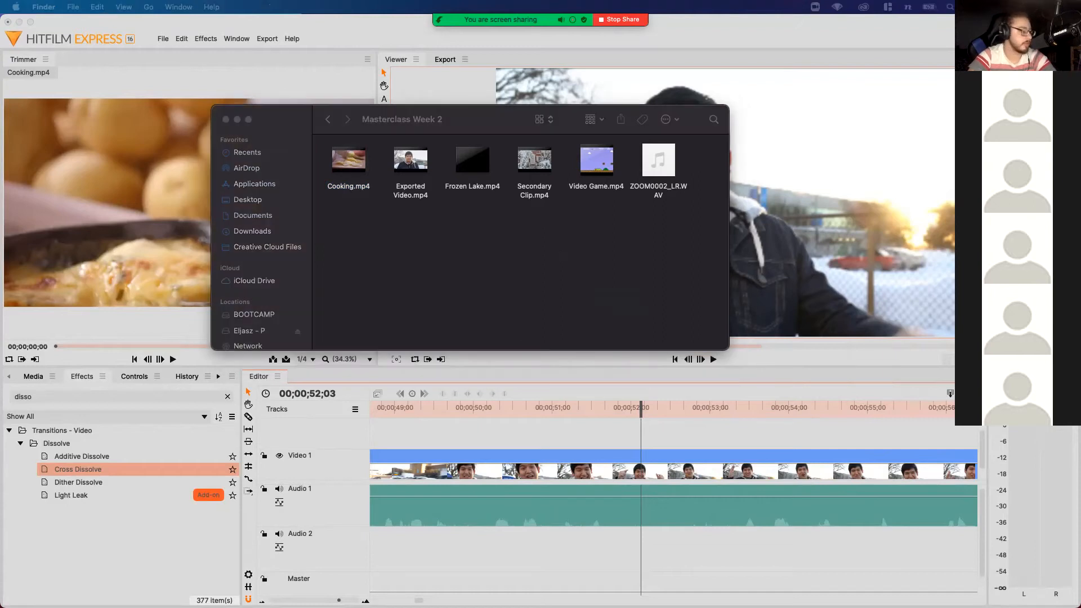
left_click(663, 582)
left_click_drag(664, 535, 491, 225)
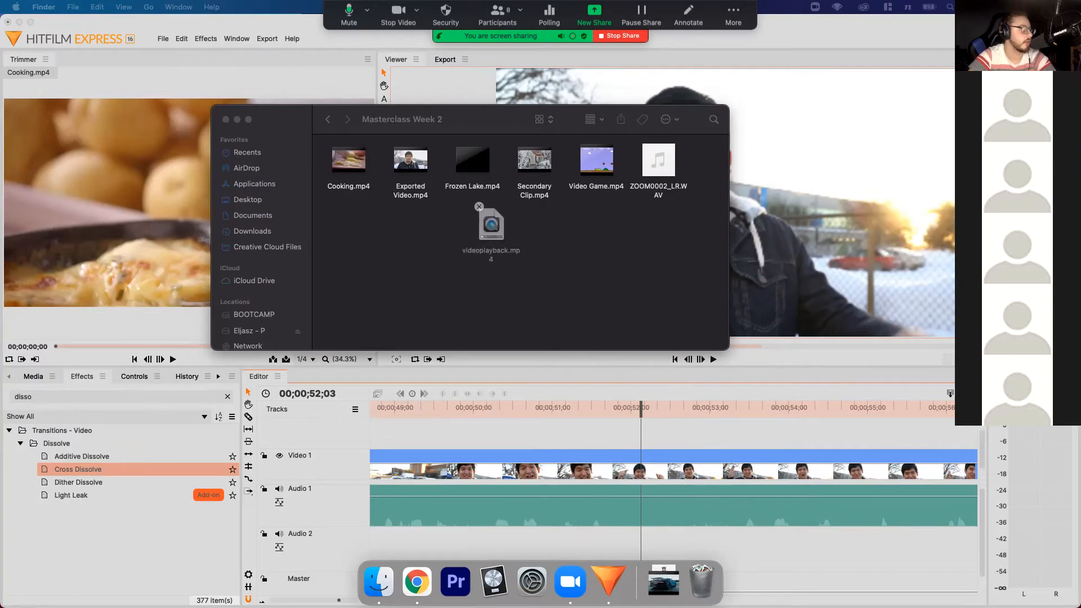
Rename the downloaded video in the Masterclass Week 2 folder as Car.mp4
key("Return")
type("Car")
key("Return")
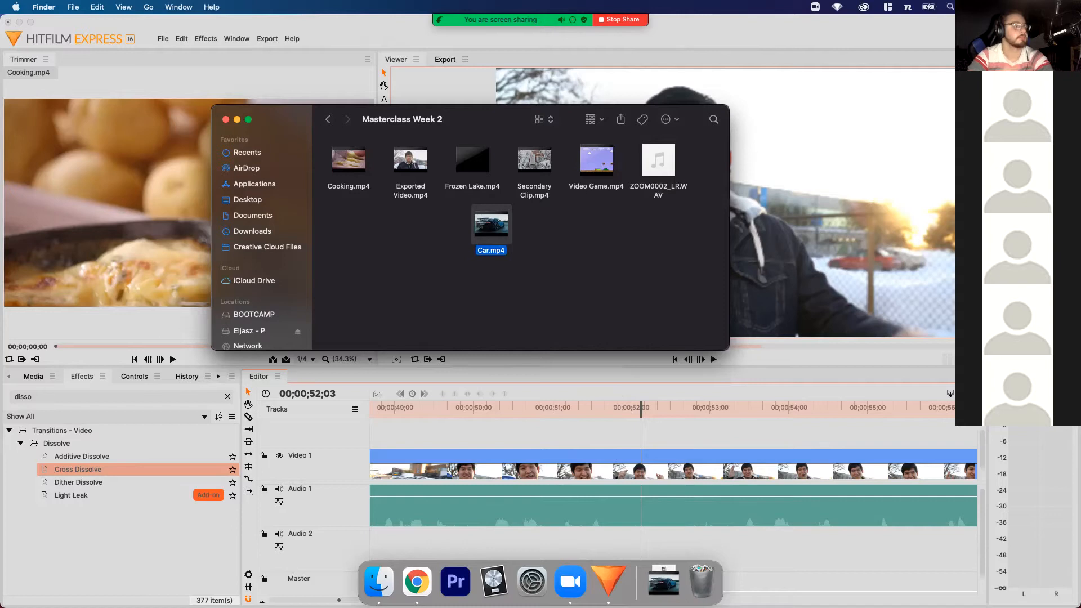
left_click(521, 276)
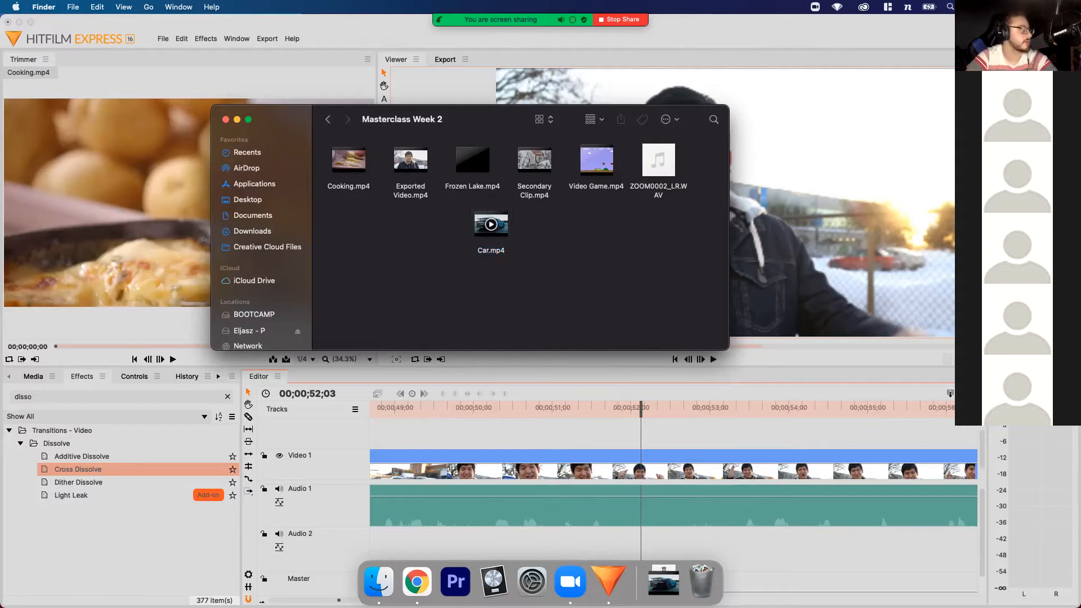
Import Car.mp4 from the Finder folder into the project media and minimize the Finder window
left_click(34, 376)
left_click(378, 582)
left_click_drag(491, 225, 124, 558)
key("super+m")
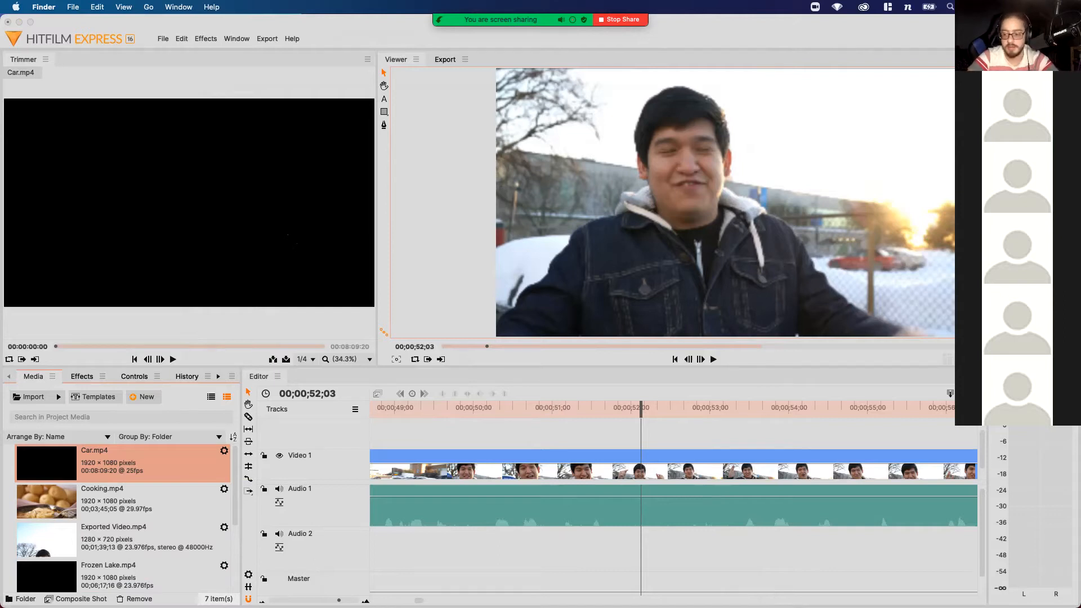
left_click(665, 554)
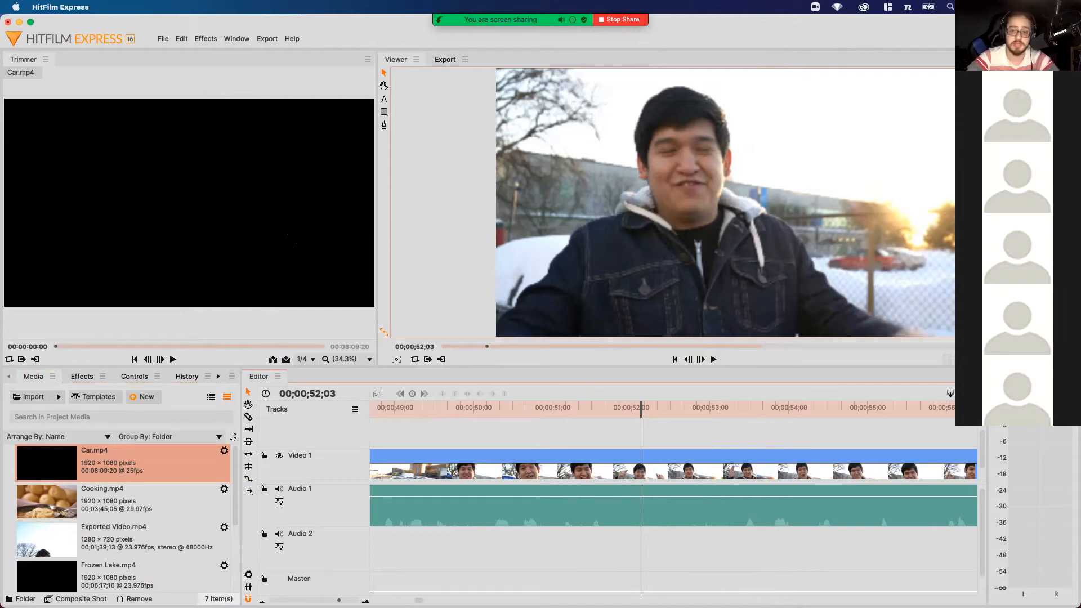
Place Car.mp4 on the Video 2 track above the interview, starting at about 00;00;51
scroll(674, 450, "left", 5)
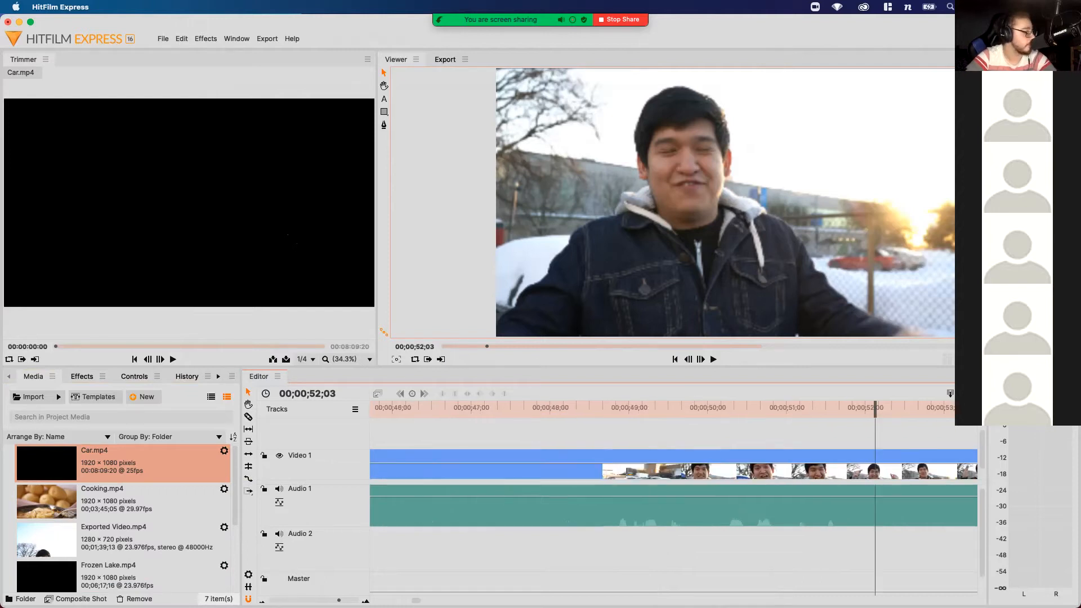
scroll(674, 451, "left", 2)
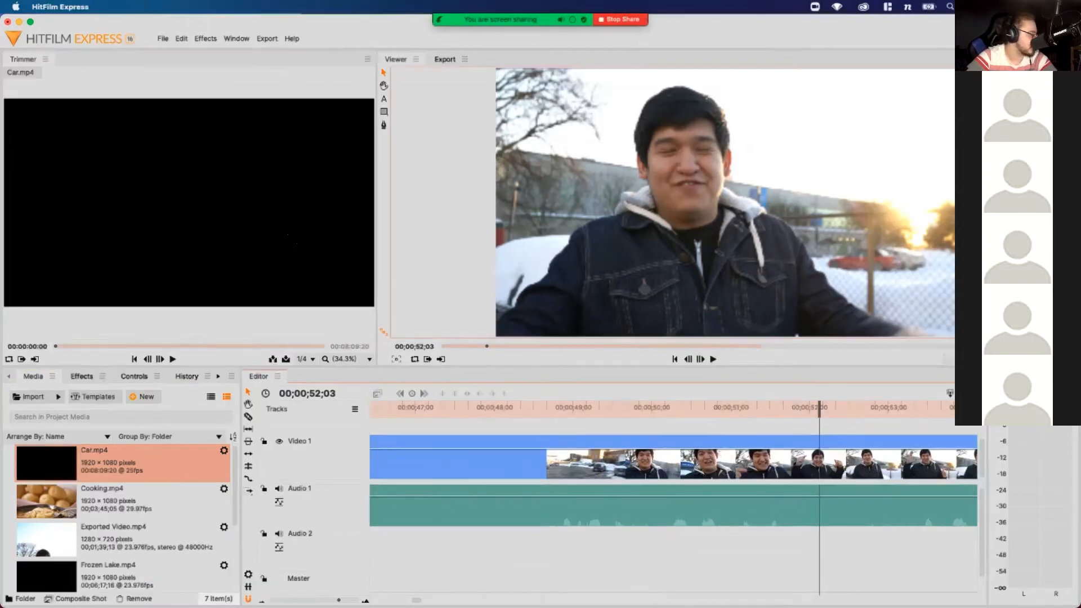
scroll(565, 495, "right", 1)
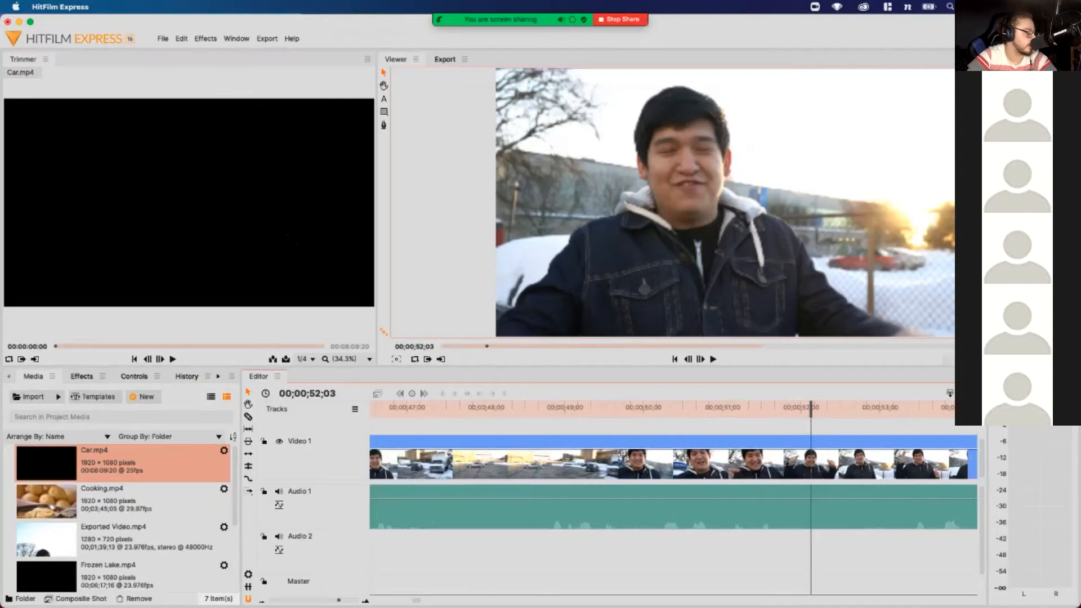
scroll(564, 468, "right", 2)
scroll(563, 468, "up", 2)
left_click_drag(46, 463, 728, 445)
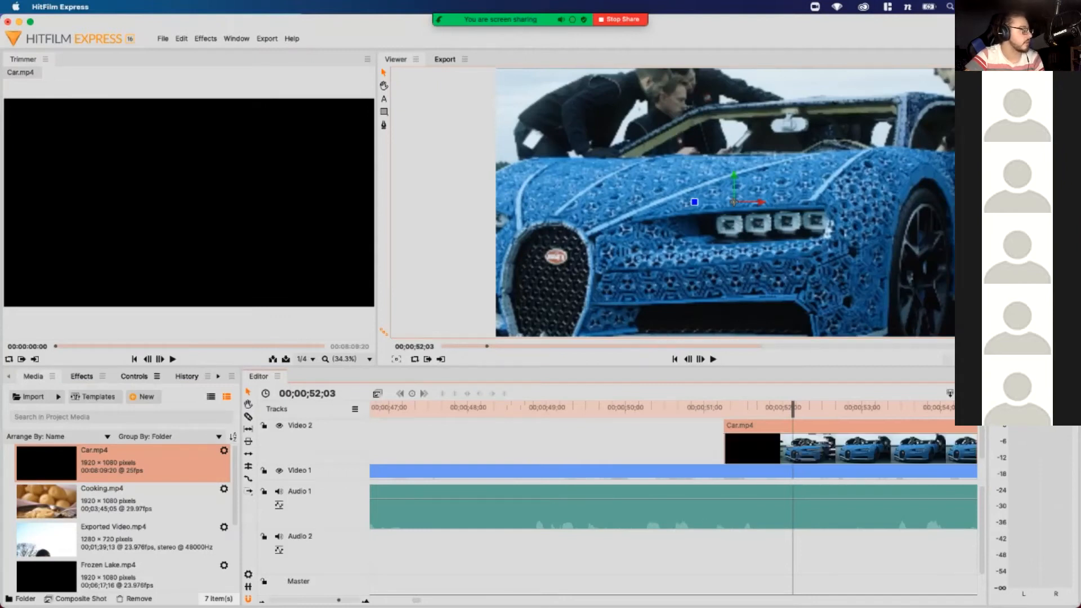
Set the Car.mp4 clip's scale to 67%, then try a 30% scale and undo it
left_click(135, 376)
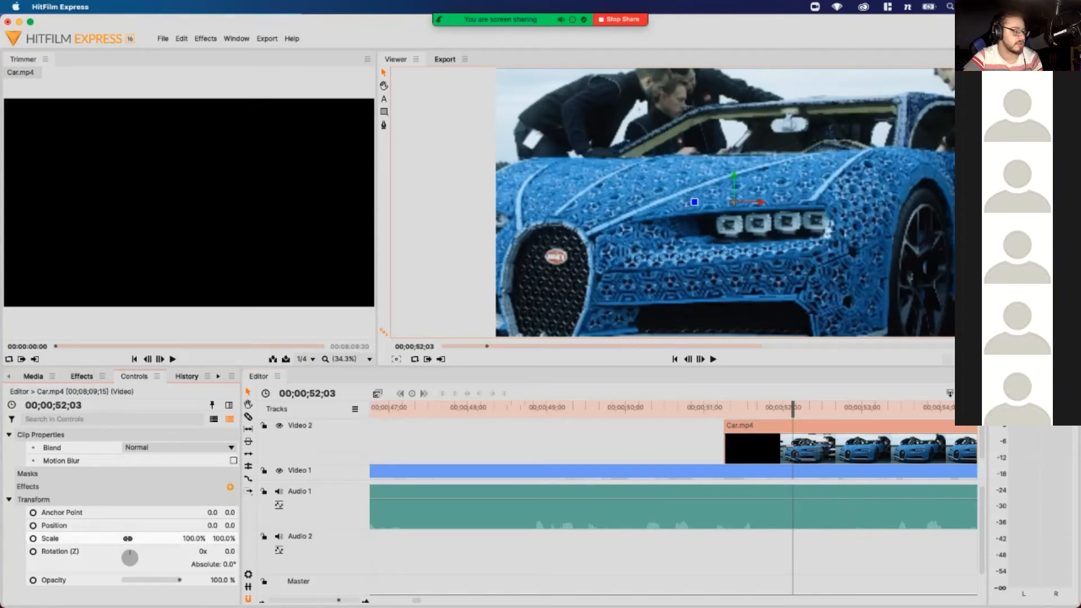
left_click(194, 539)
type("67")
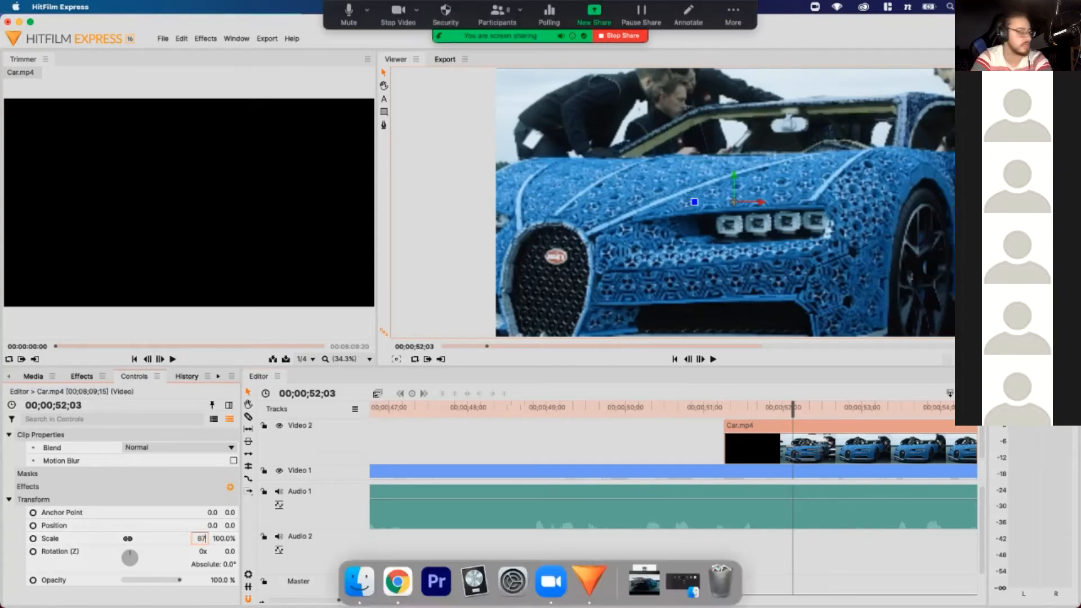
key("Return")
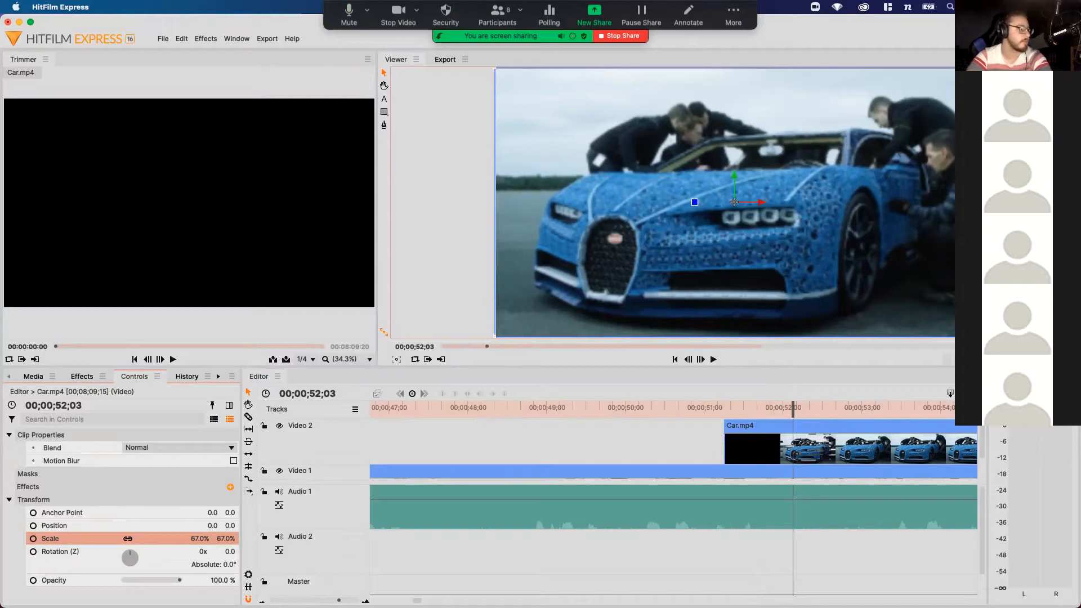
mouse_move(199, 538)
left_mouse_down()
mouse_move(297, 539)
mouse_move(178, 539)
left_mouse_up()
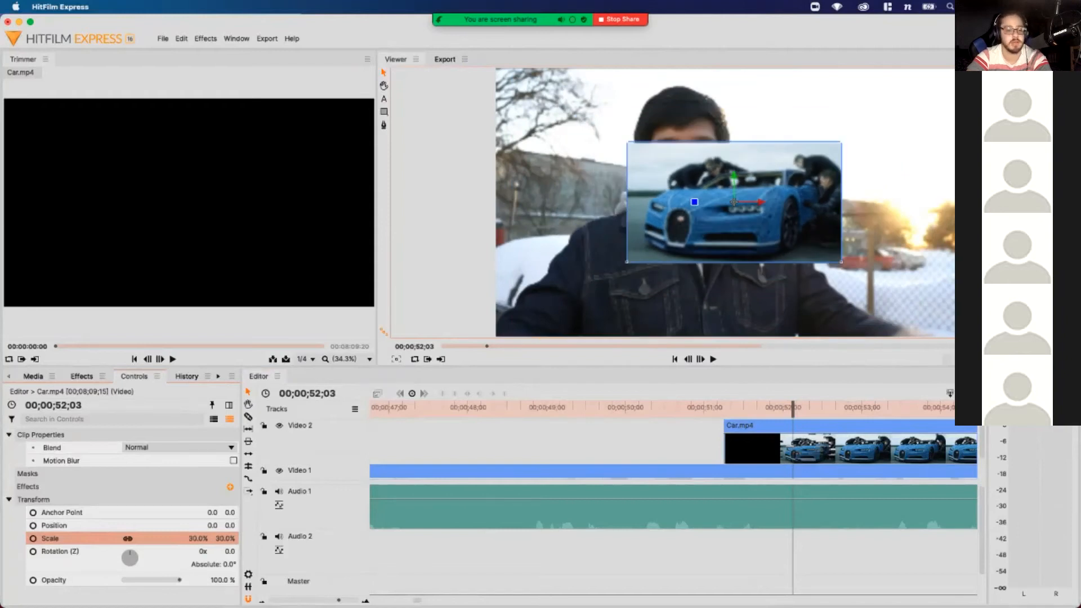
key("super+z")
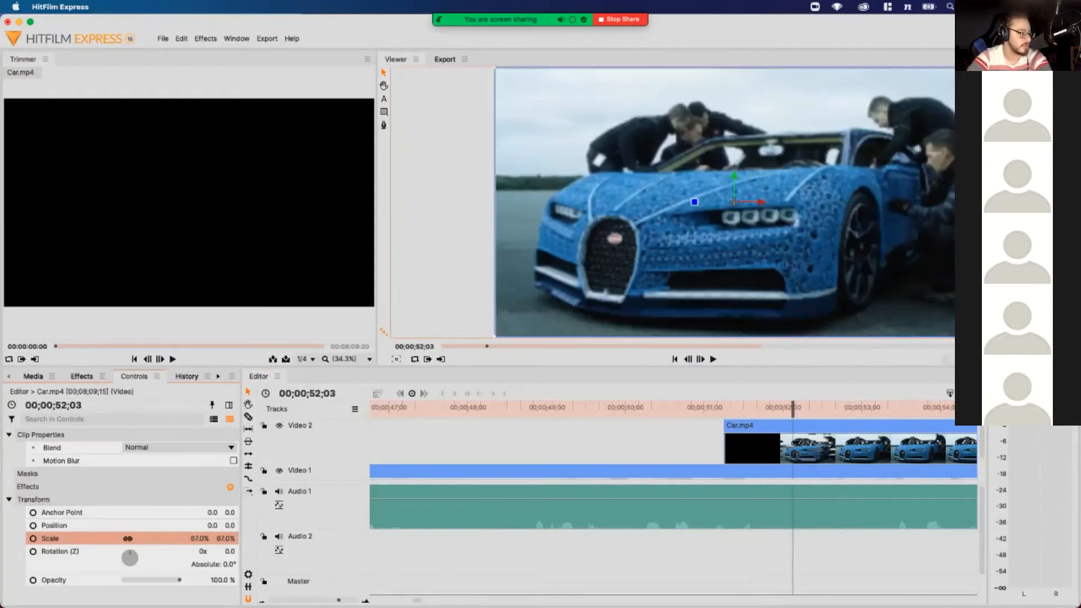
Play the timeline from 00;00;48;04 through the car overlay and stop at 00;00;59;12
scroll(673, 439, "left", 3)
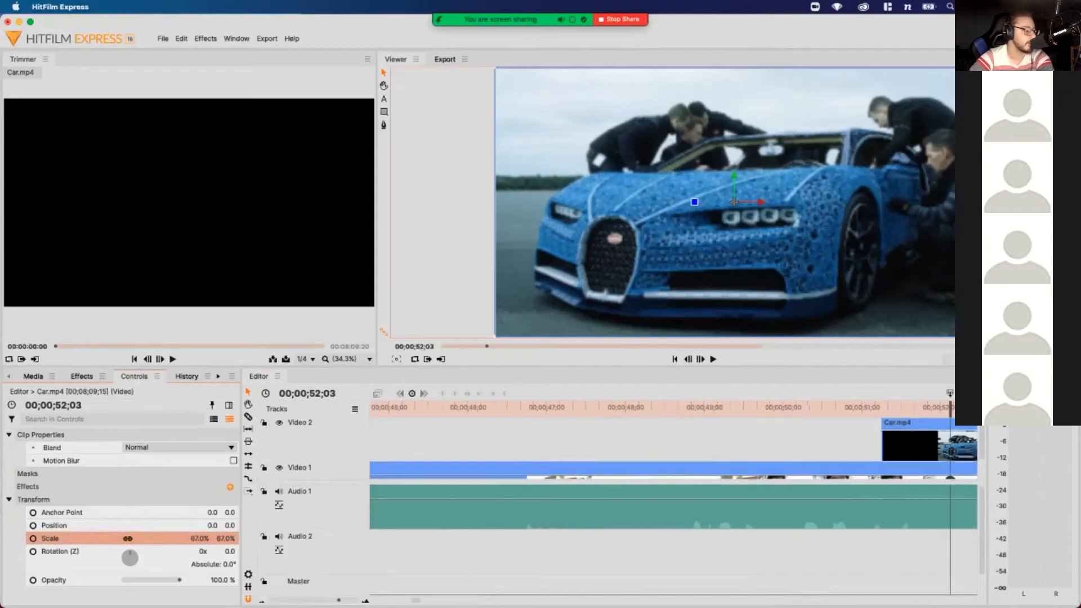
left_click_drag(697, 408, 639, 408)
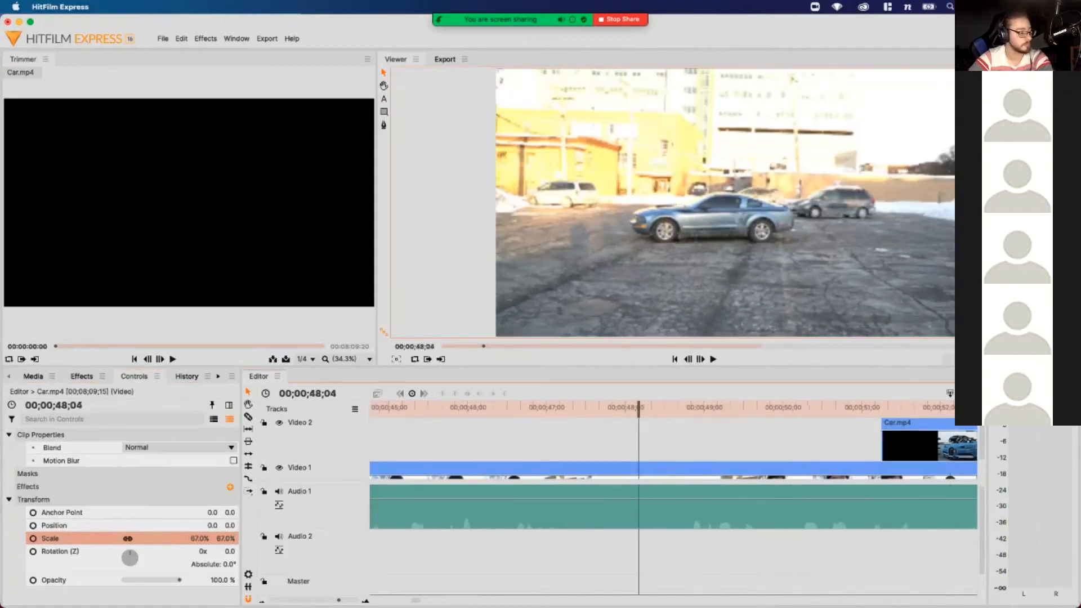
key("space")
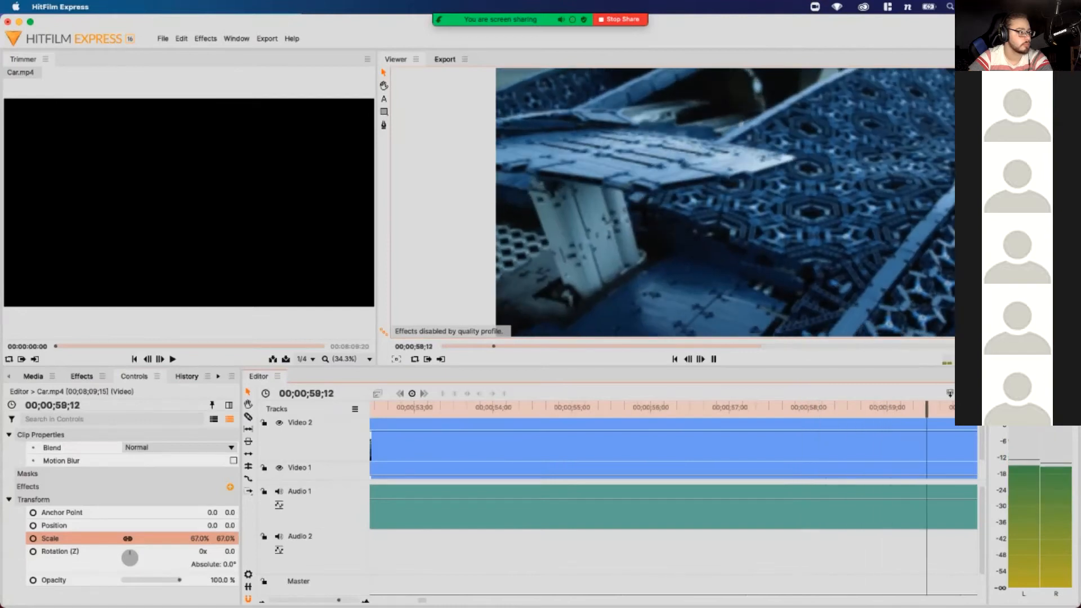
key("space")
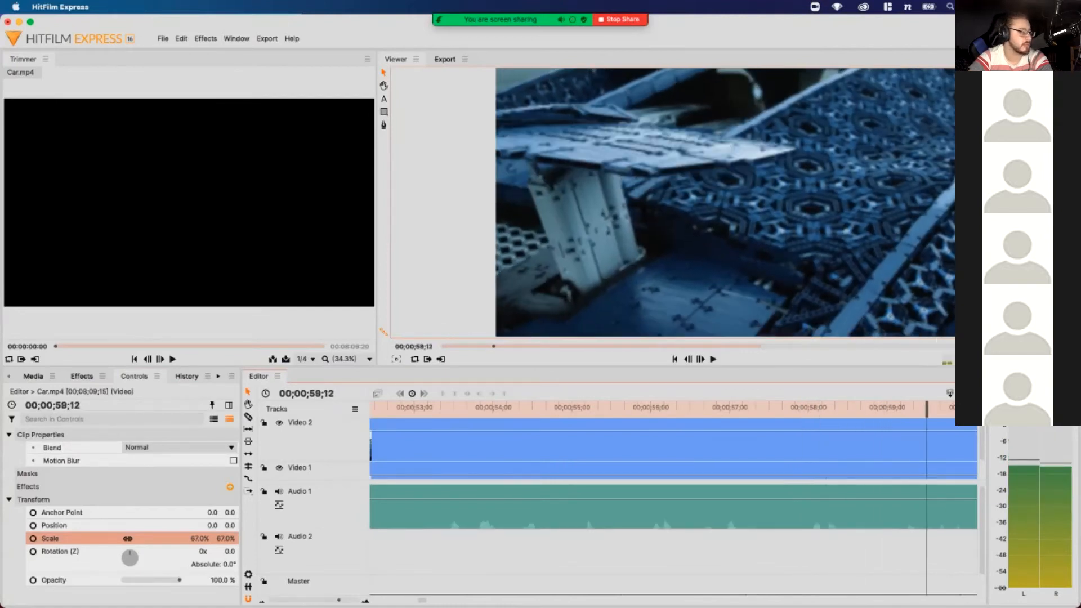
Slice Car.mp4 on Video 2 at 00;00;59;12 and delete the part after the cut
scroll(674, 451, "left", 4)
scroll(673, 450, "down", 1)
scroll(816, 451, "up", 1)
scroll(816, 451, "right", 5)
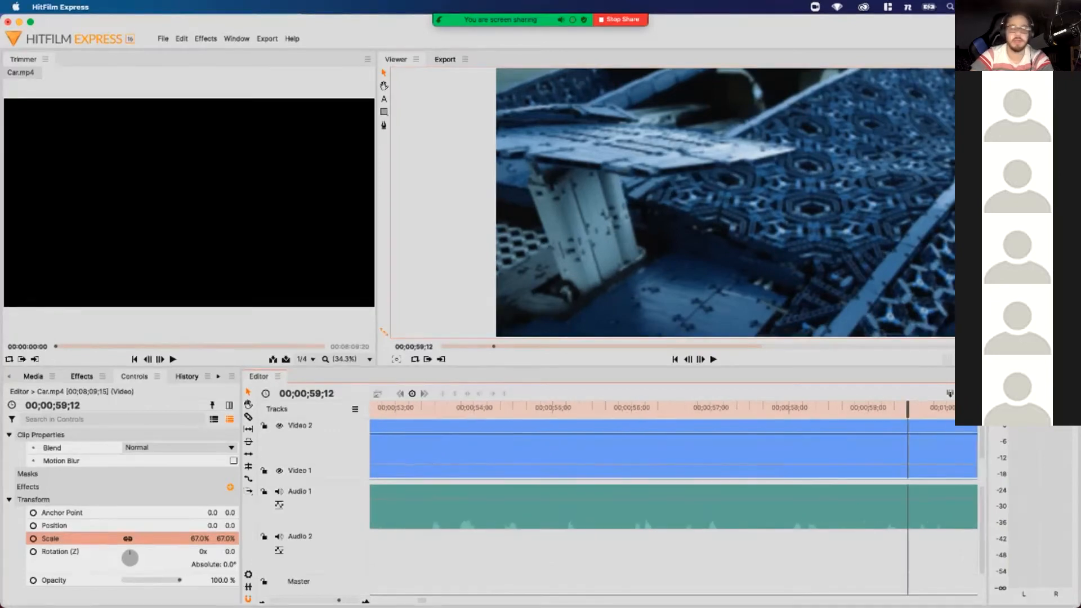
key("c")
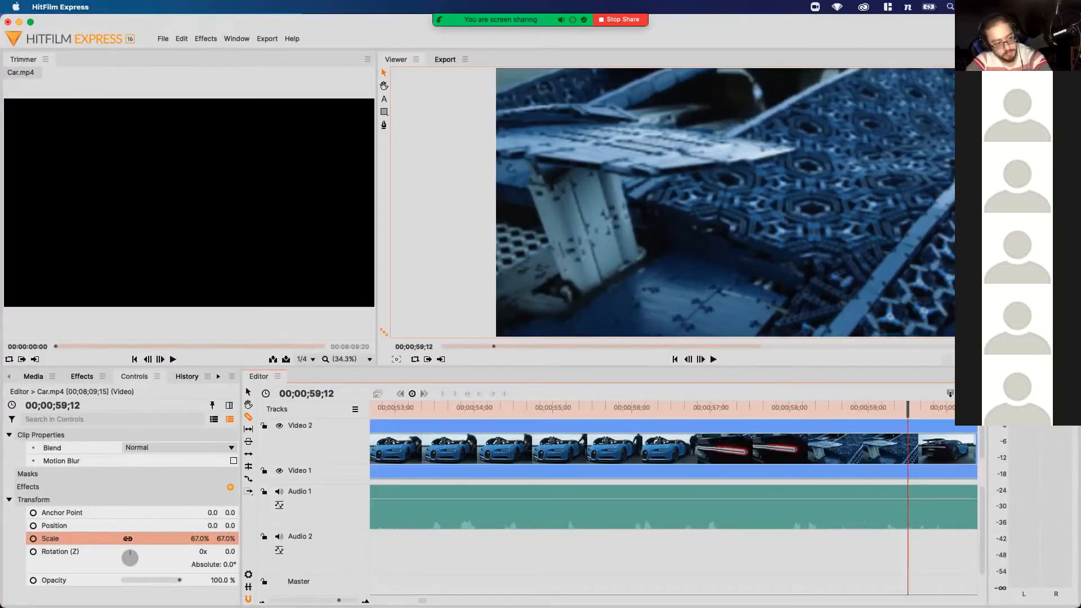
left_click(908, 450)
scroll(907, 450, "right", 5)
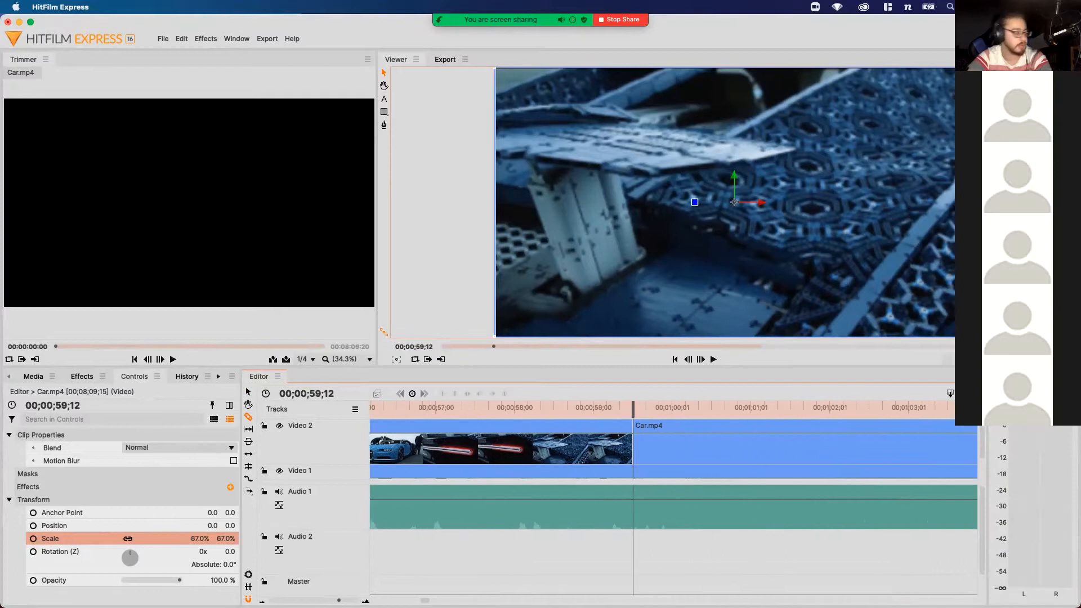
key("v")
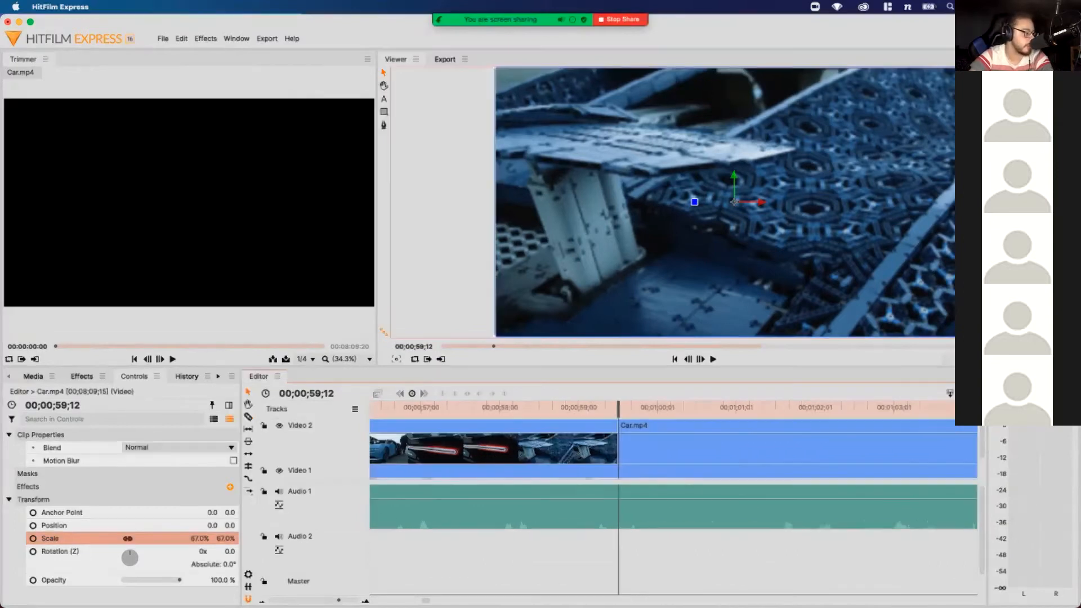
key("Delete")
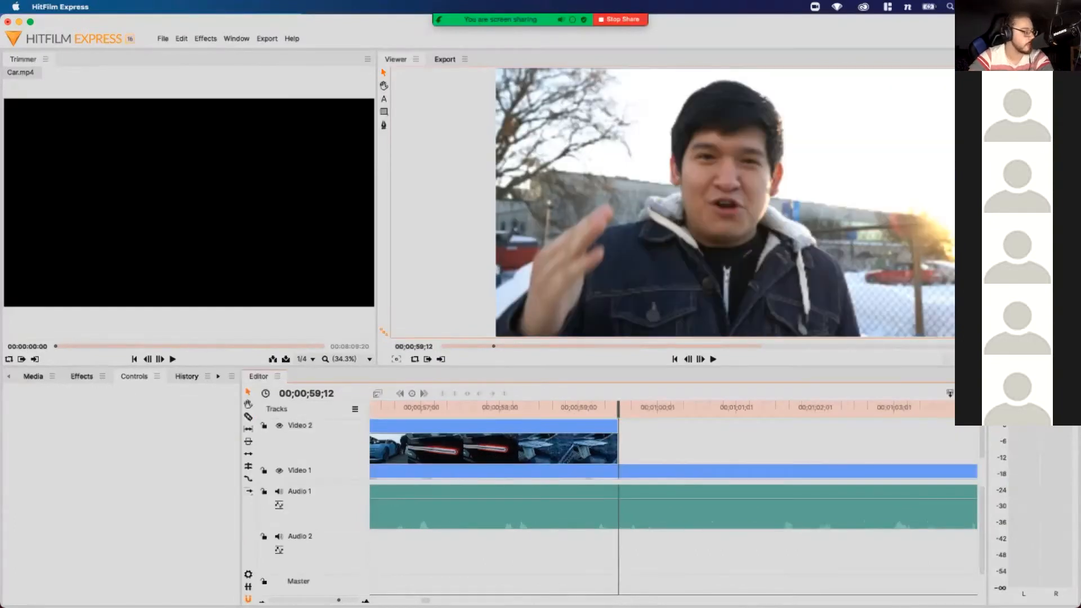
Slice the interview clip beneath Car.mp4 in two places, just inside the overlay's start and end
key("minus")
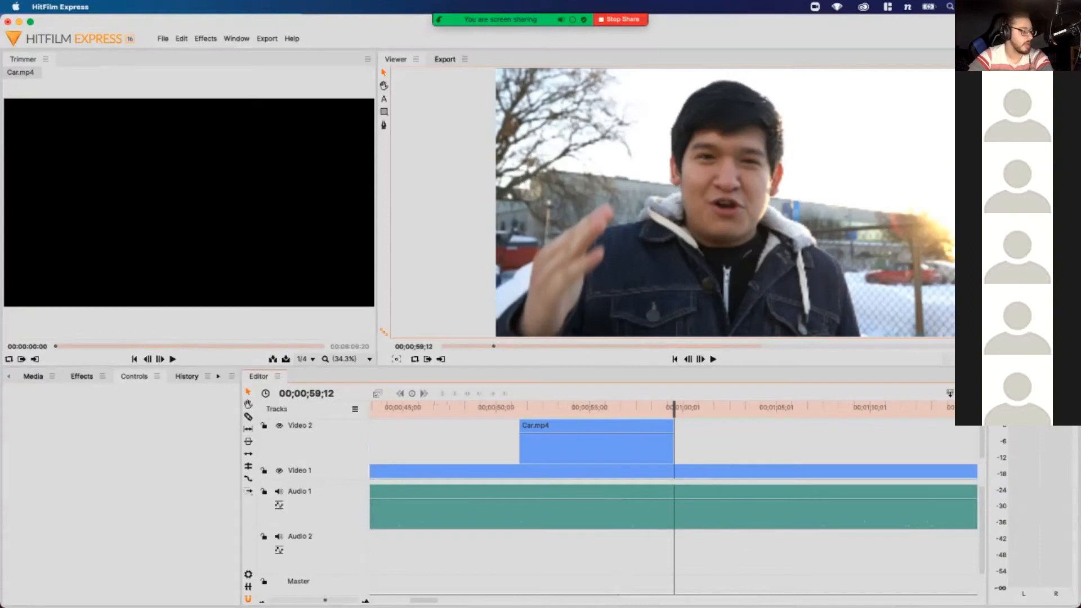
scroll(673, 495, "left", 5)
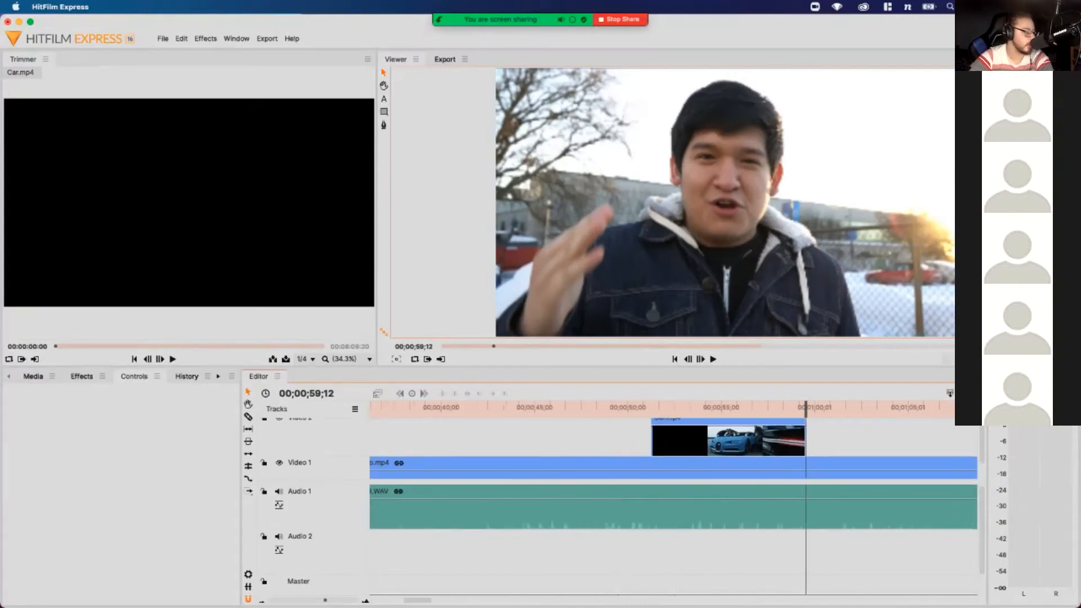
key("c")
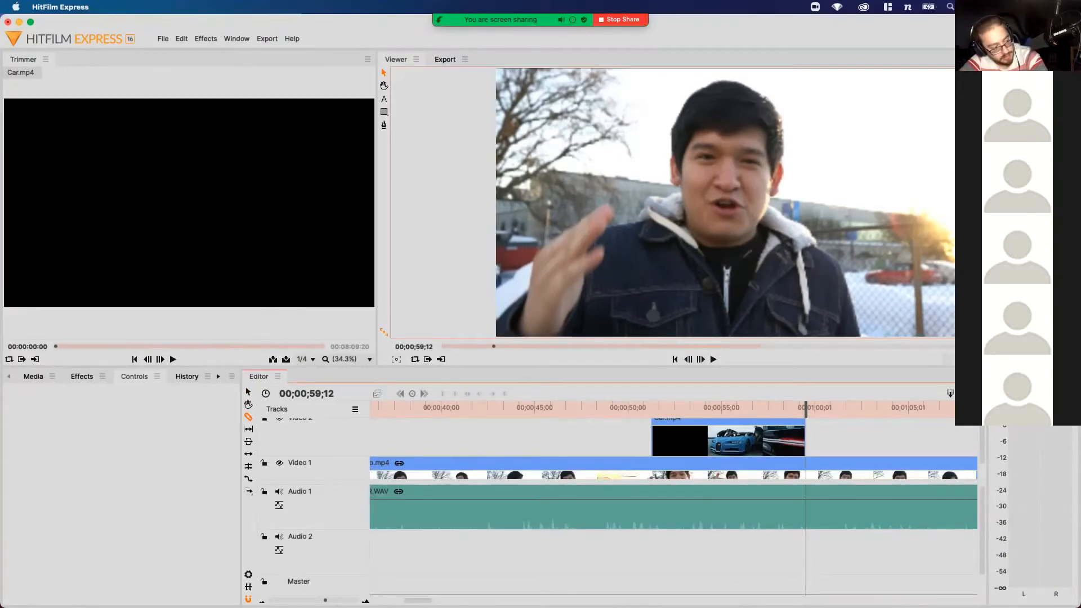
left_click(658, 467)
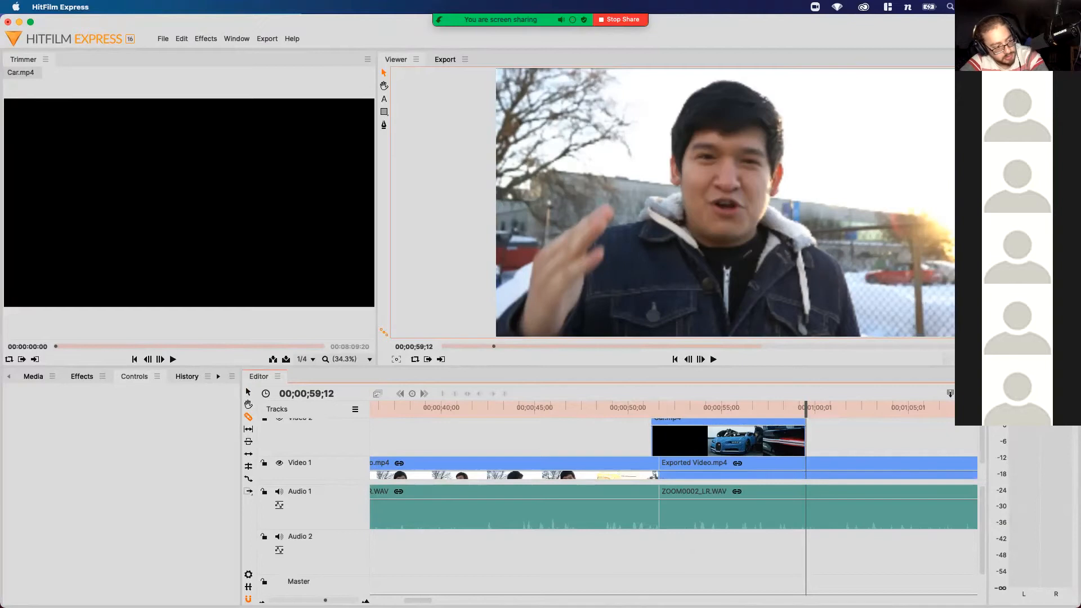
left_click(797, 468)
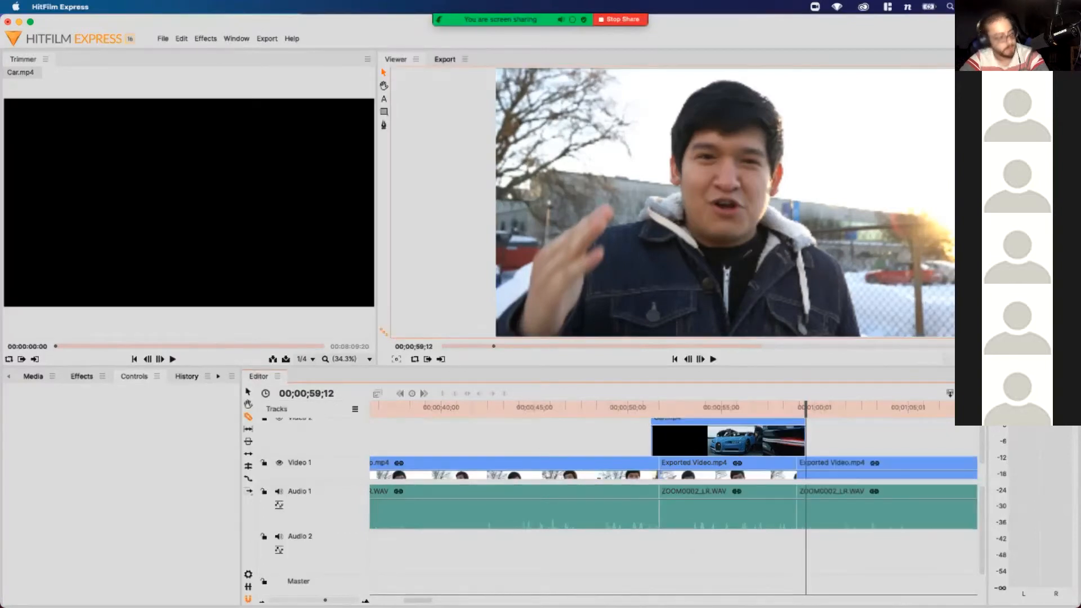
key("v")
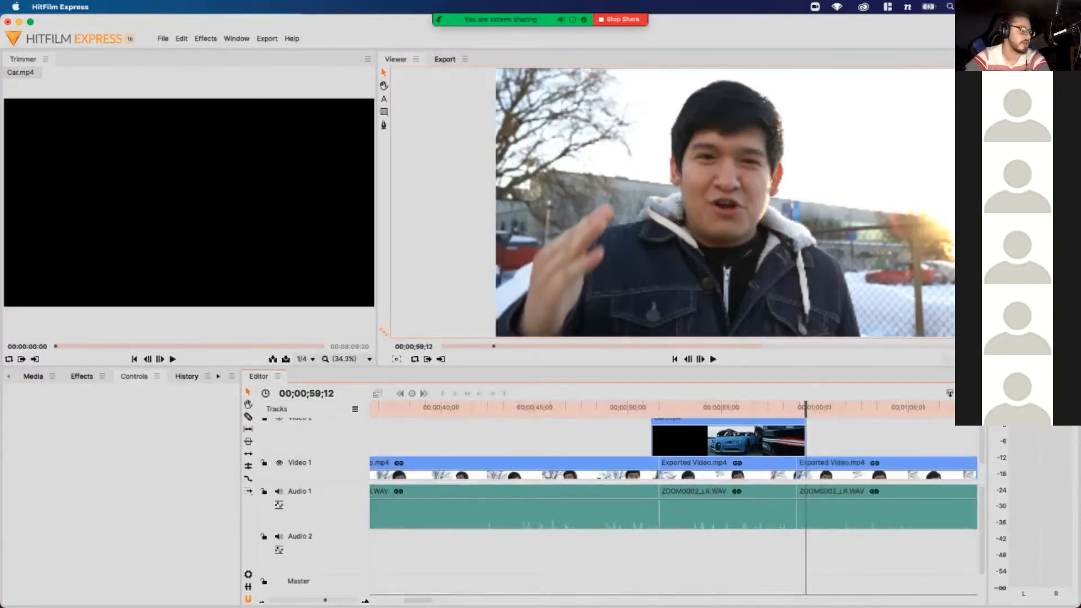
Select the cut interview segment beneath Car.mp4 and examine the earlier Video Game overlay section for comparison
left_click(726, 473)
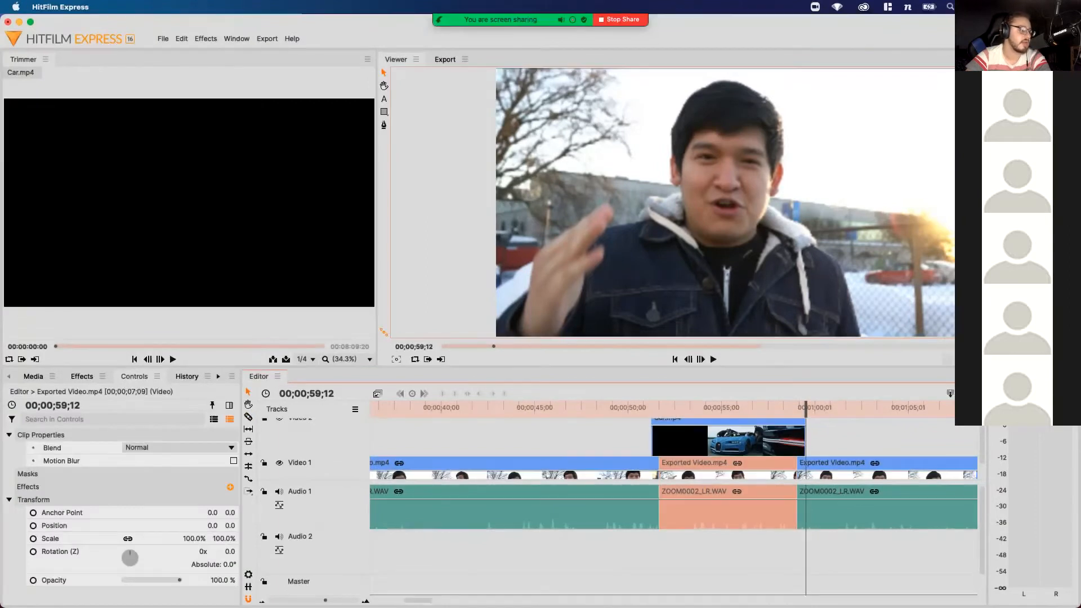
right_click(714, 465)
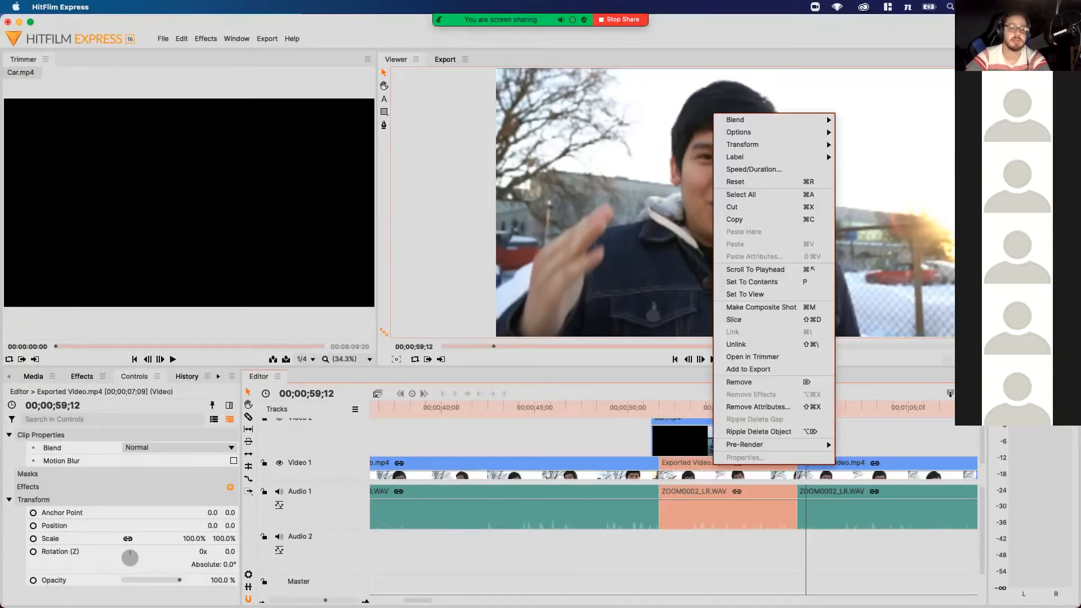
key("Escape")
scroll(714, 473, "left", 10)
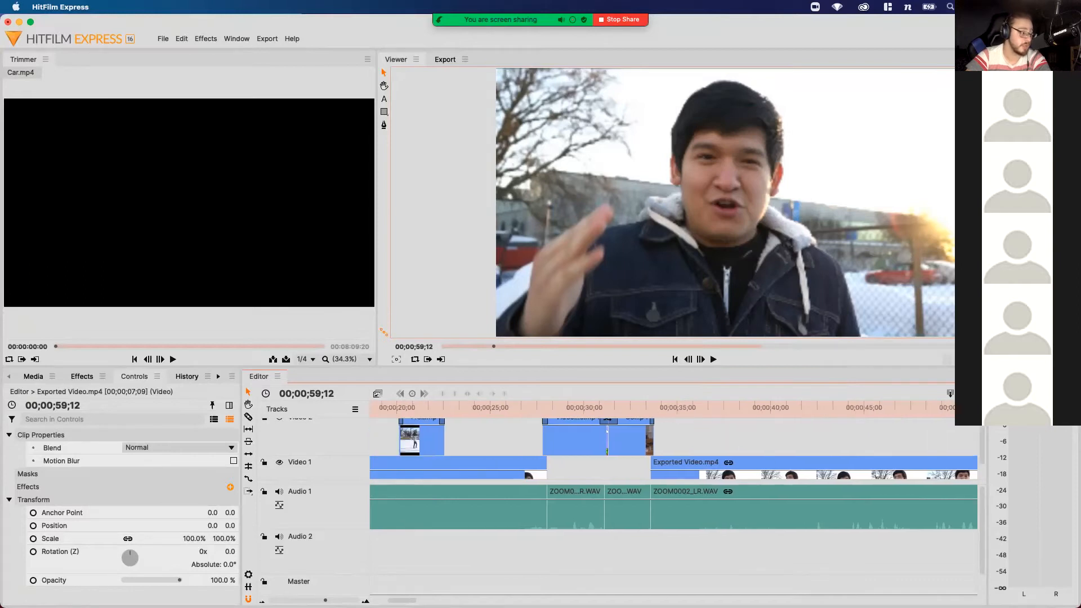
left_click(700, 407)
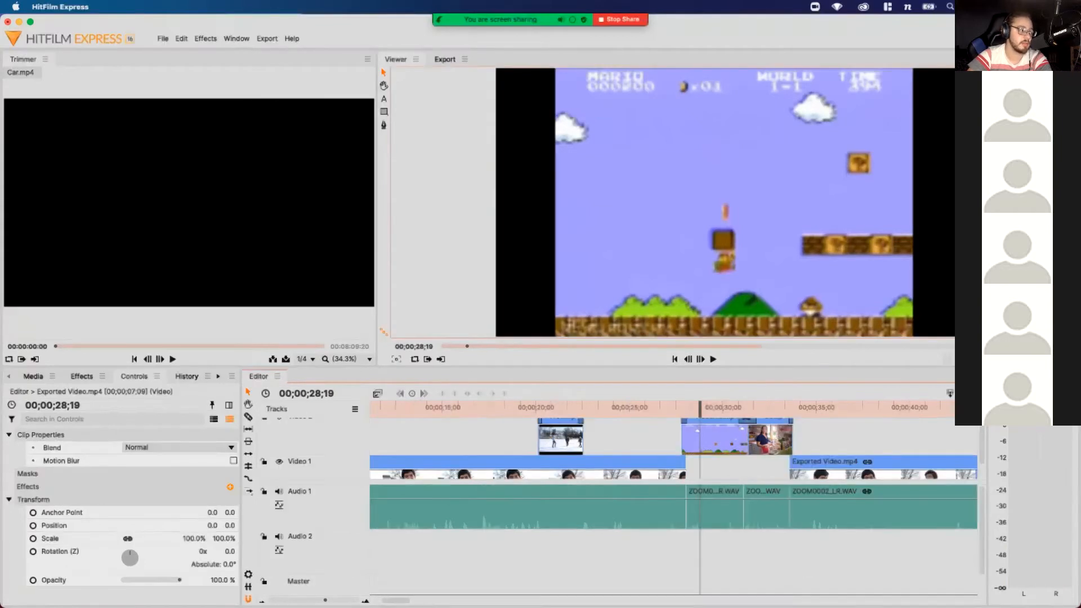
scroll(674, 479, "right", 5)
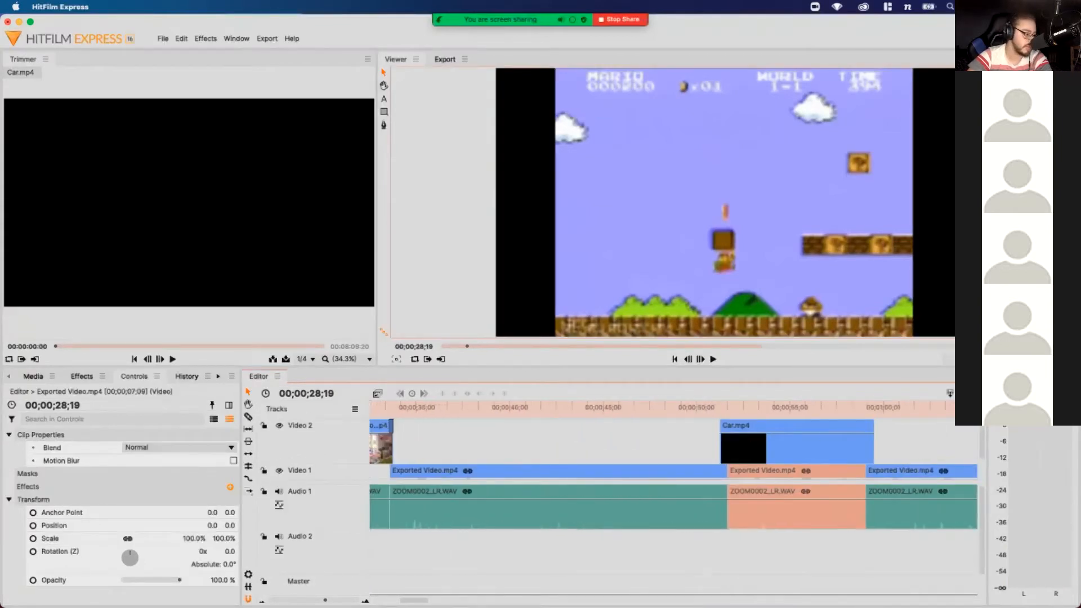
Unlink the interview segment beneath Car.mp4 from its audio and delete only the video part on Video 1
left_click(761, 406)
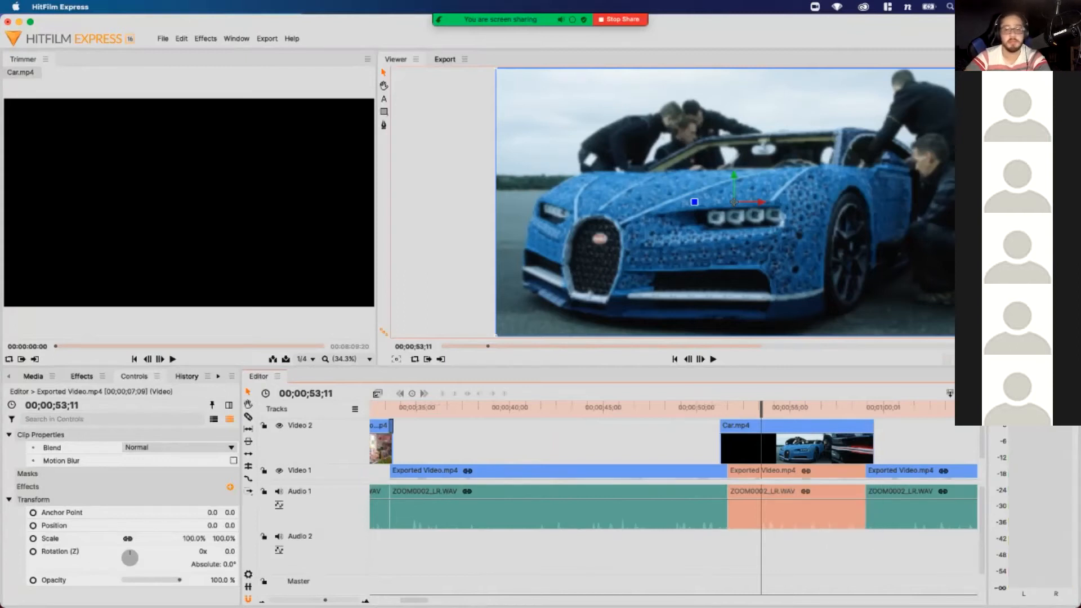
right_click(757, 469)
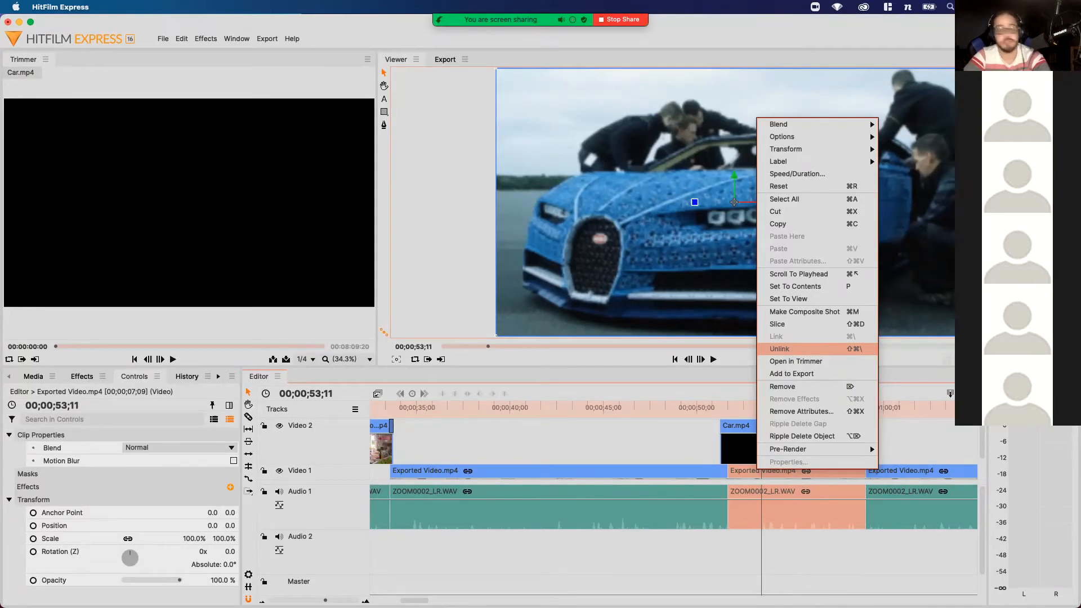
left_click(780, 348)
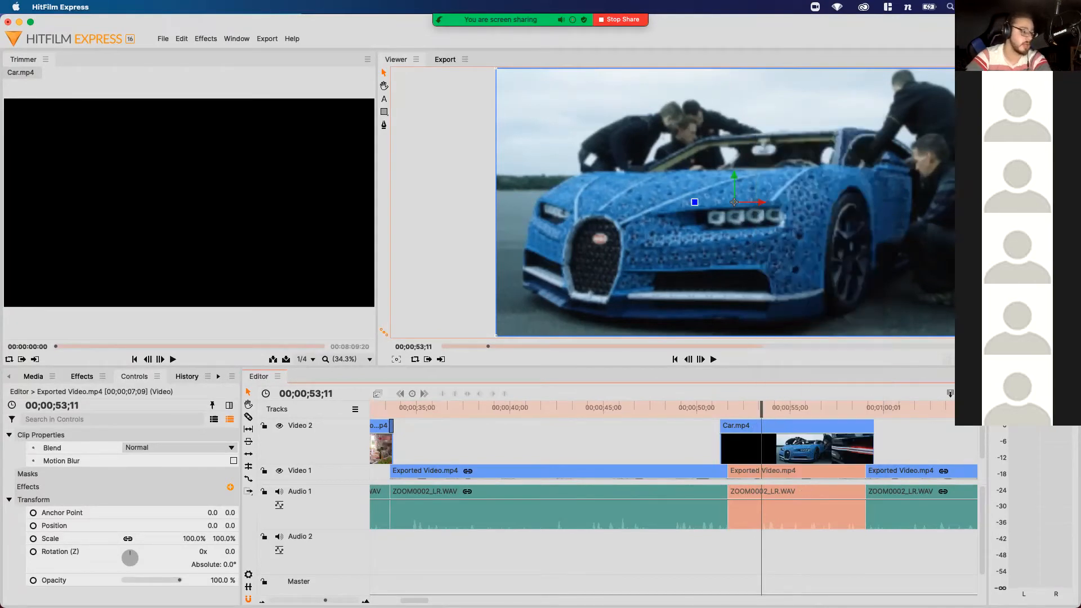
key("Delete")
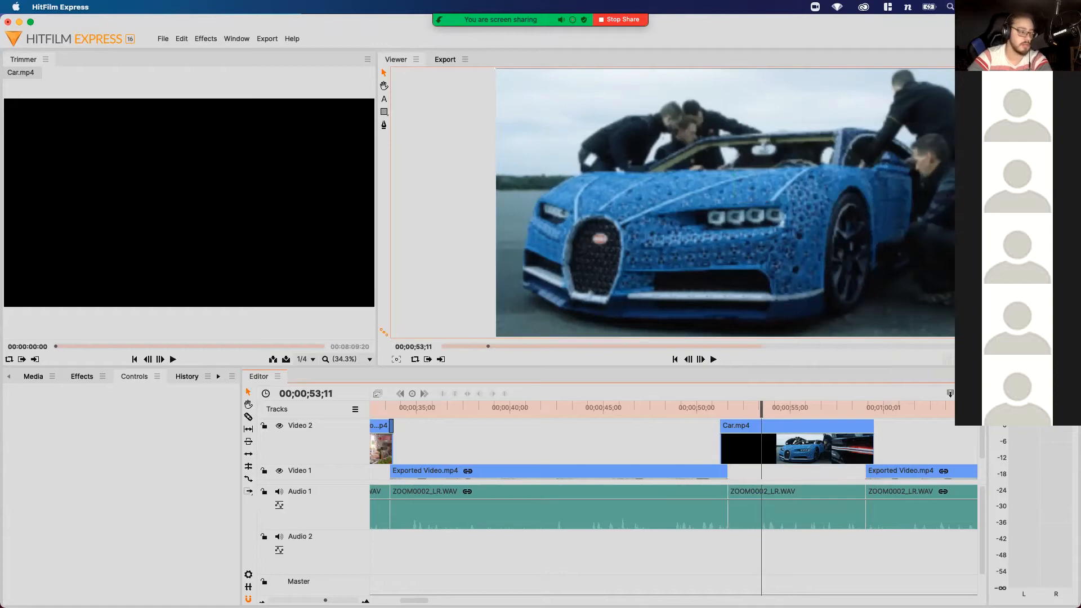
Play the car overlay section from 00;00;50;12 past its end and recheck the overlay's start
left_click_drag(714, 408, 706, 408)
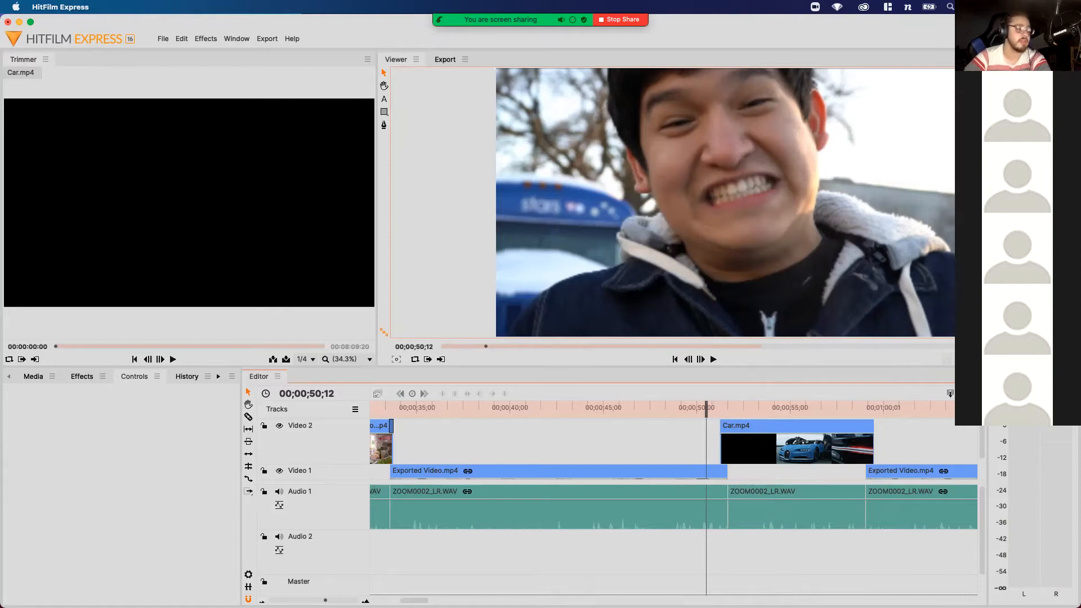
key("space")
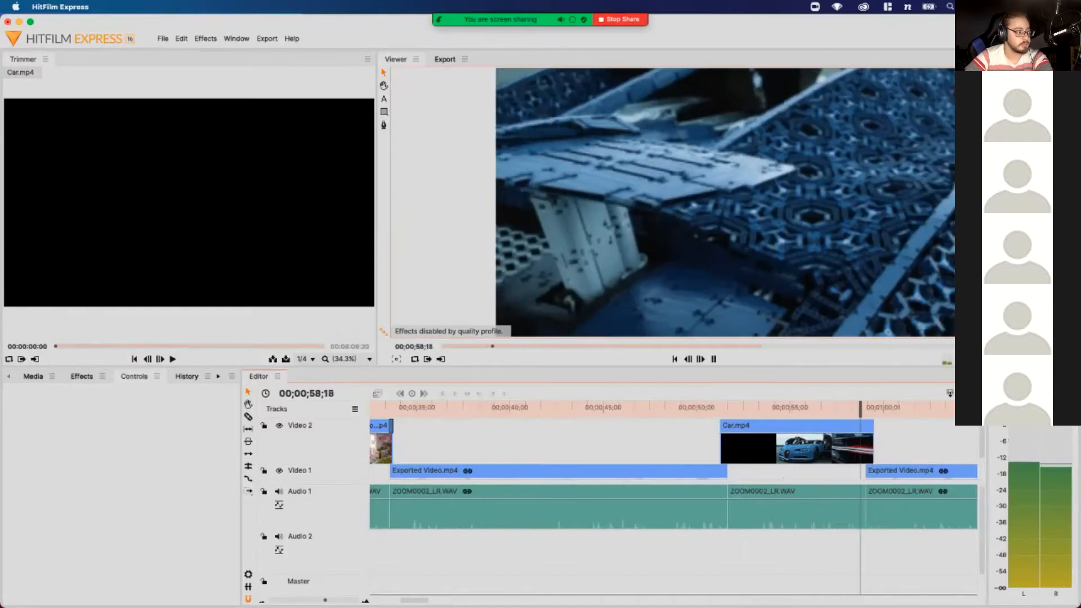
key("space")
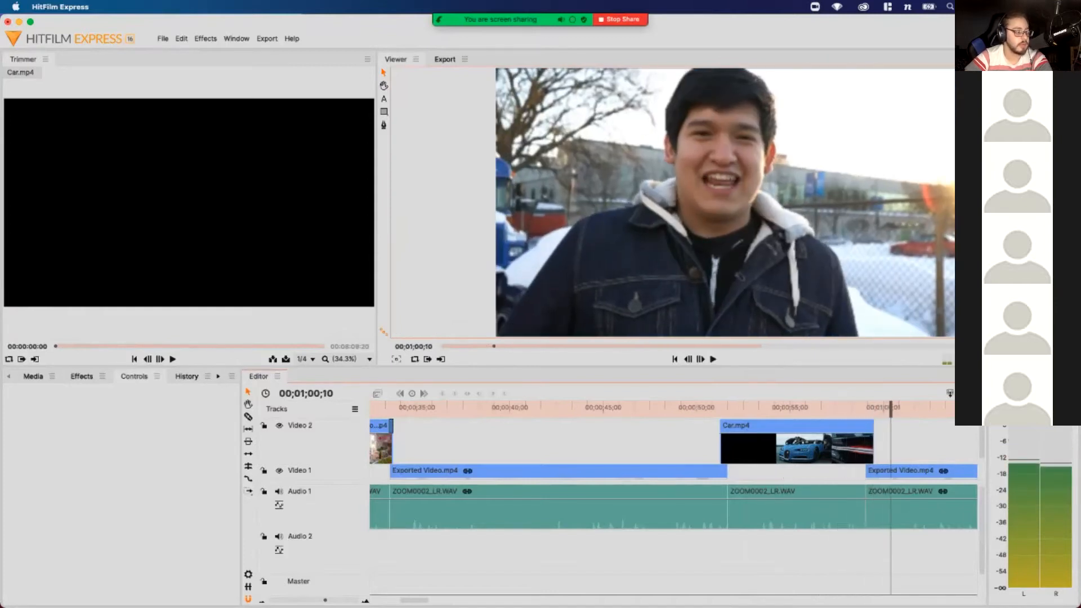
left_click_drag(891, 408, 717, 408)
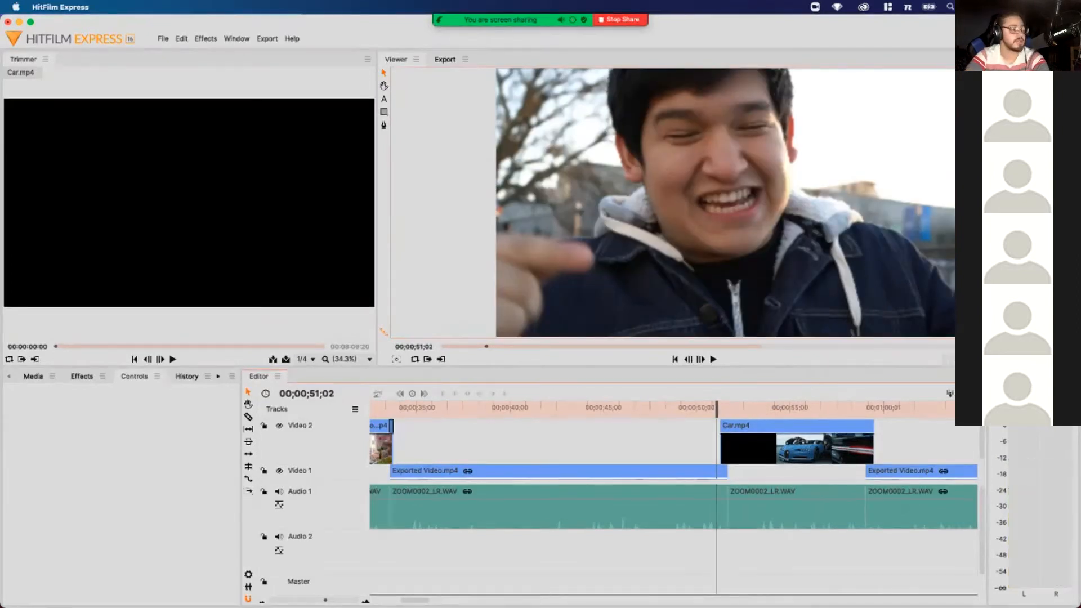
key("space")
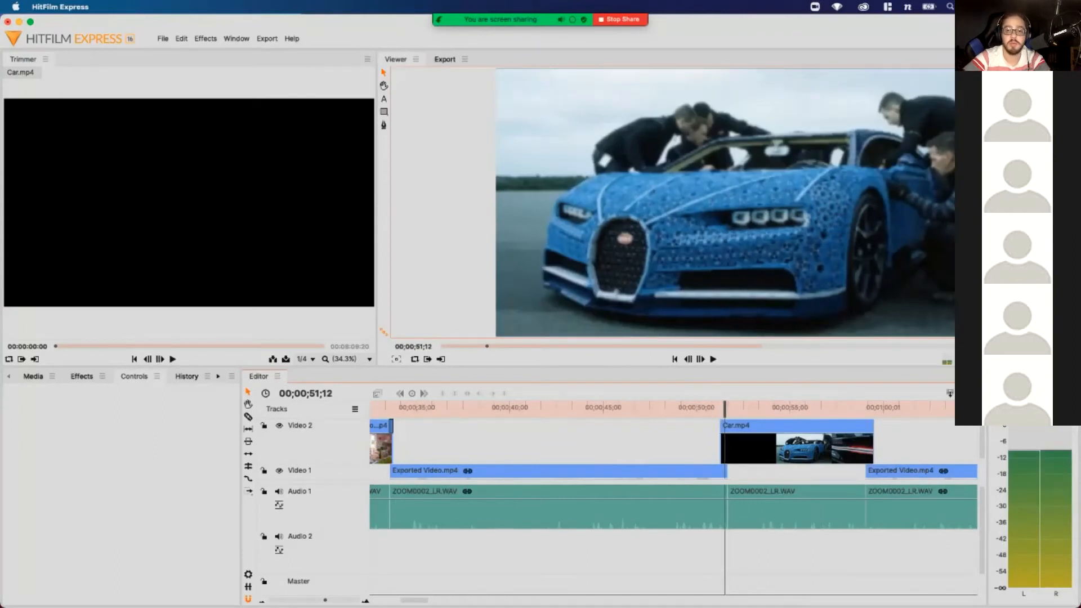
key("space")
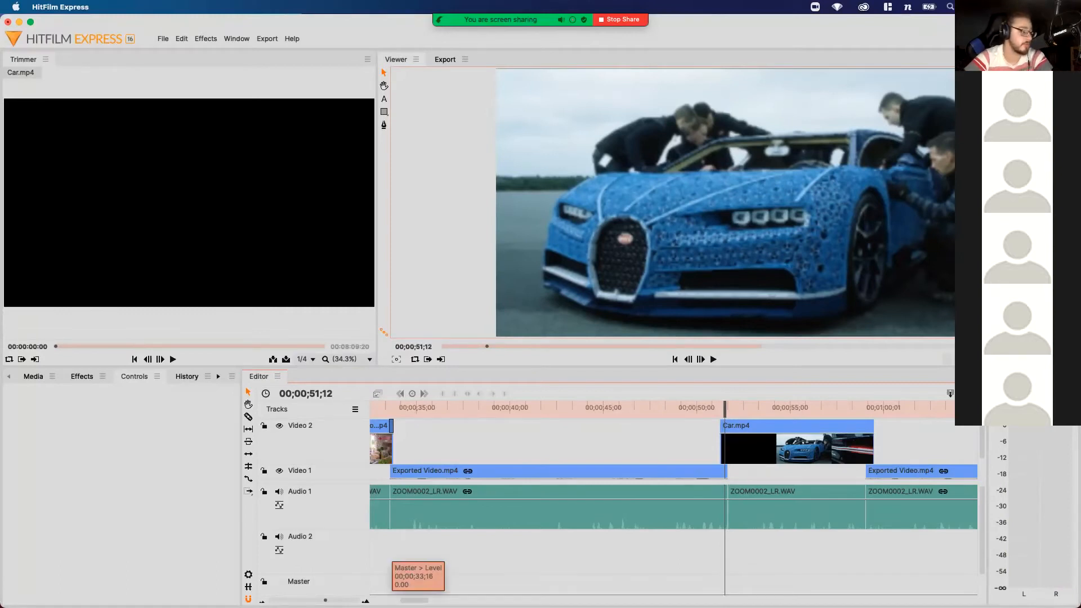
Add a short Cross Dissolve to the start of Car.mp4 on Video 2
left_click_drag(326, 601, 338, 601)
left_click(81, 376)
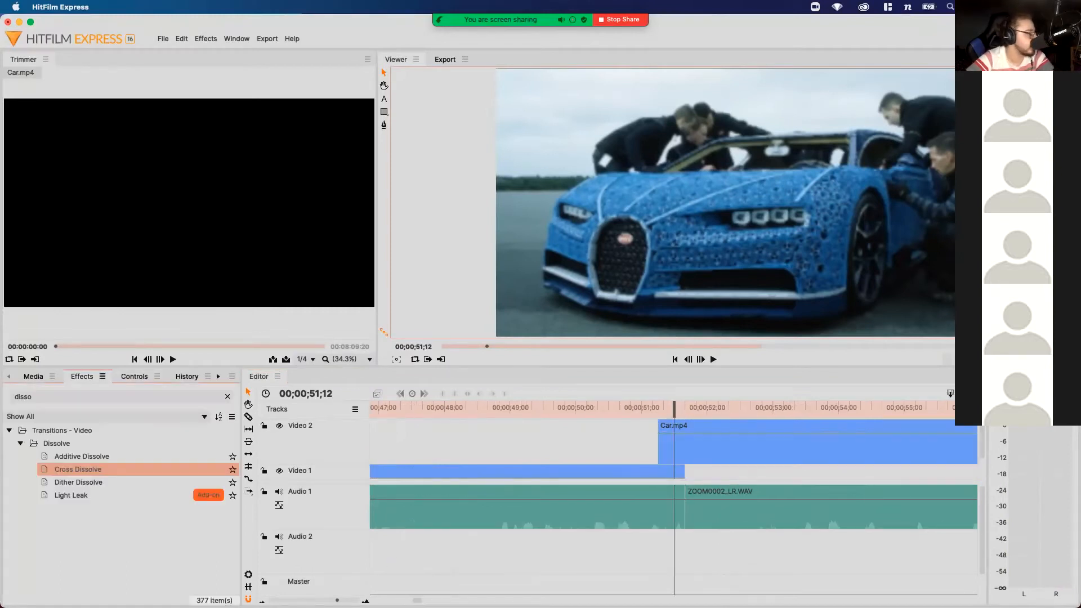
left_click_drag(710, 427, 666, 426)
Play from 00;00;51;04 and step frame by frame through the dissolve into Car.mp4
left_click(653, 407)
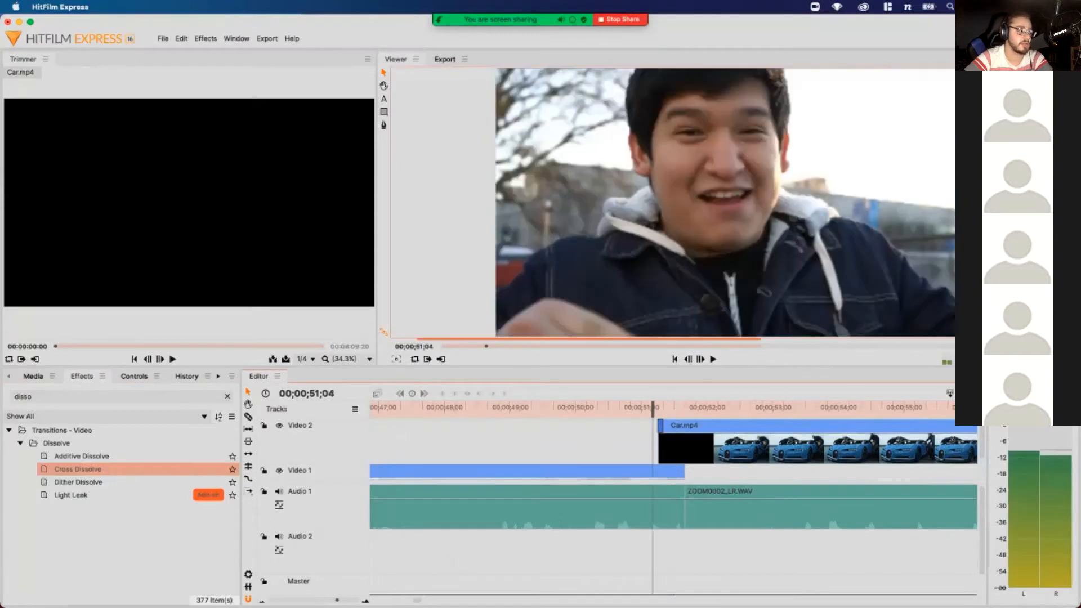
key("space")
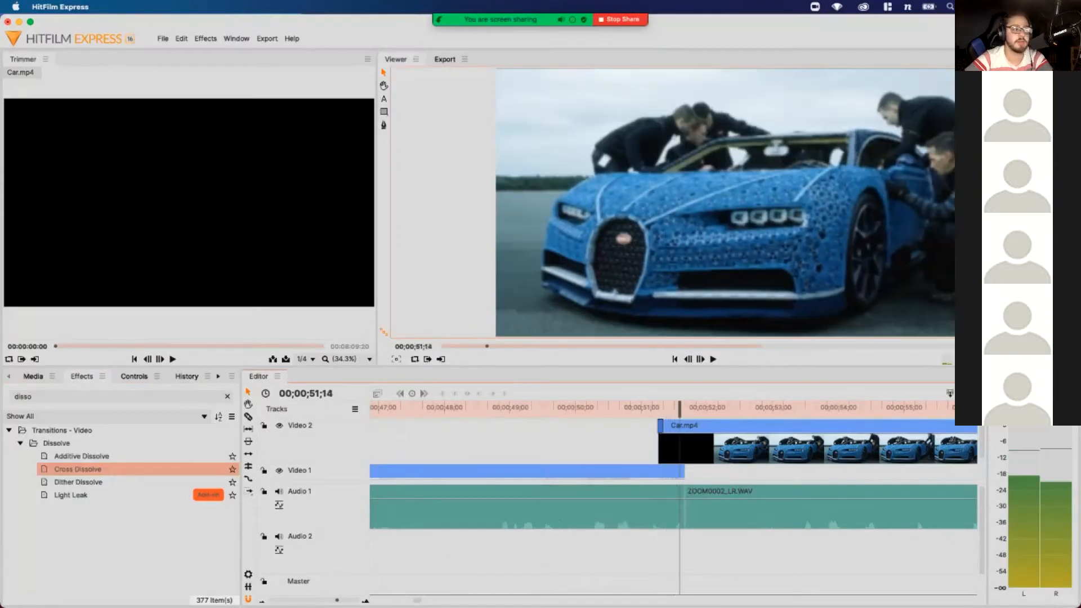
key("Left")
key("Left")
key("Left")
key("Left")
key("Left")
key("Left")
key("Left")
key("Left")
key("Left")
key("Right")
key("Right")
key("Right")
key("Right")
key("Right")
key("Right")
key("Right")
key("Right")
key("Right")
key("Right")
key("Right")
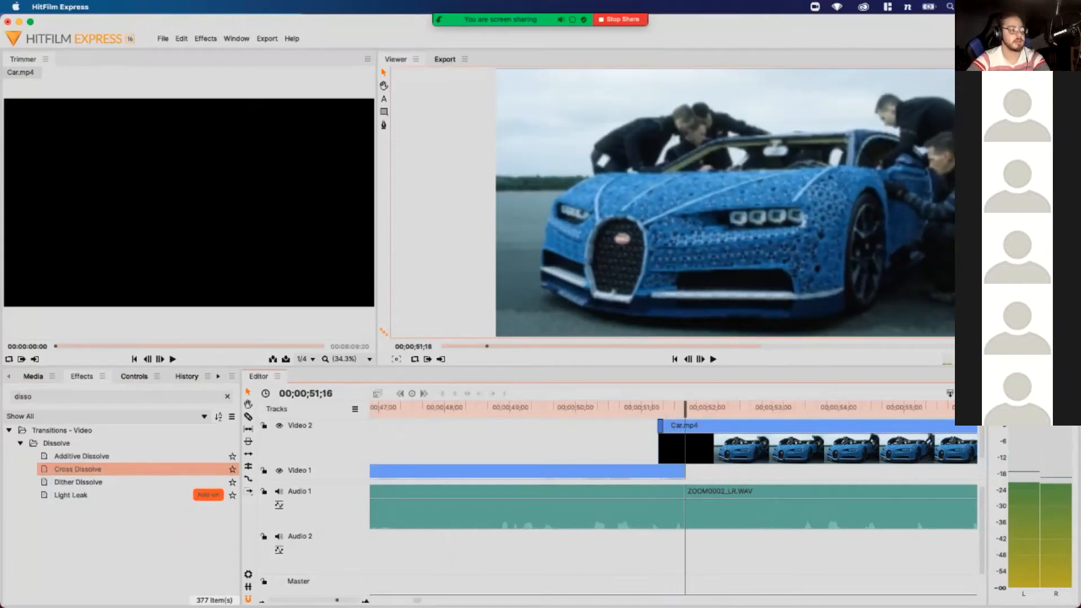
Add a Cross Dissolve to the end of Car.mp4 on Video 2 and scrub through the transition
scroll(672, 444, "right", 5)
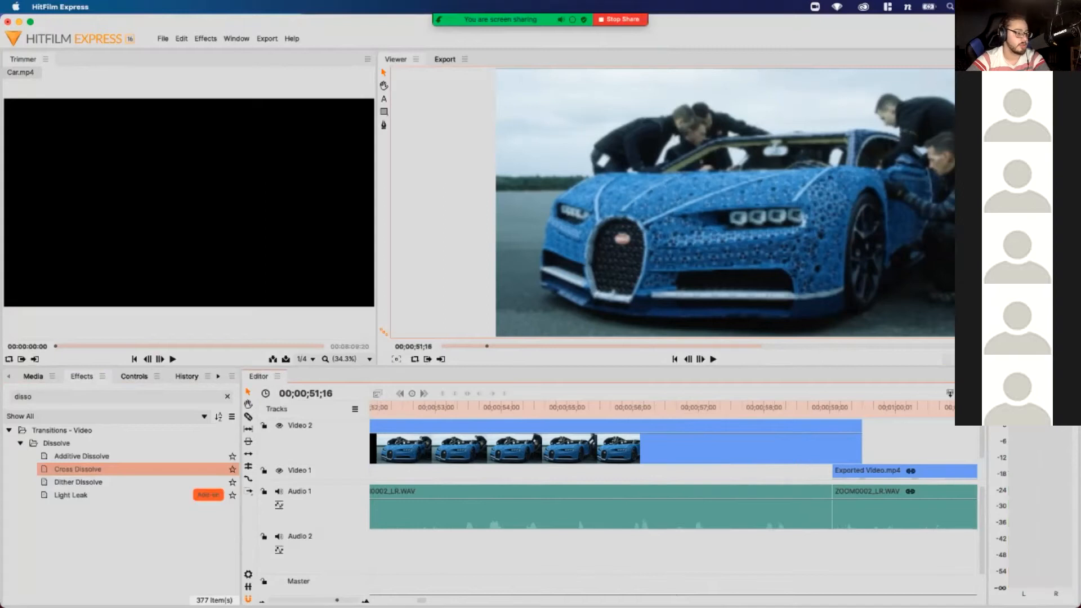
left_click(827, 408)
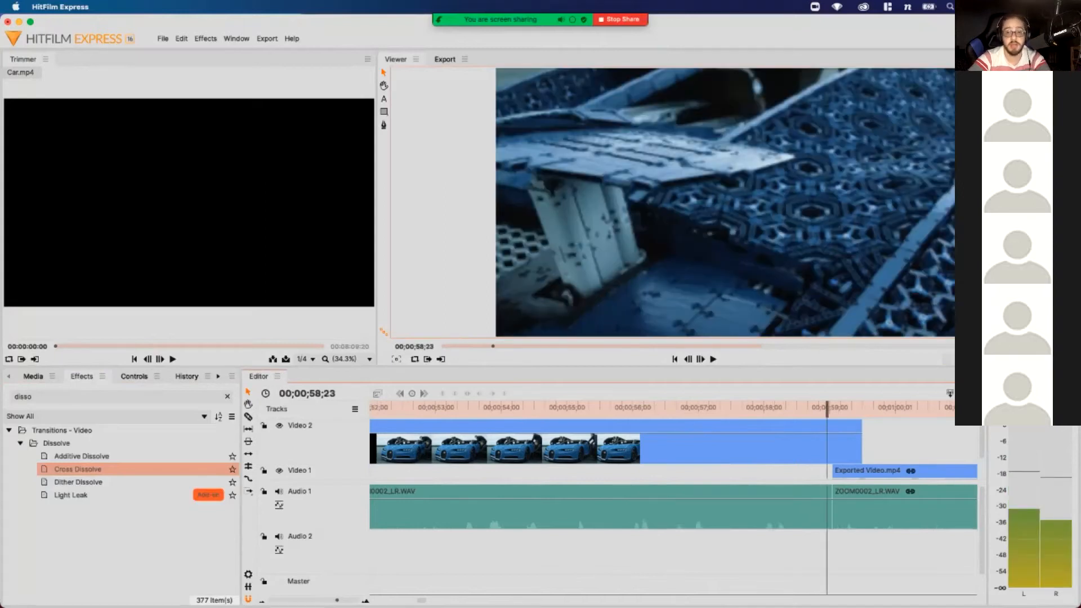
key("space")
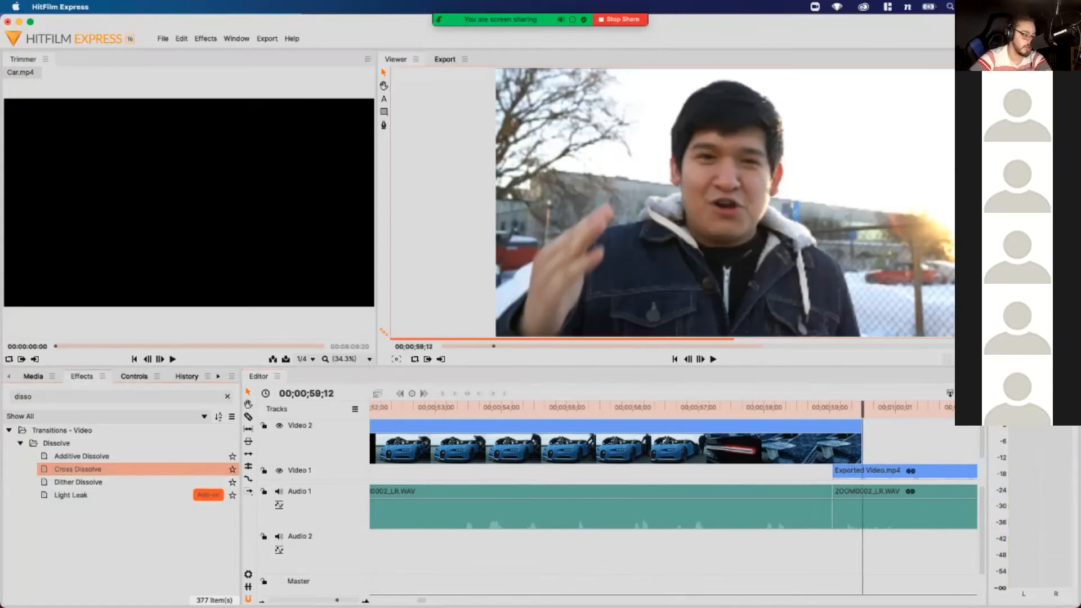
left_click_drag(77, 469, 847, 445)
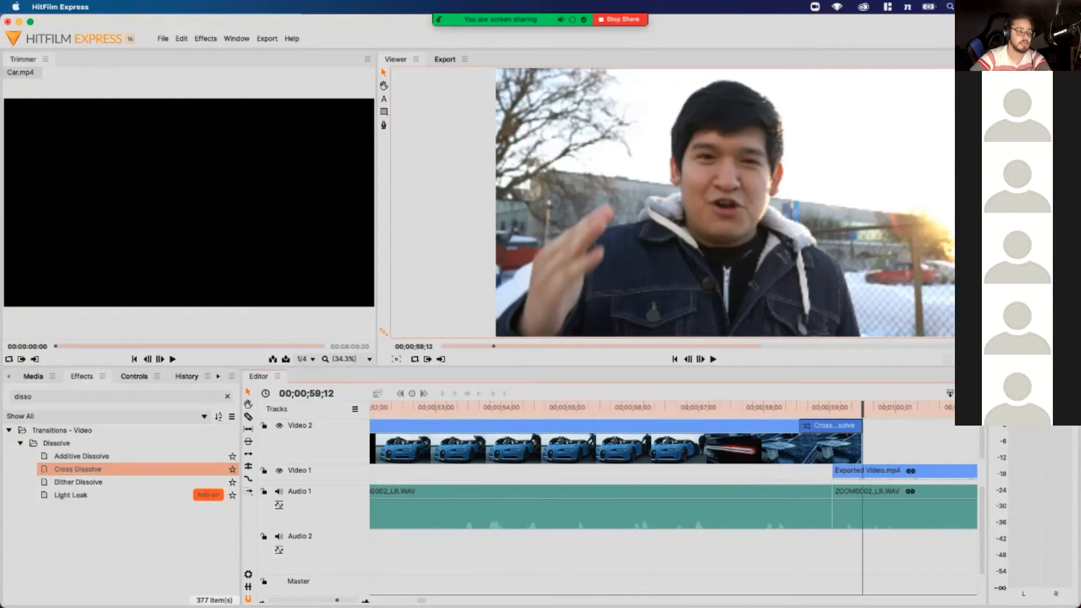
left_click_drag(785, 408, 805, 408)
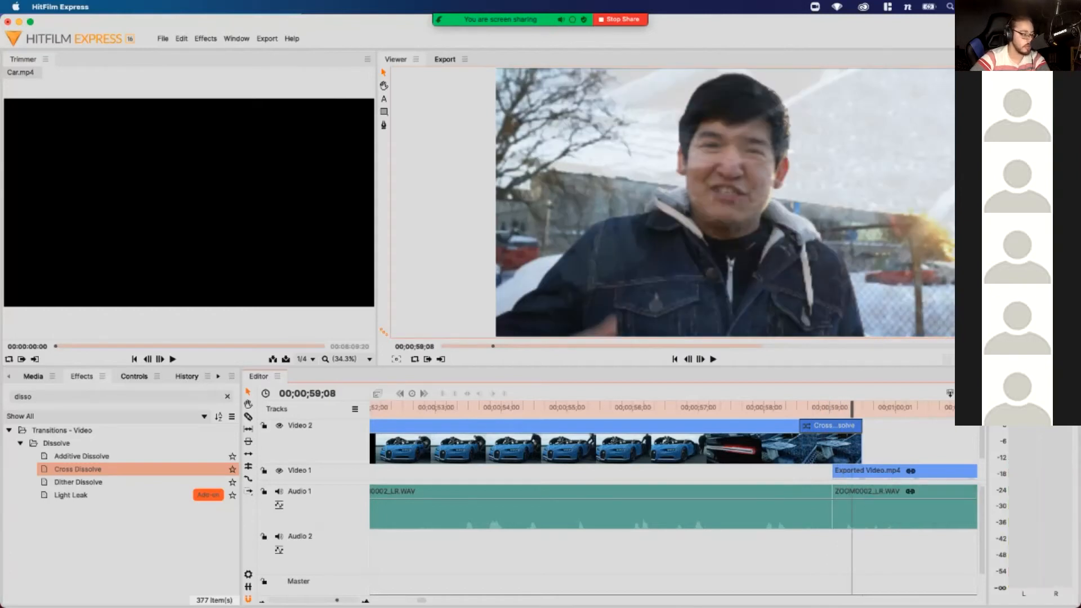
Add a short Cross Dissolve to the start of the interview clip on Video 1 where the car overlay ends
left_click_drag(876, 471, 877, 474)
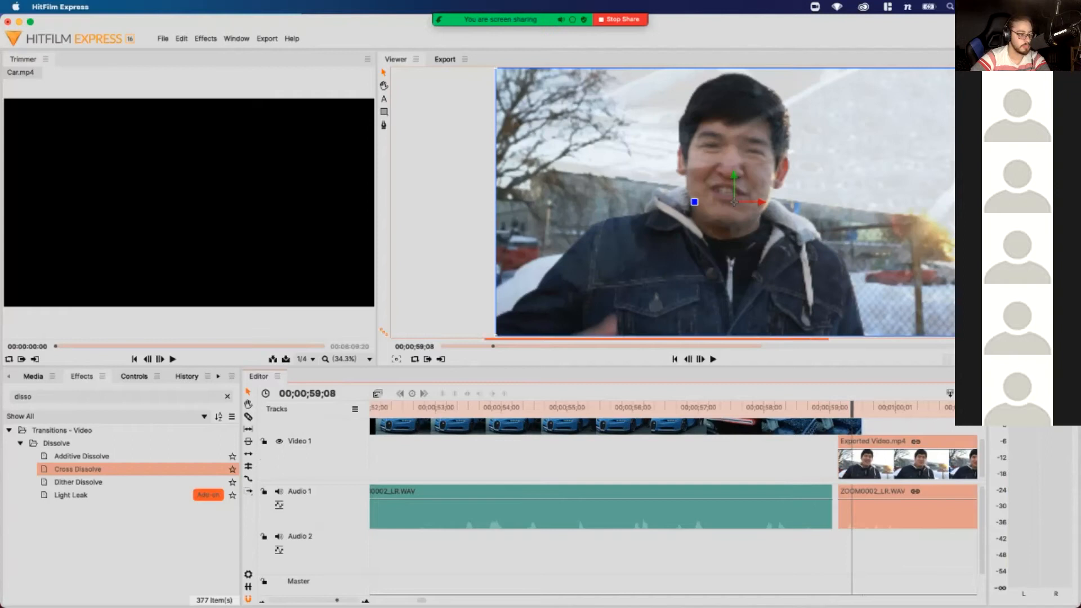
left_click(802, 465)
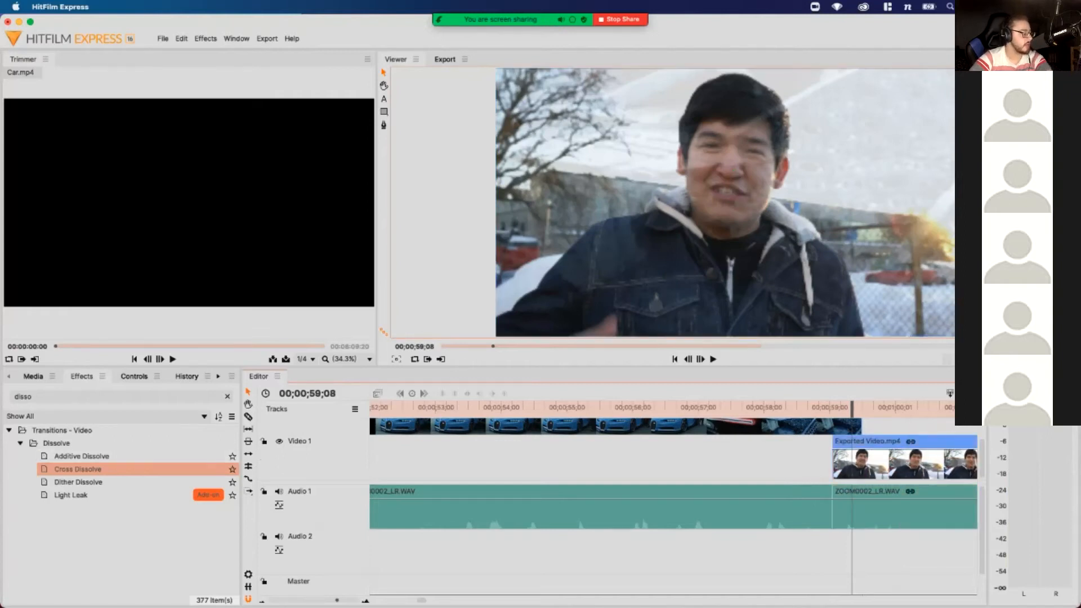
scroll(673, 449, "up", 2)
scroll(672, 449, "down", 2)
left_click_drag(77, 469, 843, 448)
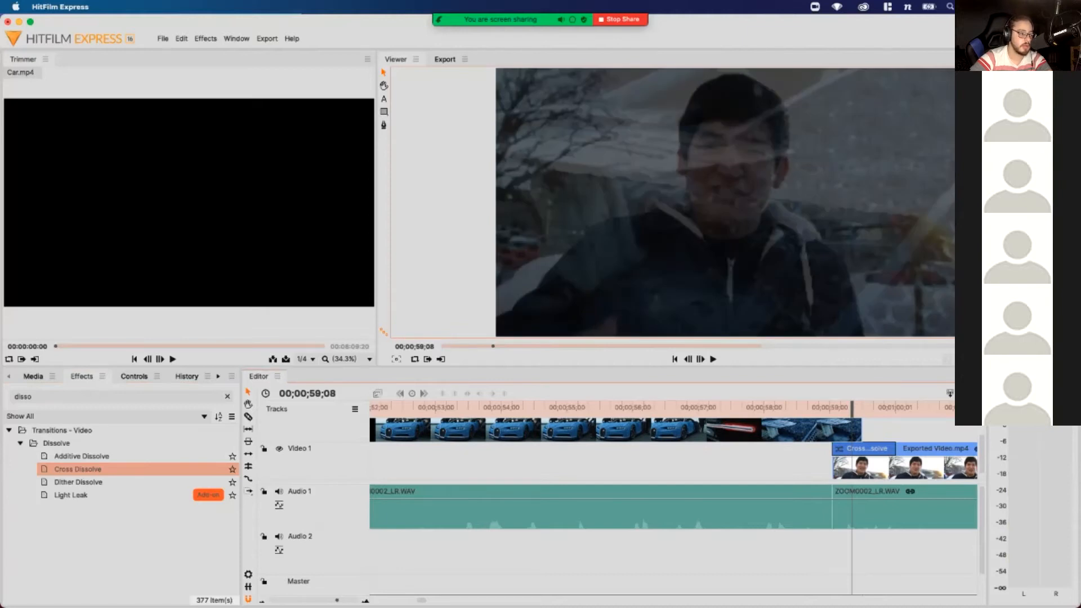
scroll(843, 449, "up", 2)
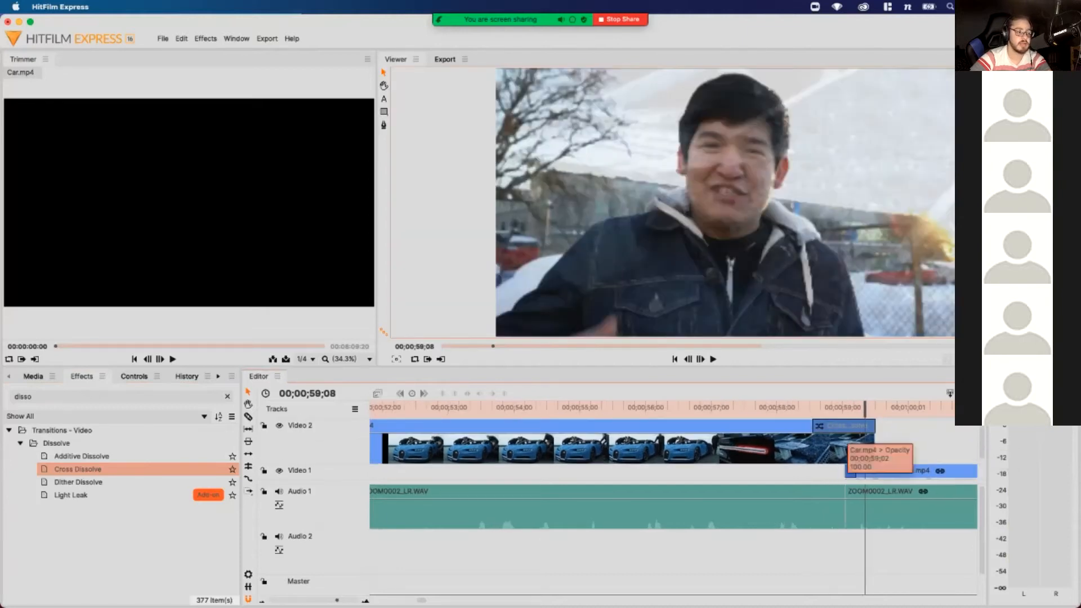
Play back the transition out of the car overlay twice, continuing through the interview to 00;01;13;19
left_click_drag(865, 407, 788, 407)
key("space")
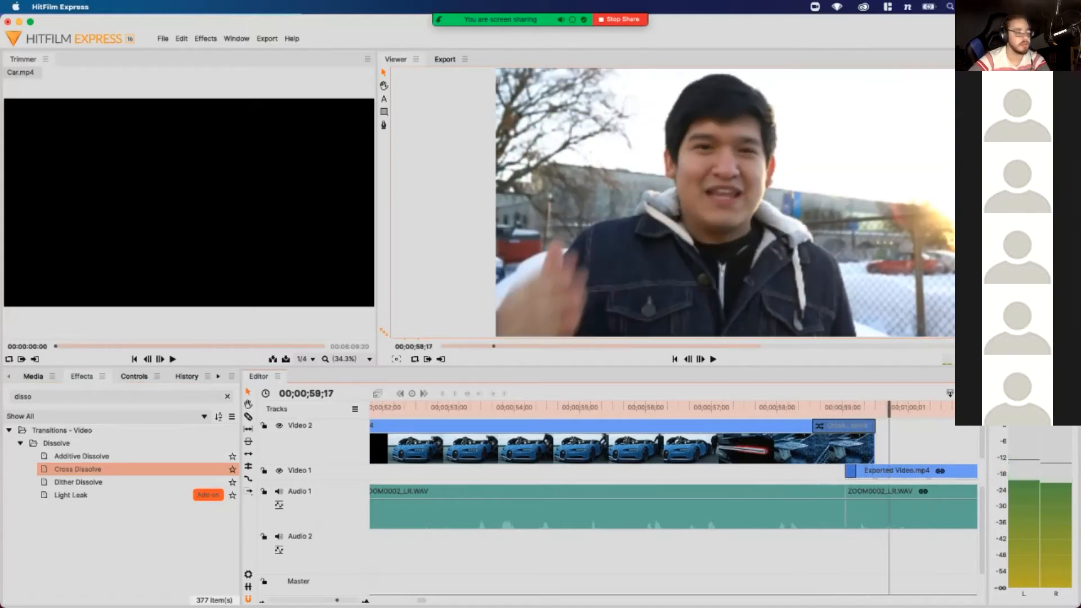
left_click(767, 407)
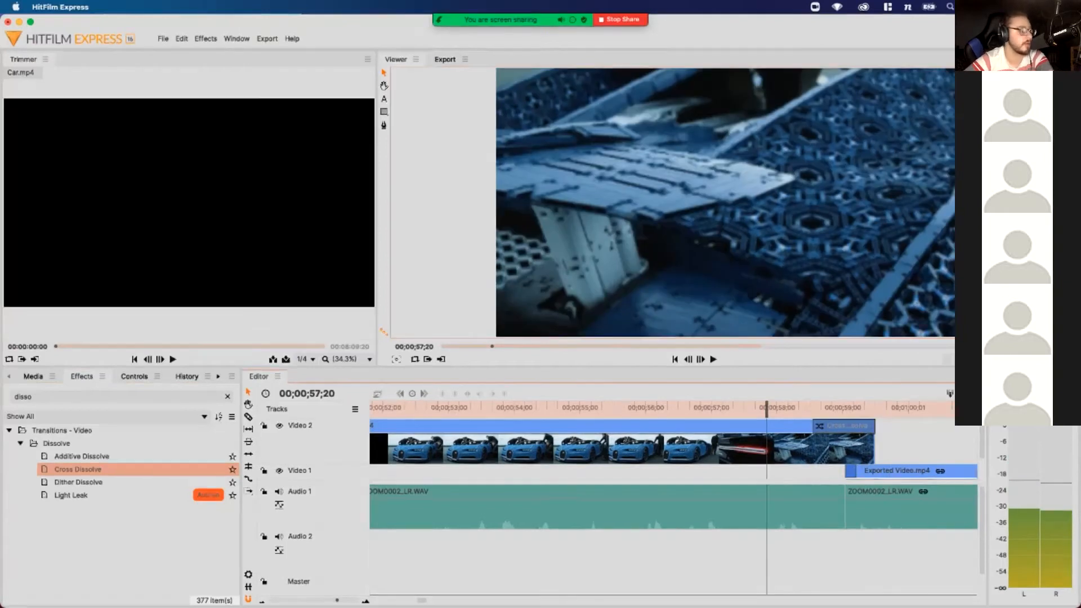
key("space")
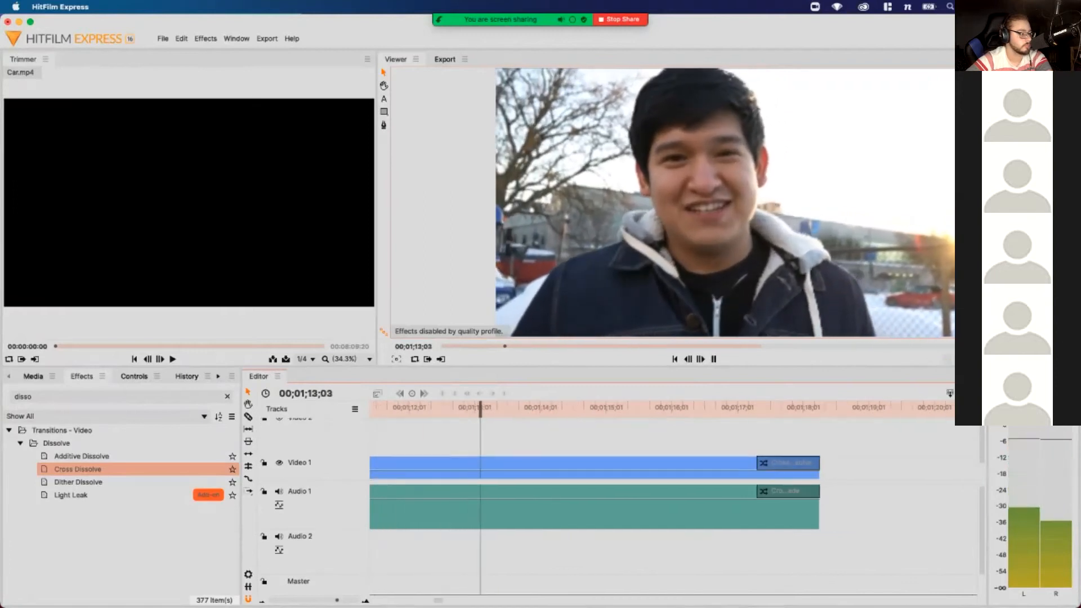
key("space")
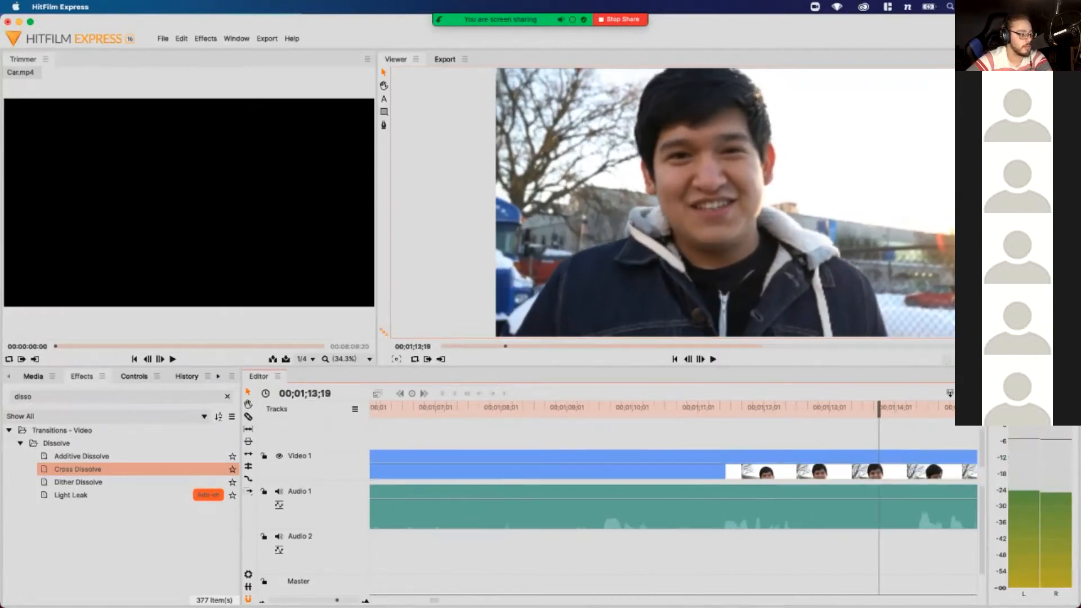
Place the playhead at 00;01;07;20 in the last interview section
scroll(674, 451, "down", 2)
scroll(674, 451, "left", 1)
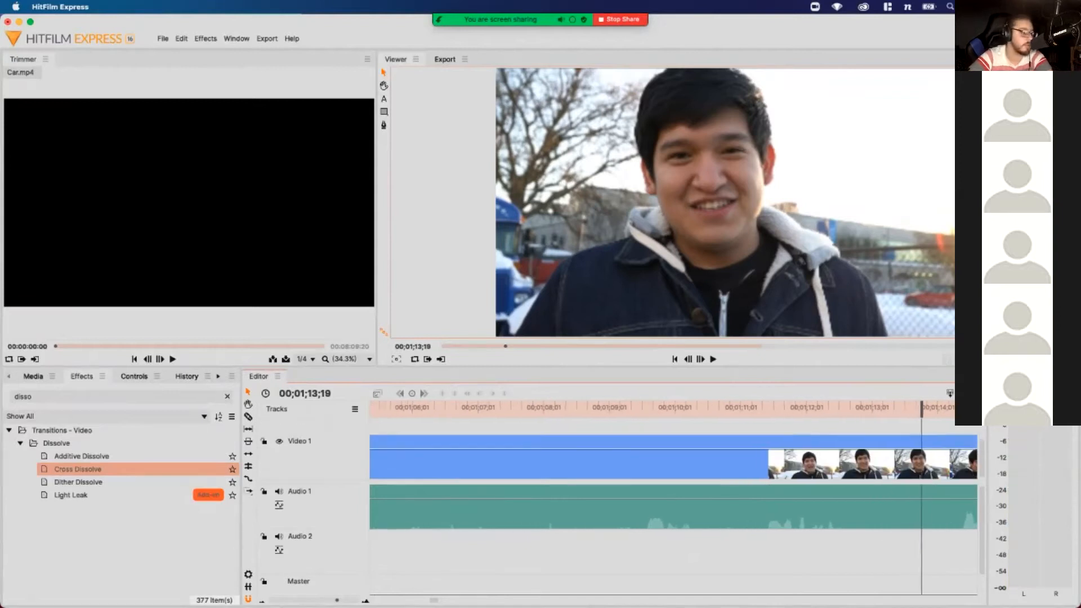
left_click_drag(596, 407, 538, 407)
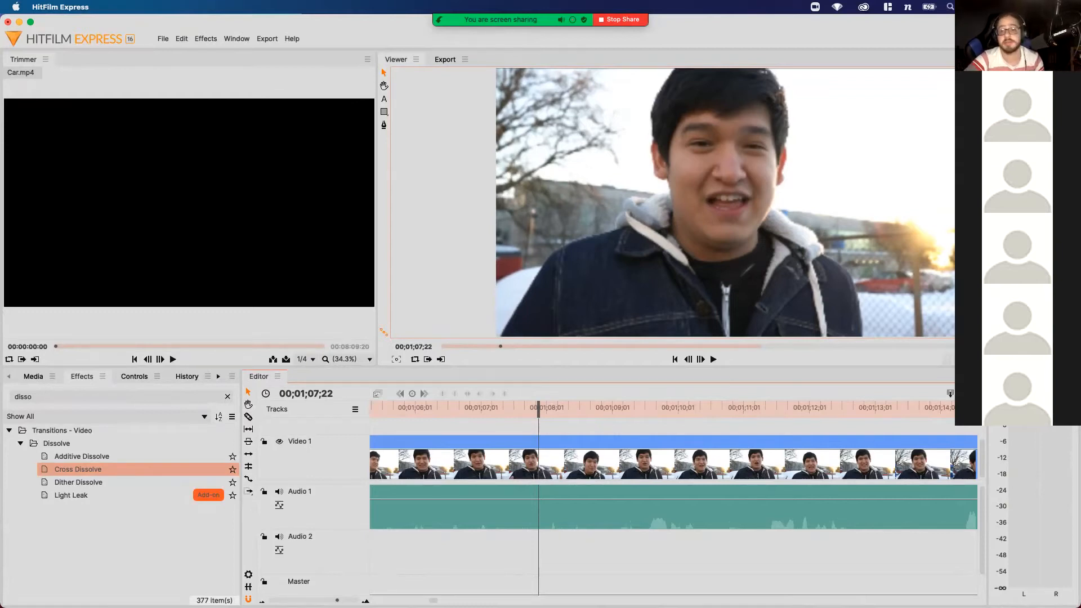
key("Left")
key("Left")
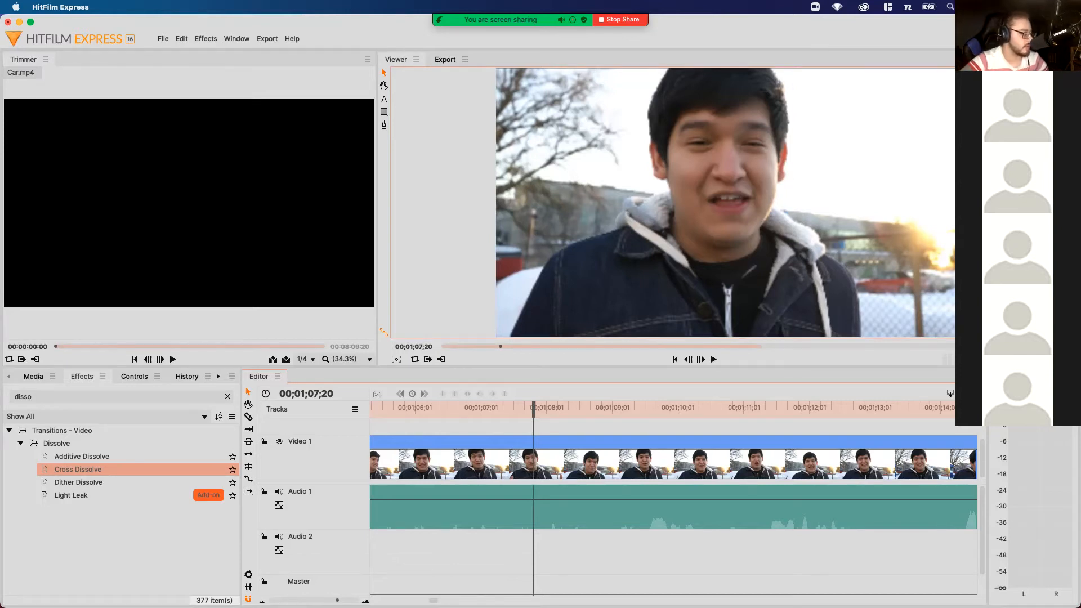
scroll(674, 457, "up", 2)
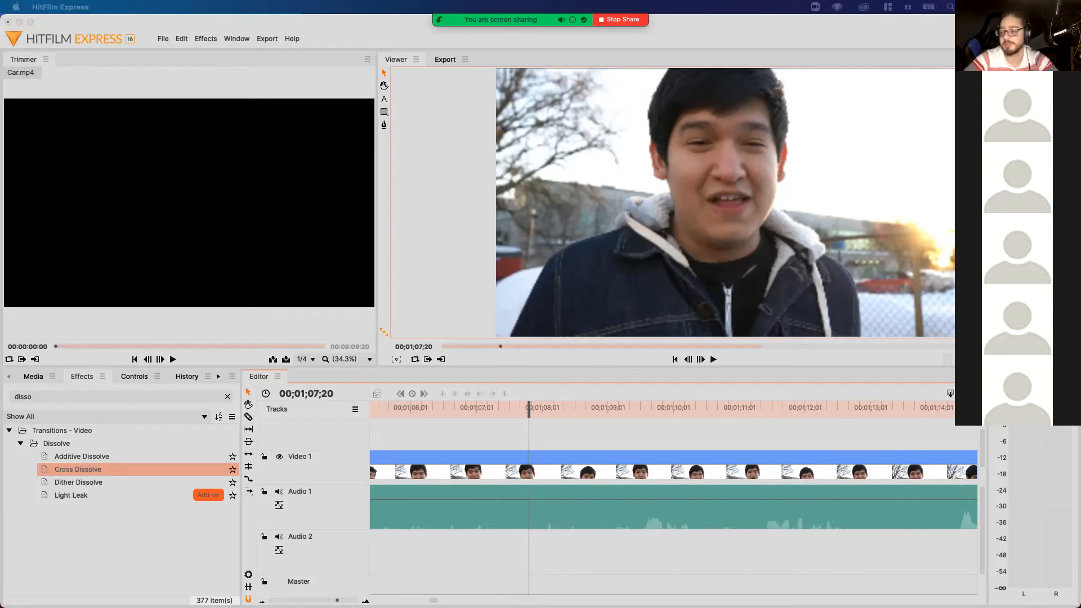
Switch to Chrome, open YouTube and search for "snowball fight"
left_click_drag(1076, 225, 338, 6)
key("super+l")
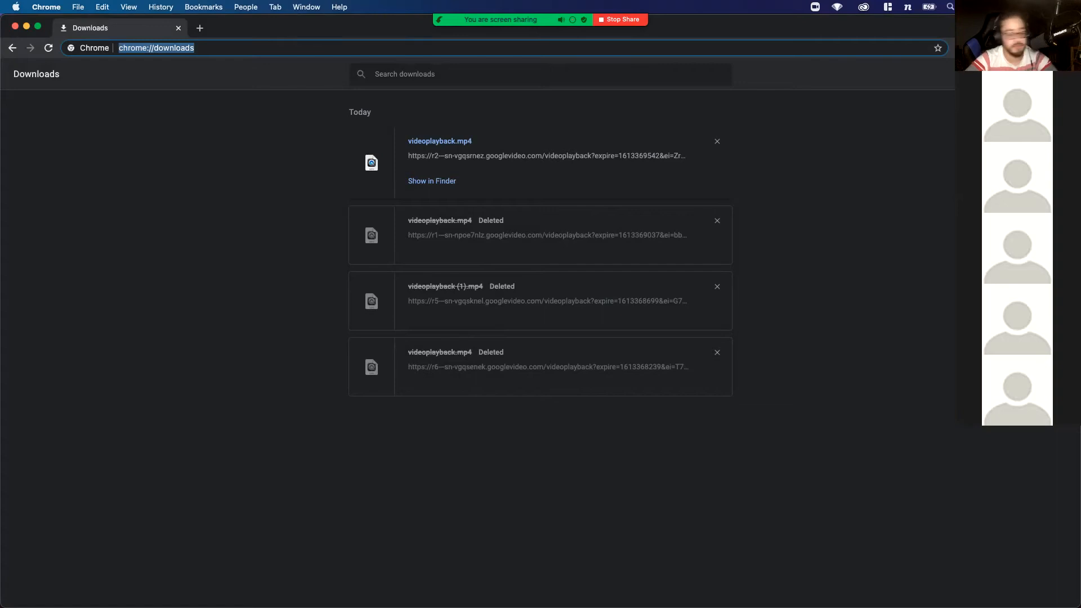
type("youtube")
key("Return")
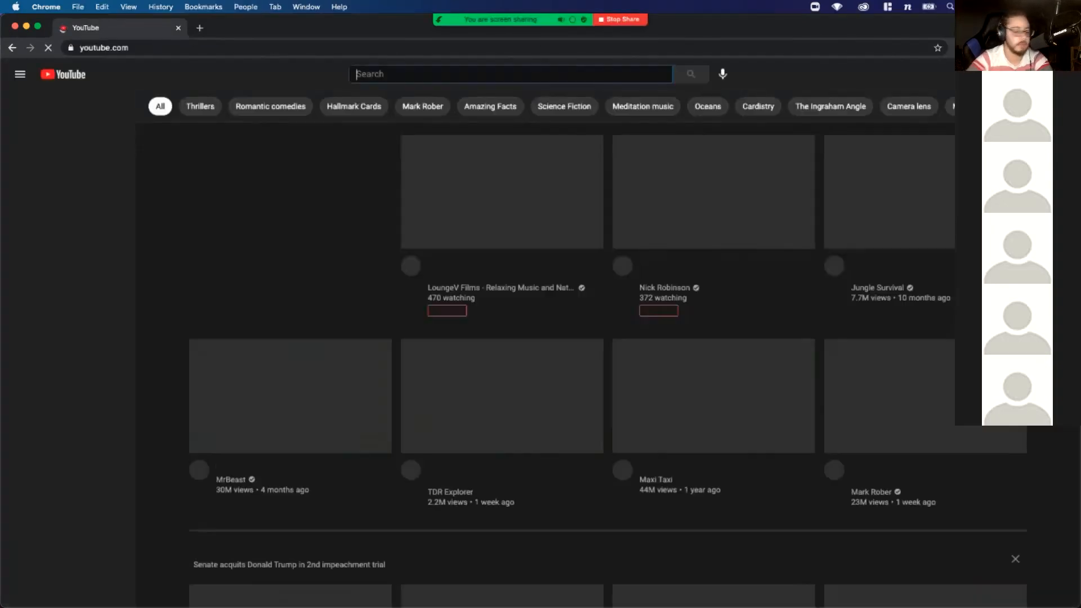
type("snowba")
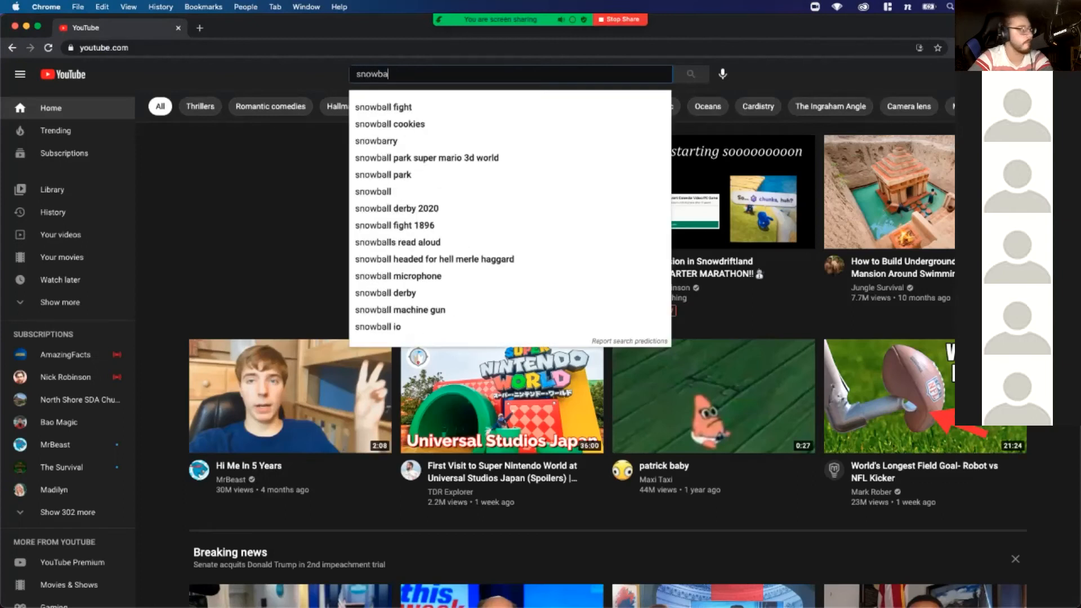
type("ll")
key("Down")
key("Return")
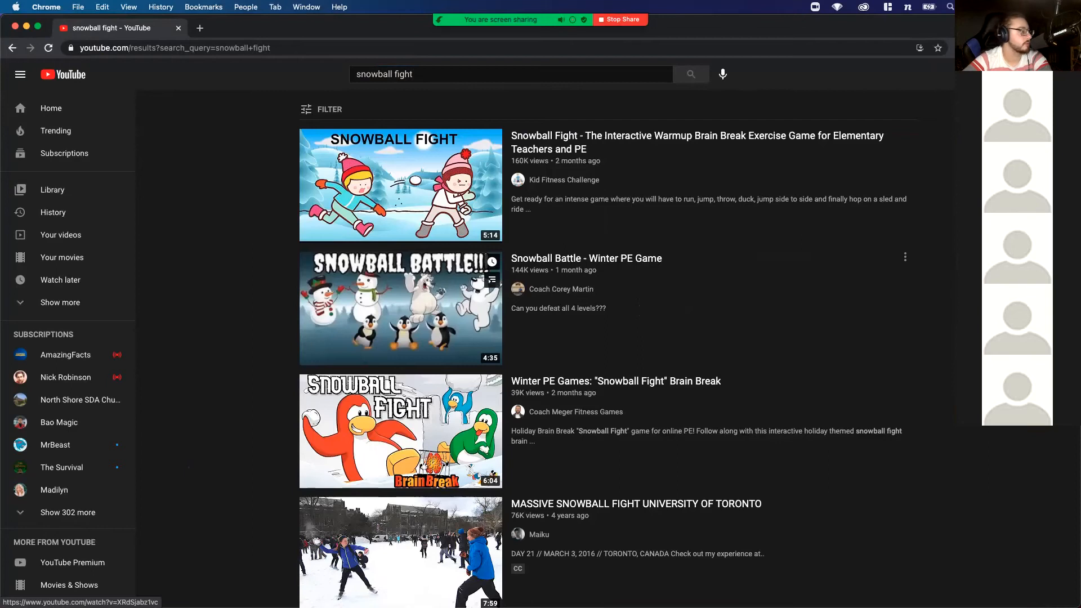
Open the "MASSIVE SNOWBALL FIGHT UNIVERSITY OF TORONTO" result, pause the video and select its address
scroll(399, 355, "down", 3)
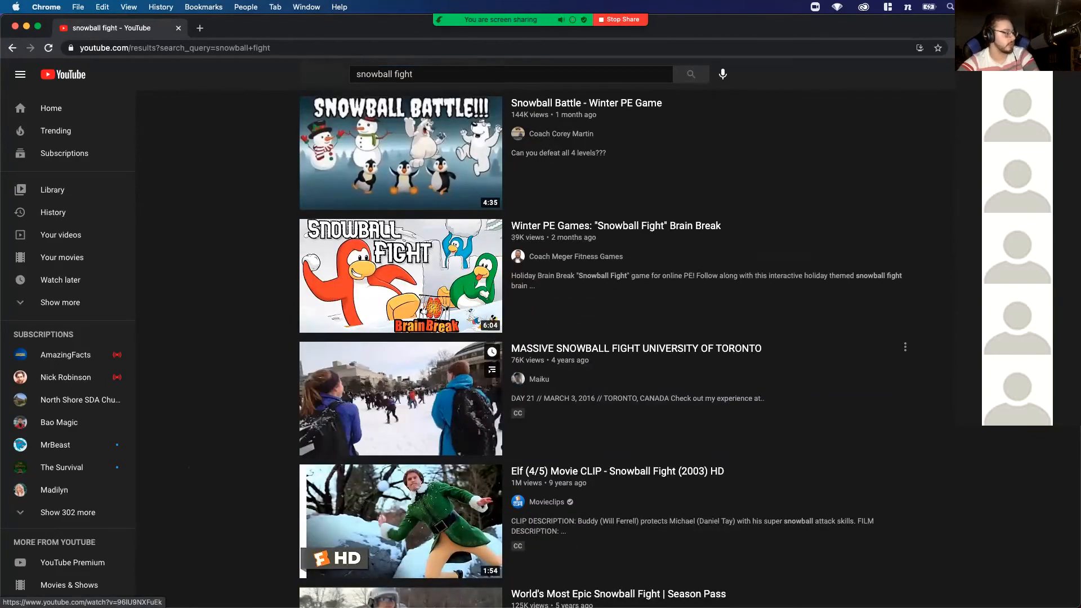
left_click(399, 400)
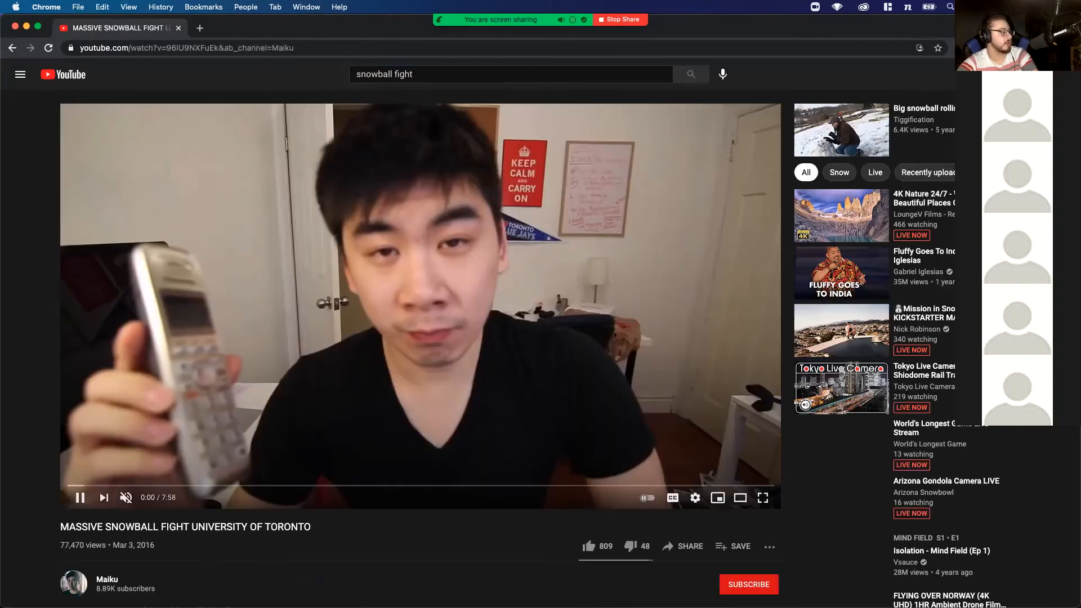
key("space")
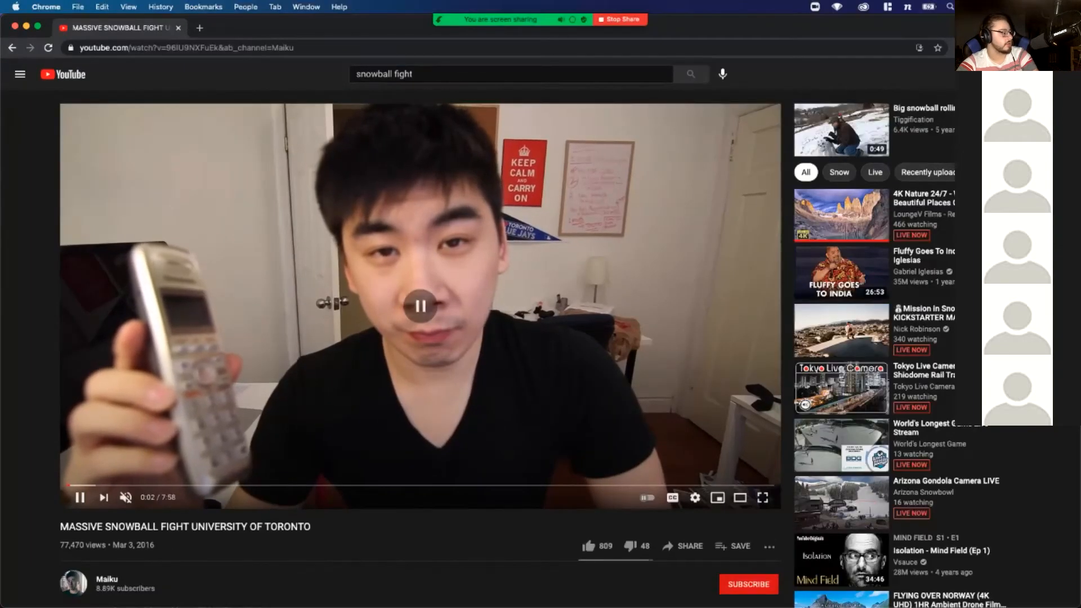
key("super+l")
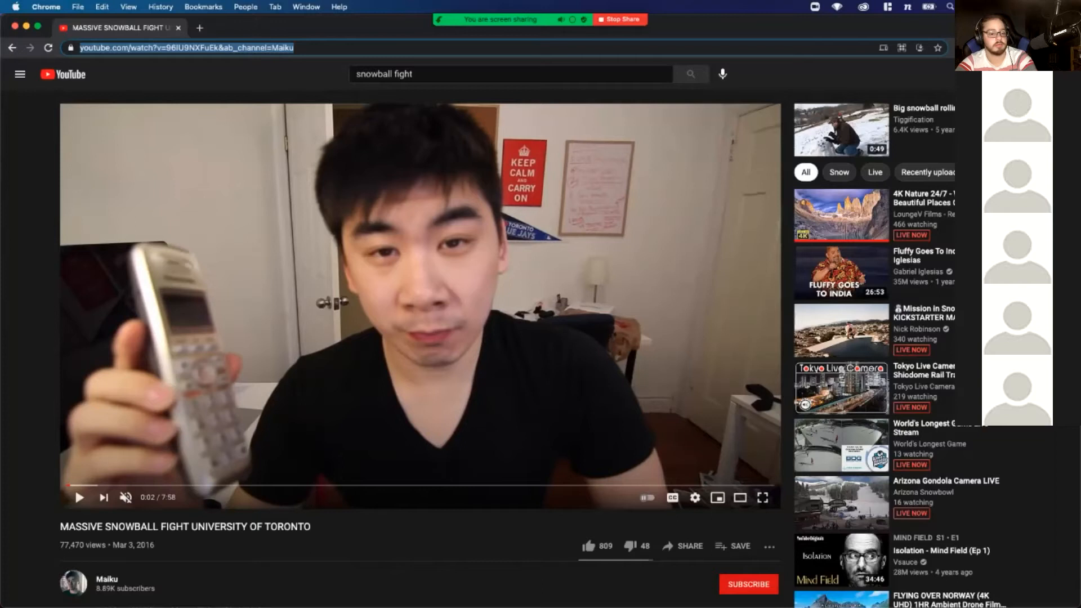
Open the YouTube downloader site y2mate.guru/en8/ in a new tab
key("super+t")
type("y2mate.guru/en8/")
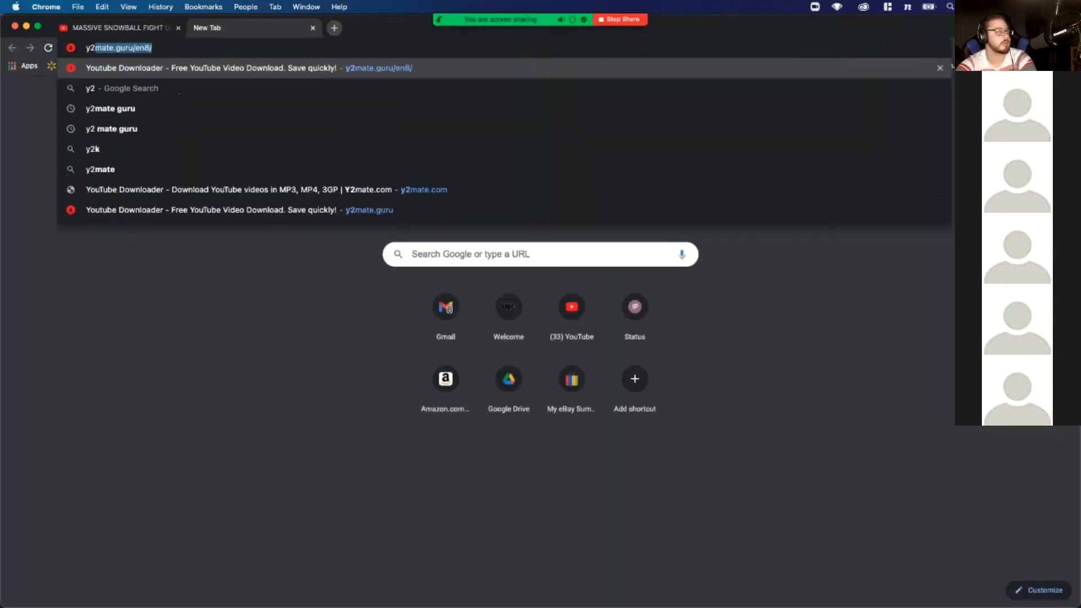
key("Return")
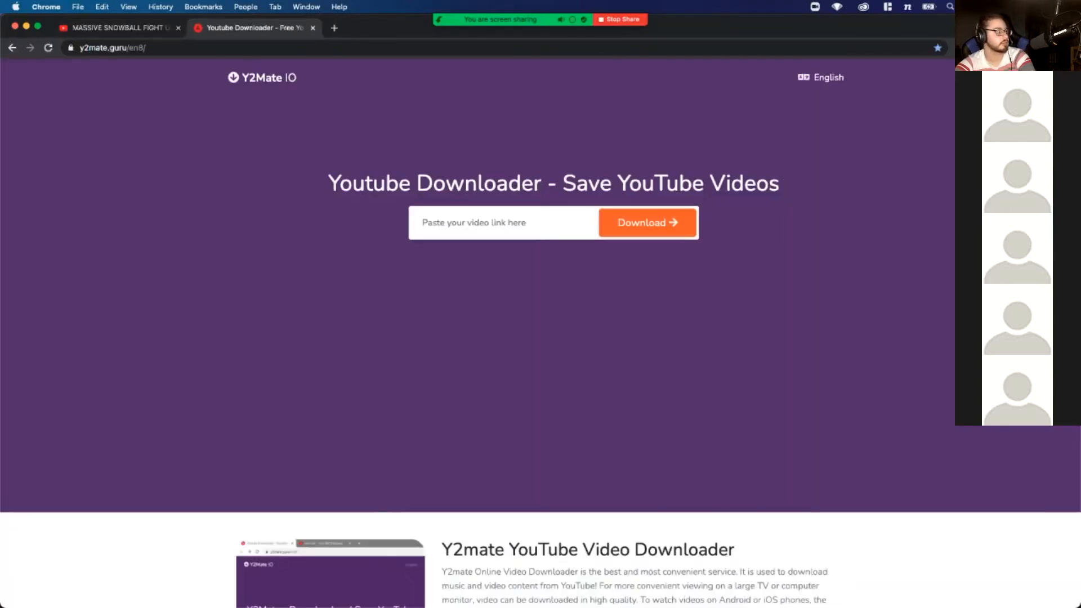
Return to the YouTube search results, open "Elf (4/5) Movie CLIP - Snowball Fight (2003) HD" and copy its address
key("ctrl+Tab")
scroll(401, 322, "left", 5)
scroll(401, 322, "down", 1)
scroll(401, 322, "down", 1)
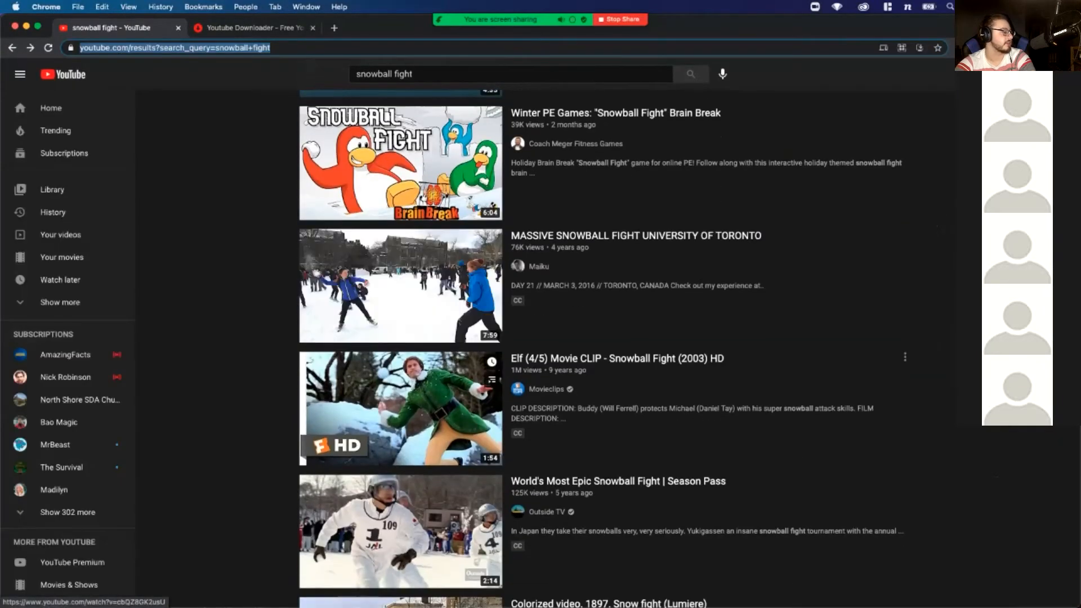
left_click(401, 405)
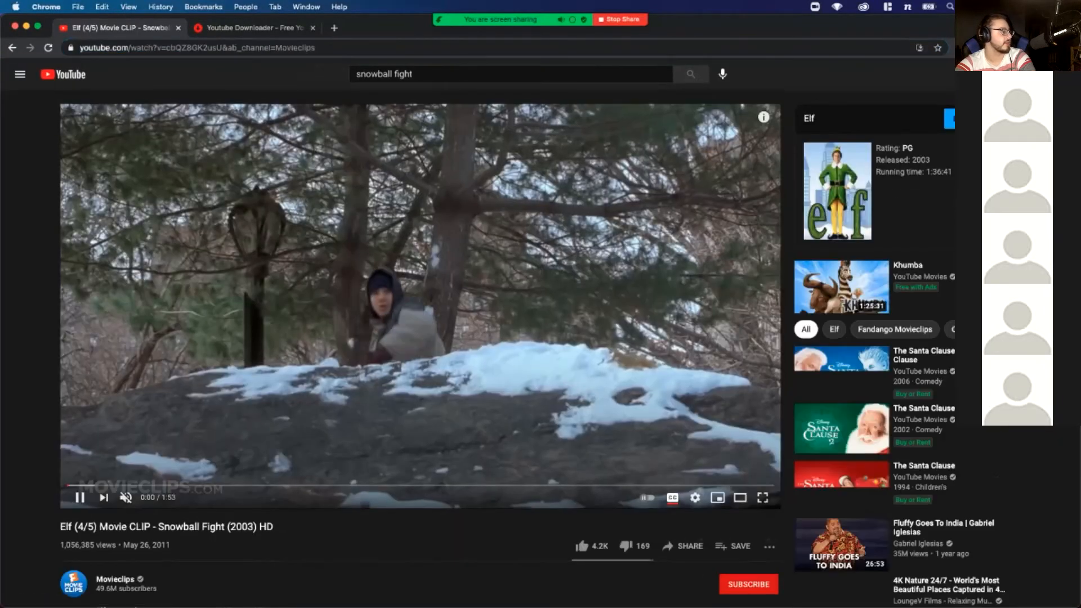
key("super+l")
key("super+c")
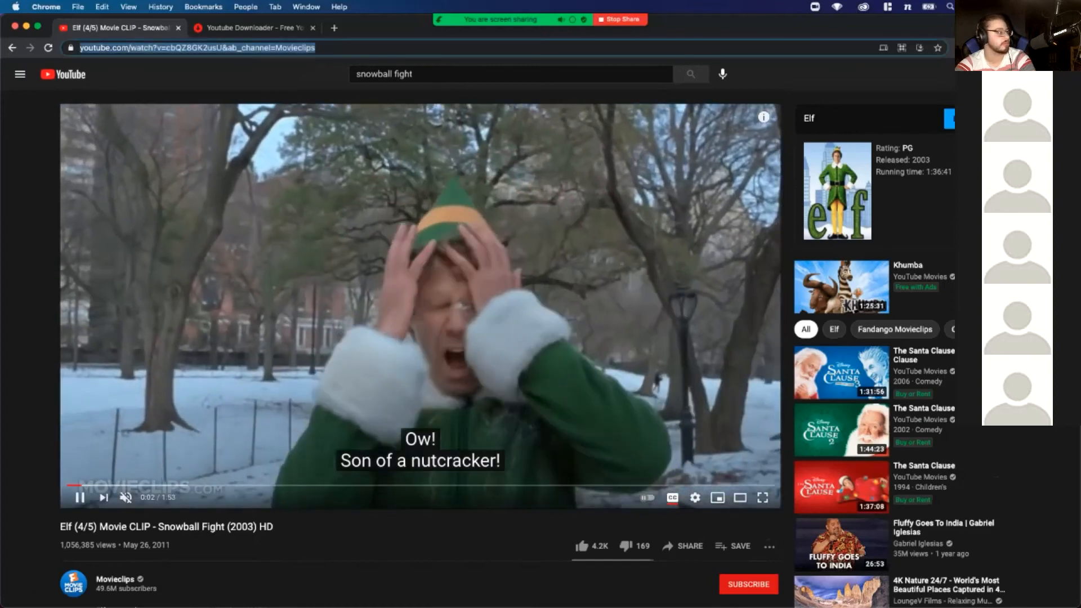
Try to fetch the Elf movie clip in the Y2Mate downloader using its copied address
key("ctrl+Tab")
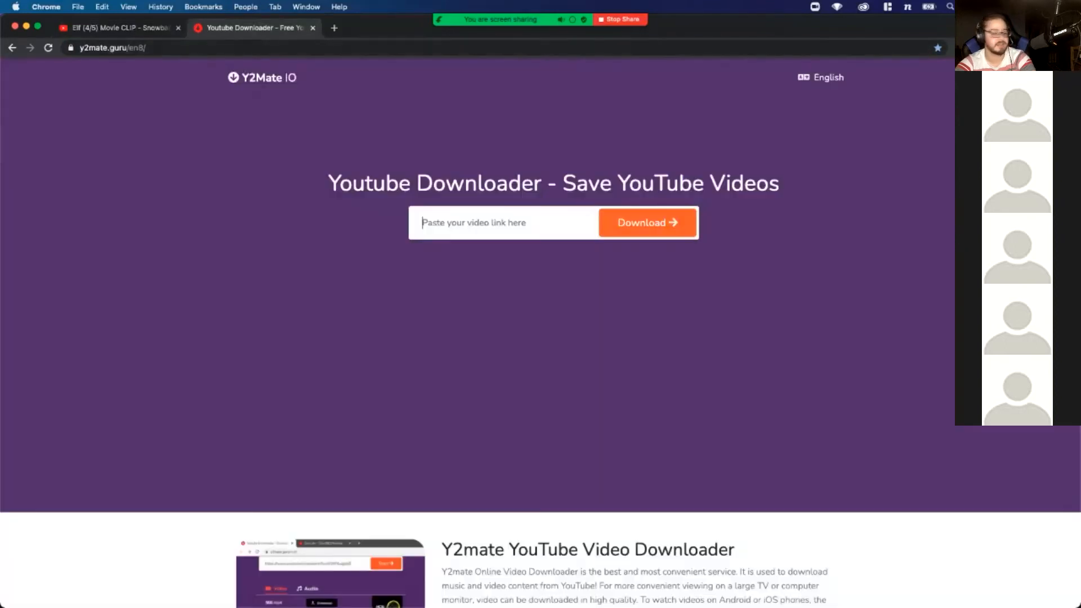
key("super+v")
key("ctrl+shift+Tab")
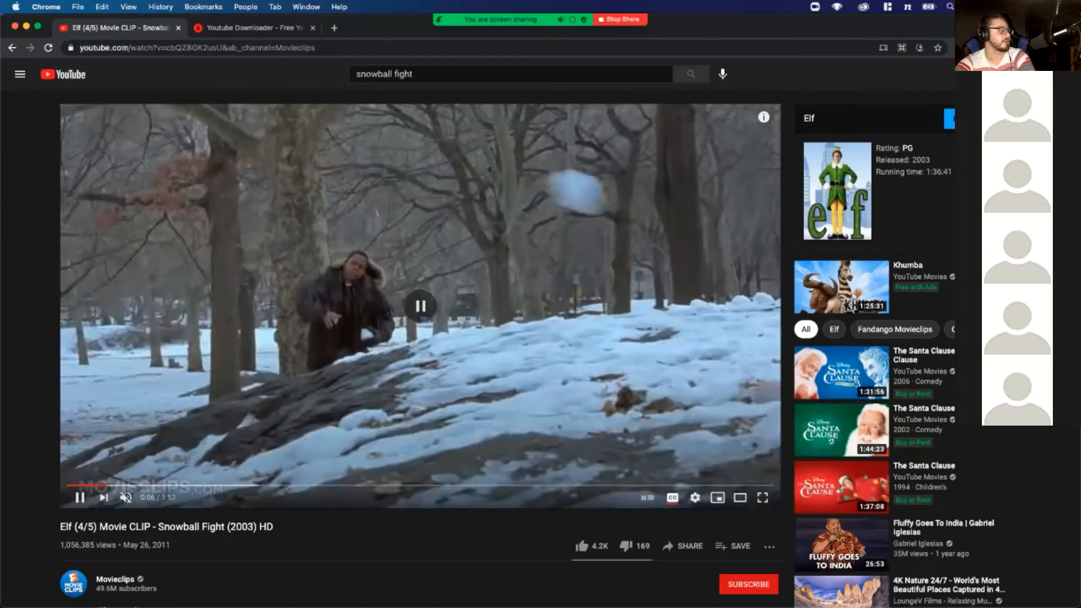
key("ctrl+Tab")
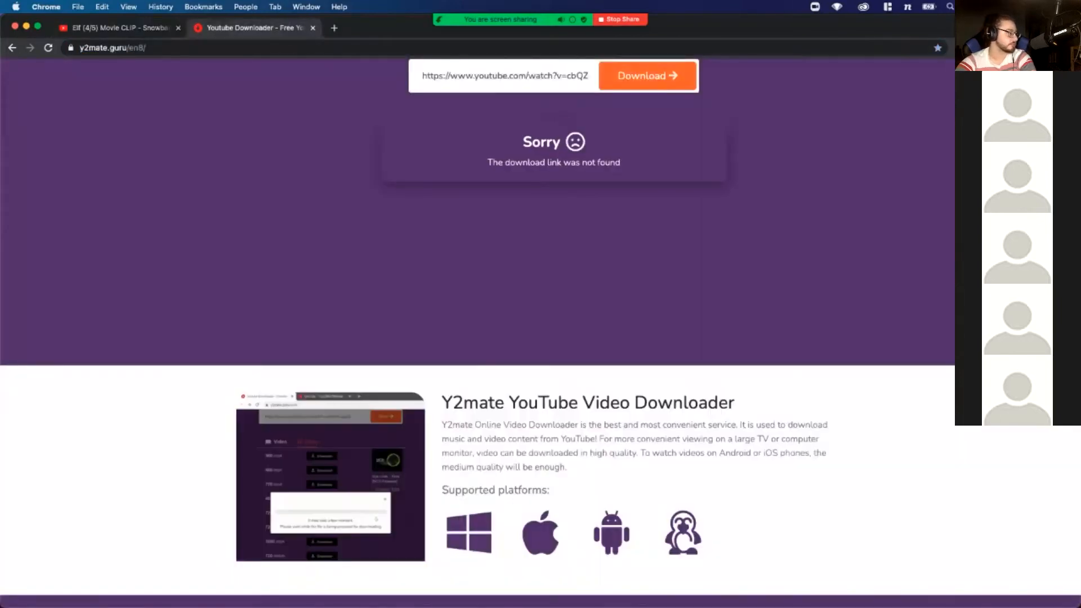
Reopen y2mate.guru/en8/ in a fresh tab and try the Elf movie clip's address again
key("super+w")
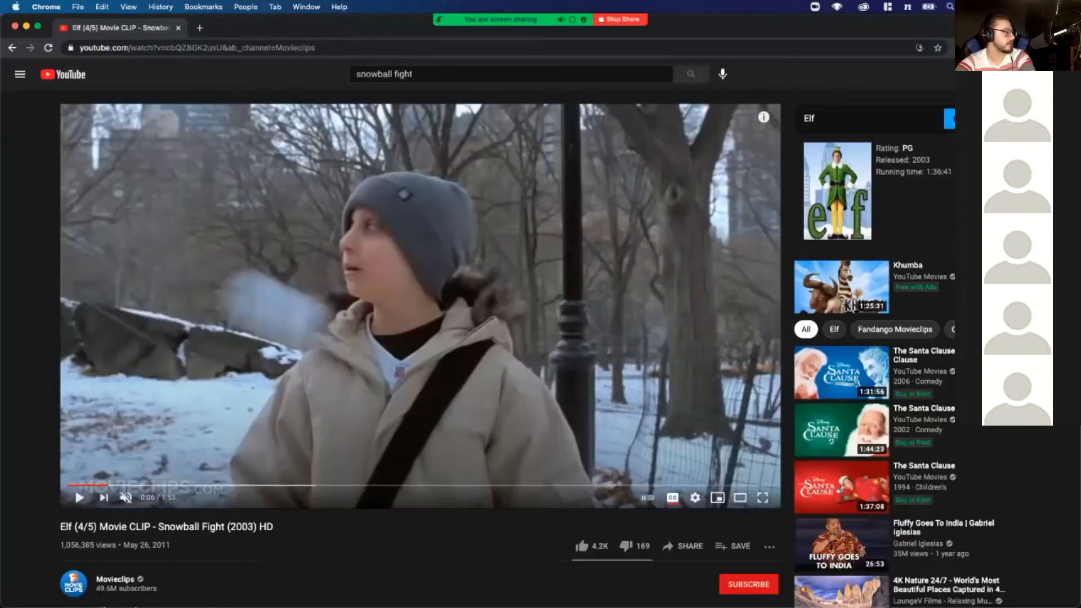
key("super+l")
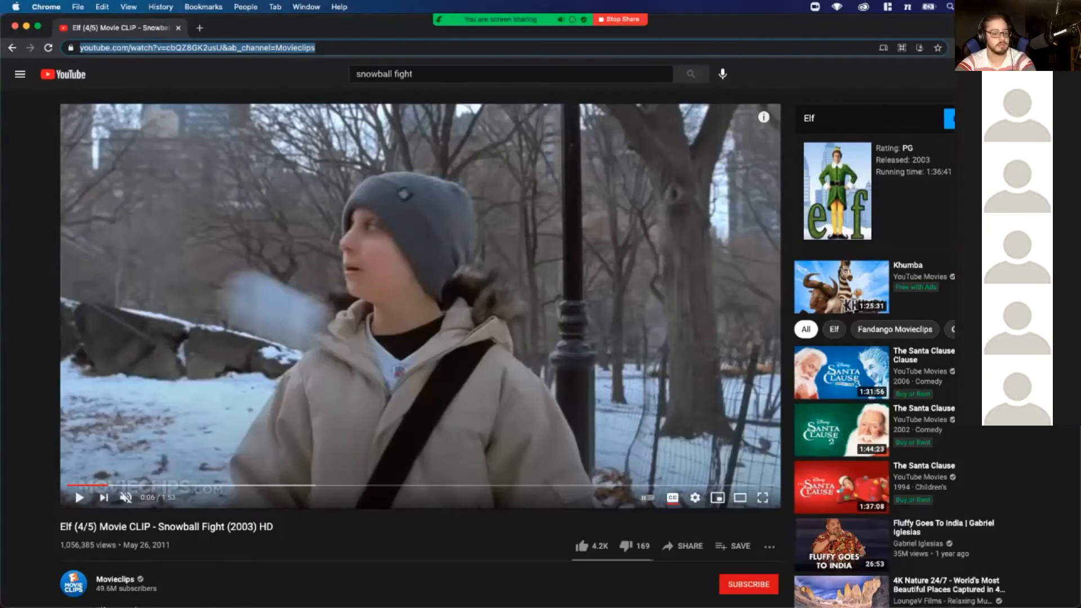
key("super+t")
type("y2")
key("Return")
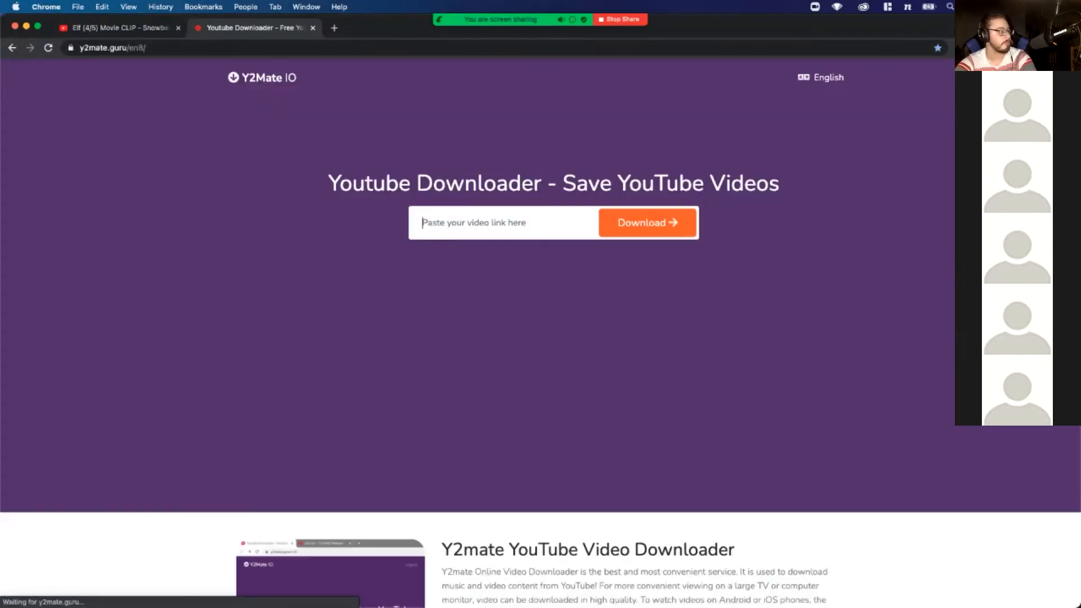
key("super+v")
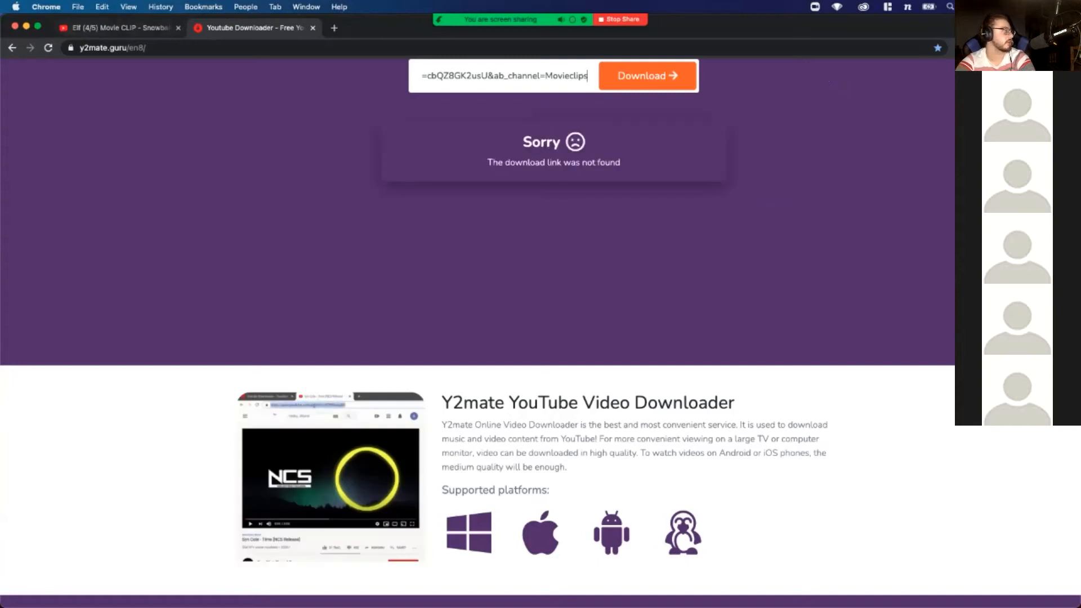
Copy the Elf movie clip's short share link from YouTube and try it in the downloader instead
key("ctrl+shift+Tab")
scroll(420, 337, "down", 2)
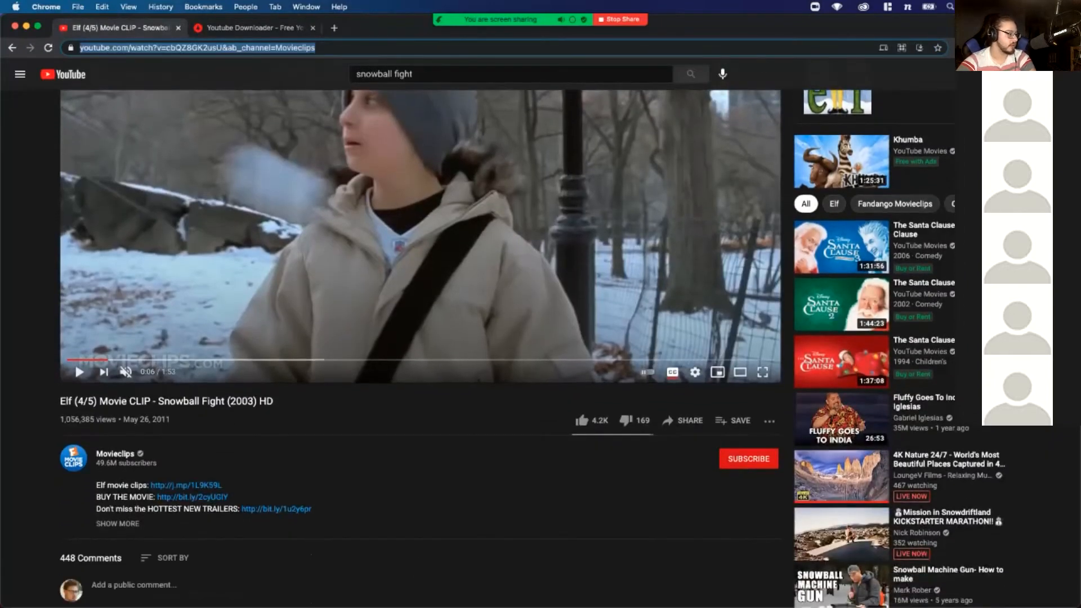
left_click(682, 420)
left_click(647, 354)
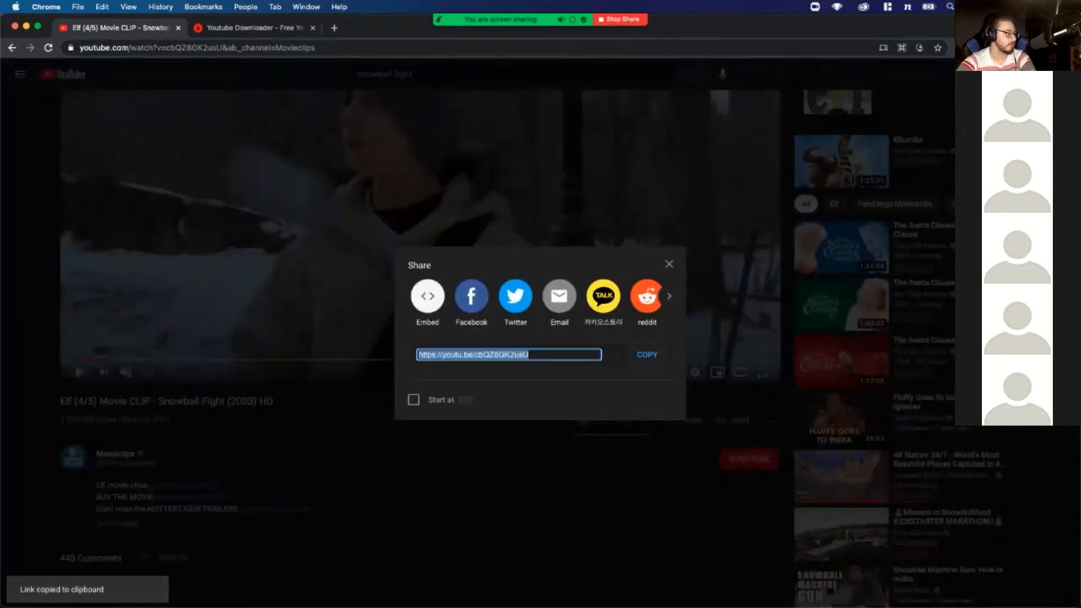
left_click(275, 27)
key("super+a")
key("super+v")
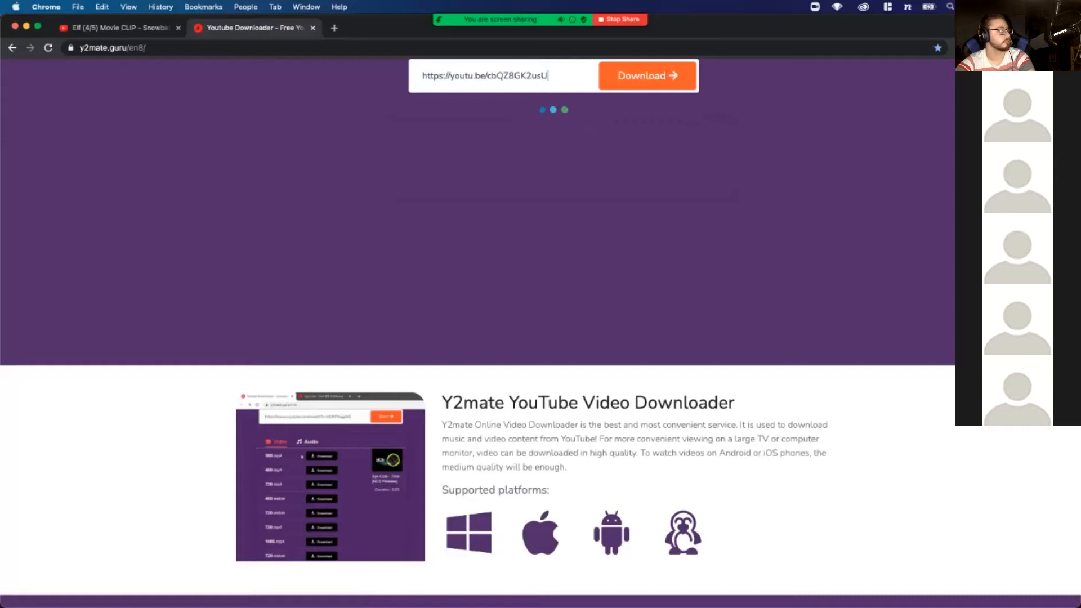
Go back to the YouTube results and search for "elf snowball fight"
left_click(120, 28)
scroll(401, 286, "left", 5)
scroll(401, 394, "down", 8)
scroll(401, 338, "up", 8)
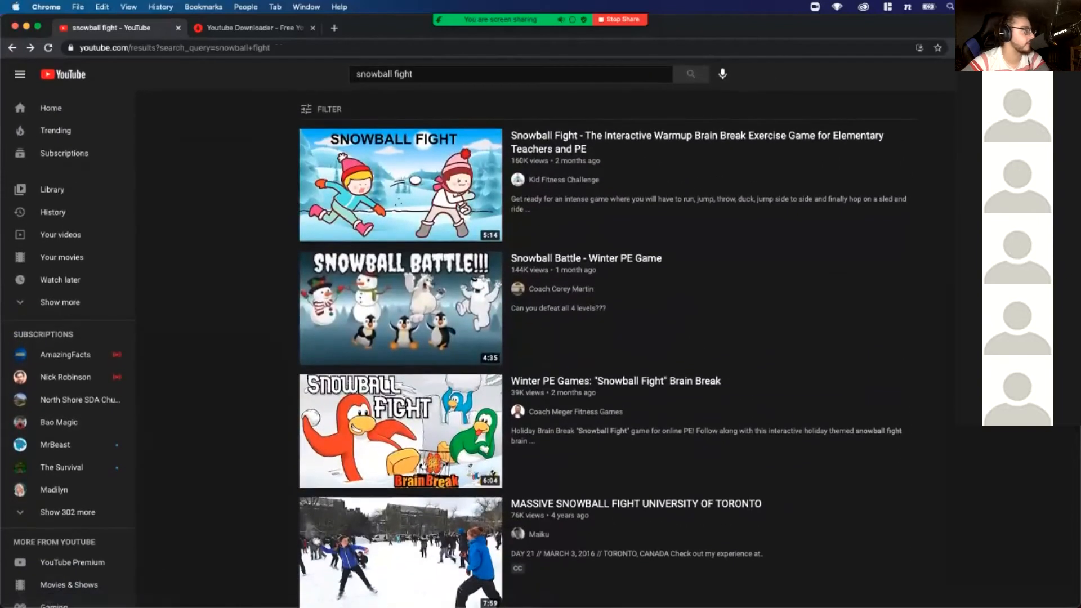
left_click(356, 74)
type("elf")
key("Return")
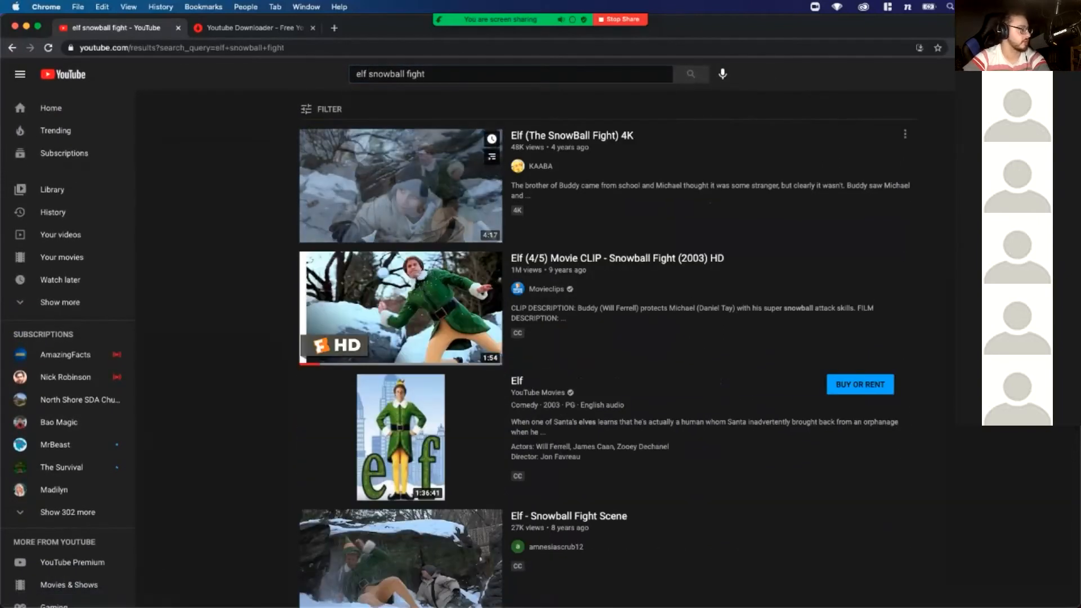
Submit the address of "Elf (The SnowBall Fight) 4K" to the downloader and choose the 1080.mp4 version for download
left_click(400, 307)
key("super+l")
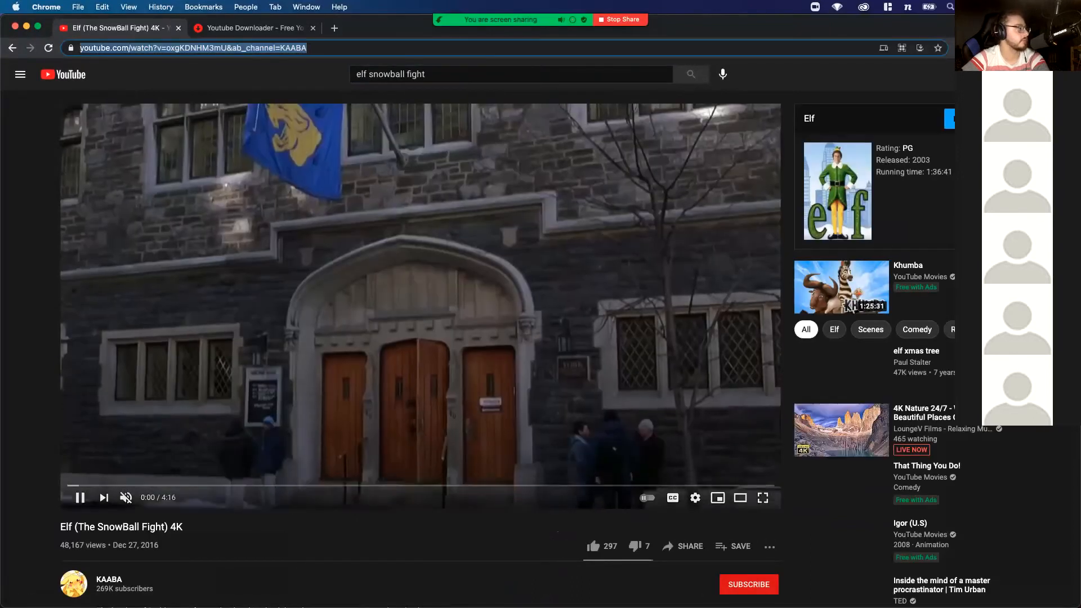
key("ctrl+Tab")
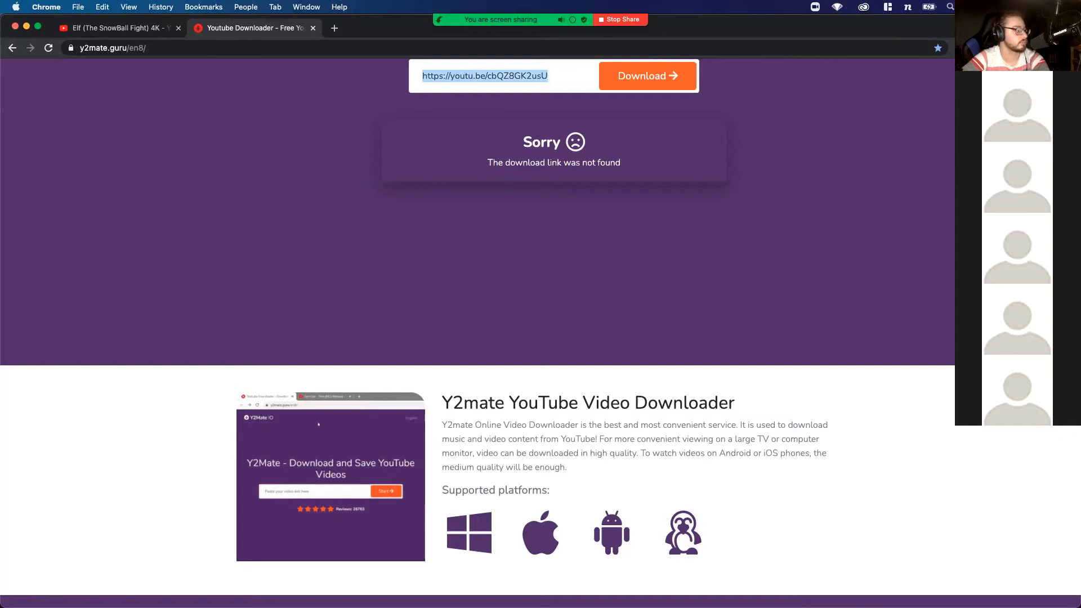
key("super+v")
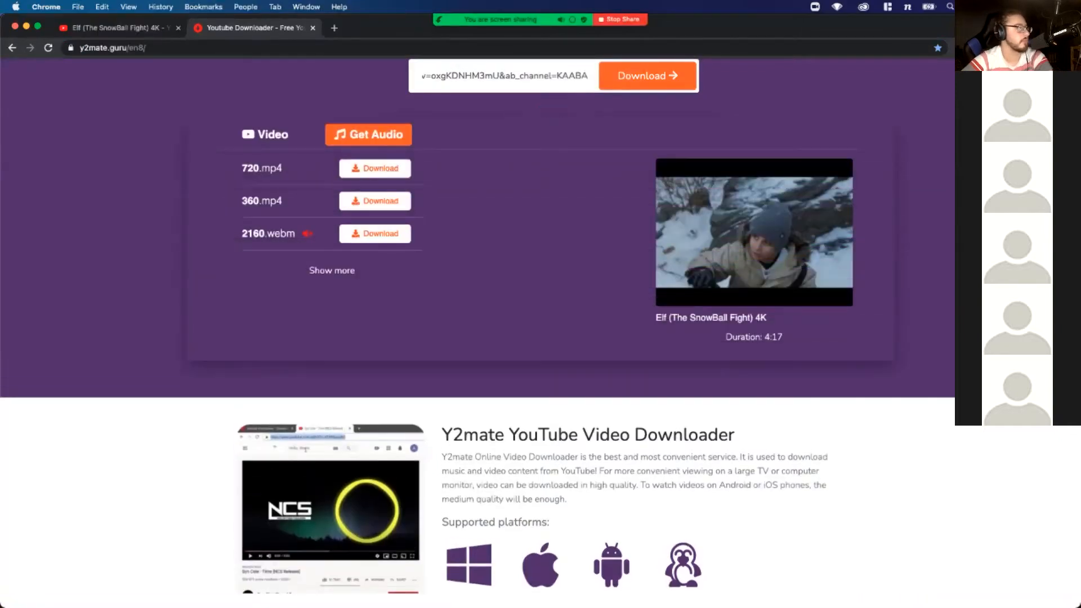
left_click(361, 270)
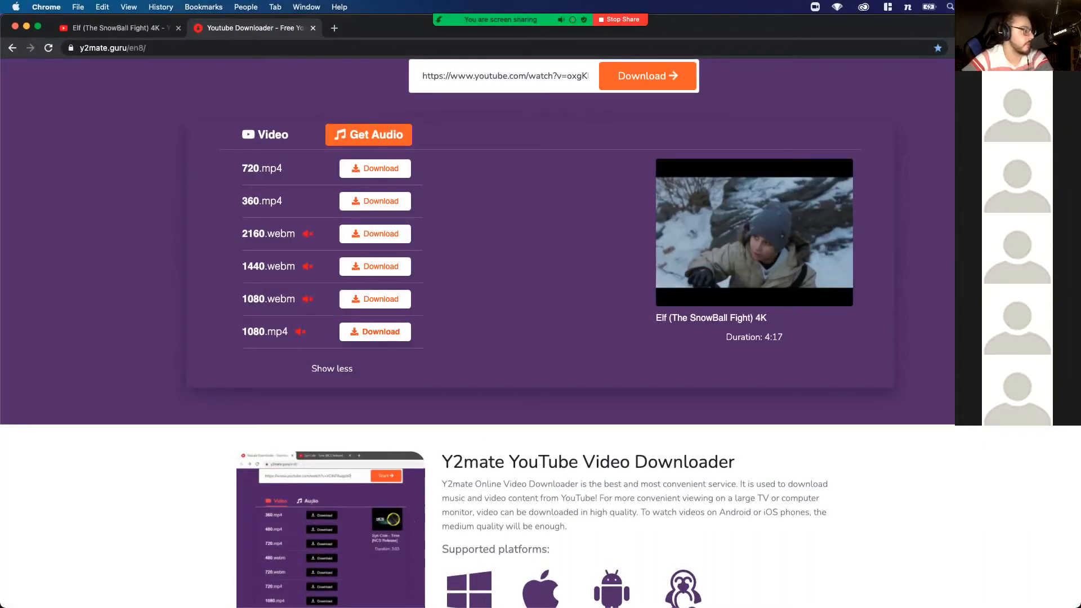
left_click(375, 331)
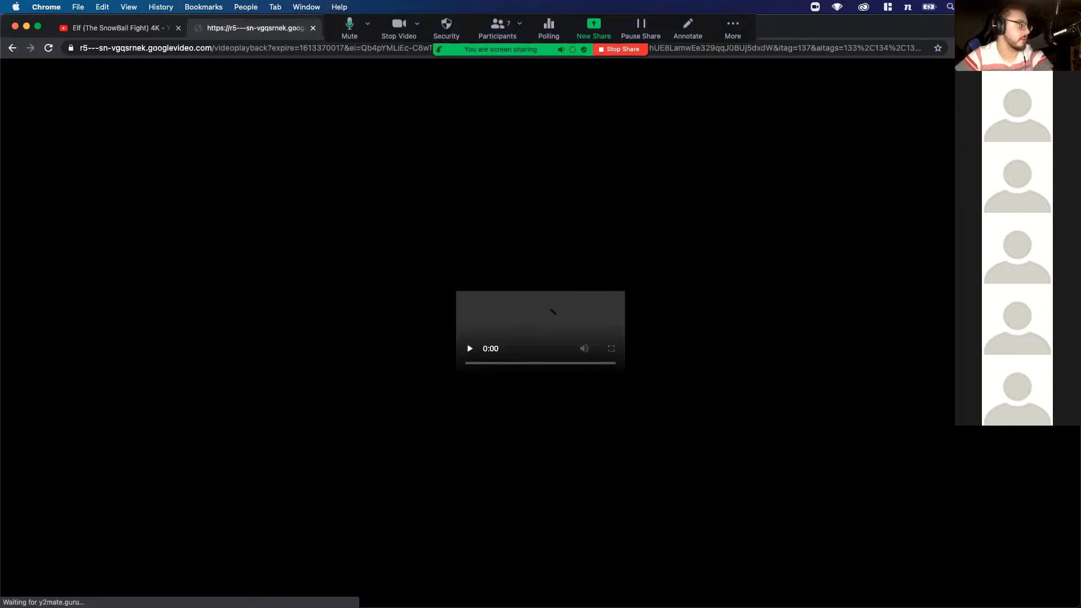
Switch to HitFilm Express and play back the cut into the snowball fight overlay from 00;01;07;18 to 00;01;09;03
left_click(1002, 577)
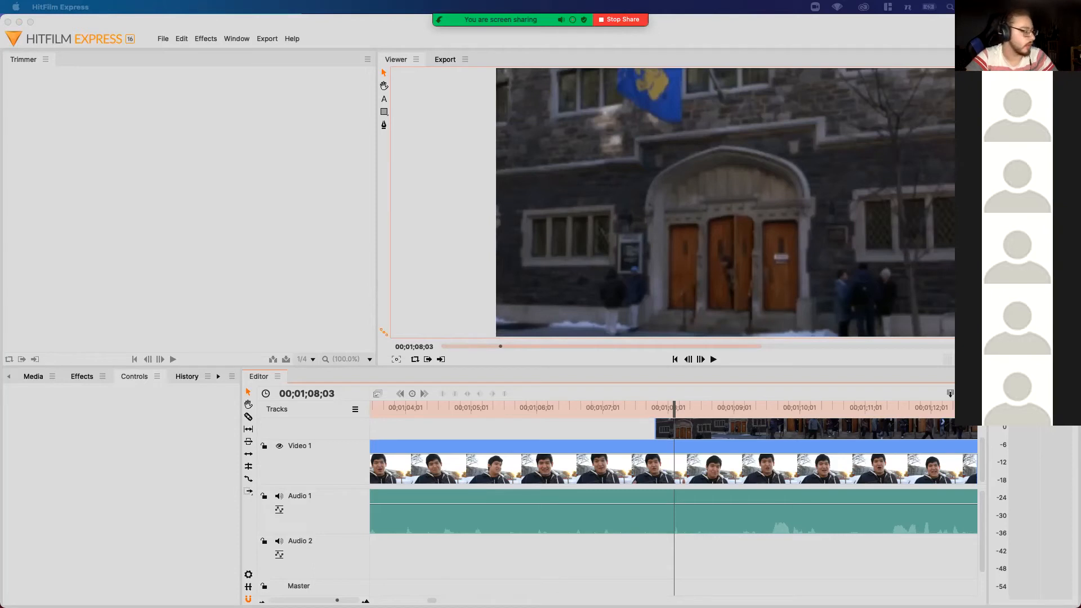
left_click(649, 408)
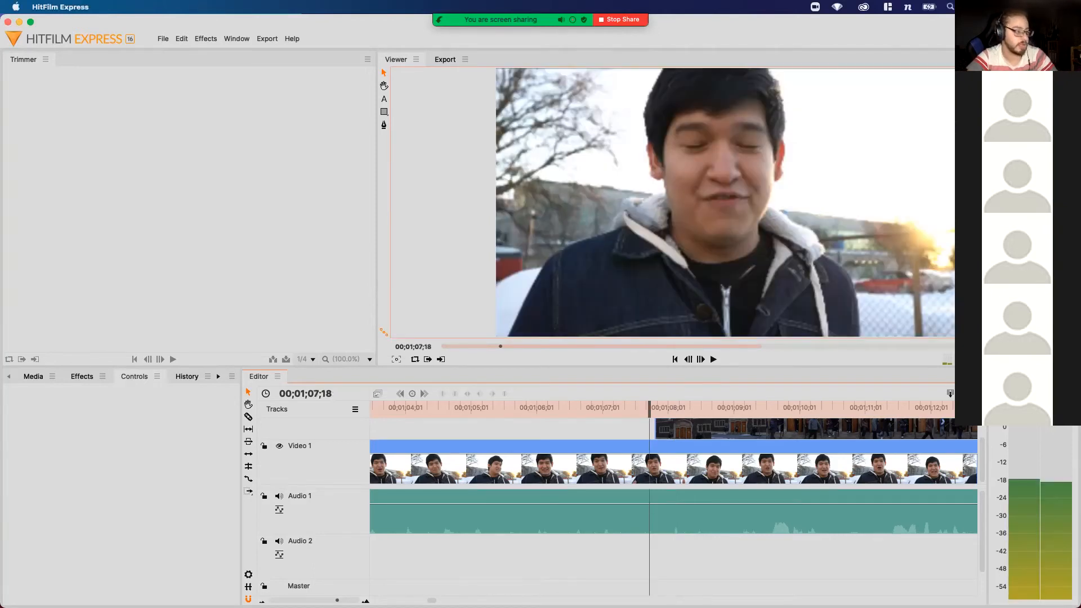
key("space")
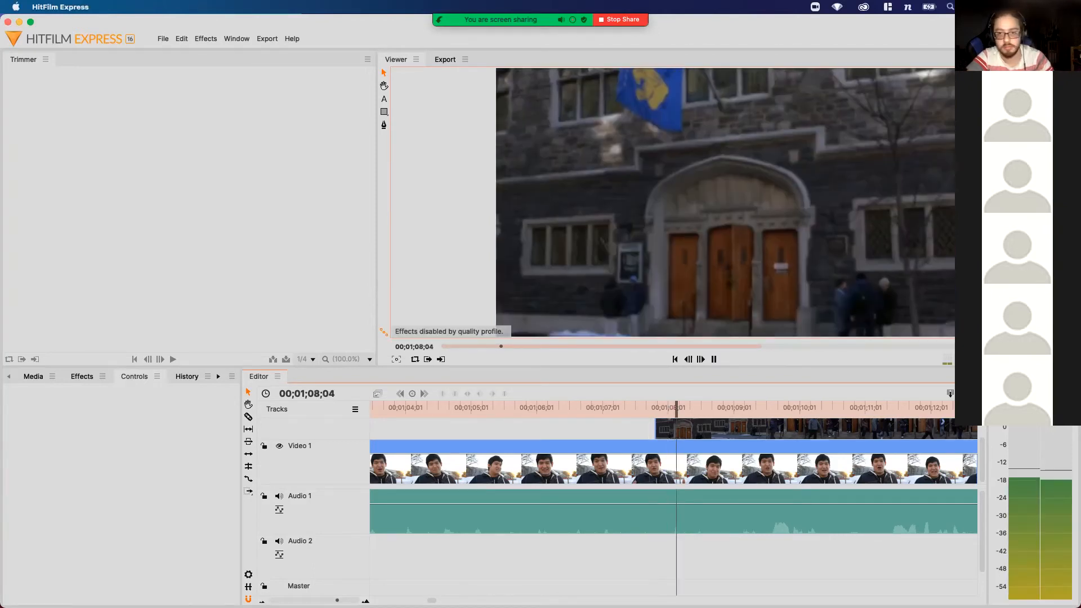
key("space")
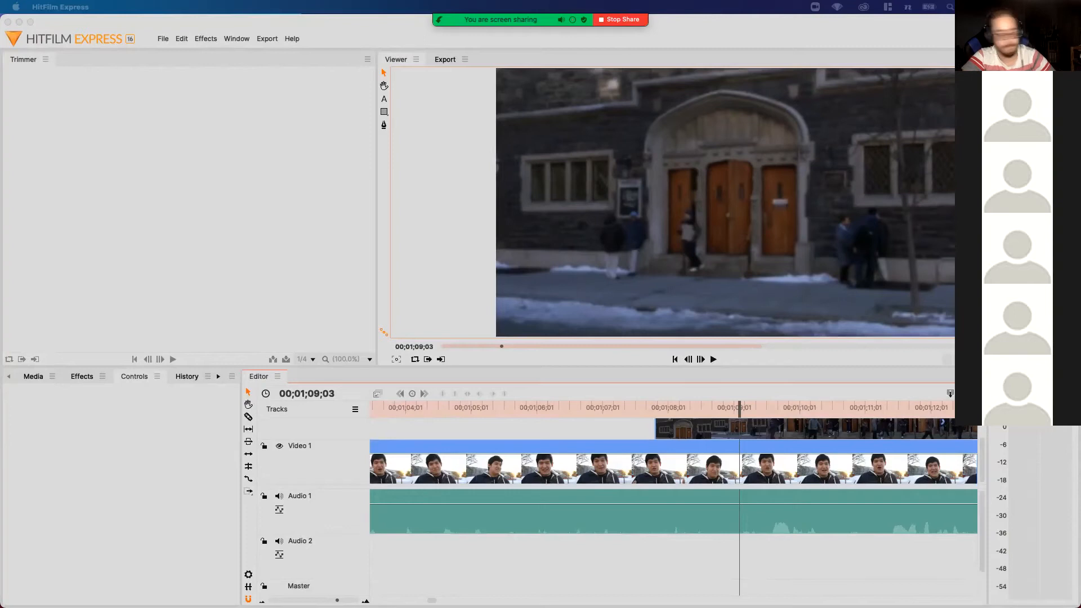
Move the Snowball clip on Video 2 past the end of the main Video 1 section, to about 00;01;17
scroll(673, 451, "up", 3)
scroll(673, 452, "right", 3)
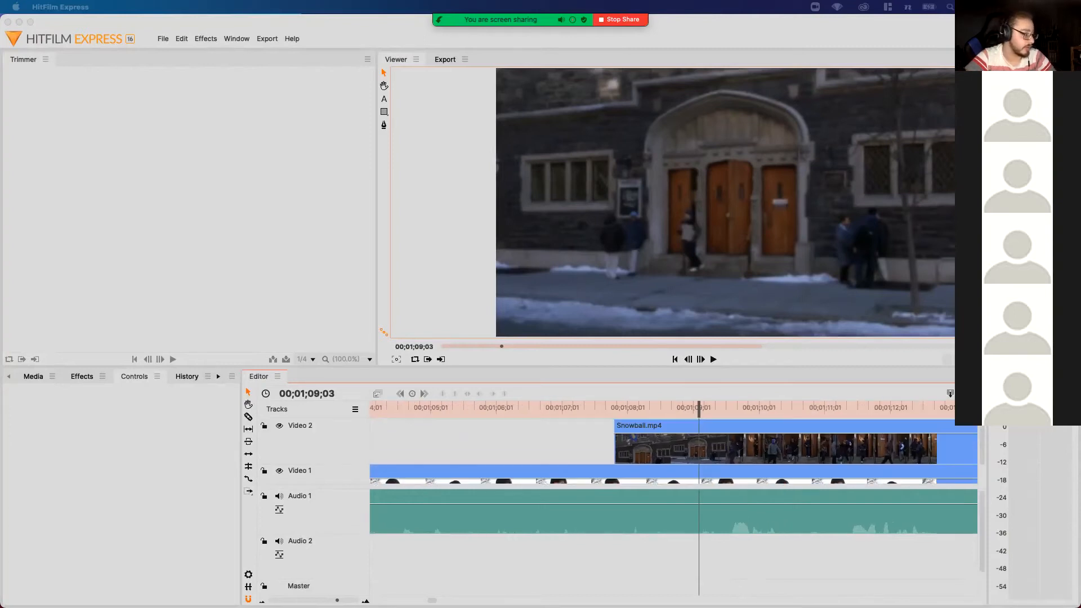
left_click(603, 409)
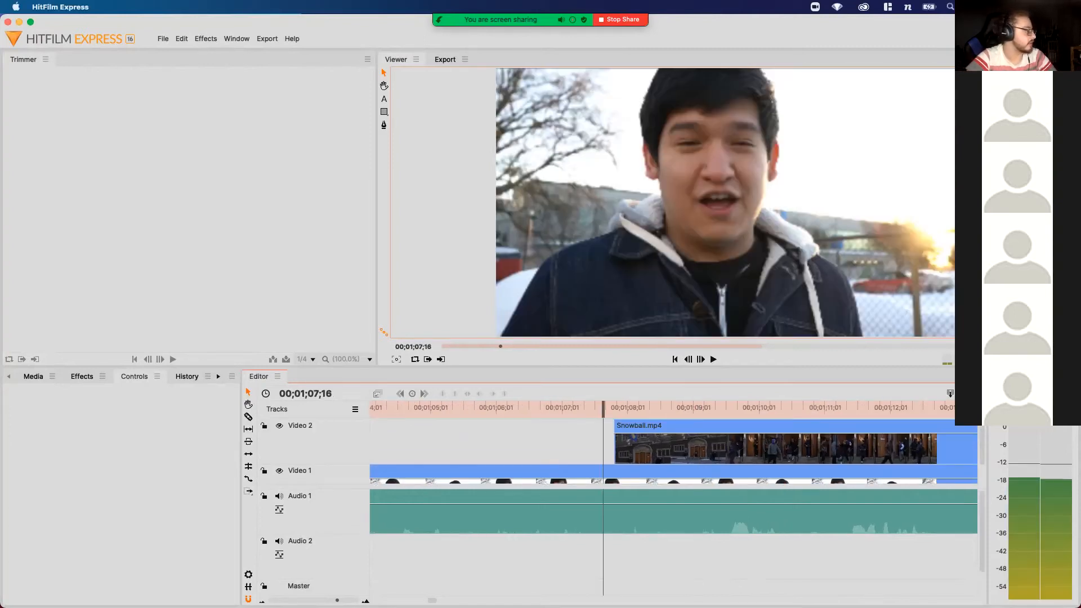
scroll(673, 495, "right", 10)
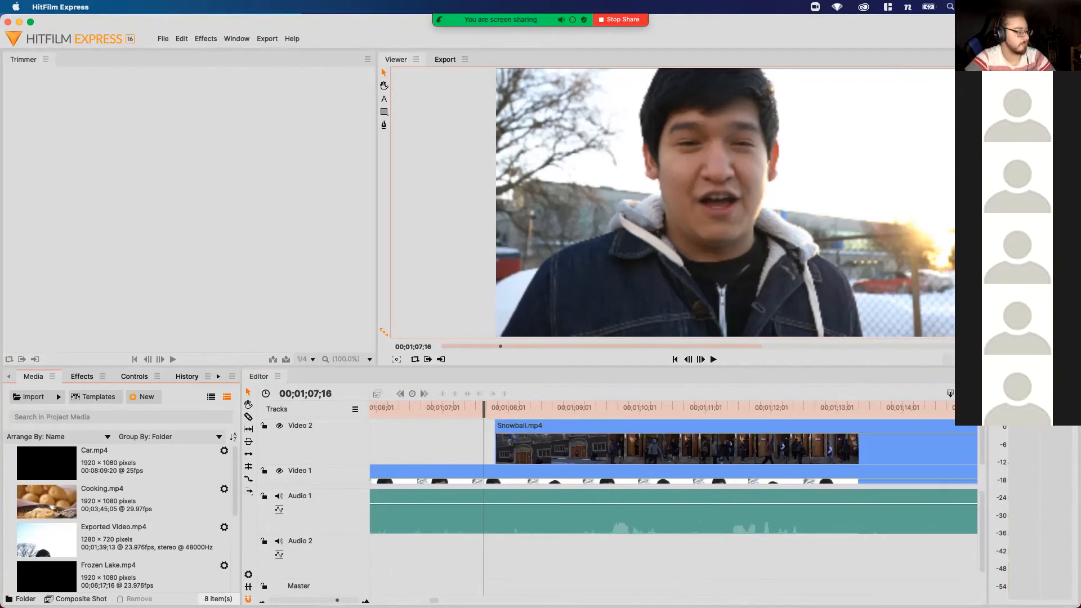
mouse_move(401, 409)
left_mouse_down()
mouse_move(437, 409)
mouse_move(392, 409)
left_mouse_up()
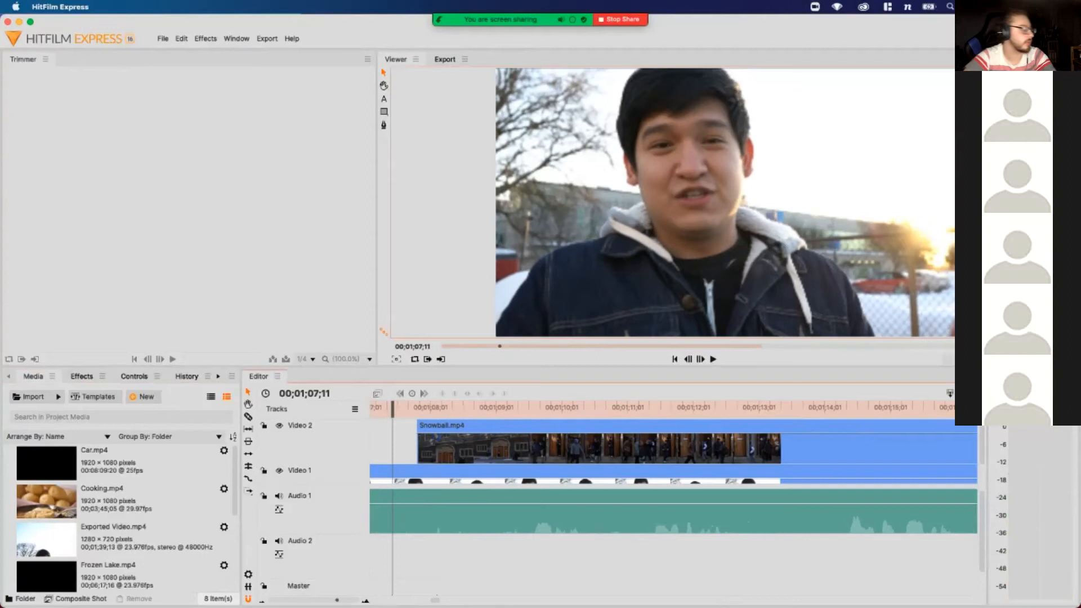
left_click_drag(423, 444, 977, 445)
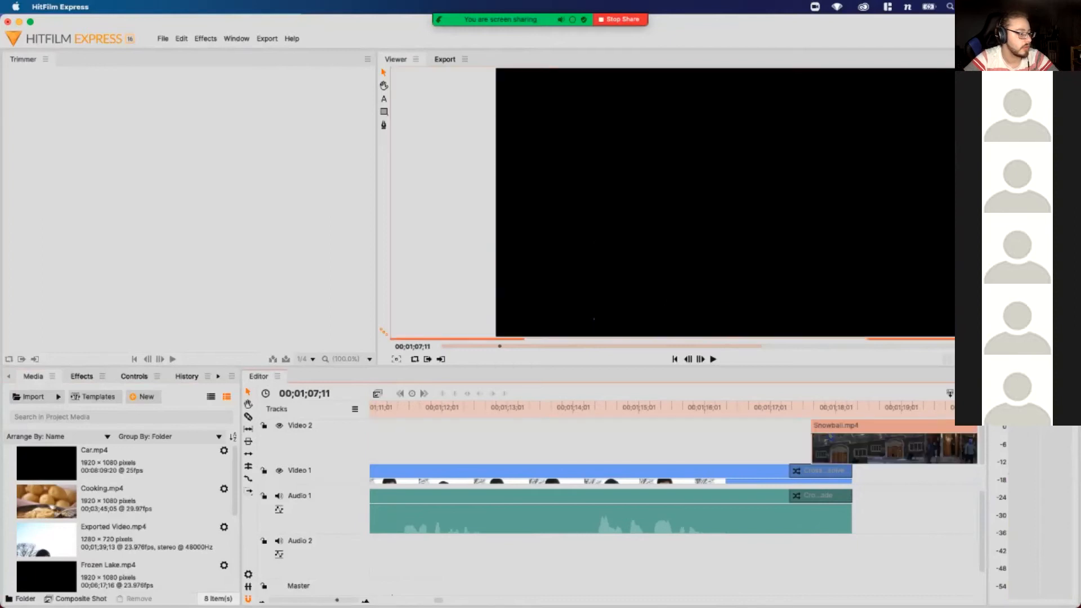
Trim the start of the Snowball clip to 00;01;27;11, at the shot of the child in the snow
key("minus")
scroll(673, 479, "right", 10)
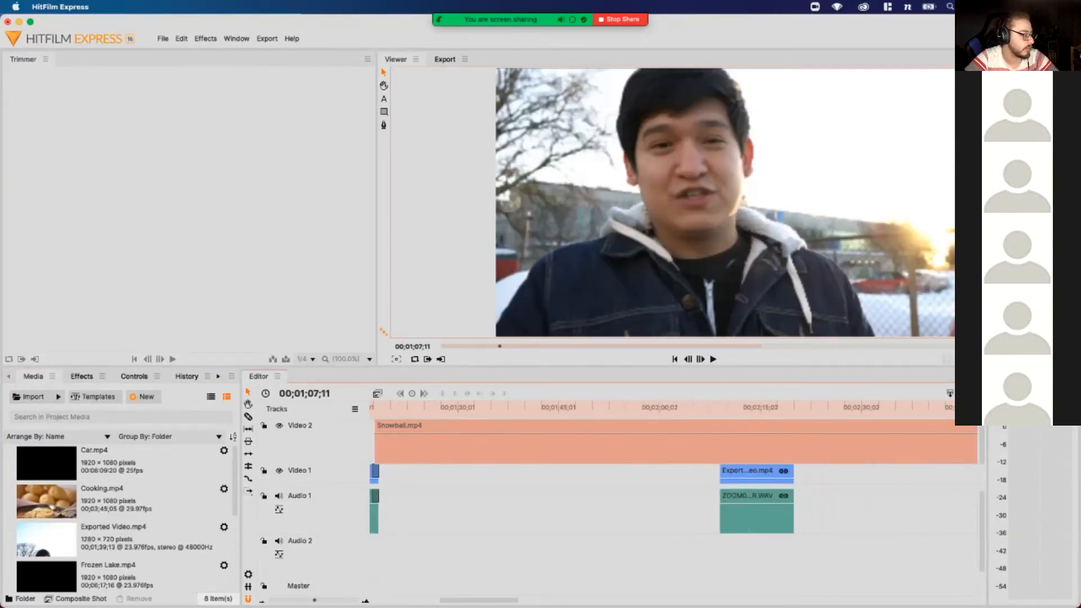
left_click_drag(878, 444, 615, 445)
left_click_drag(519, 407, 594, 408)
left_click_drag(536, 443, 455, 443)
left_click(441, 406)
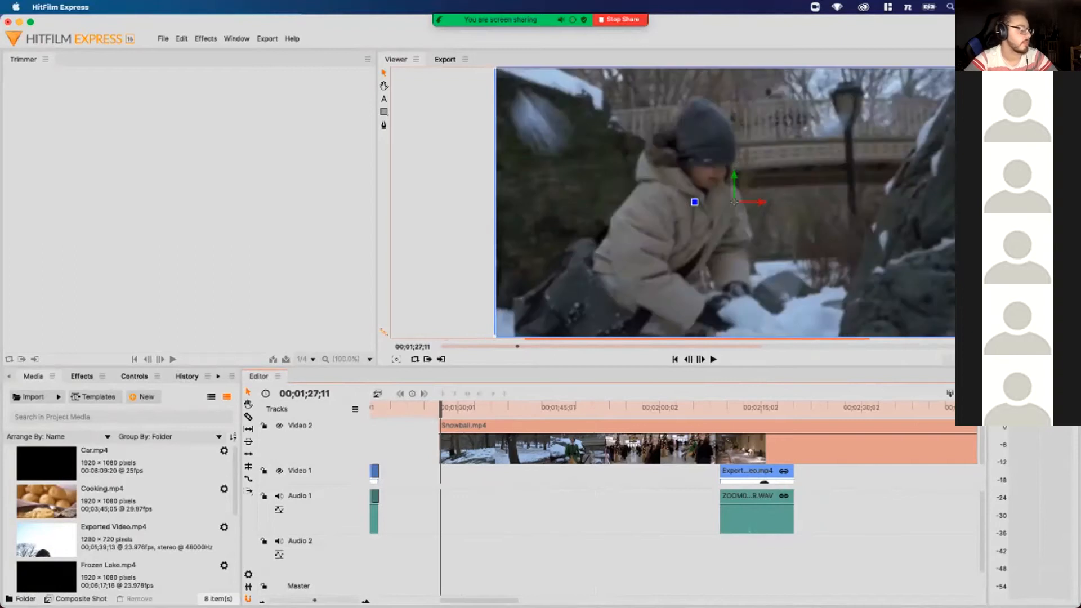
Scrub through the Snowball clip to examine its scenes for the extent of the snowball fight
left_click_drag(441, 442, 598, 406)
left_click(528, 407)
left_click_drag(543, 445, 821, 406)
scroll(676, 479, "right", 5)
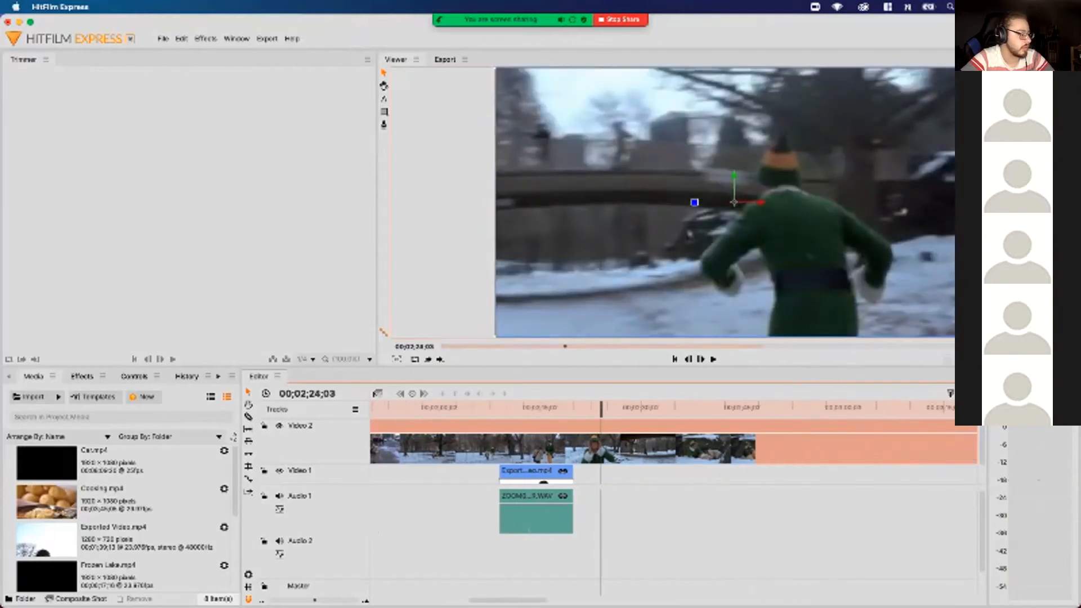
left_click_drag(601, 406, 811, 406)
scroll(676, 478, "right", 6)
left_click_drag(501, 407, 783, 406)
scroll(676, 478, "right", 6)
left_click_drag(445, 406, 805, 406)
scroll(788, 444, "right", 4)
scroll(788, 445, "left", 5)
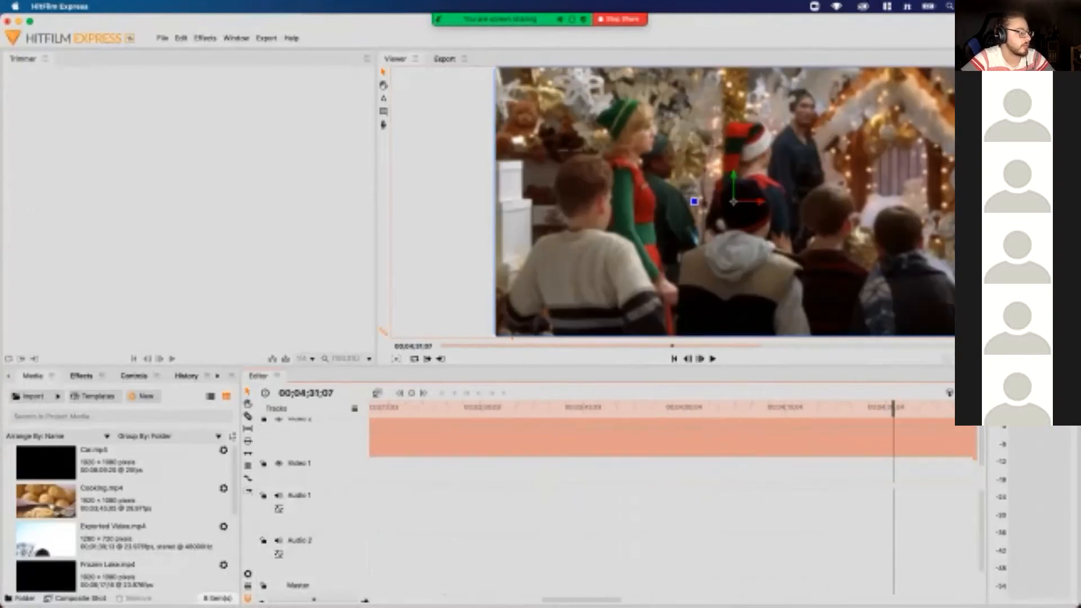
left_click_drag(471, 406, 437, 407)
scroll(676, 444, "left", 8)
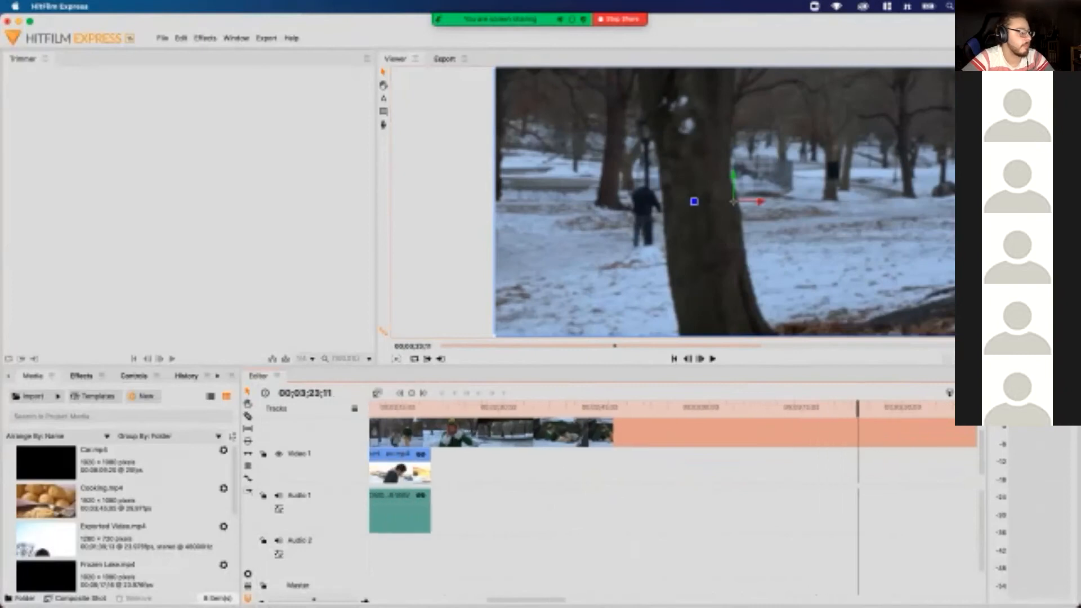
Split the Snowball clip at 00;02;54;11 and delete everything after the cut
scroll(675, 445, "left", 1)
scroll(676, 445, "up", 1)
left_click_drag(557, 406, 681, 406)
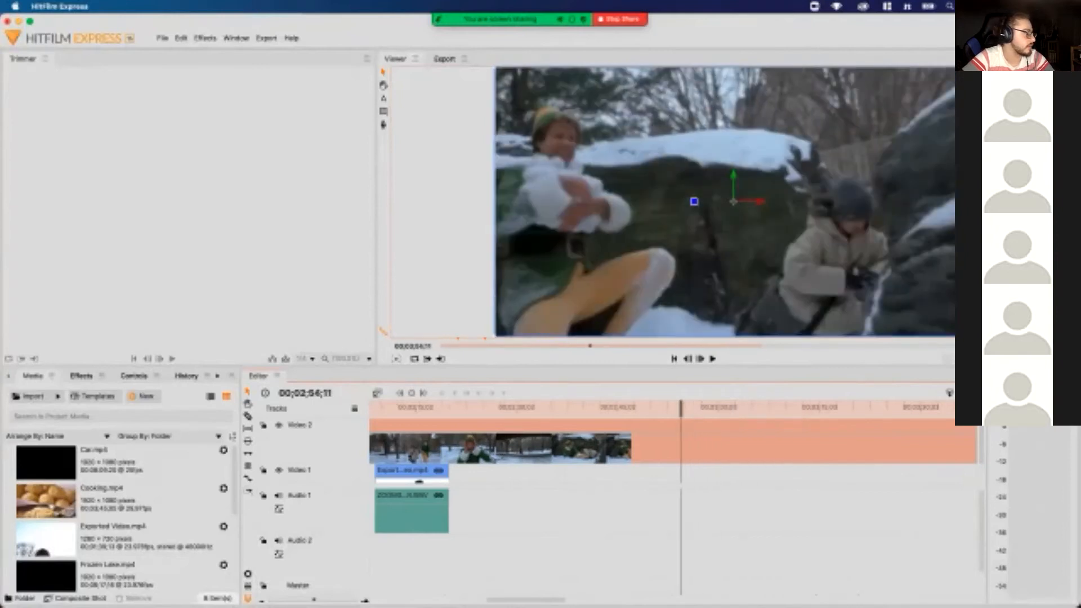
left_click(682, 448)
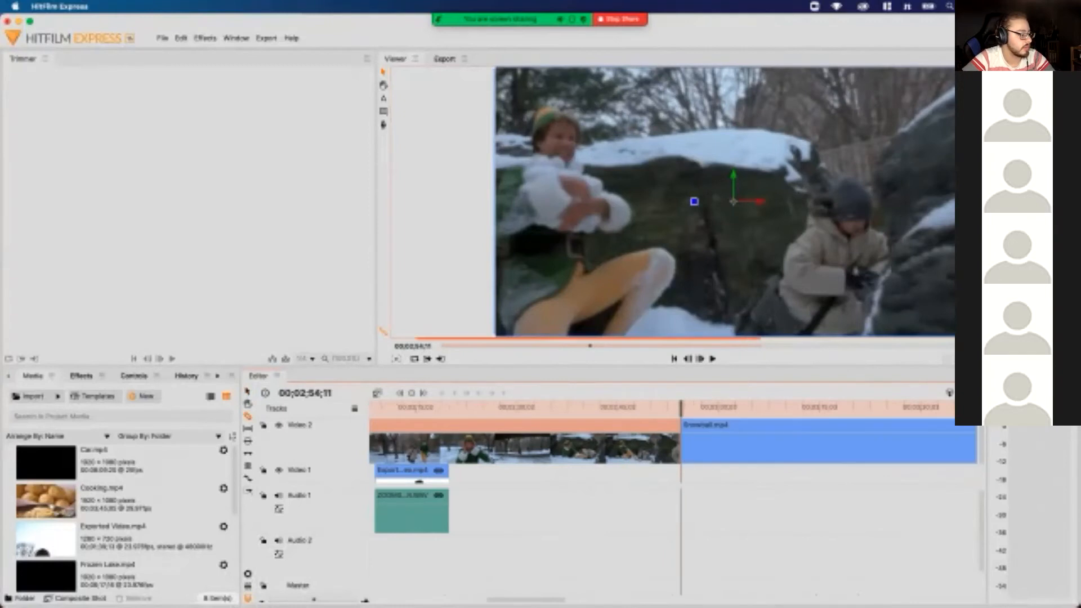
left_click(833, 447)
key("v")
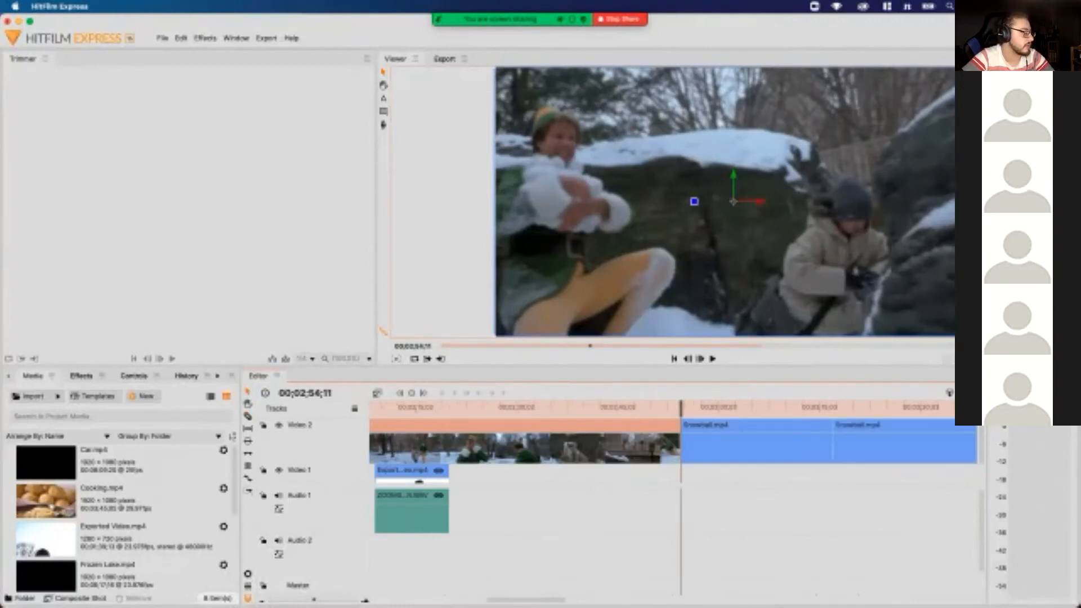
key("Delete")
left_click(847, 450)
key("Delete")
Shorten the remaining Snowball clip and move it on Video 2 just after the Car clip, starting at about 00;01;00;15
left_click_drag(776, 445, 419, 444)
scroll(418, 445, "left", 10)
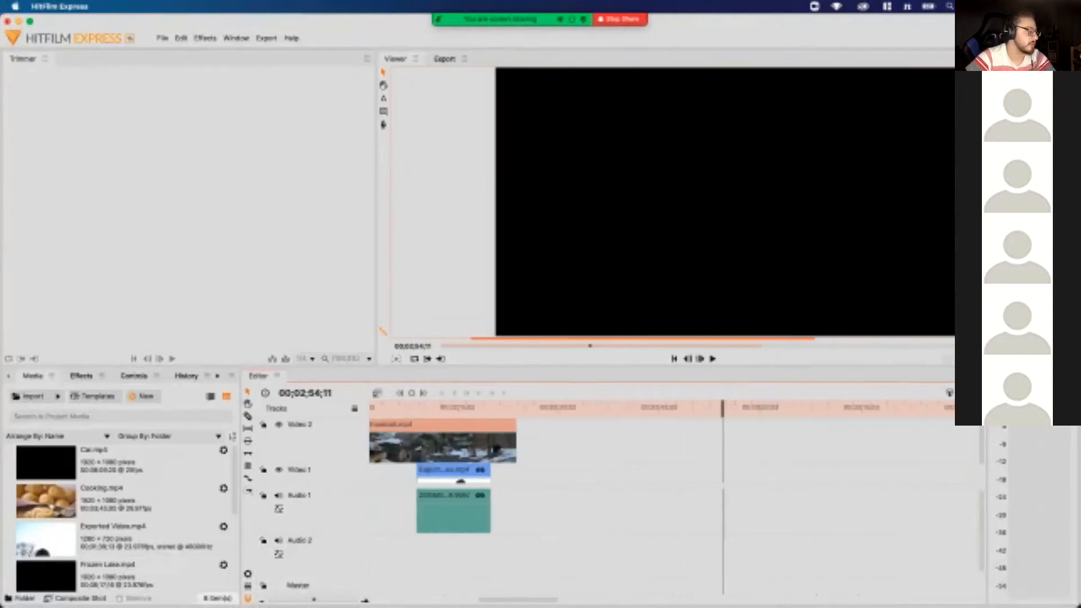
left_click_drag(844, 445, 437, 445)
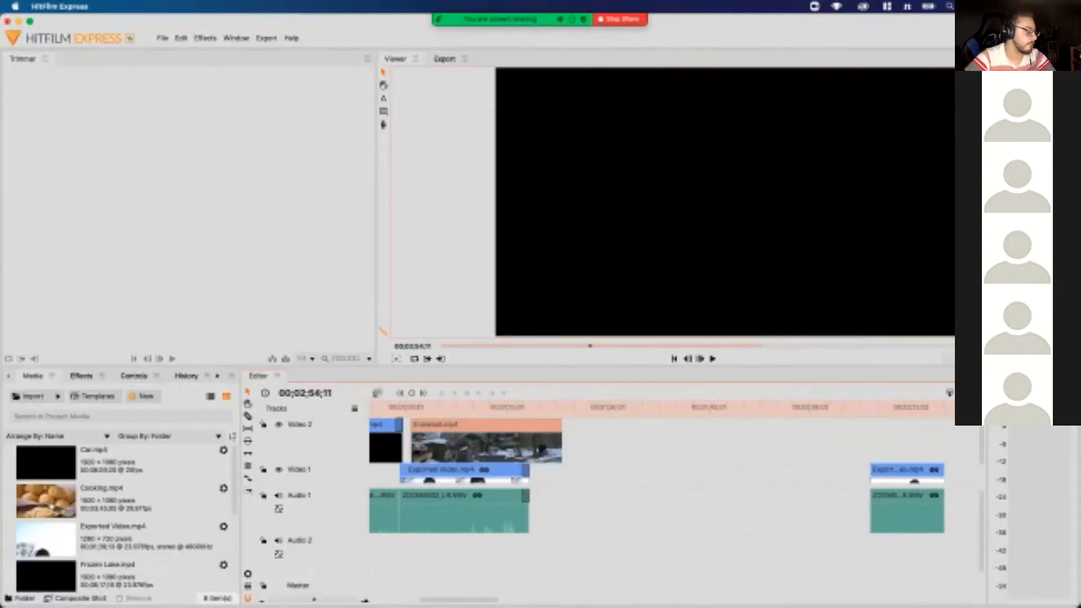
scroll(557, 473, "left", 5)
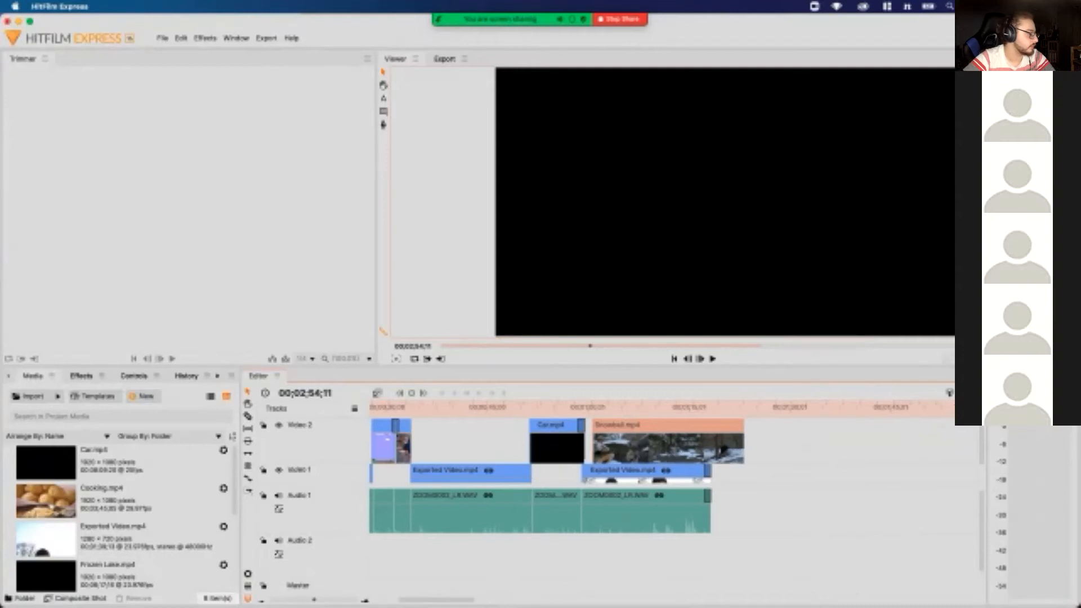
Play back the Snowball section of the timeline from 00;00;59;05 to check its timing against the narration
scroll(557, 473, "up", 3)
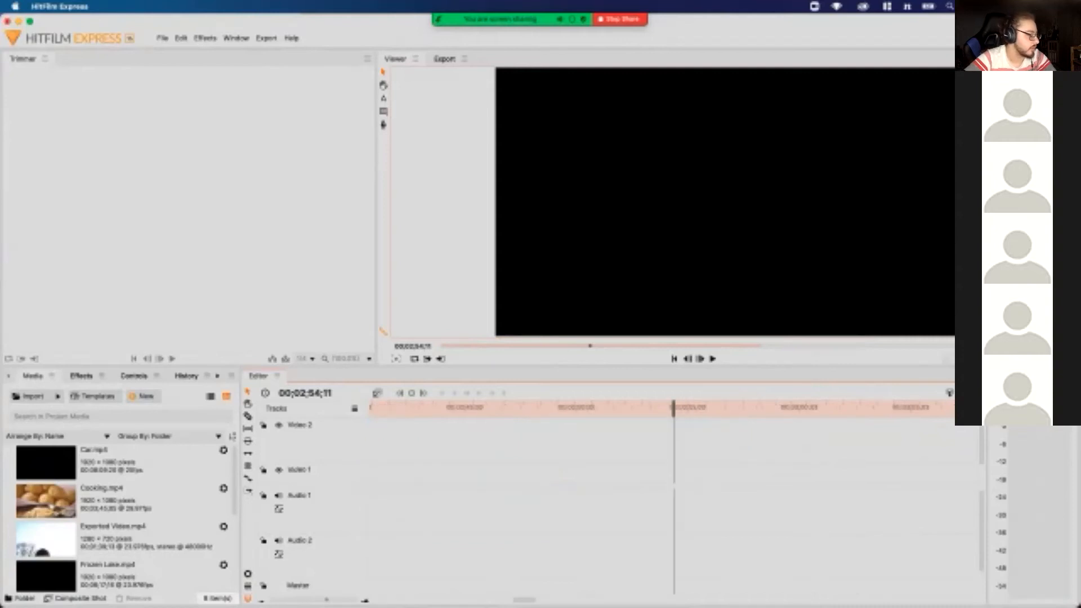
scroll(572, 477, "down", 3)
scroll(572, 478, "left", 4)
left_click(524, 407)
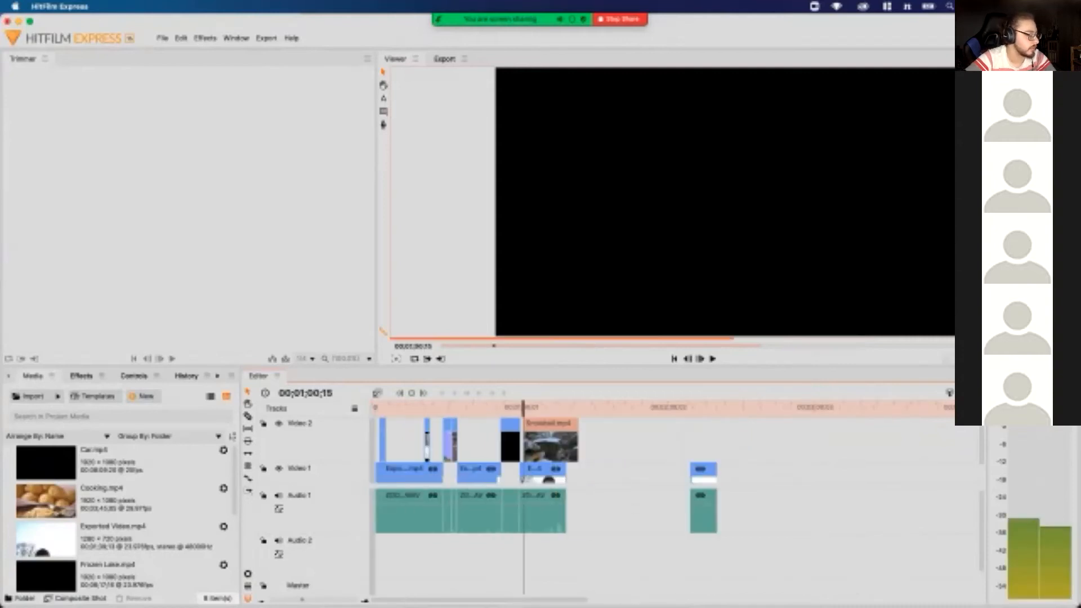
left_click_drag(524, 407, 520, 408)
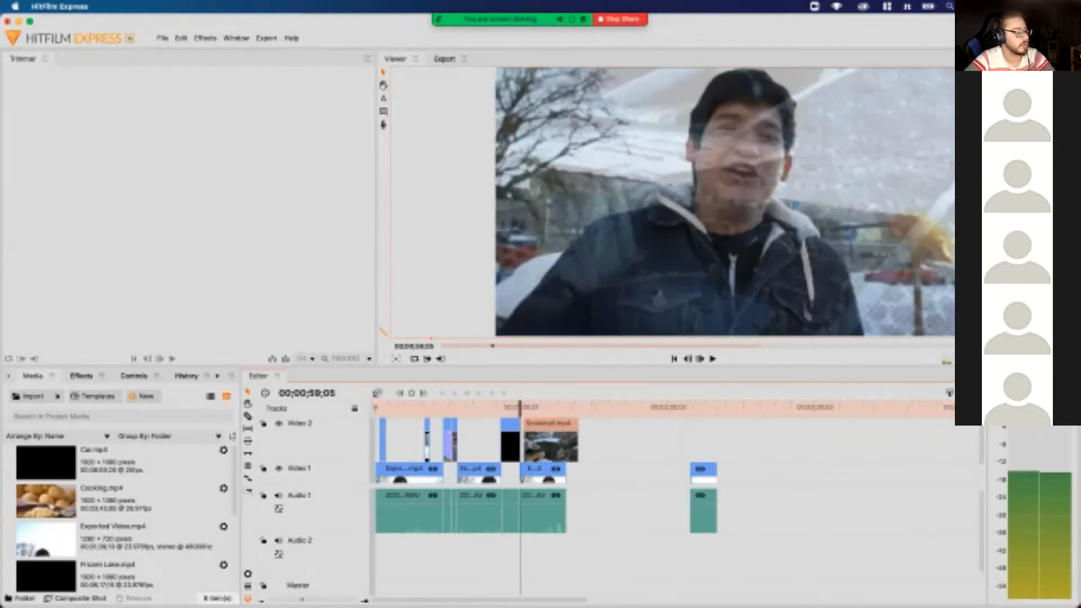
key("space")
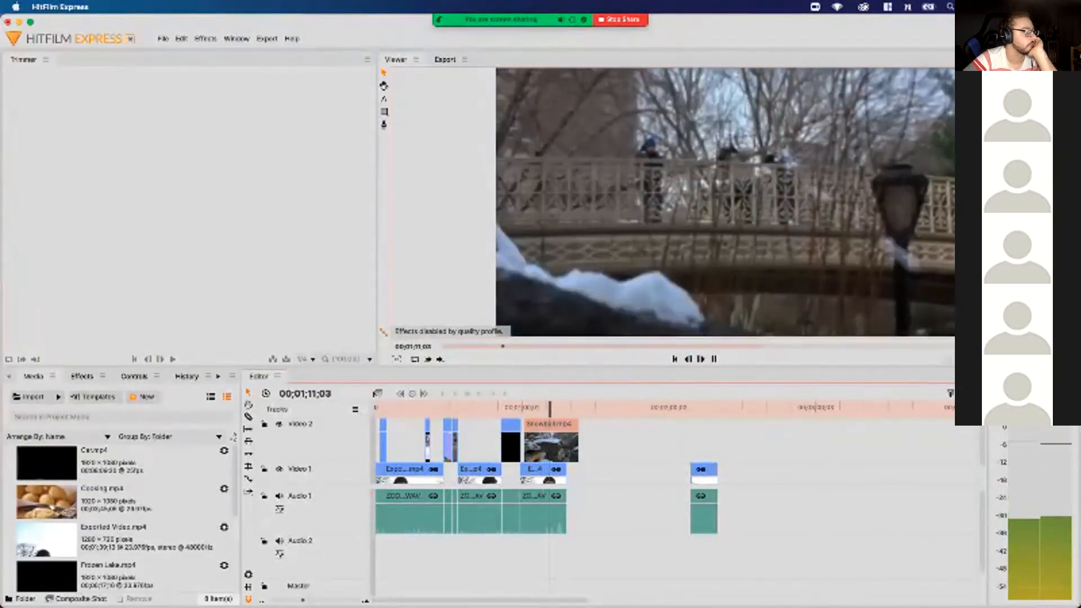
key("space")
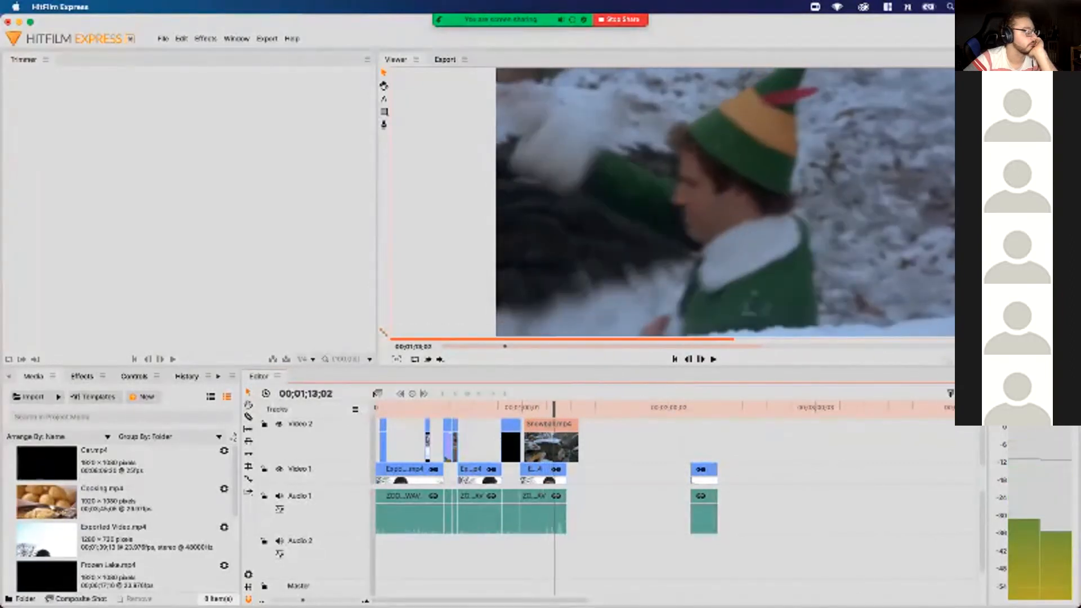
Trim the end of the Snowball clip back to about 00;01;11, near the end of the bridge shot
left_click_drag(578, 436, 555, 436)
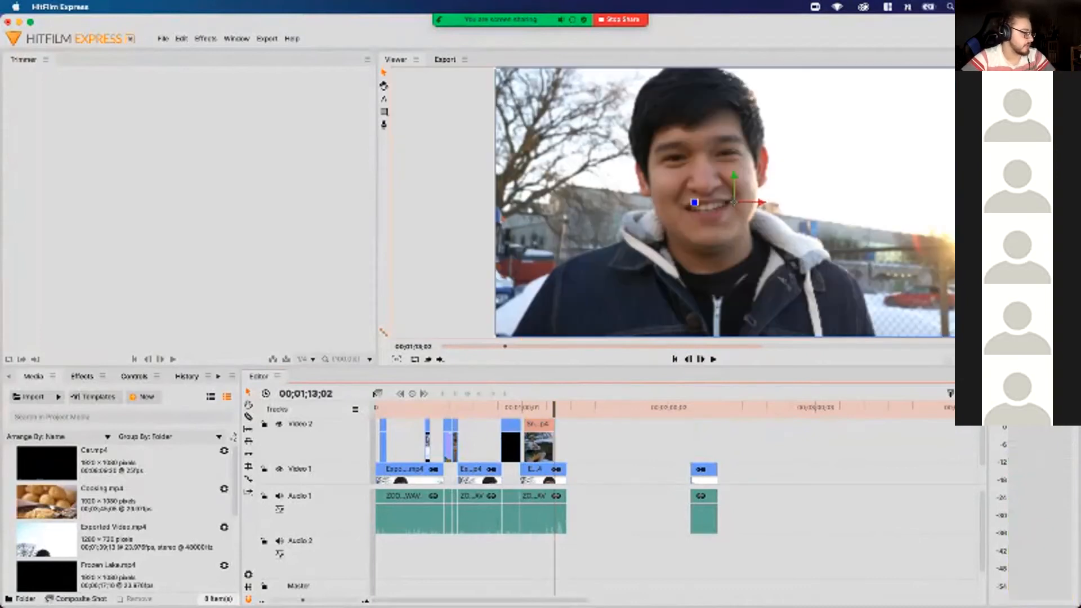
key("equal")
key("equal")
left_click(652, 407)
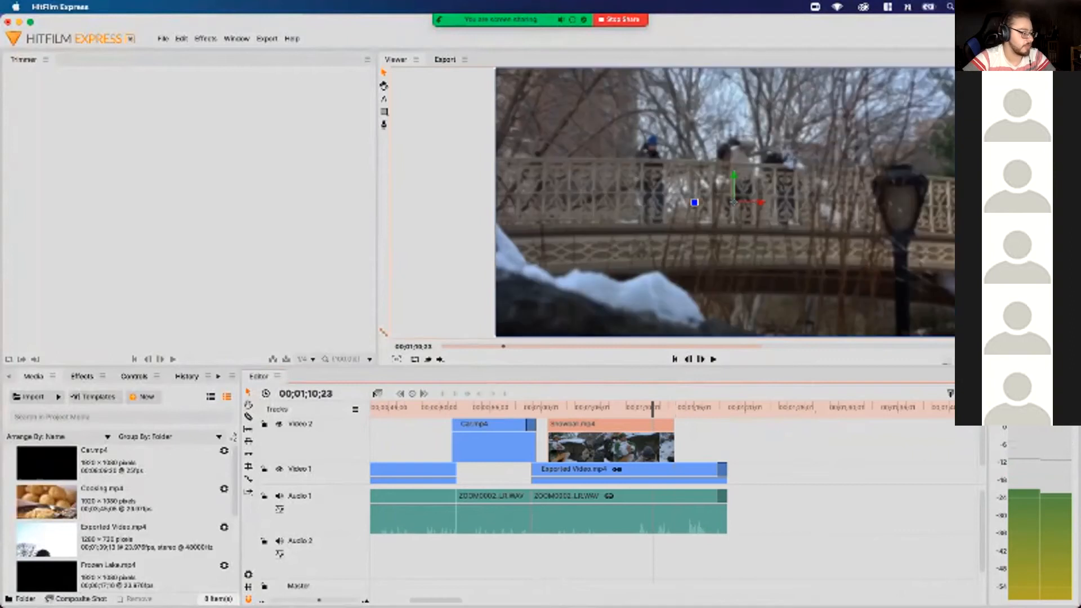
left_click_drag(673, 442, 656, 442)
Search the effects for "dissol" and add a Cross Dissolve to both the start and the end of the Snowball clip
left_click(559, 407)
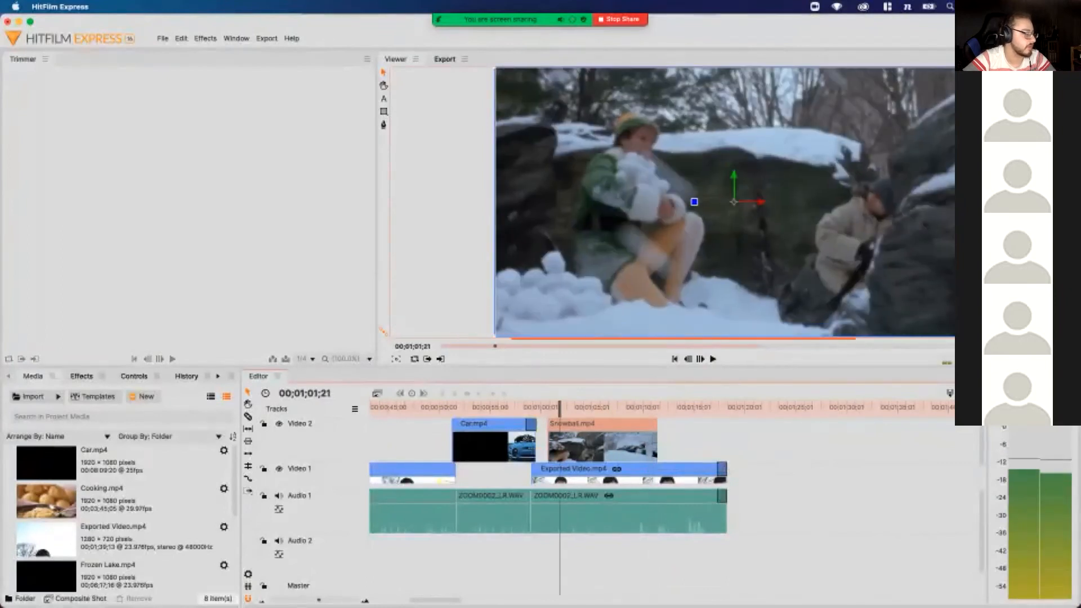
left_click(82, 376)
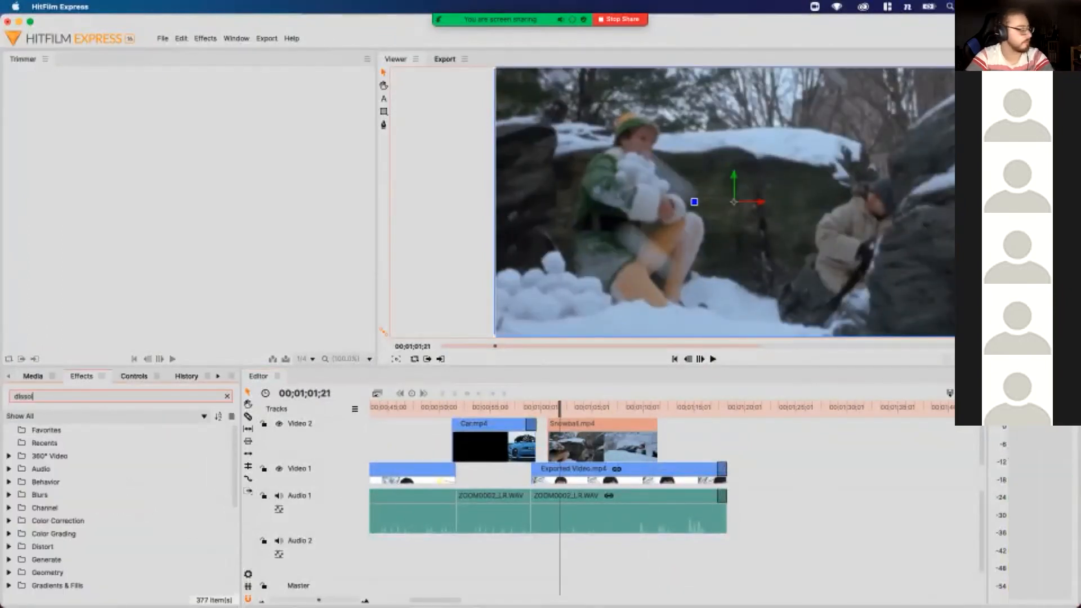
left_click(78, 469)
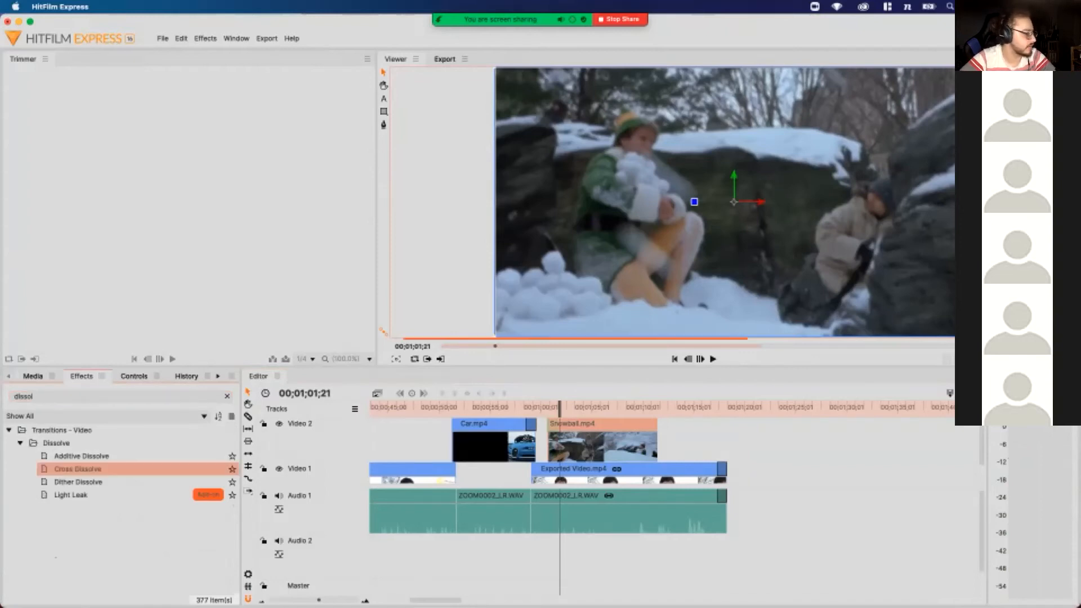
left_click_drag(77, 469, 552, 436)
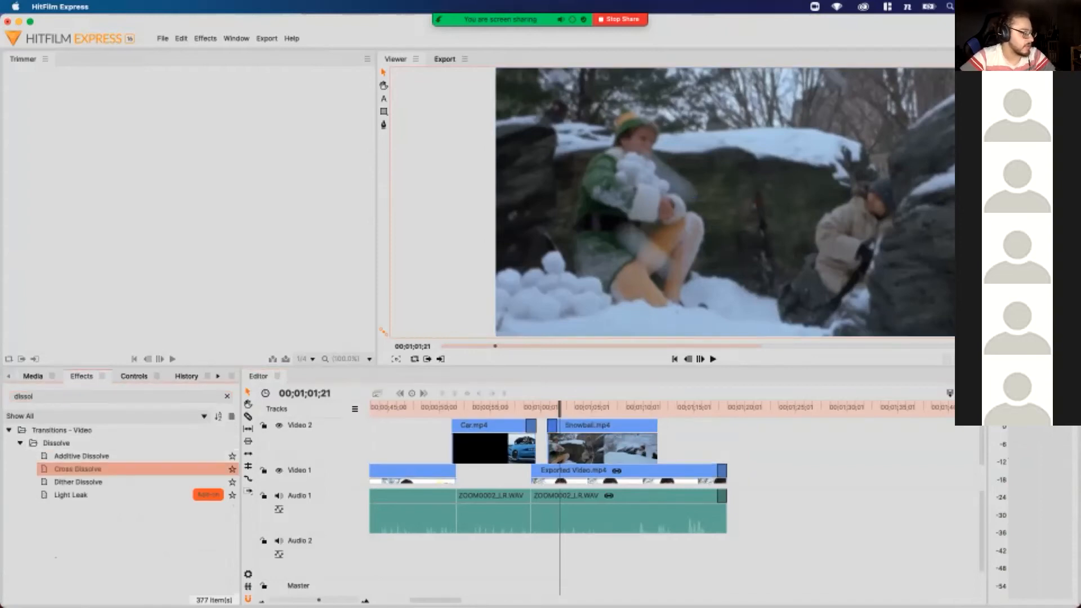
left_click_drag(78, 469, 652, 439)
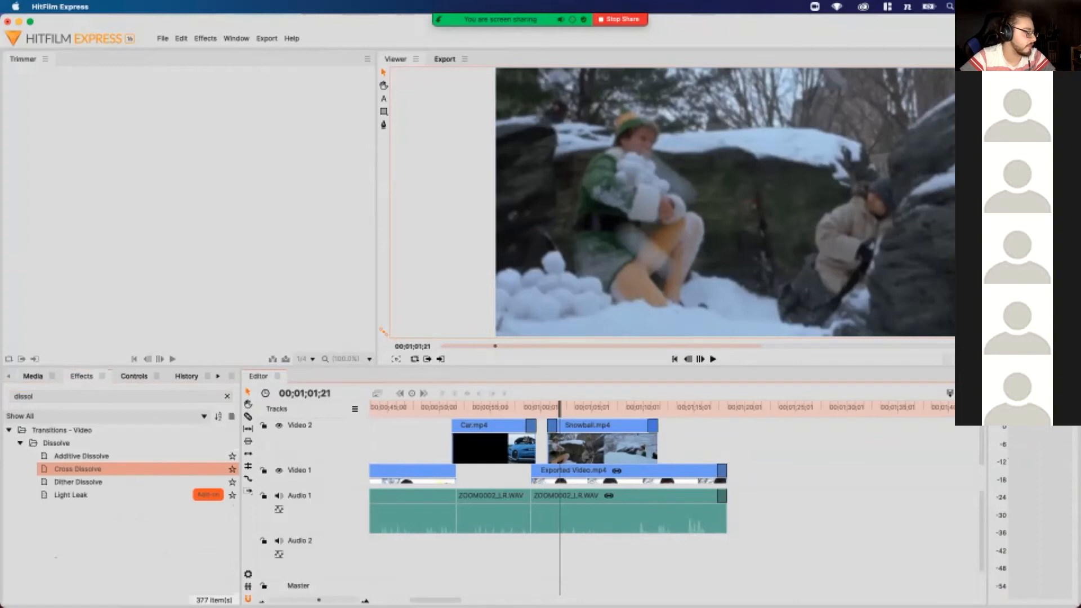
Play back the edit from just before the Car clip to past the end of the main section
left_click_drag(560, 408, 449, 408)
key("space")
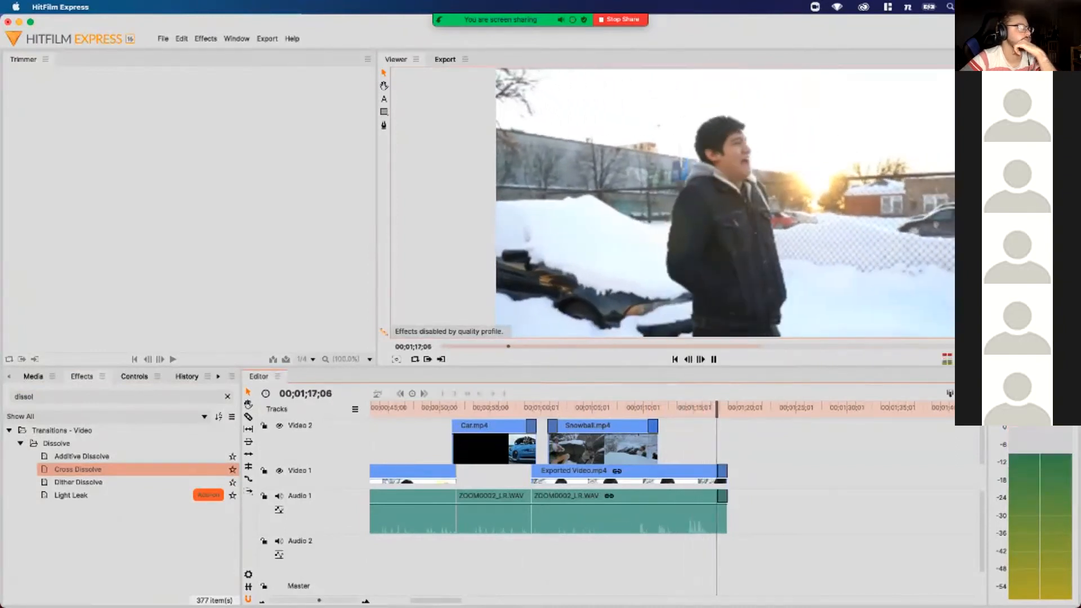
key("space")
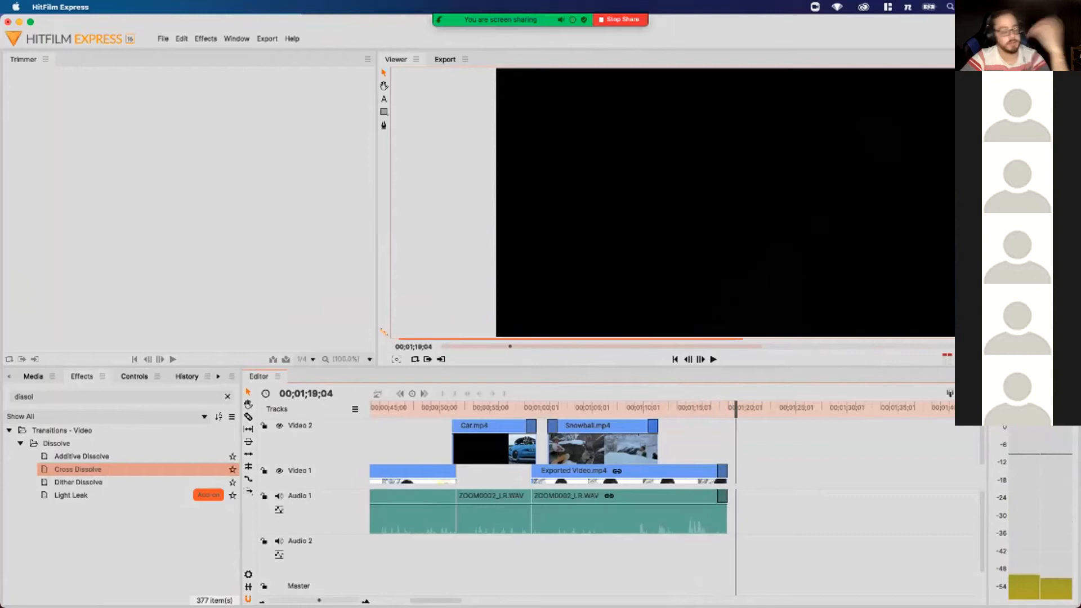
Scrub across the earlier part of the timeline and play the edit from 00;00;00;00
scroll(574, 495, "left", 10)
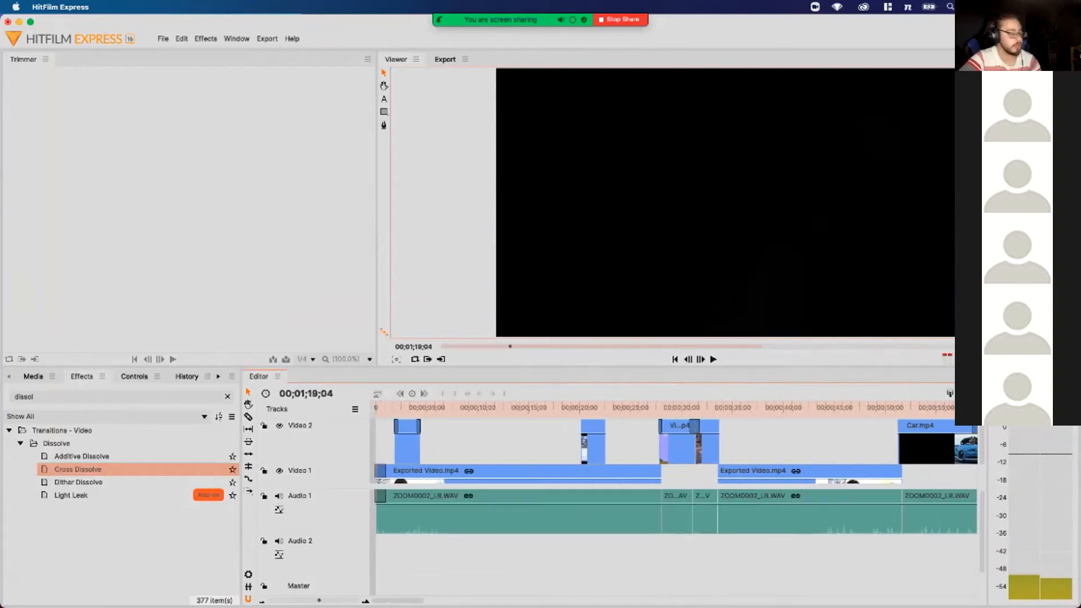
left_click_drag(388, 408, 982, 408)
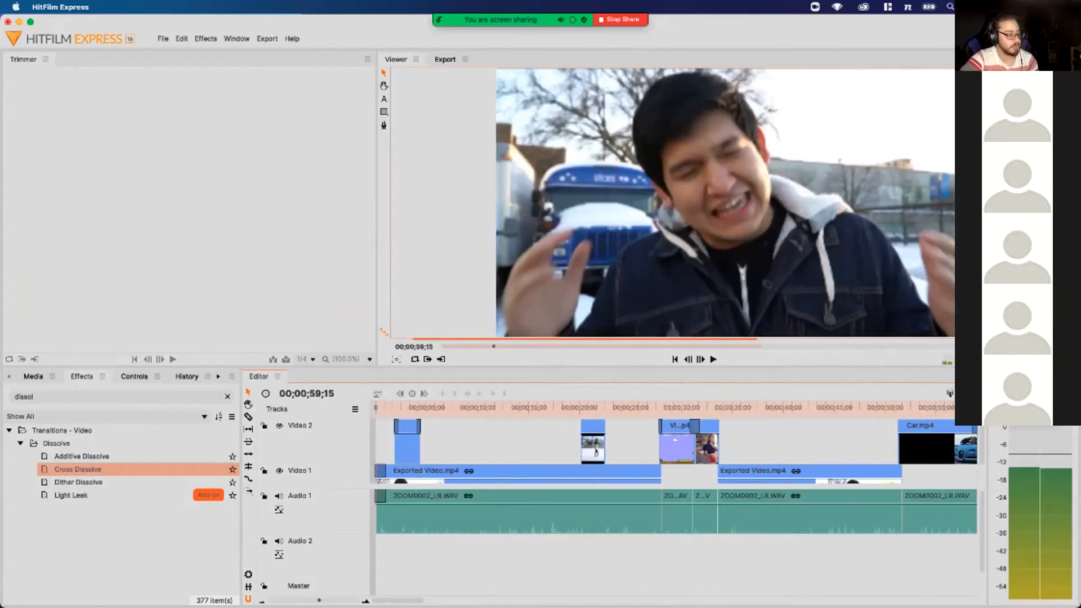
key("Home")
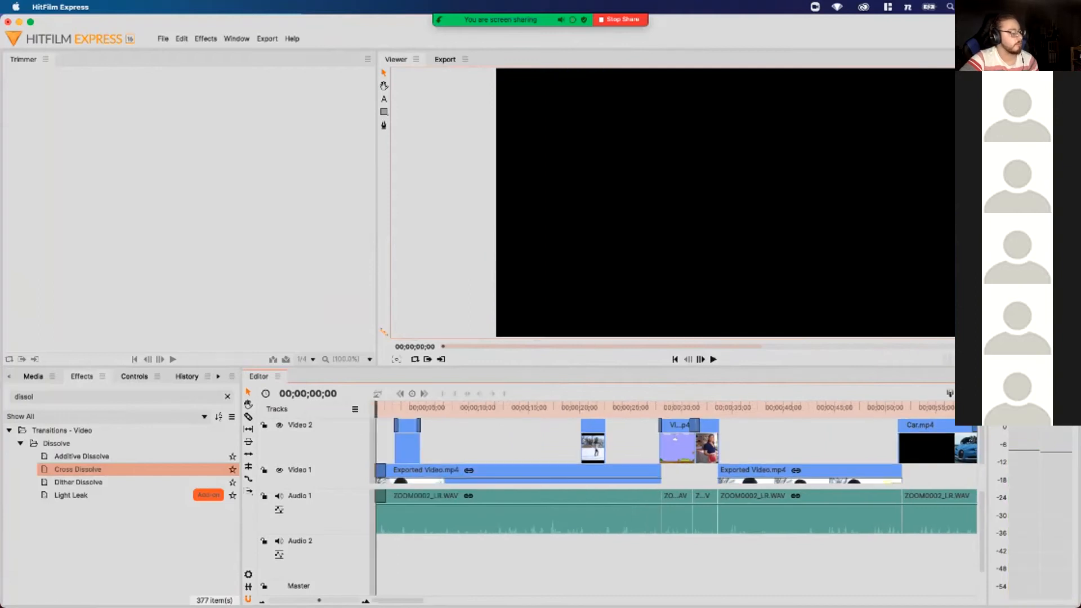
scroll(507, 451, "down", 2)
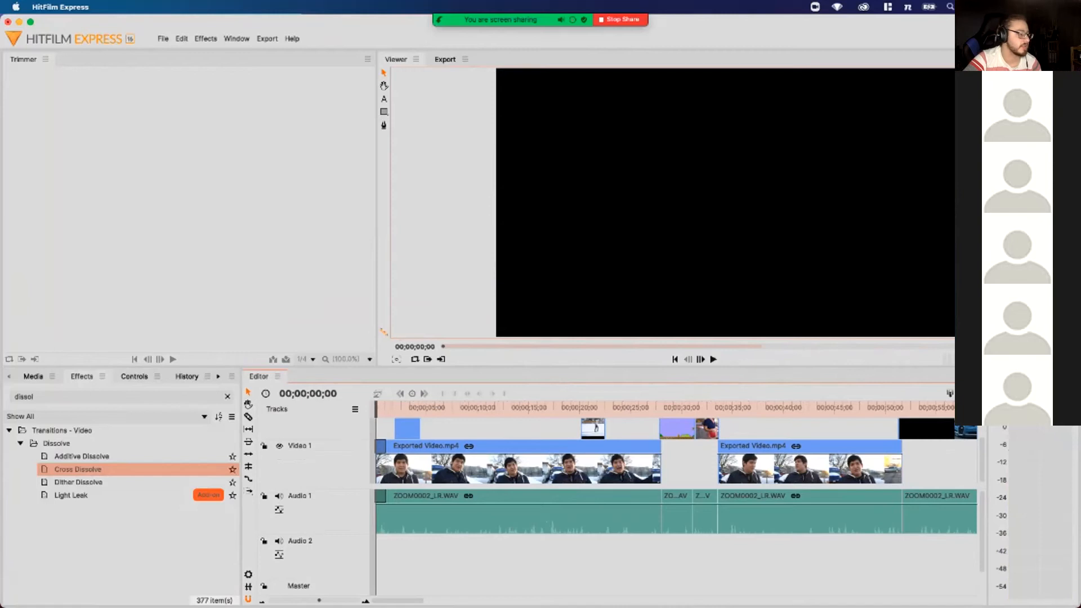
key("space")
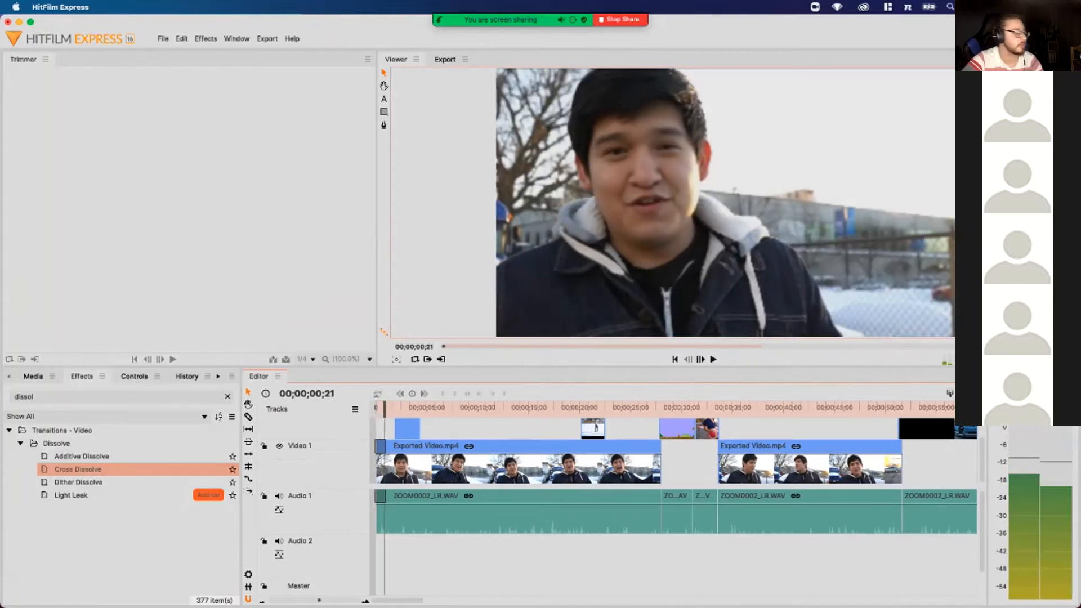
Move the last Exported Video clip with its linked audio earlier, so it starts at about 00;01;36
scroll(675, 467, "right", 15)
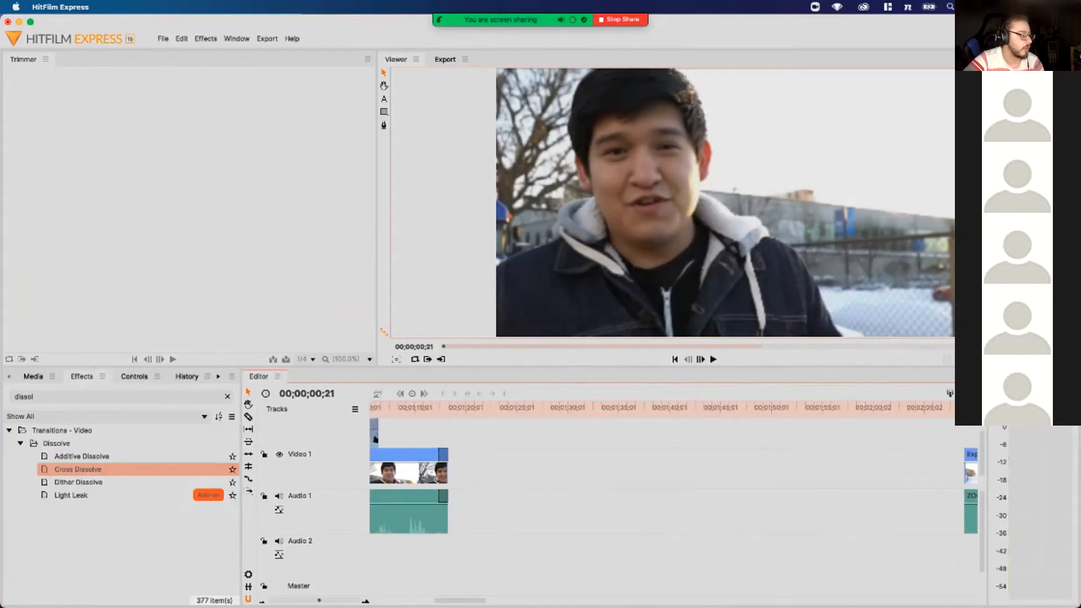
left_click_drag(467, 407, 563, 408)
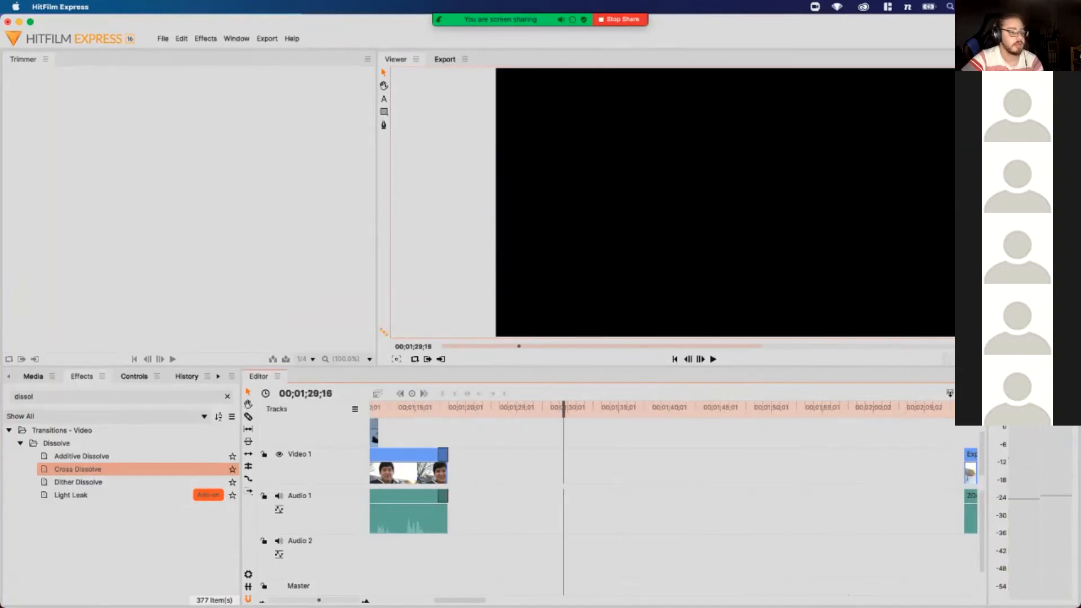
left_click_drag(970, 473, 638, 473)
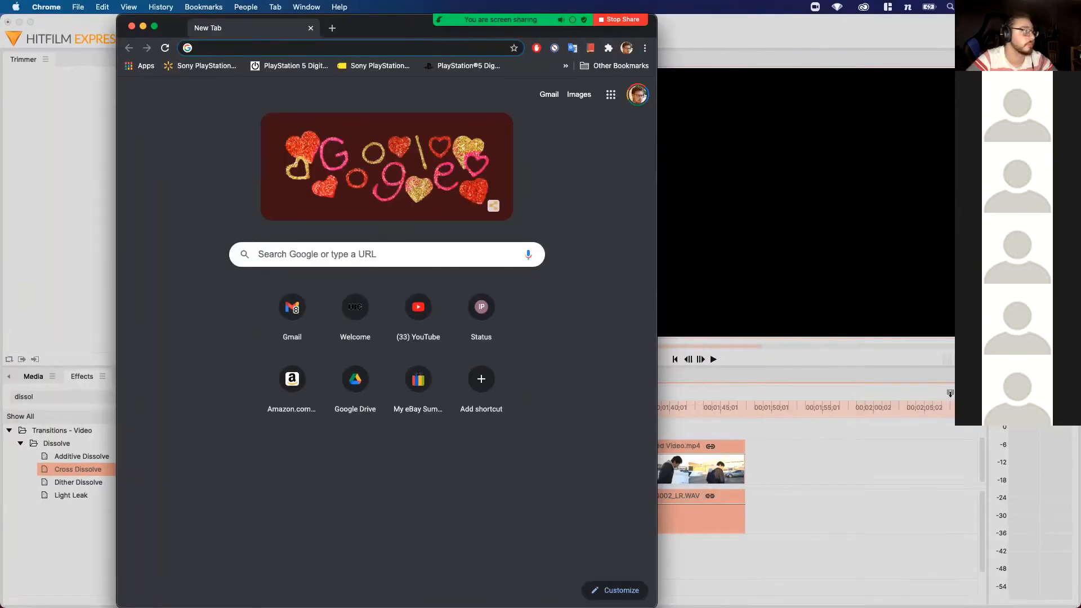
Switch to Chrome and search Google Images for "alpha camera poster"
left_click(350, 48)
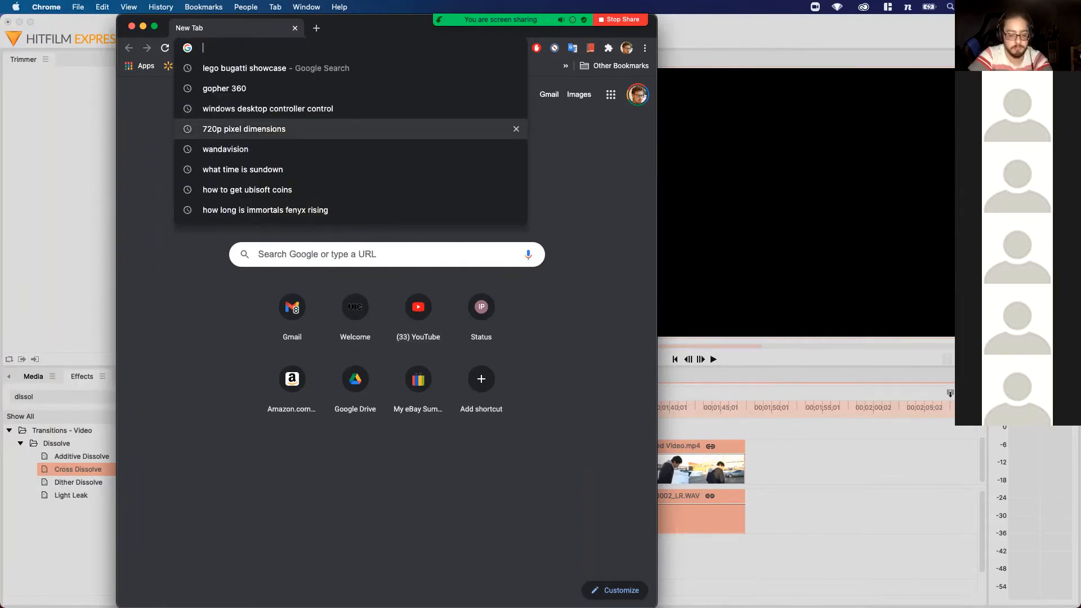
type("p")
key("BackSpace")
key("BackSpace")
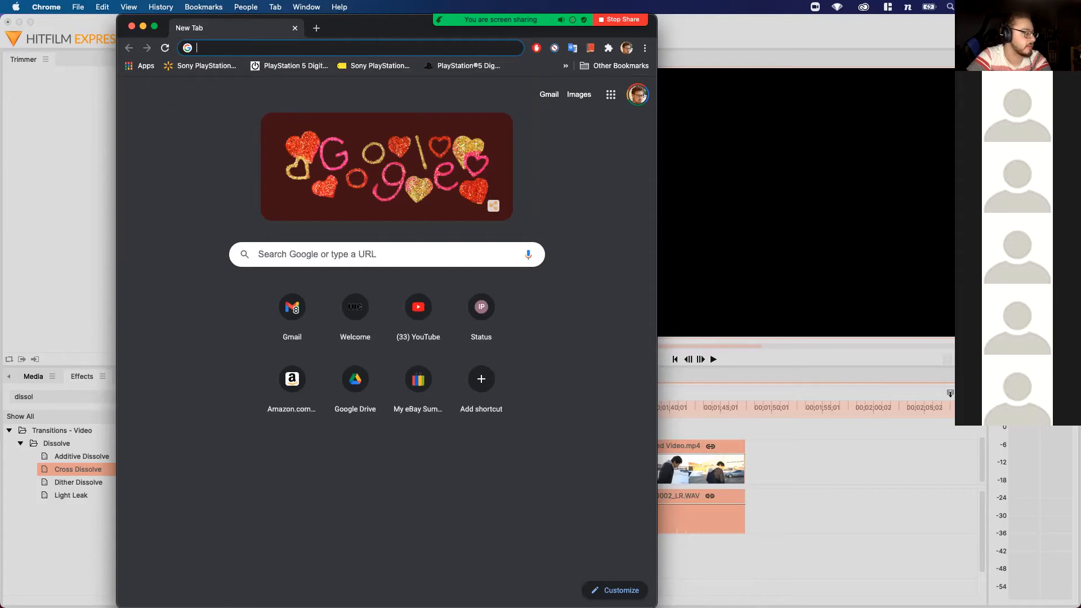
type("a")
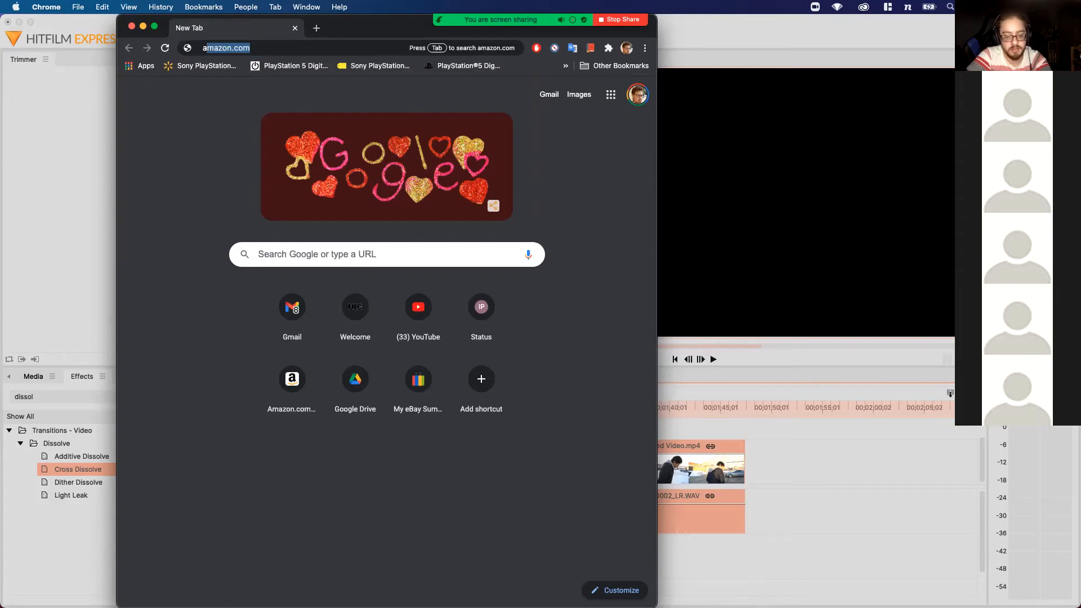
type("lpha ")
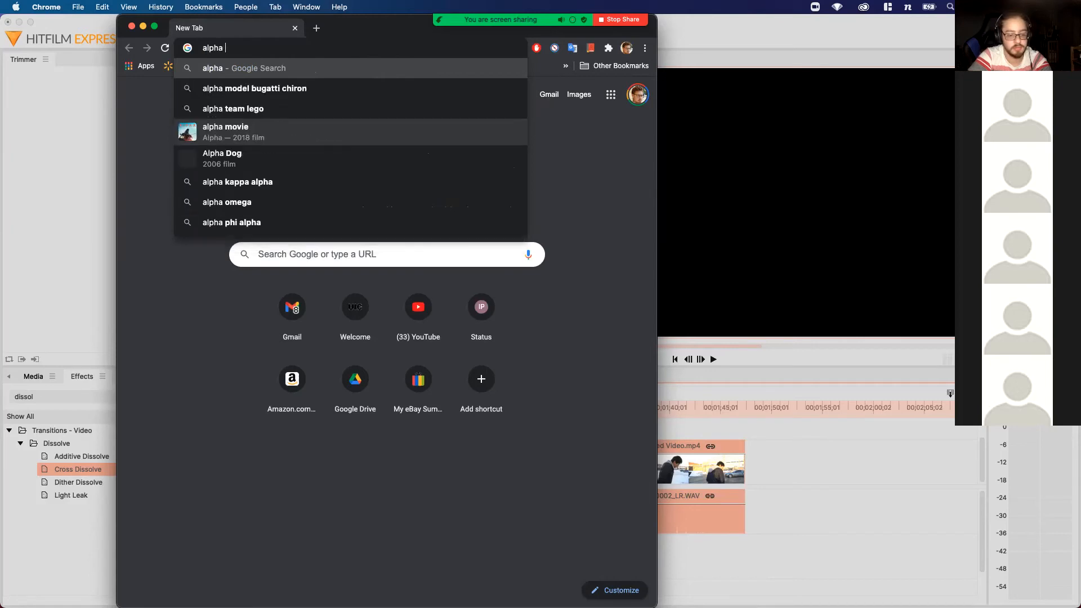
type("camera poste")
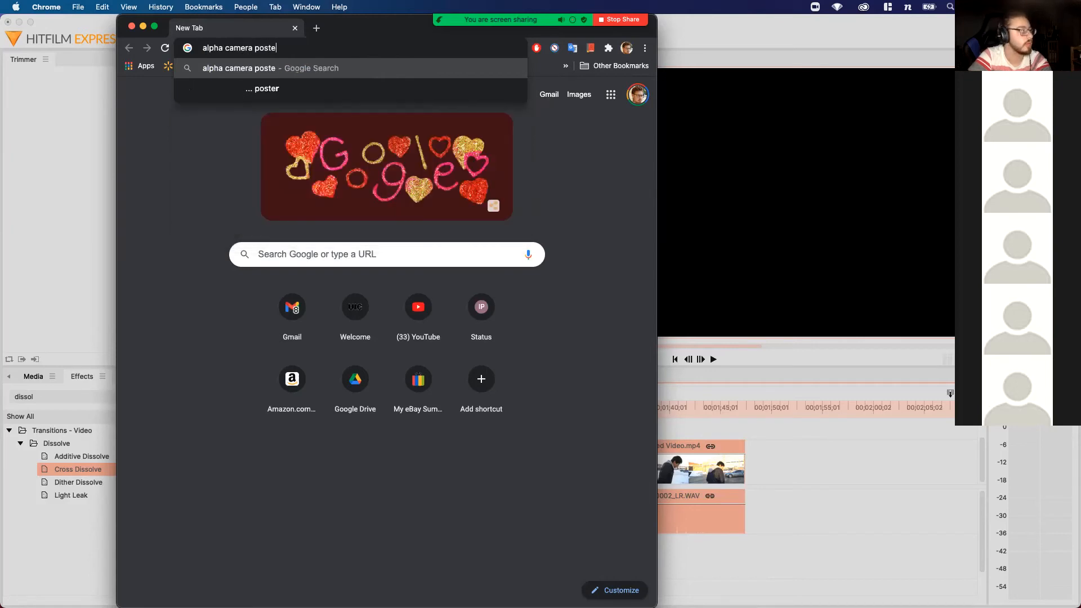
type("r")
key("Return")
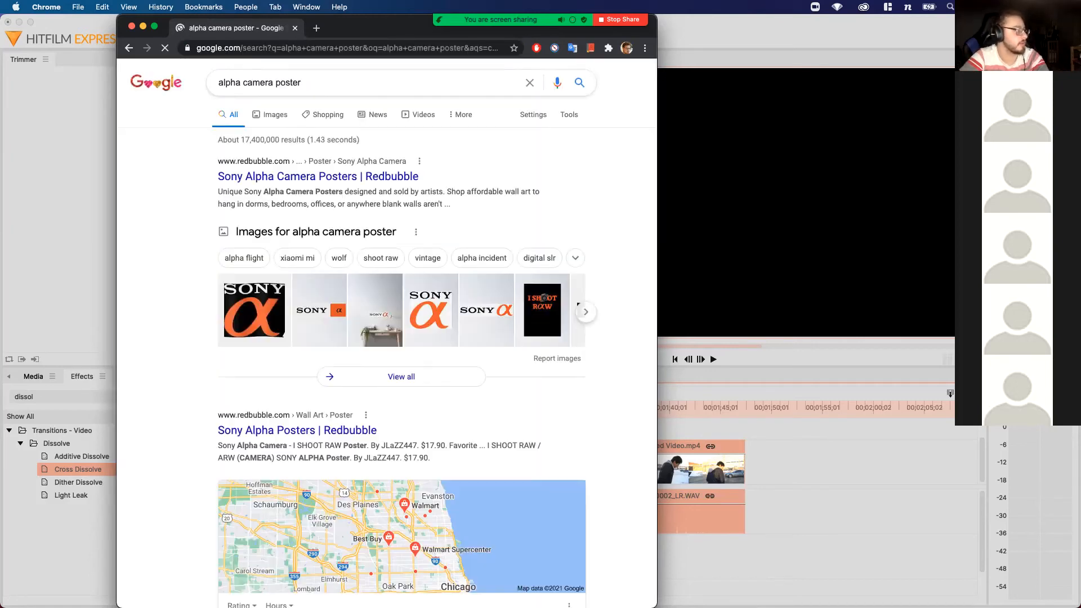
left_click(268, 116)
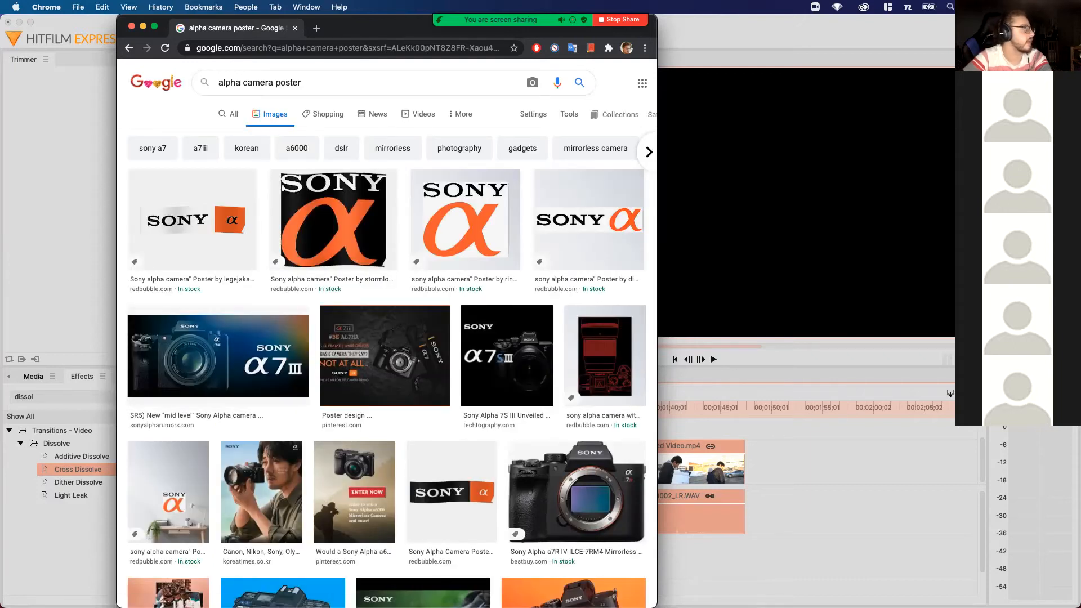
Refine the image search to "alpha 1 camera poster", check the results, and change it to "alpha 1 camera promo"
type("1")
key("Return")
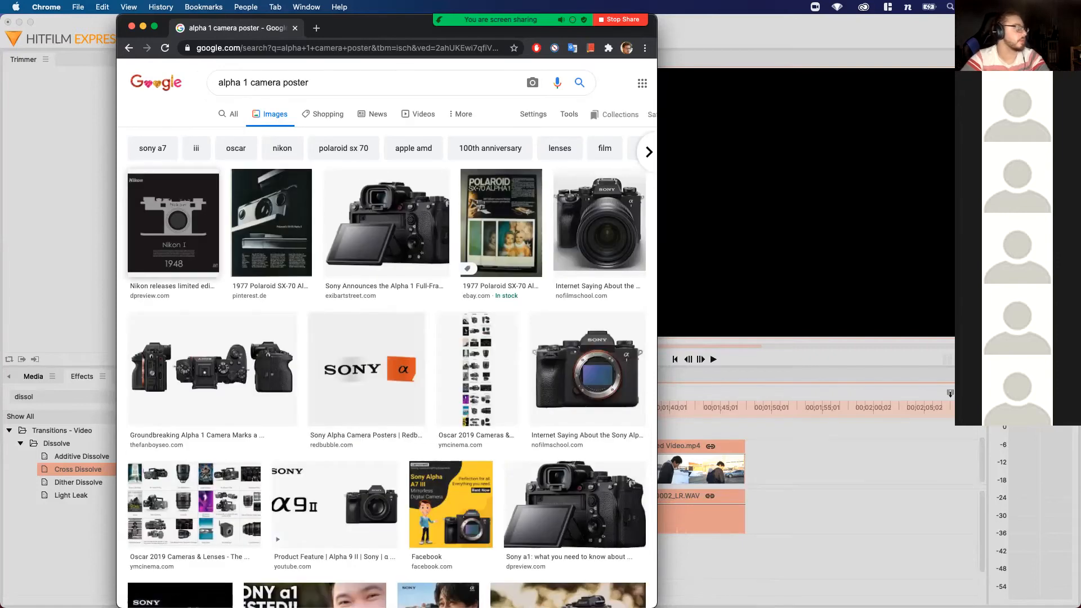
scroll(386, 348, "down", 7)
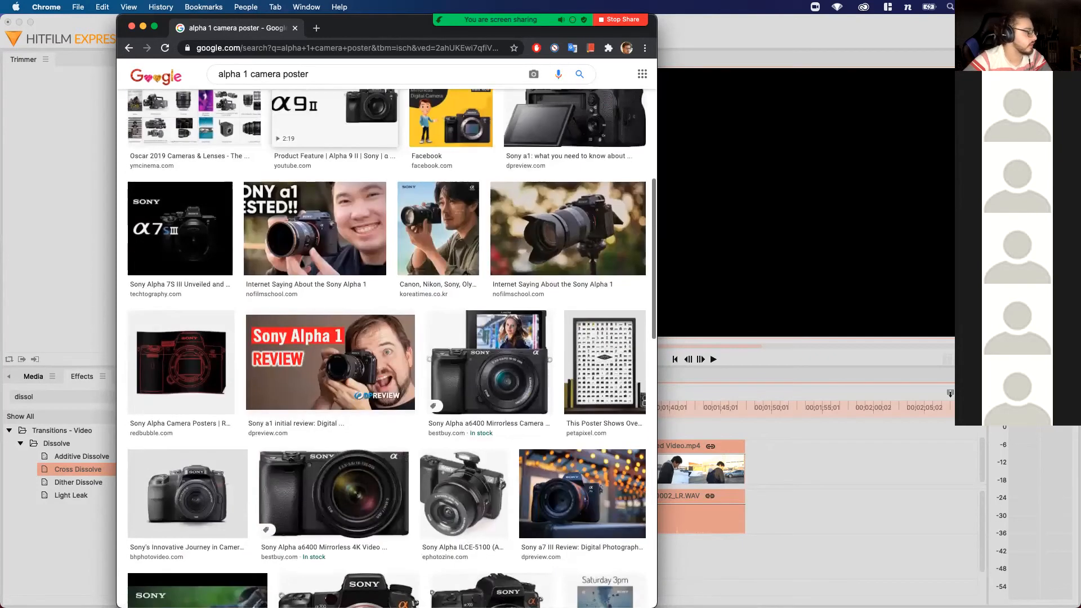
scroll(337, 292, "up", 8)
left_click_drag(310, 82, 283, 83)
type("promo")
key("Return")
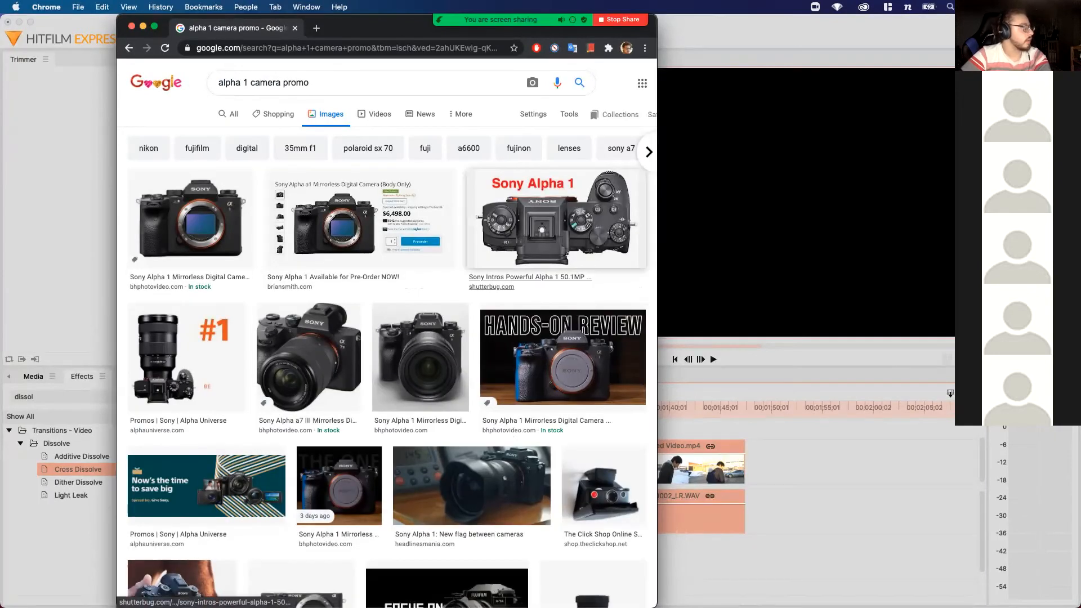
Open the source page of the Sony Alpha 1 pre-order image and save its product image into the Masterclass Week 2 folder
left_click(360, 219)
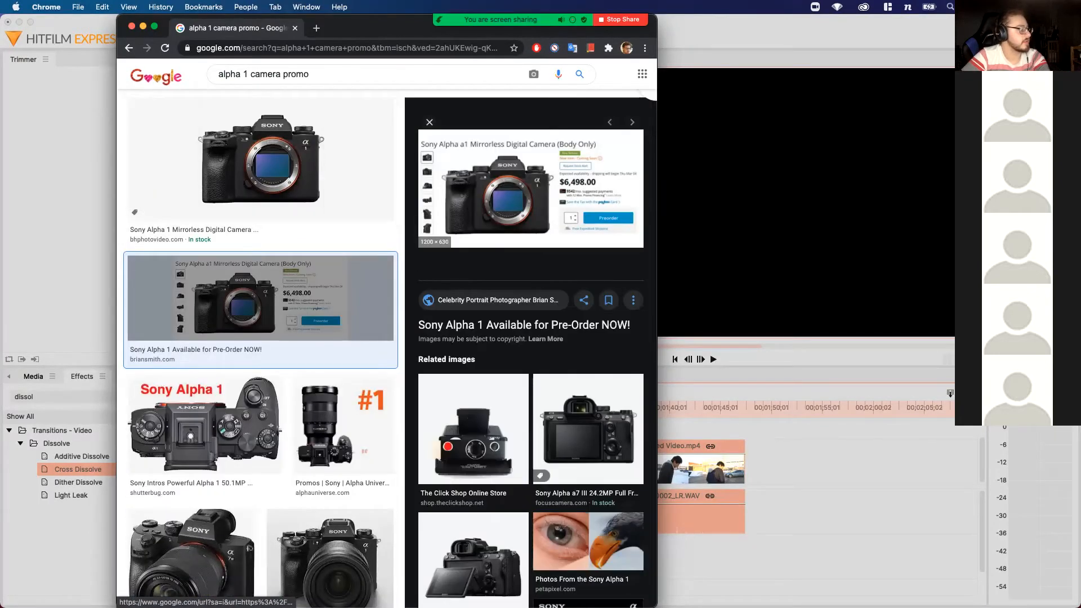
left_click(531, 189)
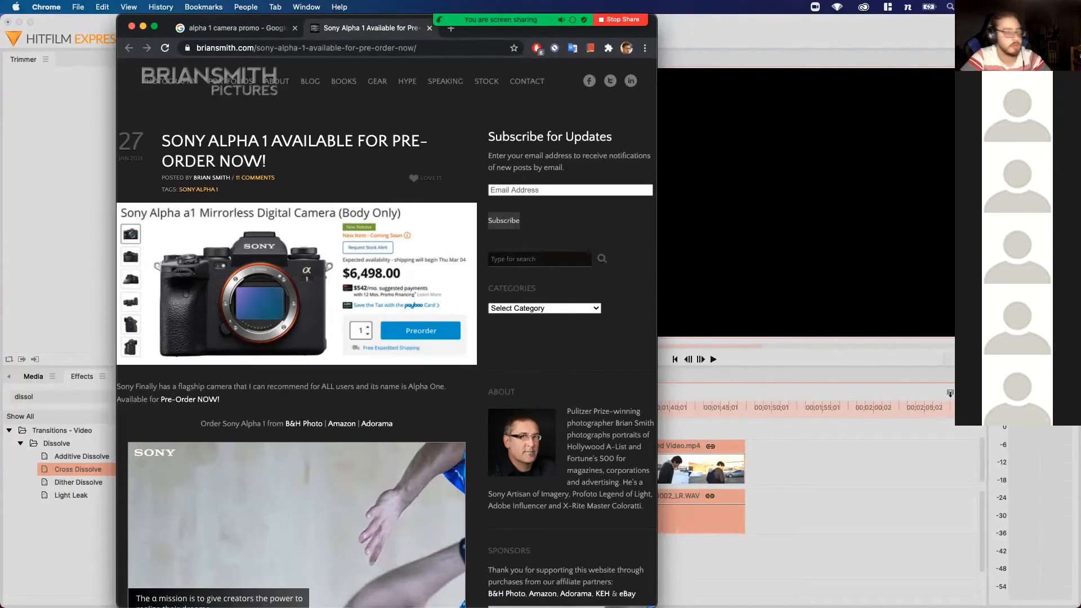
left_click_drag(1080, 298, 810, 147)
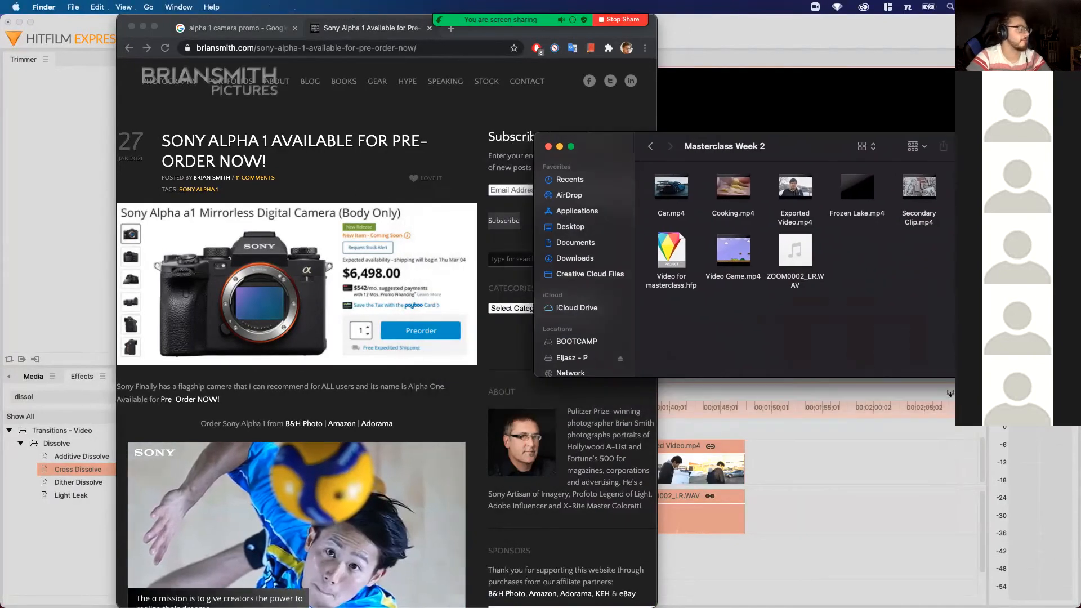
key("super+Tab")
left_click_drag(297, 281, 919, 285)
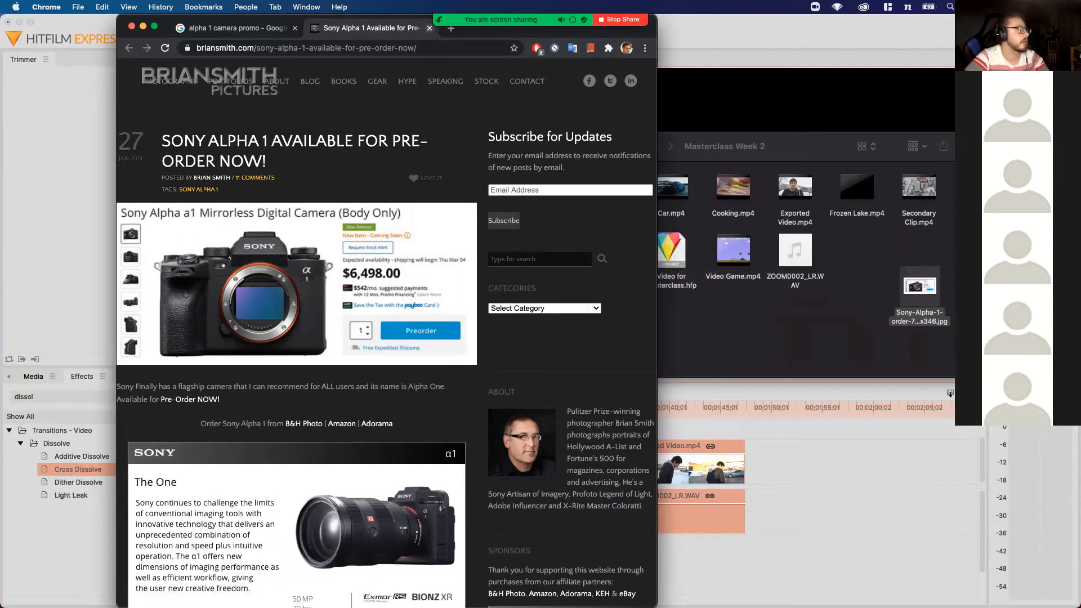
Close the browser pages, import Sony-Alpha-1-order-768x346.jpg from the Finder folder into the HitFilm project media, and minimise the folder window
key("super+w")
key("super+w")
left_click_drag(811, 146, 1046, 155)
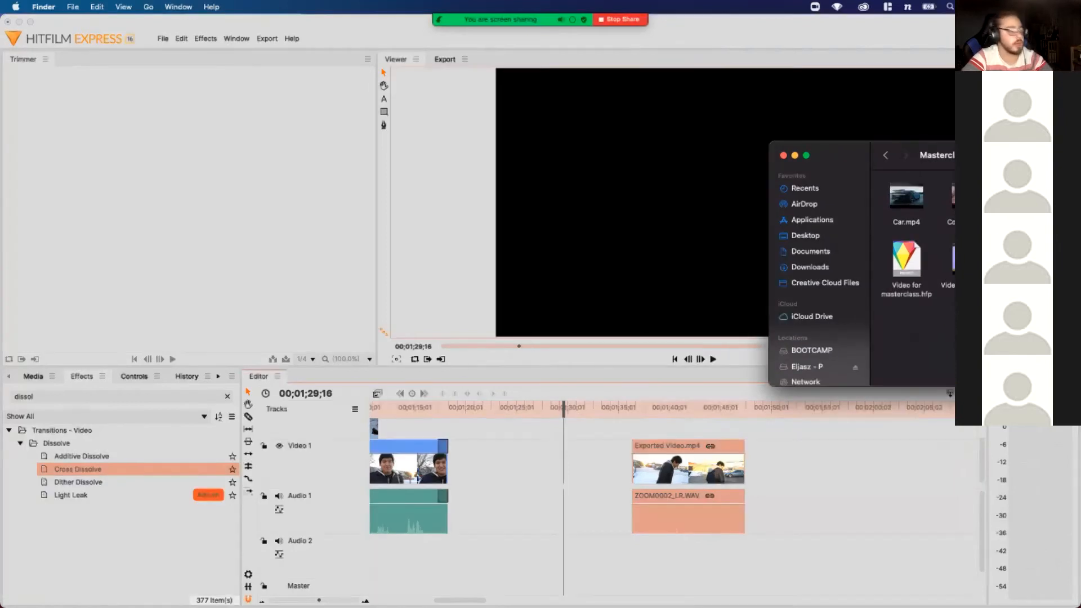
left_click_drag(833, 155, 561, 139)
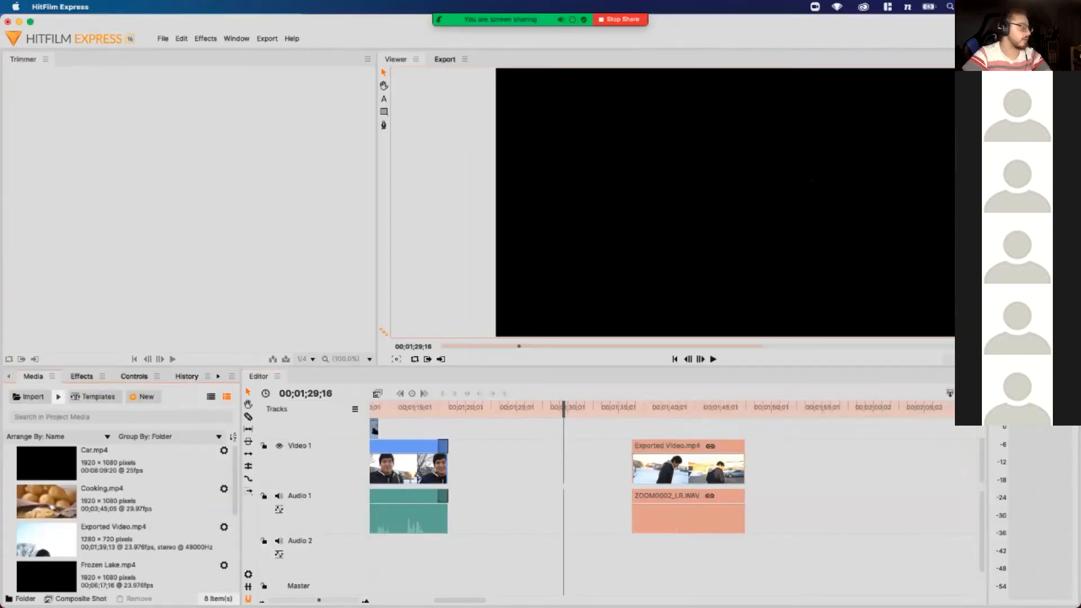
mouse_move(570, 585)
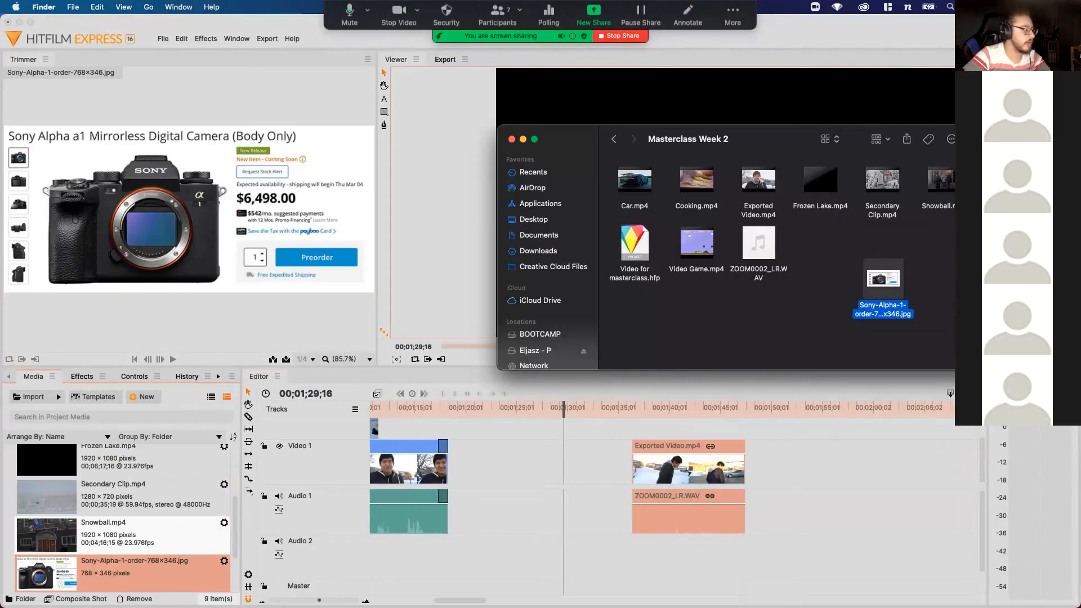
key("super+m")
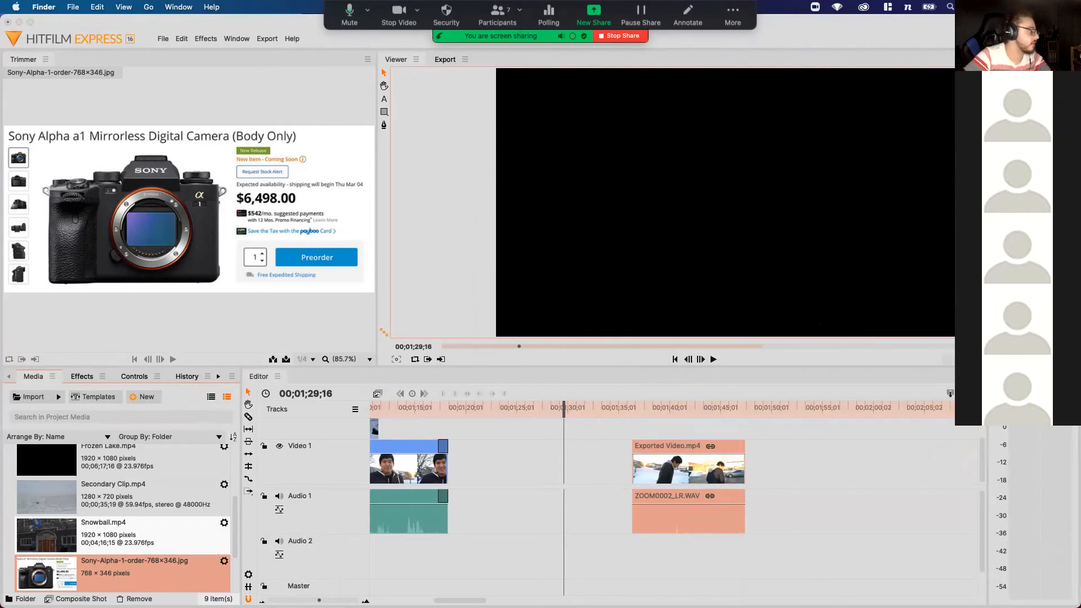
Place the Sony Alpha image on Video 1 right after the interview clip and move the last Exported Video clip against its end
left_click_drag(447, 461, 486, 465)
left_click_drag(490, 408, 447, 408)
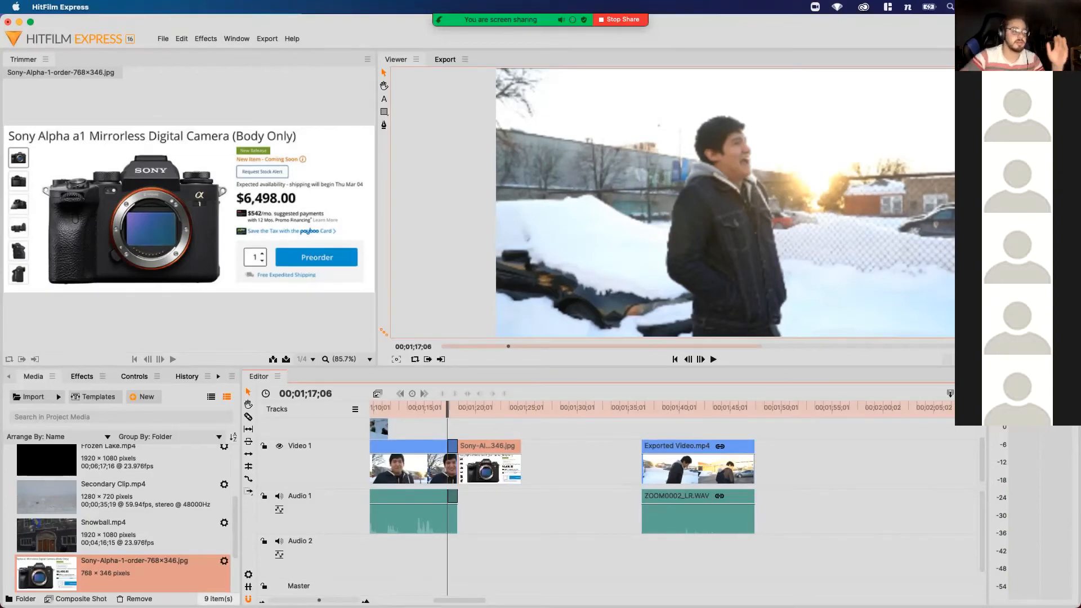
left_click_drag(684, 475, 564, 478)
Scrub across the Sony Alpha image on the timeline and select it to examine how it fills the frame
left_click(490, 407)
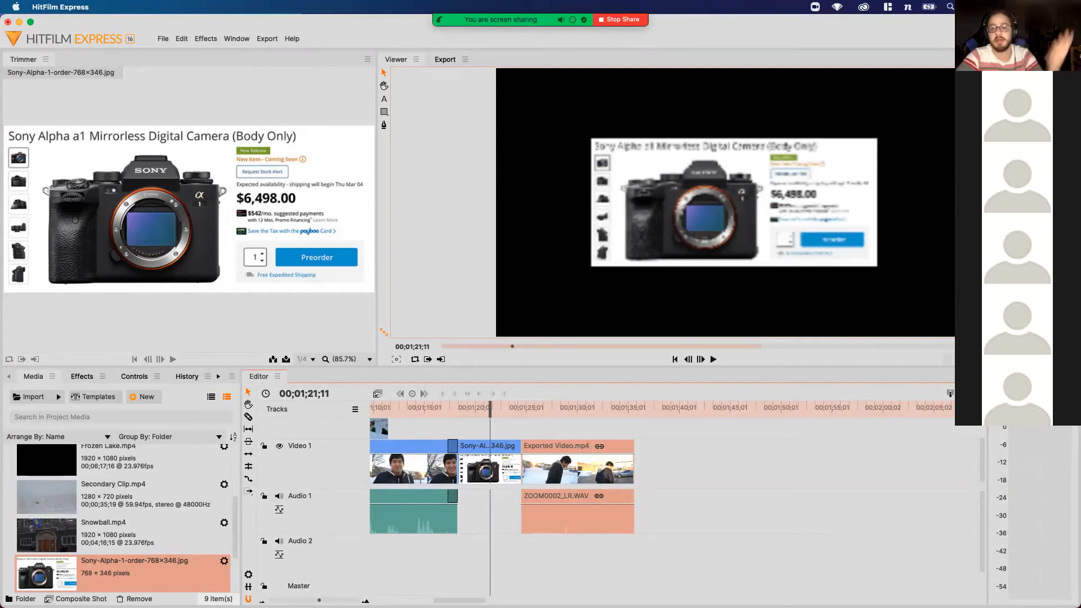
left_click_drag(490, 408, 475, 408)
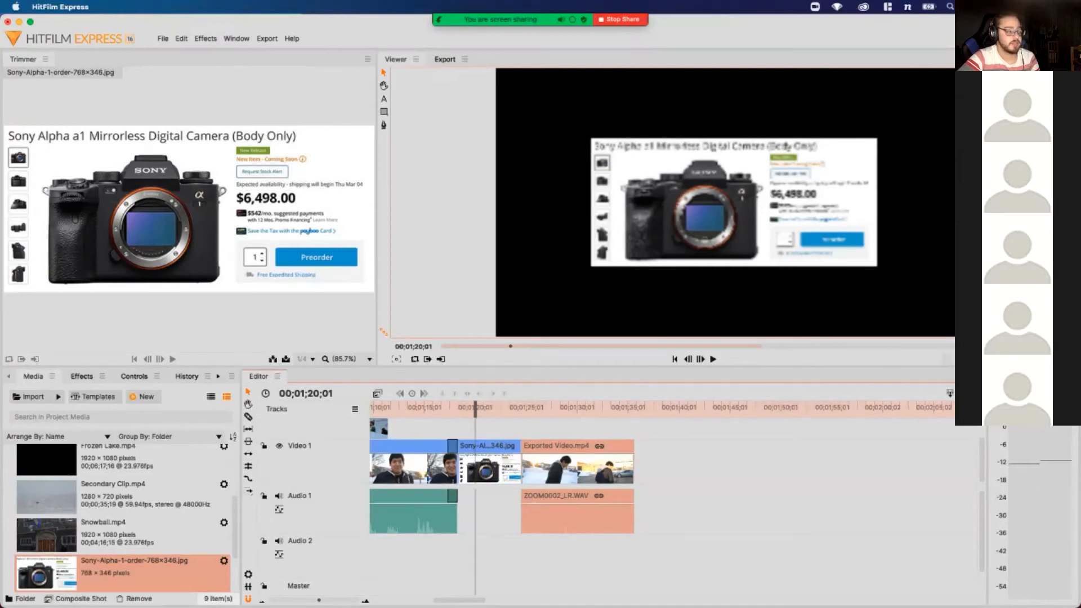
left_click(487, 467)
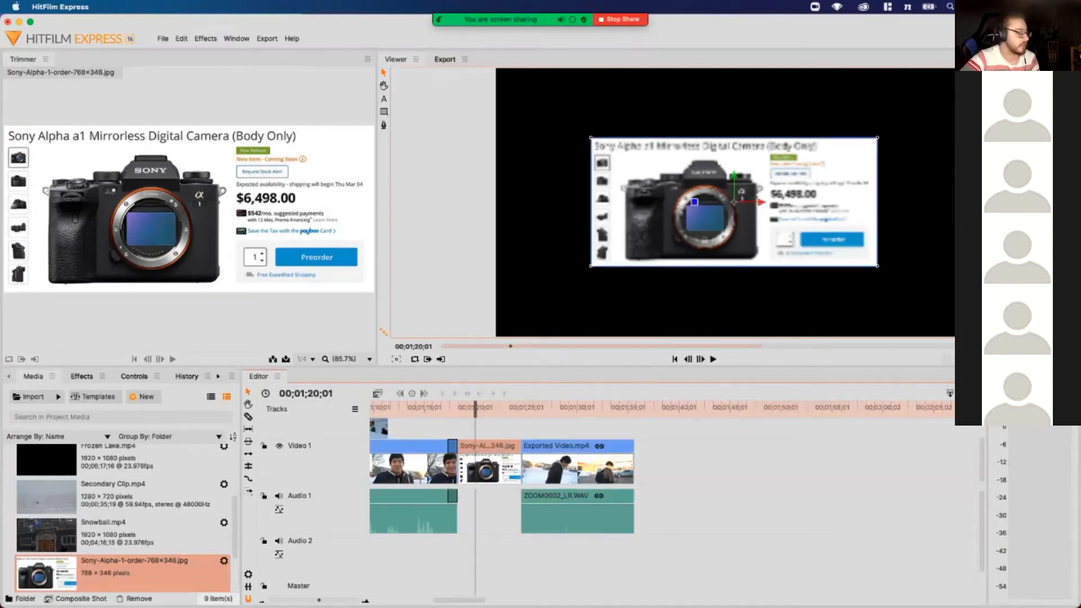
left_click(461, 408)
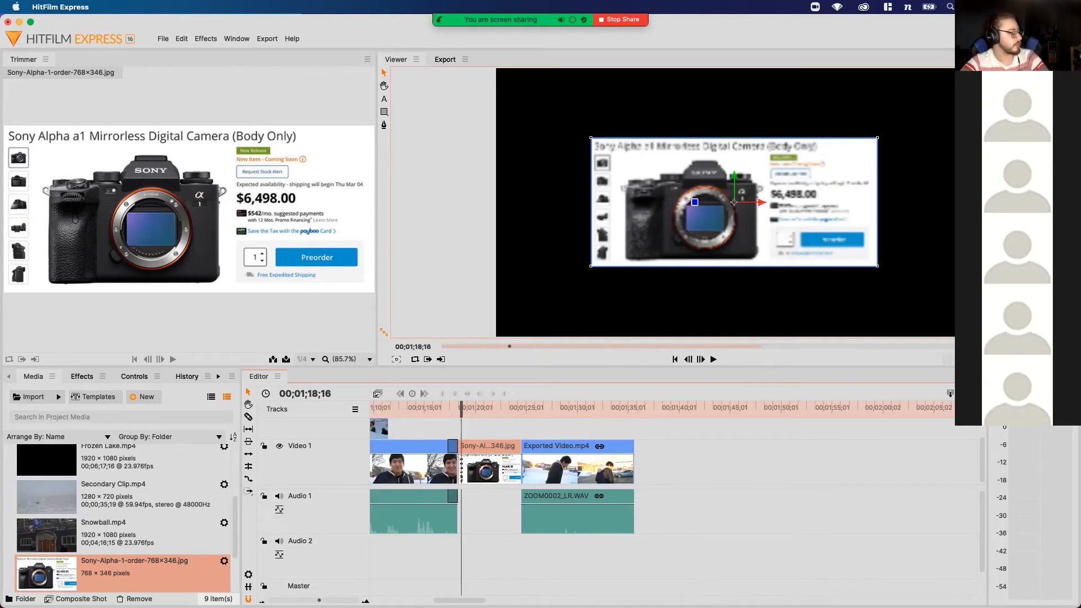
Centre the video Cross Dissolve on the cut between the interview clip and the Sony Alpha image, and play the transition
left_click_drag(319, 601, 339, 601)
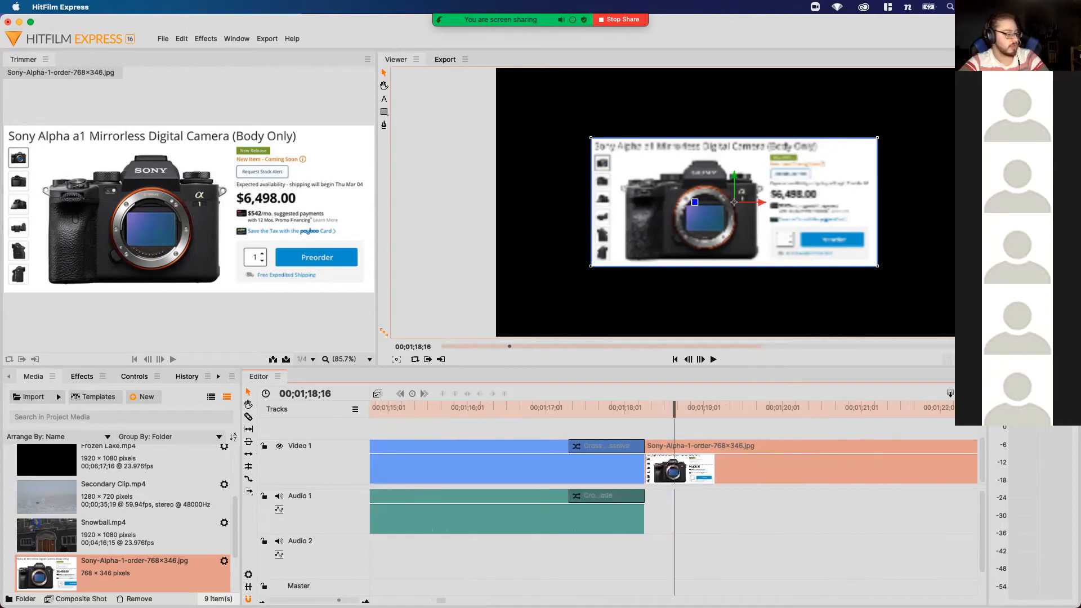
left_click_drag(655, 455, 657, 455)
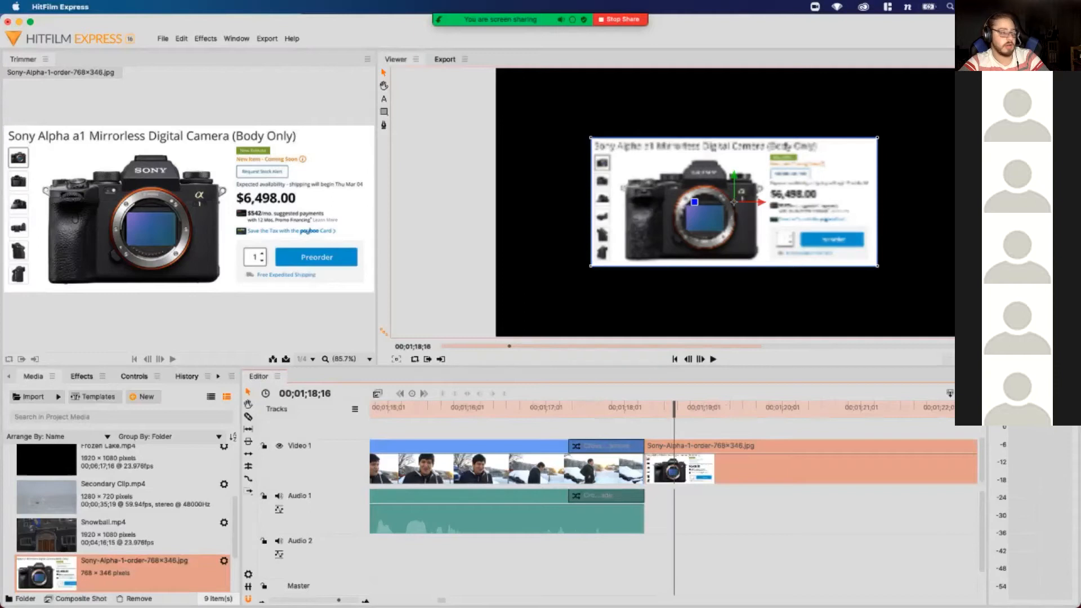
mouse_move(657, 455)
left_mouse_down()
mouse_move(670, 455)
mouse_move(645, 462)
mouse_move(647, 447)
left_mouse_up()
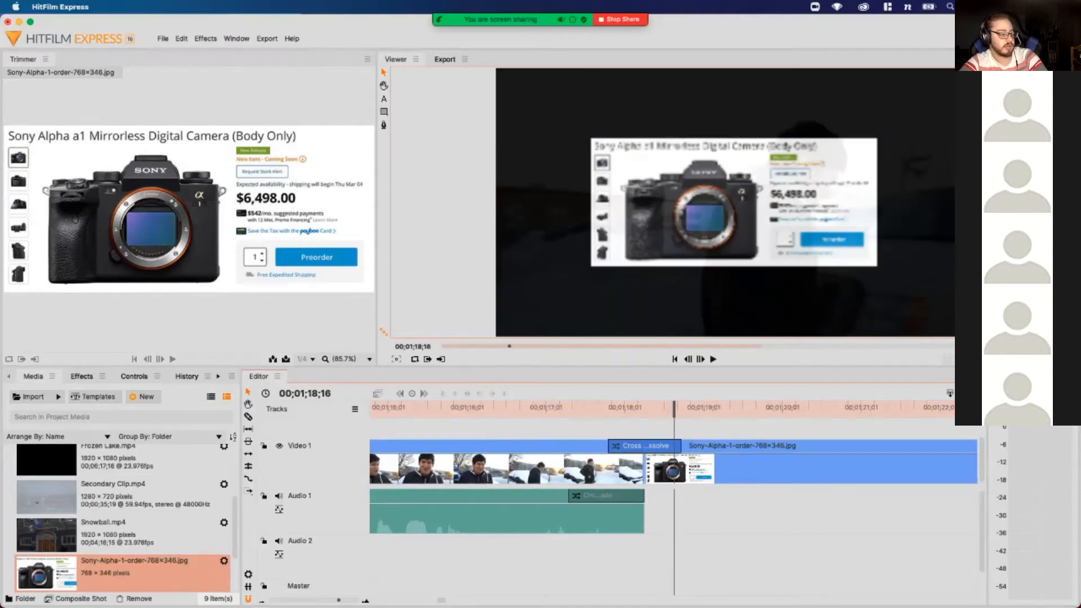
left_click(608, 407)
key("space")
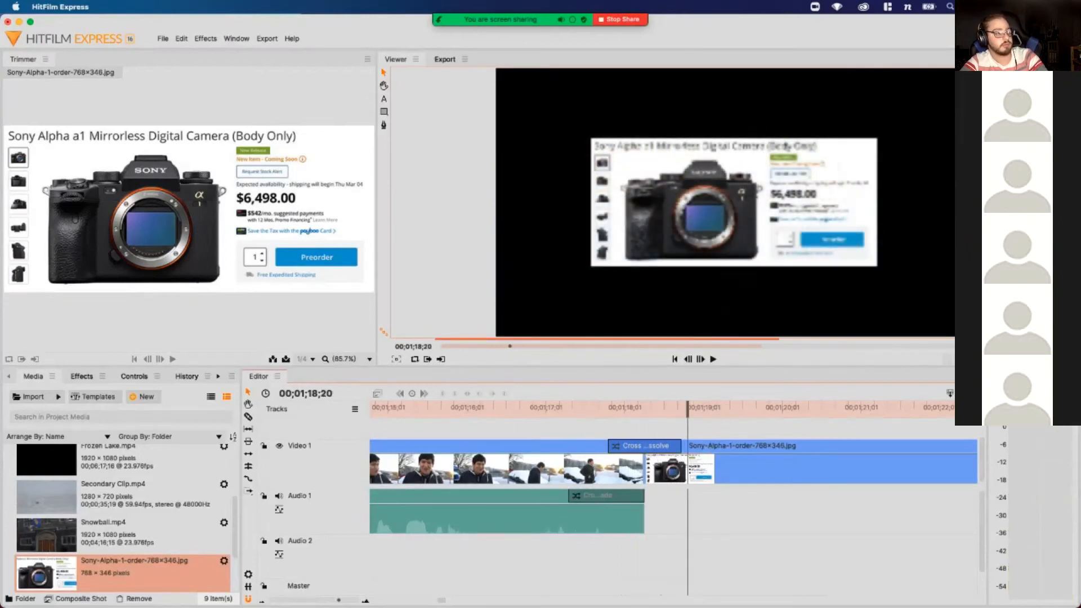
Trim the end of the Sony Alpha image to 00;01;22;03 and move the following Exported Video clip up against it
scroll(673, 490, "right", 1)
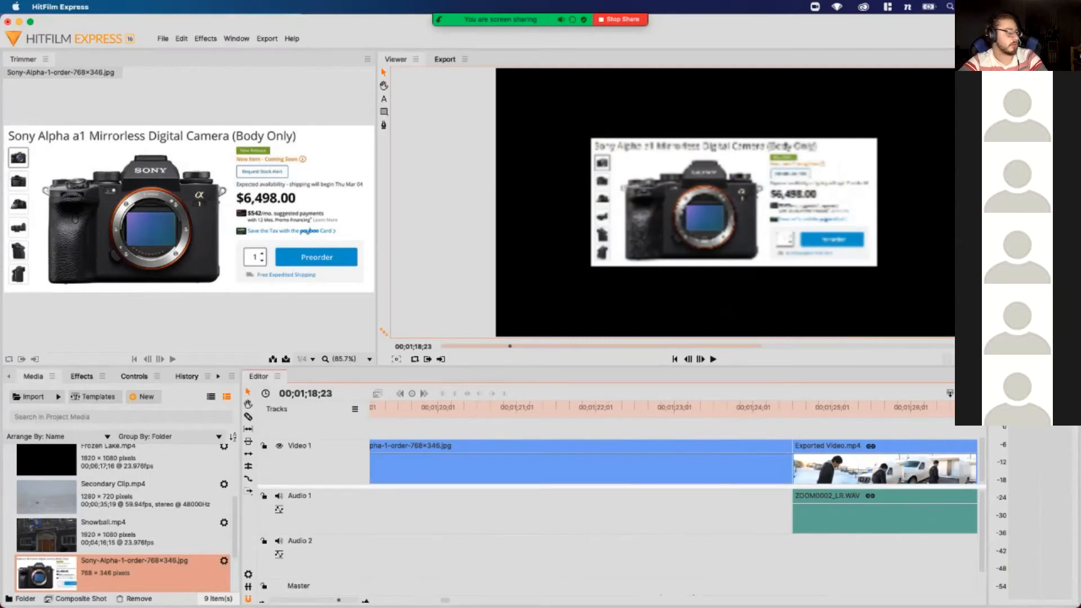
mouse_move(339, 600)
left_mouse_down()
mouse_move(311, 601)
mouse_move(325, 600)
left_mouse_up()
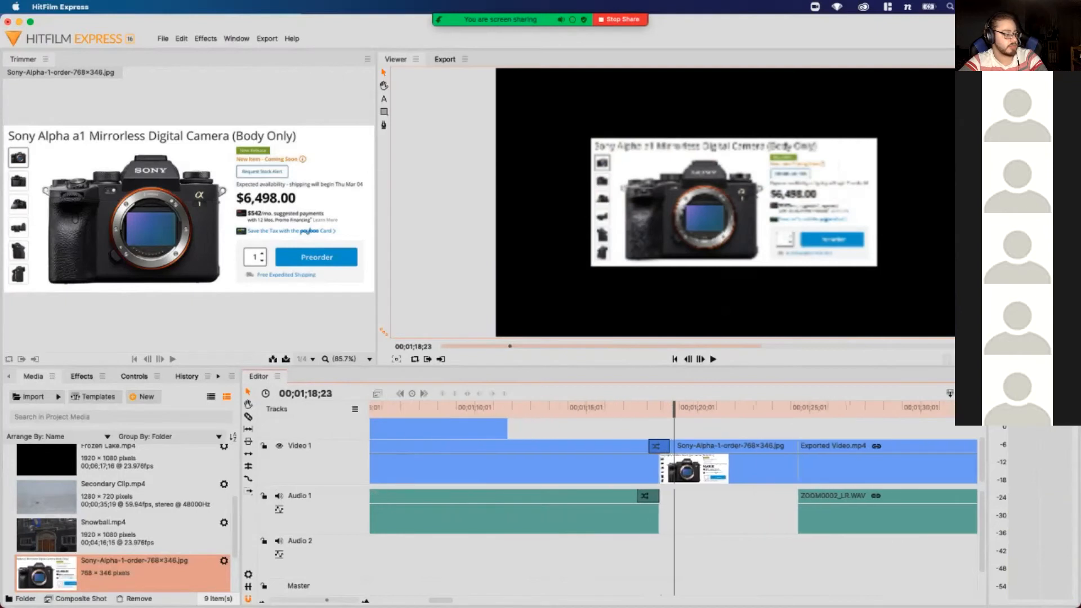
key("space")
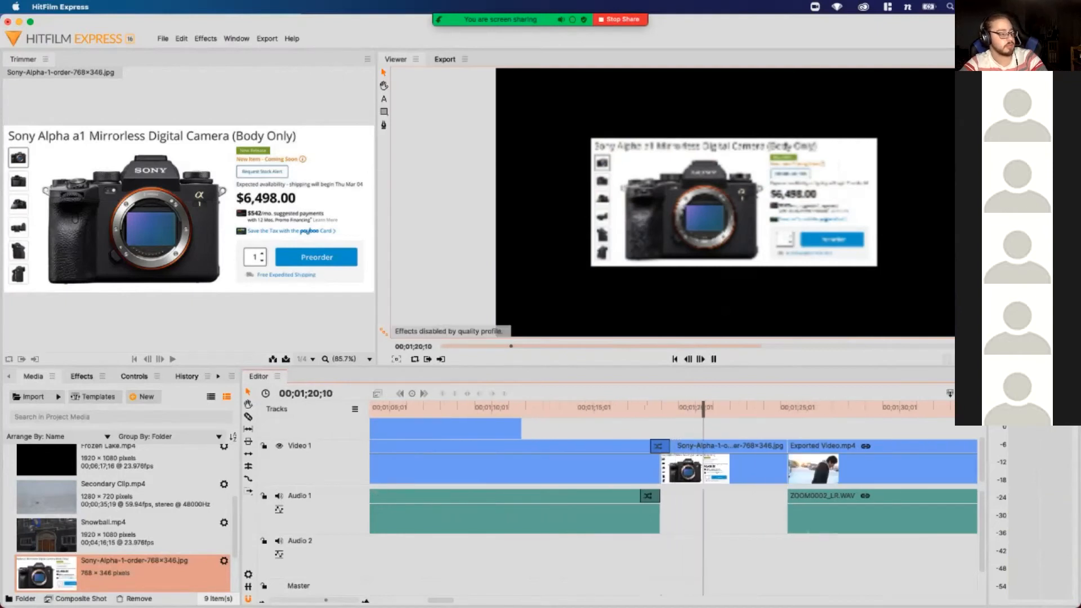
key("space")
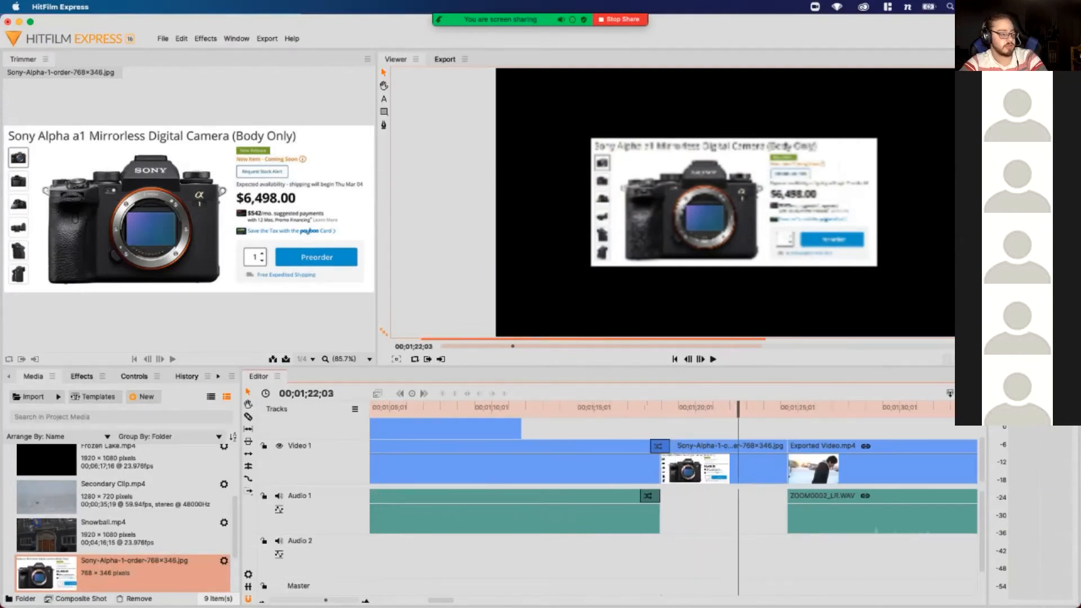
left_click_drag(785, 466, 738, 466)
left_click_drag(809, 465, 761, 465)
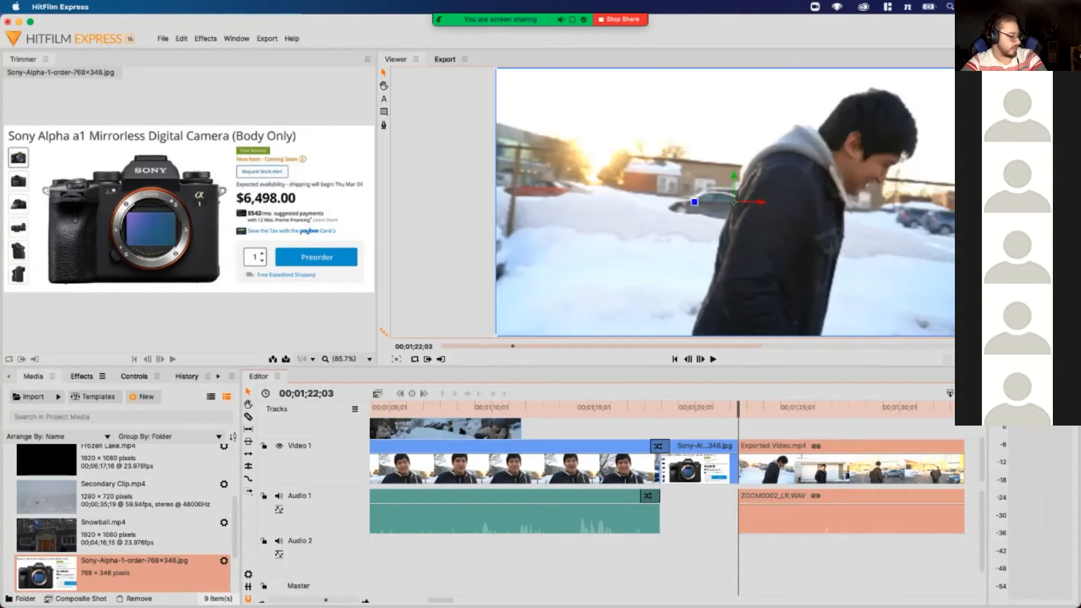
Add a Cross Dissolve between the Sony Alpha image and the last Exported Video clip, play it, and add another at that clip's end
left_click(82, 377)
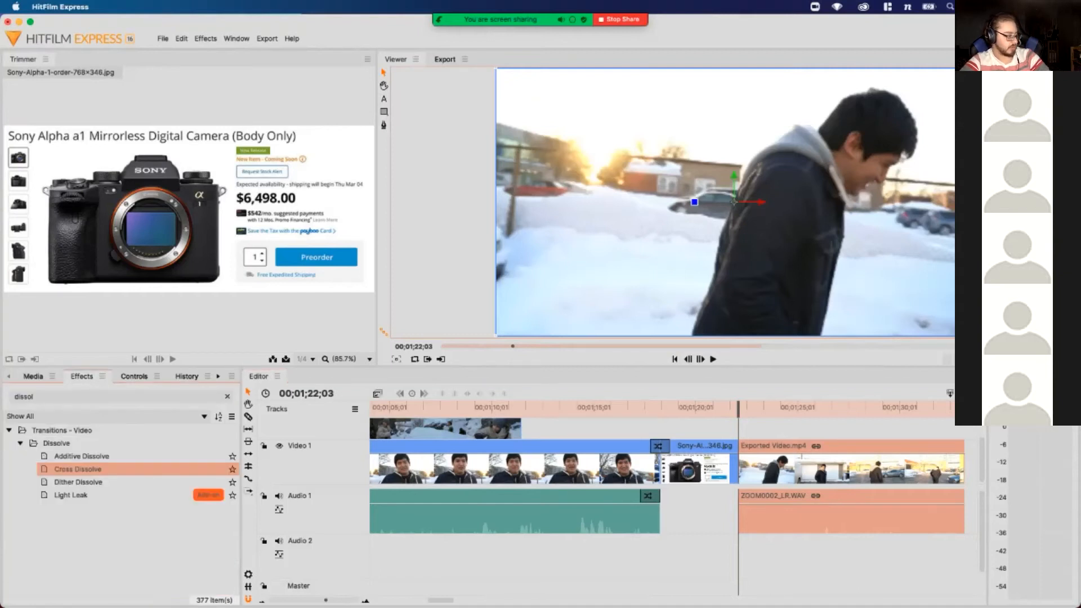
left_click_drag(77, 469, 738, 446)
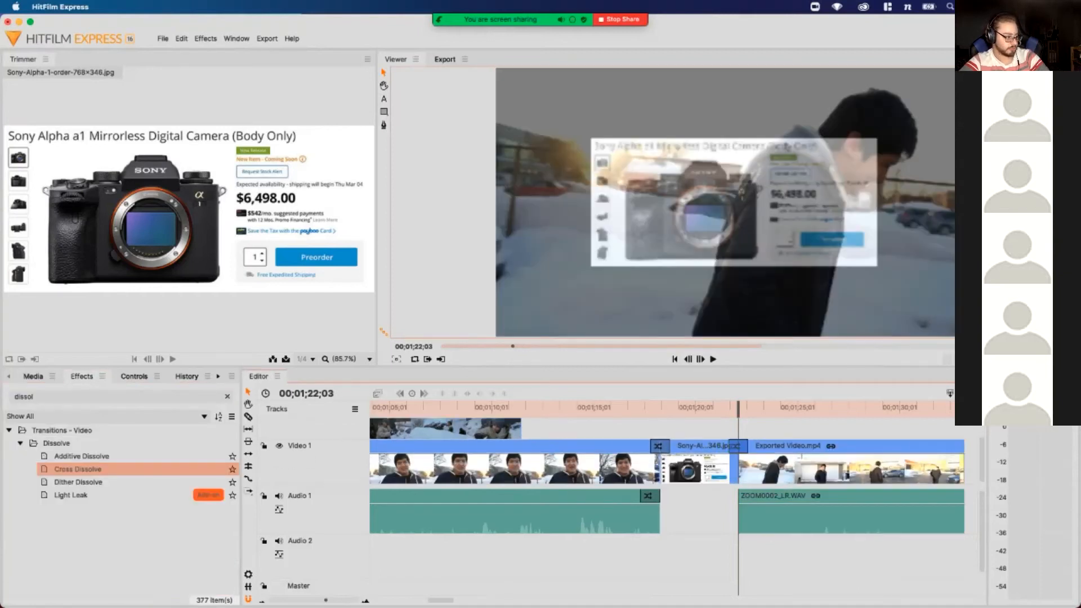
key("space")
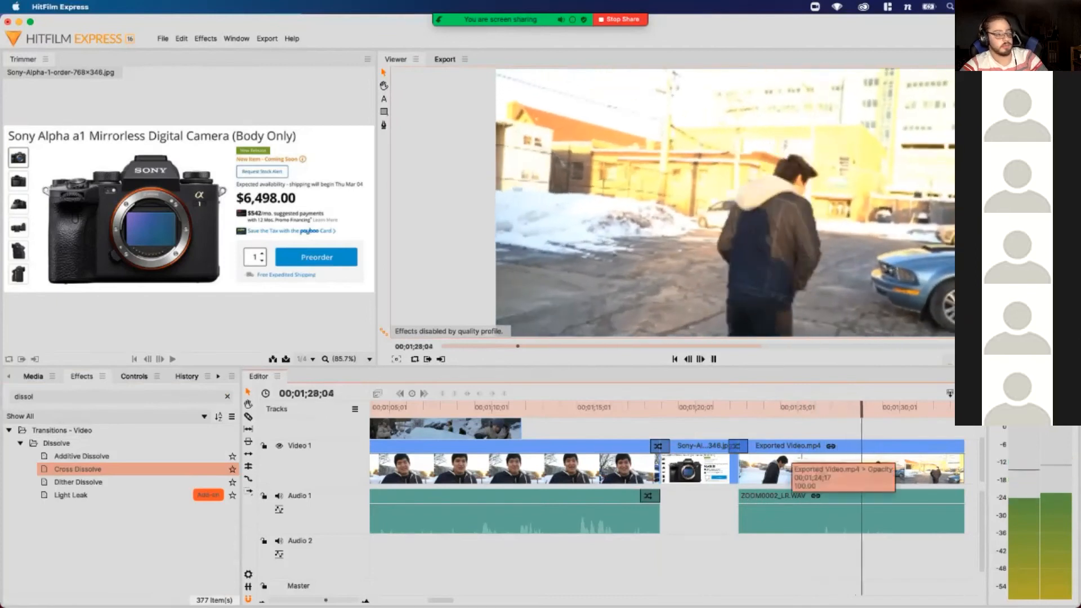
key("space")
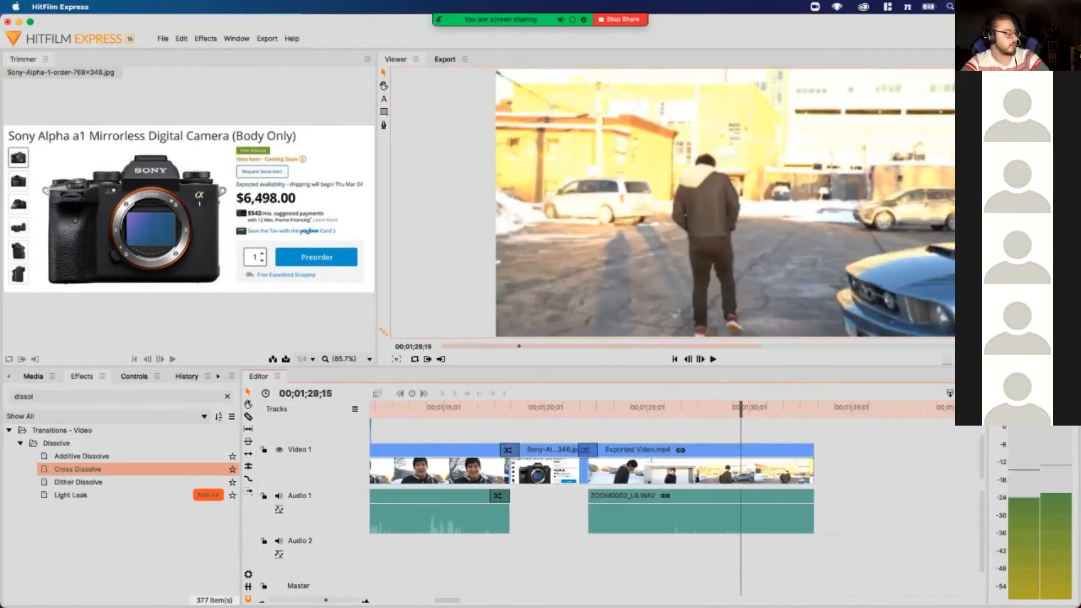
left_click_drag(78, 469, 806, 464)
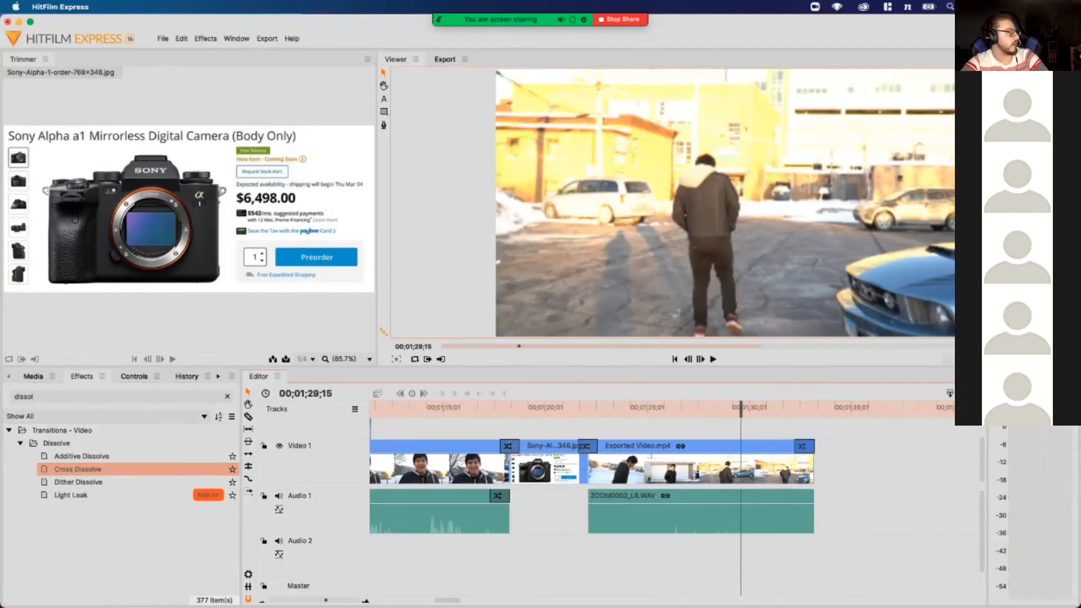
Find the fade transitions, add a Cross Fade to both ends of the last clip's audio, and shorten the opening one
left_click(134, 376)
left_click(85, 376)
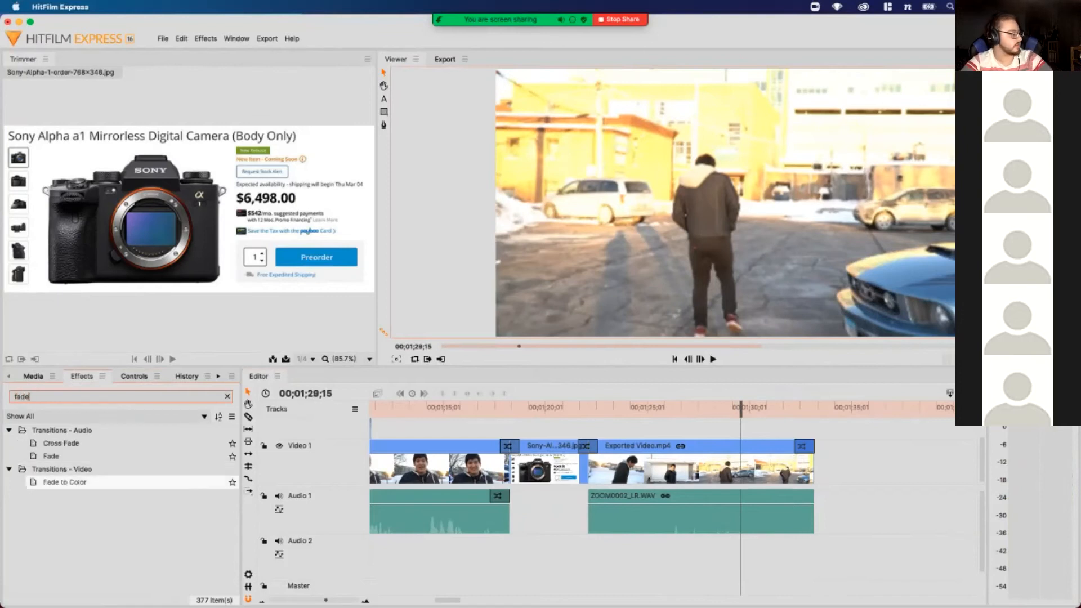
left_click(61, 443)
left_click_drag(61, 444, 595, 496)
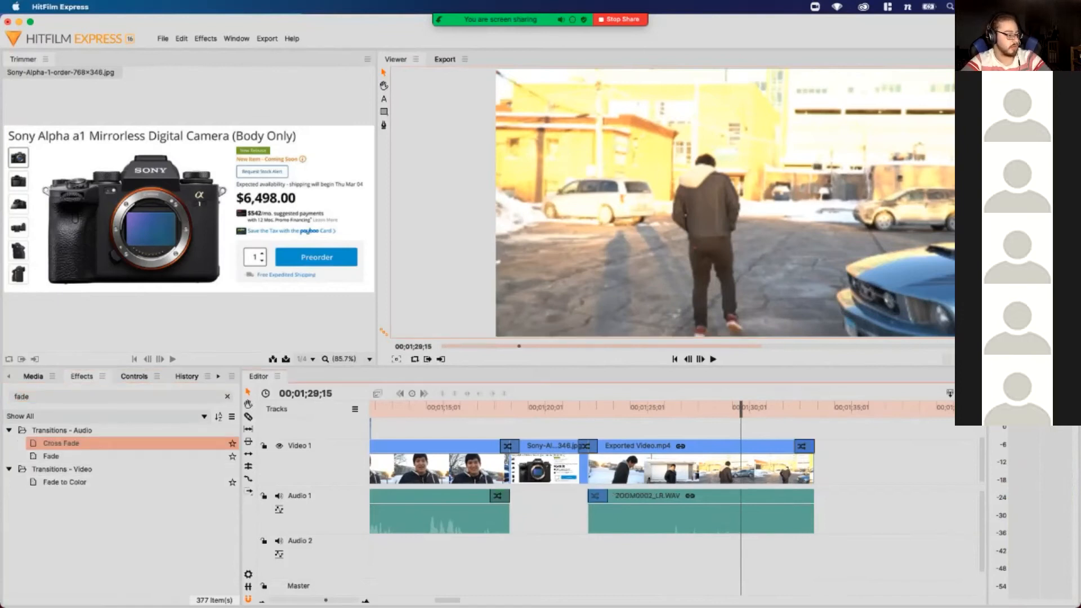
left_click_drag(61, 443, 804, 496)
left_click(590, 408)
left_click_drag(607, 496, 596, 496)
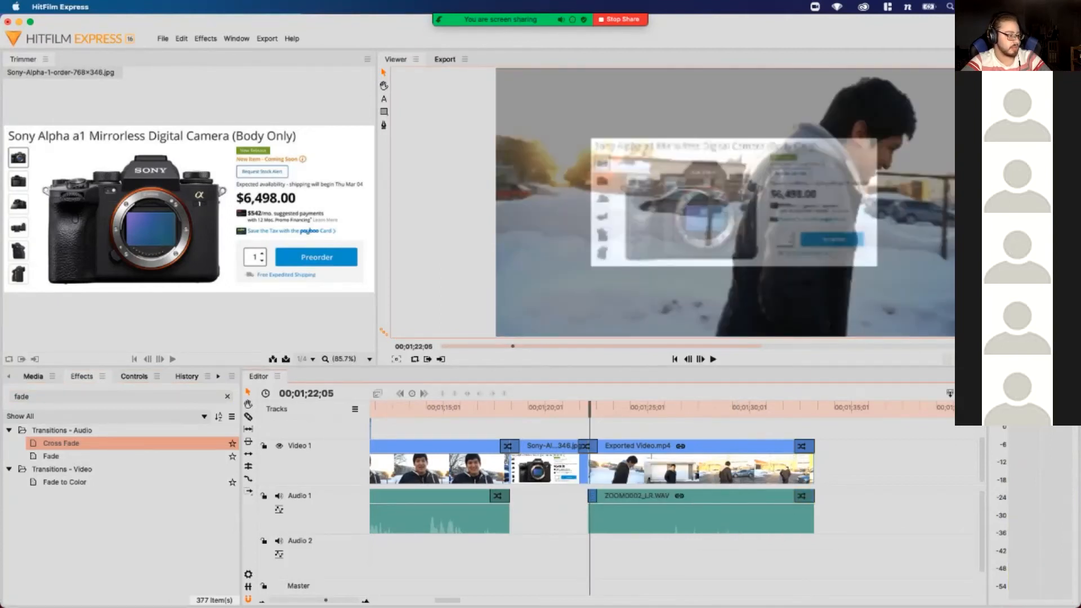
Play the sequence from the end of the Sony Alpha image through the final fade-out to check the transitions
left_click(576, 408)
key("space")
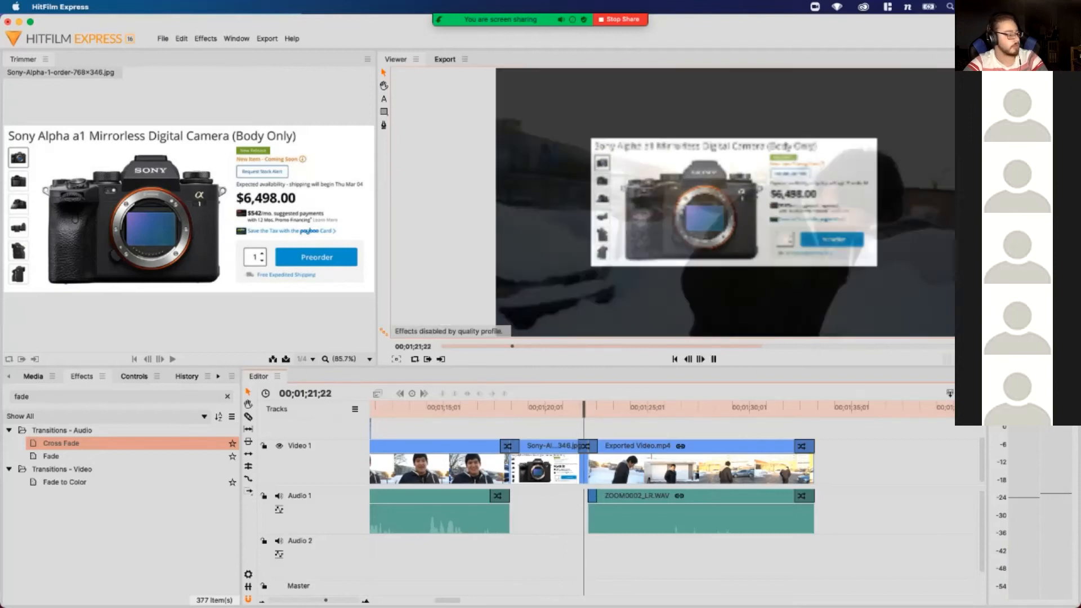
key("space")
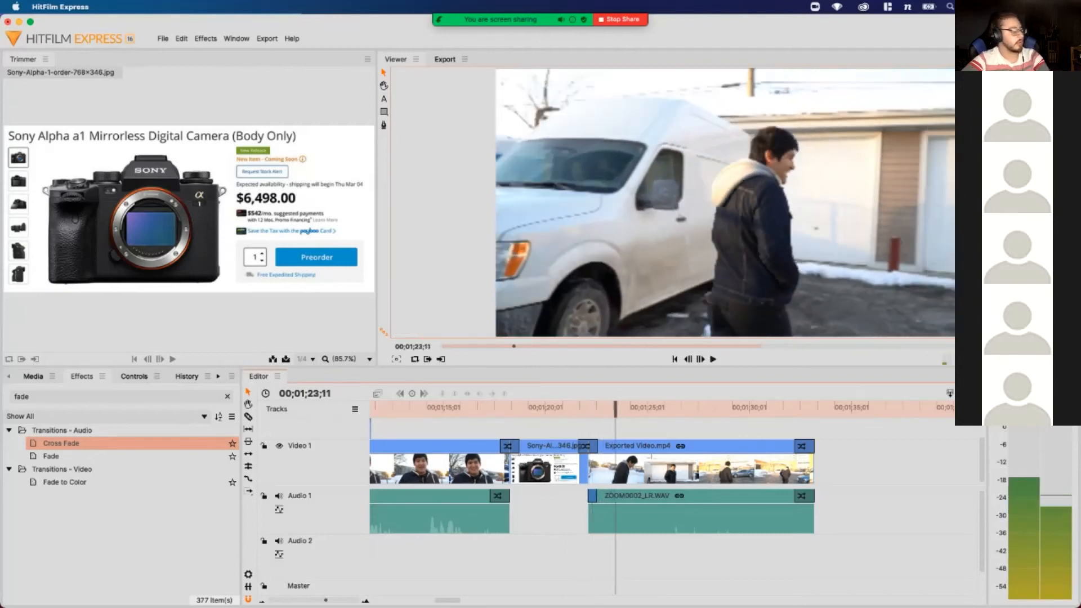
key("space")
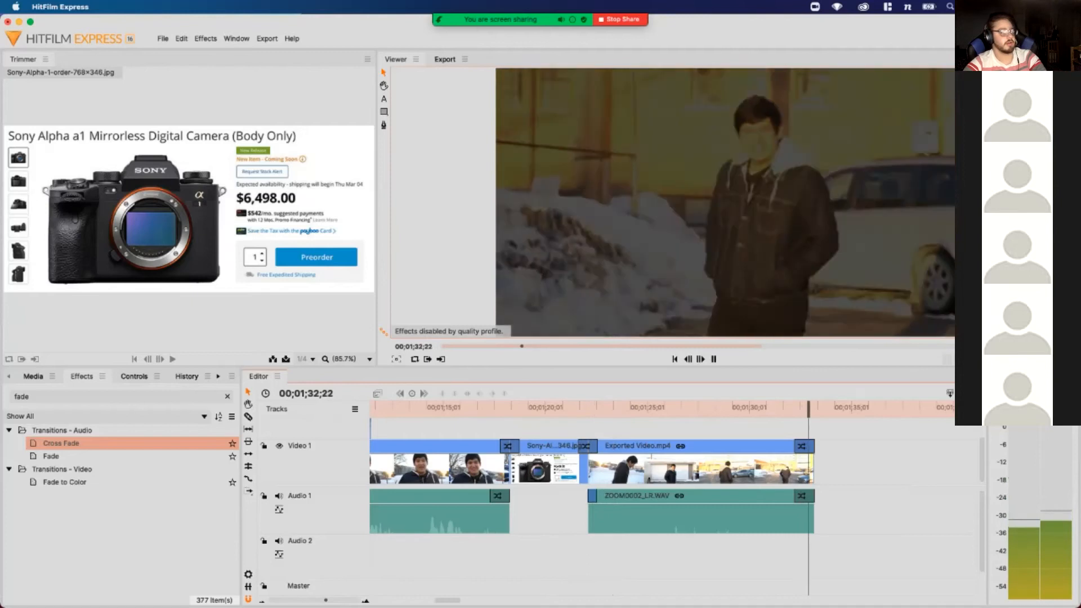
key("space")
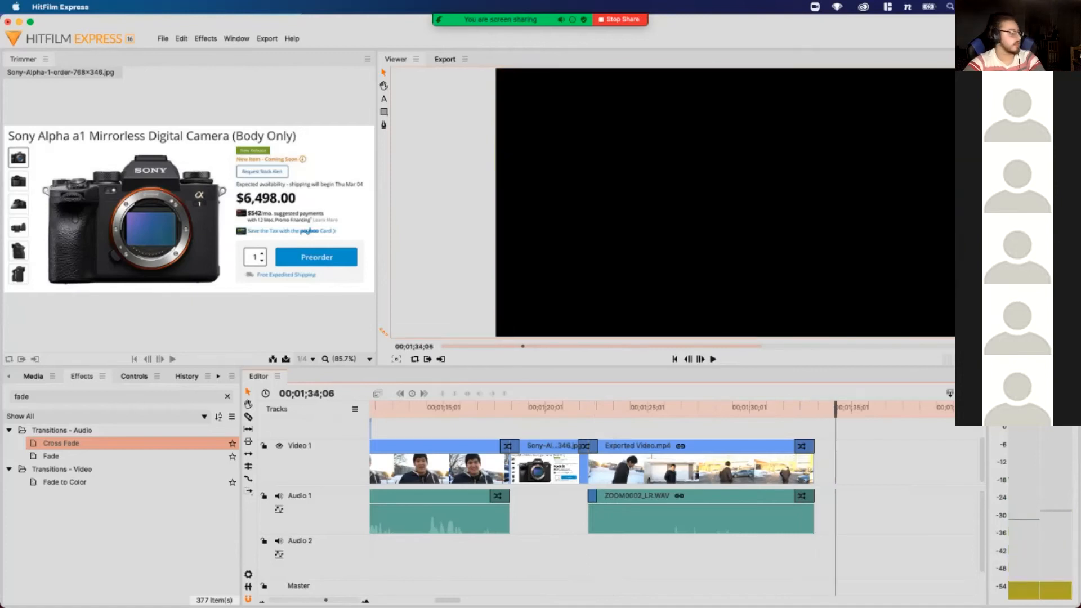
Select the Sony Alpha image on the timeline and scrub across its length to examine where it starts and ends
left_click(529, 408)
left_click(541, 449)
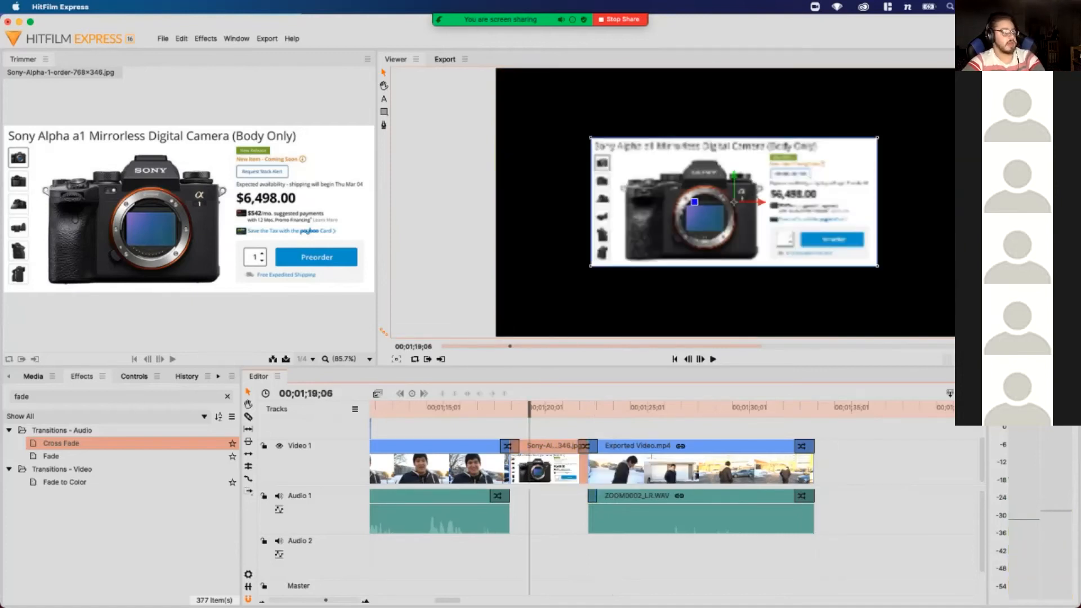
key("Left")
key("Left")
key("Left")
key("Left")
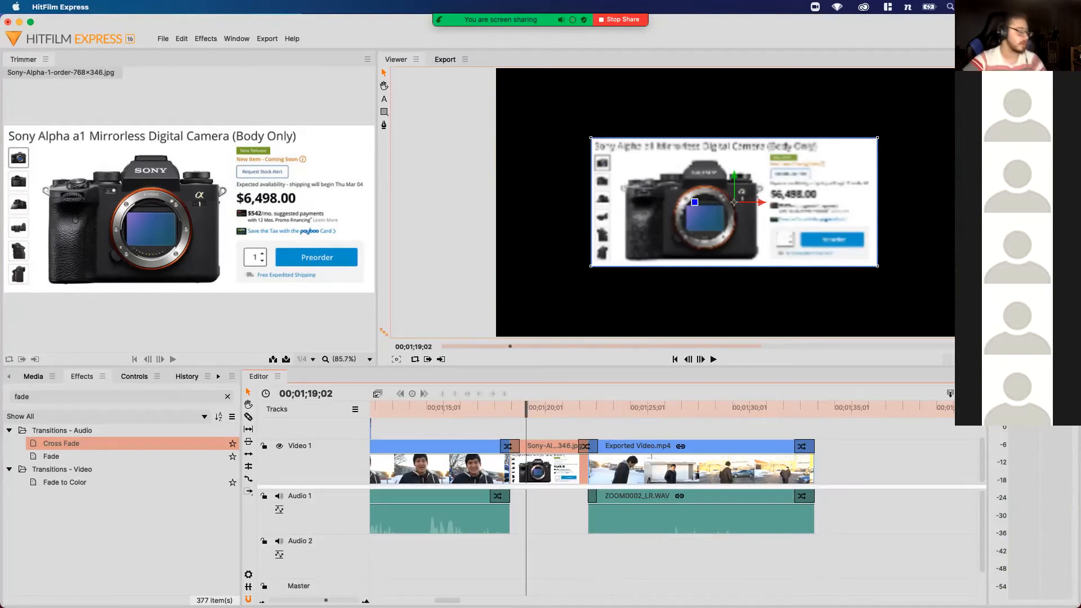
left_click(512, 409)
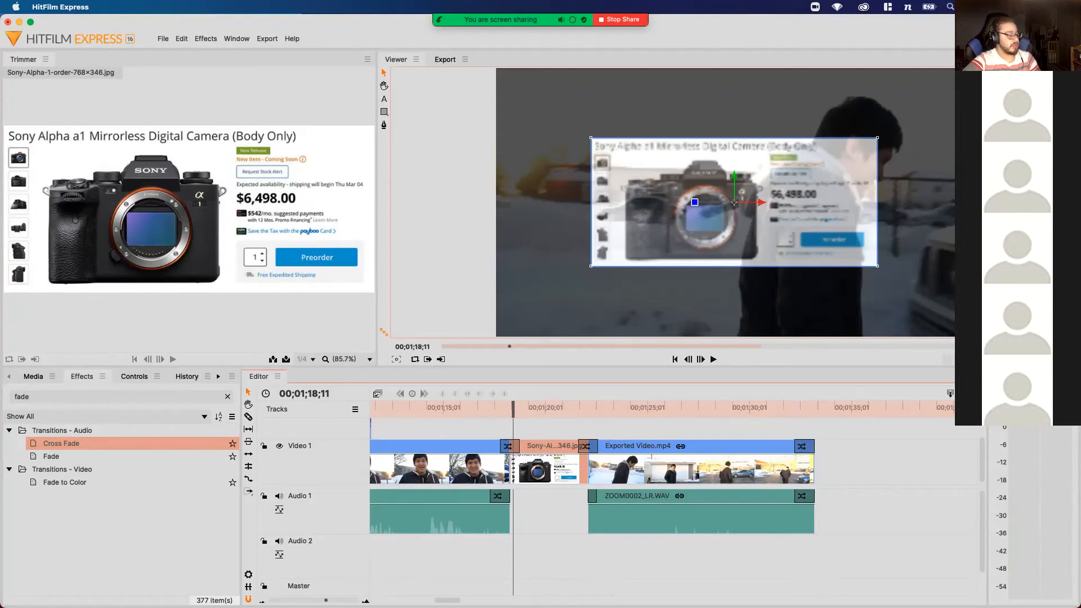
left_click_drag(513, 409, 581, 408)
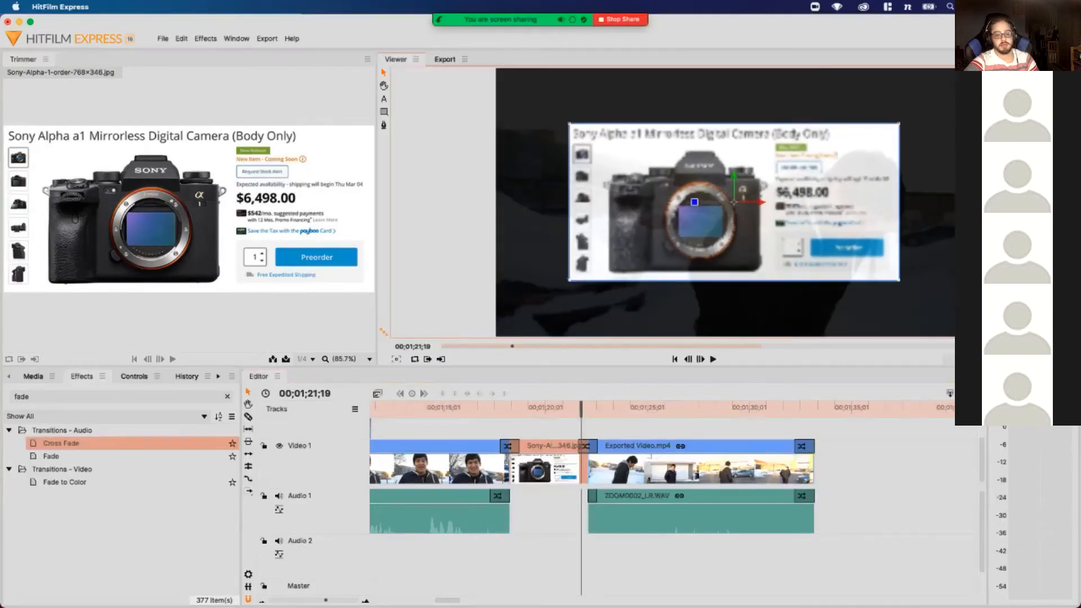
left_click_drag(581, 408, 510, 408)
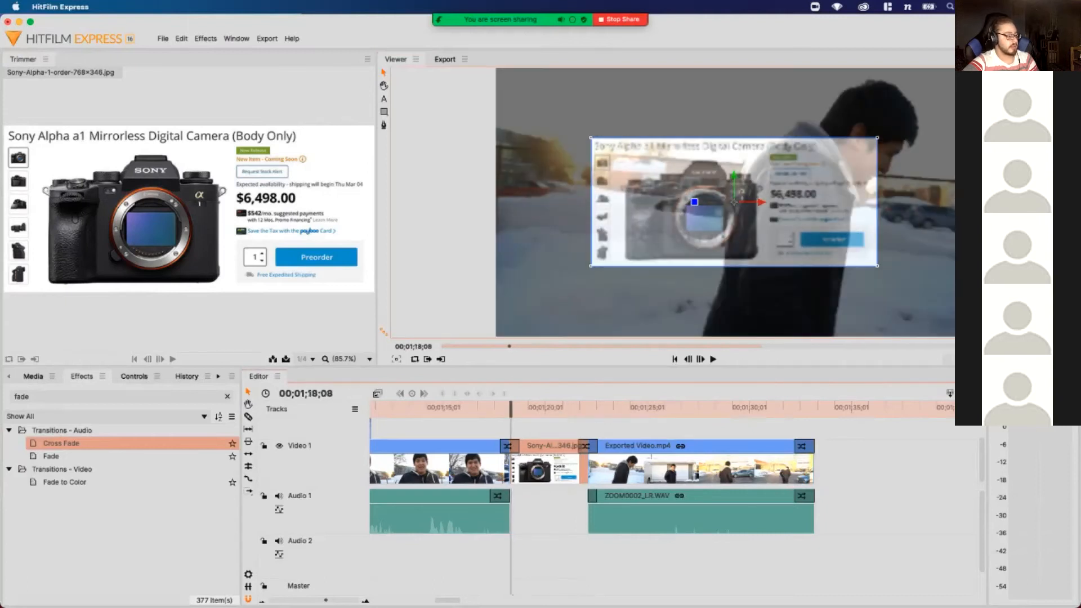
Turn on Scale keyframing for the Sony Alpha image at its first frame, 00;01;18;07, with the scale at 100%
key("=")
key("=")
key("=")
key("=")
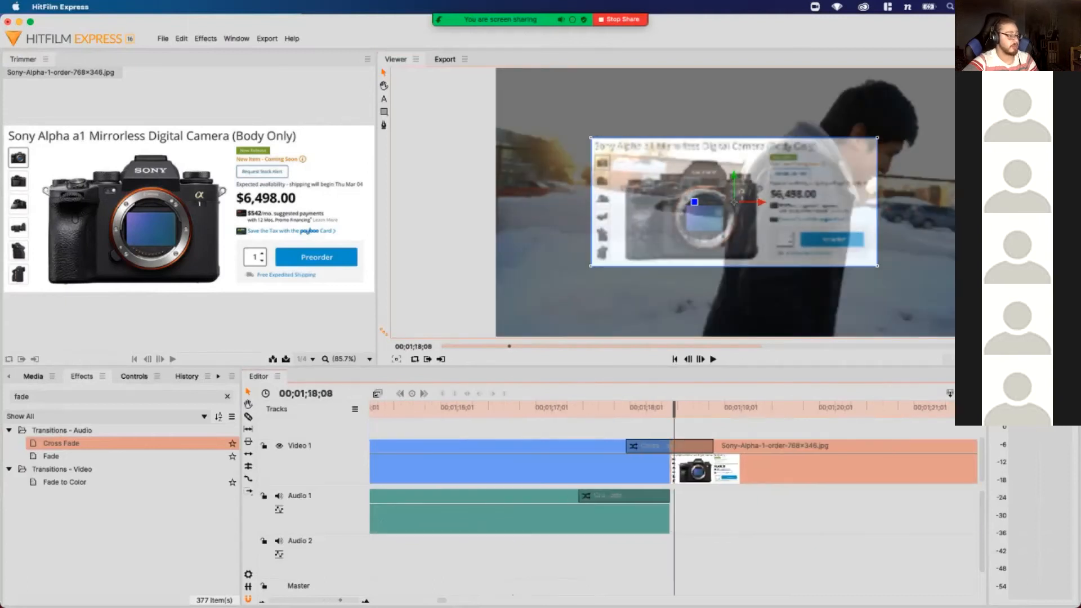
key("Left")
key("Right")
key("Right")
key("Right")
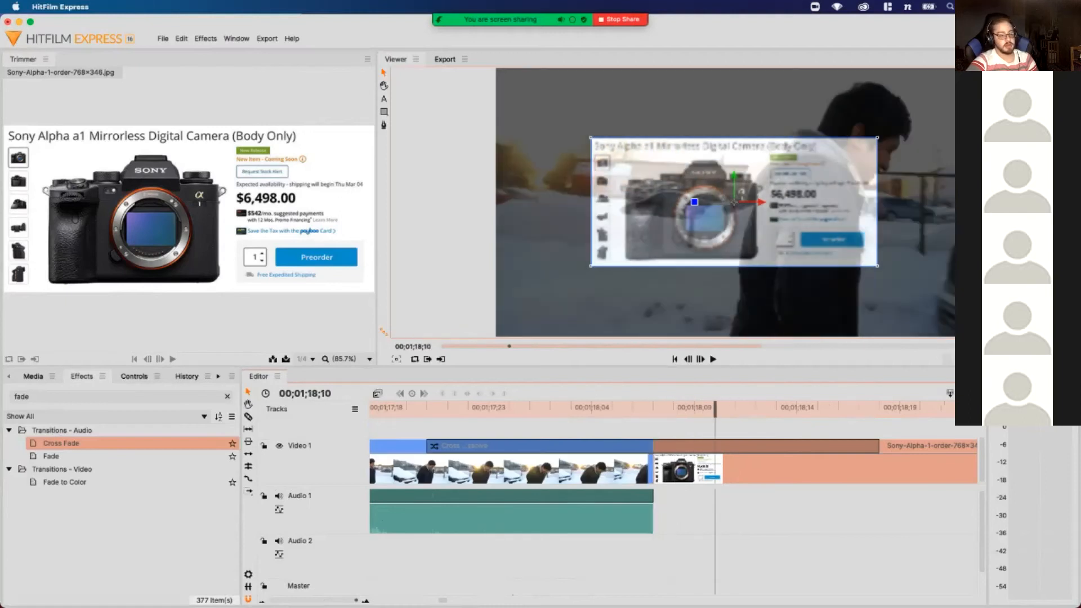
key("Left")
key("Left")
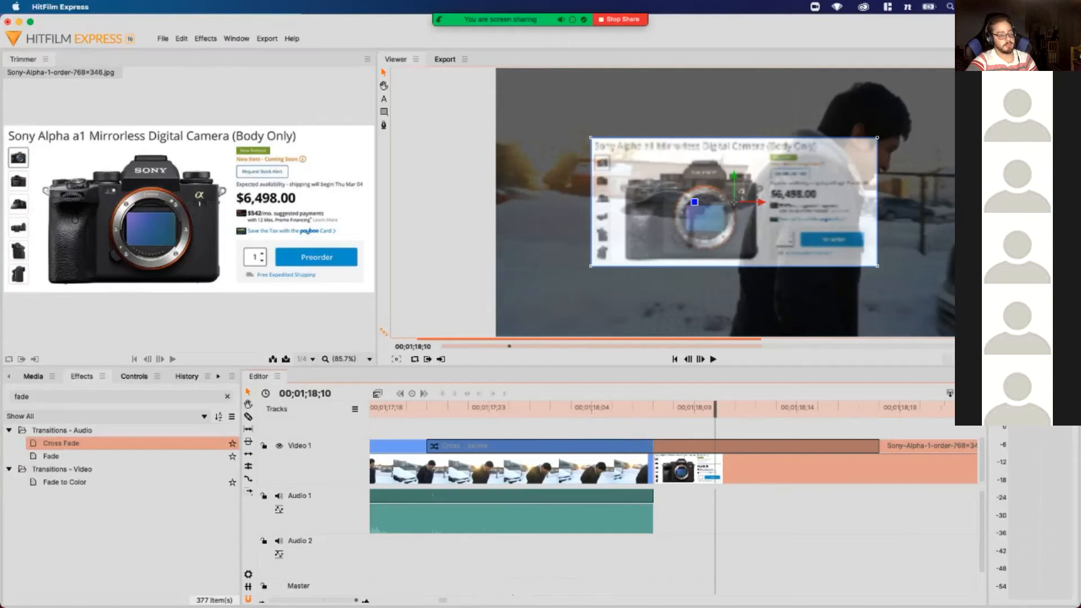
key("Left")
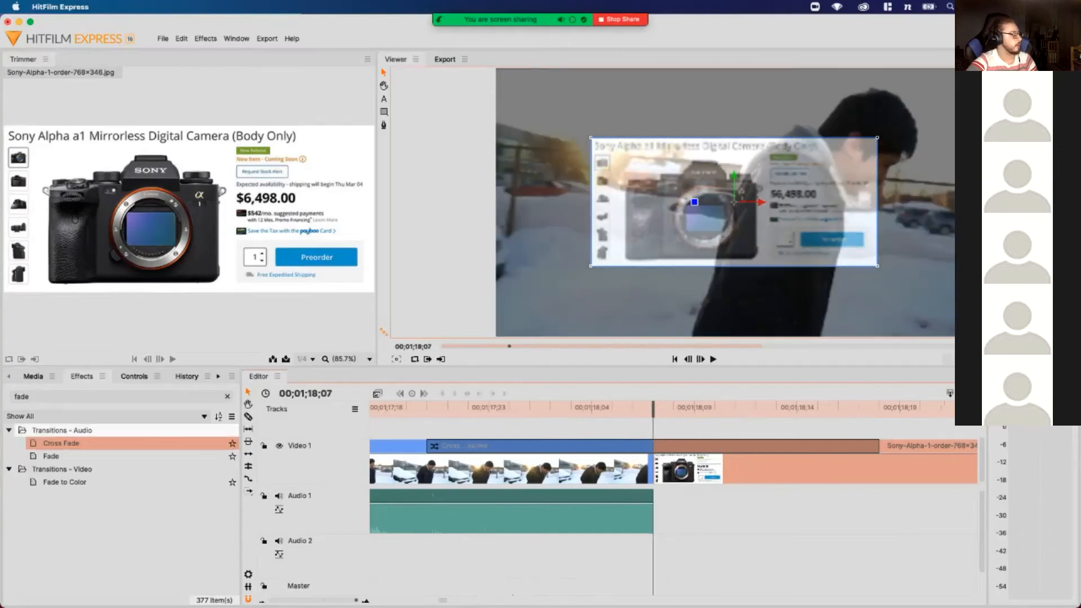
left_click(134, 376)
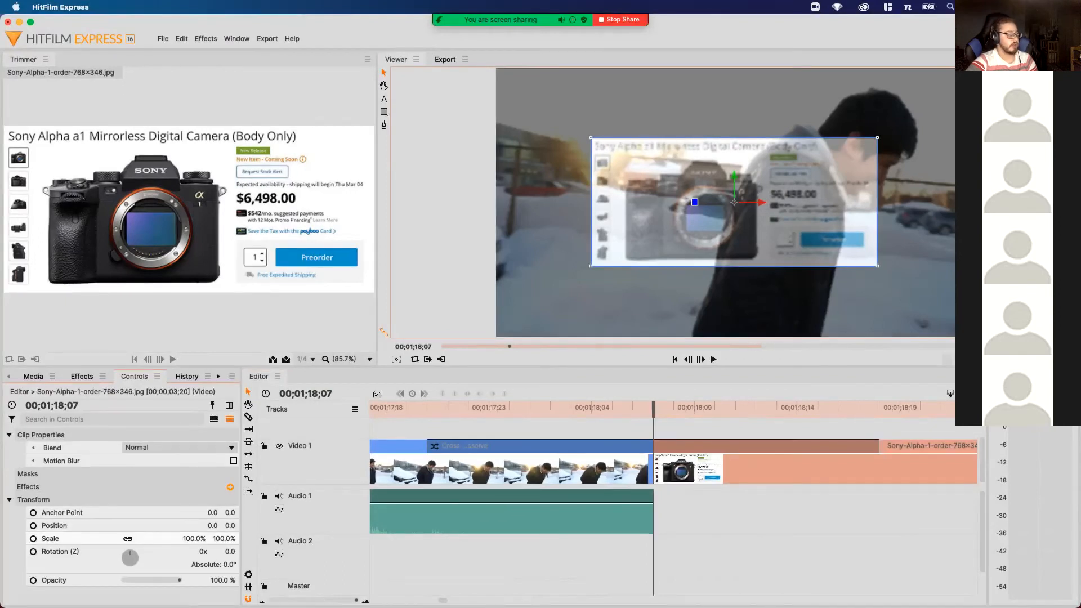
left_click_drag(195, 539, 260, 539)
key("super+z")
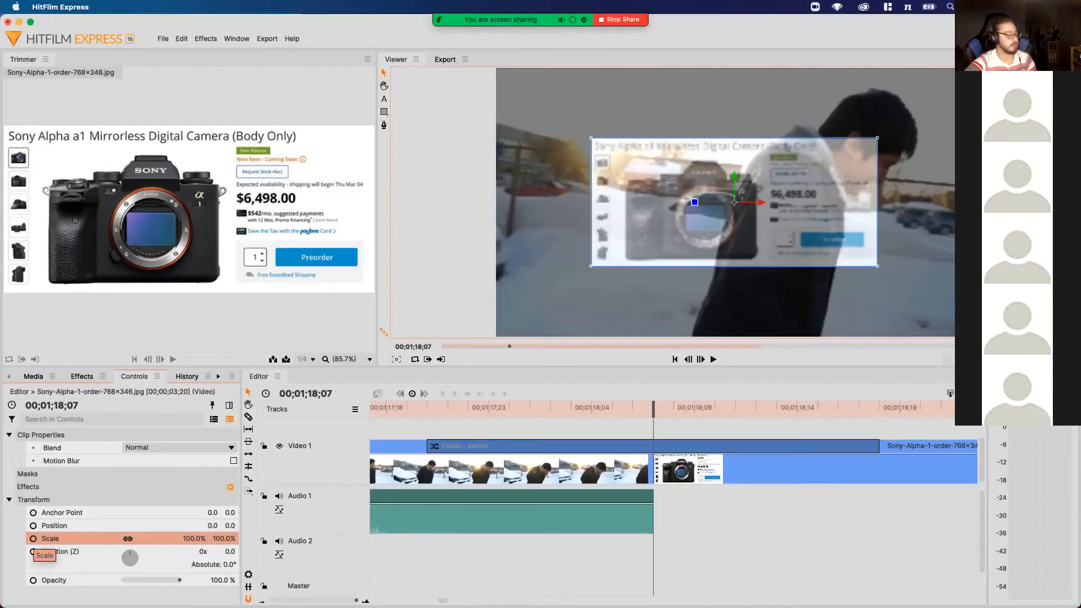
left_click(34, 539)
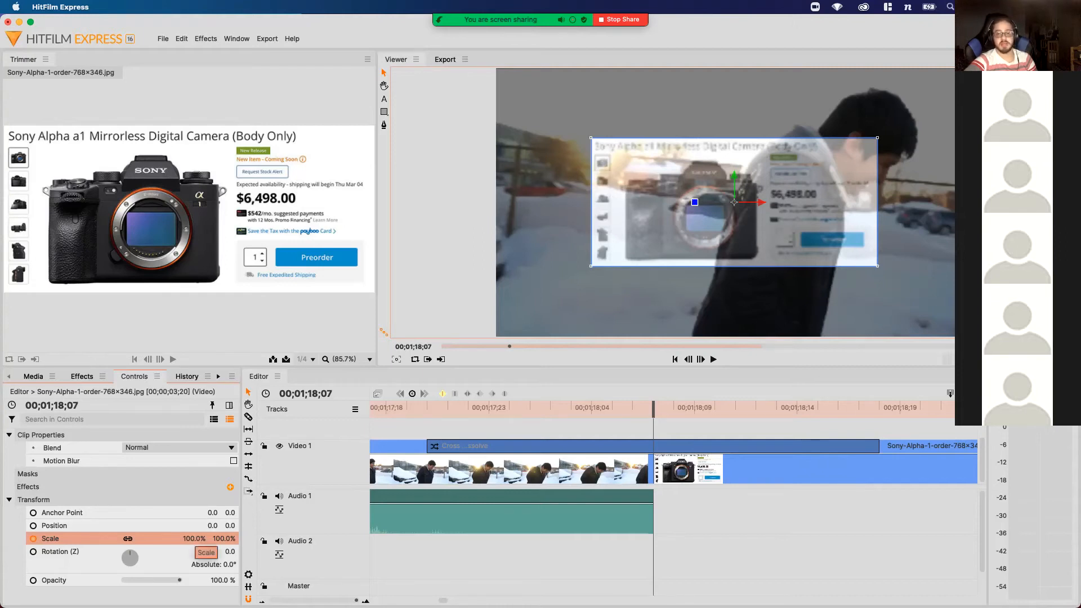
Scale the Sony Alpha image up to 146% at 00;01;22;03 to create the ending Scale keyframe
key("Right")
key("Right")
key("Right")
key("Right")
key("Right")
key("Right")
key("Right")
key("Right")
key("Right")
key("Right")
key("Right")
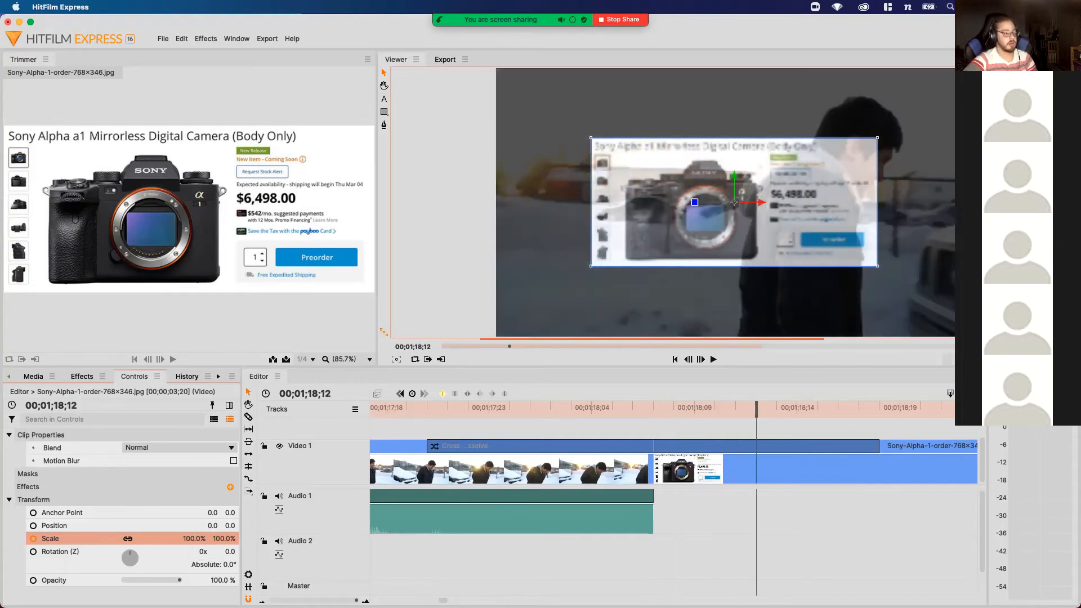
key("Right")
key("Right")
key("Right")
key("Right")
key("Right")
key("Right")
key("Right")
key("Right")
key("Right")
key("Right")
key("Right")
key("Right")
key("Right")
key("Right")
key("Right")
key("Right")
key("Right")
key("Right")
key("Right")
key("Right")
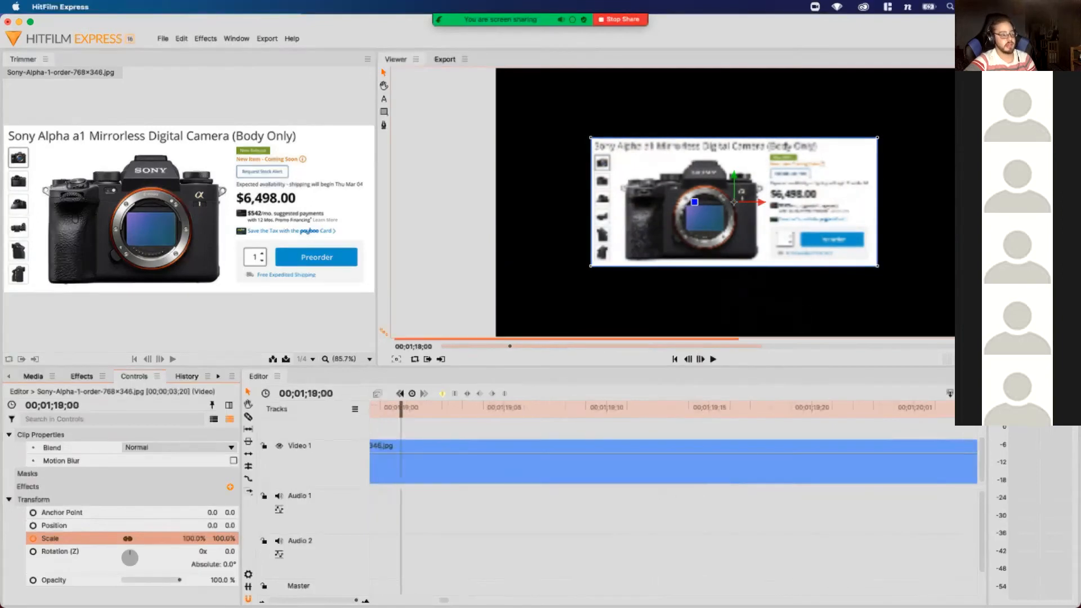
key("Right")
key("Right")
key("Right")
key("Right")
key("Right")
key("Right")
key("Right")
key("Right")
key("Right")
key("Right")
key("Right")
key("Right")
key("Right")
key("Right")
key("Right")
key("Right")
key("Right")
key("Right")
key("Right")
key("Right")
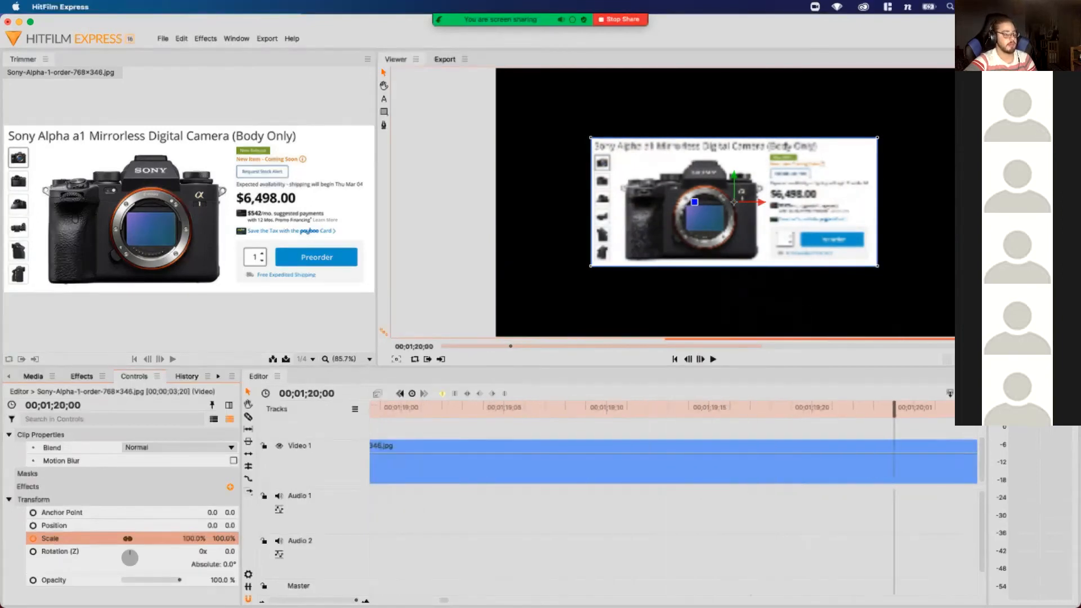
key("Right")
key("Right")
key("Right")
key("Right")
key("Right")
key("Right")
key("Right")
key("Right")
key("Right")
key("Right")
key("Right")
key("Right")
key("Right")
key("Right")
key("Right")
key("Right")
key("Right")
key("Right")
key("Right")
key("Right")
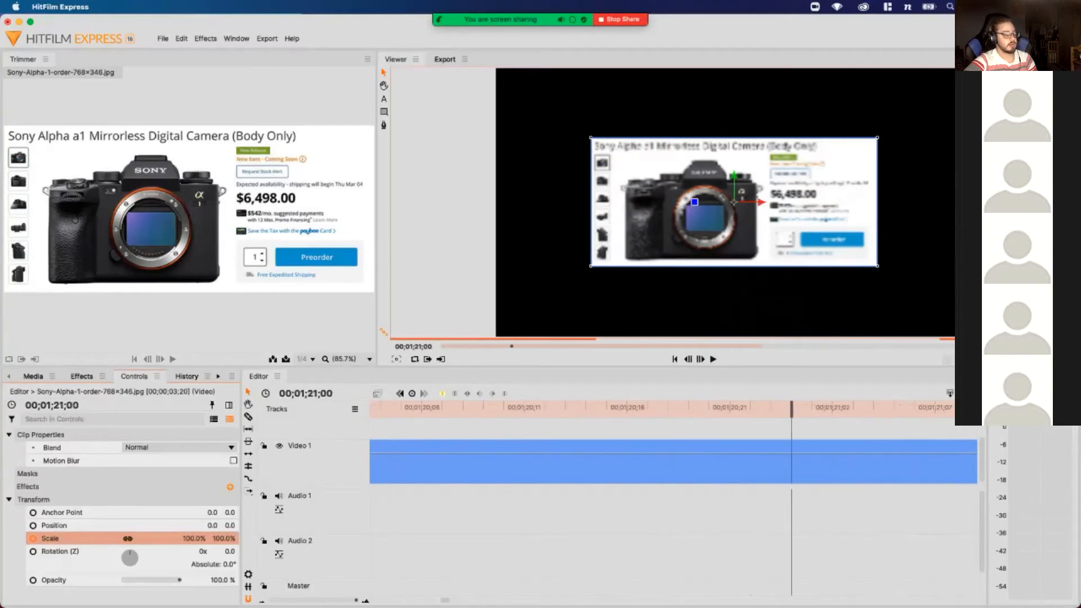
key("Right")
key("Right")
key("Right")
key("Right")
key("Right")
key("Right")
key("Right")
key("Right")
key("Right")
key("Right")
key("Right")
key("Right")
key("Right")
key("Right")
key("Right")
key("Right")
key("Right")
key("Right")
key("Right")
key("Right")
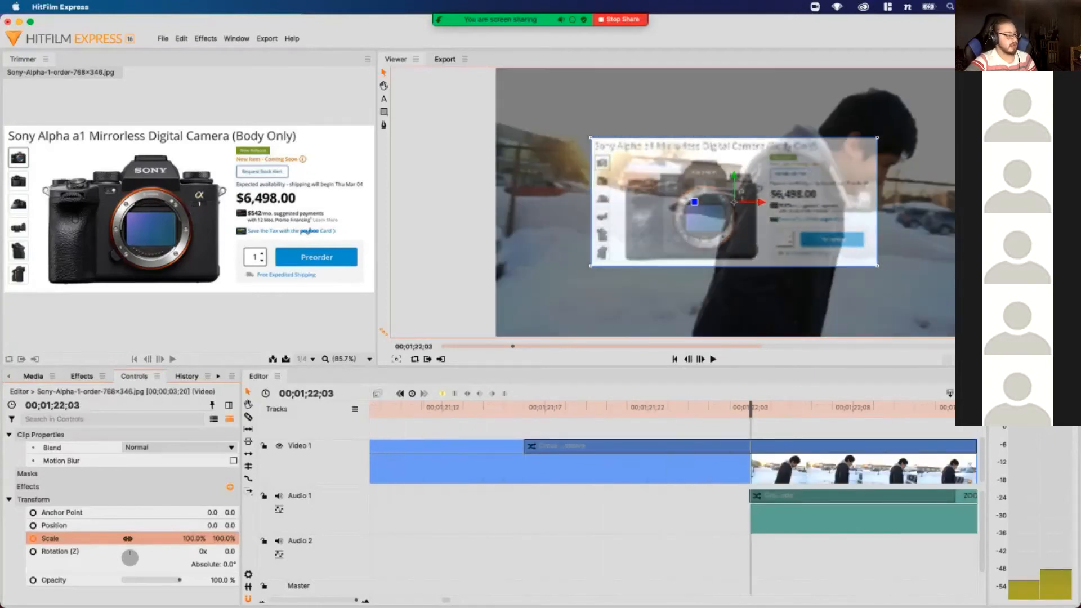
left_click_drag(194, 538, 224, 538)
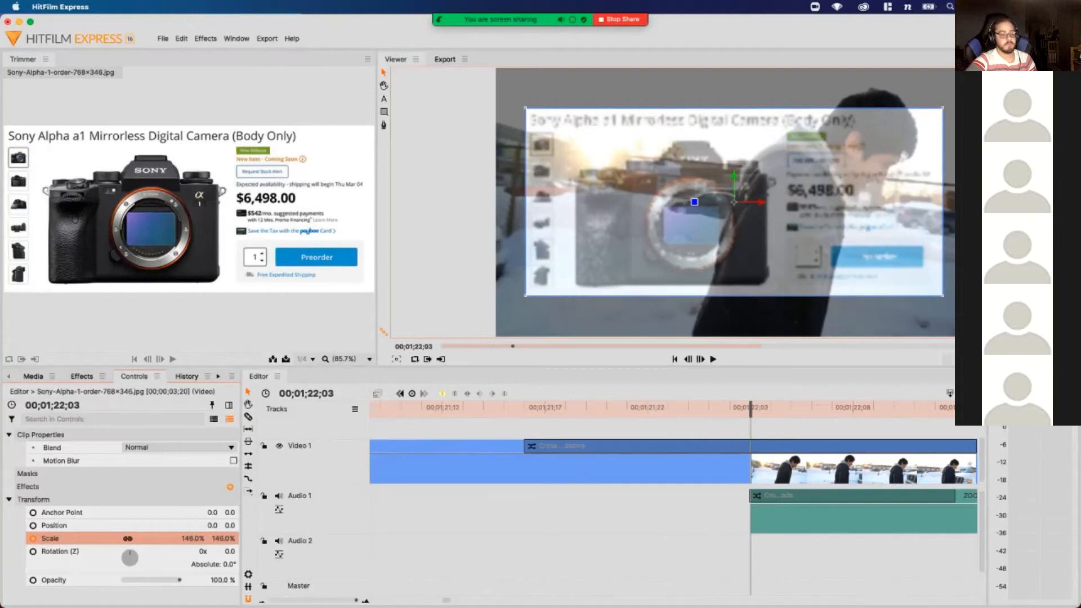
Step backward frame by frame from the end of the Sony Alpha image toward its start to examine the scale animation
key("Left")
key("Left")
key("Left")
key("Left")
key("Left")
key("Left")
key("Left")
key("Left")
key("Left")
key("Left")
key("Left")
key("Left")
key("Left")
key("Left")
key("Left")
key("Left")
key("Left")
key("Left")
key("Left")
key("Left")
key("Left")
key("Left")
key("Left")
key("Left")
key("Left")
key("Left")
key("Left")
key("Left")
key("Left")
key("Left")
key("Left")
key("Left")
key("Left")
key("Left")
key("Left")
key("Left")
key("Left")
key("Left")
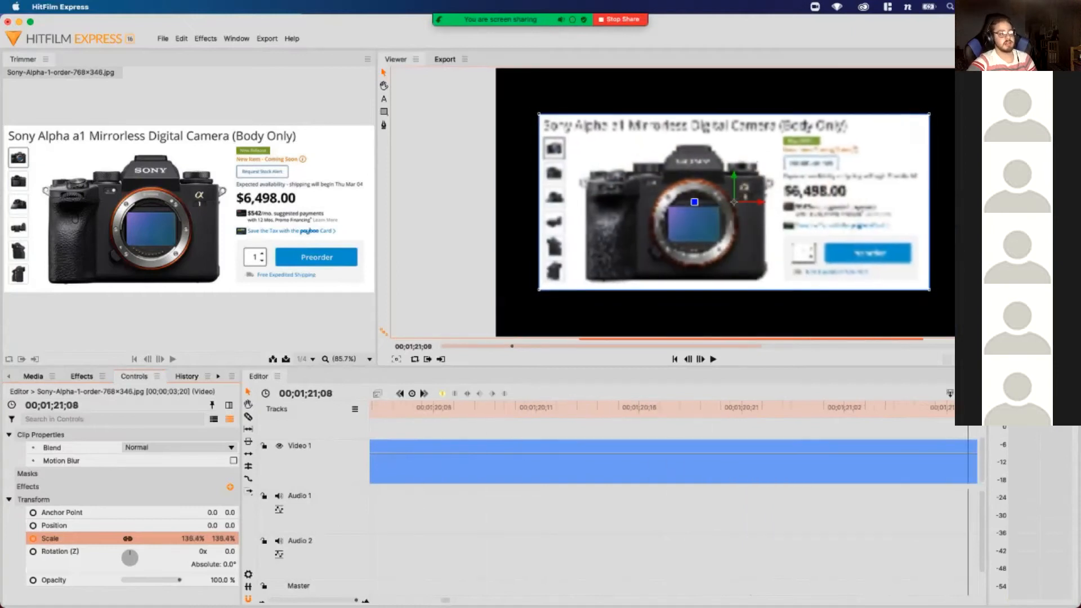
key("Left")
key("Left")
key("Left")
key("Left")
key("Left")
key("Left")
key("Left")
key("Left")
key("Left")
key("Left")
key("Left")
key("Left")
key("Left")
key("Left")
key("Left")
key("Left")
key("Left")
key("Left")
key("Left")
key("Left")
key("Left")
key("Left")
key("Left")
key("Left")
key("Left")
key("Left")
key("Left")
key("Left")
key("Left")
key("Left")
key("Left")
key("Left")
key("Left")
key("Left")
key("Left")
key("Left")
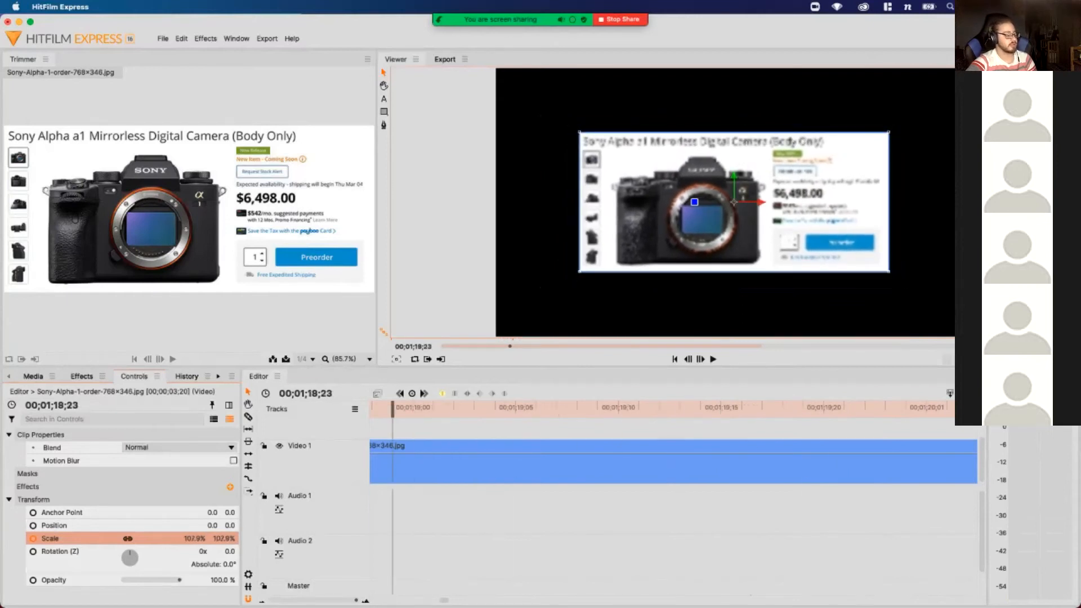
Play the sequence from 00;01;17;12 past the end of the Sony Alpha image to check the scale animation with the dissolves
key("minus")
key("minus")
left_click(613, 410)
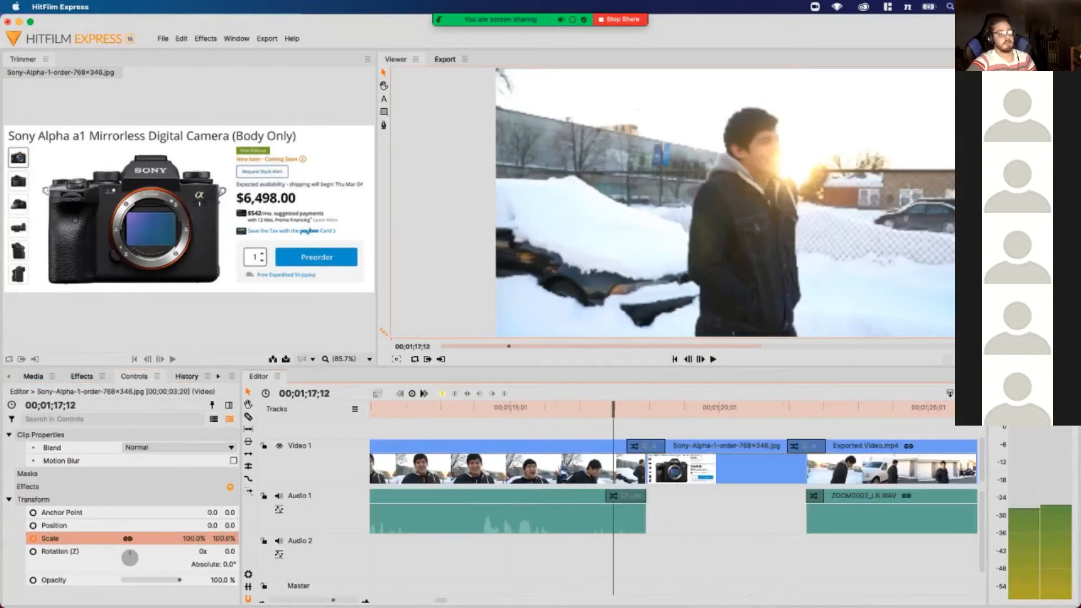
key("space")
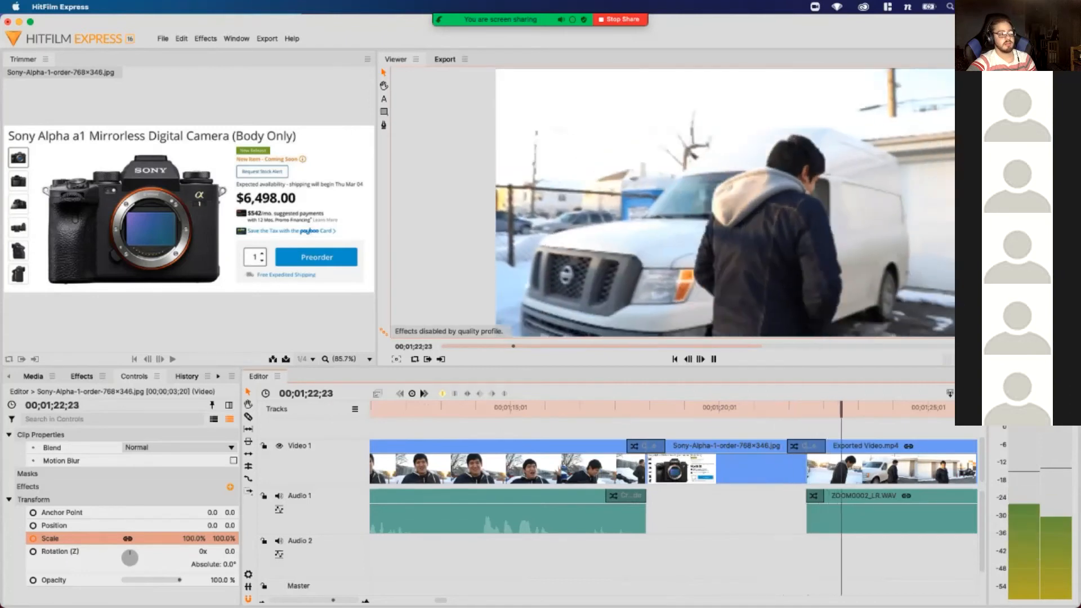
key("space")
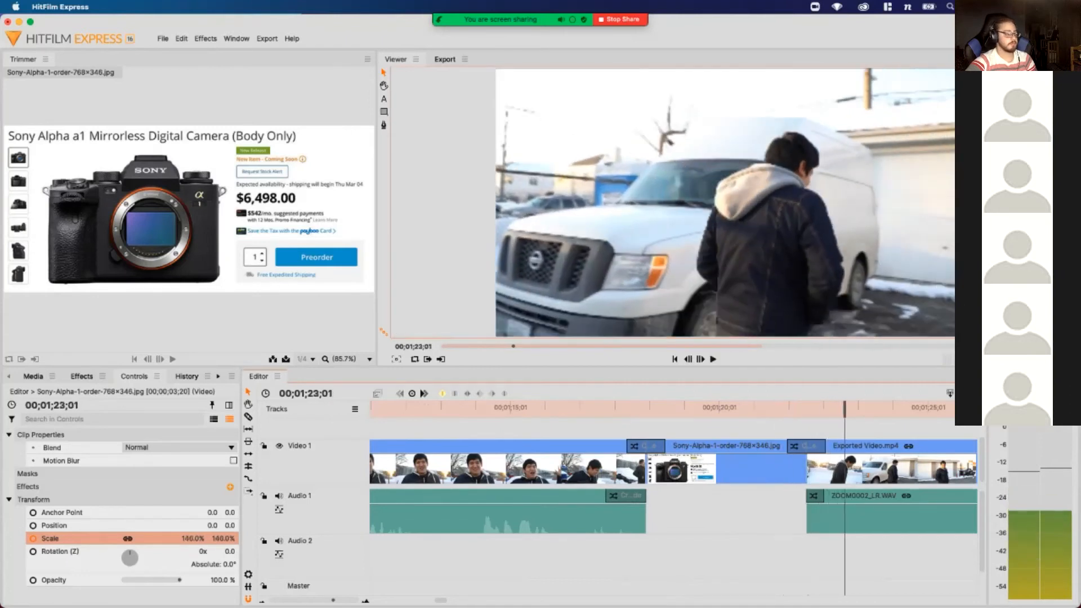
Select the Sony Alpha image and step frame by frame through its opening dissolve to 00;01;18;23 to examine when the scaling begins
left_click(754, 468)
scroll(755, 468, "left", 1)
scroll(754, 469, "right", 1)
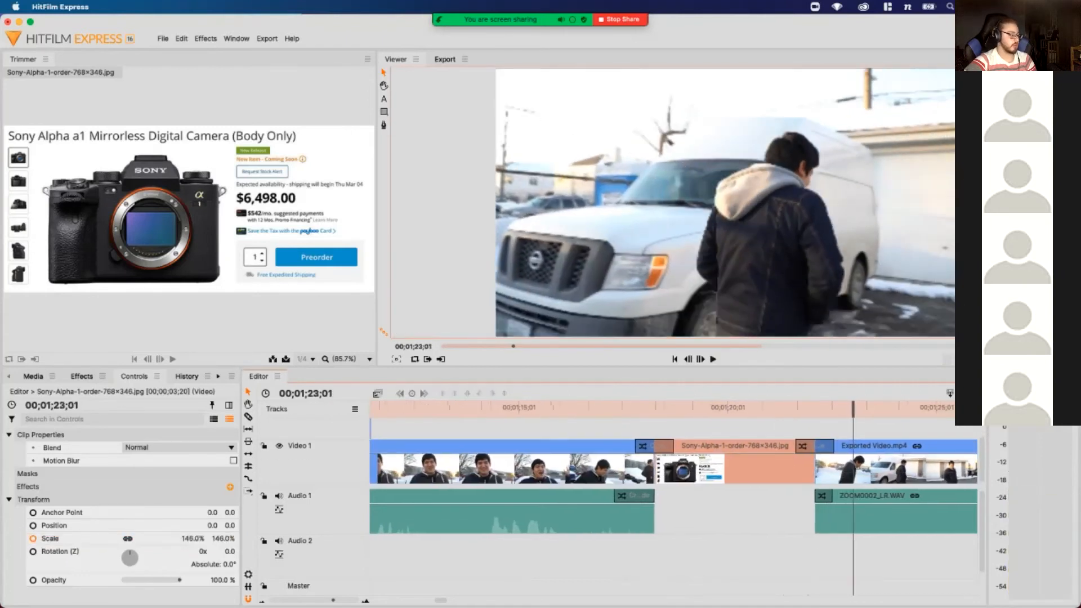
left_click(639, 408)
key("Right")
key("Right")
key("Right")
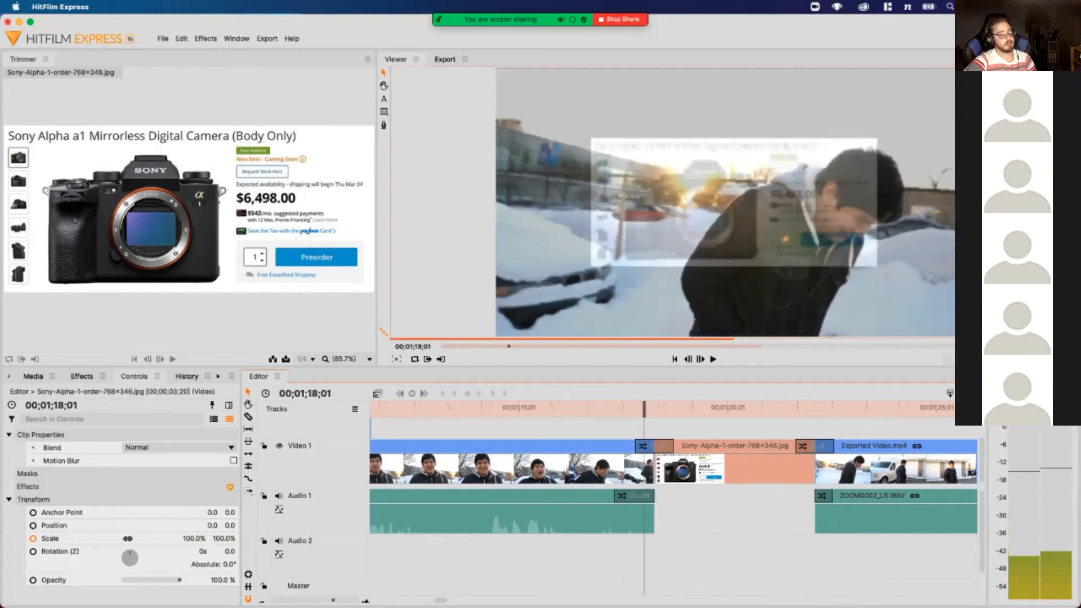
key("Right")
key("Right")
key("Right")
key("Right")
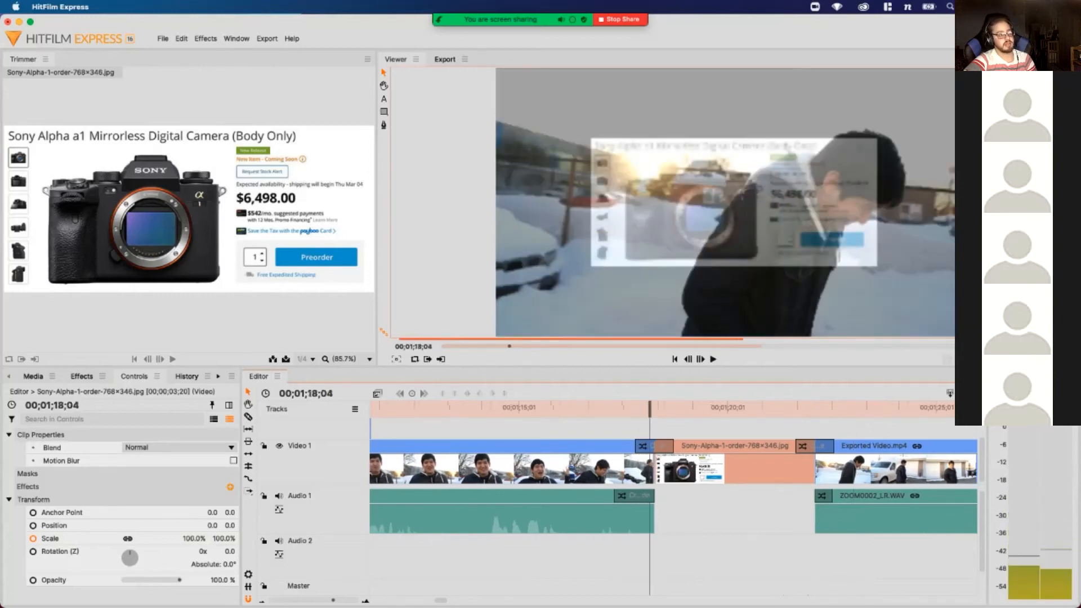
key("Right")
key("Right")
key("Right")
key("Right")
key("Right")
key("Right")
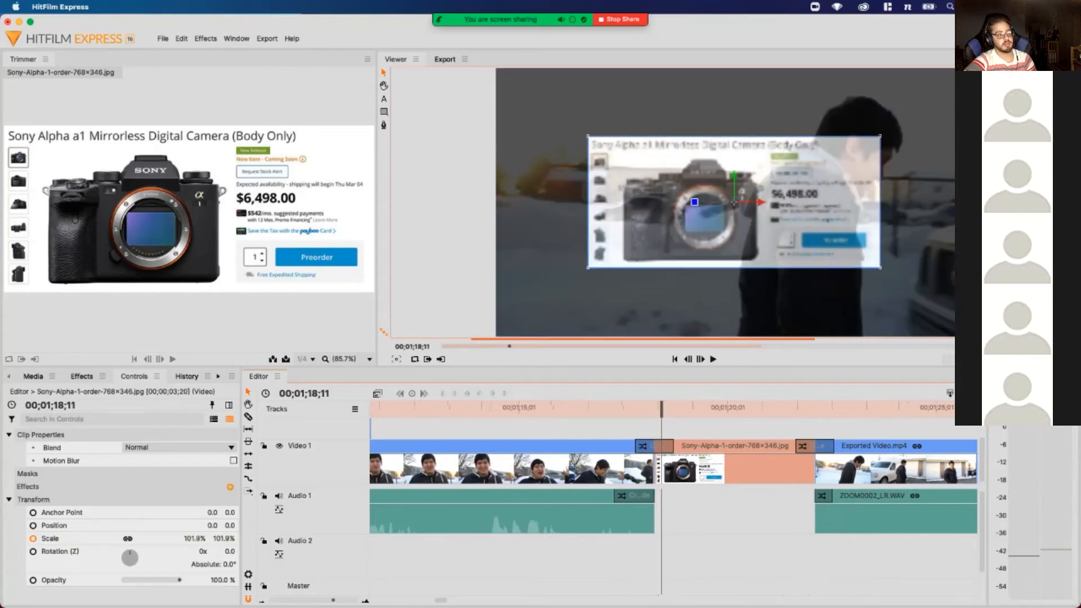
key("Right")
key("Right")
key("Right")
key("Right")
key("Right")
key("Right")
key("Right")
key("Right")
key("Right")
key("Right")
key("Right")
key("Right")
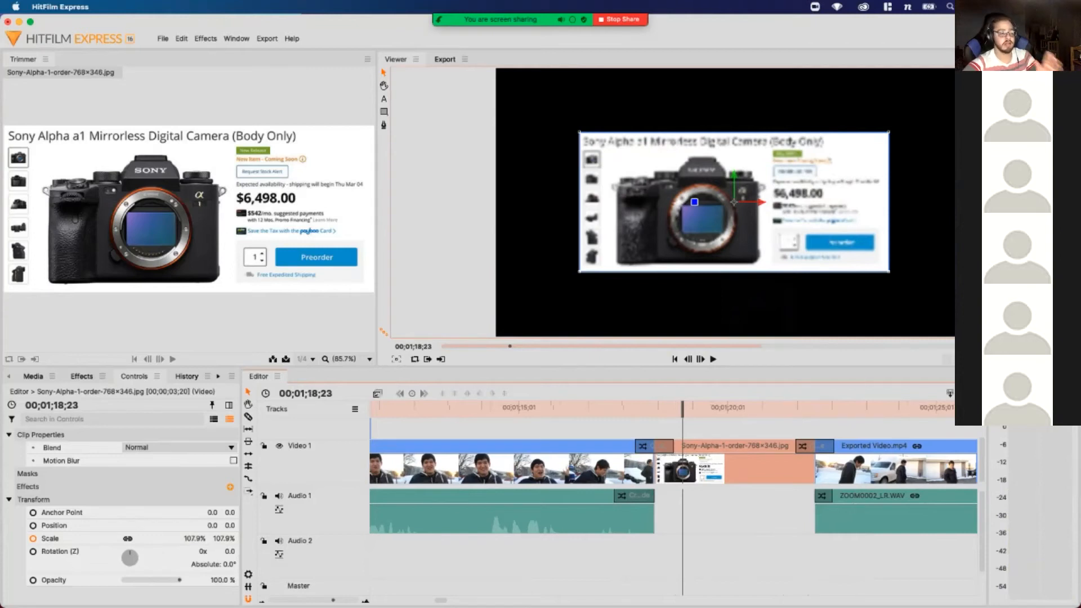
Delete the video dissolves at the start and end of the Sony Alpha image
left_click(732, 521)
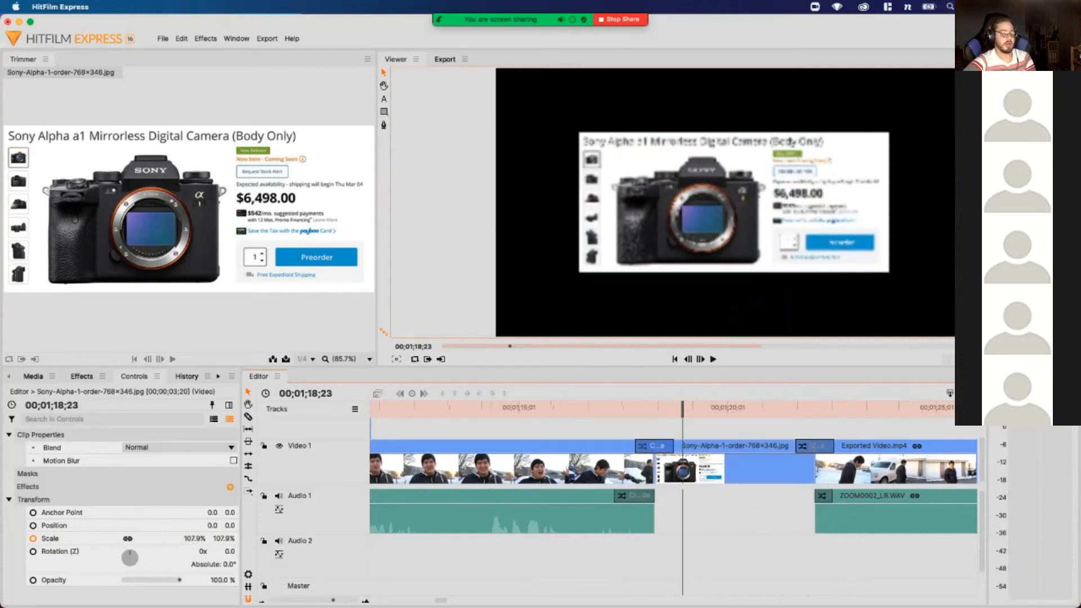
key("Delete")
key("Delete")
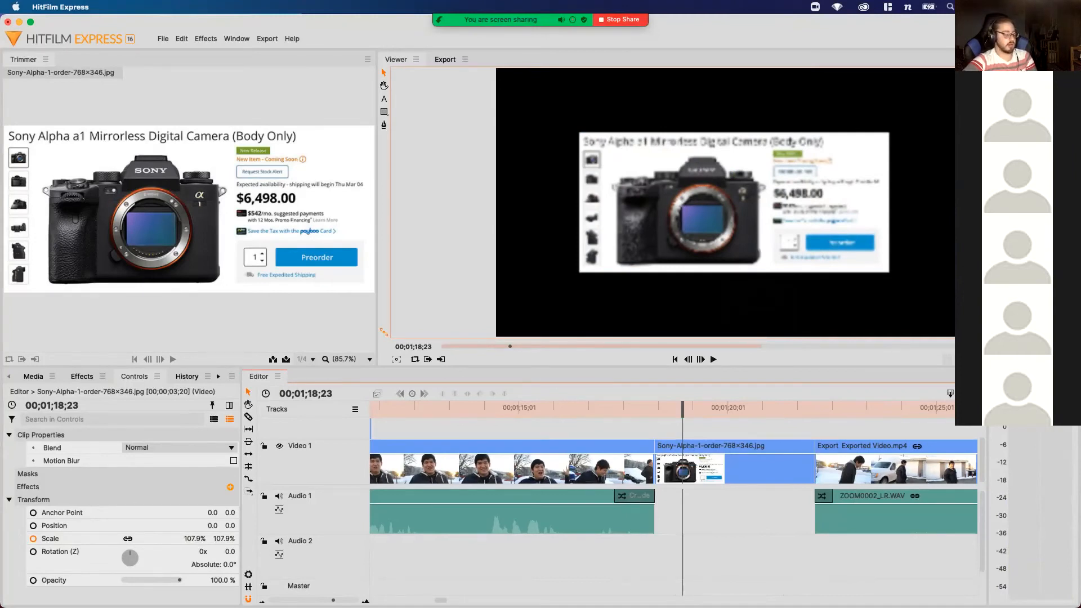
Move the Sony Alpha image up to a new Video 2 track and extend both ends to overlap the neighbouring clips
left_click_drag(732, 467, 735, 439)
left_click_drag(655, 442, 640, 442)
left_click_drag(815, 442, 832, 442)
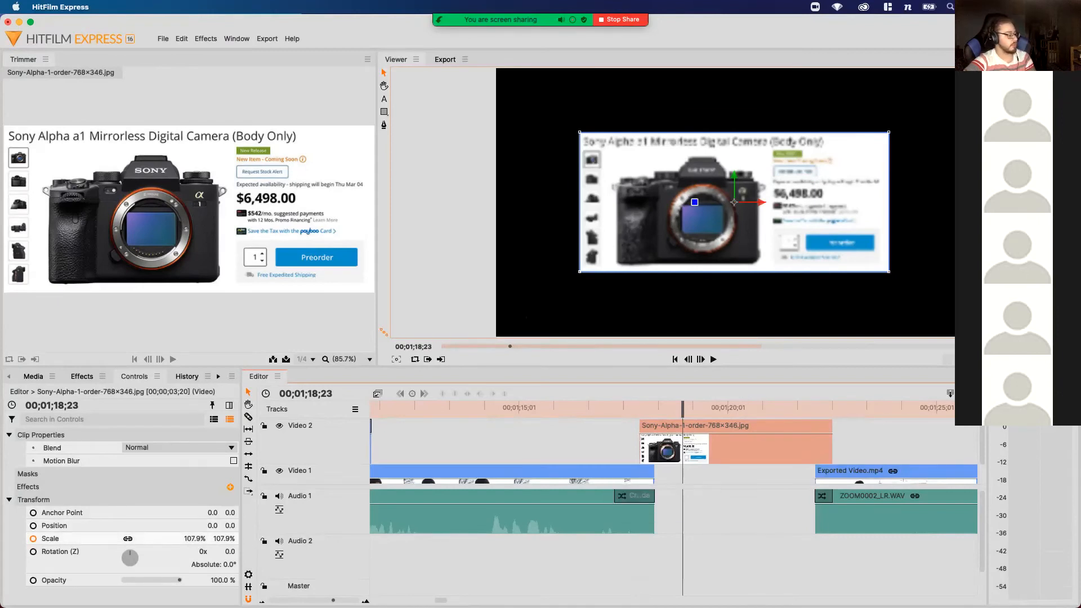
Remove the Scale keyframing from the Sony Alpha image and set its scale to 100%
left_click(48, 539)
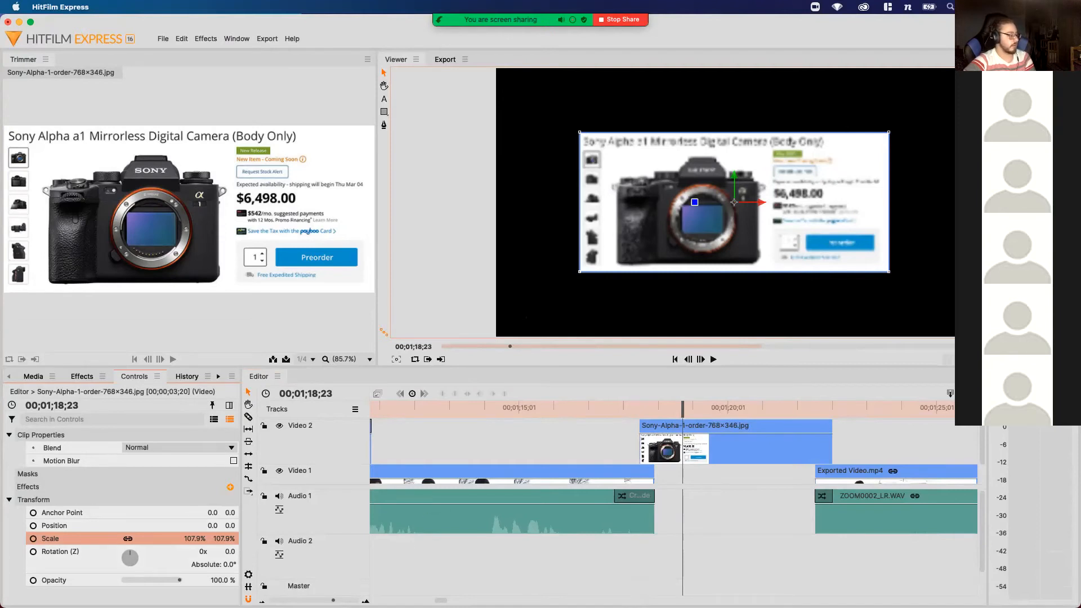
left_click(780, 437)
key("space")
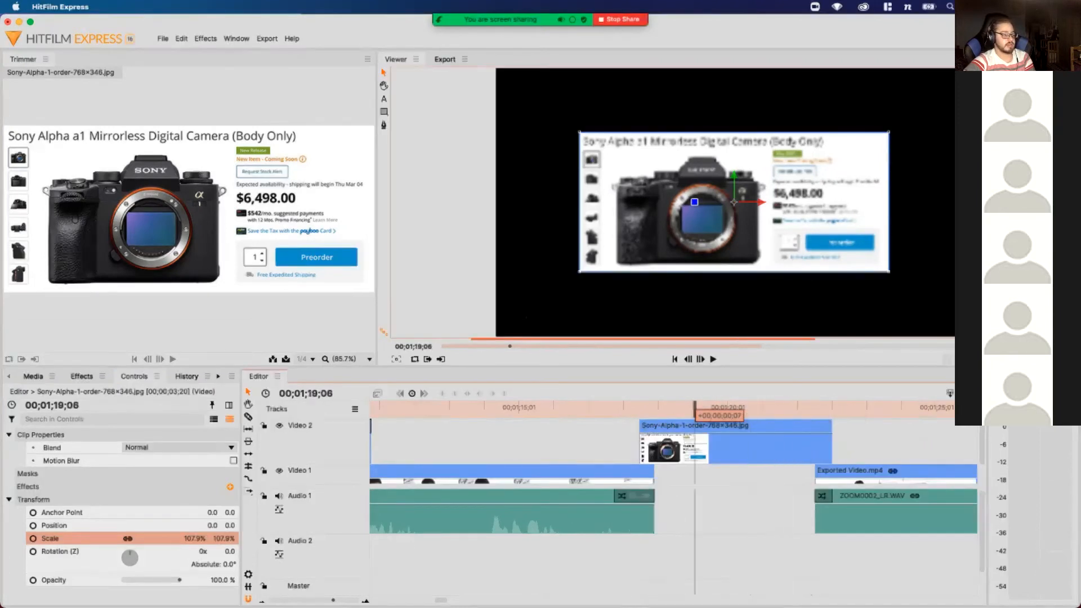
left_click(193, 539)
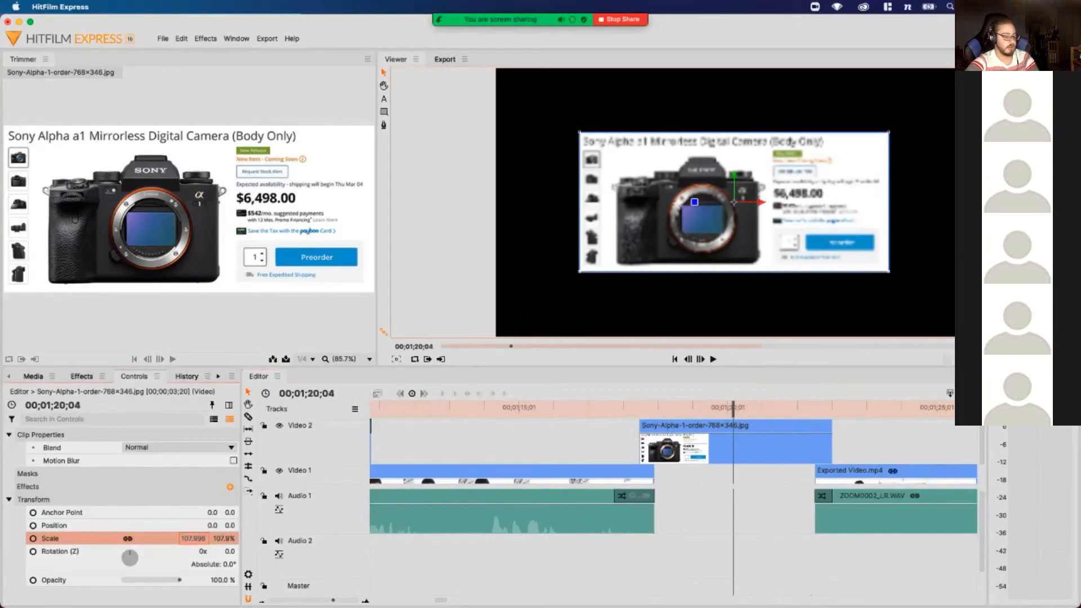
type("100")
key("Return")
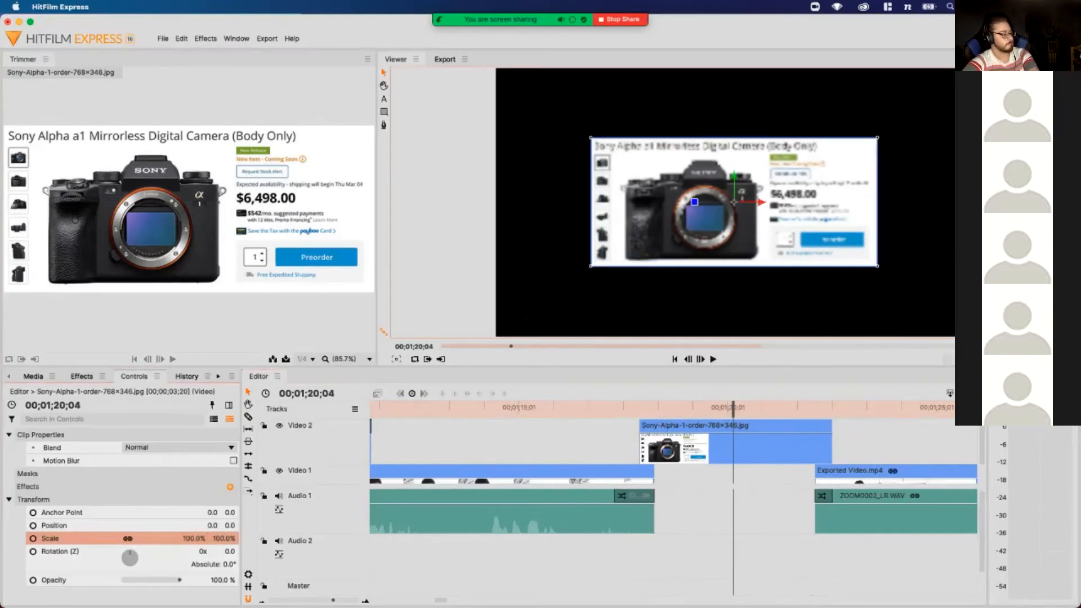
Turn on Scale keyframing at the extended Sony Alpha image's first frame, 00;01;17;22, with the scale at 100%
left_click(637, 408)
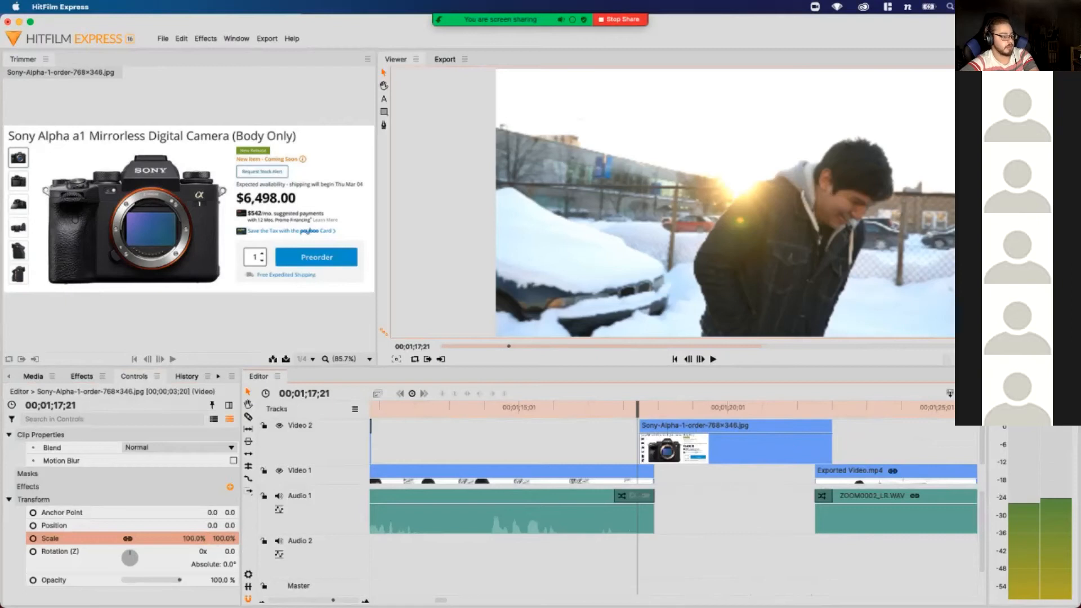
key("Right")
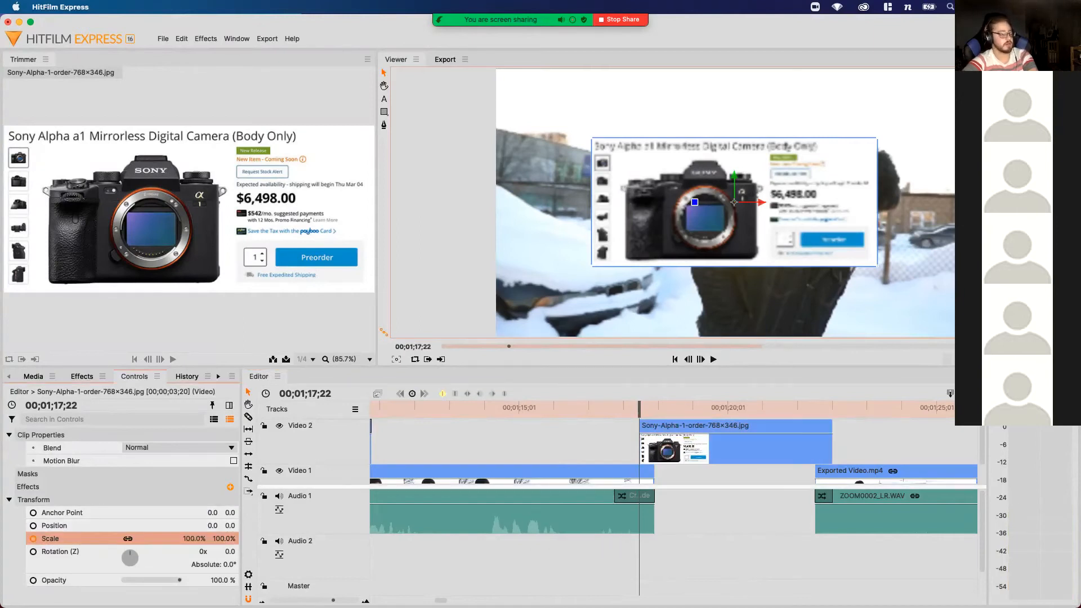
Set the Sony Alpha image's scale to 150% at its last frame, 00;01;22;12, to create the ending keyframe
key("space")
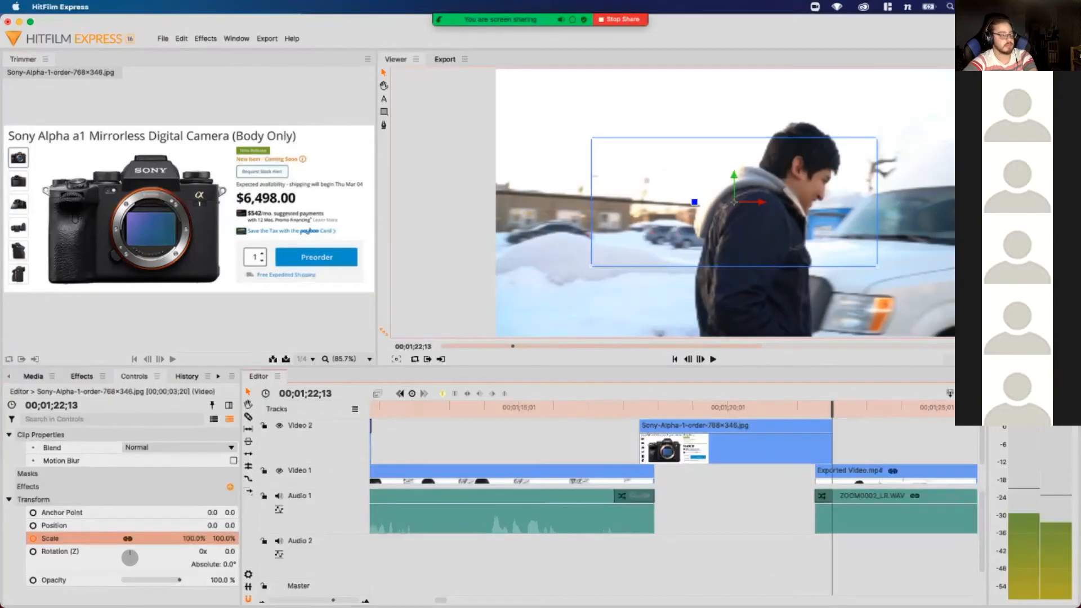
key("Left")
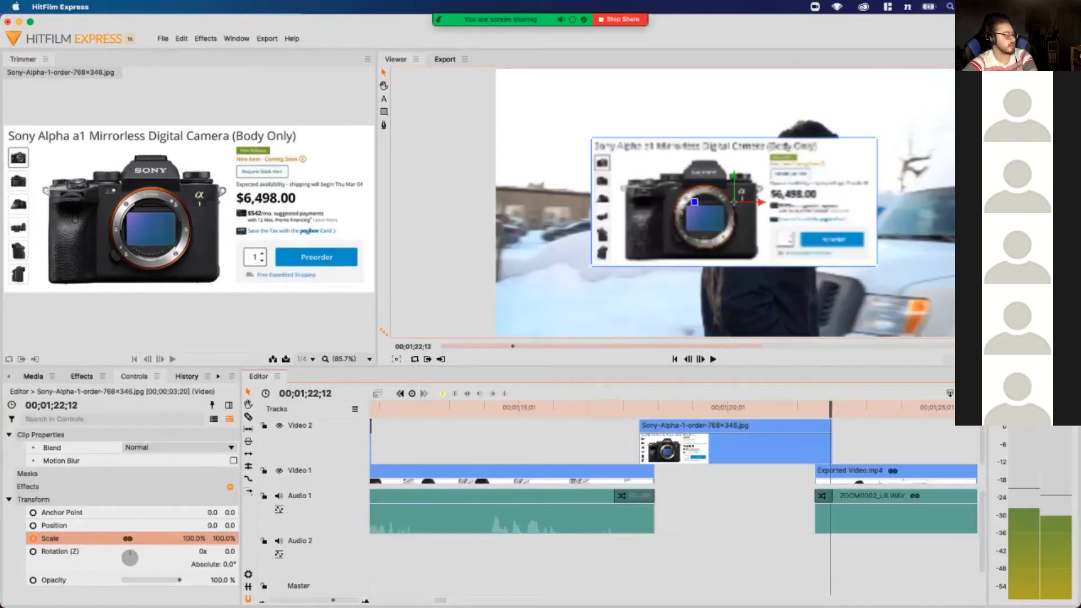
left_click_drag(193, 539, 216, 539)
left_click(200, 539)
type("1")
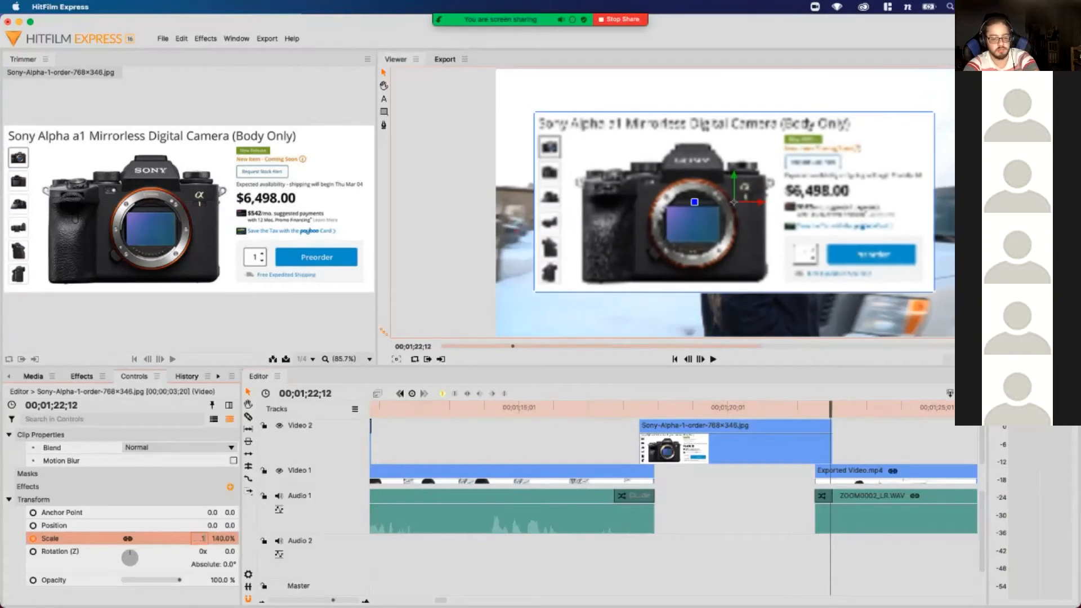
type("50")
key("Return")
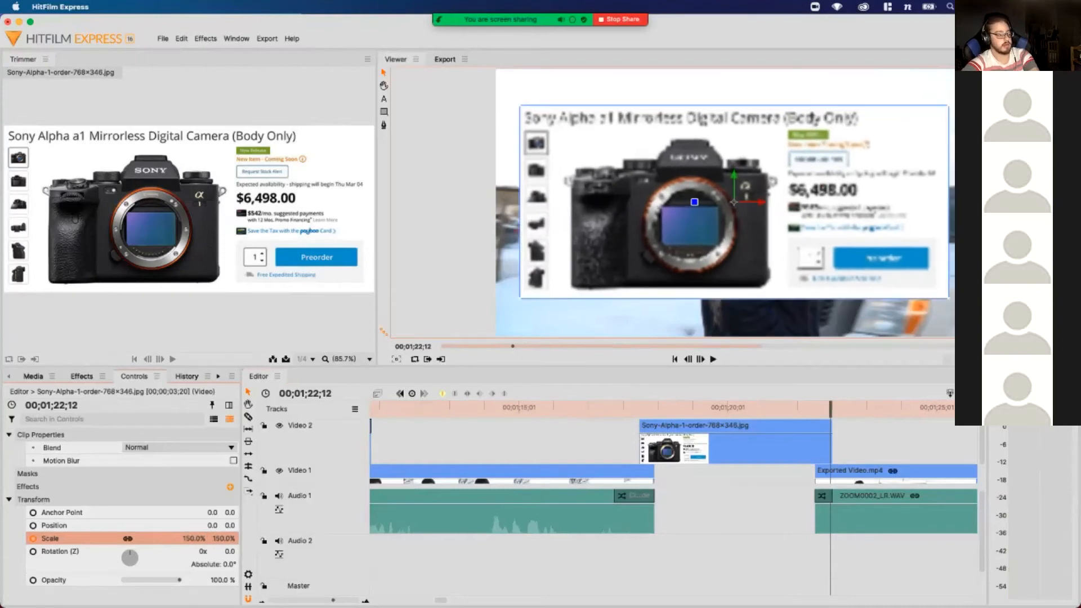
Review the Sony Alpha image's scale animation frame by frame back from its end, and play it from its first frame
key("Left")
key("Left")
key("Left")
key("Left")
key("Left")
key("Left")
key("Left")
key("Left")
key("Left")
key("Left")
key("Left")
key("Left")
key("Left")
key("Left")
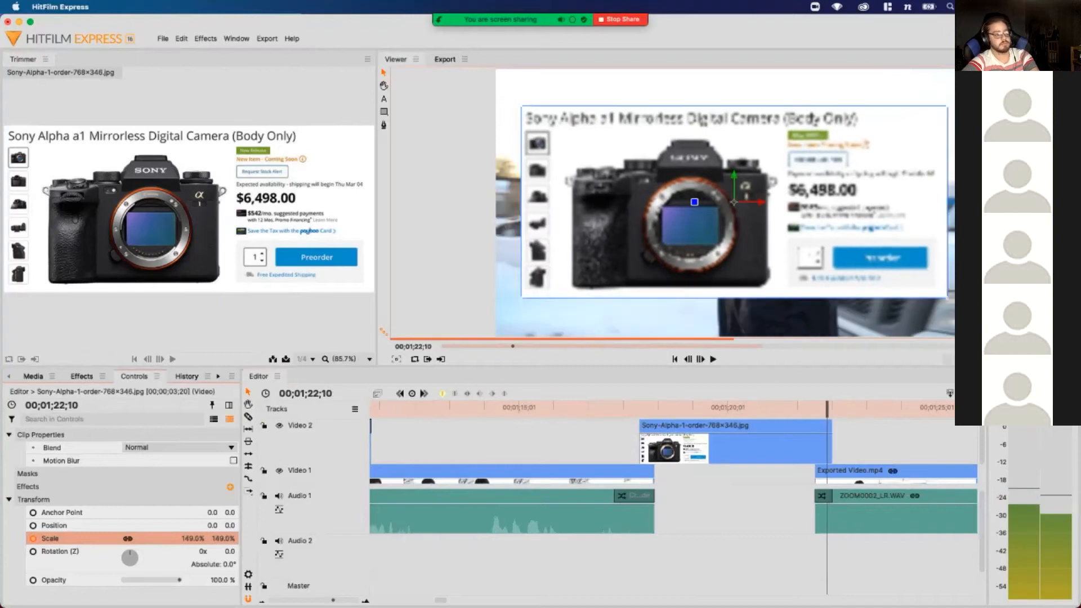
key("Left")
key("Left")
key("Left")
key("Left")
key("Left")
key("Left")
key("Left")
key("Left")
key("Left")
key("Left")
key("Left")
key("Left")
key("Left")
key("Left")
key("Left")
key("Left")
key("Left")
key("Left")
key("Left")
key("Left")
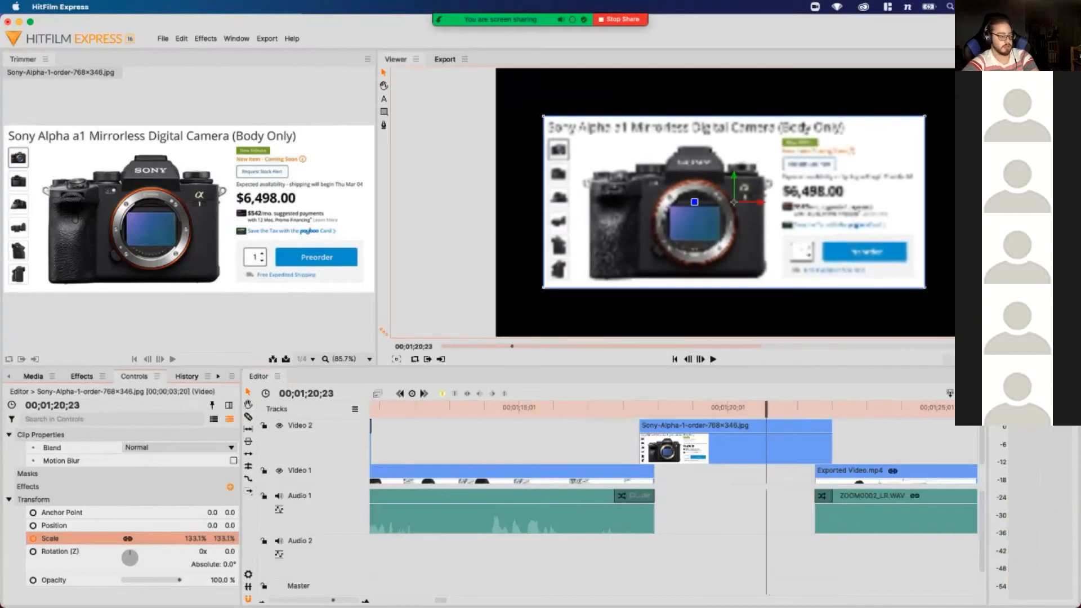
left_click(640, 407)
key("space")
key("space")
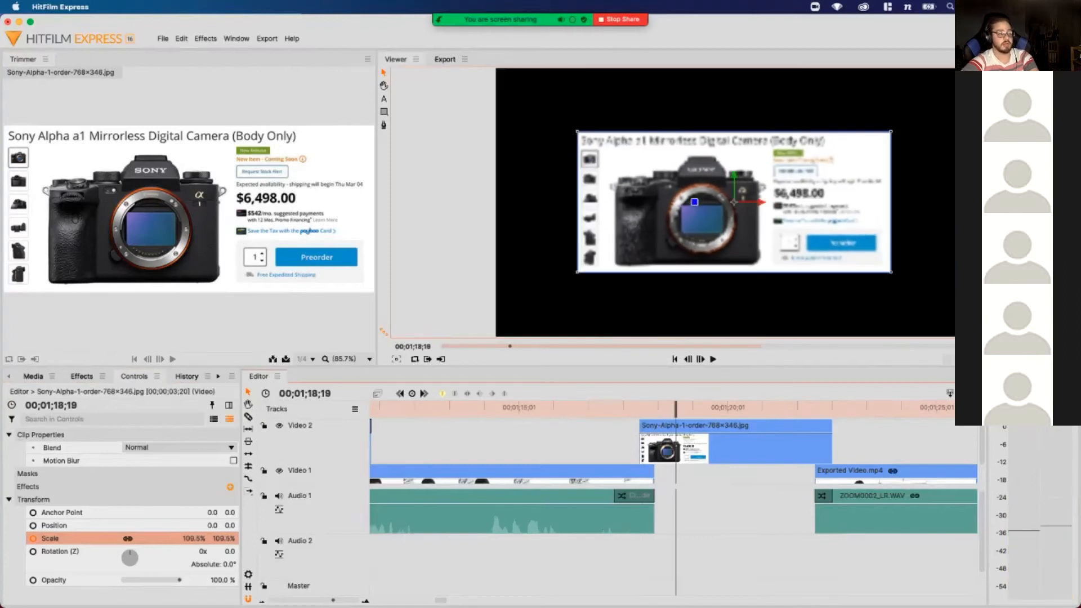
Move the Sony Alpha image back down to Video 1, in the gap between the two Exported Video.mp4 clips
left_click_drag(732, 445, 747, 474)
scroll(747, 474, "down", 2)
scroll(746, 474, "right", 1)
scroll(746, 474, "left", 1)
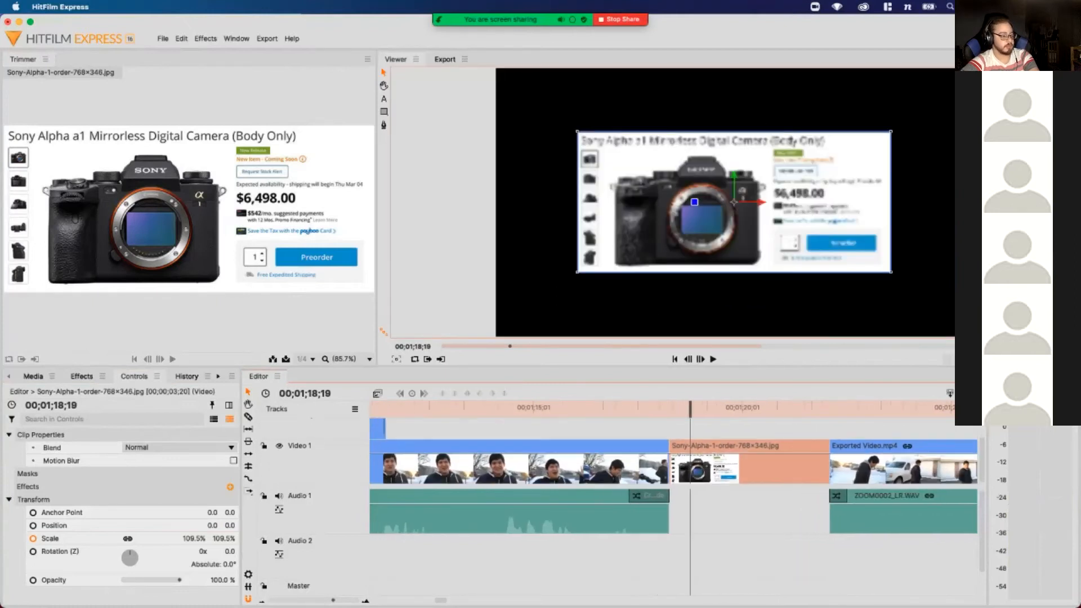
Find the dissolve transitions and apply Cross Dissolve to the cuts at both ends of the Sony Alpha image
left_click(81, 376)
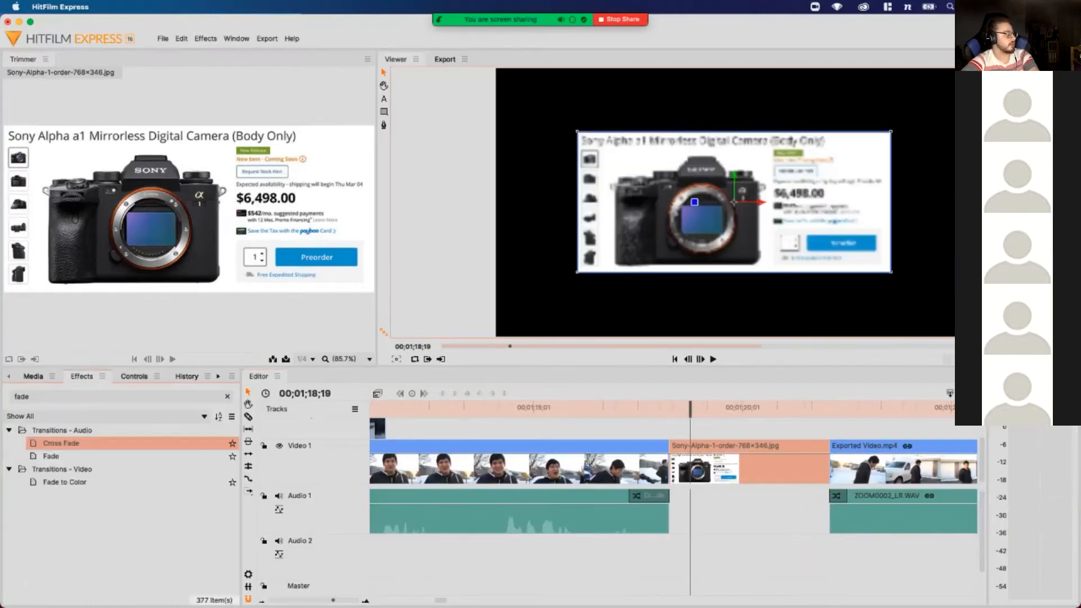
double_click(57, 396)
type("dr")
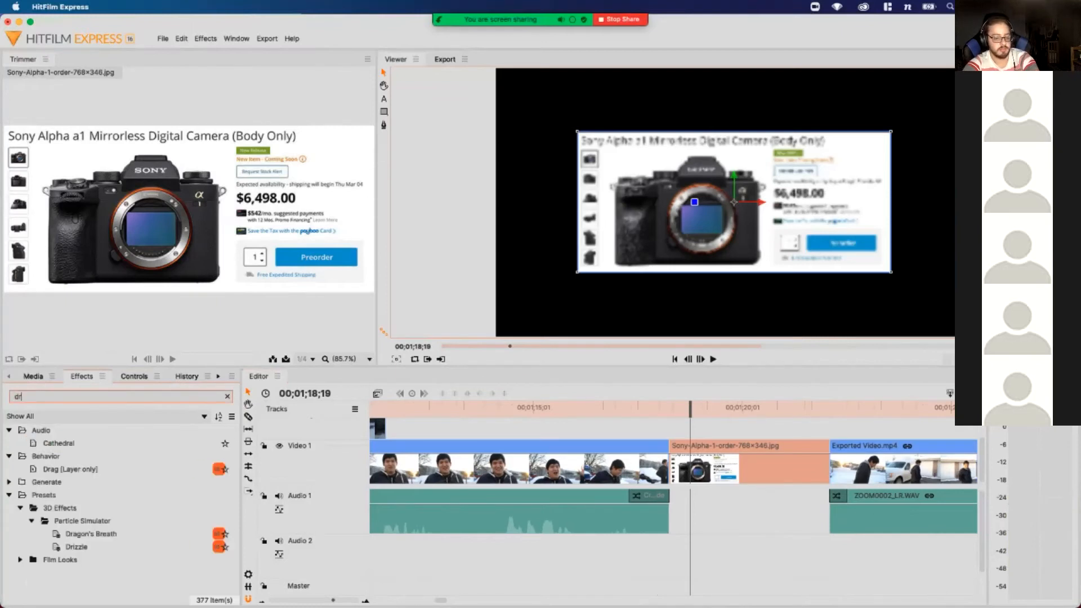
key("BackSpace")
type("issol")
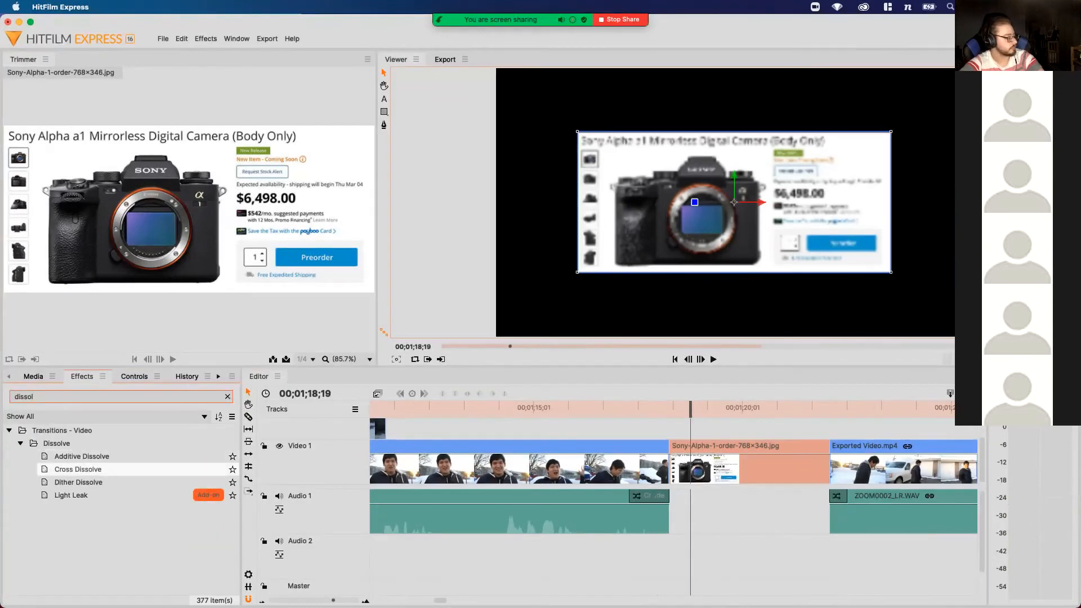
mouse_move(653, 447)
left_mouse_down()
mouse_move(682, 447)
mouse_move(670, 446)
left_mouse_up()
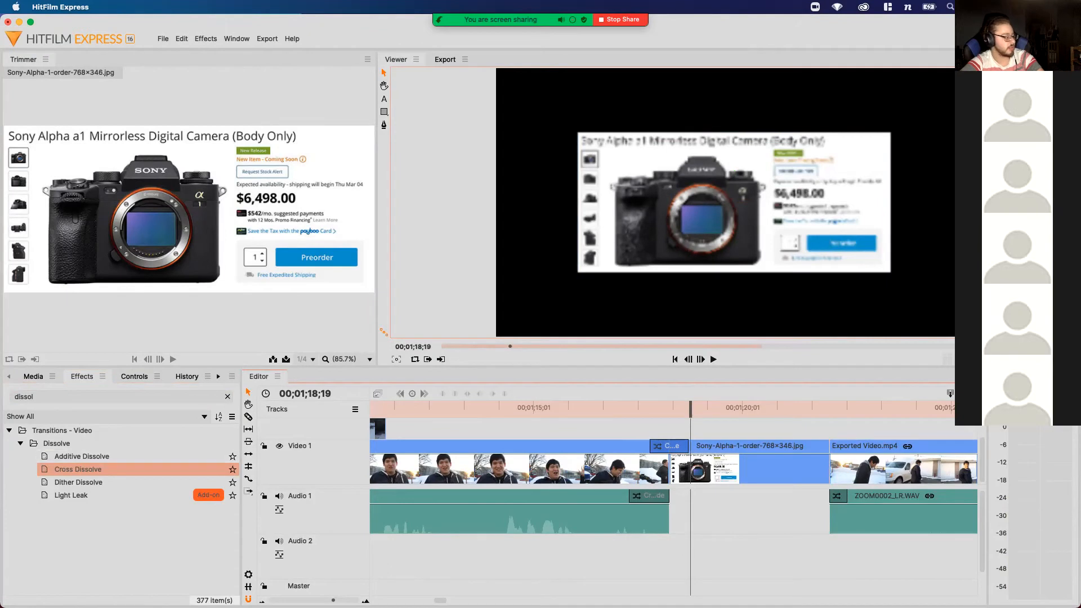
left_click_drag(78, 469, 830, 447)
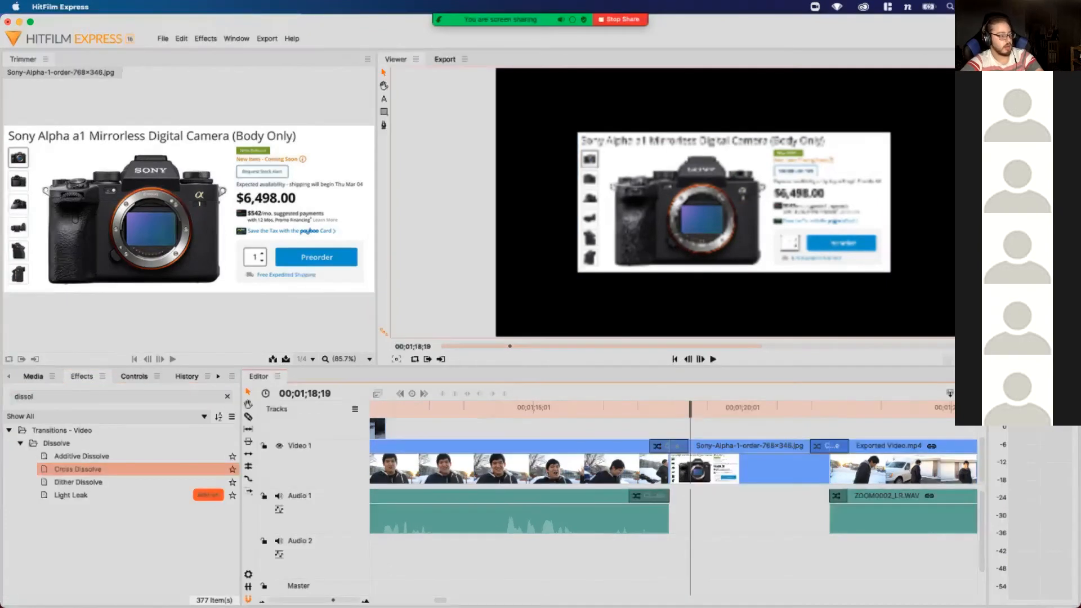
Play back the sequence through the Sony Alpha image to check its scale animation and both cross dissolves
left_click(649, 408)
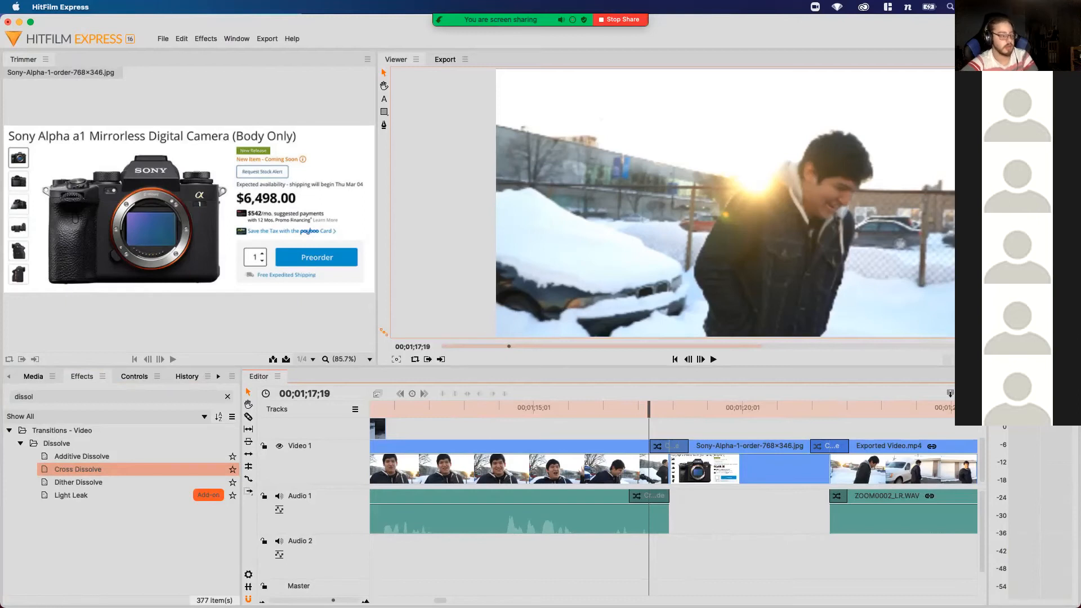
key("space")
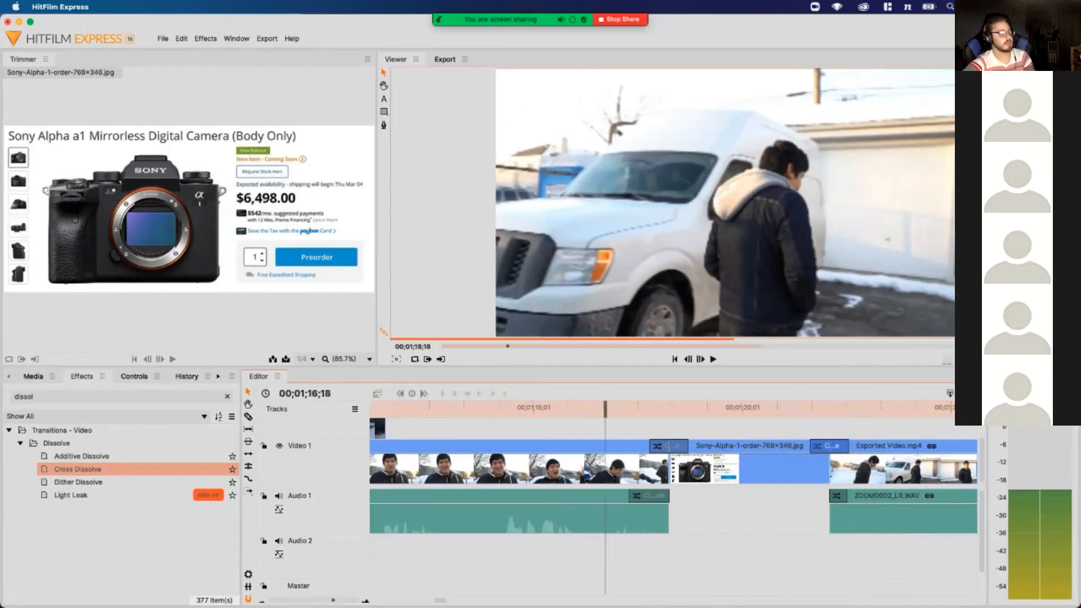
left_click(546, 407)
key("space")
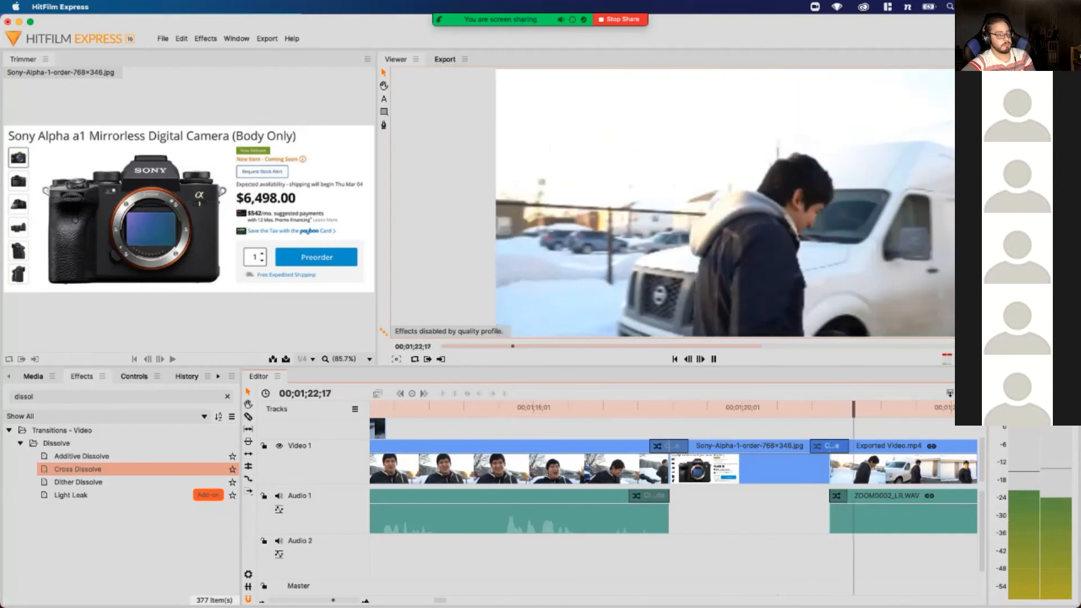
key("space")
scroll(673, 496, "right", 3)
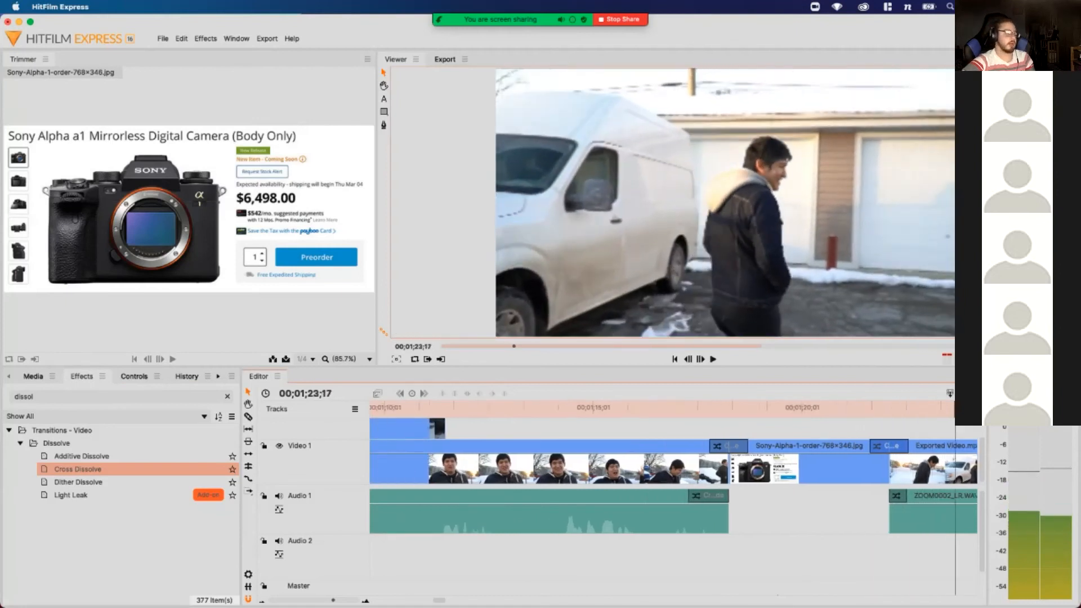
scroll(672, 473, "right", 2)
scroll(673, 473, "left", 2)
scroll(673, 473, "right", 1)
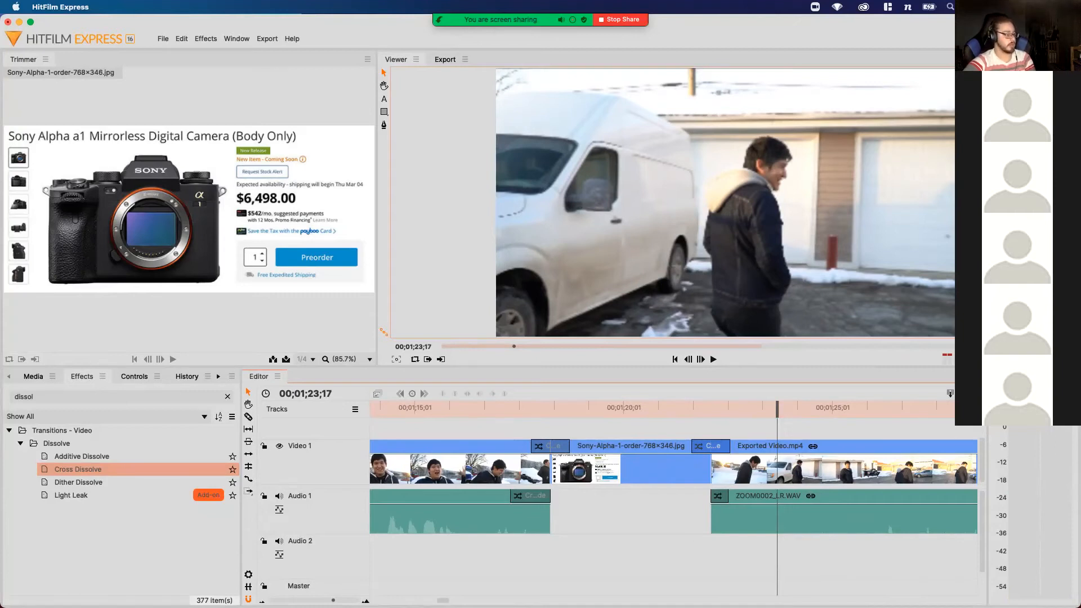
left_click_drag(332, 601, 318, 601)
left_click(611, 407)
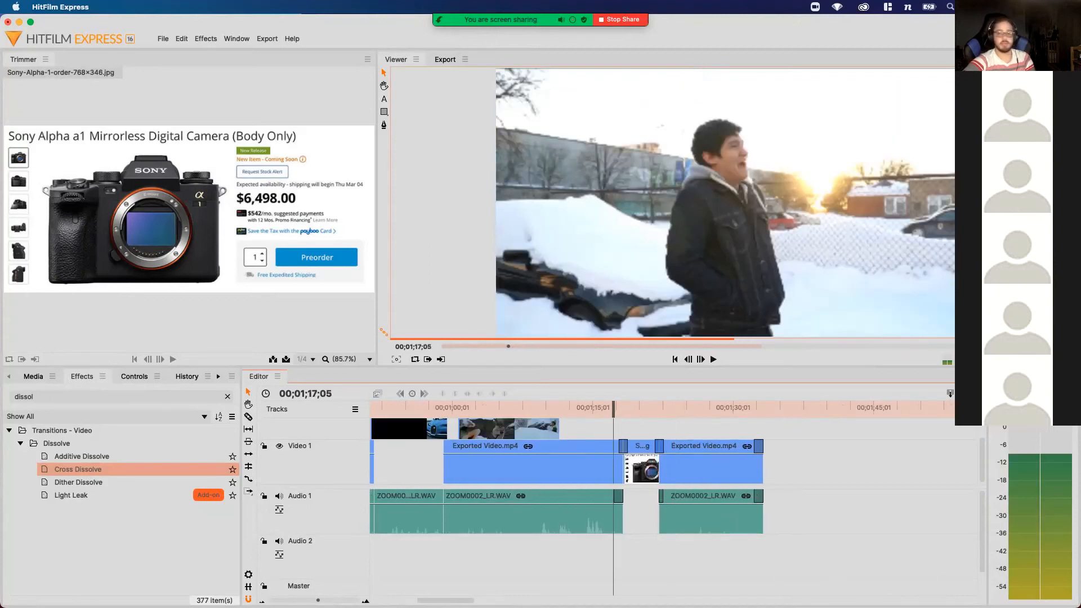
key("space")
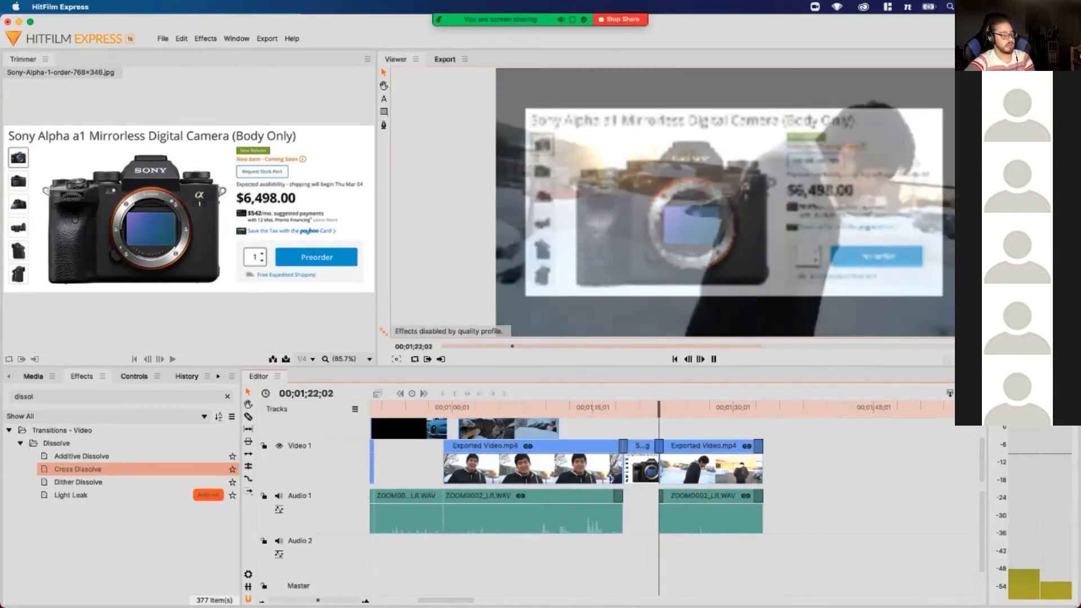
key("space")
Review the timeline from its start, examining the B-roll at 00;00;32;05 and the name title at 00;00;03;16
scroll(673, 479, "left", 15)
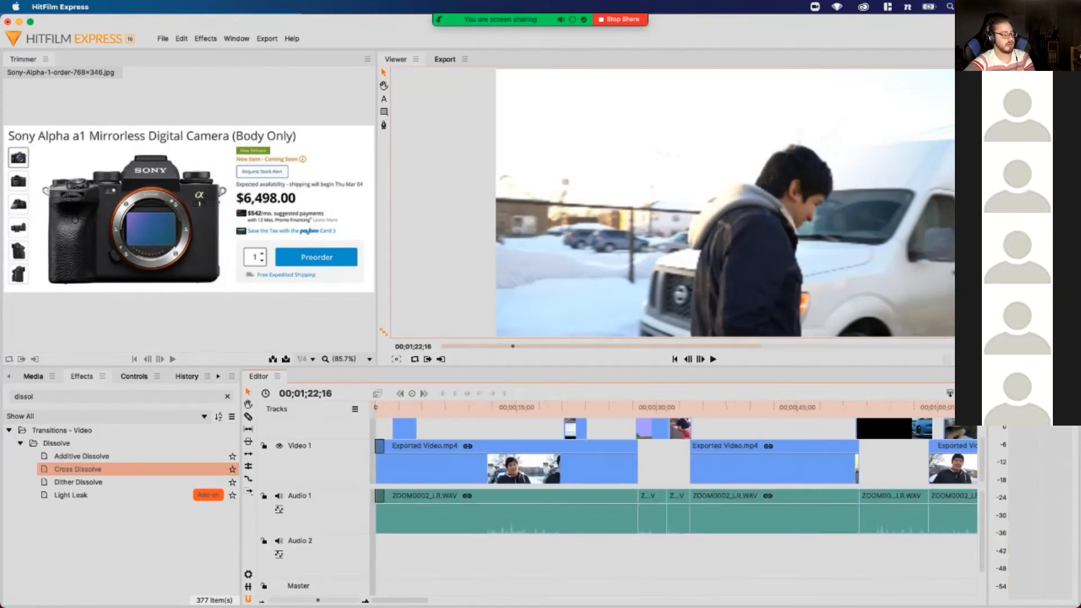
key("Home")
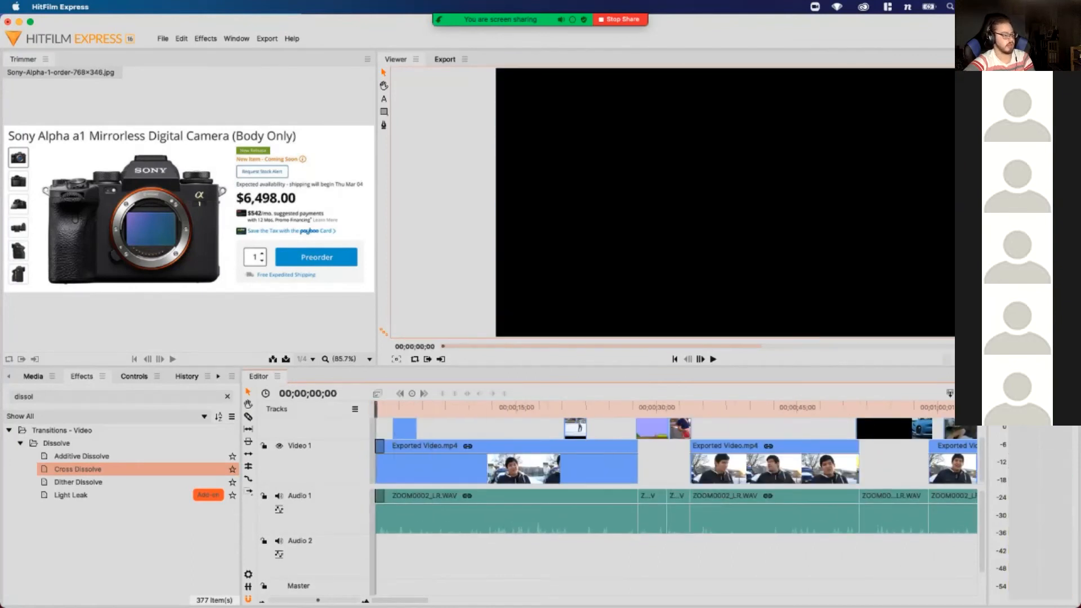
scroll(673, 478, "right", 5)
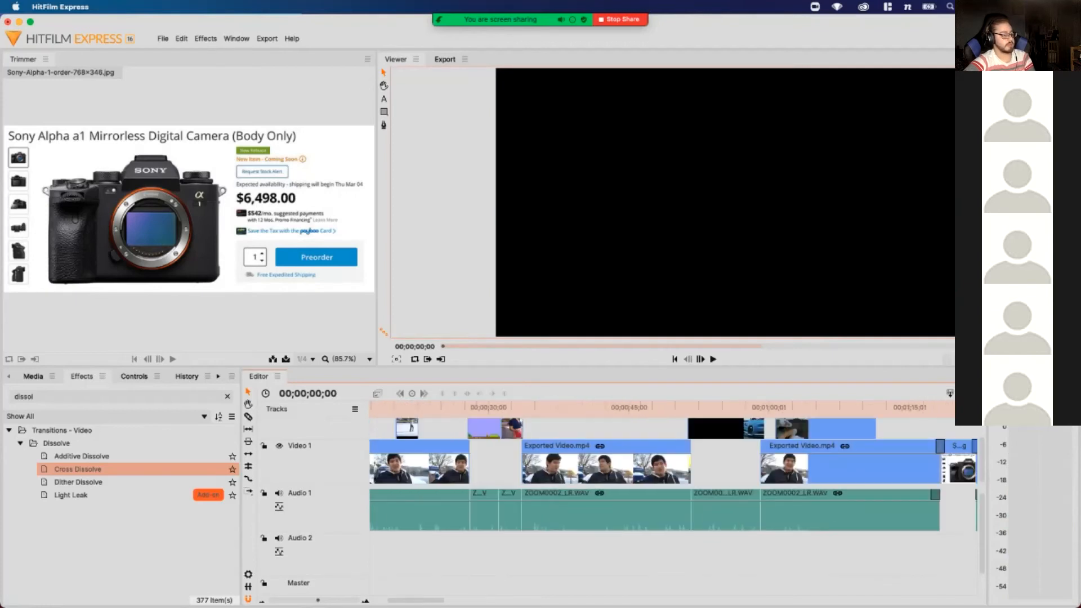
scroll(673, 479, "left", 5)
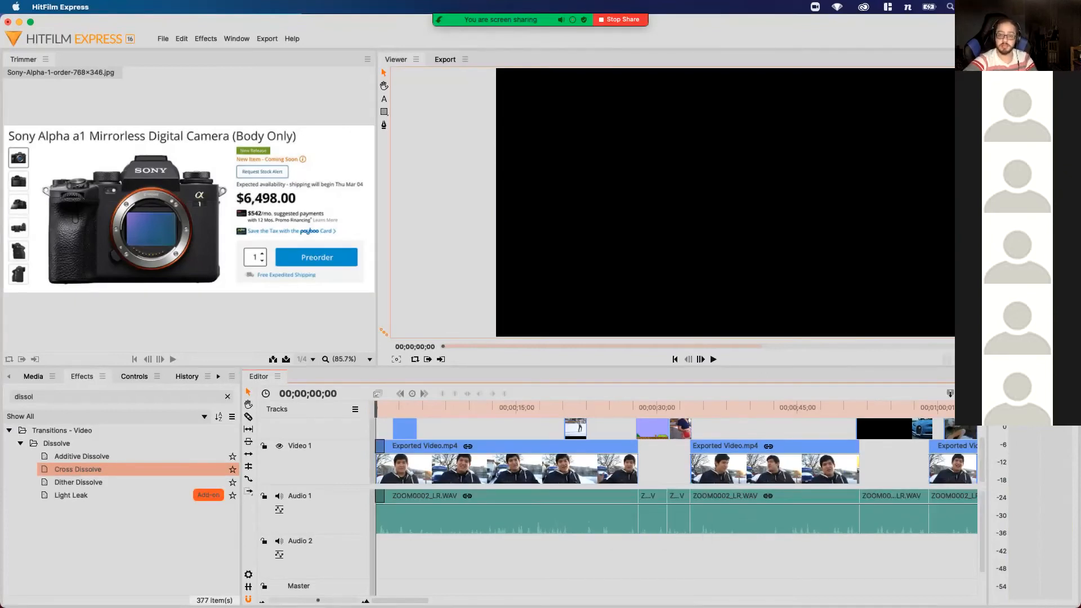
left_click_drag(647, 408, 677, 408)
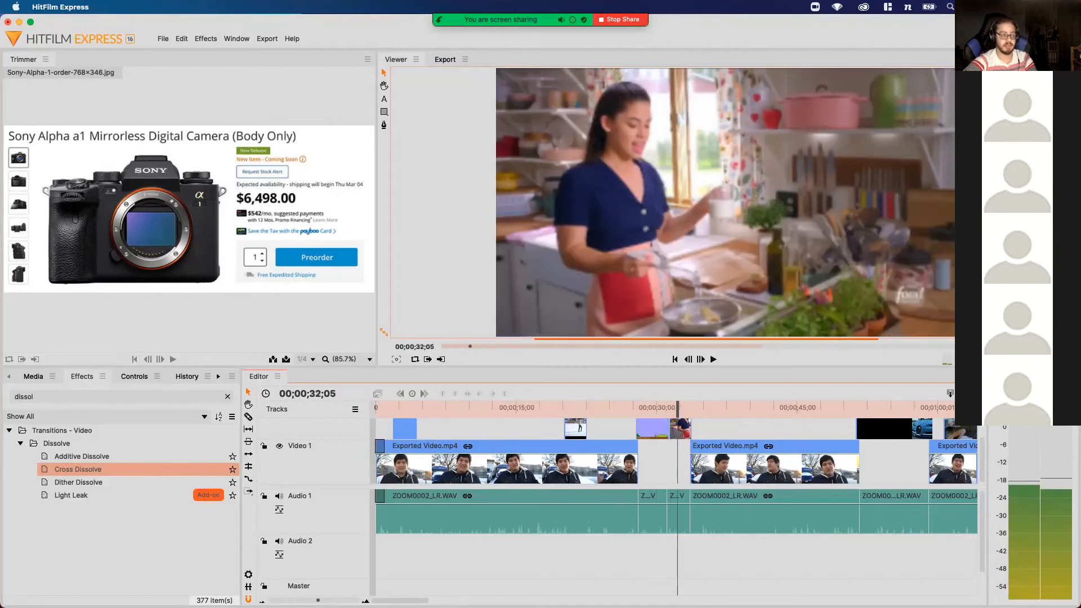
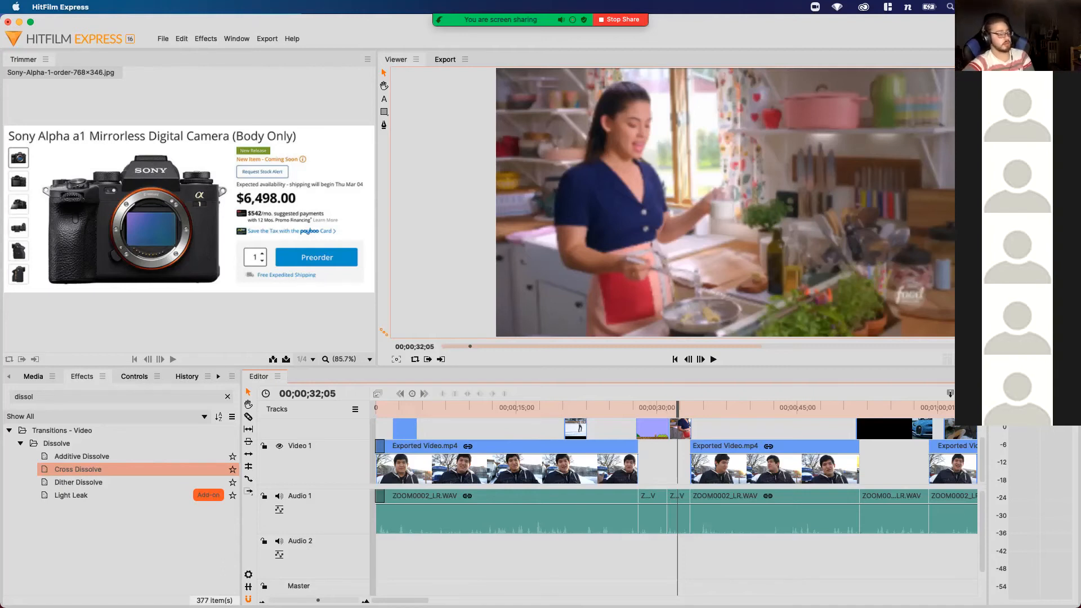
left_click_drag(678, 409, 410, 410)
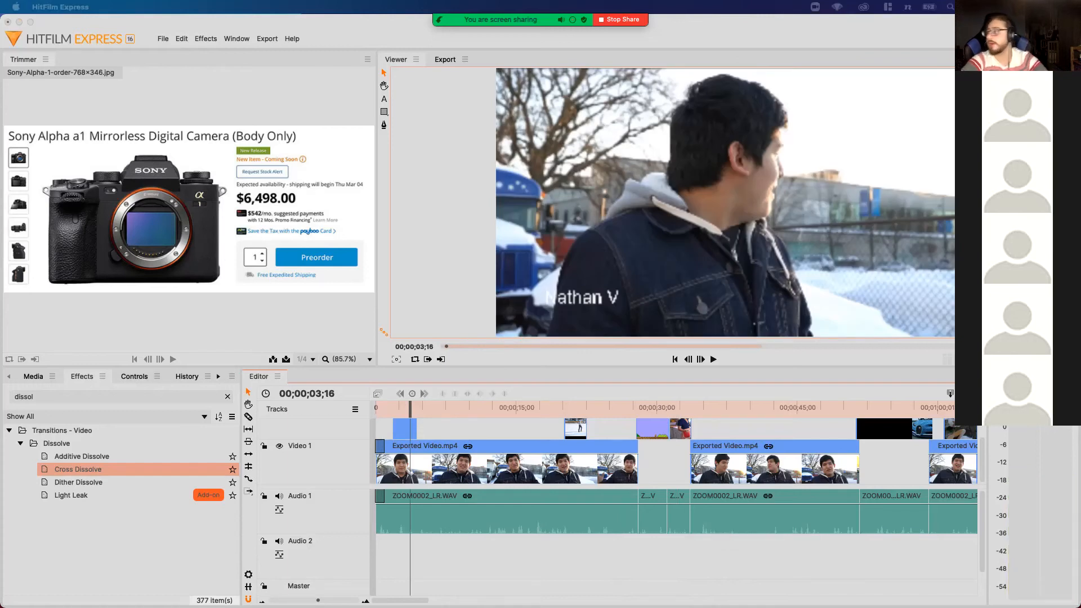
Switch to Chrome, open YouTube in its own tab, and detach that tab into a separate window that fills the screen
left_click_drag(1080, 226, 653, 51)
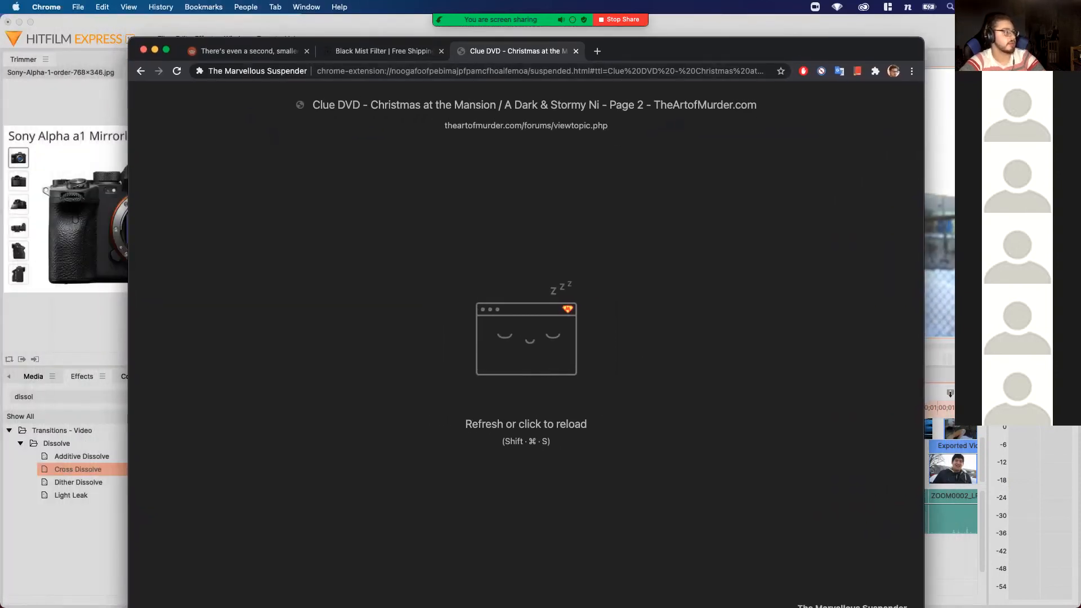
key("super+t")
type("youtu")
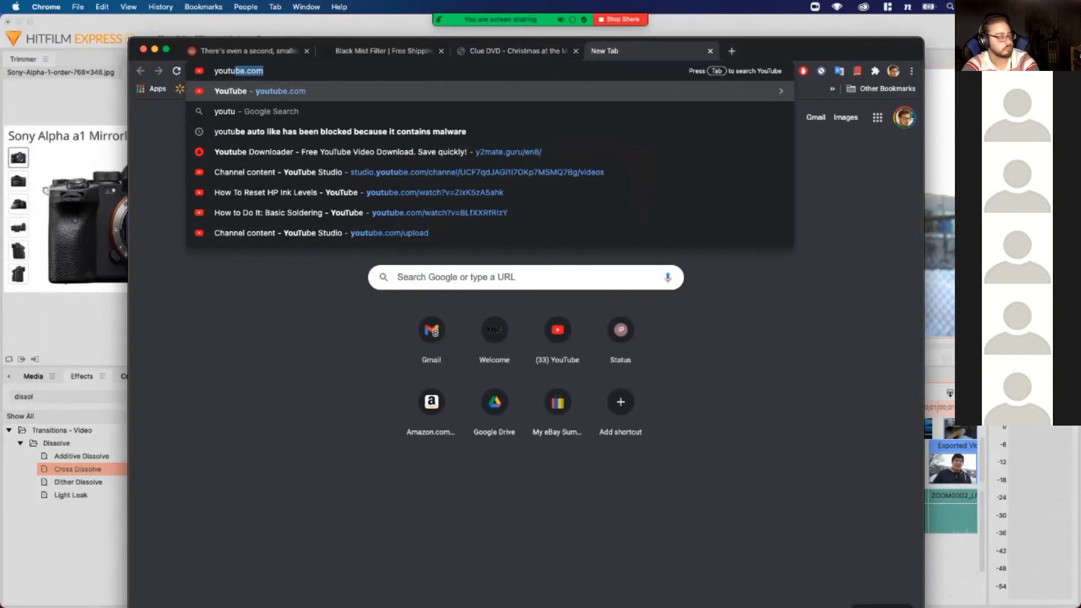
key("Return")
left_click_drag(618, 51, 143, 3)
left_click(439, 74)
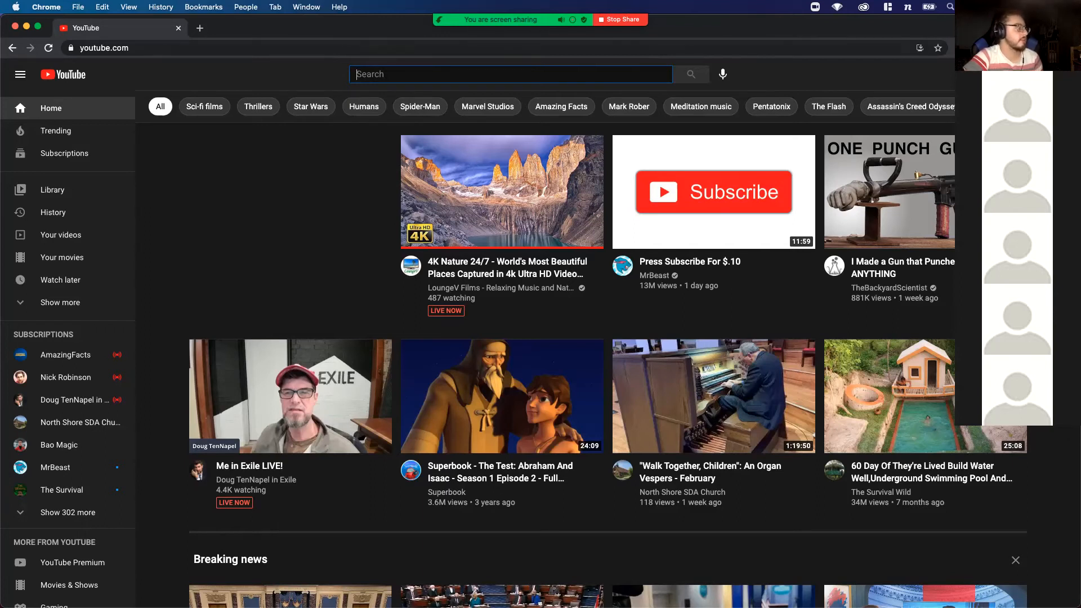
key("ctrl+alt+BackSpace")
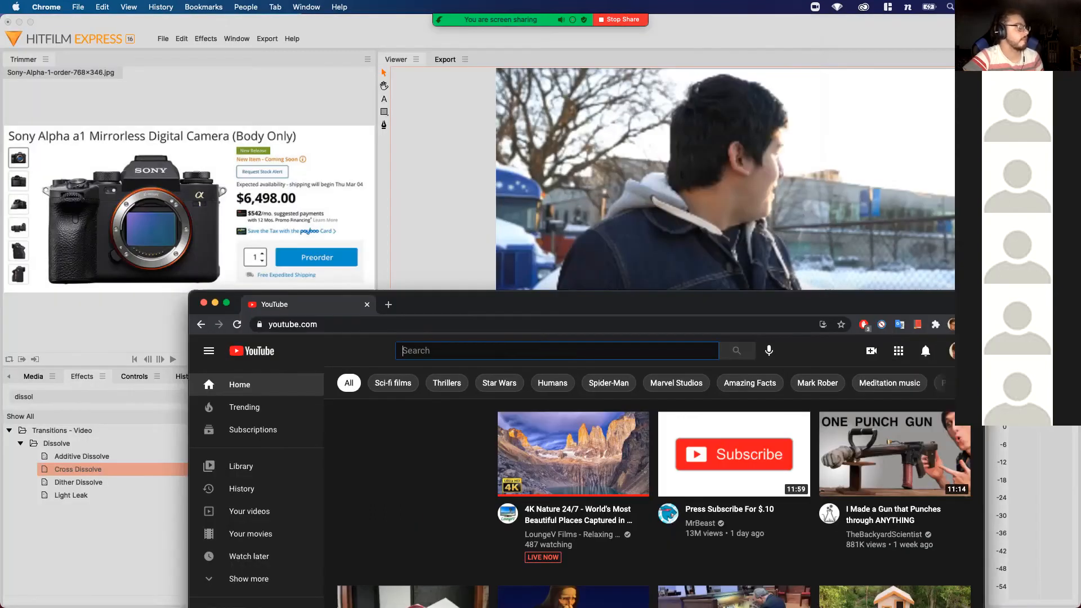
key("ctrl+alt+Return")
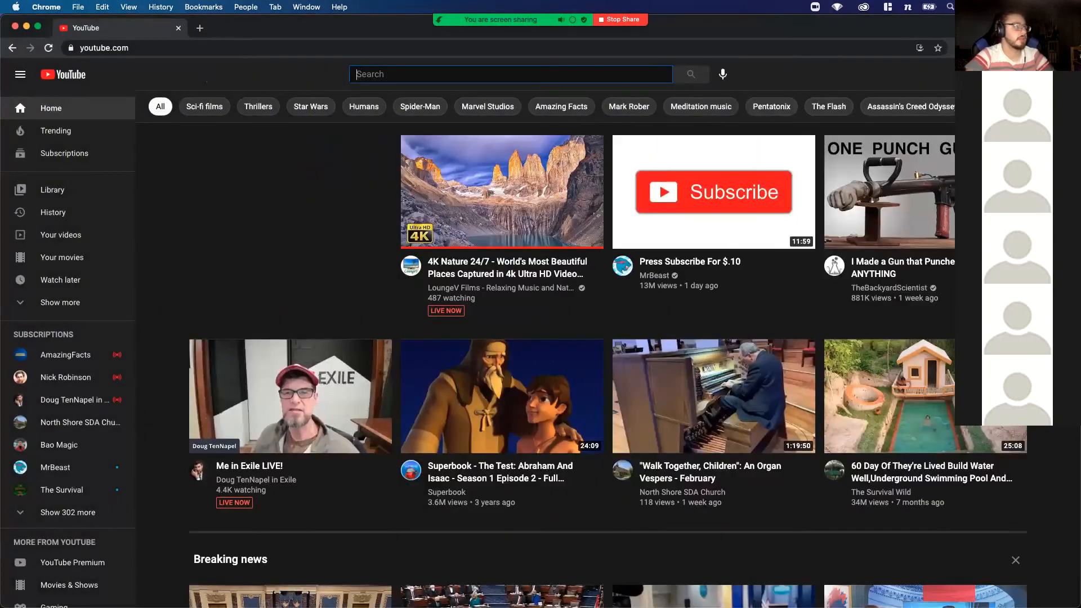
Search YouTube for "upbeat advertising music no copyright" and open the WaveToys video "Fun & Upbeat Background Music For Advertising Videos"
type("upbeet ")
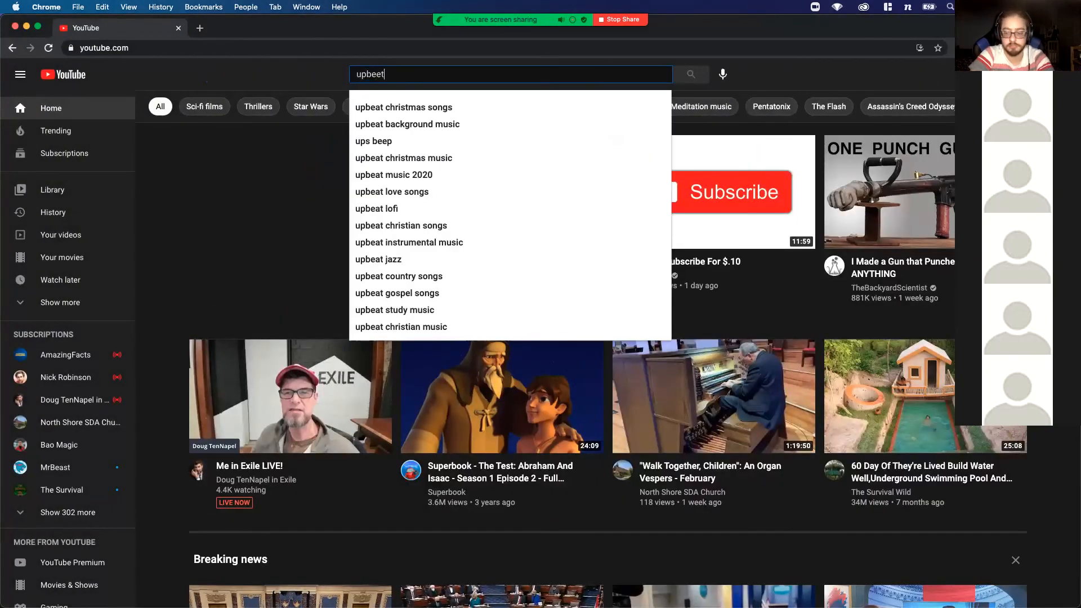
type("adv")
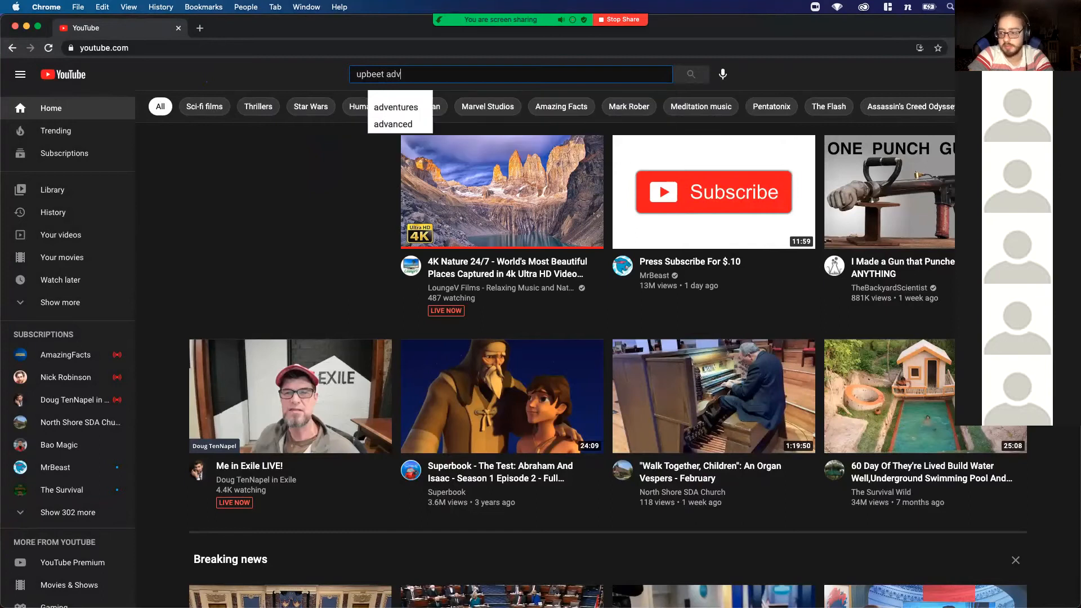
type("ert")
type("ise")
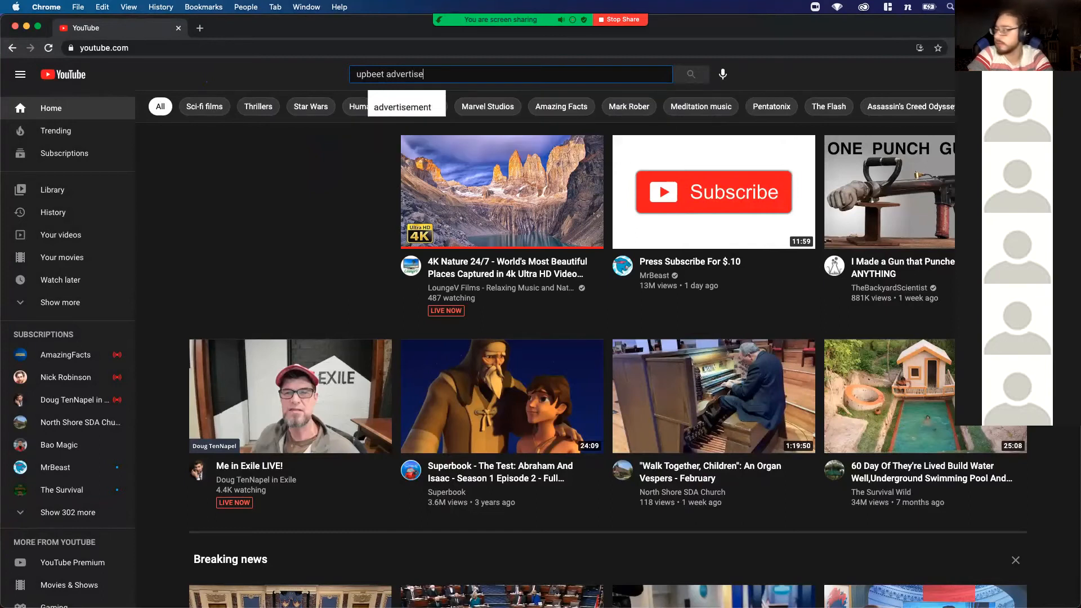
type("ment music")
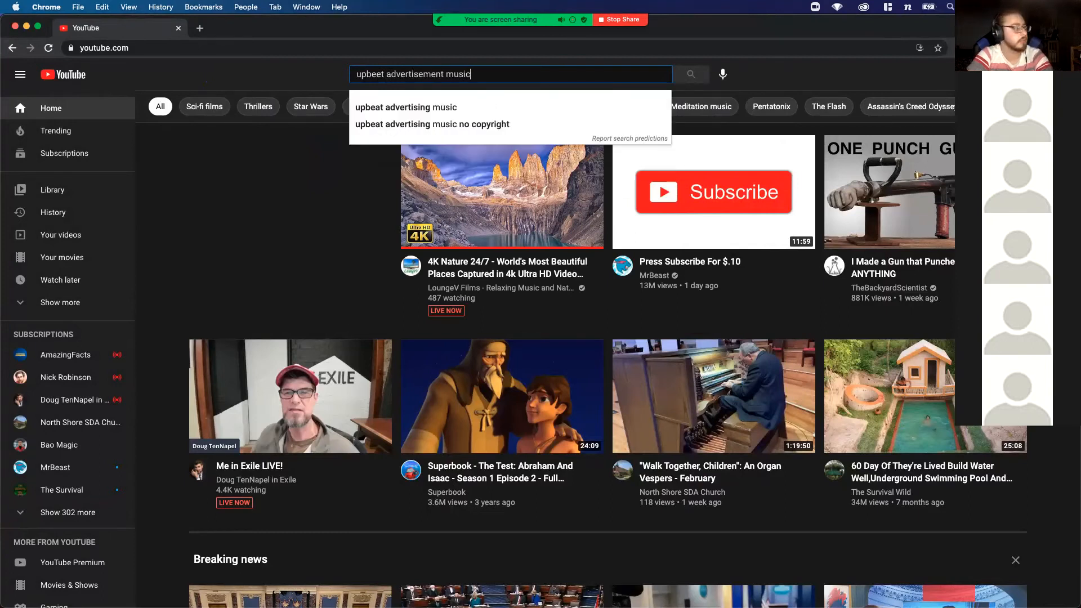
key("Down")
key("Down")
key("Return")
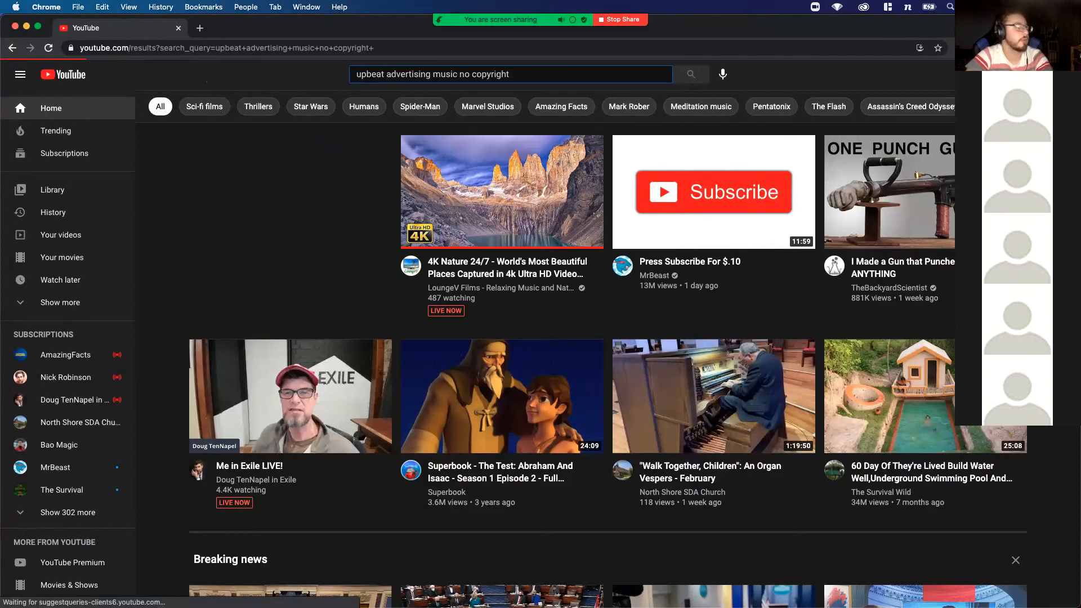
scroll(401, 292, "down", 9)
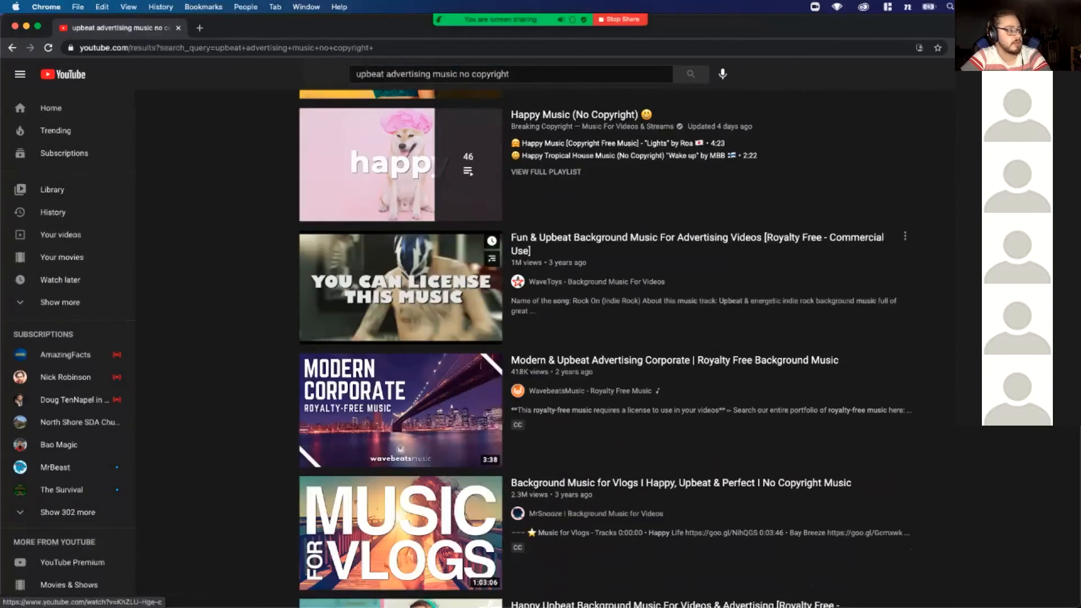
left_click(400, 287)
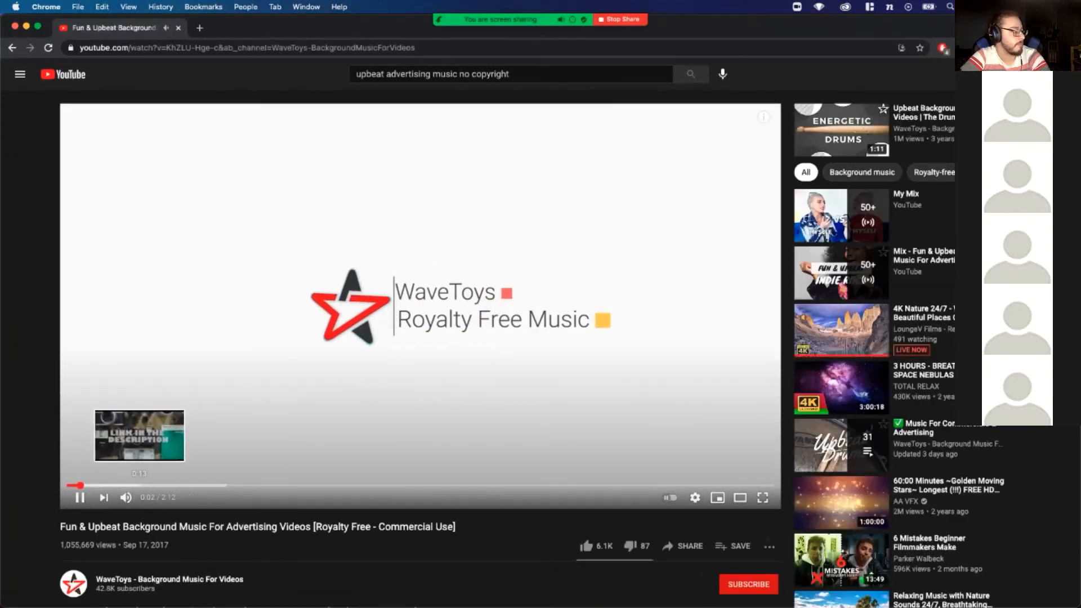
Sample the WaveToys track from about 0:13, then return to the search results and preview WavebeatsMusic's "Modern & Upbeat Advertising Corporate" video
left_click(140, 485)
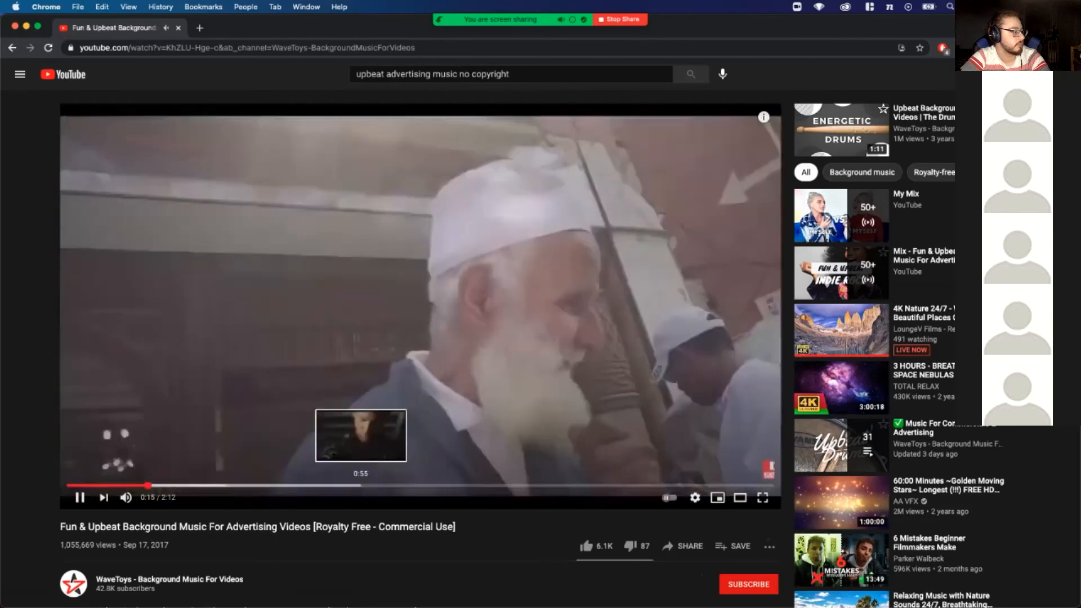
key("space")
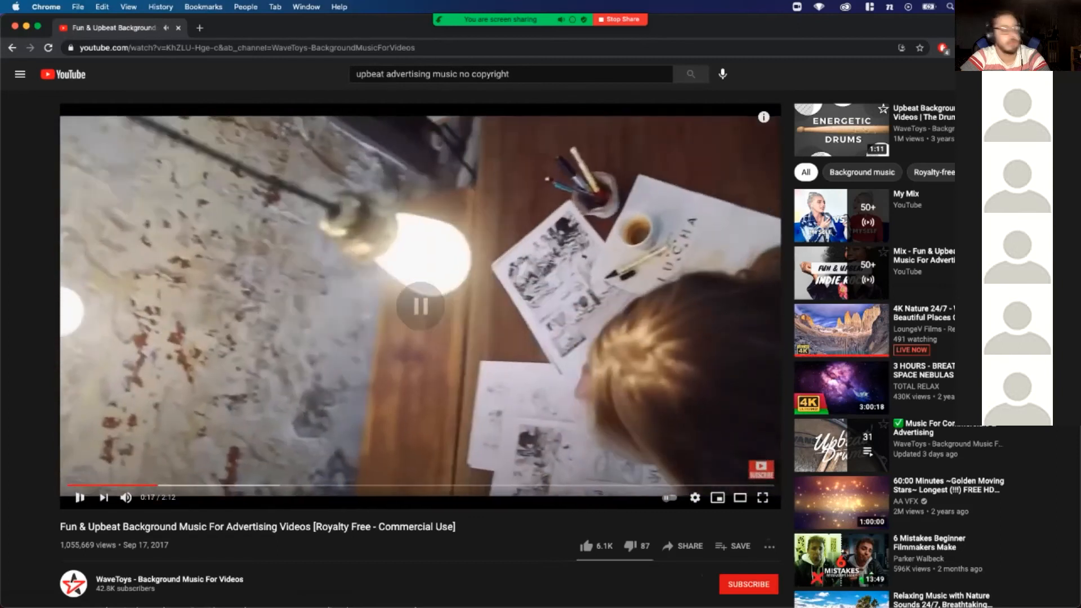
key("super+bracketleft")
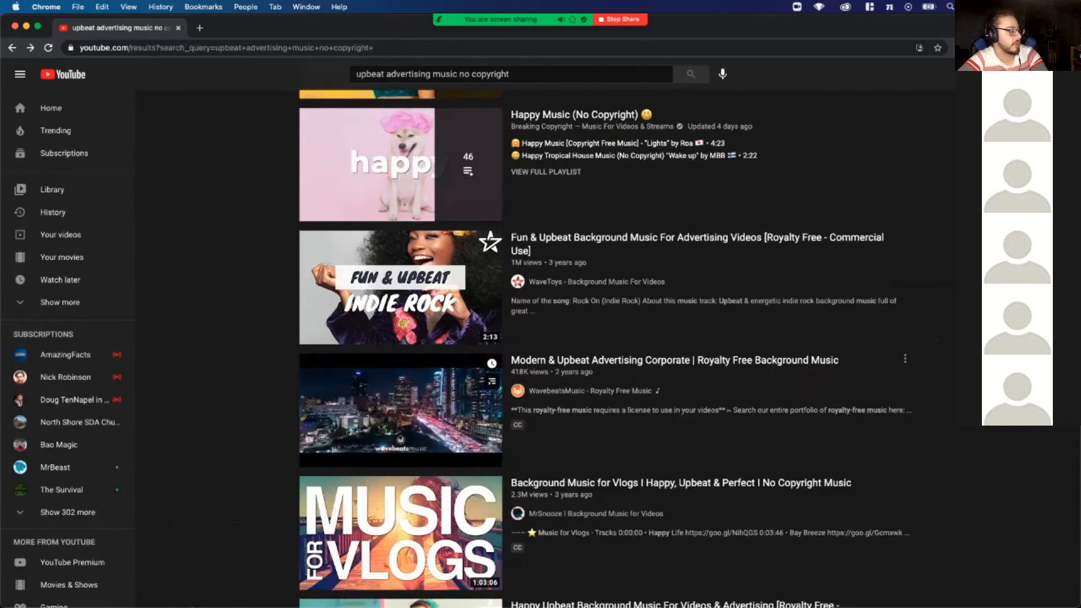
left_click(401, 411)
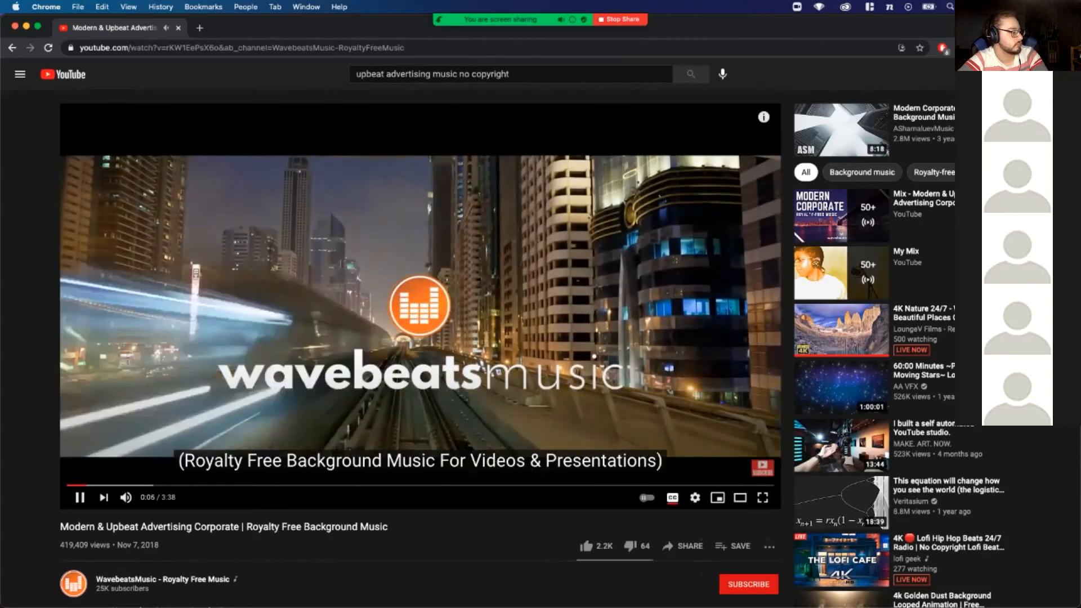
key("space")
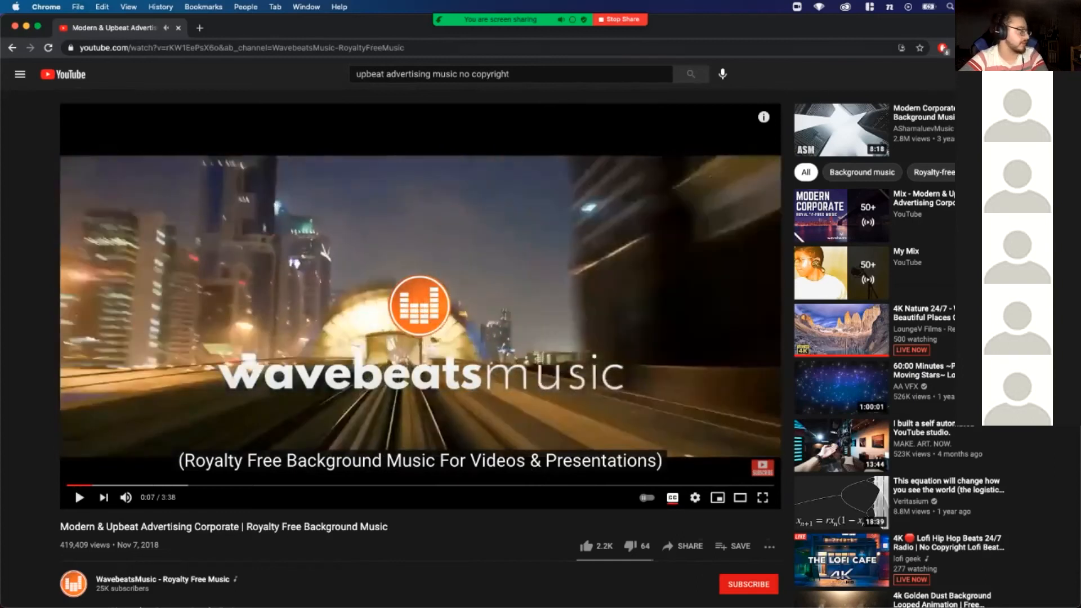
Copy the WavebeatsMusic video's link, open y2mate in a new tab, and paste the link into its downloader
key("super+l")
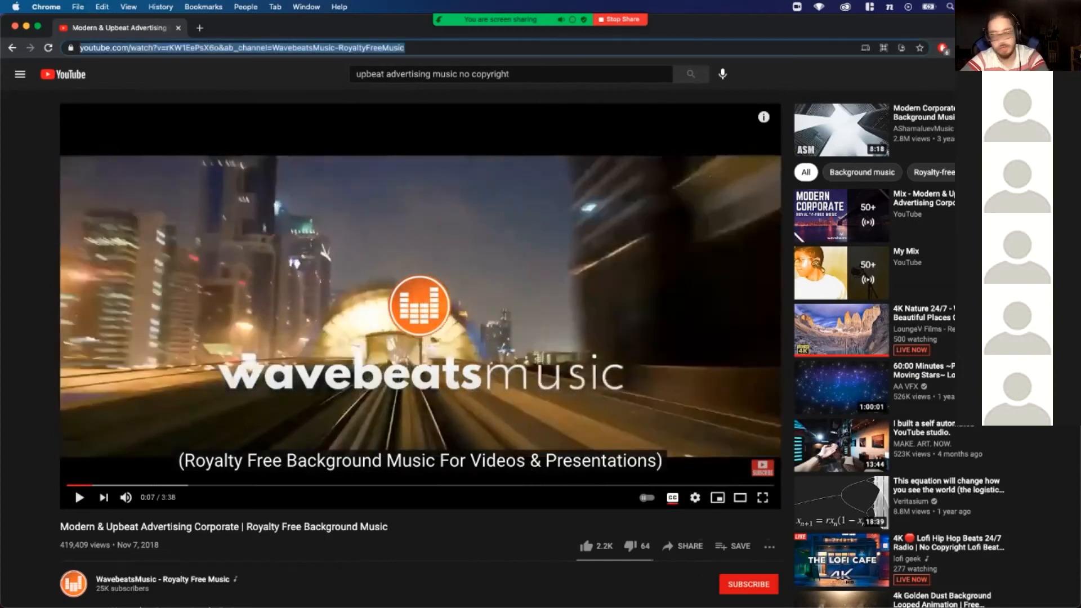
left_click(200, 28)
type("y2mate")
key("Return")
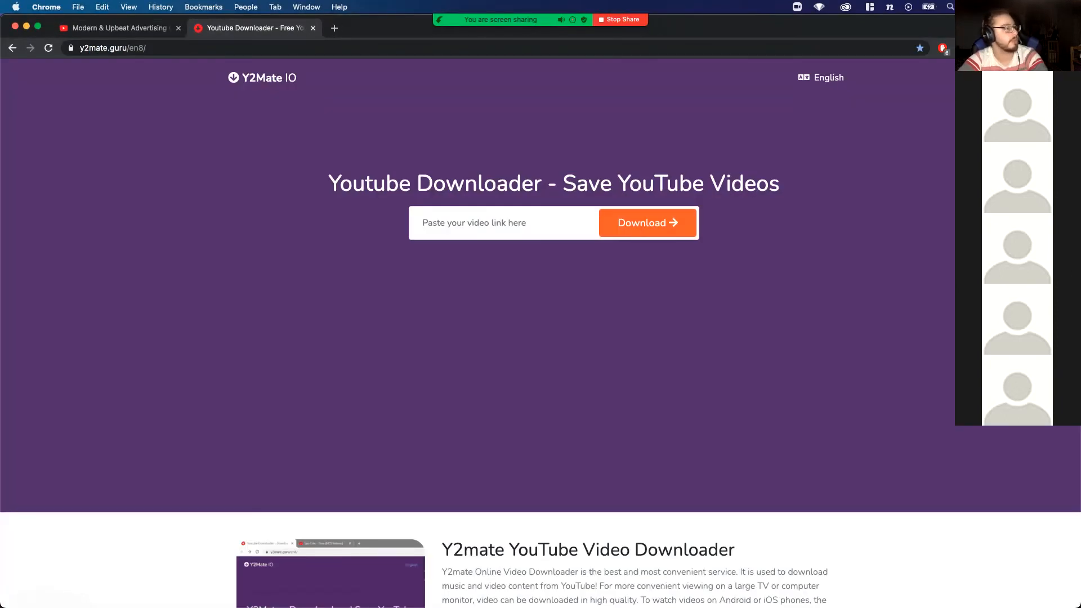
key("super+v")
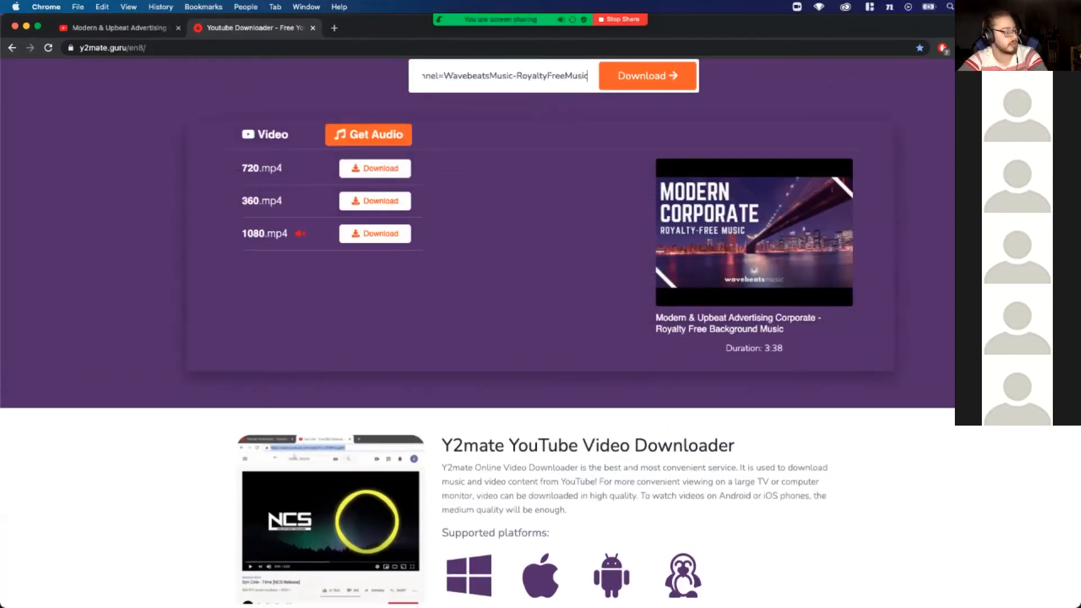
Convert the video to audio and download its MP3, closing the YouTube and downloader tabs
left_click(368, 135)
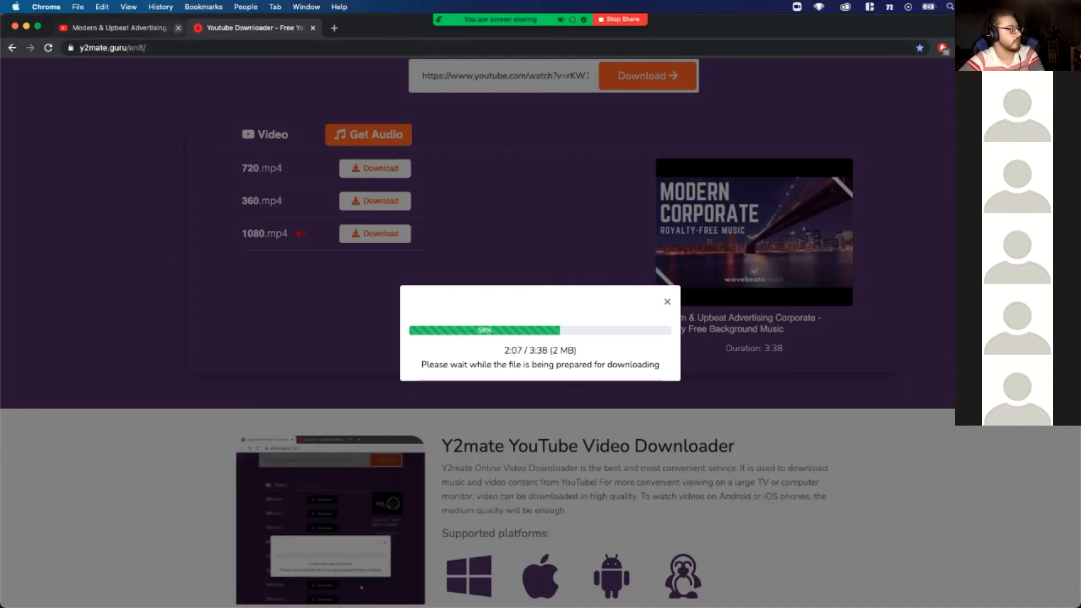
left_click(178, 28)
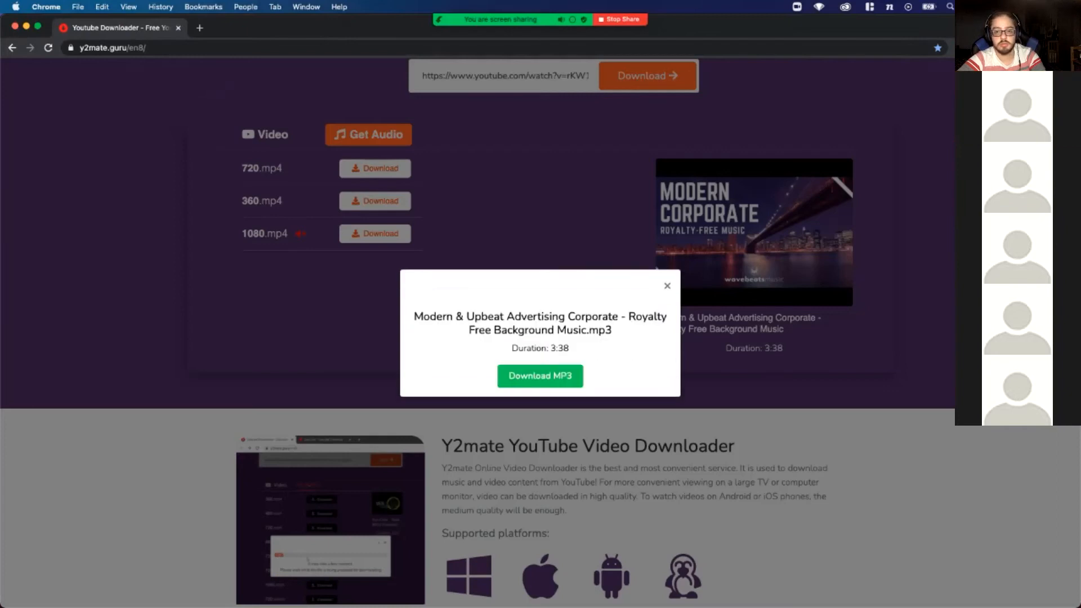
left_click(540, 375)
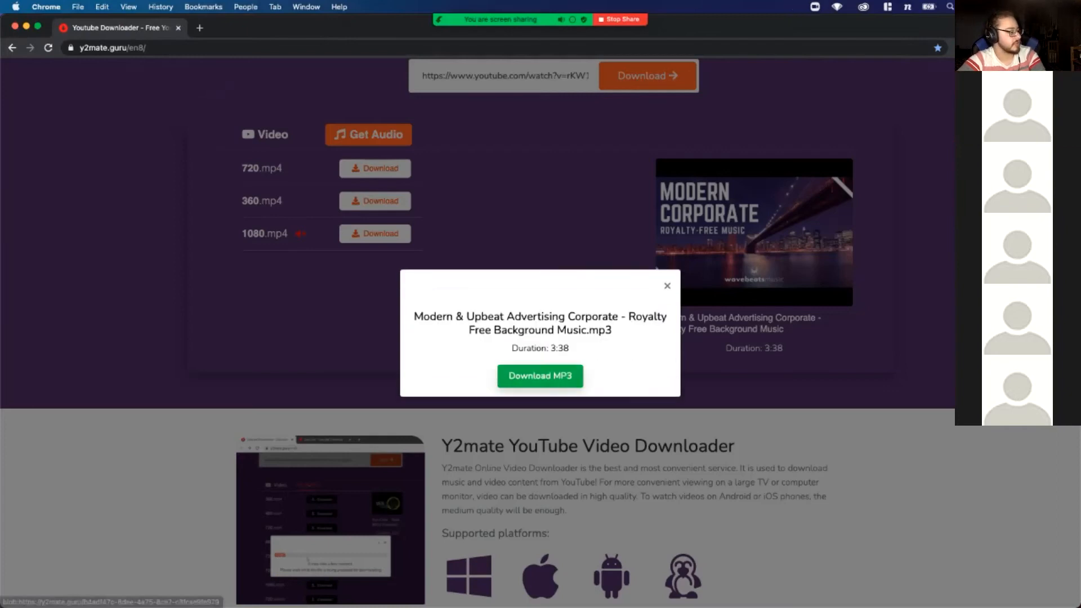
key("super+w")
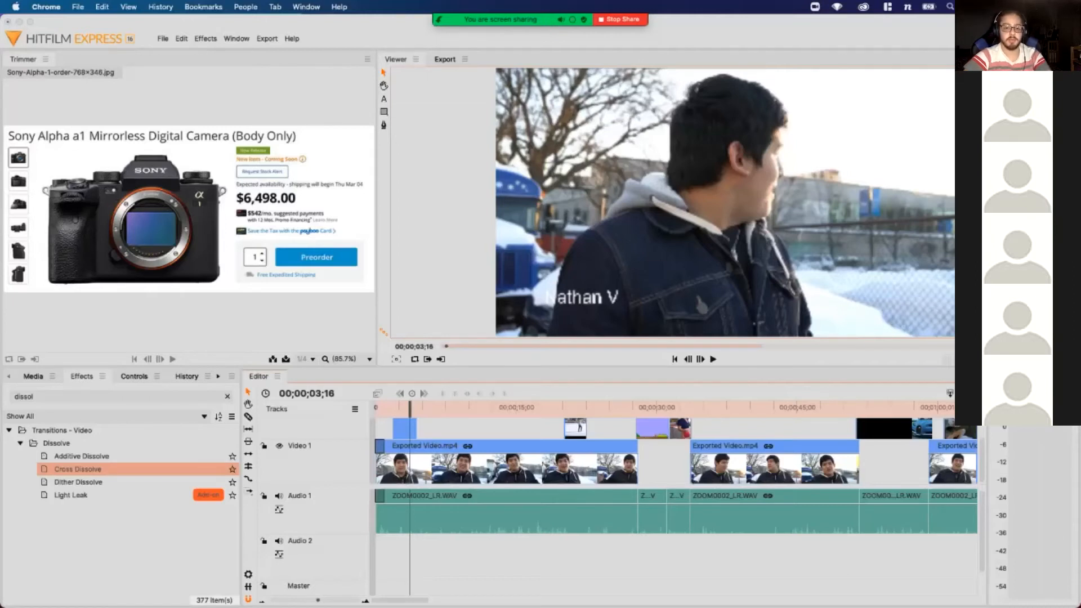
Place the downloaded "Modern & Upbeat Advertising Corporate" MP3 in the Masterclass Week 2 folder in Finder
key("super+Tab")
left_click_drag(951, 349, 809, 291)
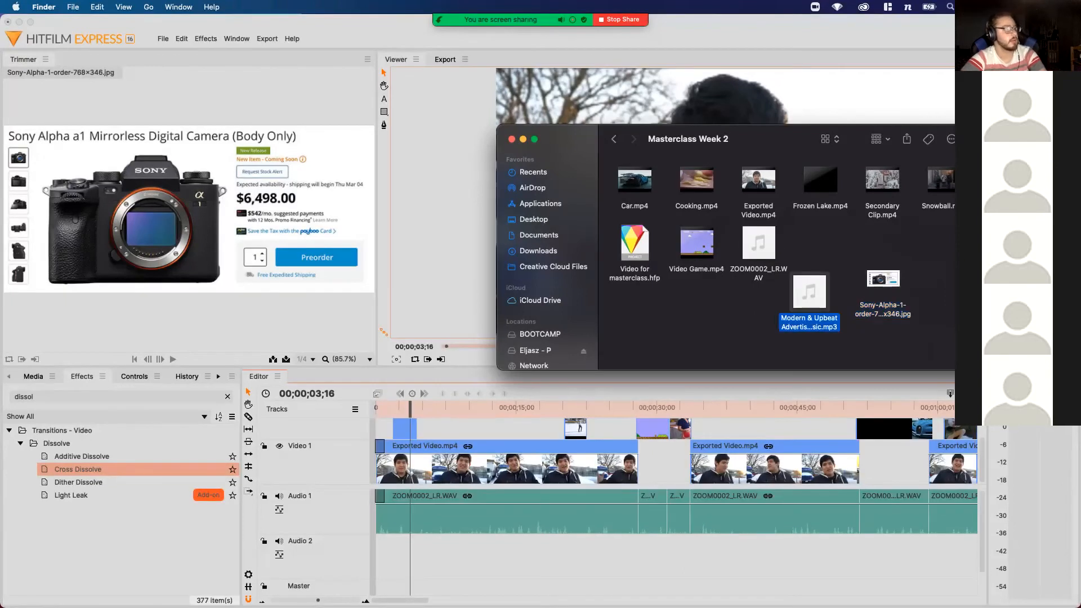
left_click(846, 298)
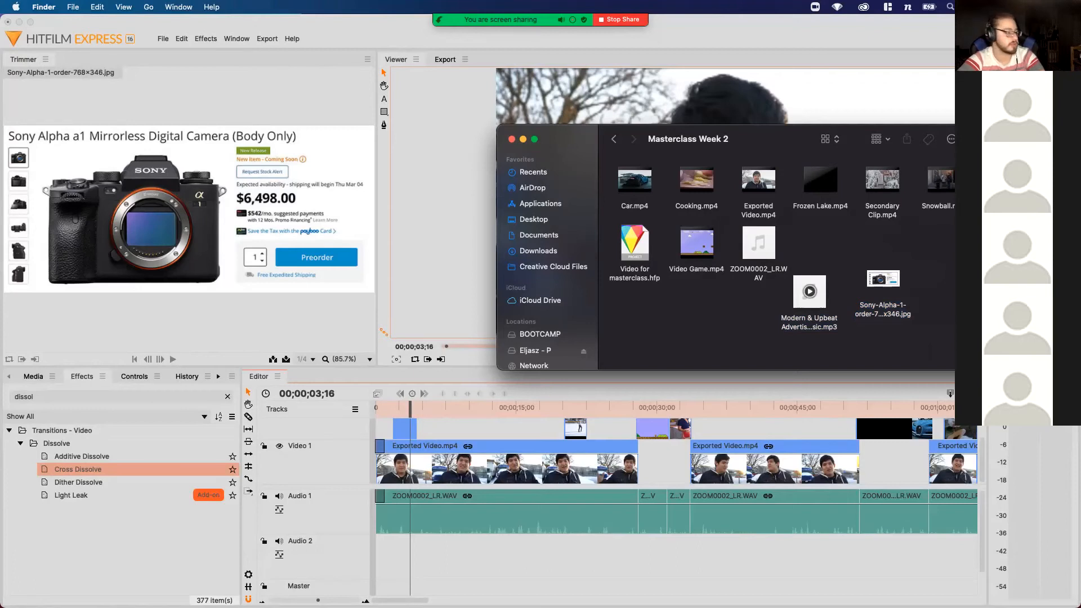
left_click(810, 300)
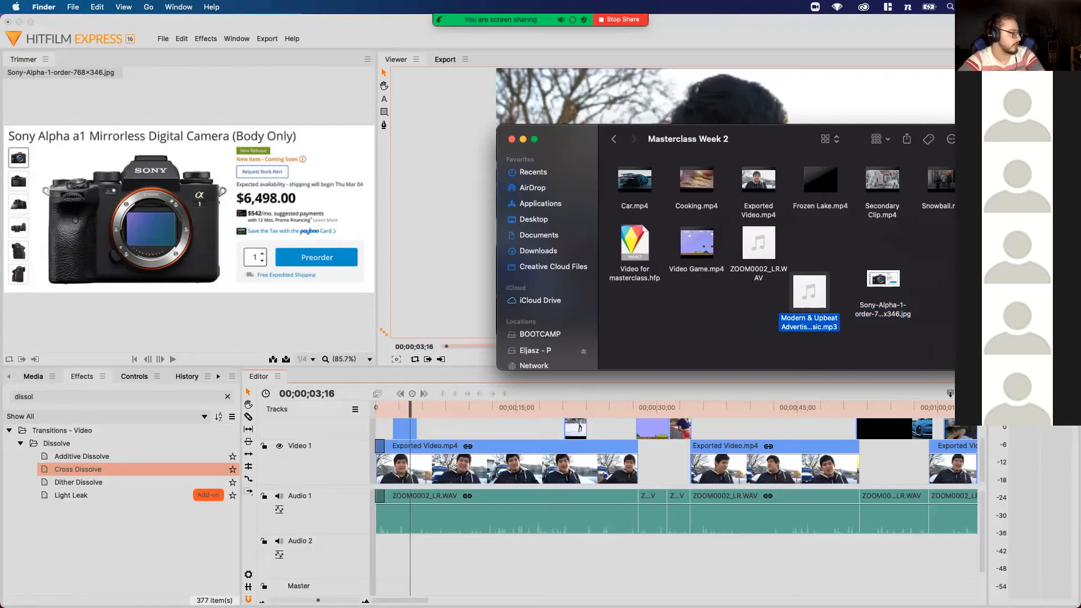
Import the Modern & Upbeat Advertising MP3 from Finder into the HitFilm project's media and return to HitFilm Express
left_click(33, 377)
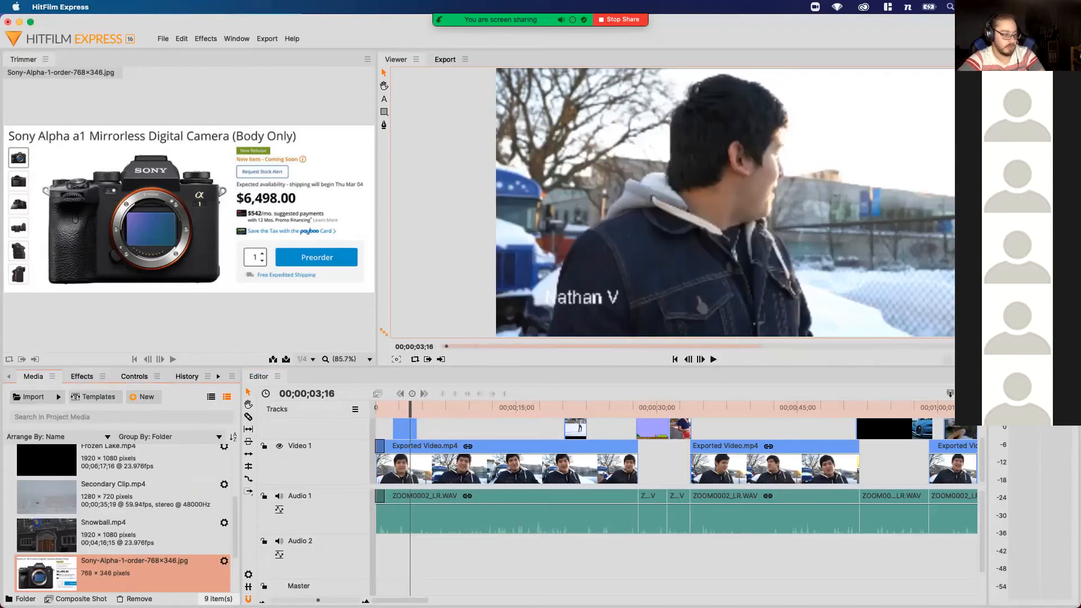
left_click(359, 581)
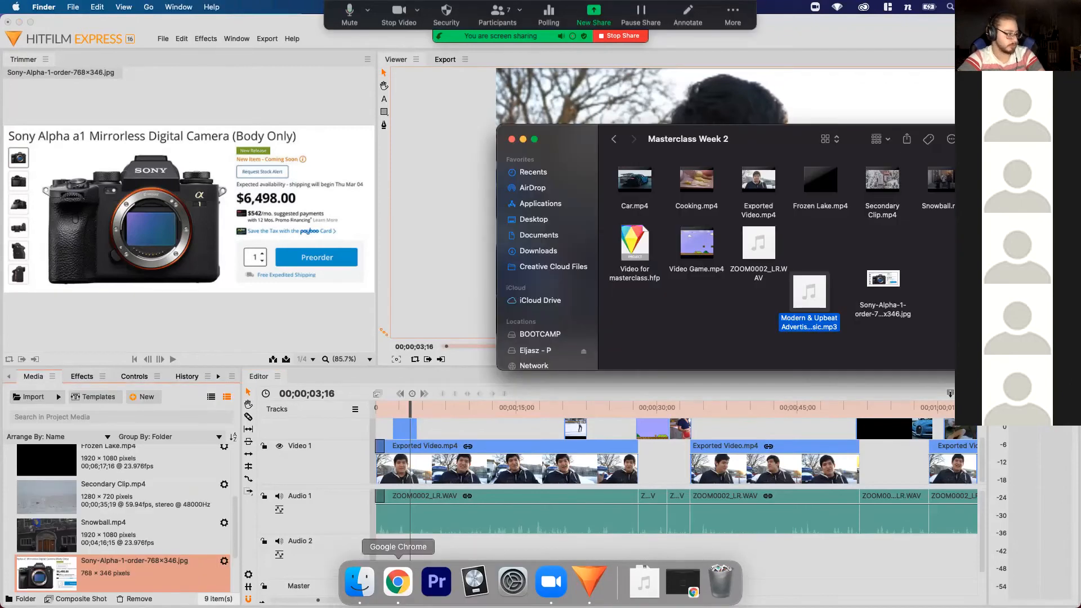
left_click_drag(810, 292, 213, 473)
left_click(589, 580)
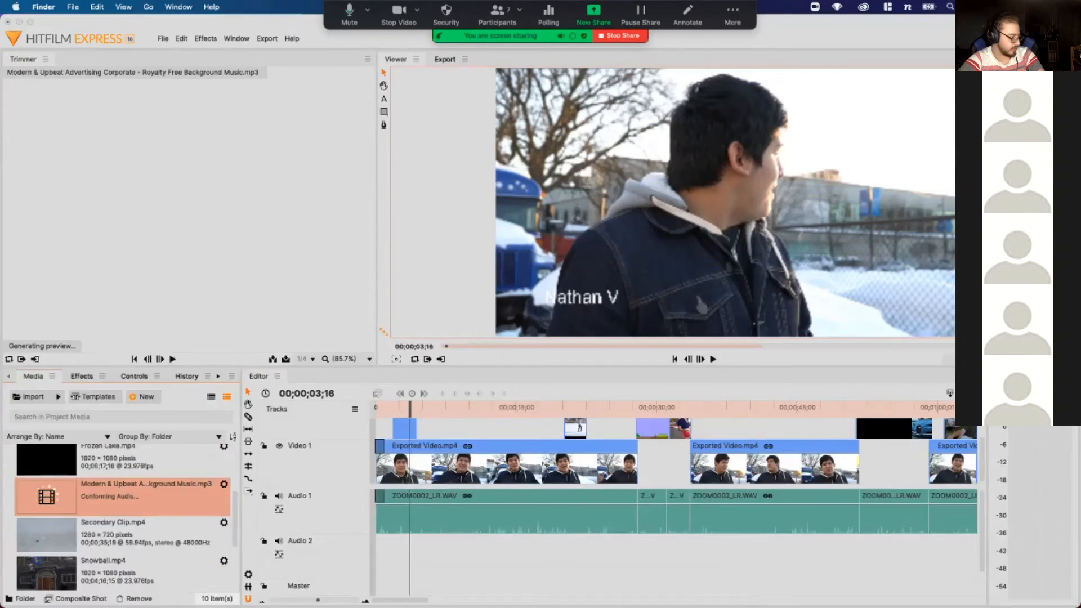
Place the background music MP3 on Audio 2 from the start of the timeline and check where it ends
left_click_drag(141, 495, 381, 567)
scroll(381, 563, "right", 10)
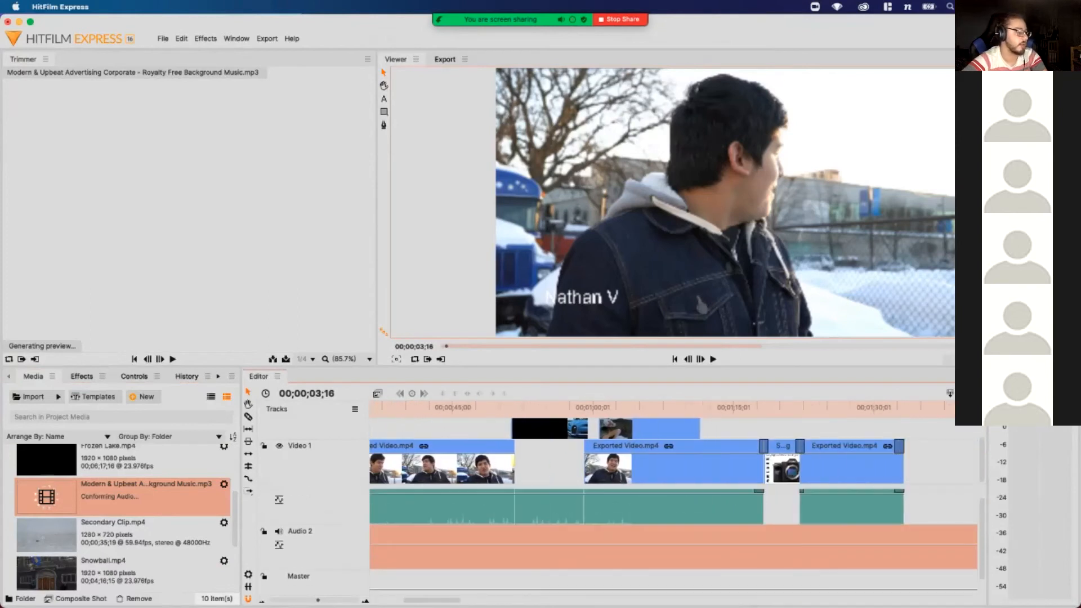
scroll(675, 496, "right", 20)
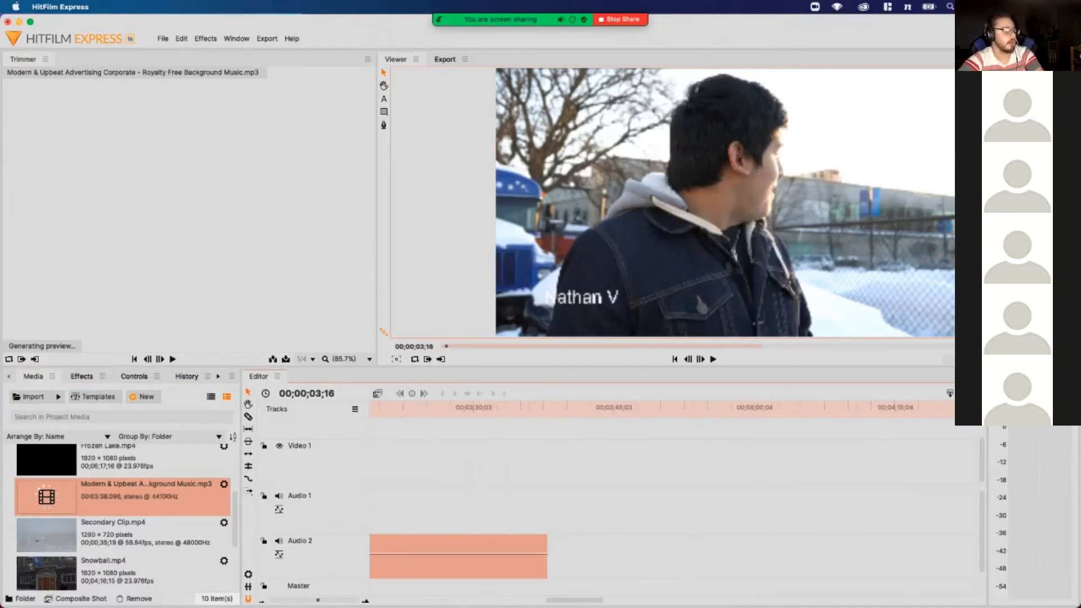
scroll(675, 496, "left", 20)
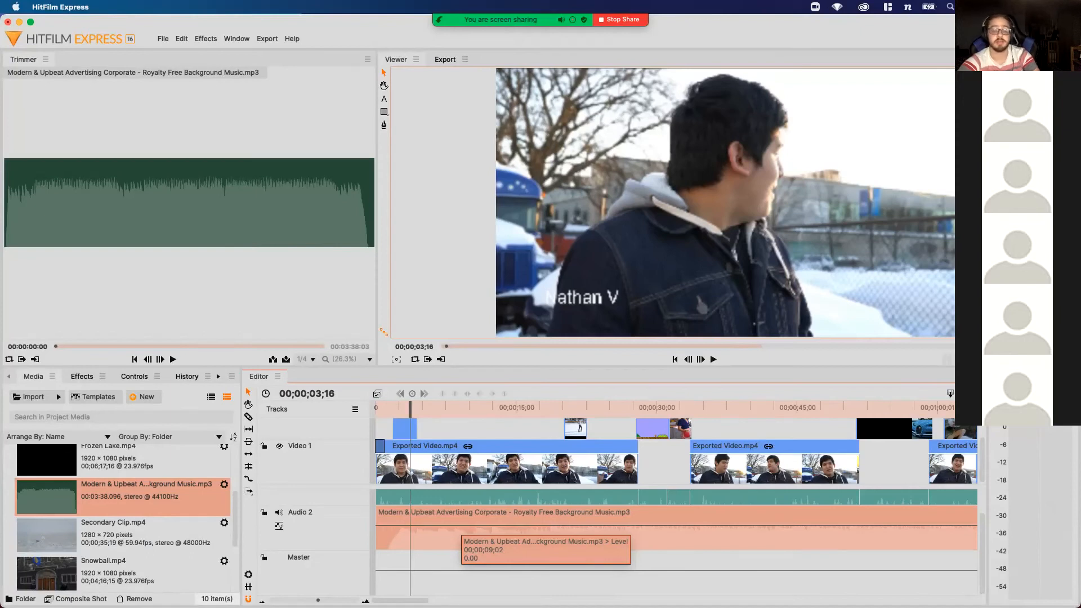
Play the opening with the music, lower the music clip's level on Audio 2, and replay from 00;00;01;19
key("space")
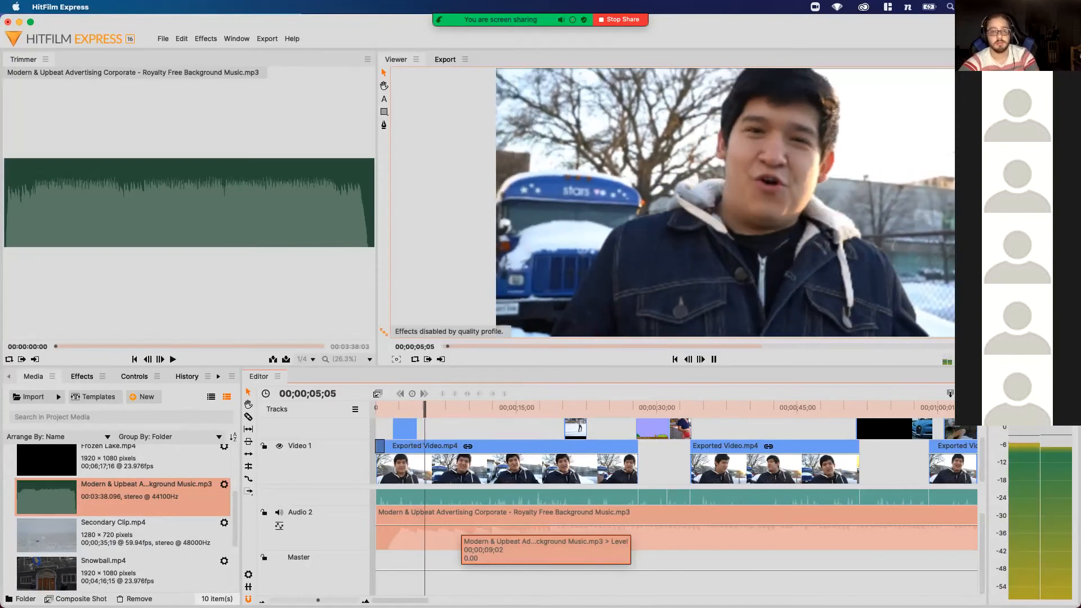
key("space")
left_click_drag(460, 532, 406, 541)
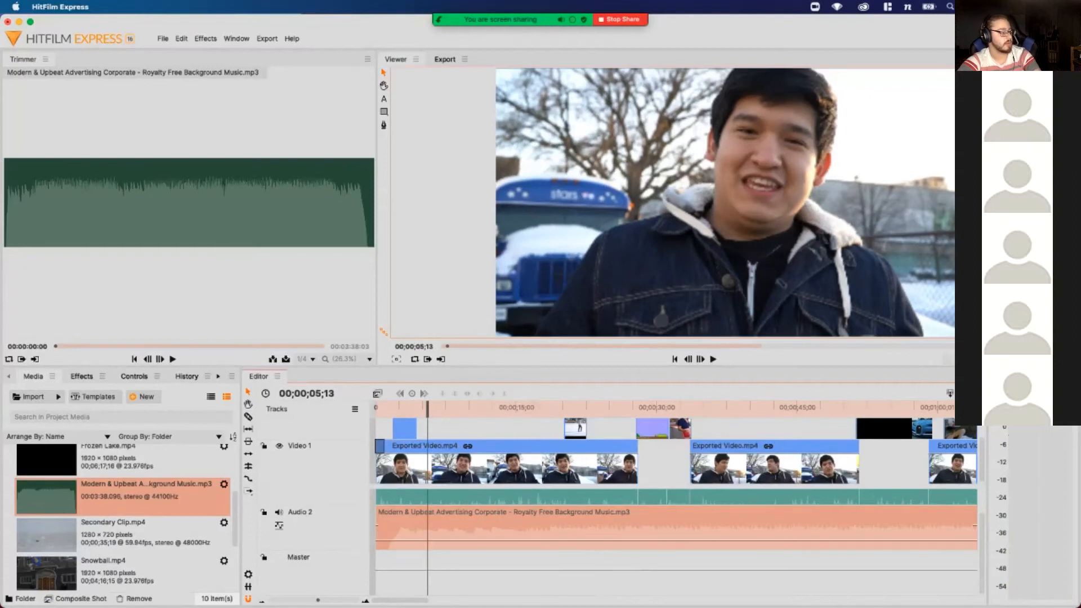
left_click(392, 408)
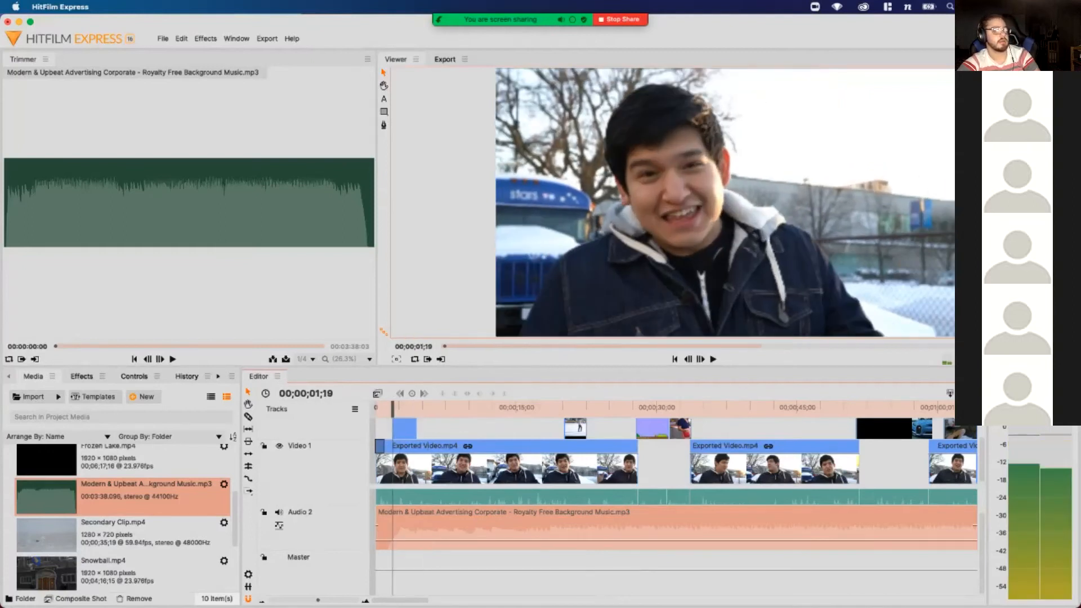
key("space")
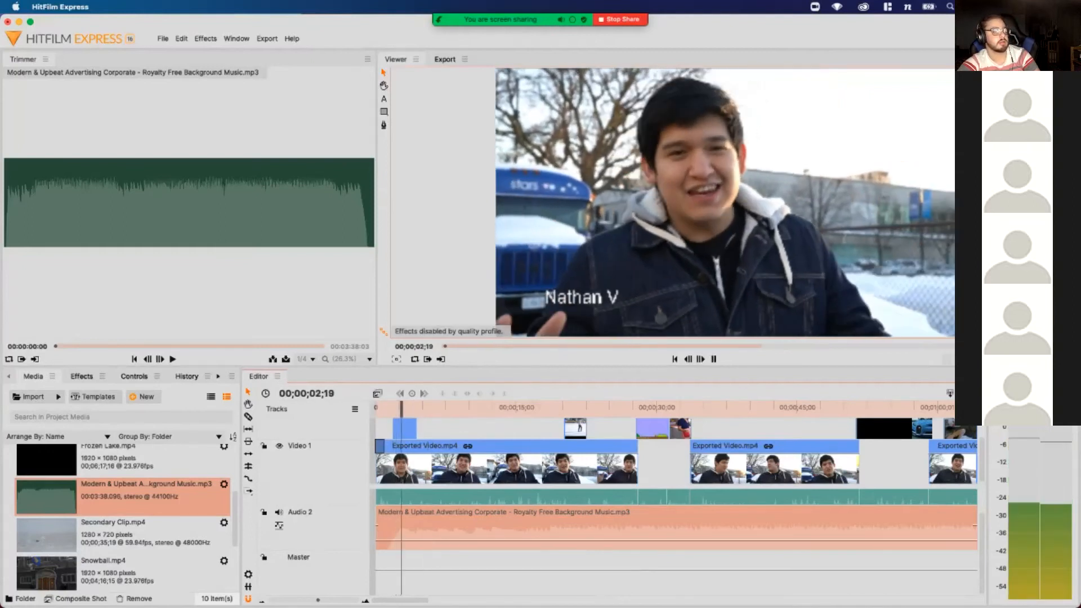
key("space")
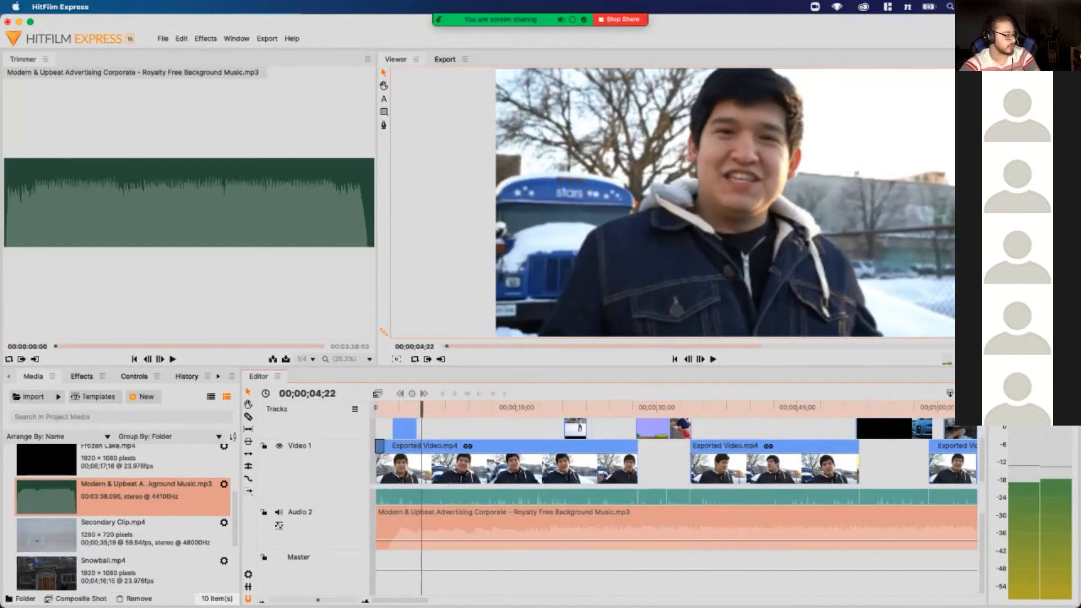
Raise the music clip's level slightly on Audio 2 and play back the opening to check the mix
left_click_drag(429, 547, 429, 537)
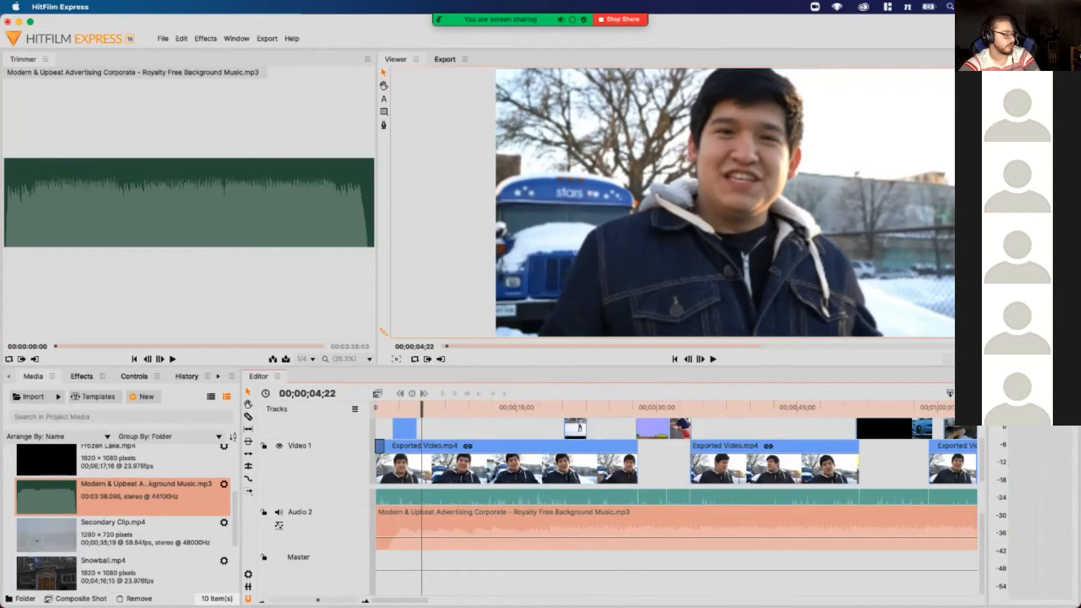
key("space")
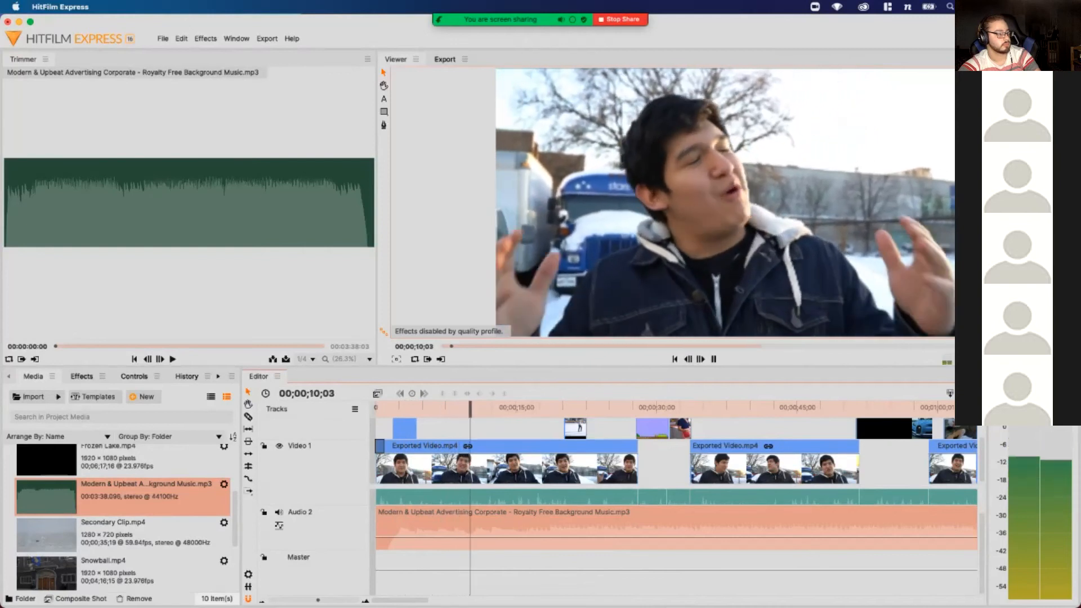
key("space")
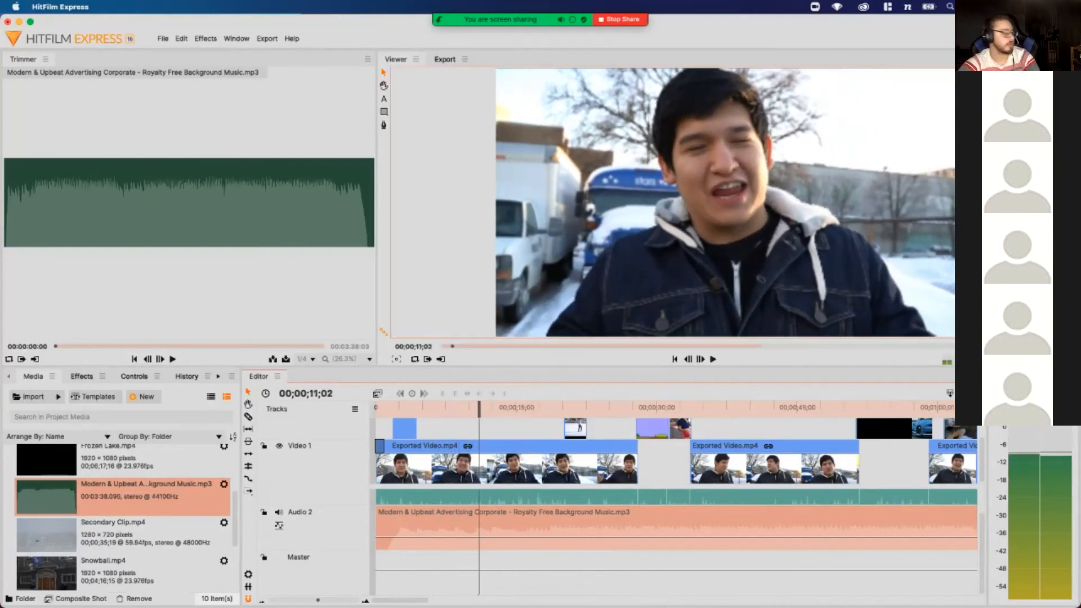
key("Home")
key("space")
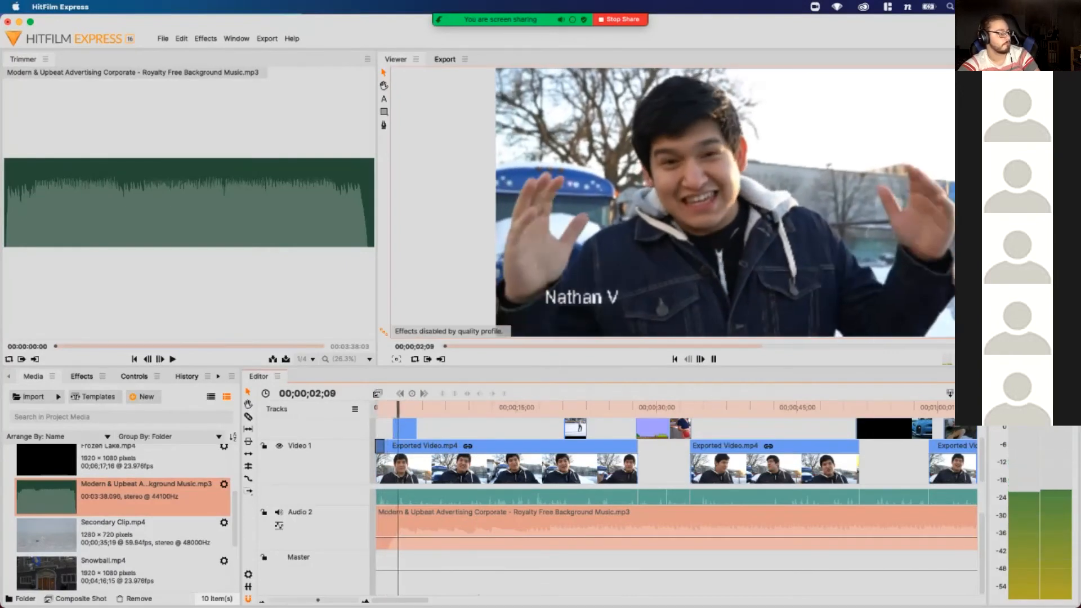
key("space")
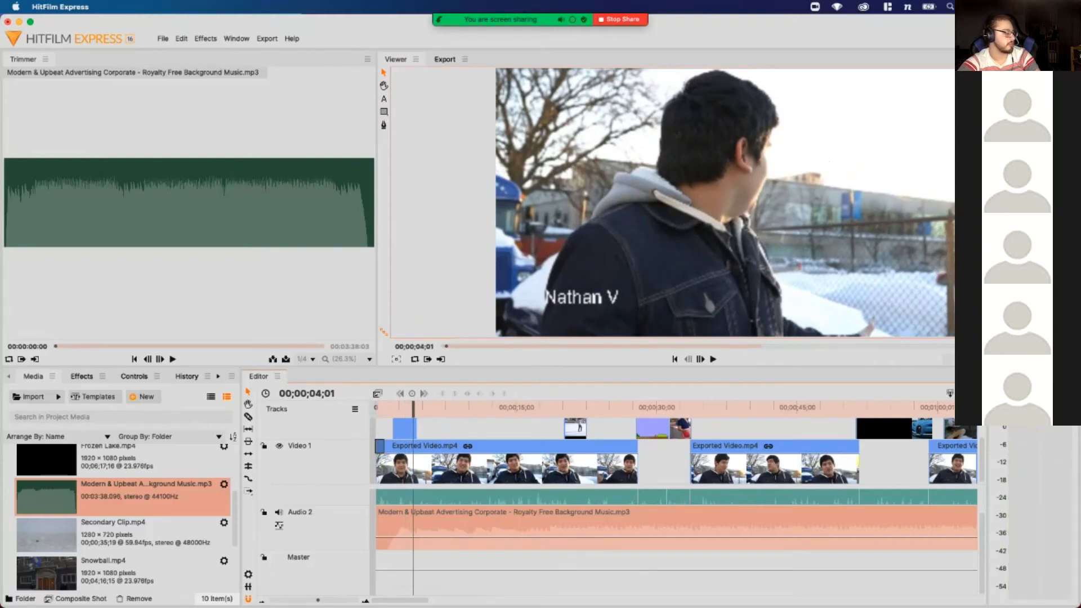
scroll(676, 479, "up", 5)
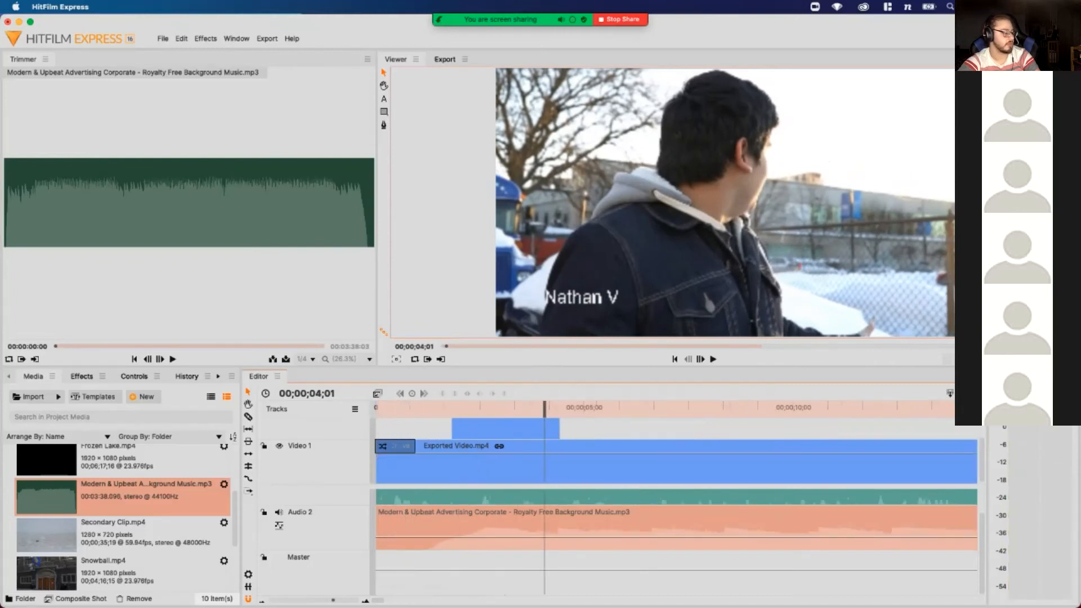
left_click_drag(376, 523, 424, 524)
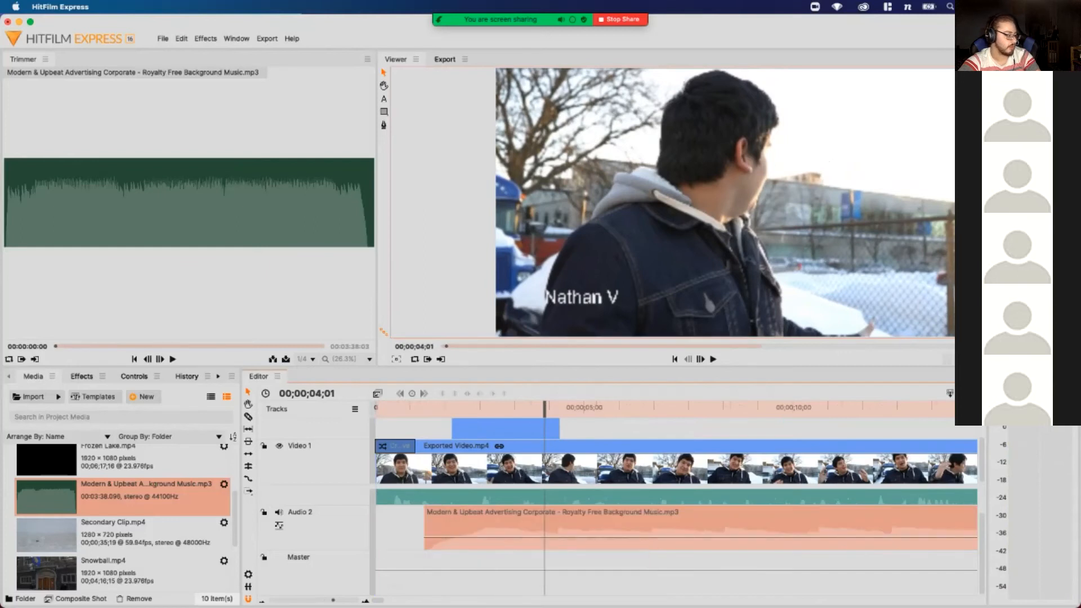
key("super+z")
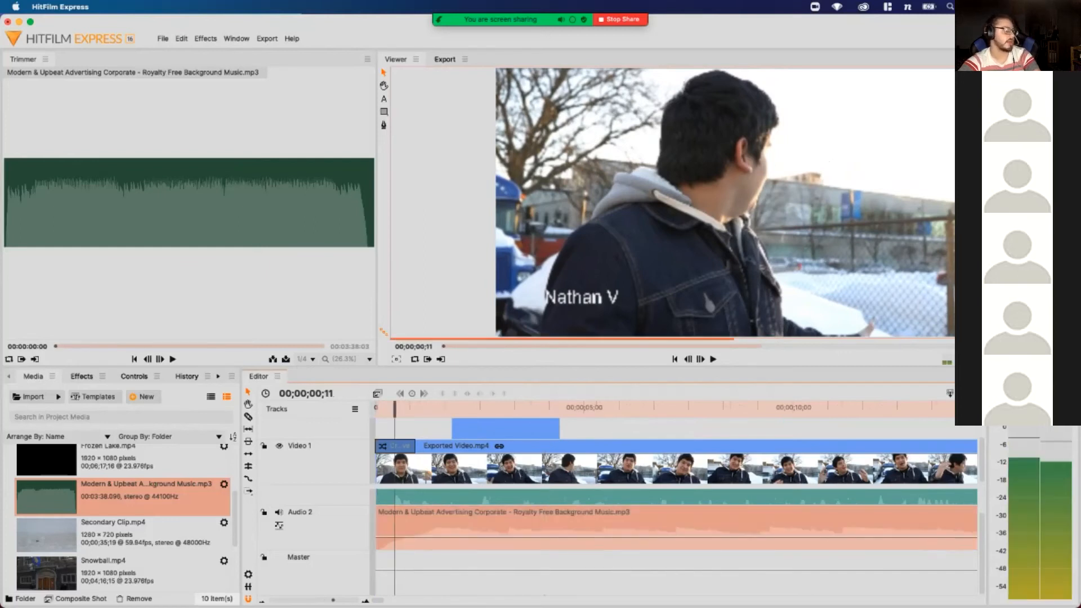
Play back the sequence from its start to check the music against the narration
key("Home")
key("space")
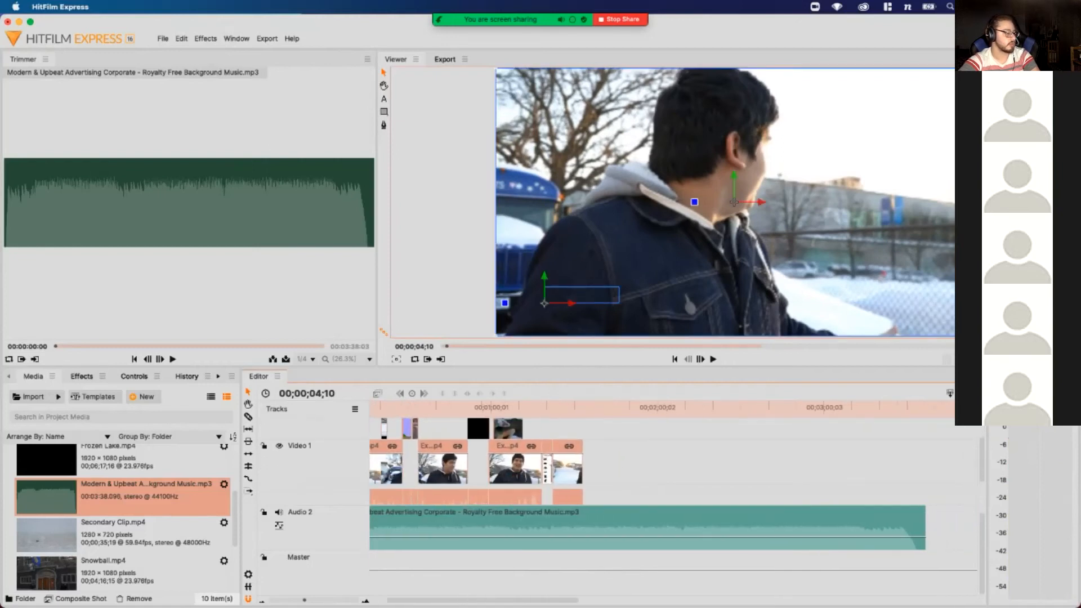
Shift all video, B-roll and narration clips slightly later so the music starts first, and play back the opening
key("=")
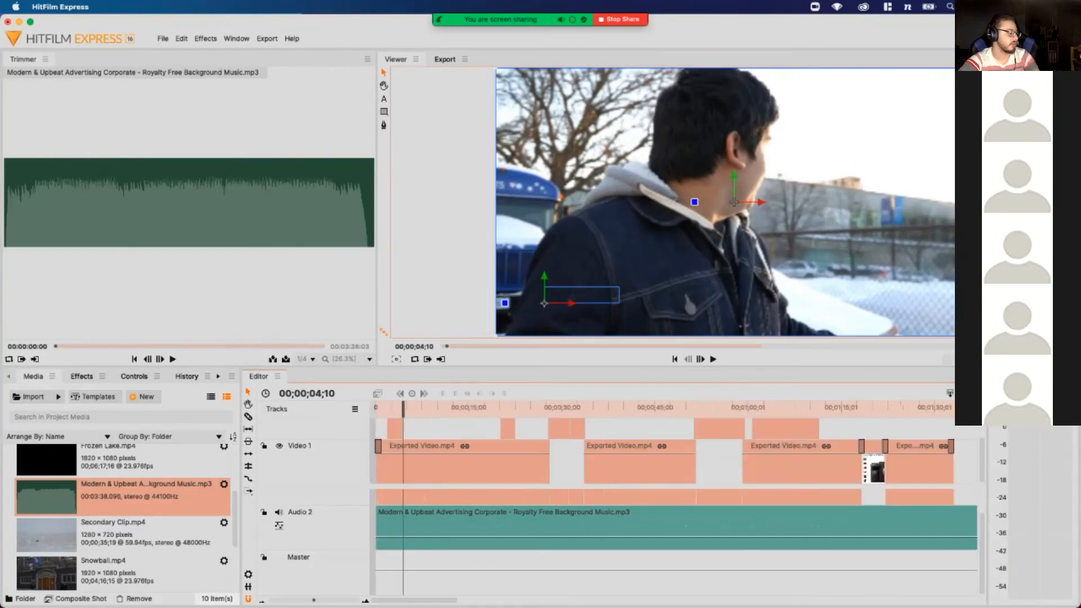
left_click_drag(418, 472, 429, 473)
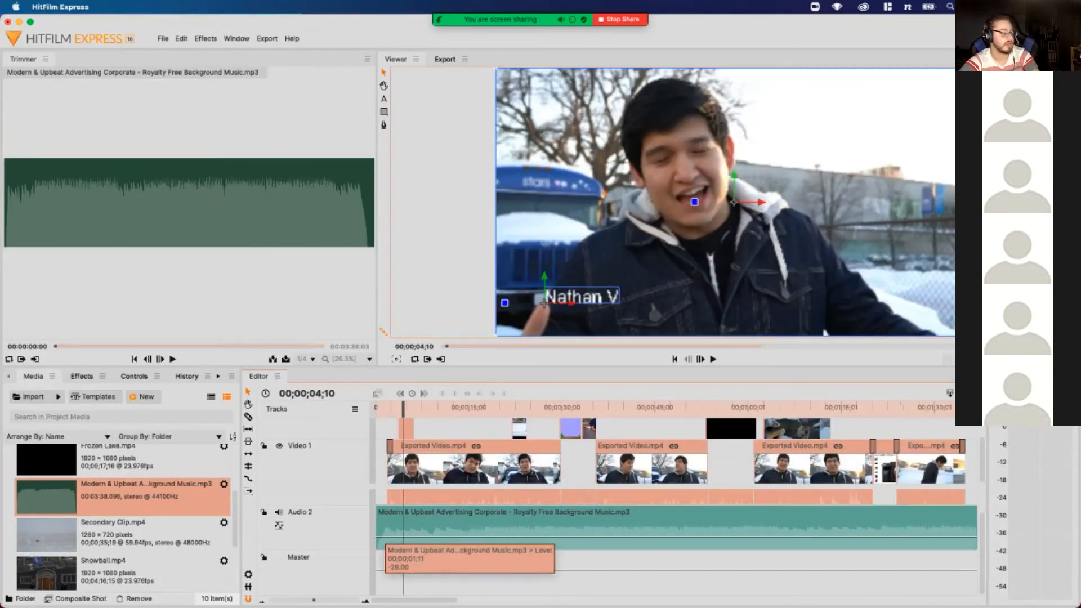
left_click(388, 530)
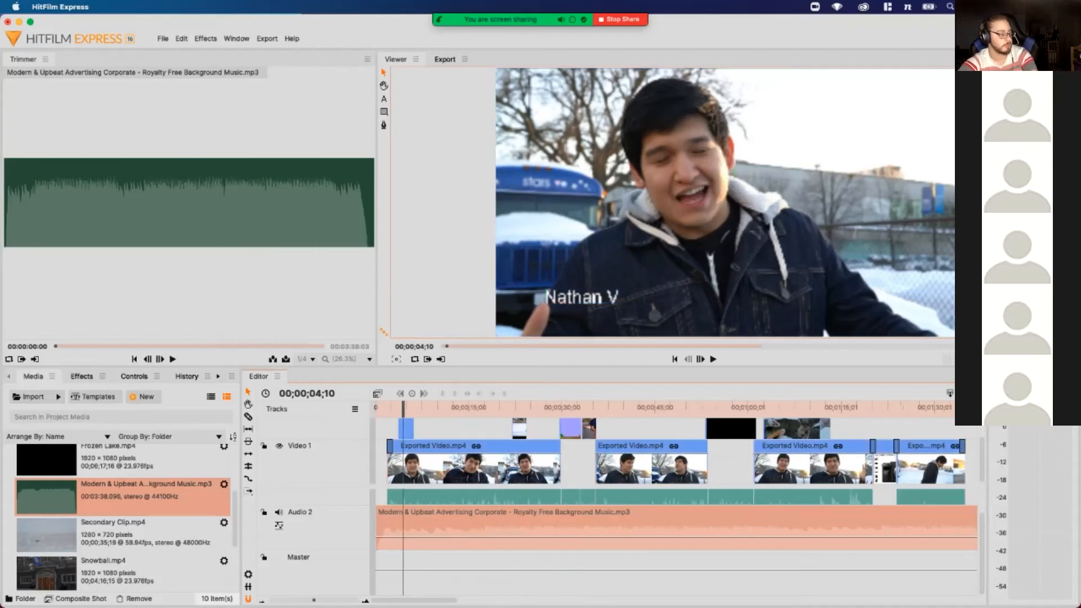
key("Home")
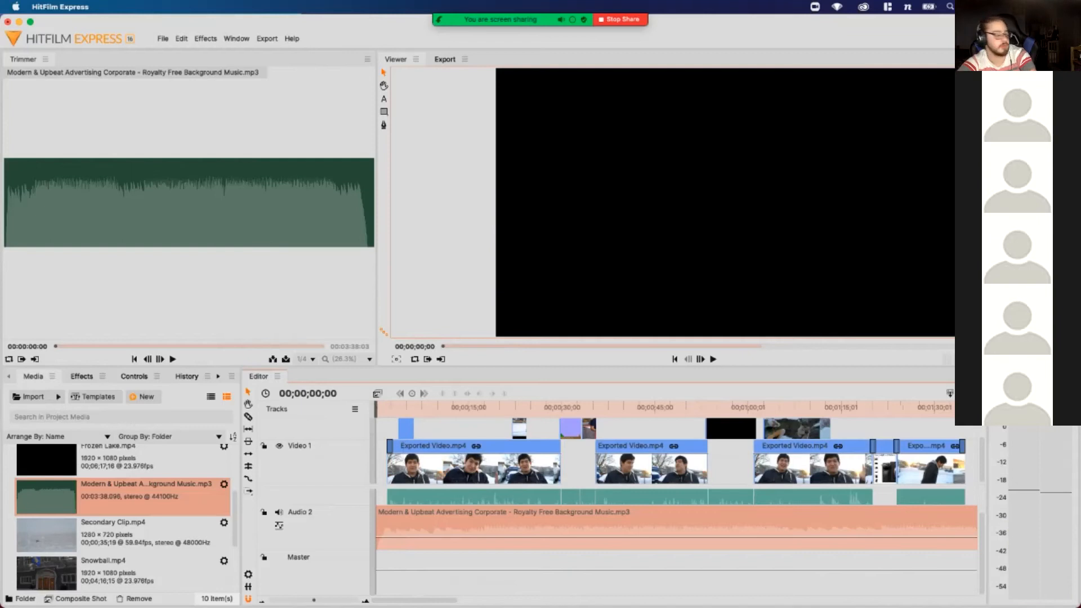
key("space")
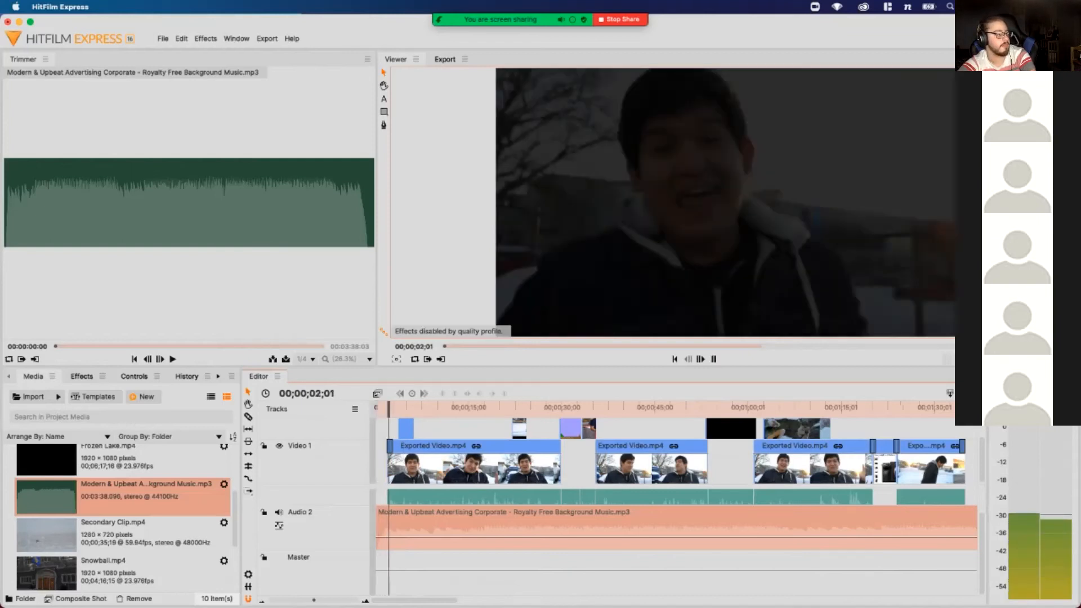
key("space")
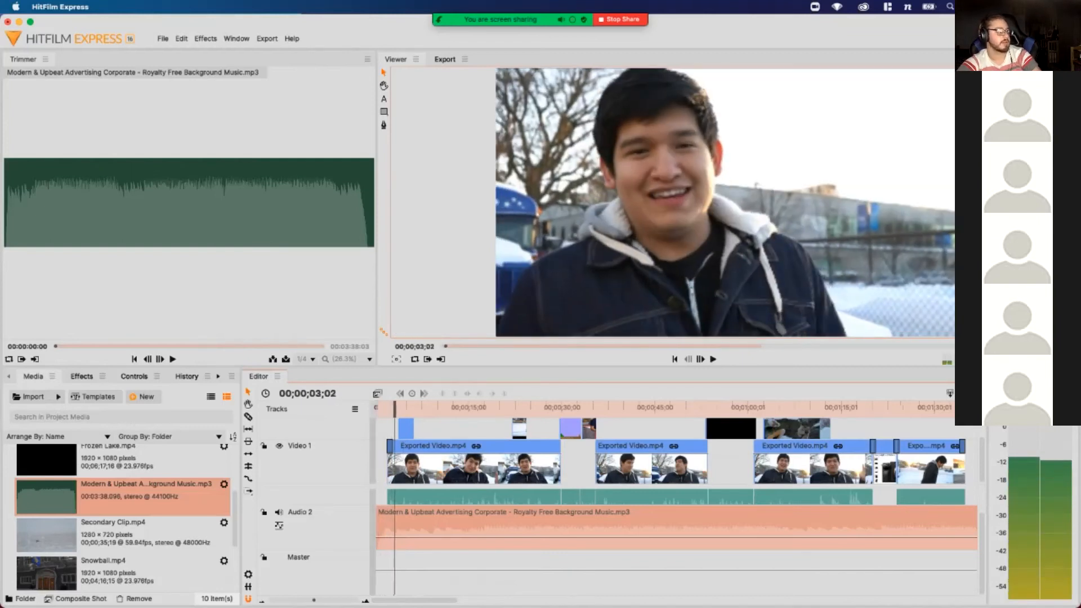
Select every clip except the music on Audio 2 and move them together about one second earlier
scroll(664, 451, "up", 1)
left_click_drag(383, 423, 942, 460)
left_click(940, 460)
scroll(941, 461, "up", 1)
scroll(940, 460, "left", 1)
scroll(673, 479, "left", 1)
left_click_drag(902, 424, 370, 495)
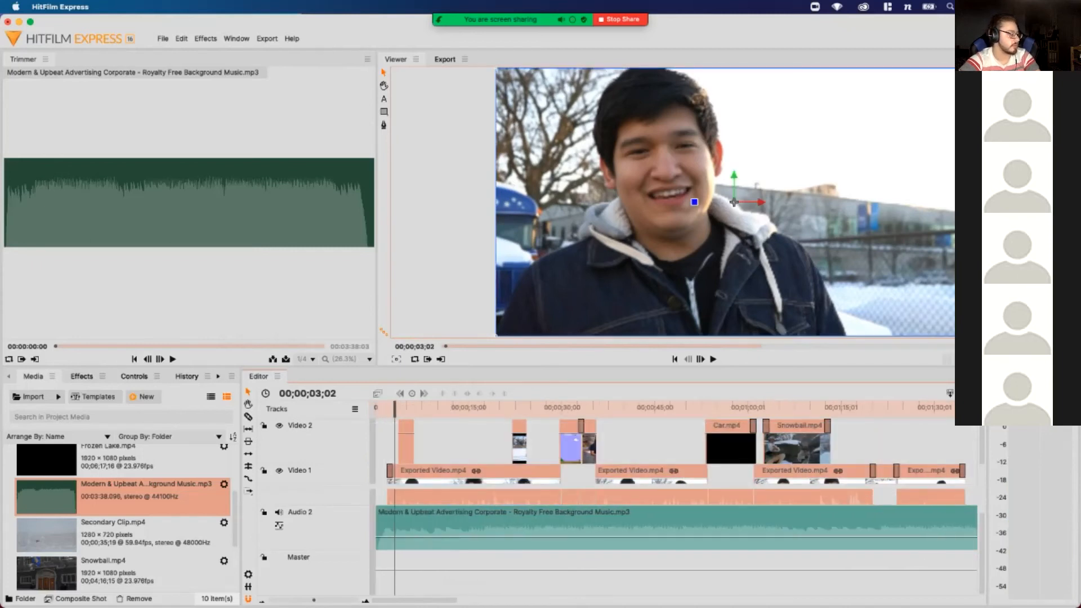
key("equal")
key("equal")
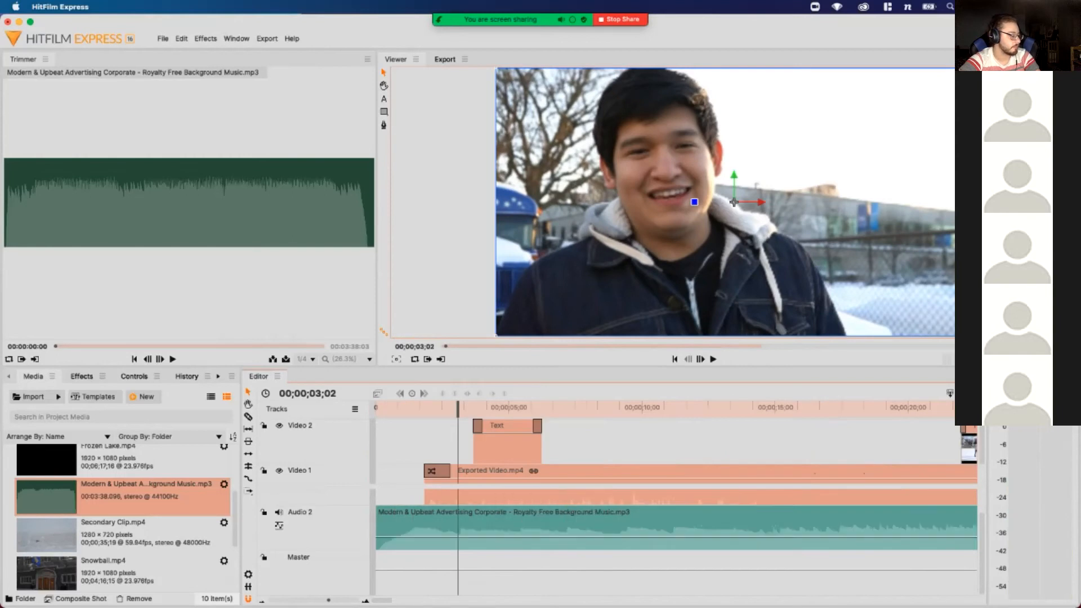
left_click_drag(499, 498, 434, 515)
Play the sequence from 00;00;00;00 past the end of the last clip to check the music against the narration
left_click_drag(390, 407, 375, 407)
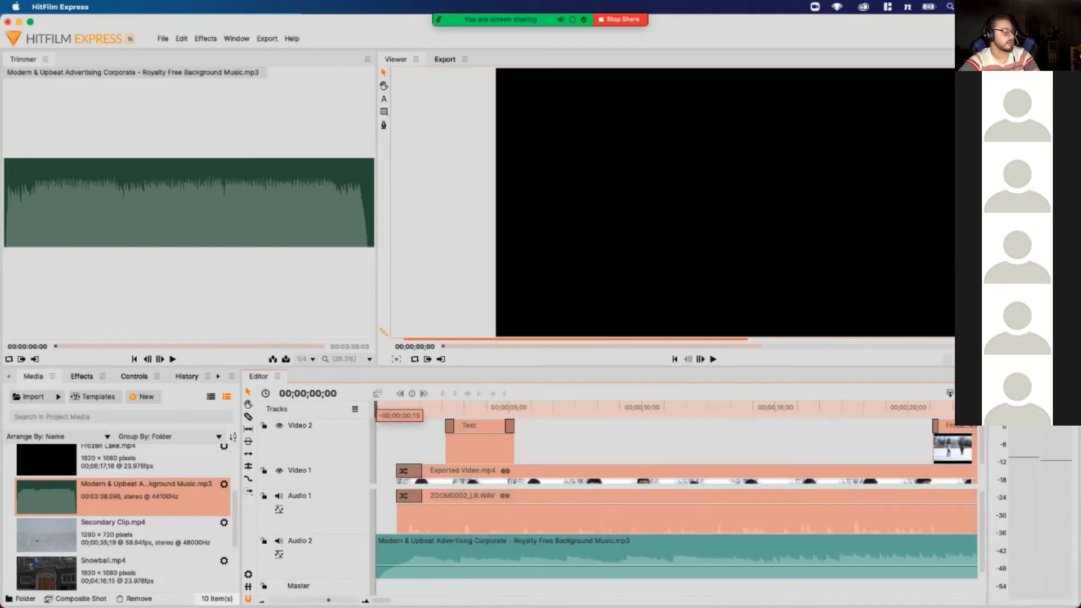
key("space")
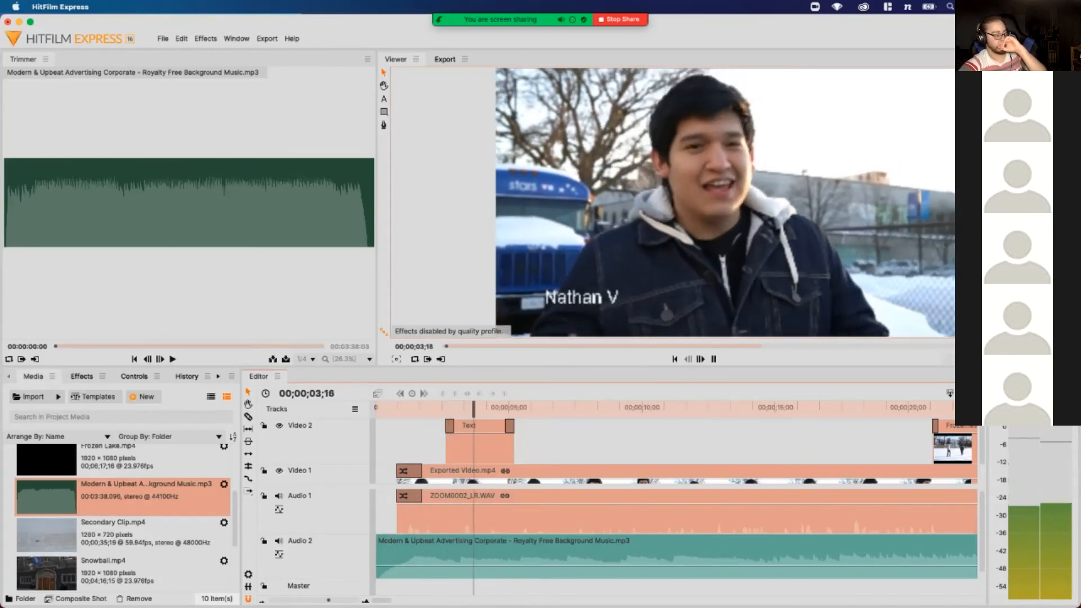
key("space")
key("Escape")
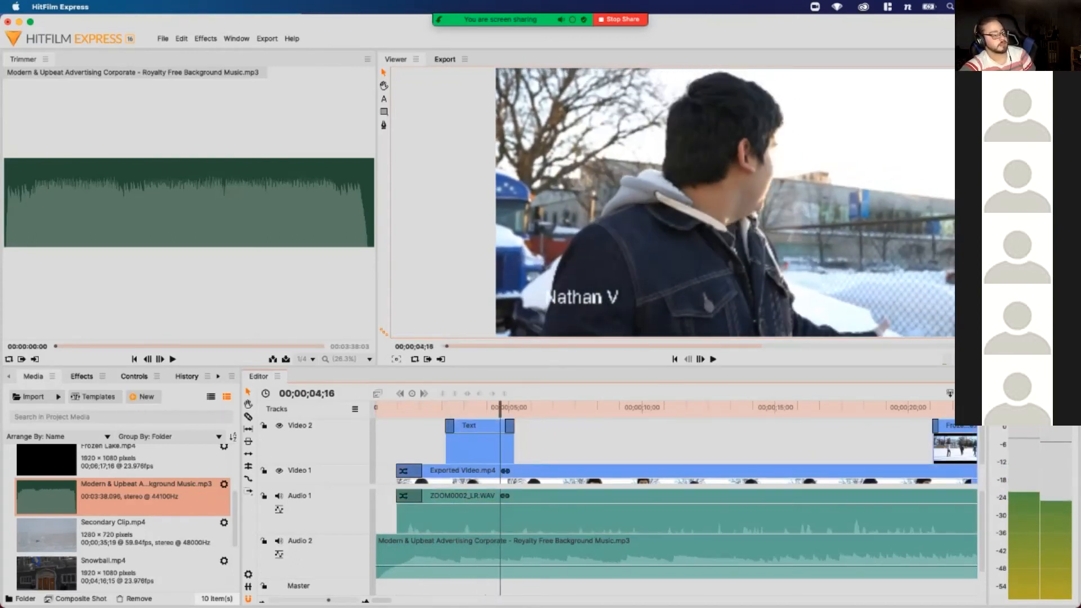
key("space")
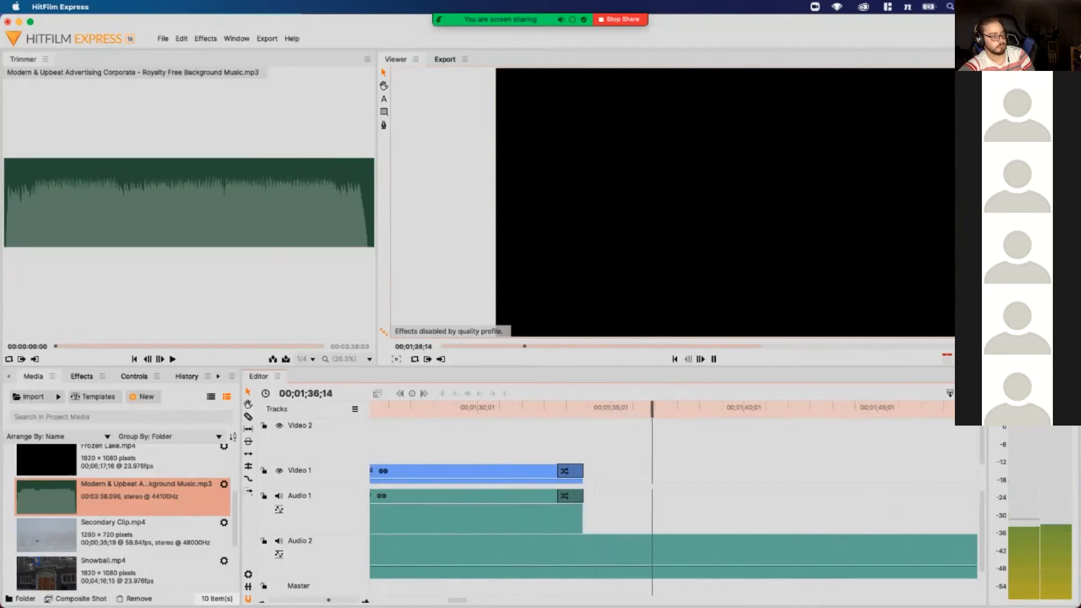
Slice the music clip on Audio 2 at 00;01;37;08 and delete the part after the cut
key("space")
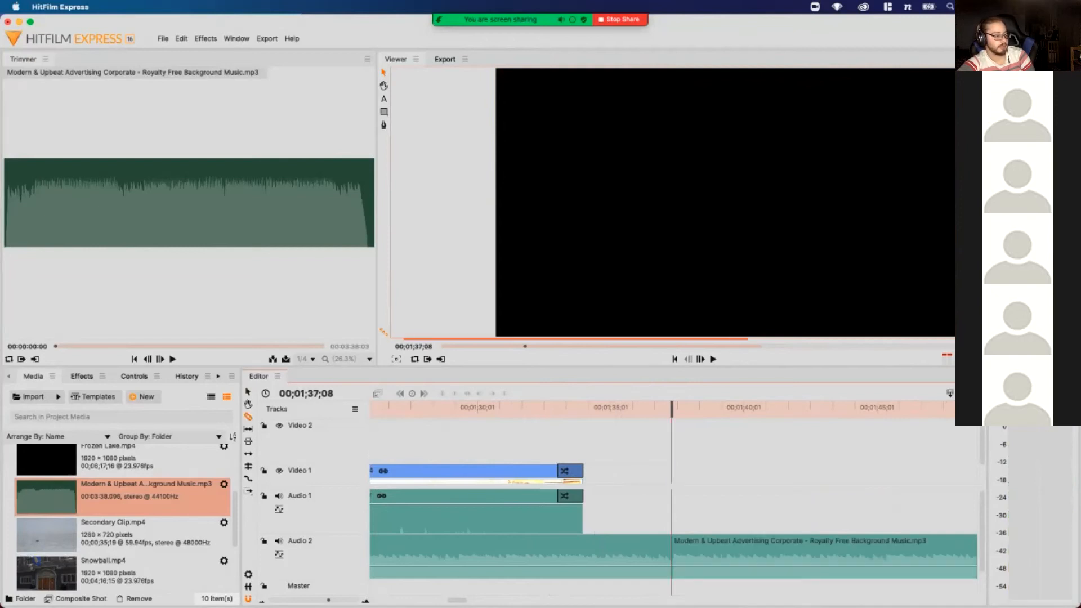
key("v")
left_click(822, 554)
key("Delete")
Find the Fade audio transition and apply it to the end of the music clip on Audio 2
left_click(82, 376)
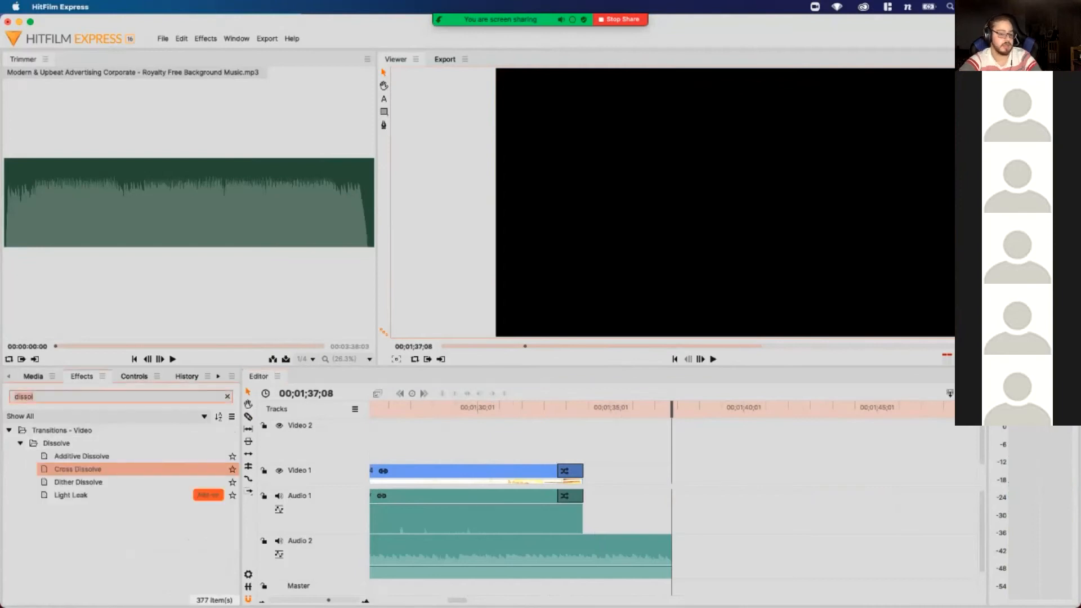
key("super+a")
type("fade")
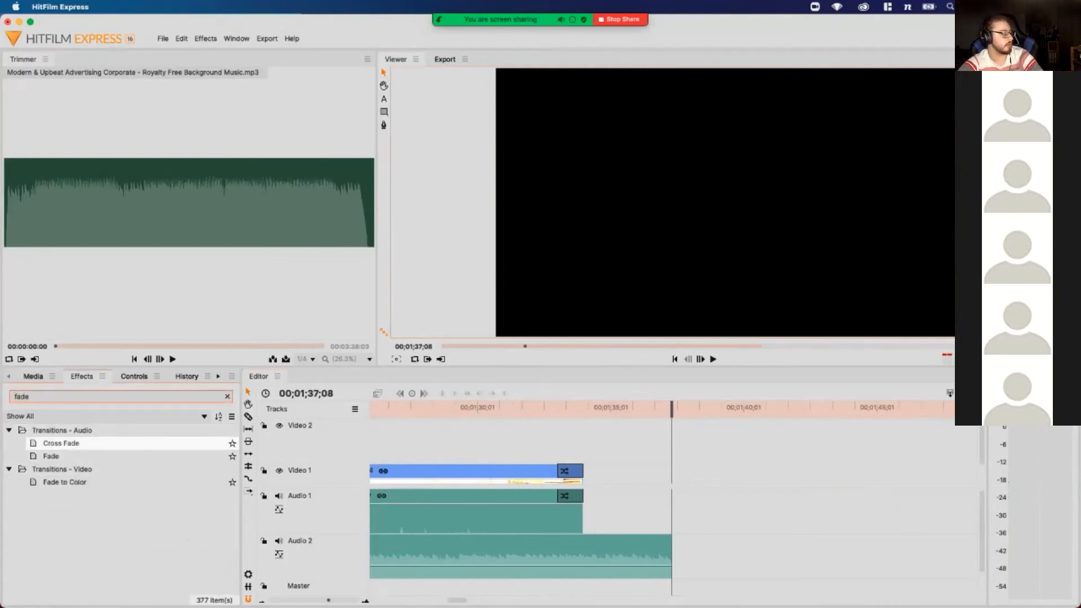
left_click(60, 443)
scroll(672, 501, "left", 10)
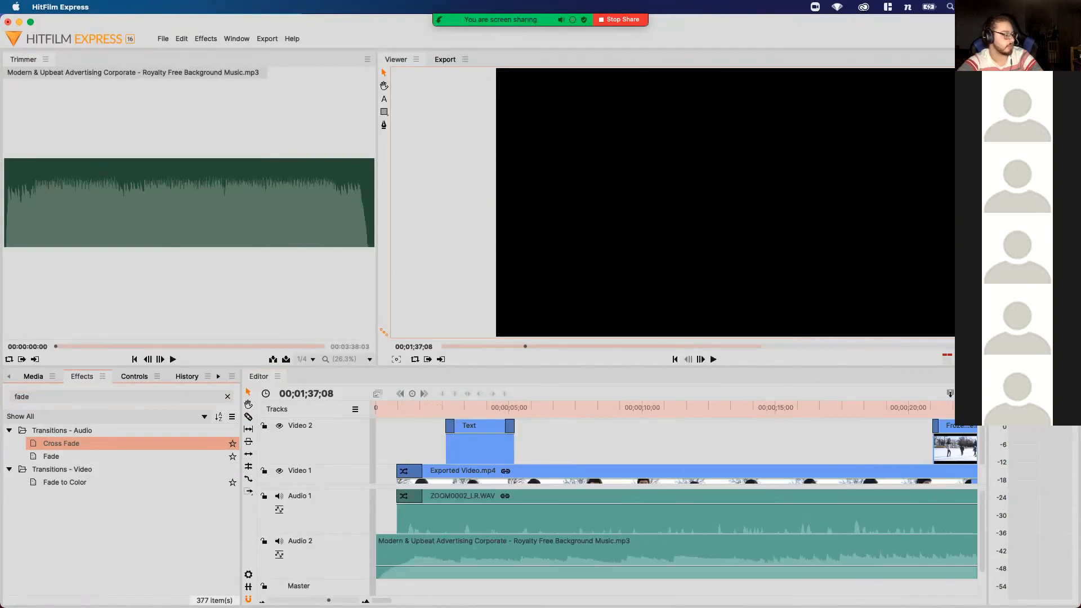
scroll(673, 501, "right", 10)
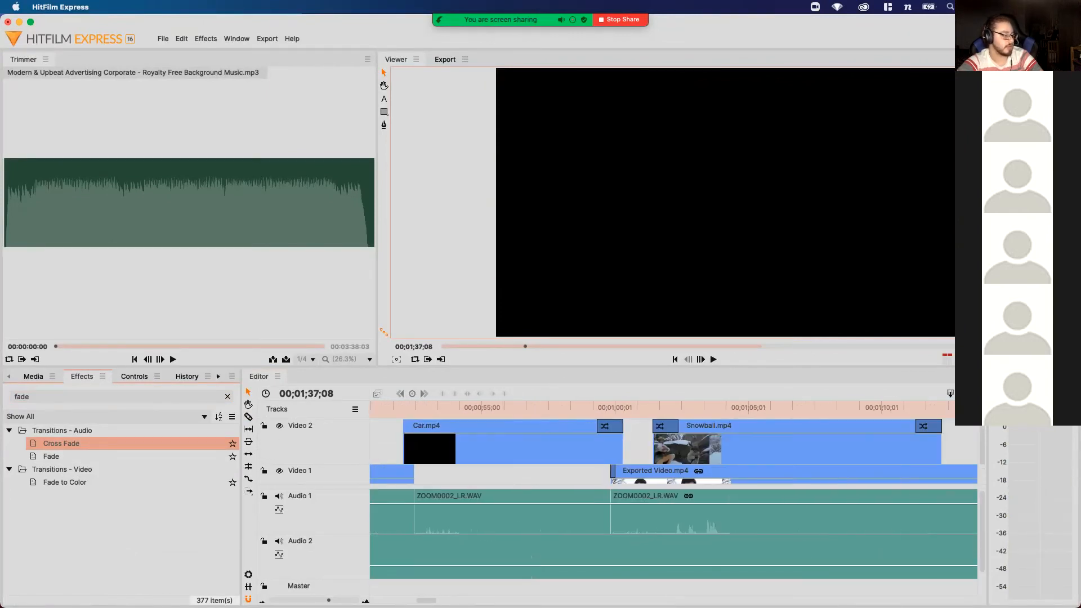
scroll(673, 501, "right", 6)
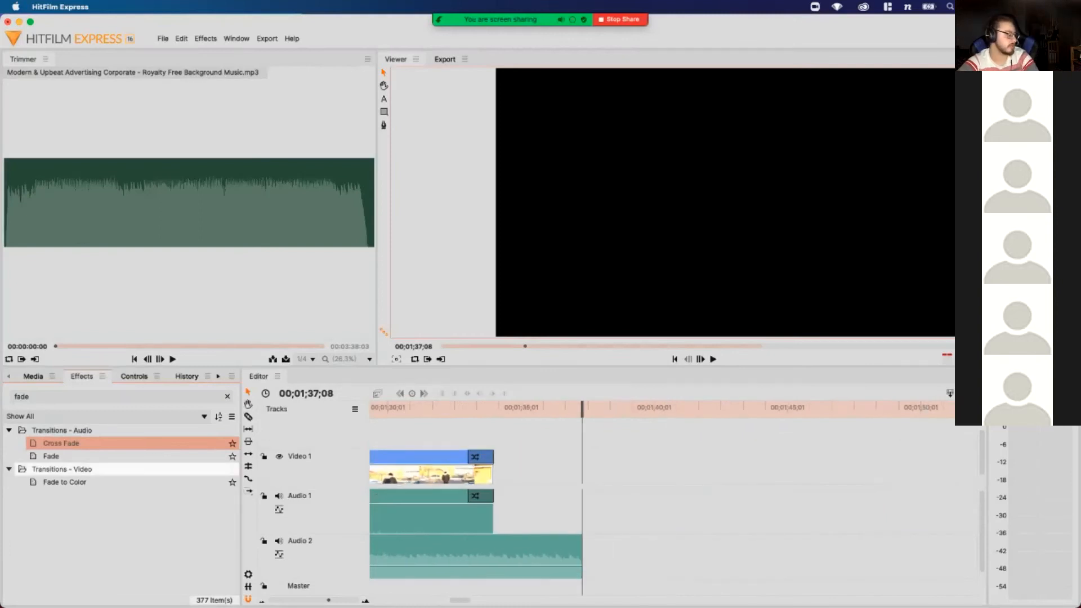
left_click(50, 456)
mouse_move(50, 456)
left_mouse_down()
mouse_move(568, 540)
mouse_move(465, 541)
left_mouse_up()
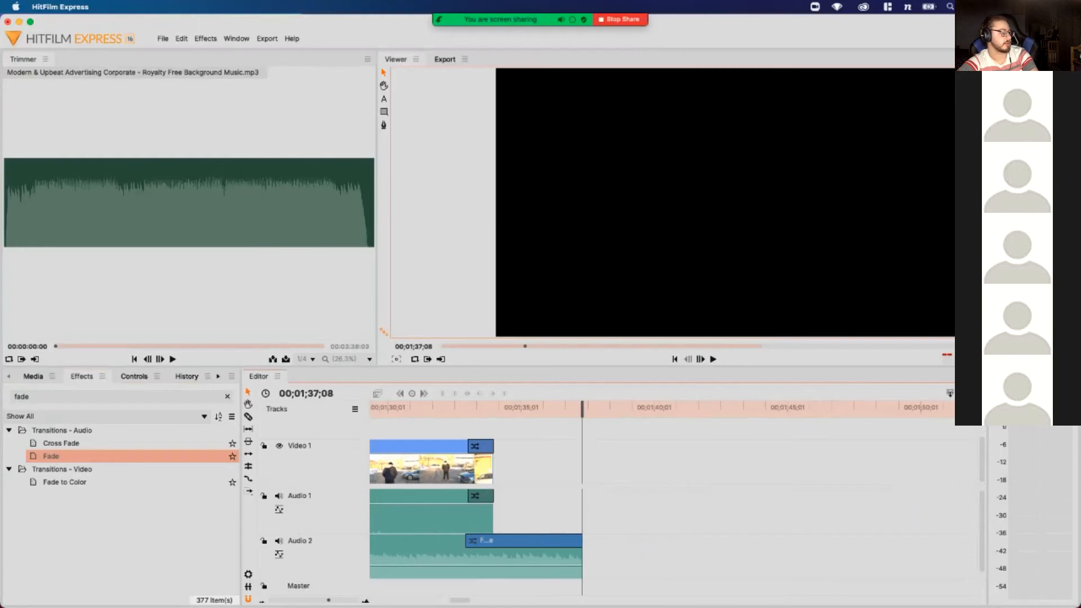
Play back the ending from about 00;01;31 to check the music's fade-out
left_click(413, 408)
key("space")
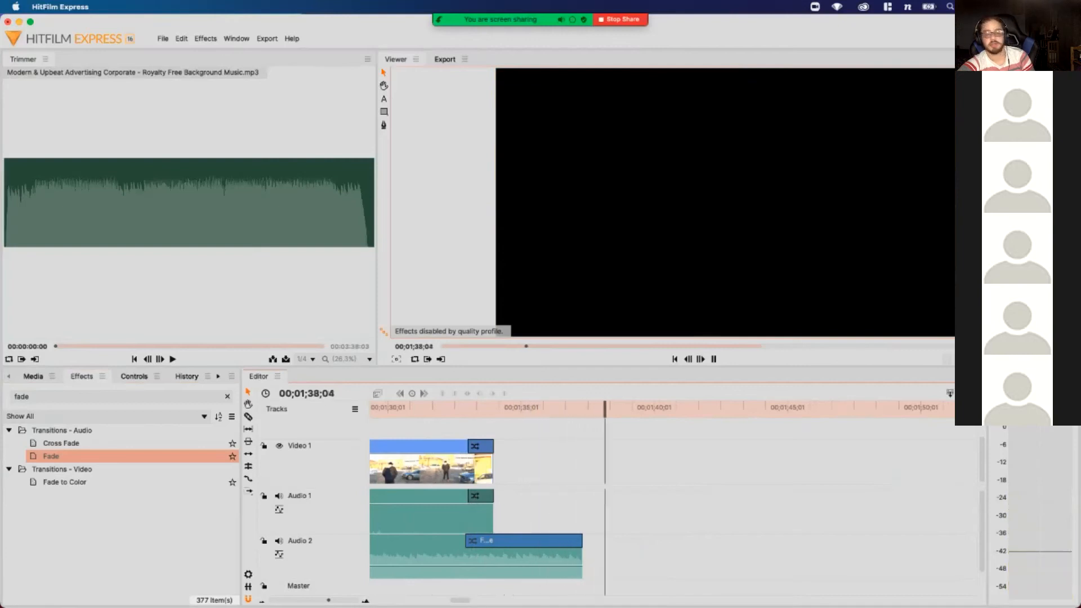
key("space")
Apply a Cross Dissolve to the end of the first Exported Video.mp4 clip on Video 1, beneath Video Game.mp4
scroll(672, 496, "left", 10)
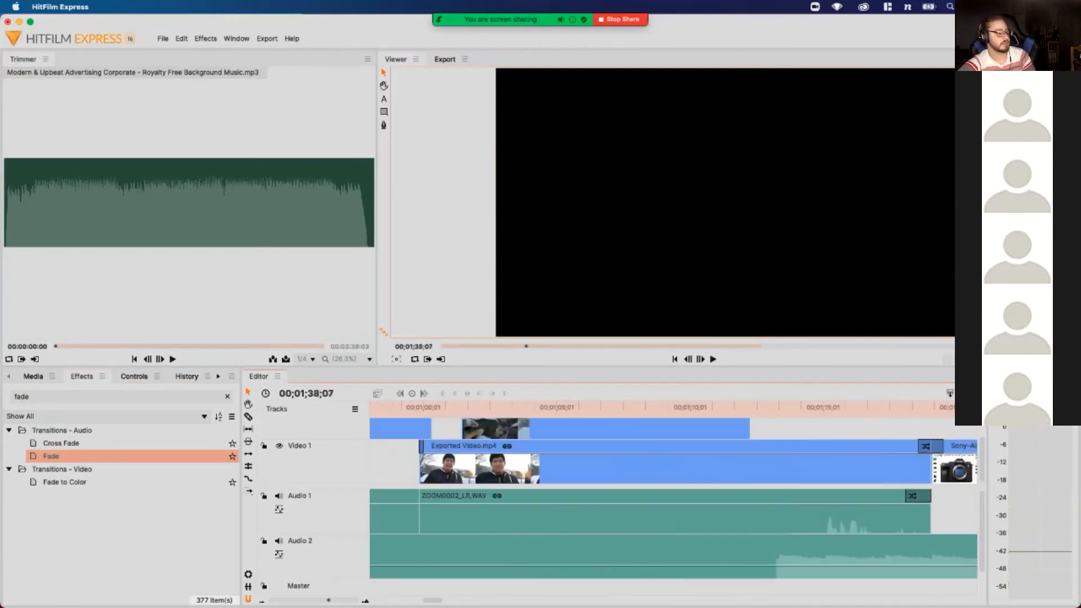
scroll(673, 495, "left", 8)
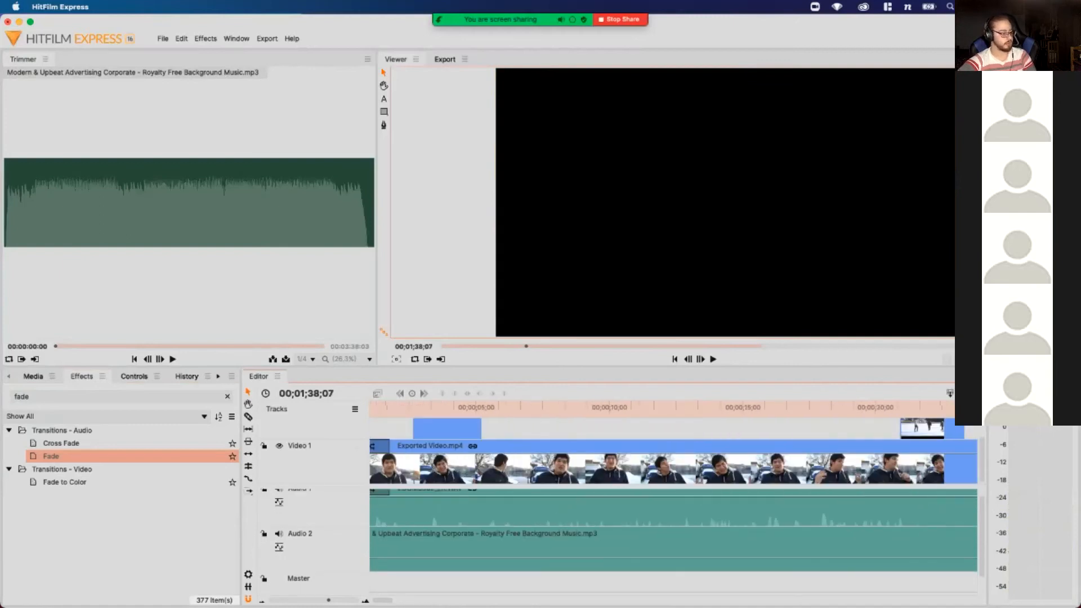
scroll(672, 496, "right", 7)
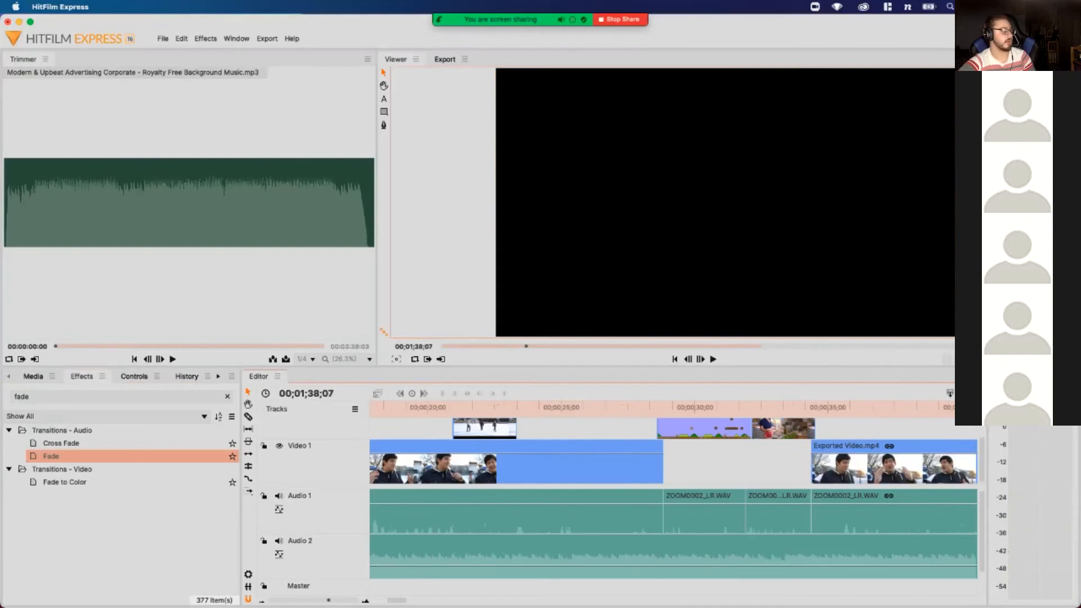
left_click(653, 407)
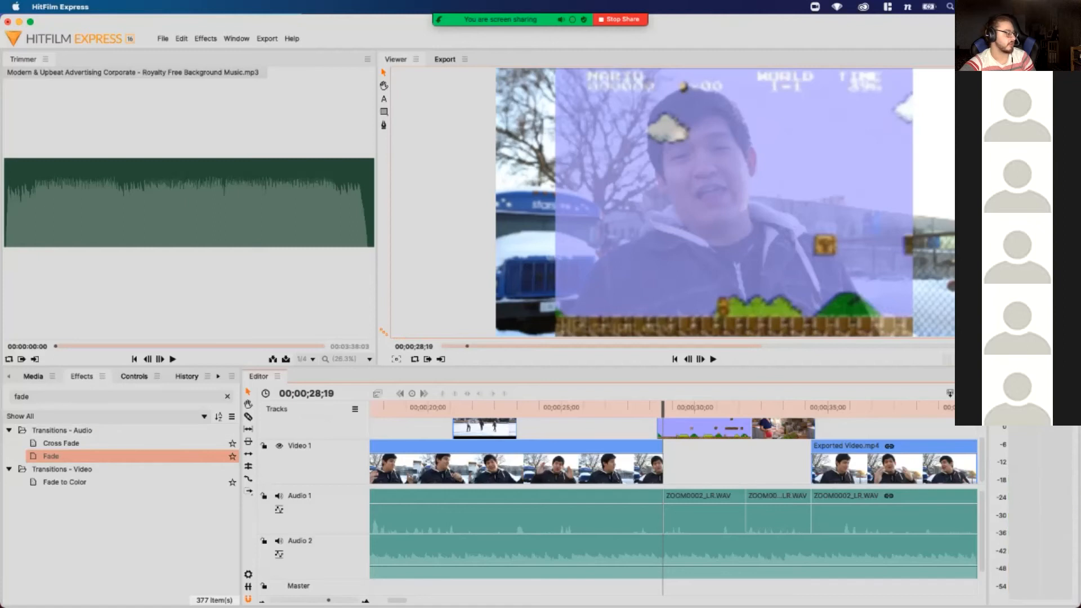
left_click_drag(328, 600, 355, 600)
left_click(34, 396)
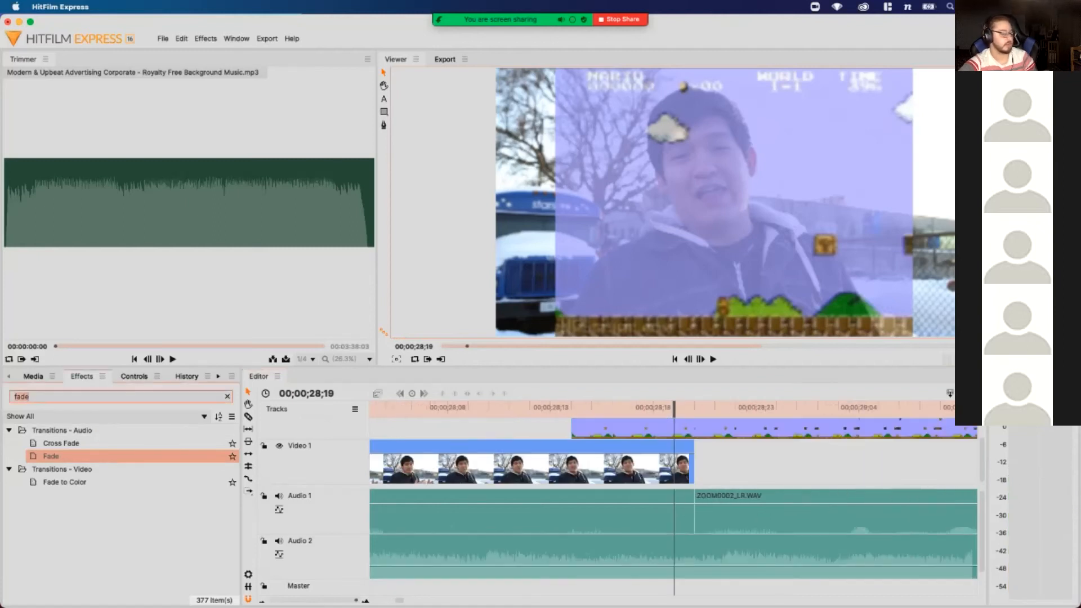
type("dissolve")
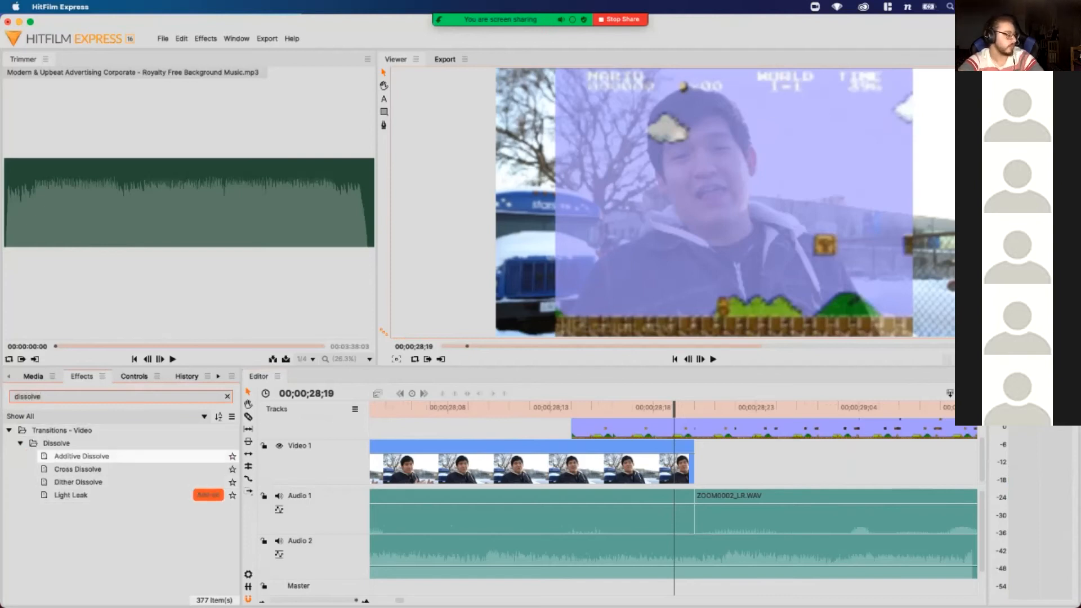
left_click(78, 469)
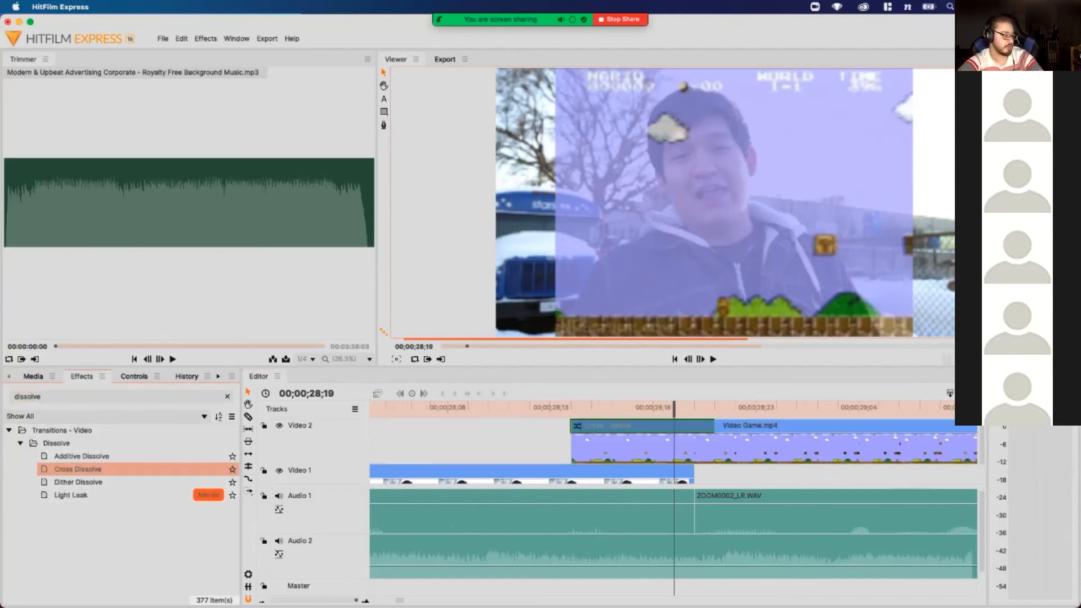
left_click_drag(78, 469, 670, 450)
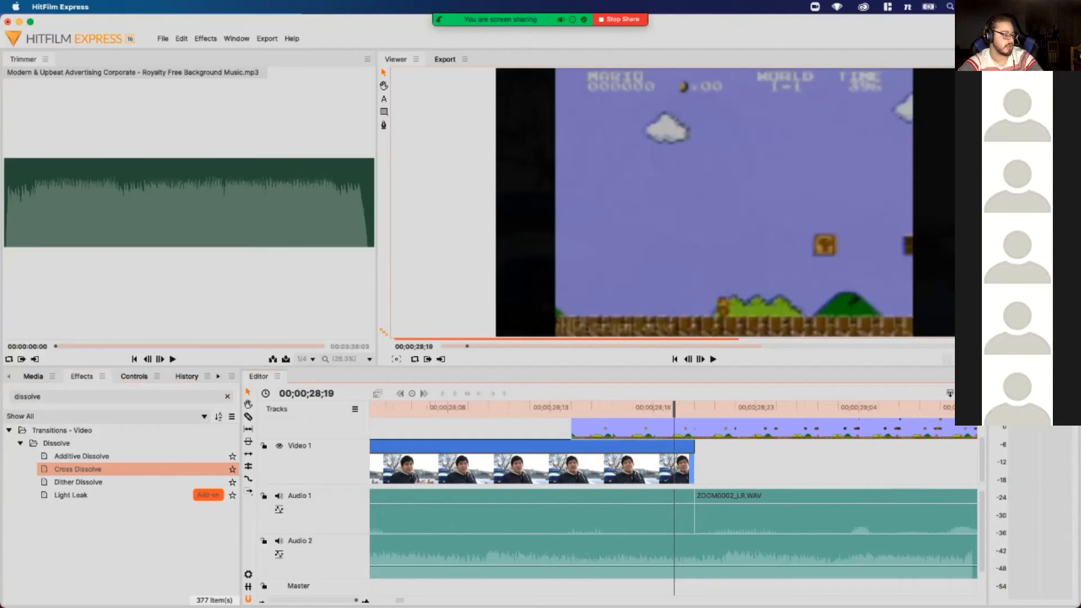
scroll(670, 451, "left", 4)
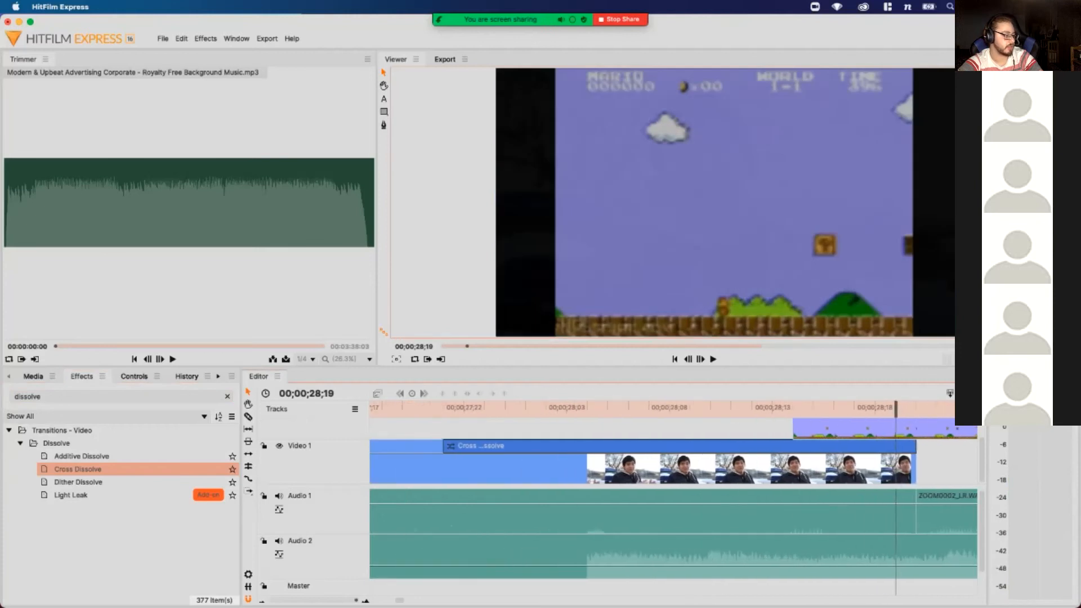
Shorten that Cross Dissolve to begin where Video Game.mp4 starts at 00;00;28;14, and play back the transition
left_click_drag(443, 445, 794, 446)
key("Up")
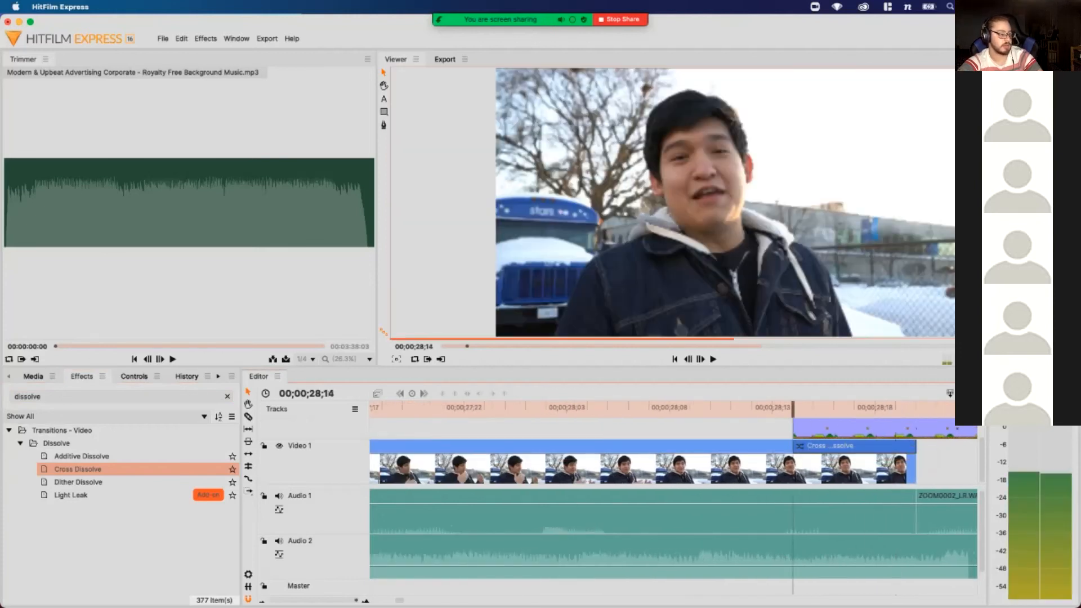
key("space")
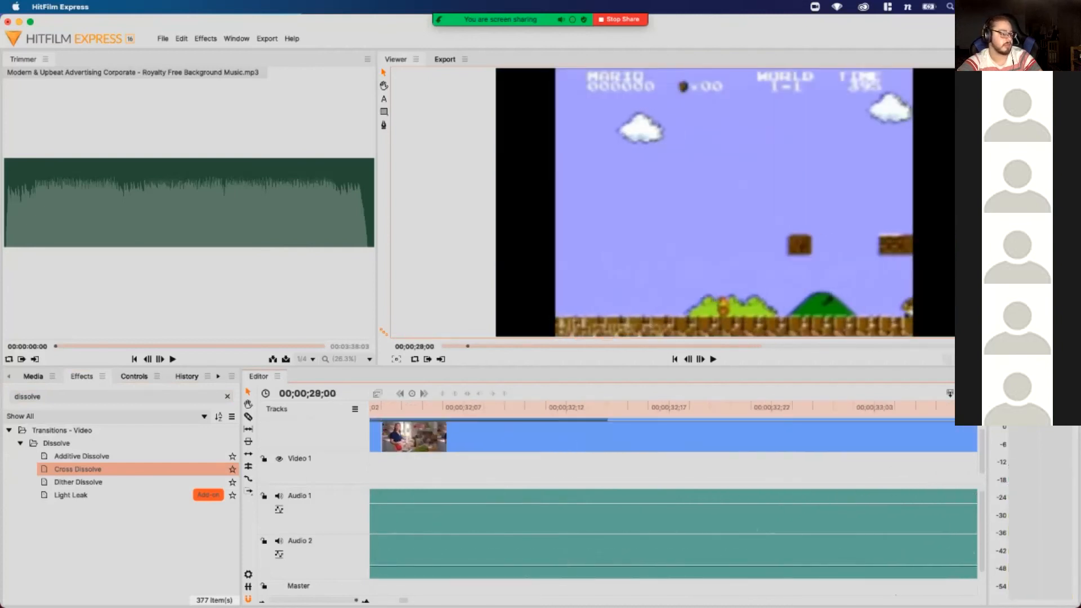
Apply a Cross Dissolve to the start of the Exported Video.mp4 clip at 00;00;34;09 and shorten it to the kitchen B-roll's end
left_click(750, 408)
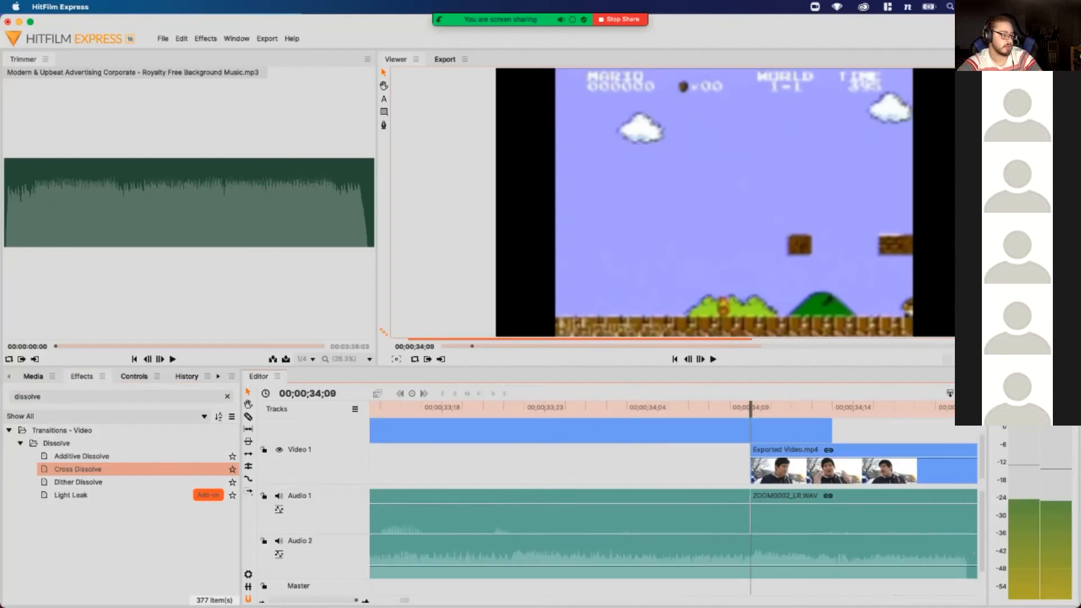
left_click(78, 469)
left_click_drag(78, 469, 757, 450)
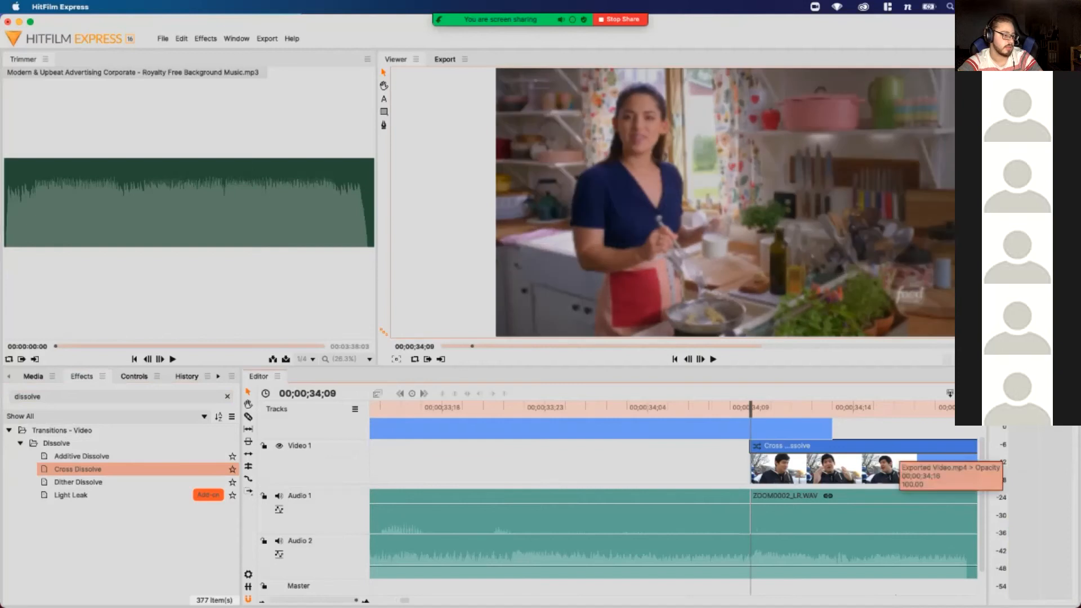
scroll(895, 455, "right", 6)
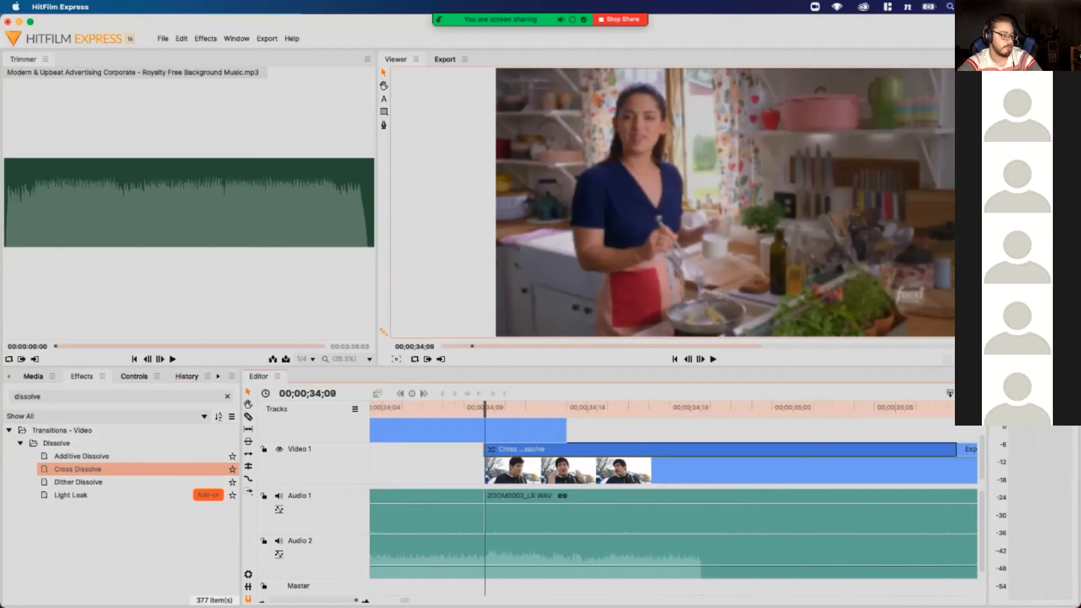
left_click_drag(854, 446, 464, 446)
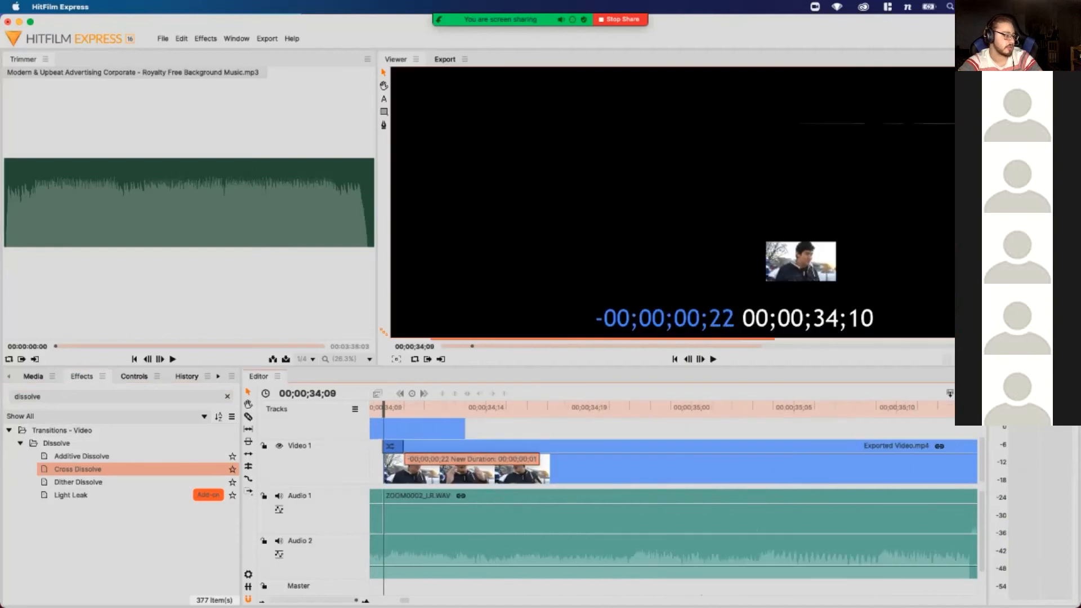
Play back and step frame by frame through the dissolve from the kitchen B-roll to Exported Video.mp4 at 00;00;34;09
scroll(464, 451, "left", 6)
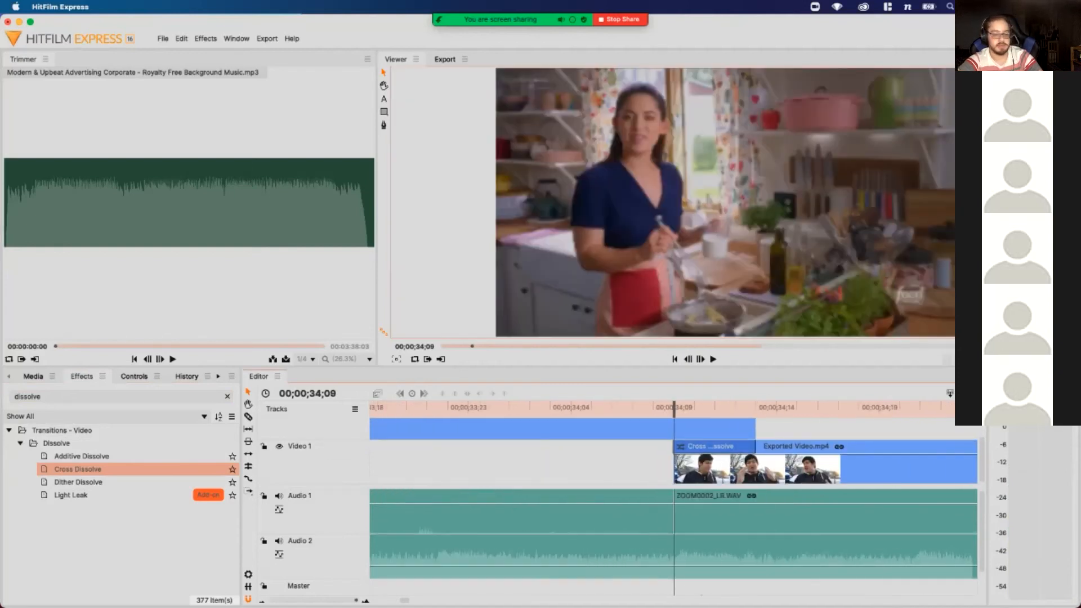
key("space")
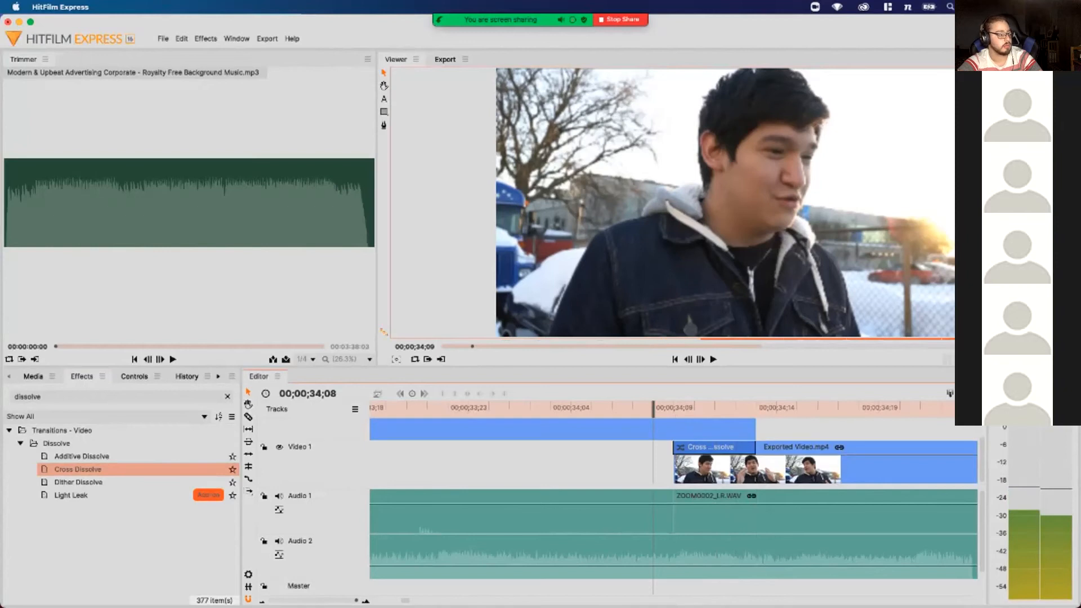
scroll(673, 450, "up", 2)
scroll(673, 450, "left", 3)
key("Right")
key("Right")
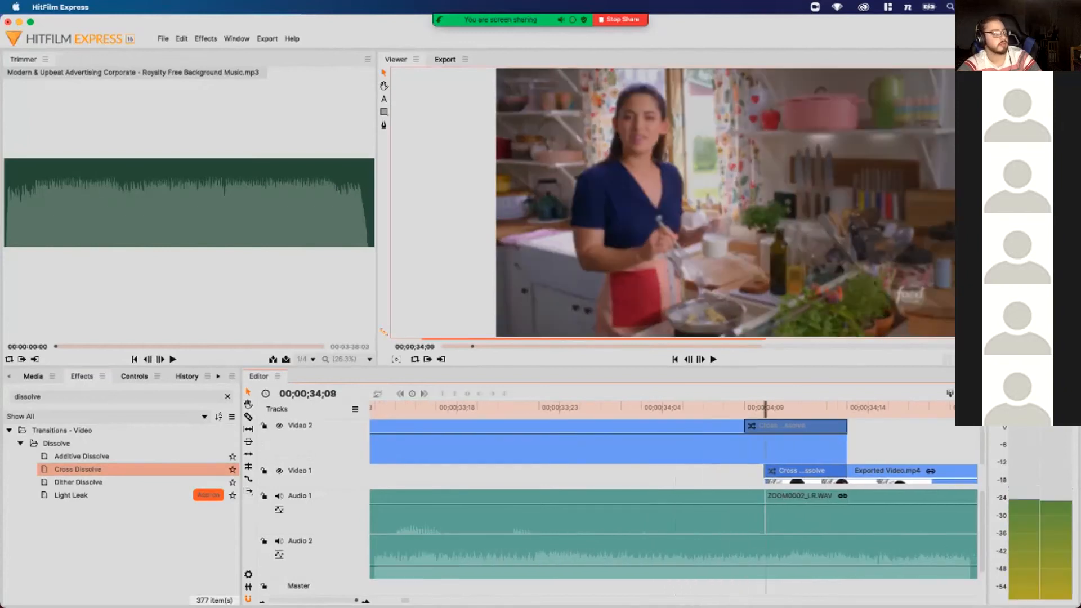
key("Right")
key("Right")
key("Right")
key("Right")
key("Right")
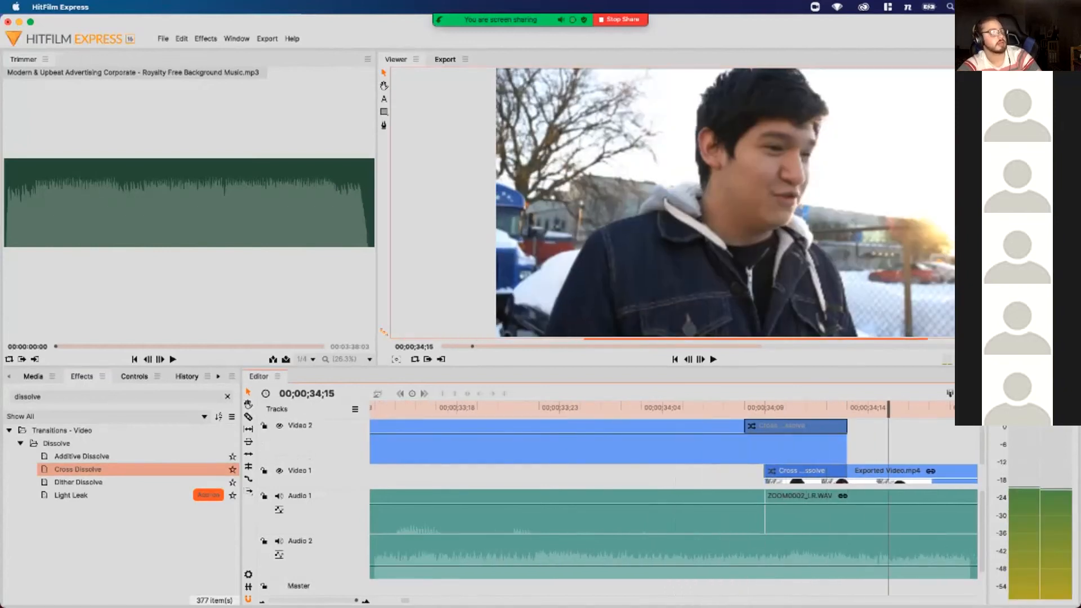
Review the whole edit by scrubbing from 00;00;00;00 through the B-roll and Sony Alpha sections to past the music's end
scroll(479, 563, "down", 10)
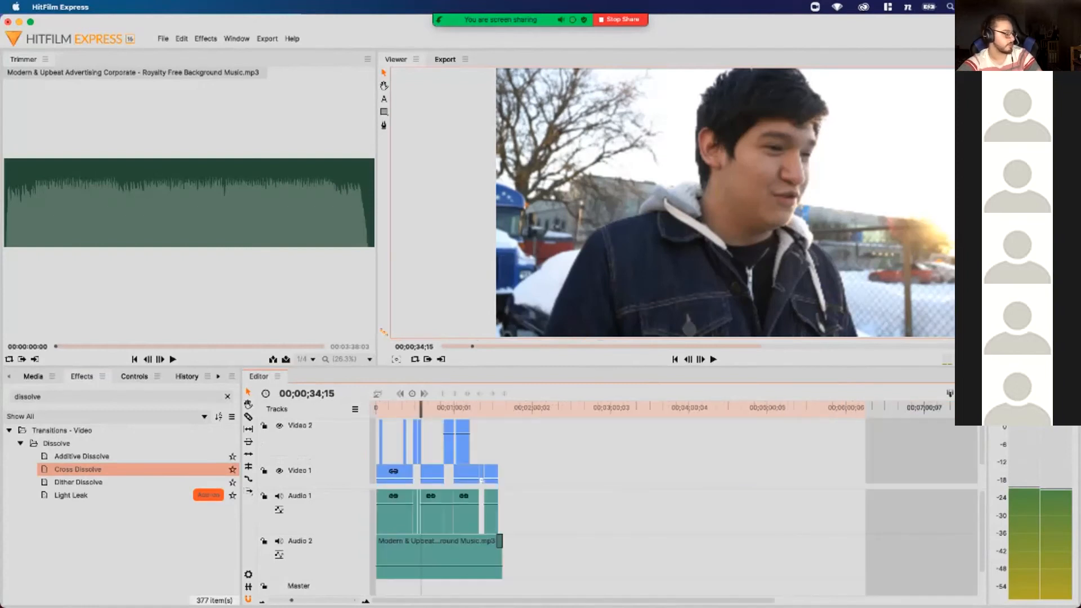
scroll(479, 563, "up", 3)
scroll(479, 563, "down", 5)
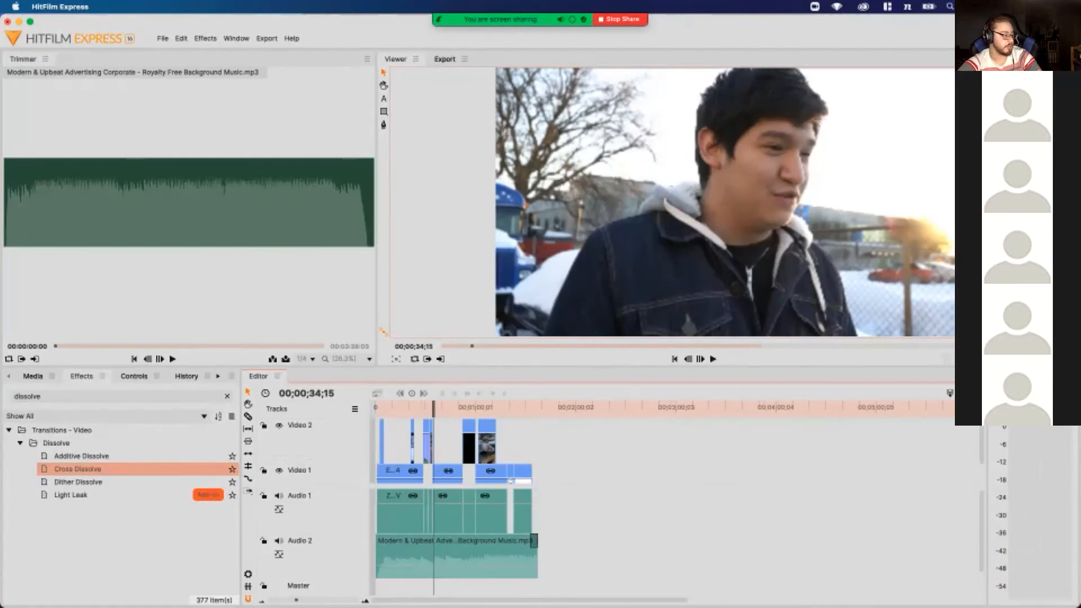
key("Home")
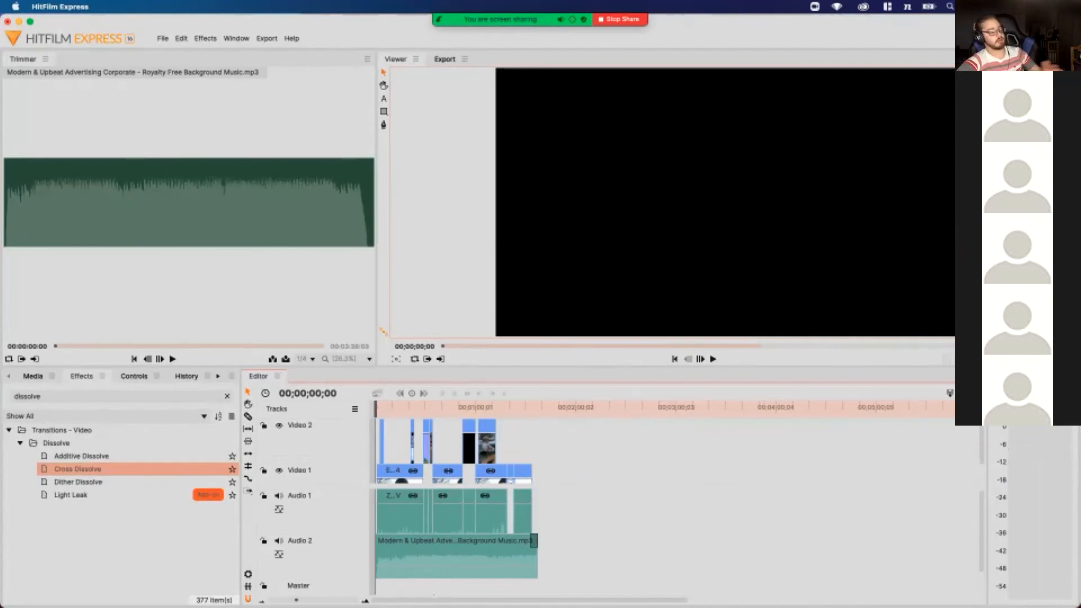
left_click(381, 408)
left_click(412, 408)
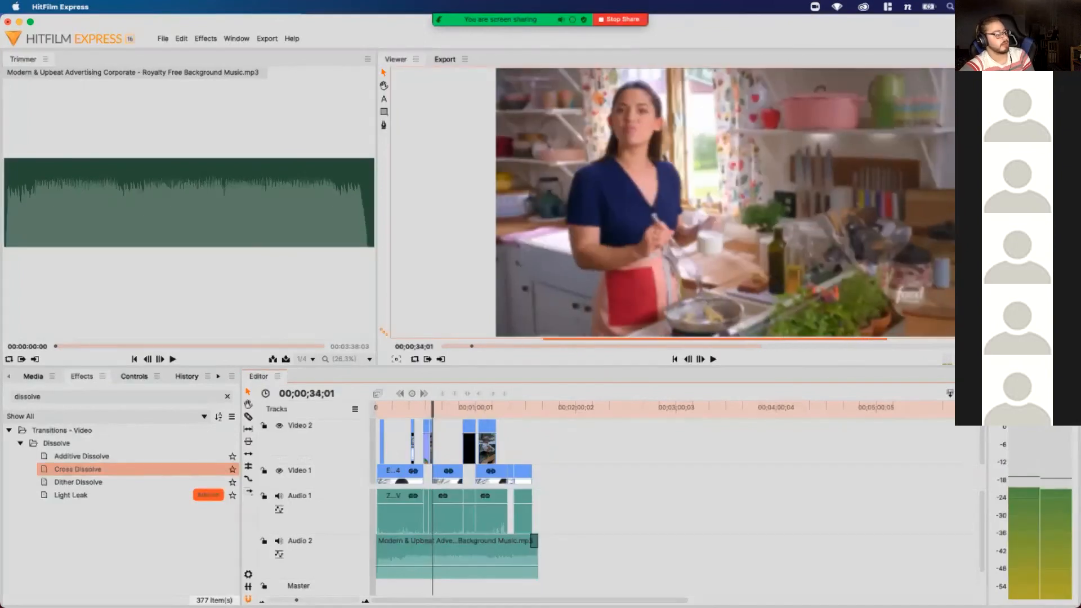
left_click_drag(466, 407, 509, 407)
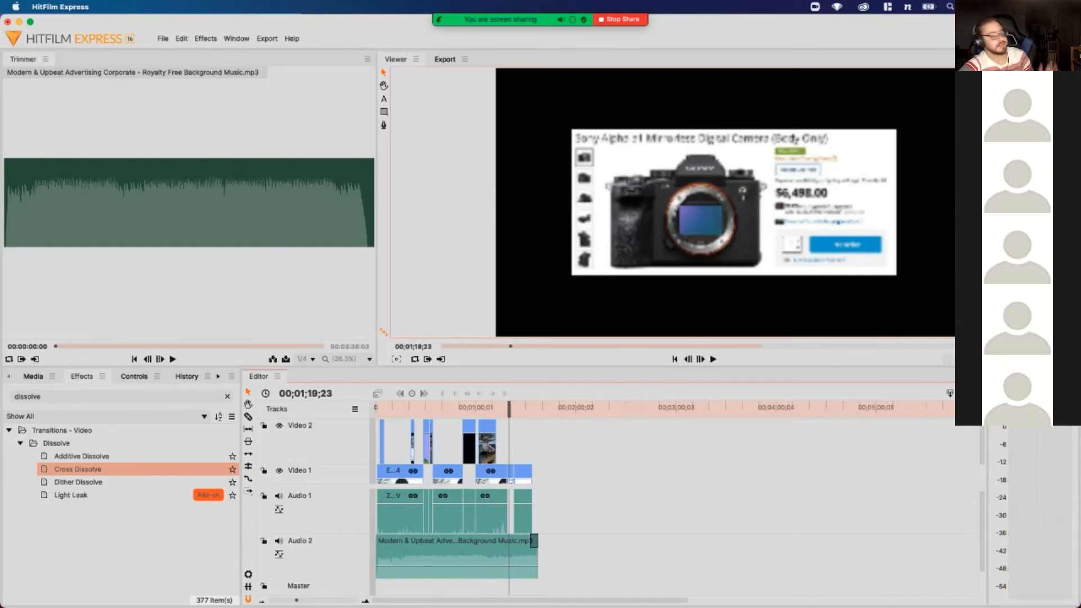
left_click_drag(509, 406, 522, 407)
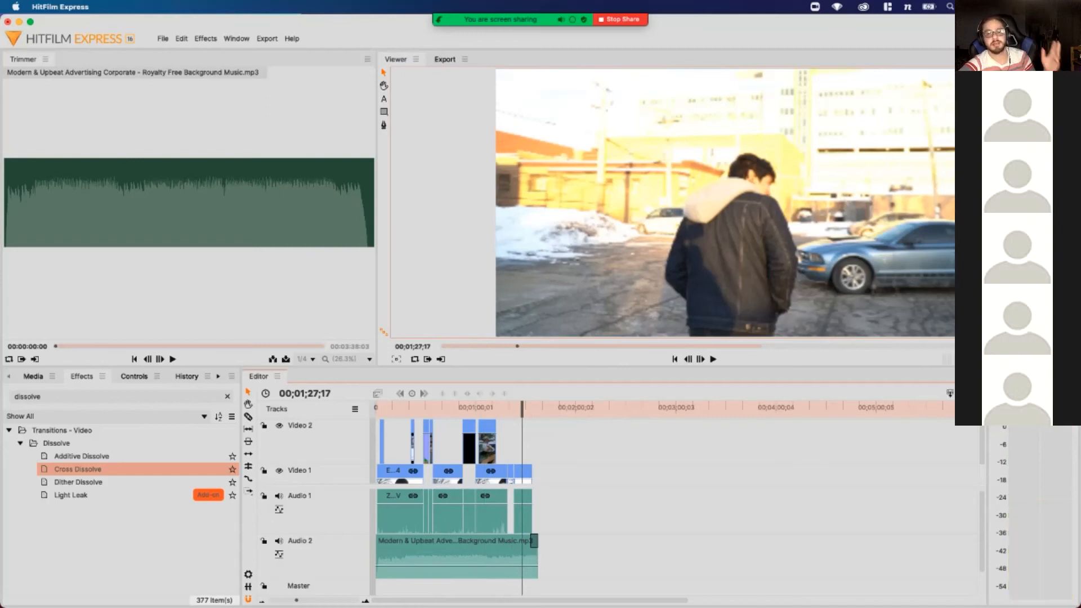
left_click_drag(522, 406, 550, 406)
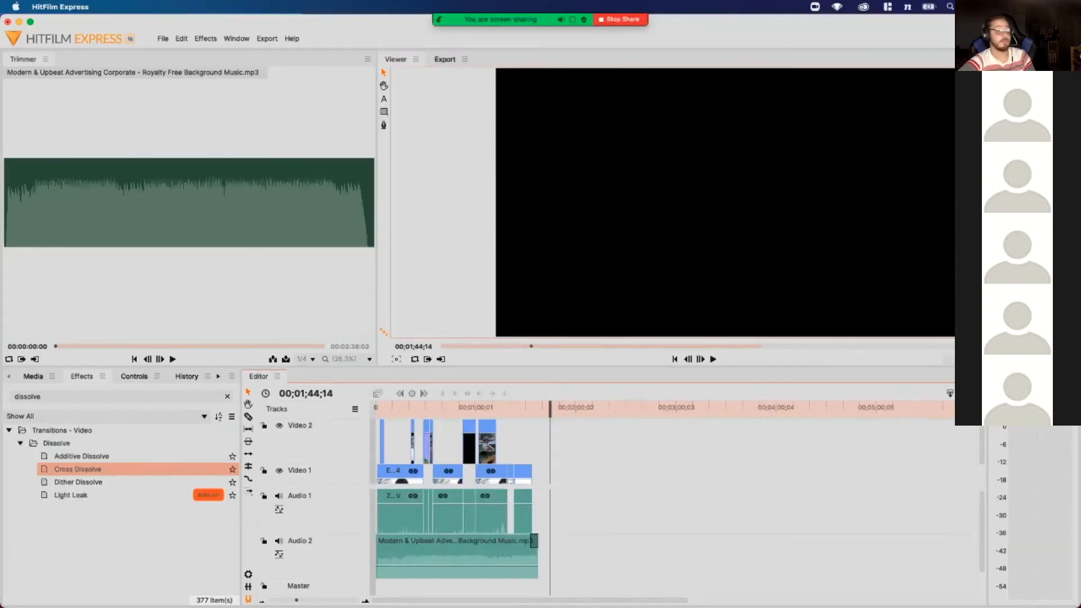
Move the timeline's out point back to just after the end of the background music on Audio 2, at about 00;01;37
scroll(676, 451, "right", 10)
scroll(675, 450, "left", 10)
scroll(675, 451, "right", 1)
scroll(676, 451, "right", 2)
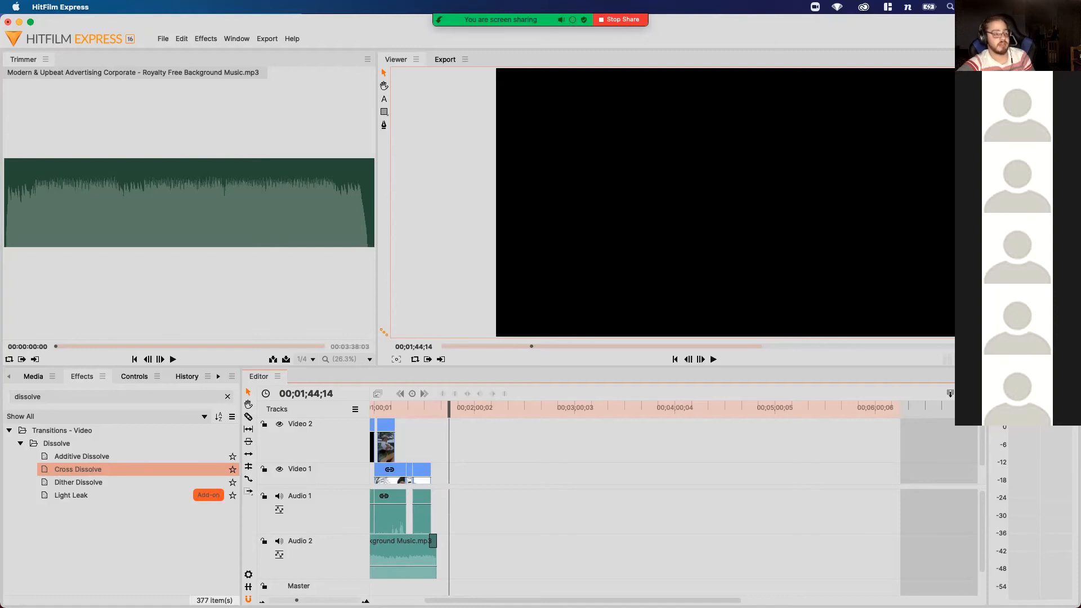
scroll(619, 495, "left", 5)
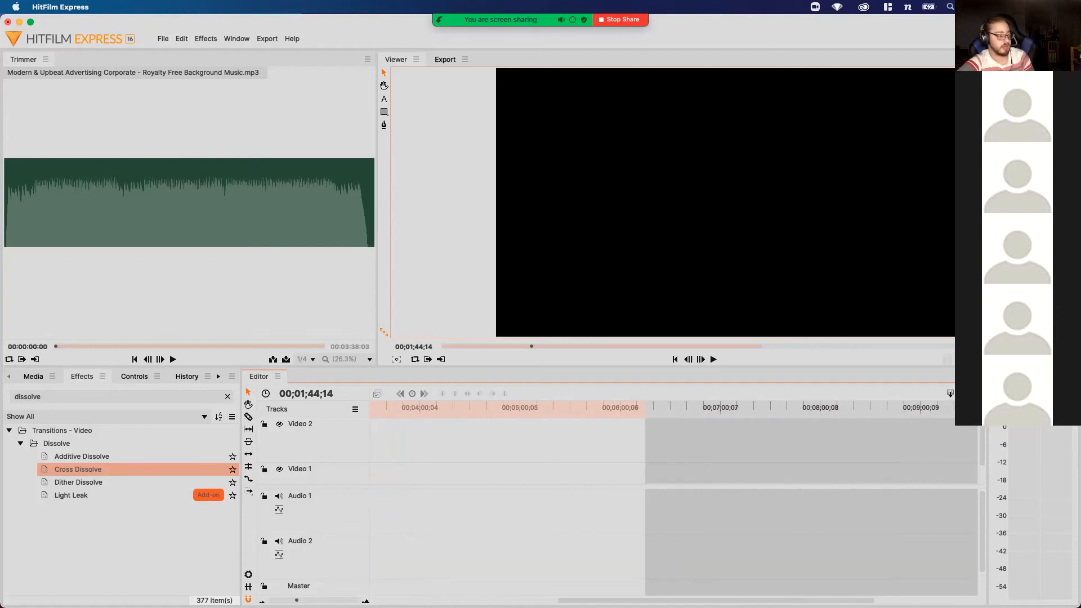
scroll(620, 495, "right", 3)
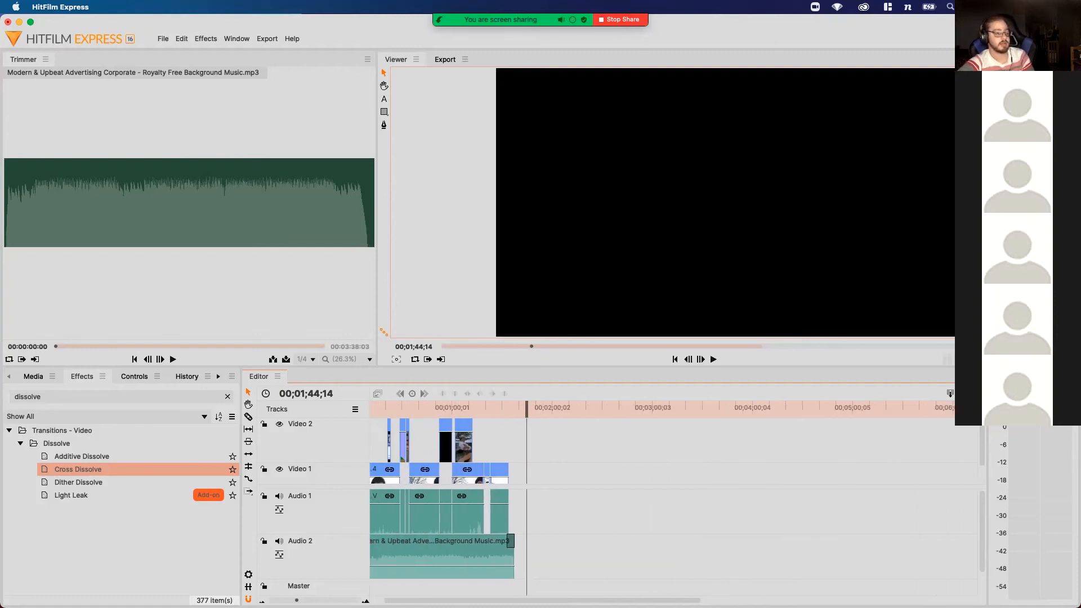
scroll(619, 495, "left", 1)
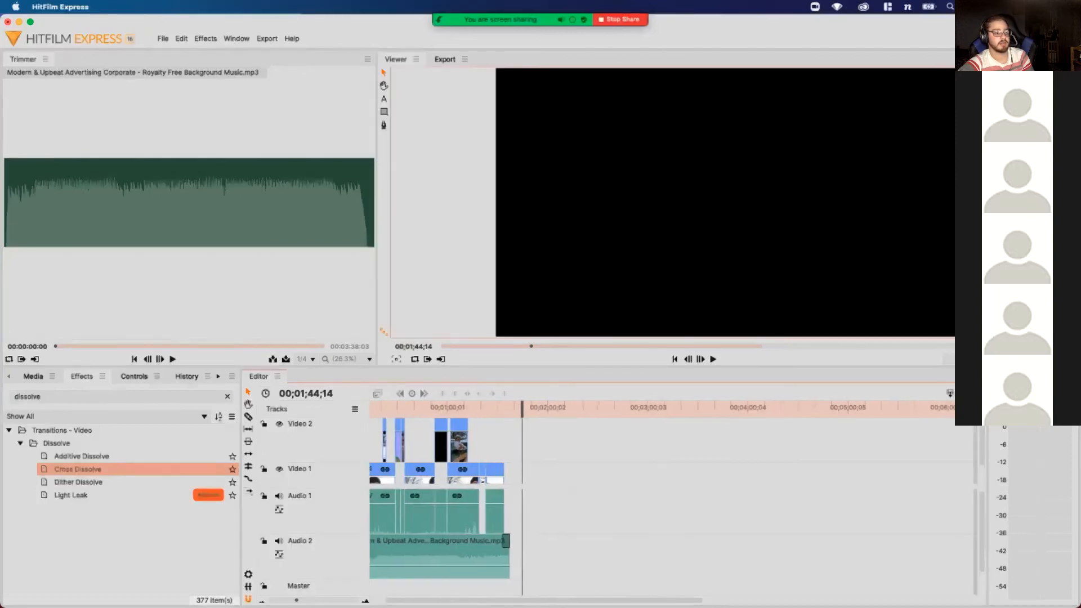
scroll(619, 496, "right", 10)
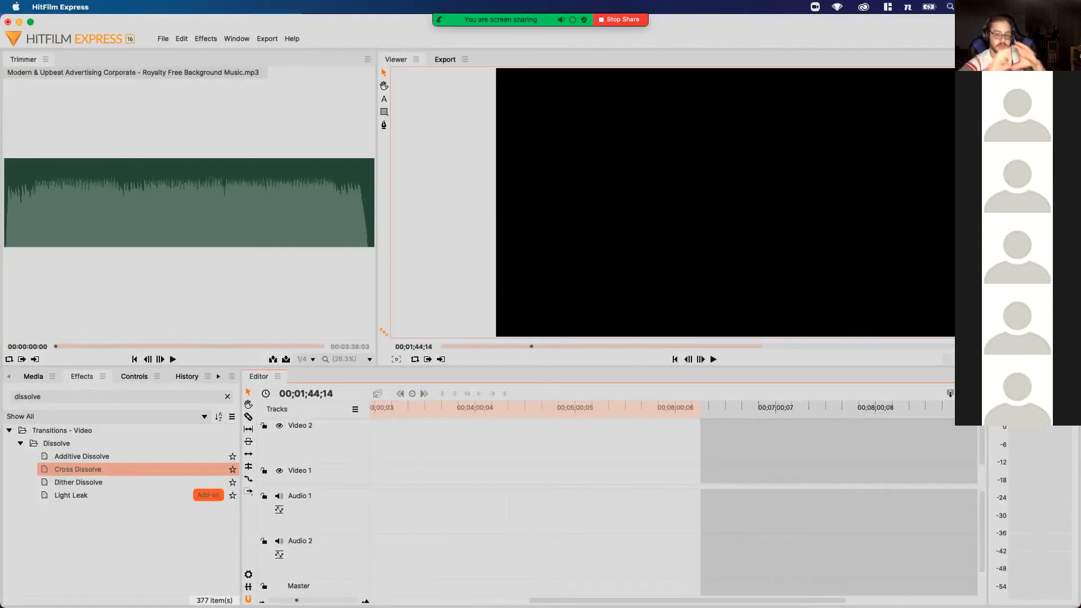
mouse_move(700, 555)
left_mouse_down()
mouse_move(372, 554)
mouse_move(541, 555)
left_mouse_up()
left_click_drag(297, 600, 329, 600)
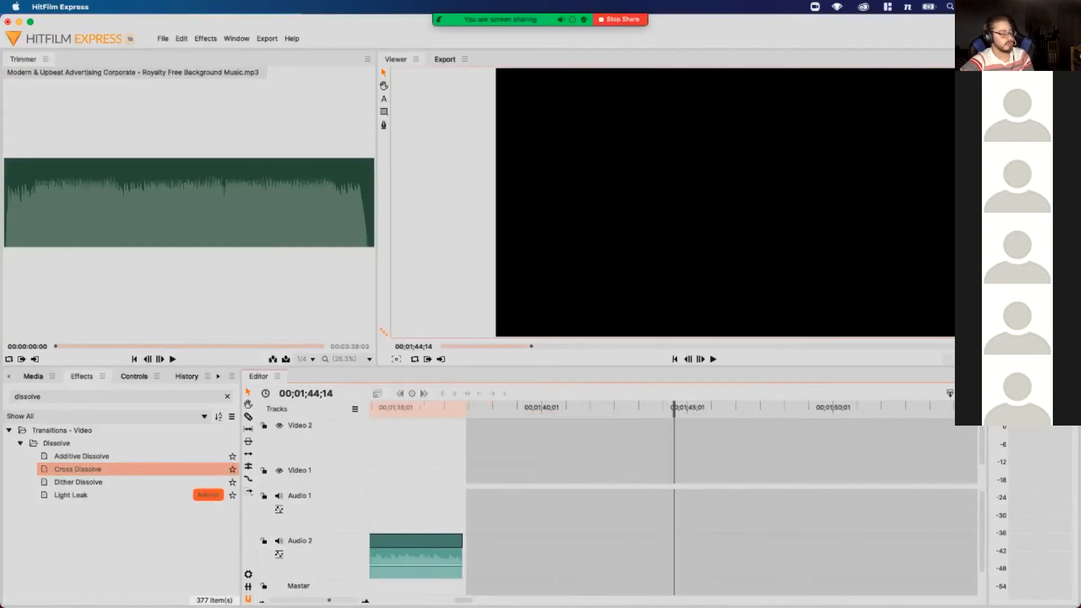
scroll(676, 507, "left", 3)
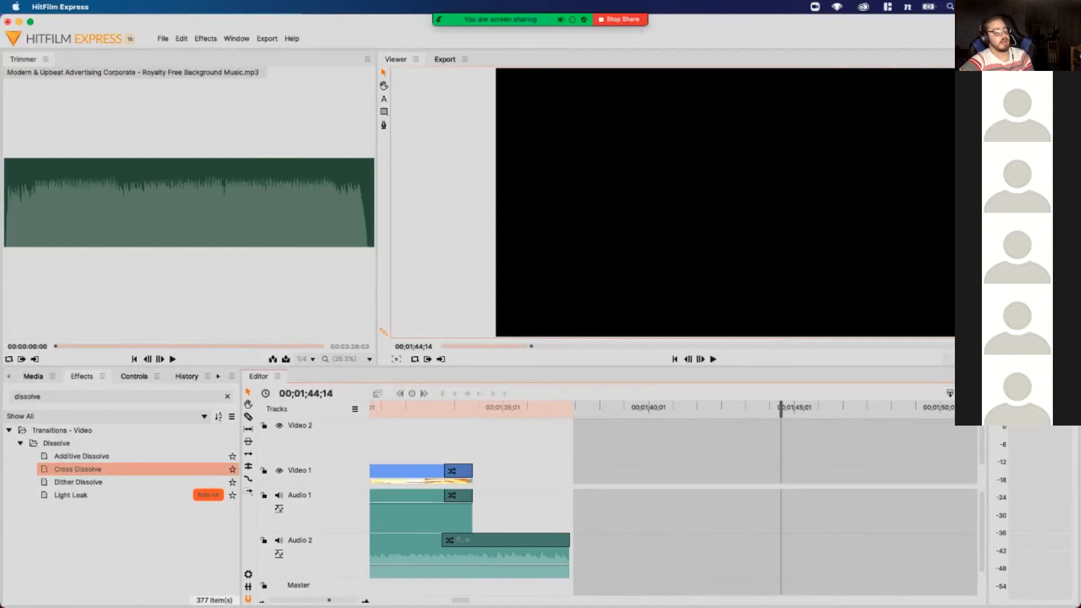
scroll(675, 507, "left", 2)
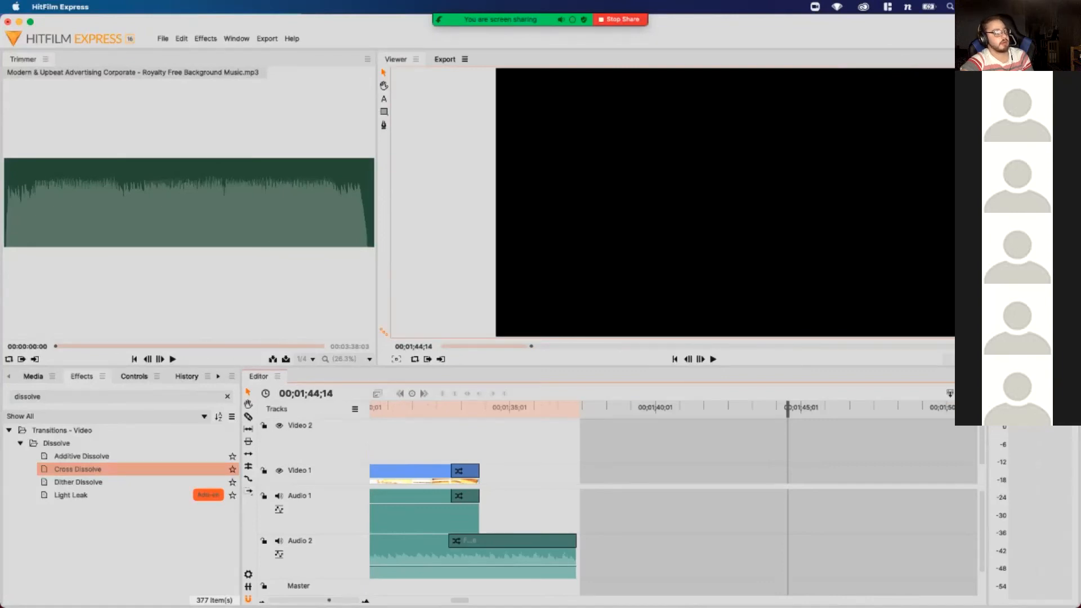
Open the export queue and choose Facebook 720p HD as the default preset
left_click(445, 60)
left_click(690, 104)
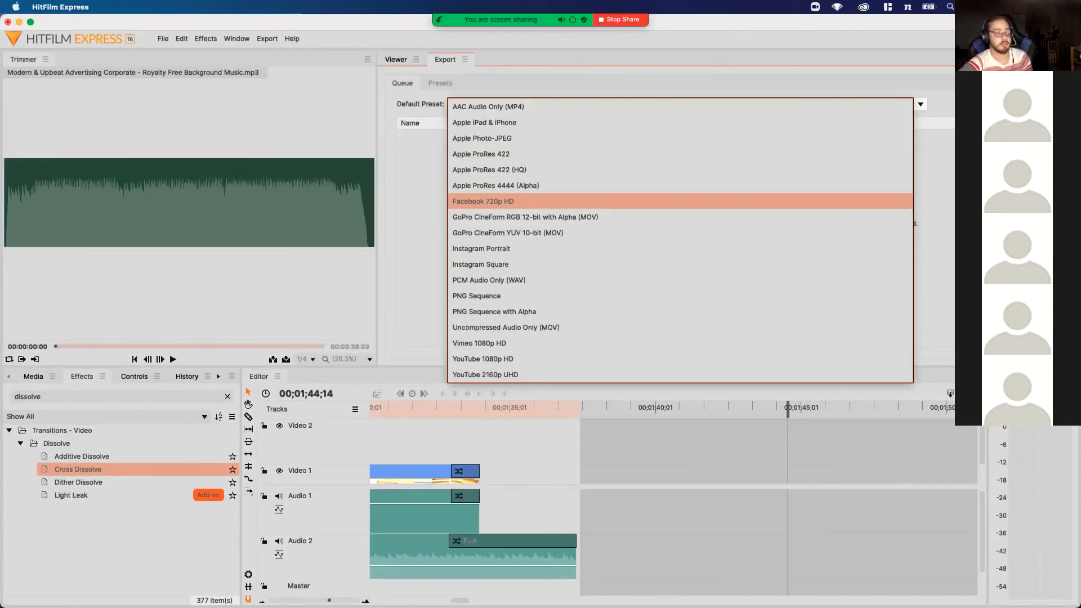
key("Return")
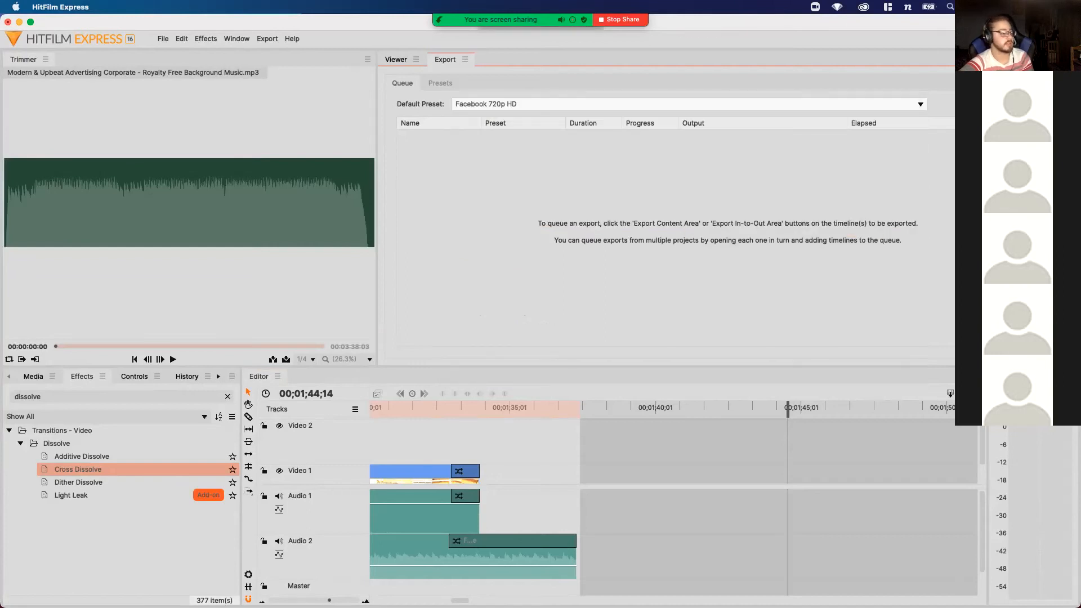
Look over the clips along the timeline and place the playhead at 00;01;35;17, near the end of the music
scroll(673, 507, "left", 10)
scroll(673, 506, "left", 20)
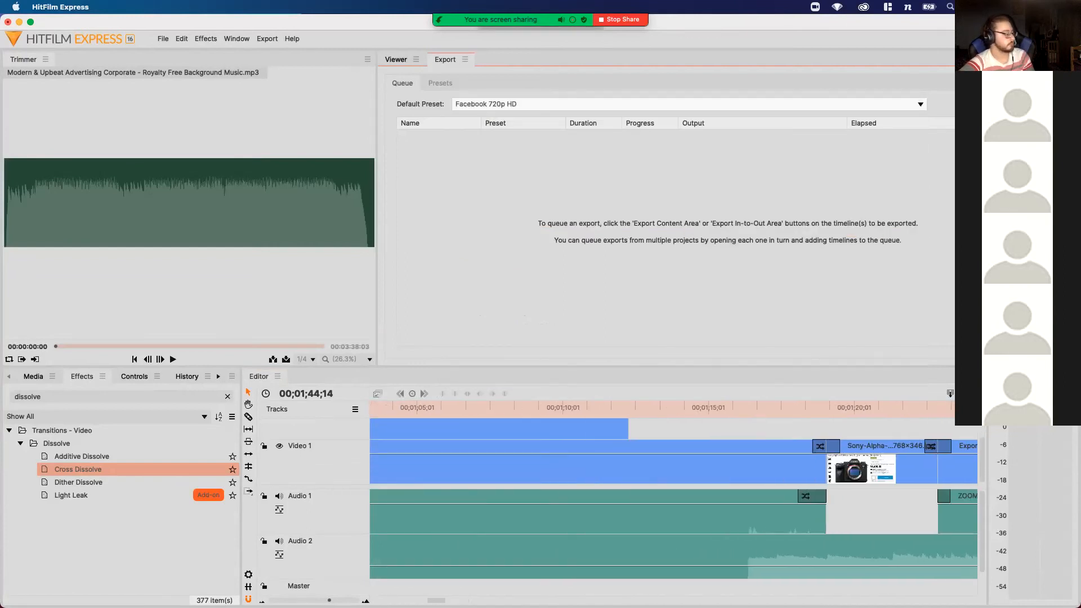
scroll(673, 507, "right", 5)
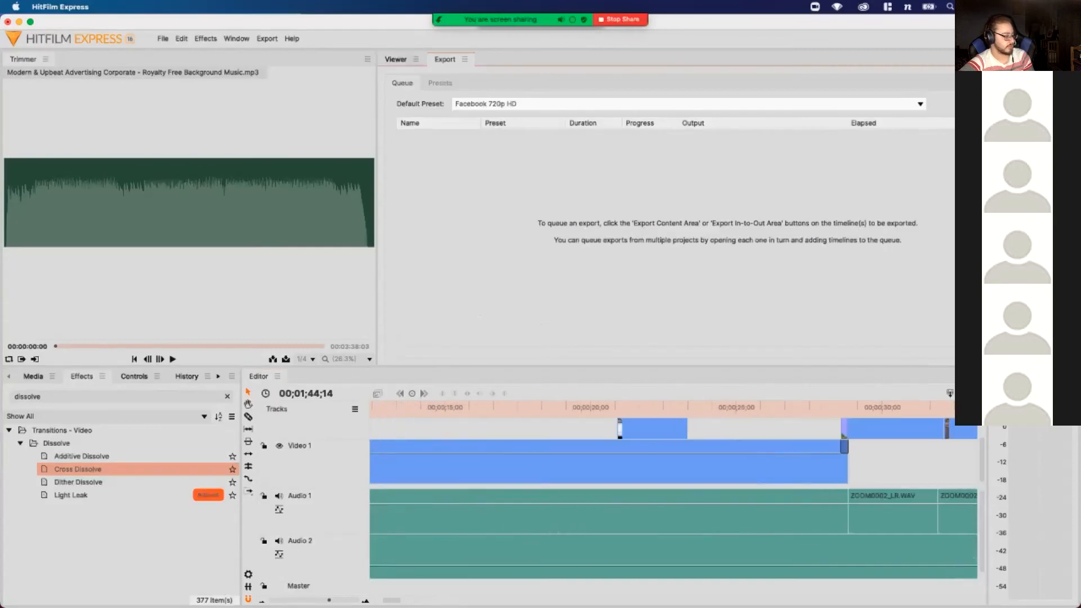
scroll(673, 506, "up", 1)
scroll(673, 507, "right", 15)
scroll(673, 507, "down", 1)
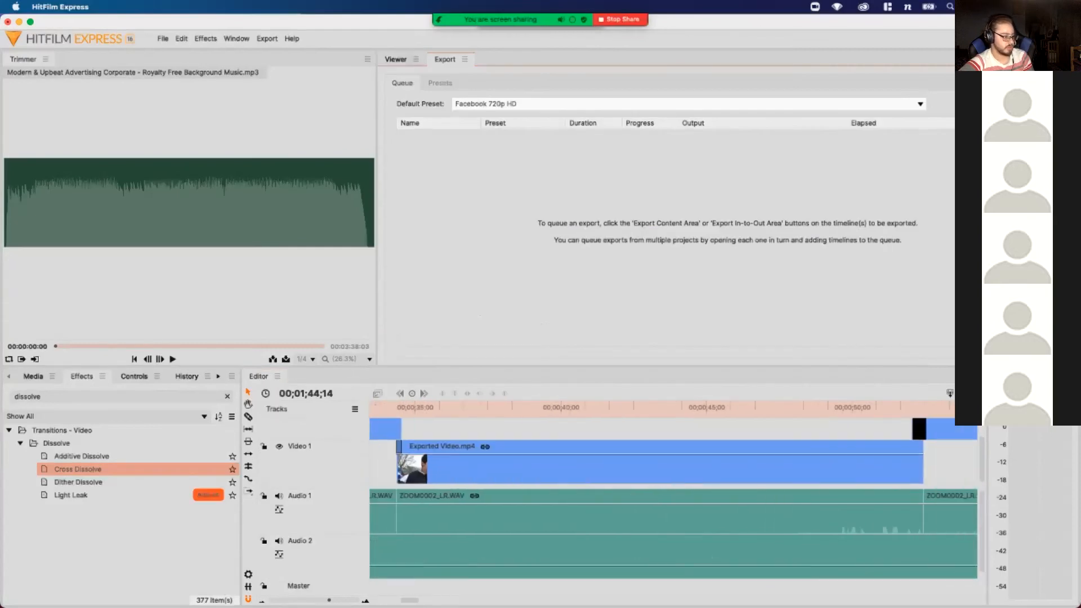
scroll(673, 506, "right", 6)
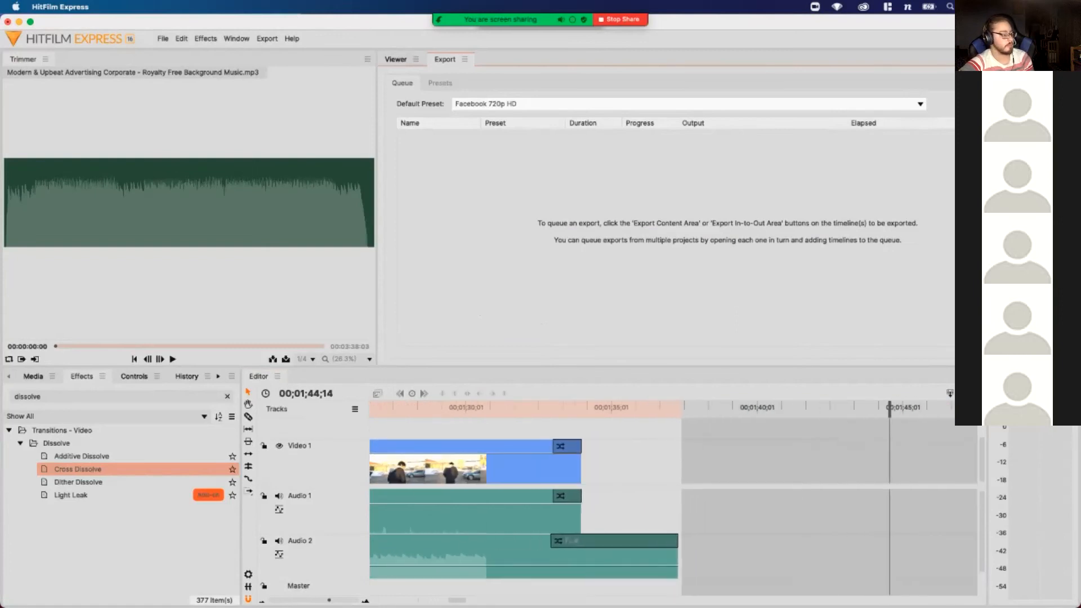
left_click_drag(579, 409, 631, 409)
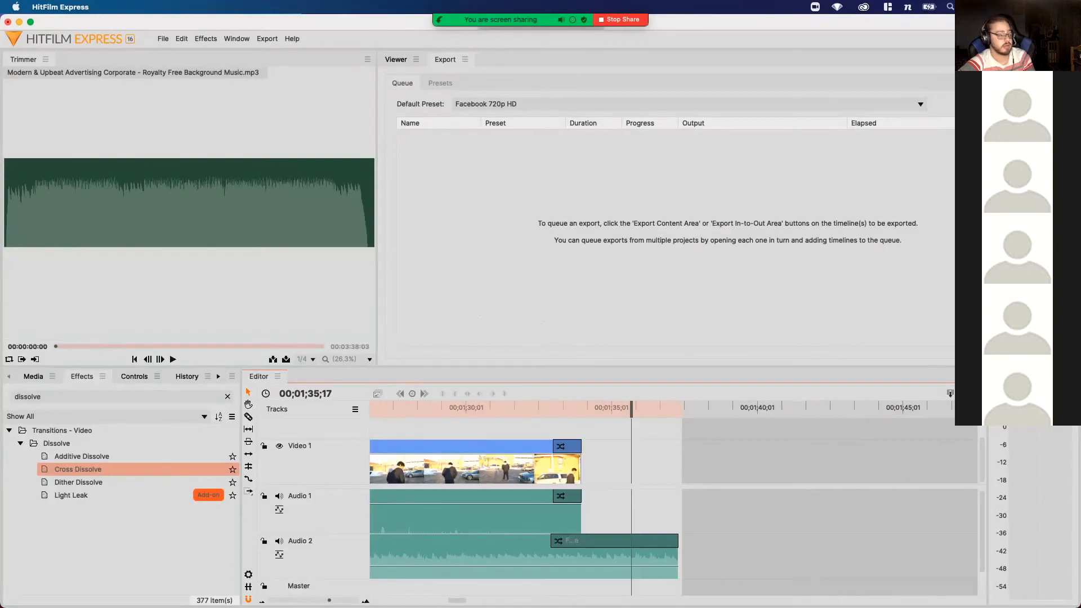
Export the timeline contents immediately with the Facebook 720p HD preset as Editor.mp4 in the HitFilm Express folder
left_click(950, 393)
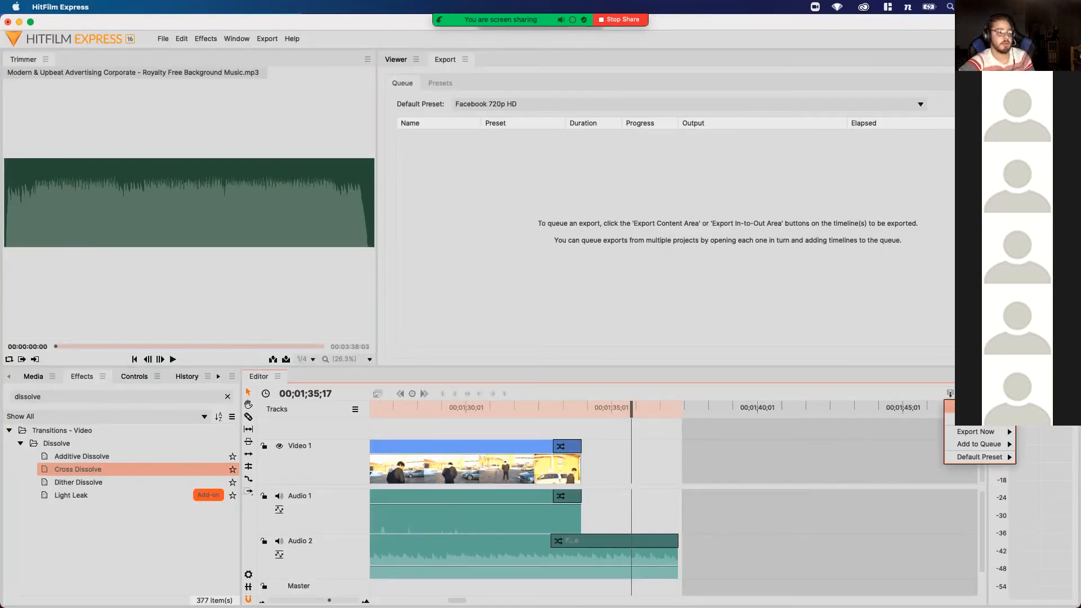
mouse_move(976, 432)
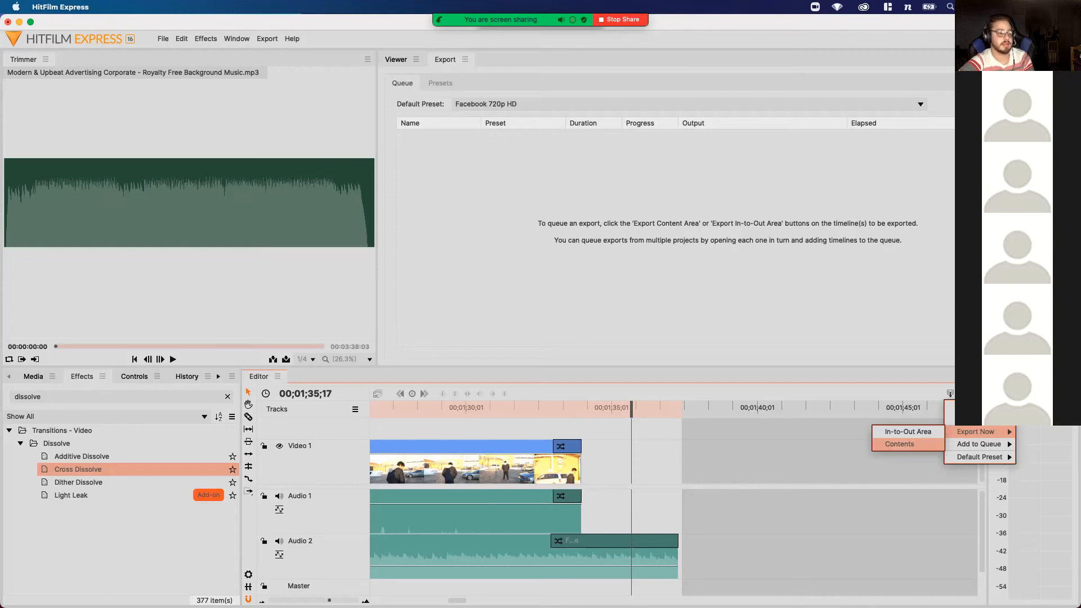
left_click(899, 443)
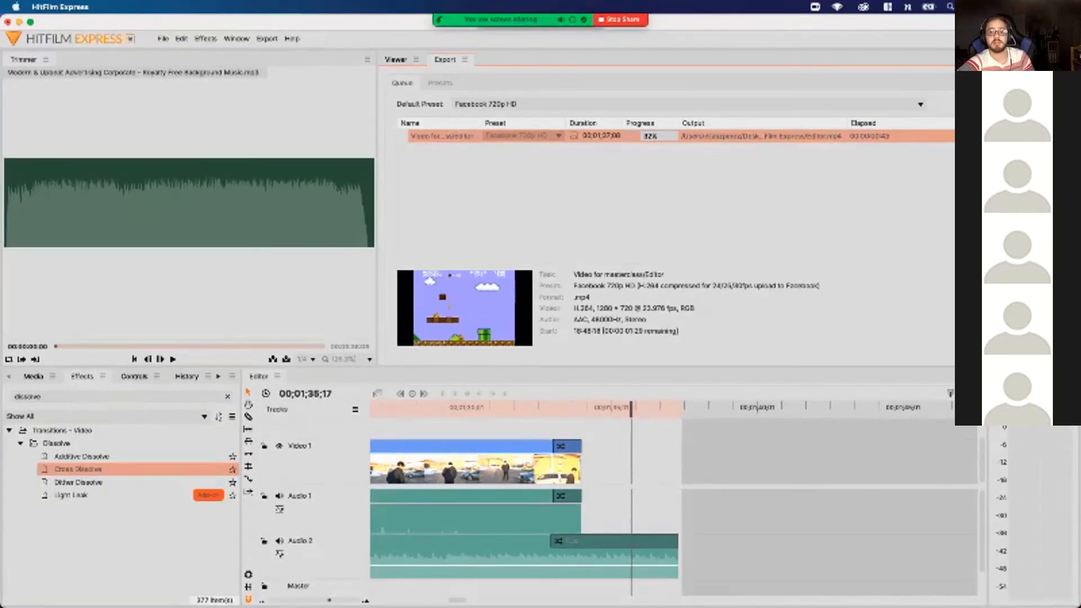
Switch to Finder, place the HitFilm Express folder window below the export queue, select Editor.mp4, and return to HitFilm Express
key("super+Tab")
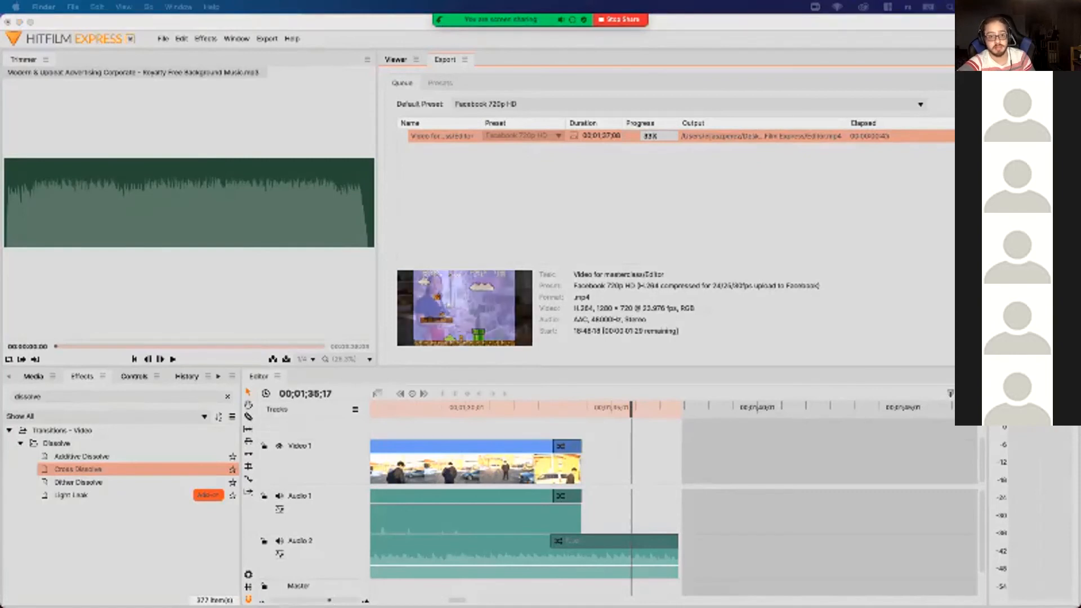
left_click_drag(1070, 332, 844, 281)
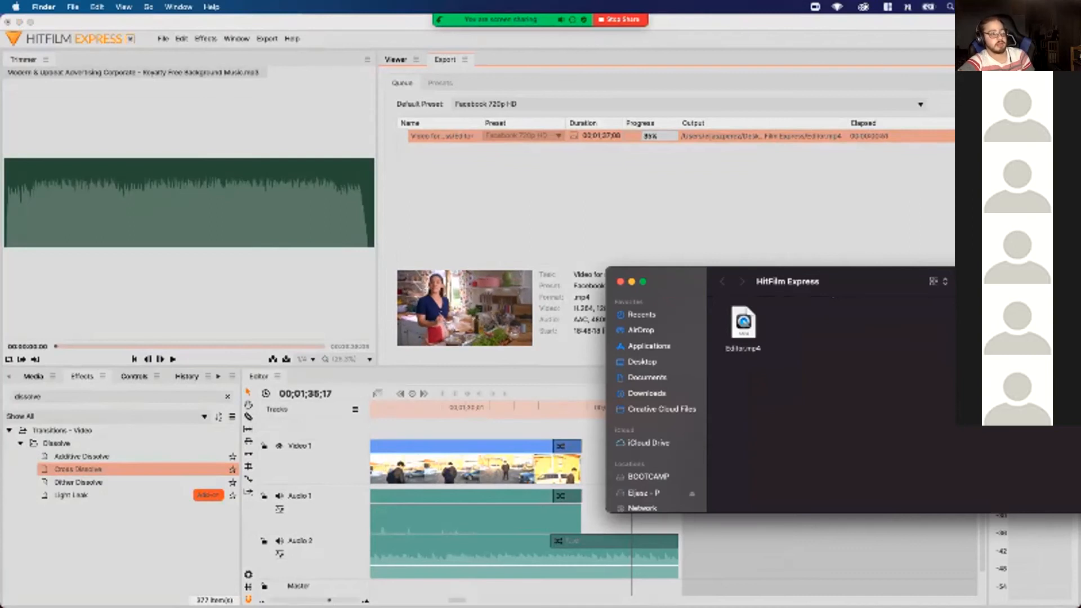
left_click_drag(845, 281, 802, 274)
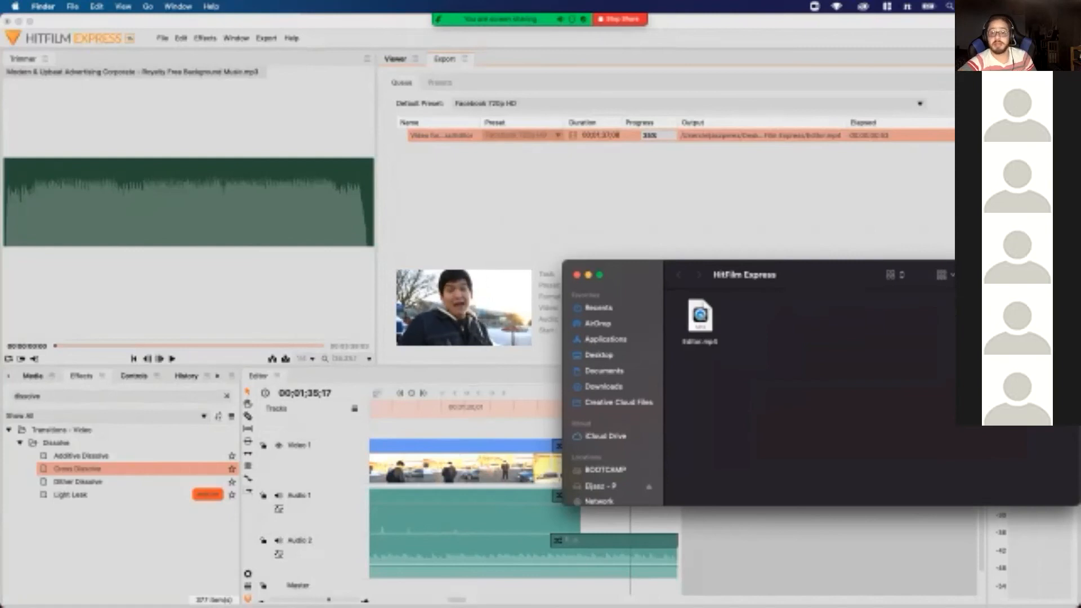
left_click_drag(801, 274, 780, 361)
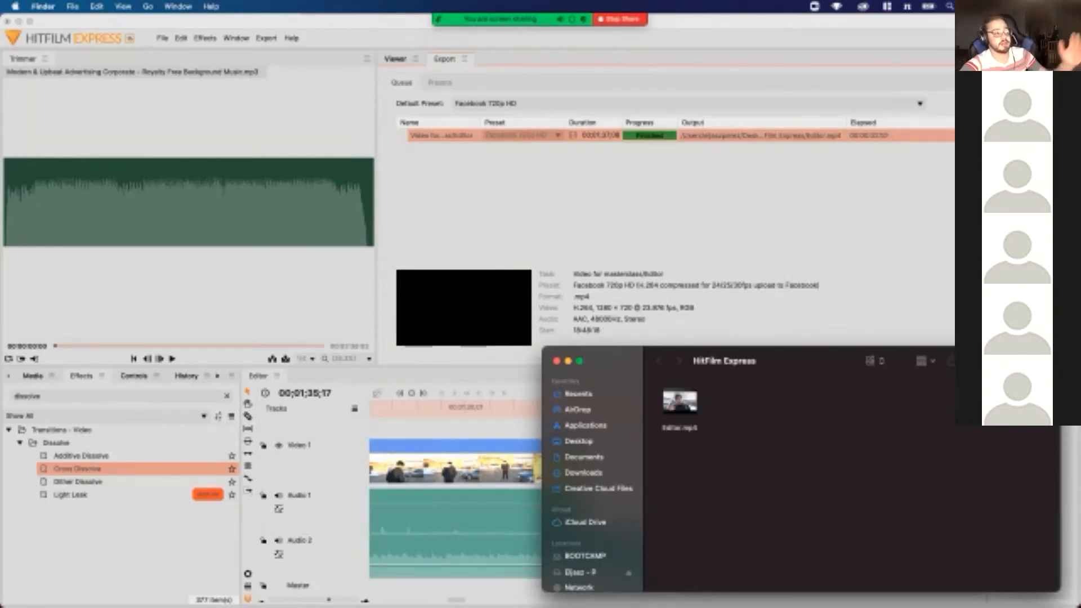
left_click(680, 402)
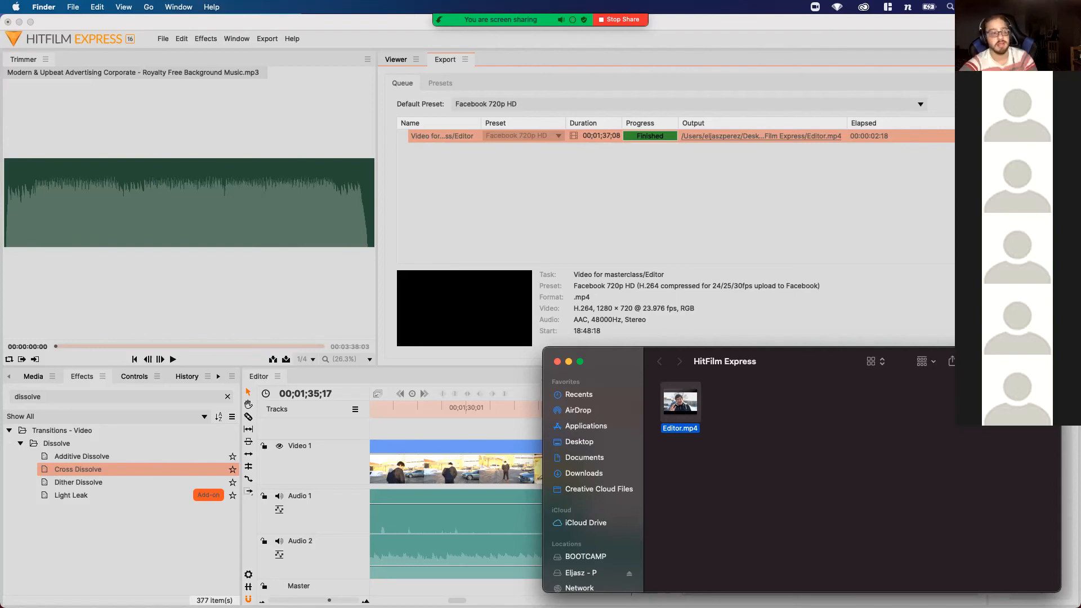
key("super+Tab")
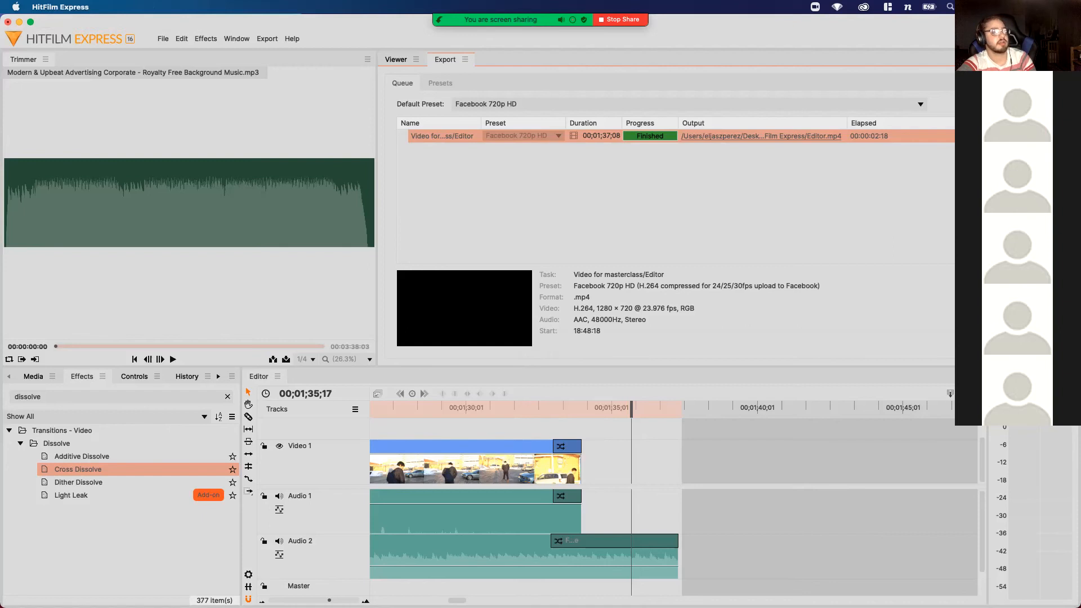
Remove the finished tasks from the export queue and return to the video viewer
right_click(902, 137)
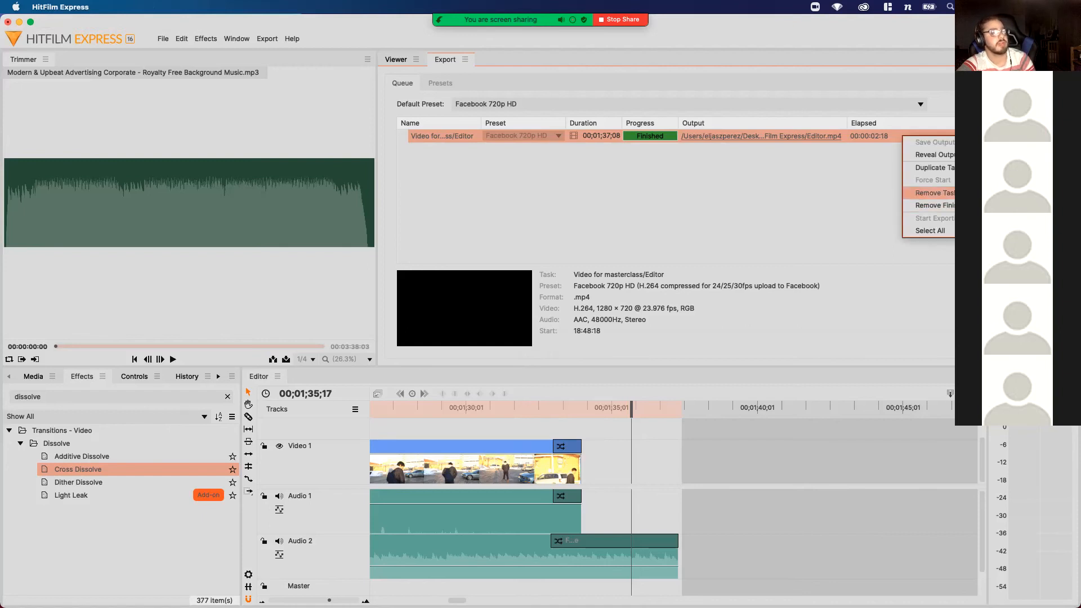
left_click(934, 205)
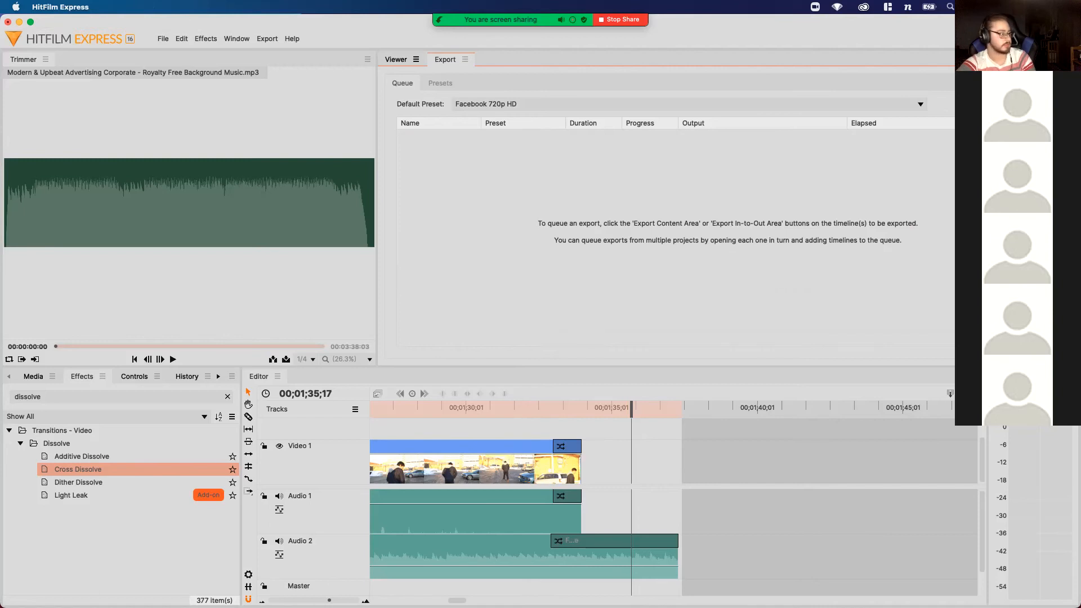
left_click(397, 59)
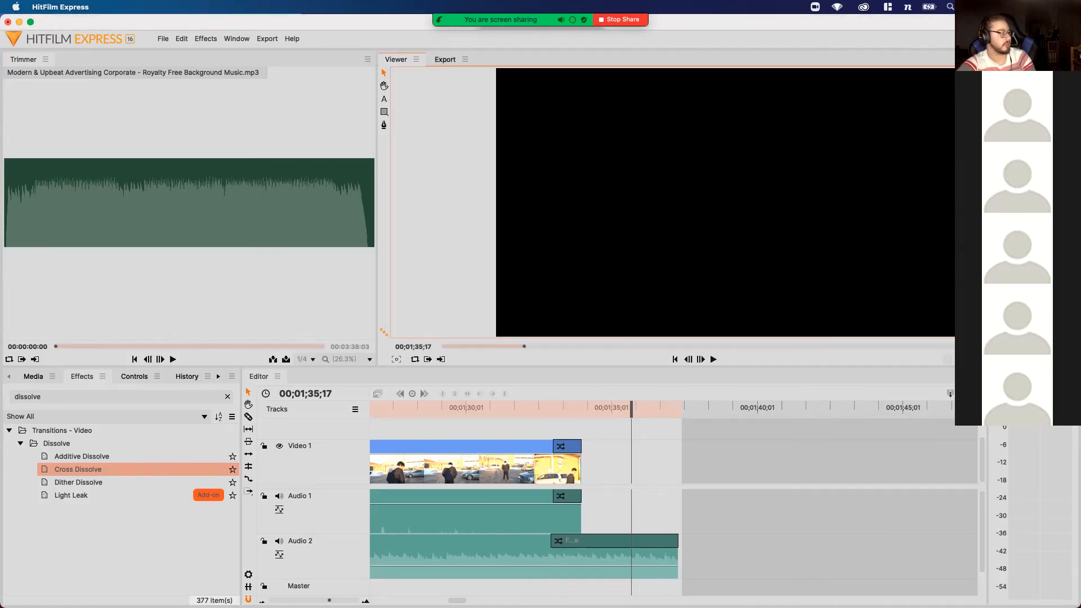
left_click(162, 38)
left_click(180, 104)
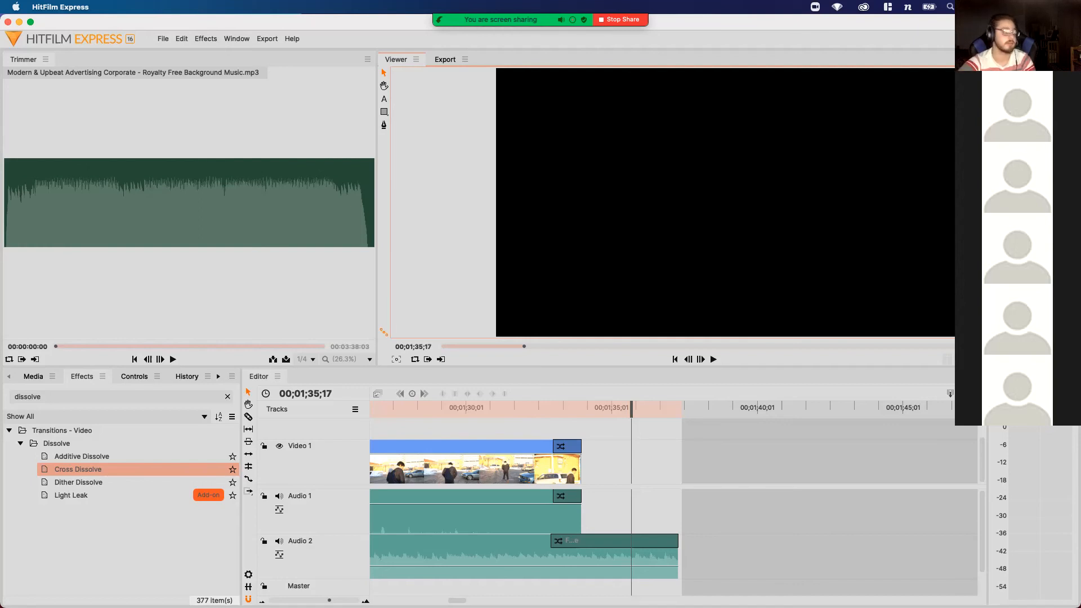
Minimise HitFilm Express, open the exported Editor.mp4 in QuickTime Player, and play it full screen
key("super+m")
left_click(680, 402)
double_click(680, 402)
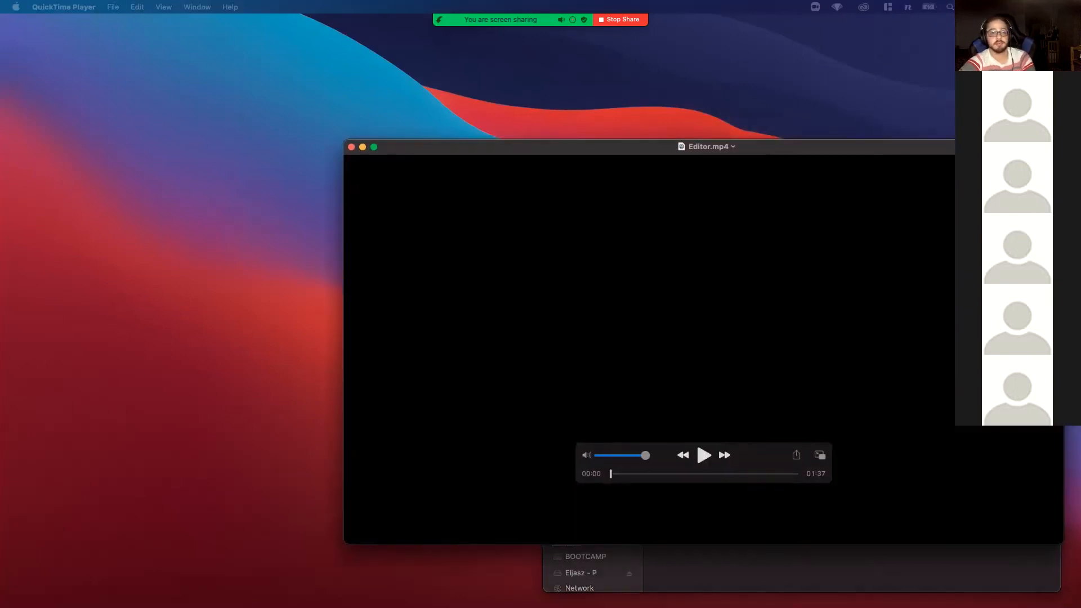
left_click(132, 109)
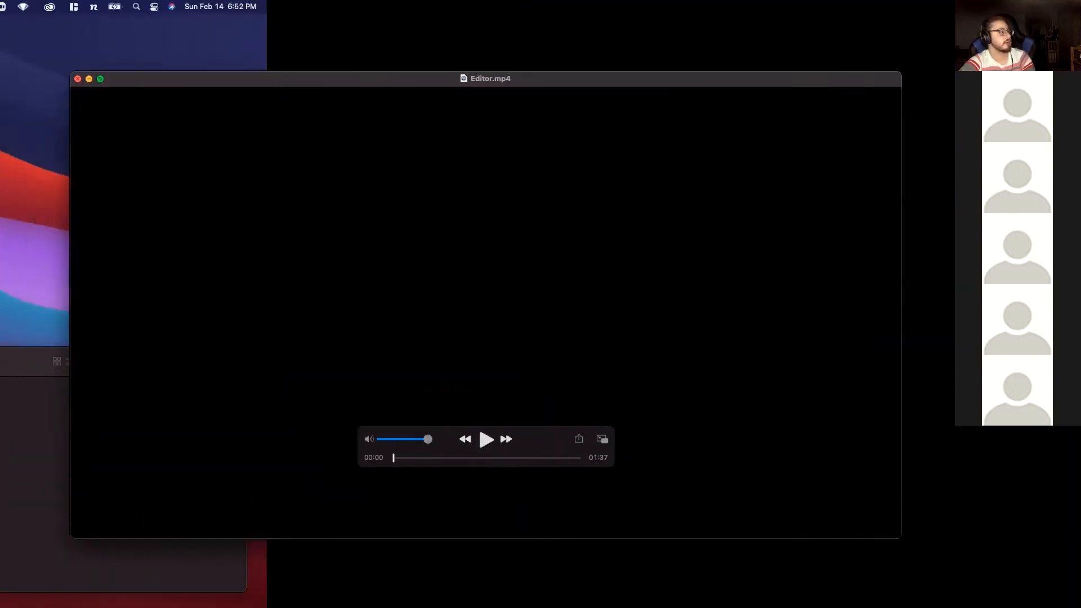
key("space")
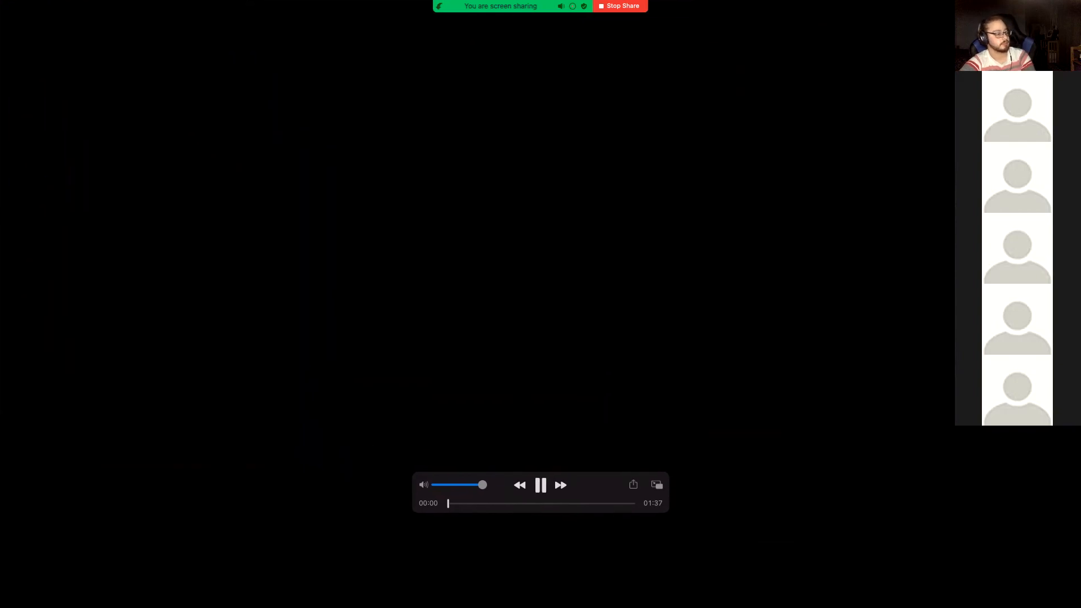
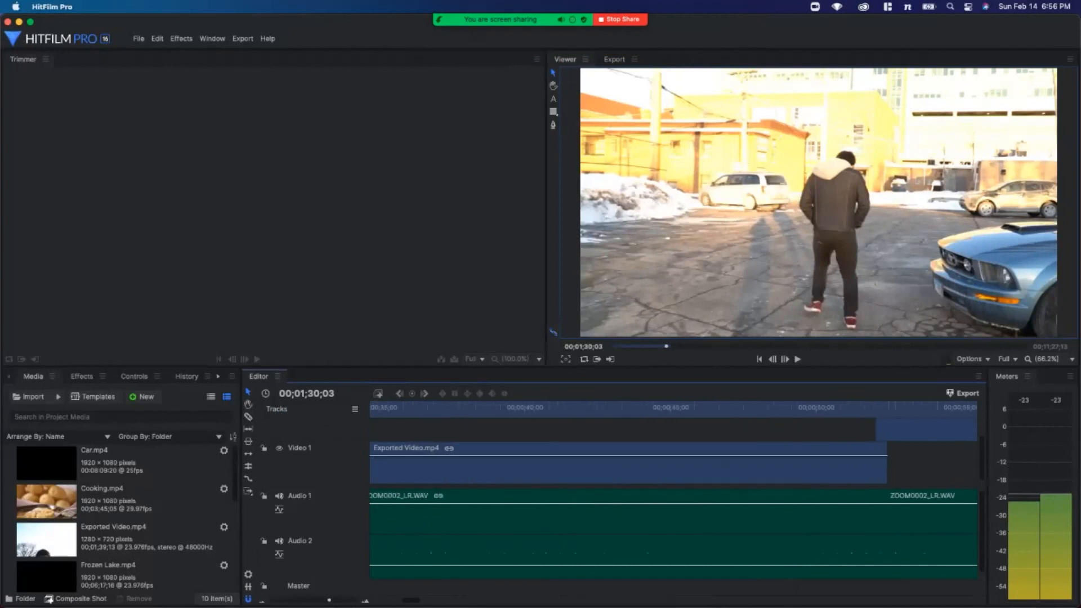
Return to the timeline's beginning, play to the name title on Video 2, and place the playhead at 00;00;02;21
scroll(673, 456, "right", 2)
scroll(674, 456, "left", 10)
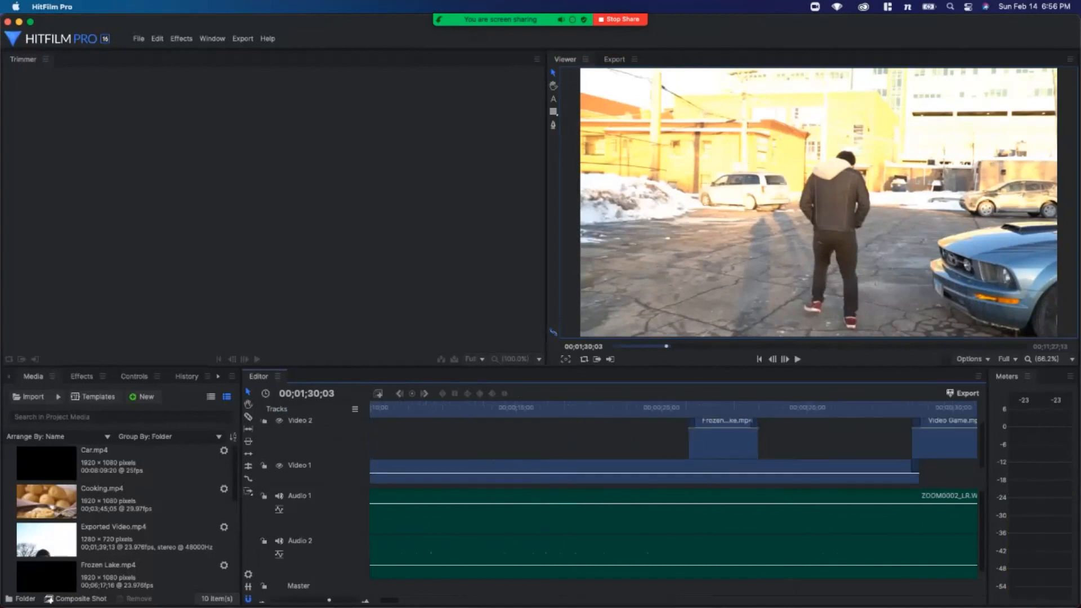
key("Home")
key("space")
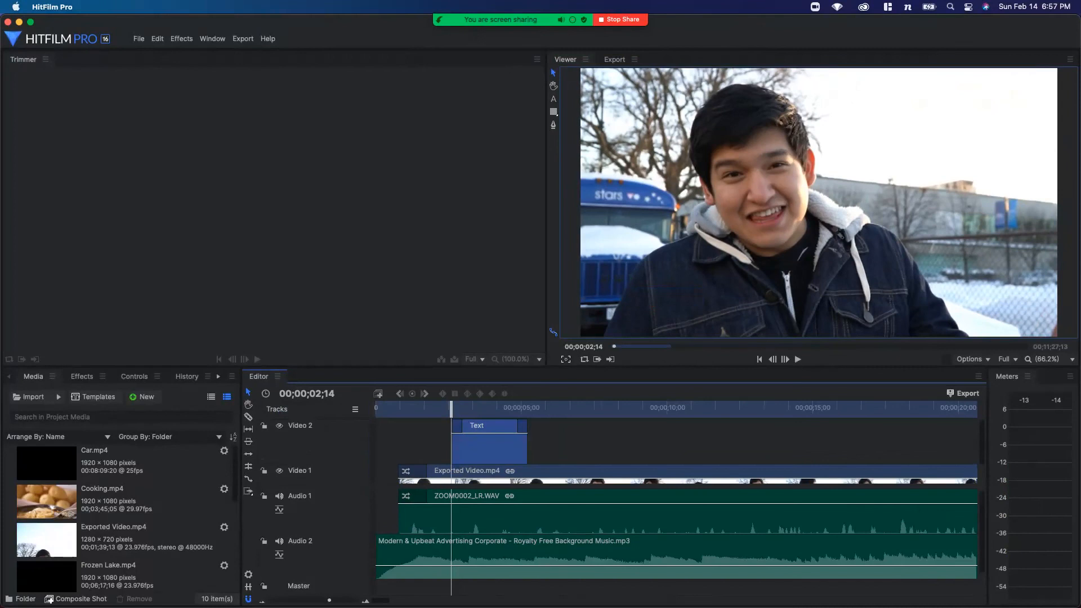
mouse_move(540, 20)
key("Right")
key("Right")
key("Right")
key("Right")
key("Right")
key("Right")
key("Right")
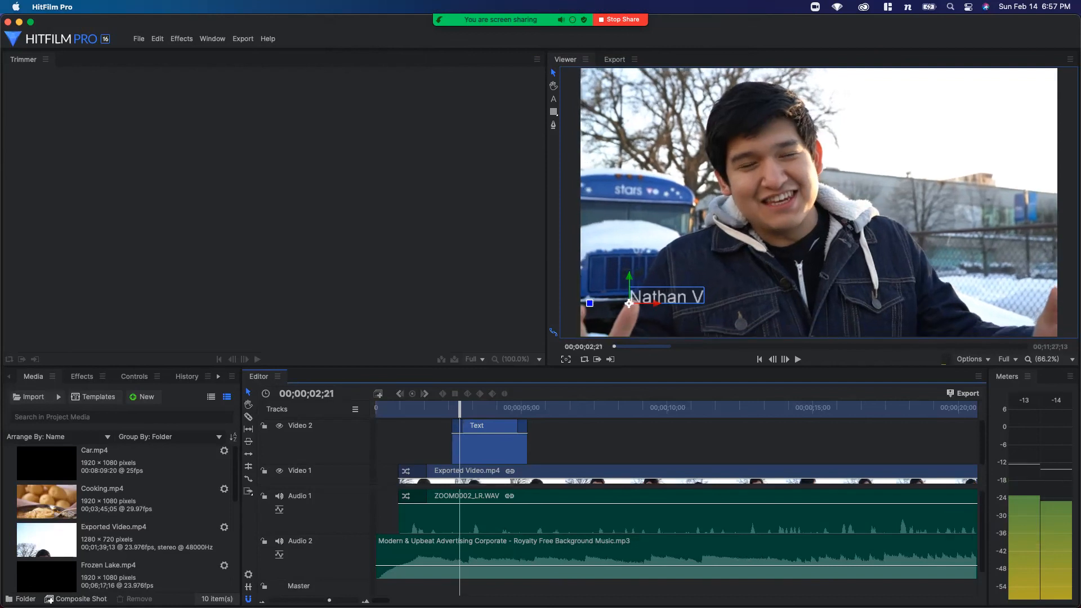
Delete the transitions at both ends of the Text clip on Video 2
left_click(456, 426)
key("Delete")
left_click(522, 426)
key("Delete")
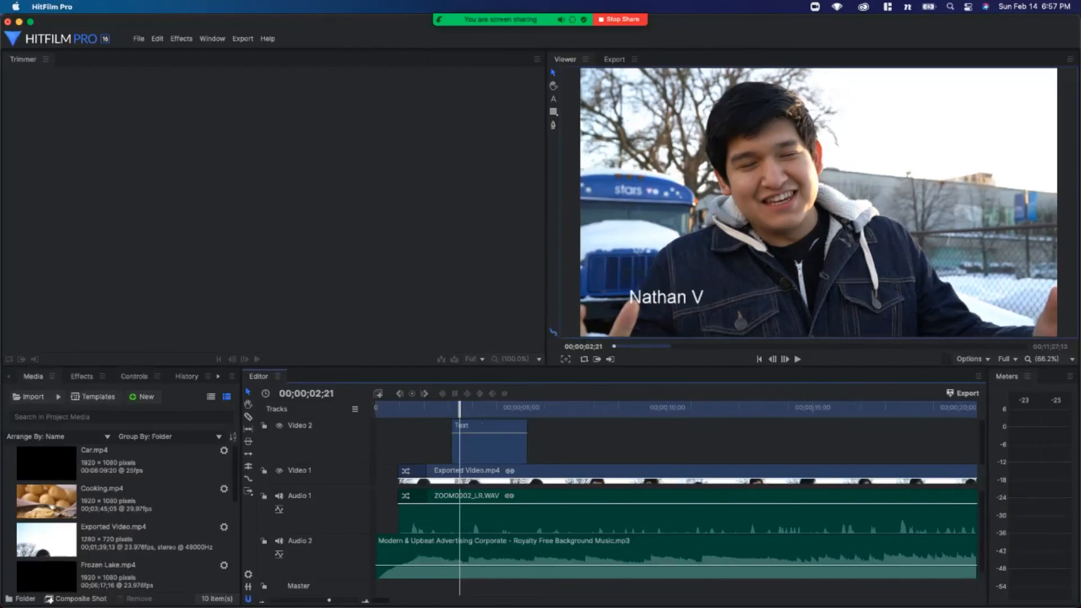
Show the Text clip's controls and enable Position keyframing at 00;00;02;21, keeping the title at its current spot
left_click(488, 448)
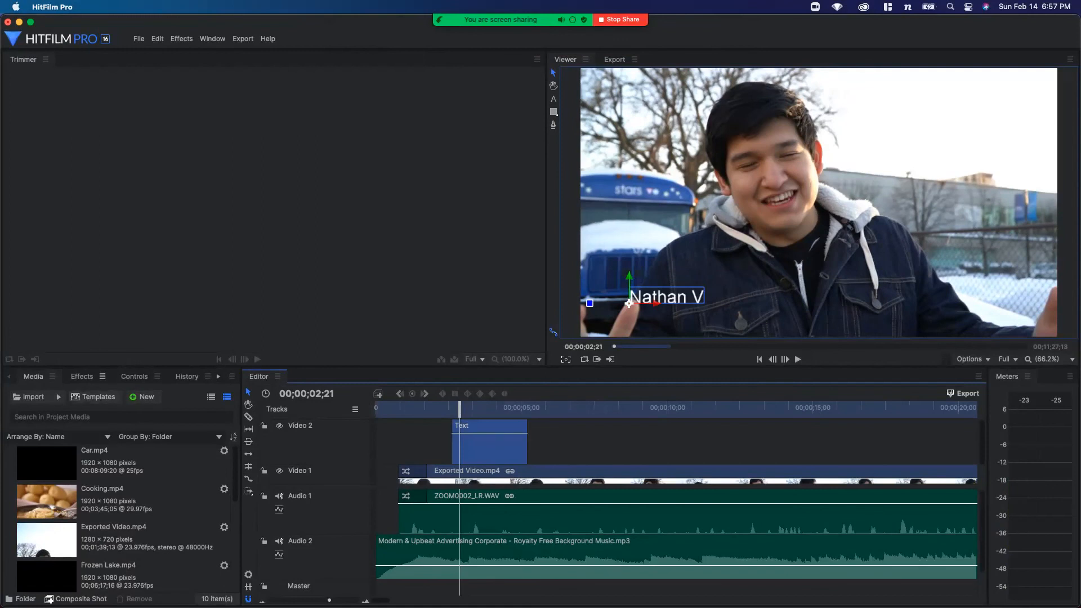
left_click(134, 376)
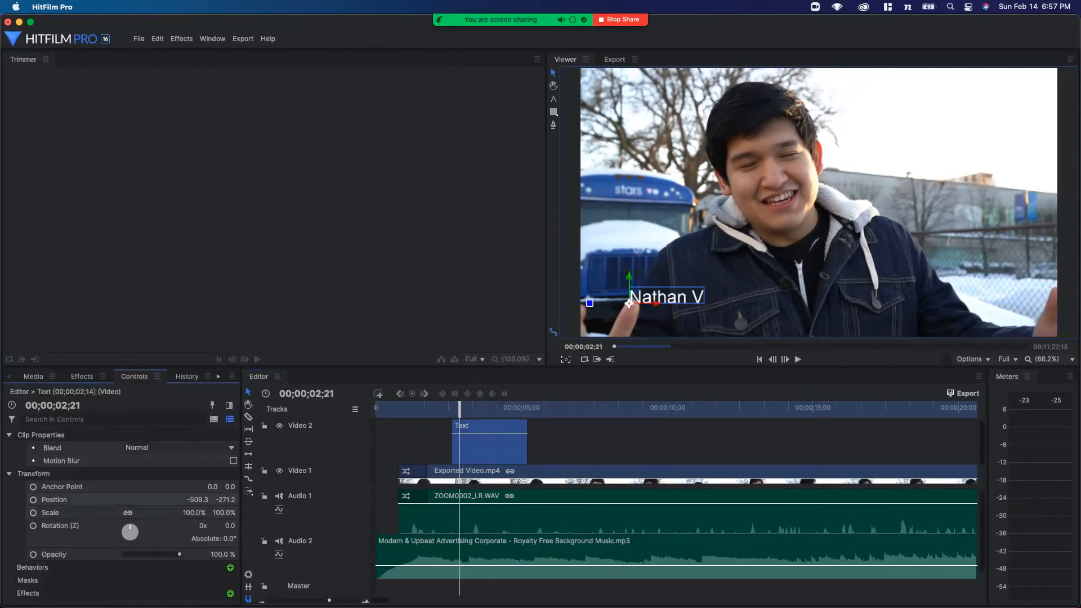
left_click(33, 500)
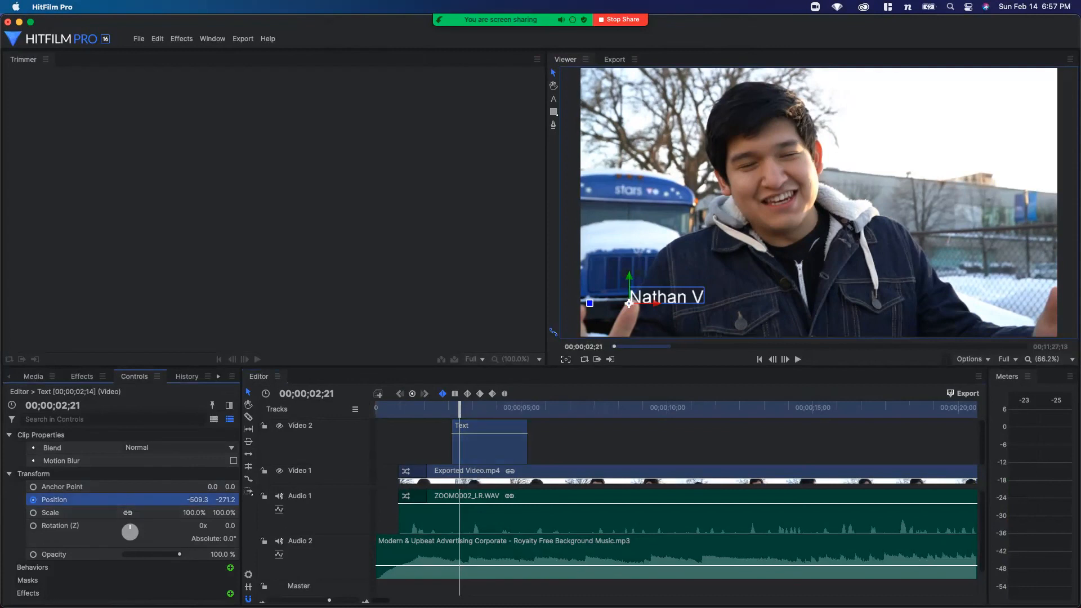
mouse_move(629, 303)
left_mouse_down()
mouse_move(565, 303)
mouse_move(629, 303)
left_mouse_up()
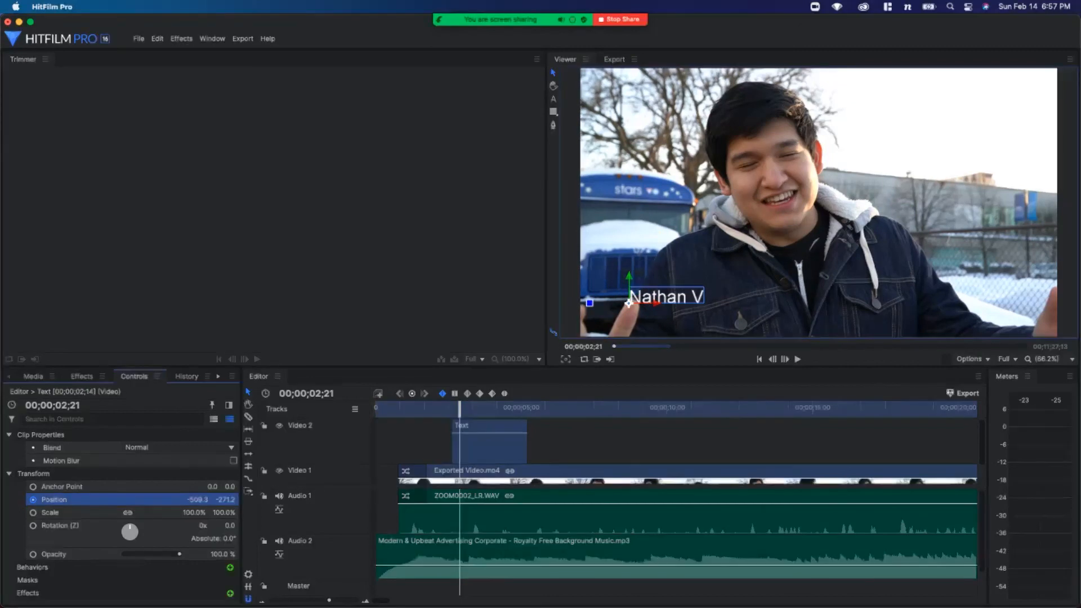
Keyframe the title outside the frame at 00;00;02;14 with X position -1240.3, and return to 00;00;02;21
key("space")
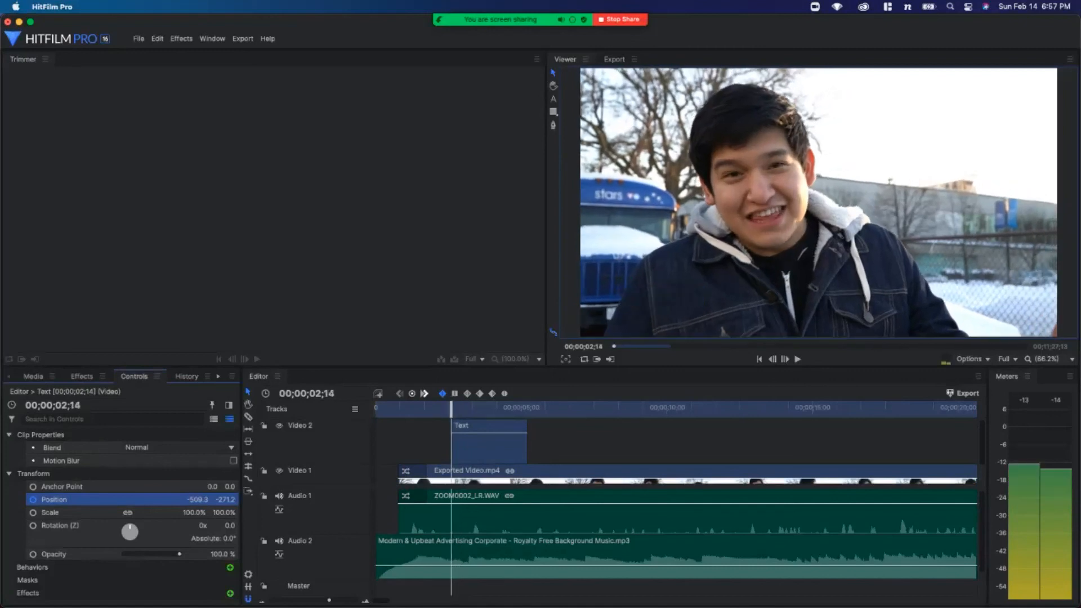
left_click_drag(197, 499, 11, 499)
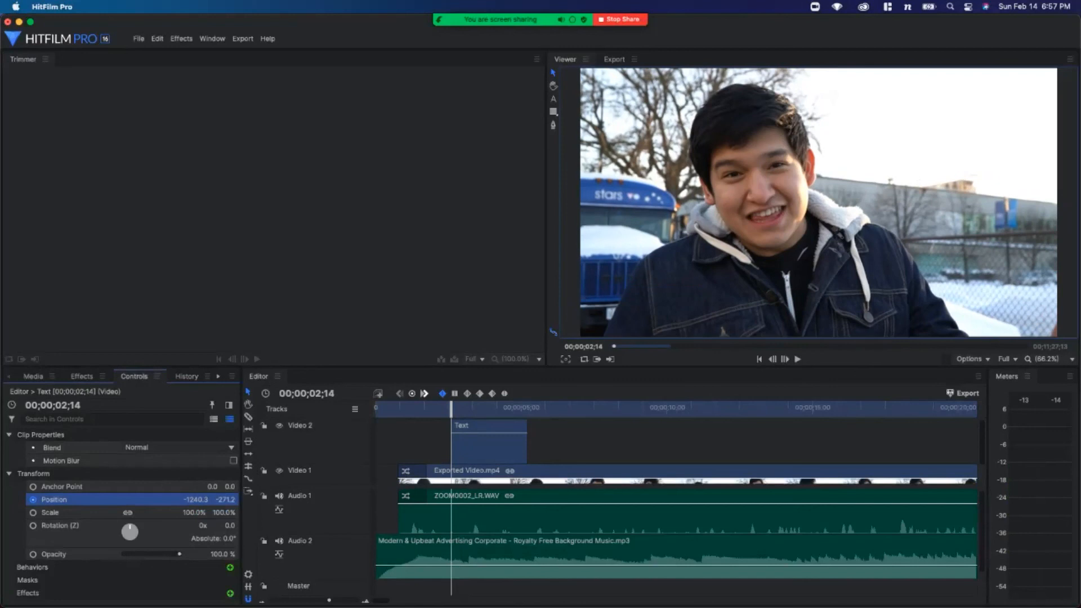
key("space")
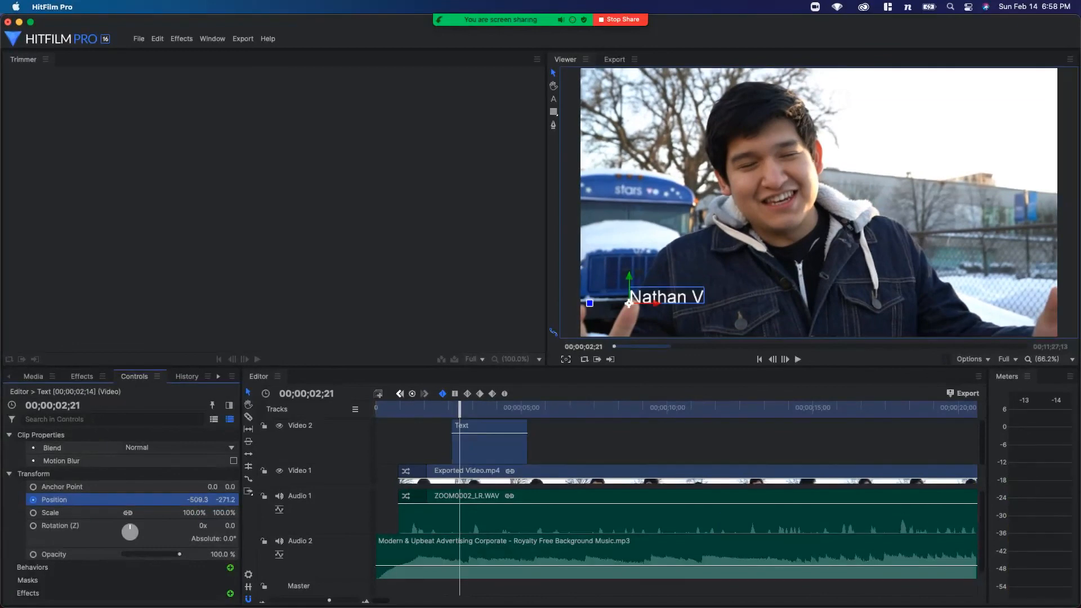
Keyframe the title's horizontal position at 00;00;04;22, moving it slowly rightward to X about -318.3
left_click_drag(460, 408, 489, 408)
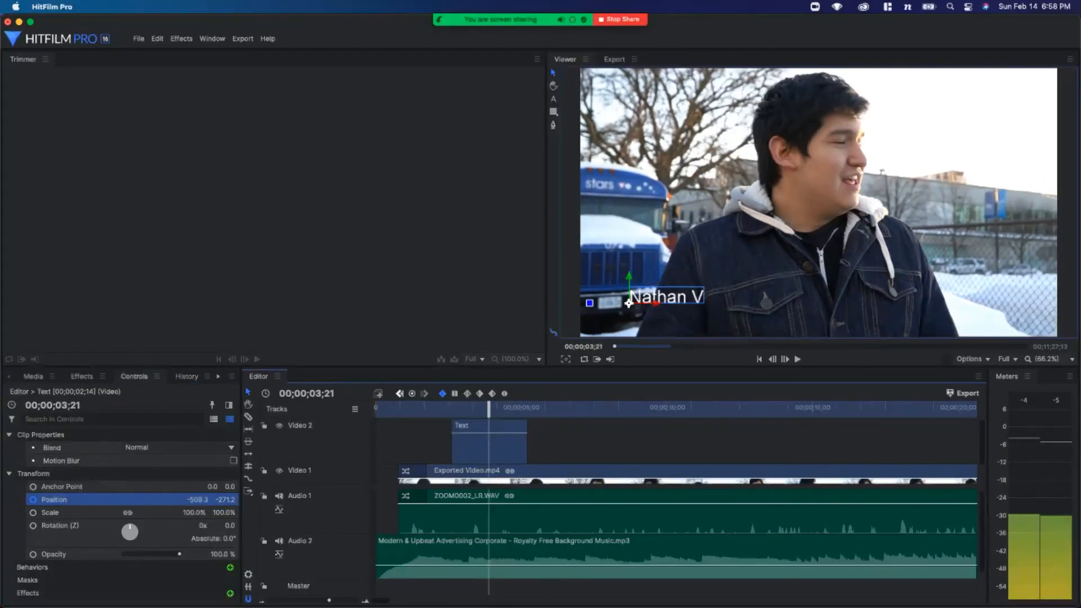
key("space")
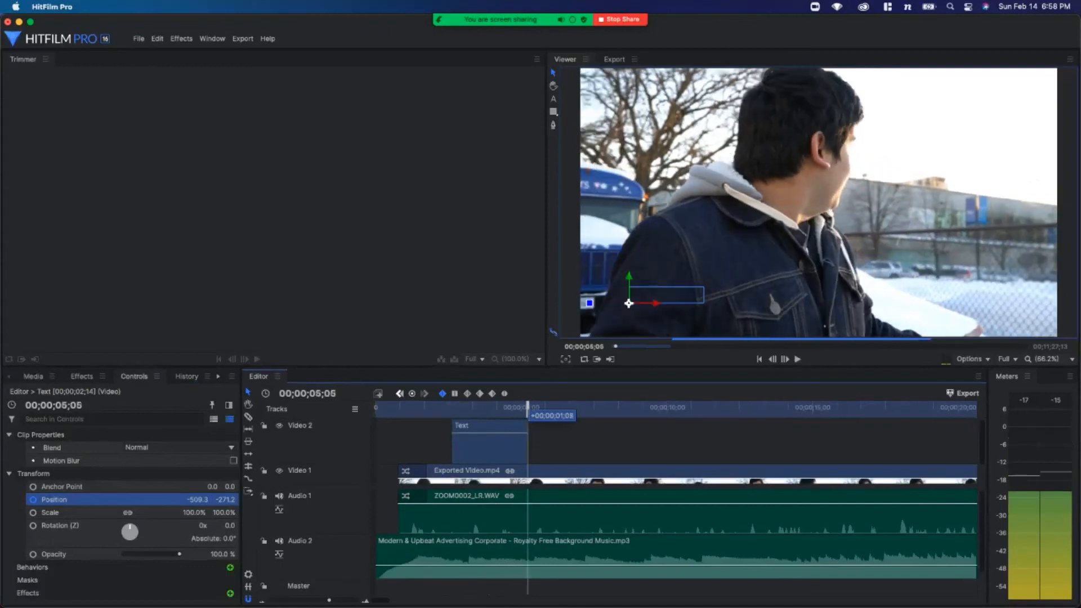
key("space")
key("Right")
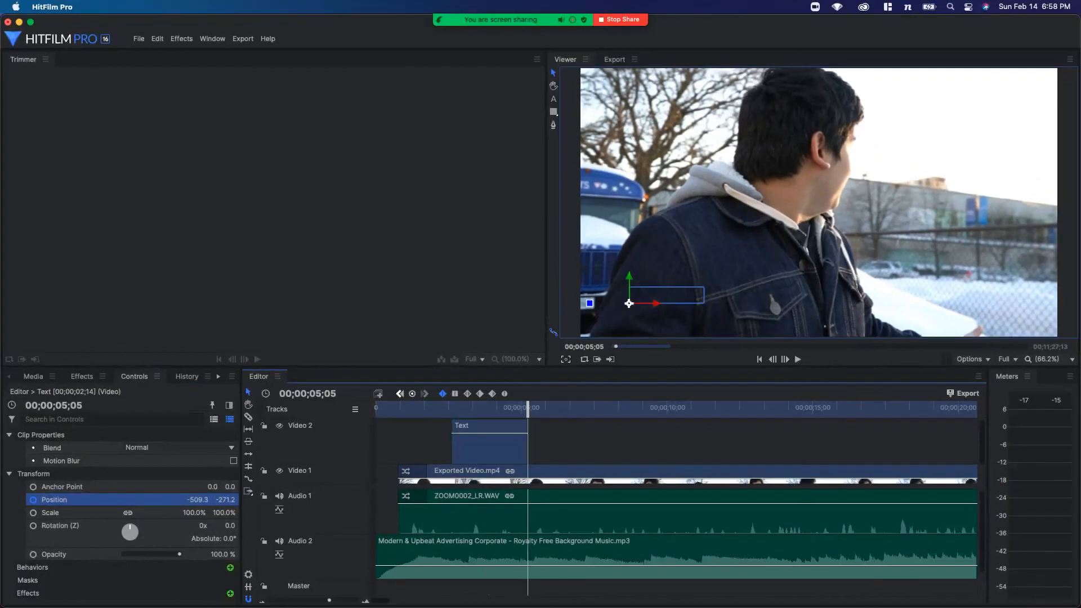
key("Left")
key("Left")
key("Left")
key("Left")
key("Left")
key("Left")
key("Left")
key("Left")
key("Left")
key("Left")
key("Left")
key("Left")
key("Left")
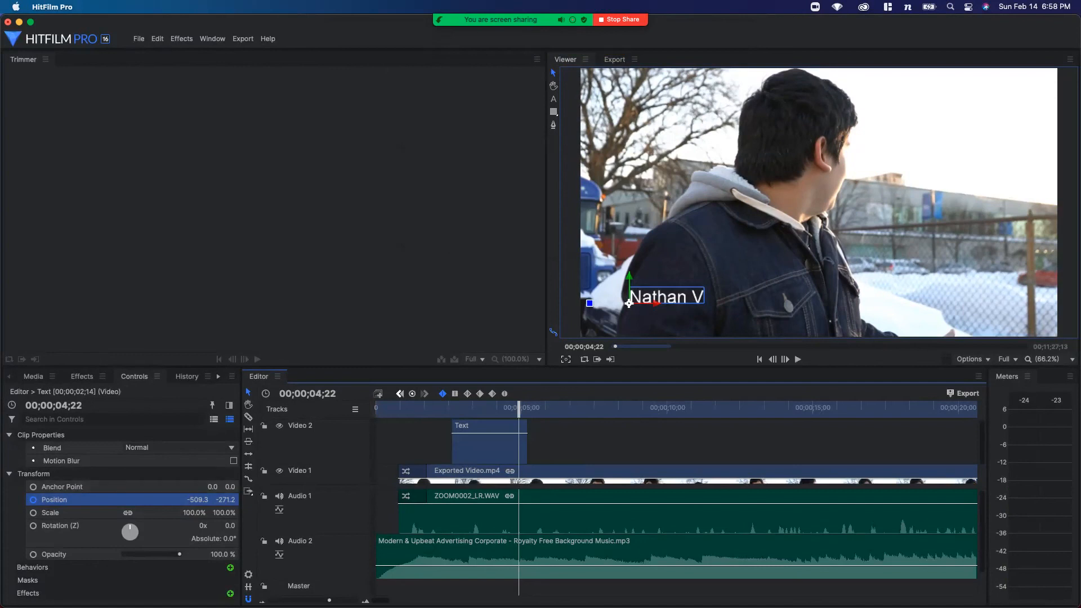
left_click_drag(628, 304, 701, 304)
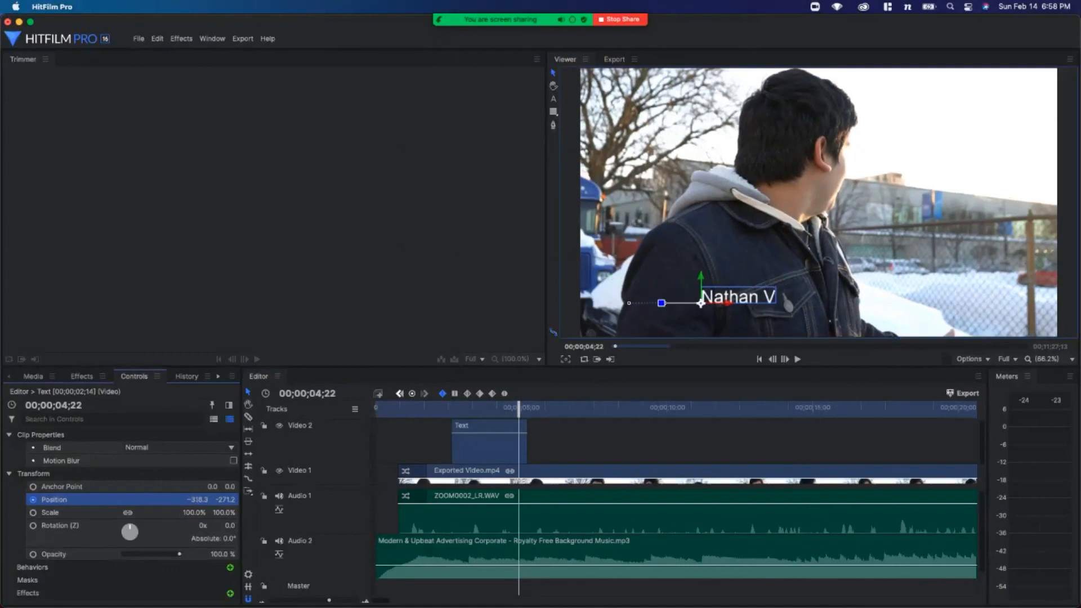
Keyframe the title beyond the frame's right edge at 00;00;05;05, with X position about 650.6
key("space")
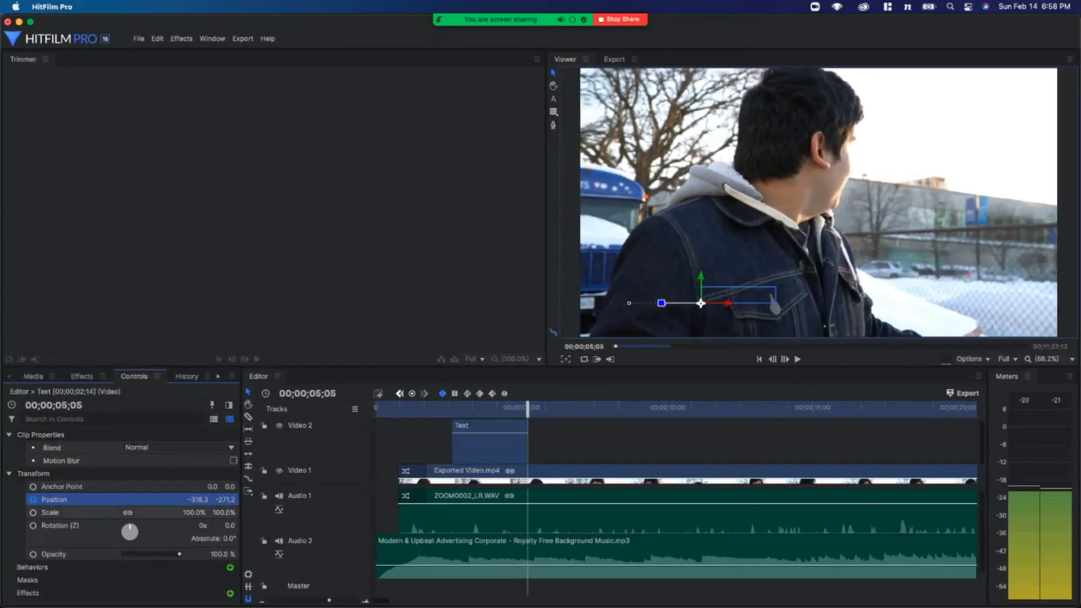
left_click_drag(701, 304, 1061, 303)
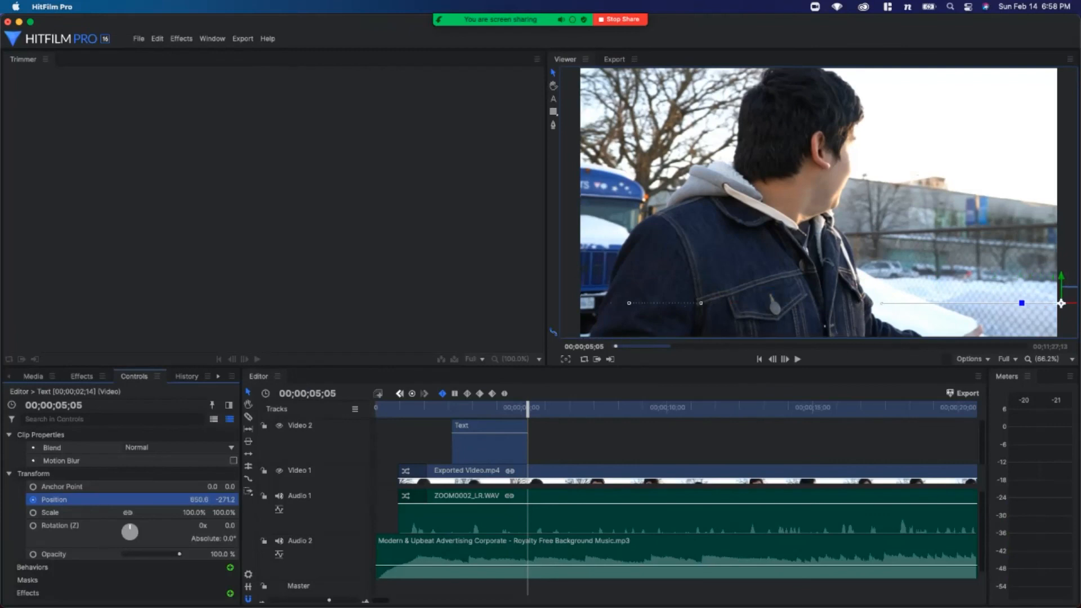
Play back the opening seconds to check the title's slide-in, slow drift and slide-out
key("Home")
key("space")
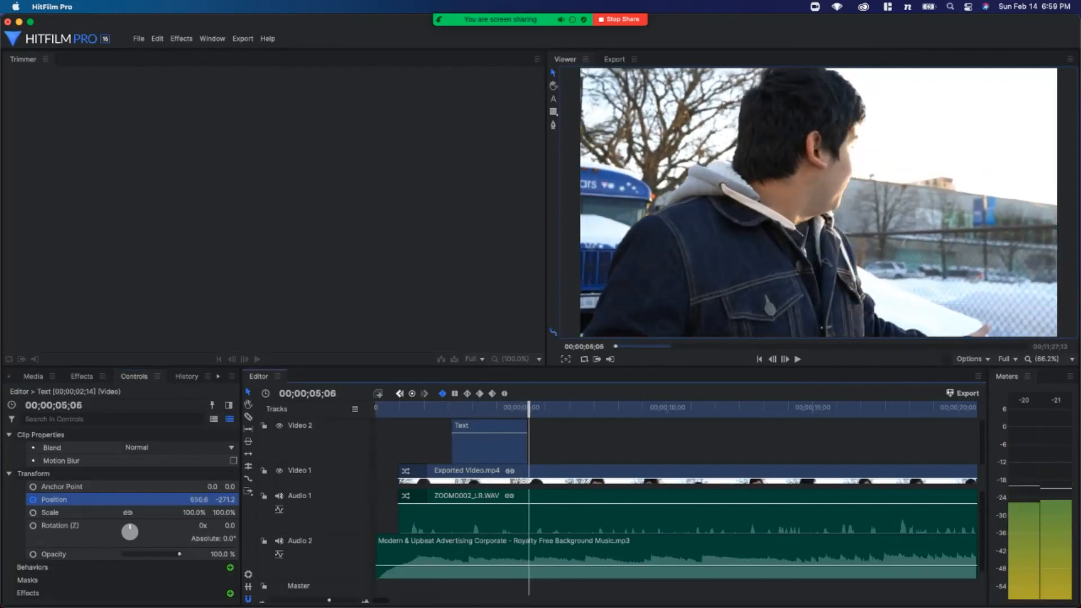
left_click(423, 408)
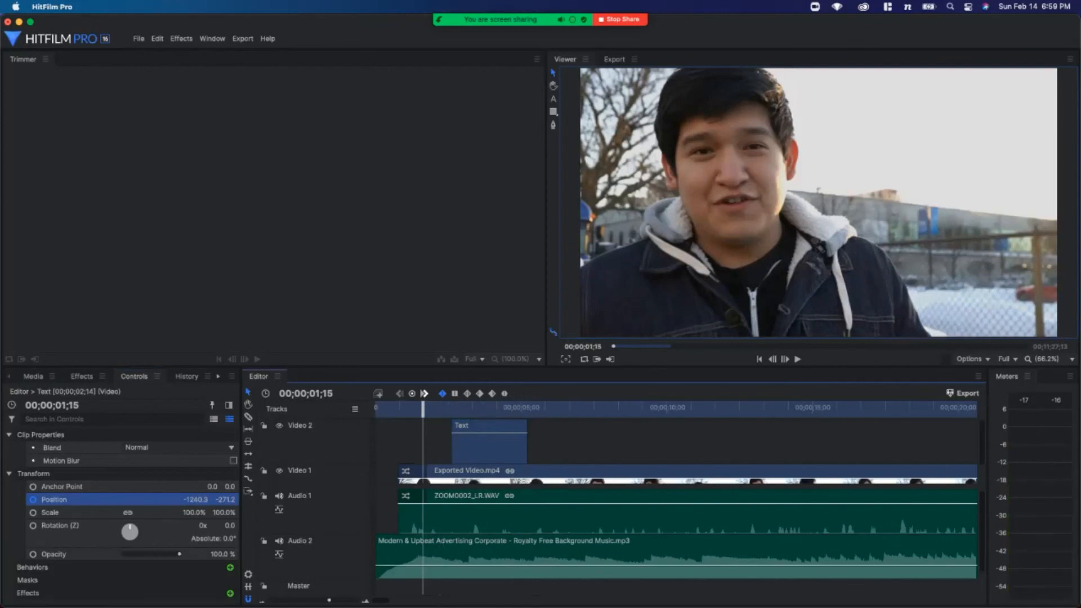
key("space")
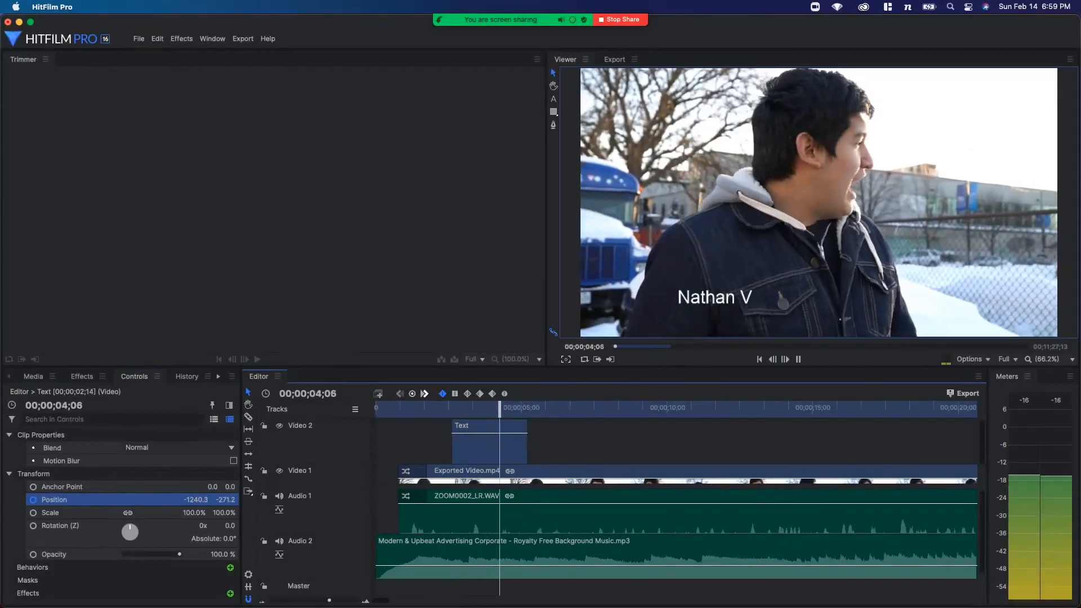
key("space")
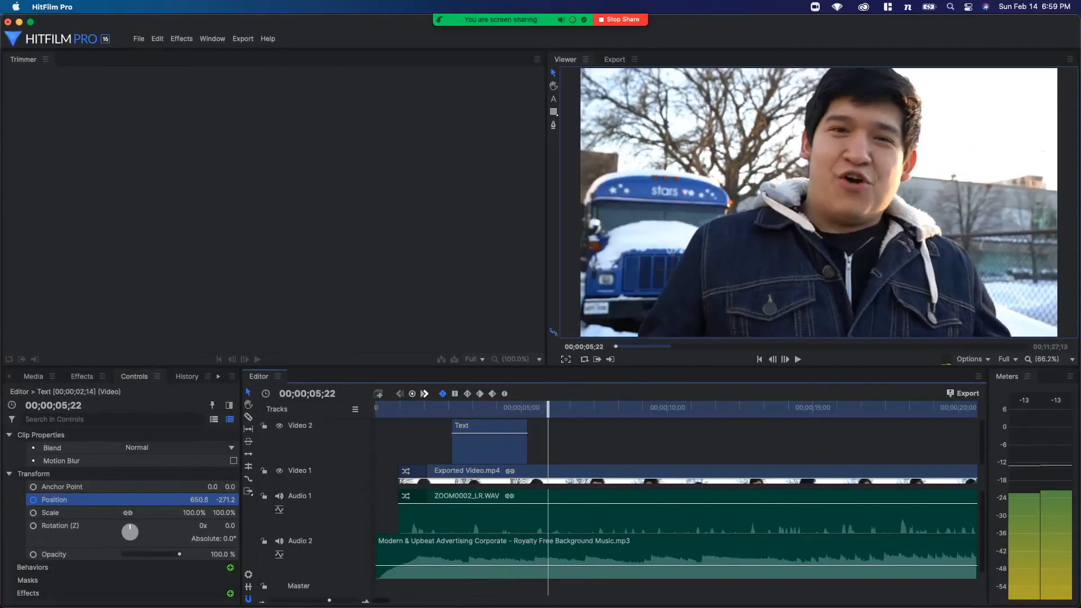
left_click(442, 408)
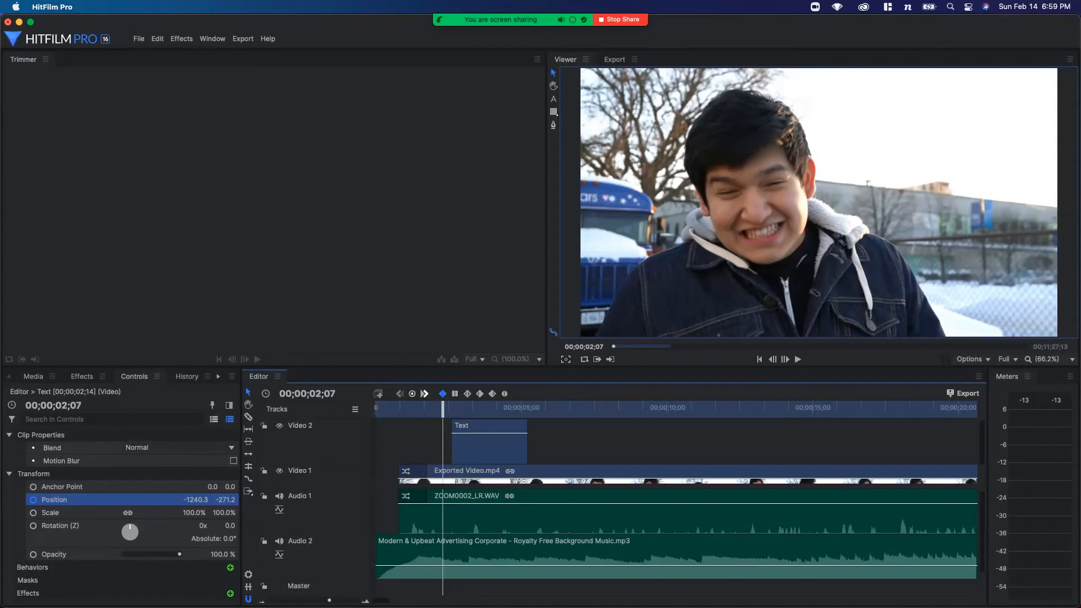
key("space")
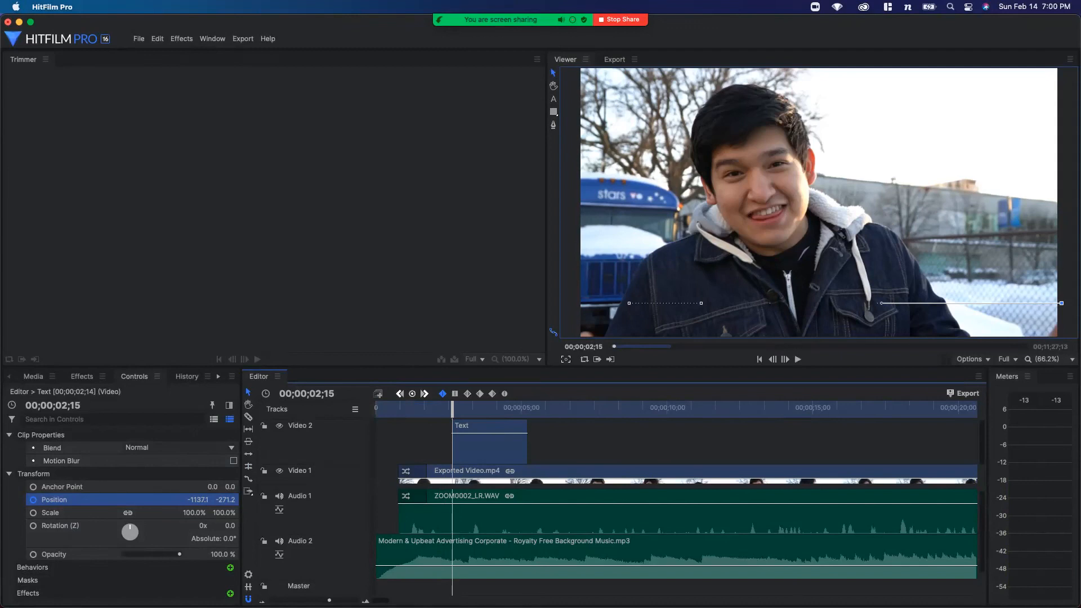
Select the Text clip, place the playhead at 00;00;03;00, and show the clip's transform controls
left_click(489, 446)
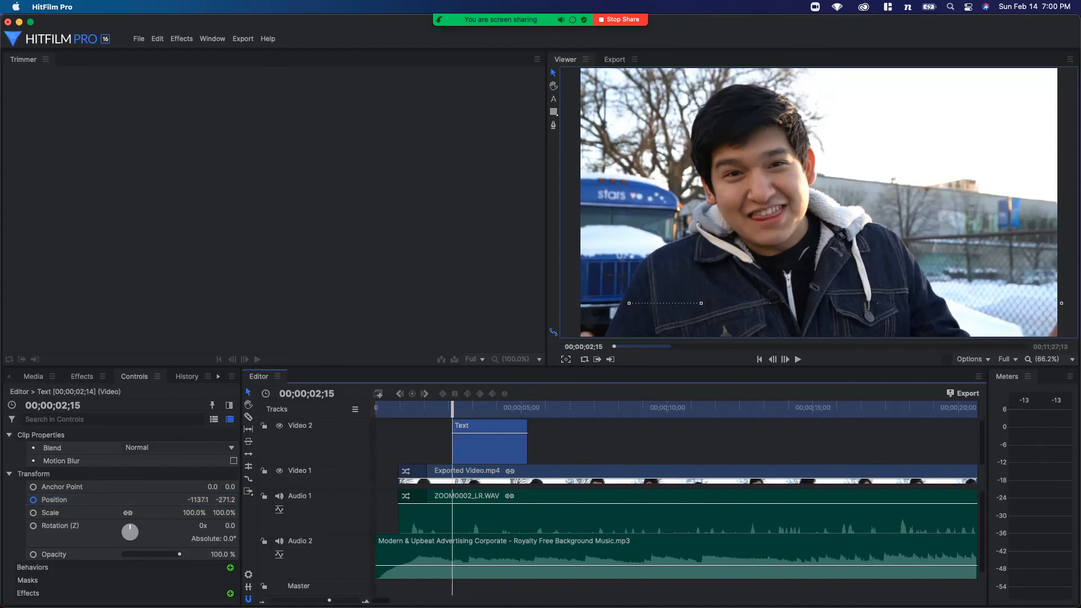
key("space")
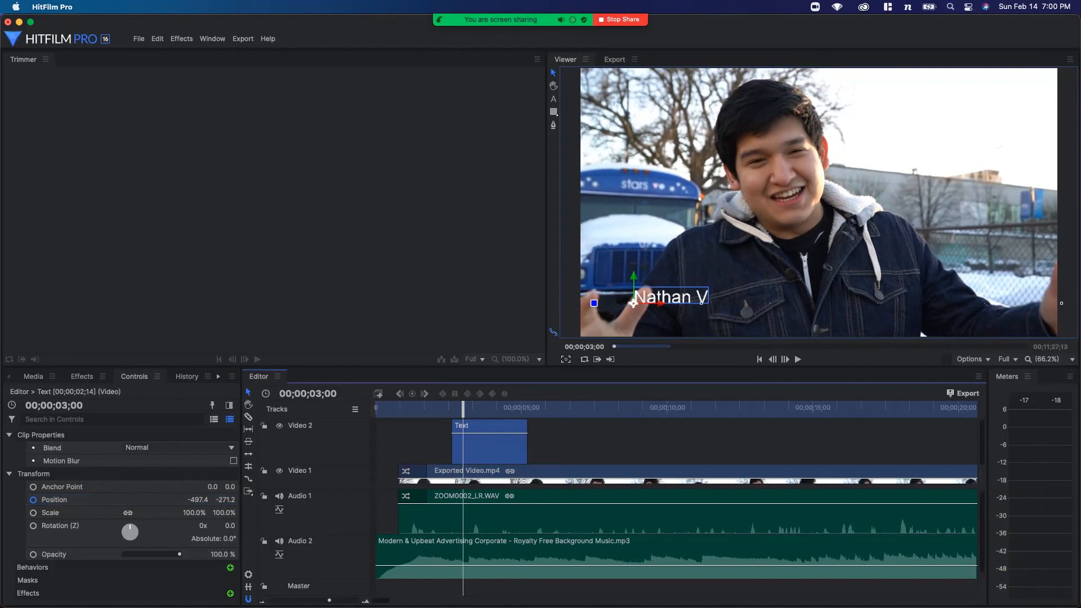
left_click(187, 376)
left_click(134, 376)
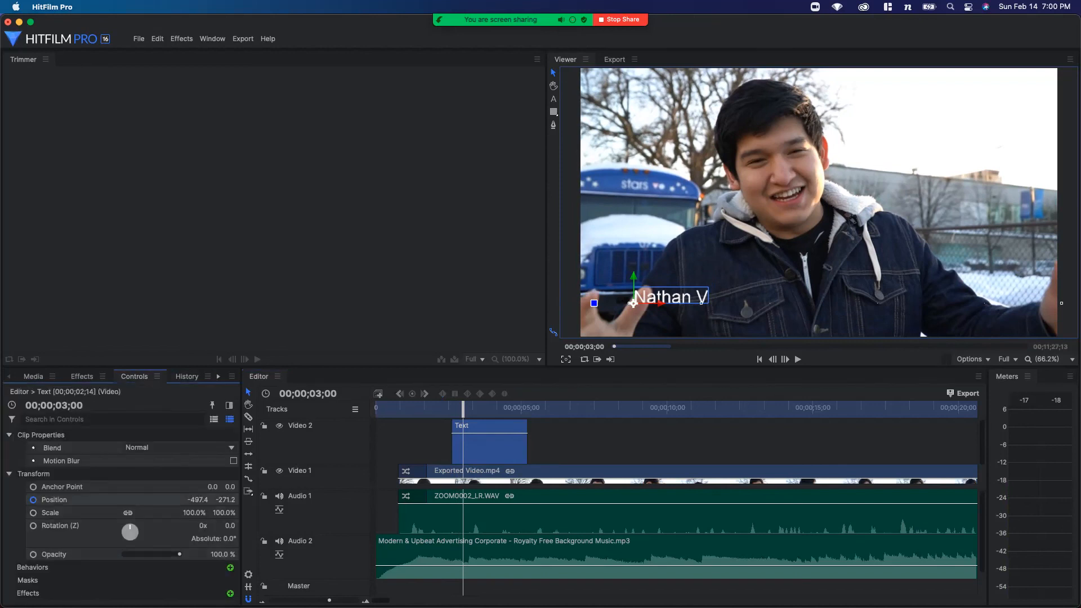
Select the Text clip's Position property, play the title animation from 00;00;02;17, and return the playhead to just before the clip
left_click(54, 499)
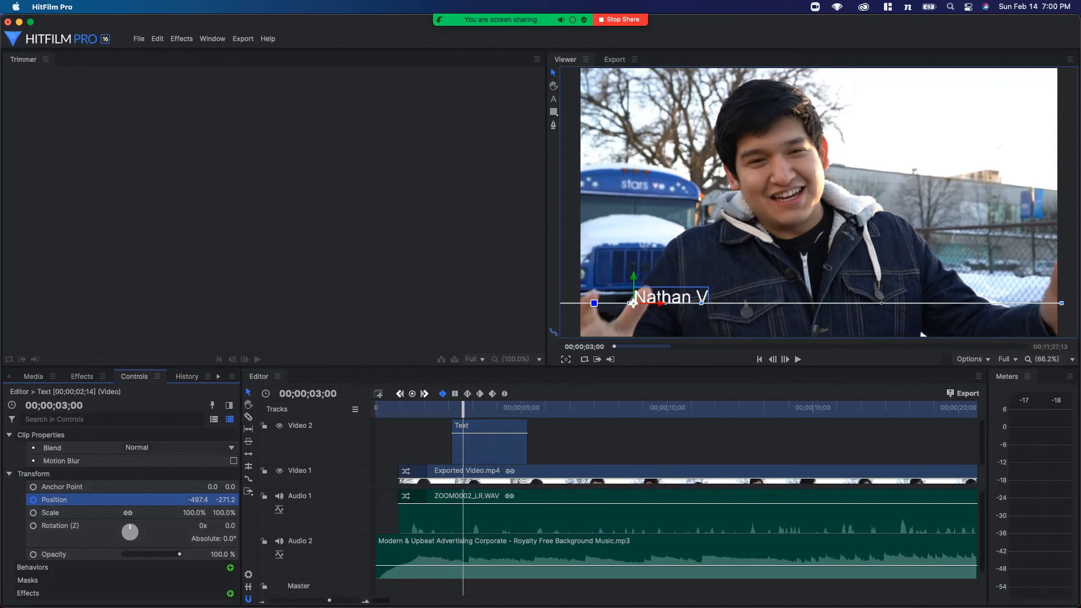
left_click(463, 410)
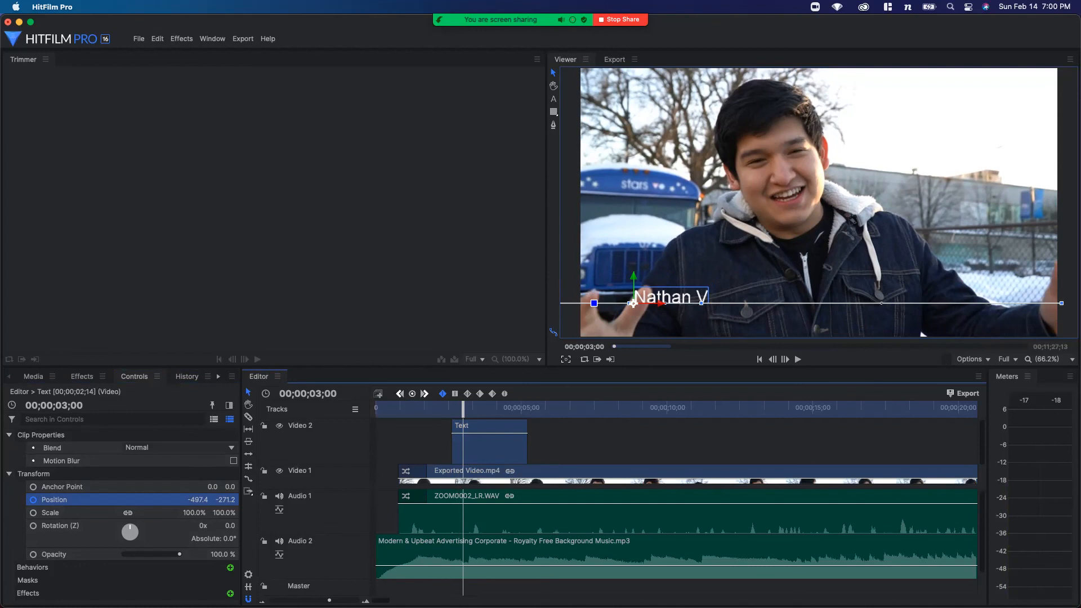
left_click_drag(463, 409, 455, 410)
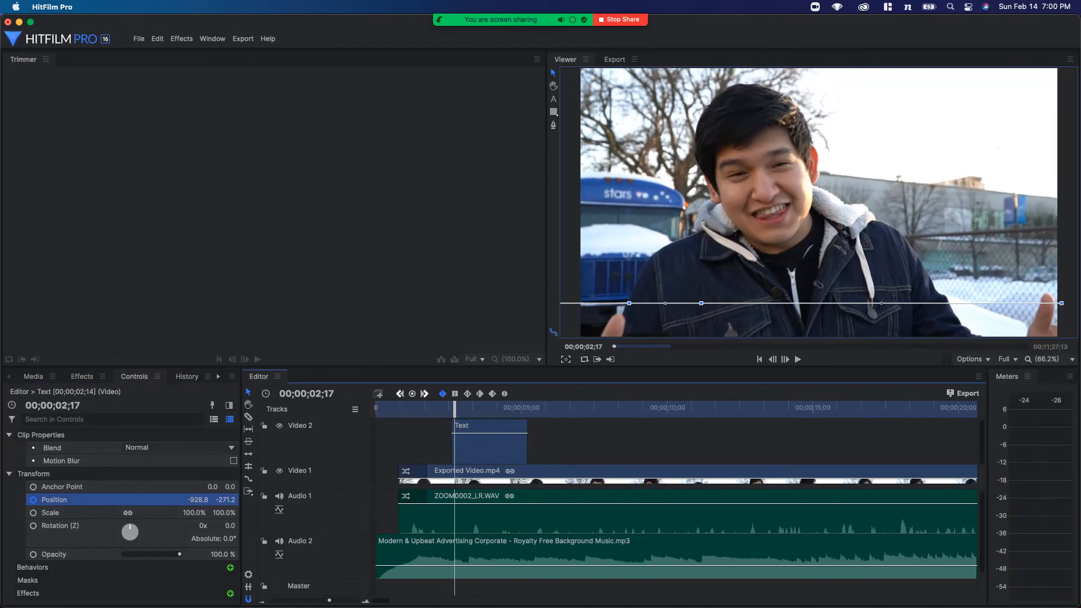
key("space")
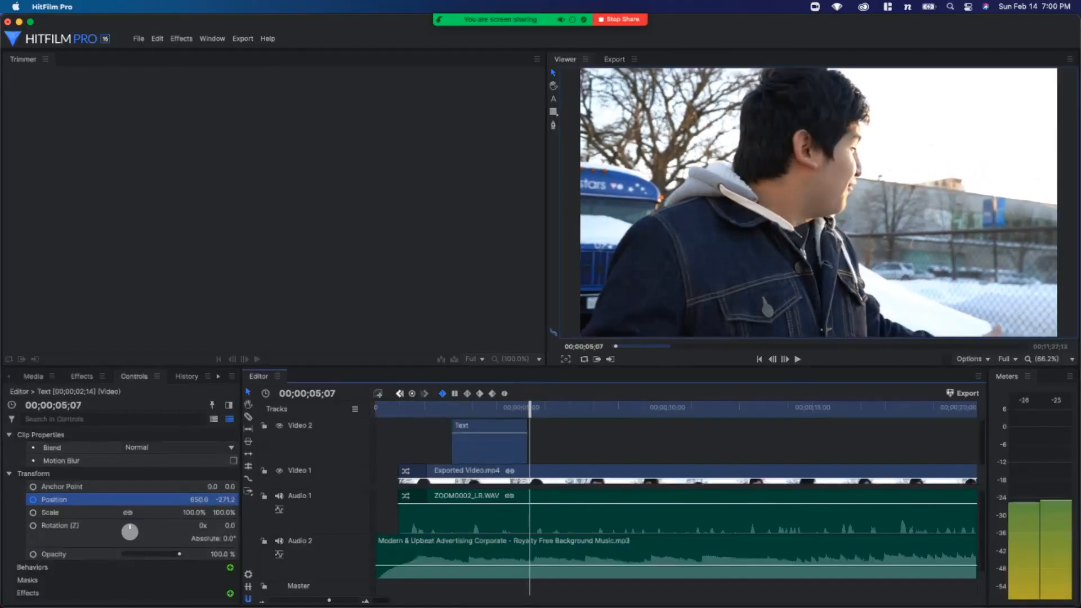
left_click(447, 408)
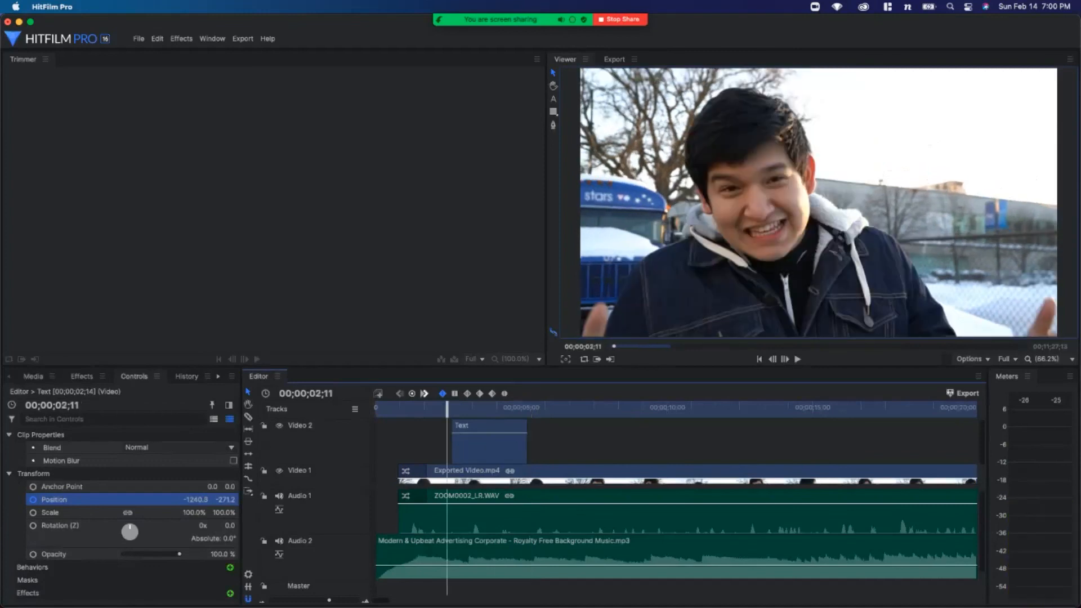
Review the closing section of the full edit around 00;01;17;00, and return the playhead to the beginning of the timeline
scroll(600, 481, "down", 5)
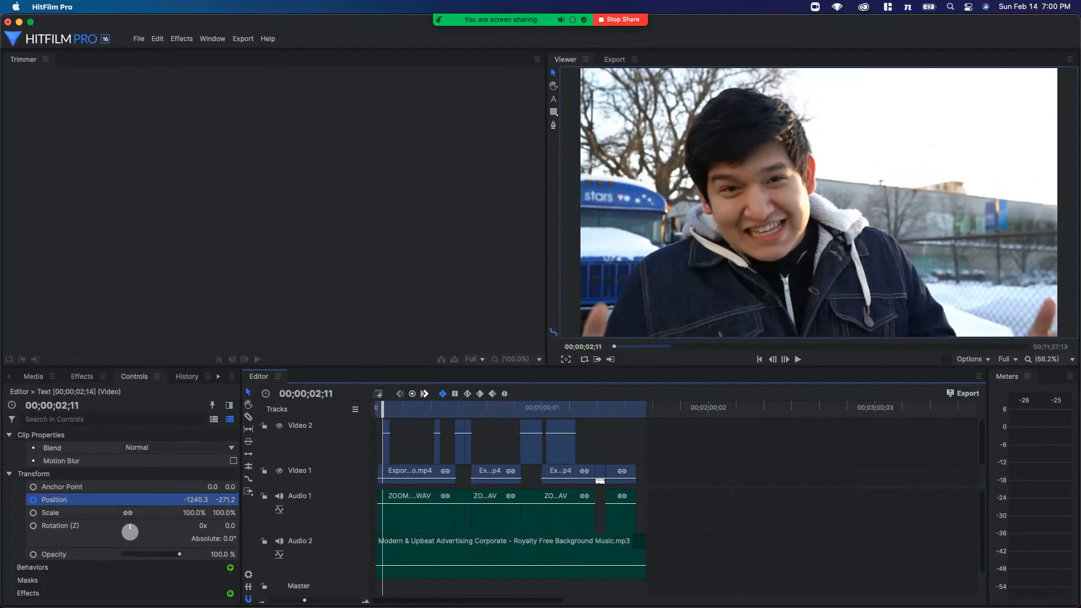
left_click(623, 408)
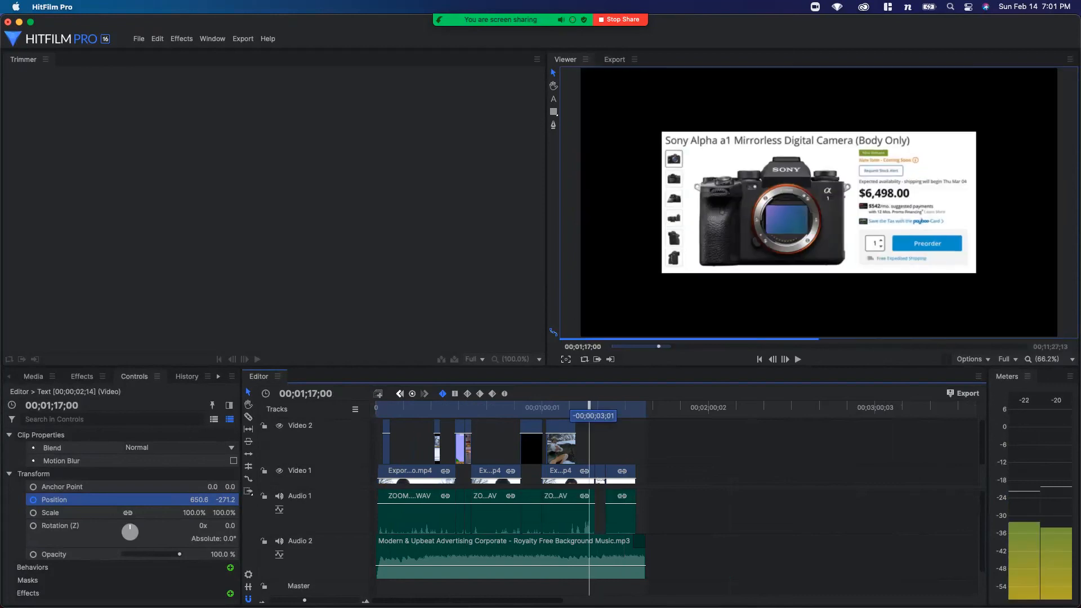
key("Home")
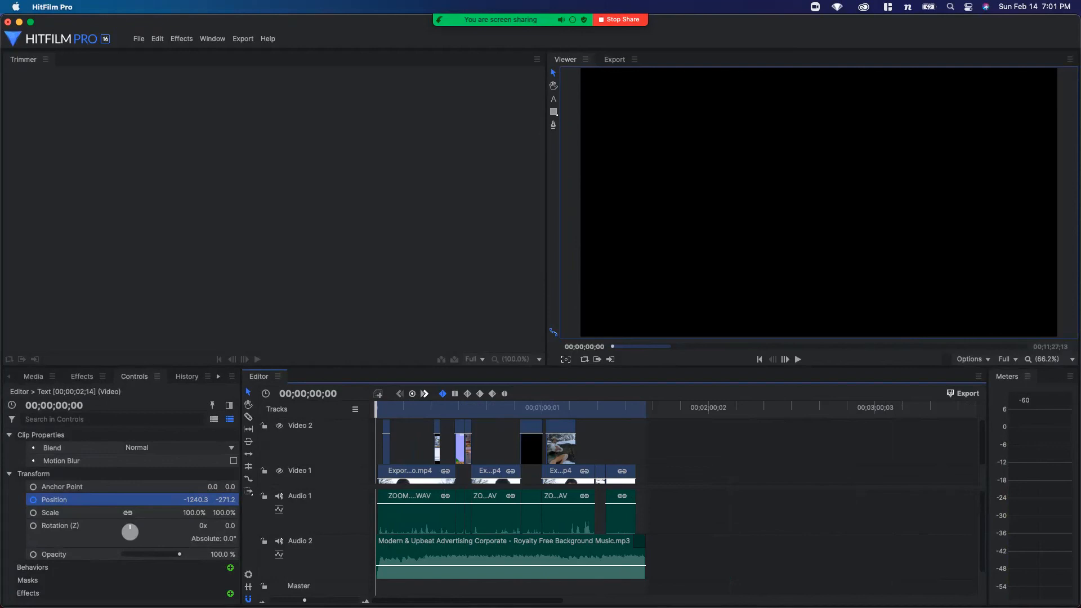